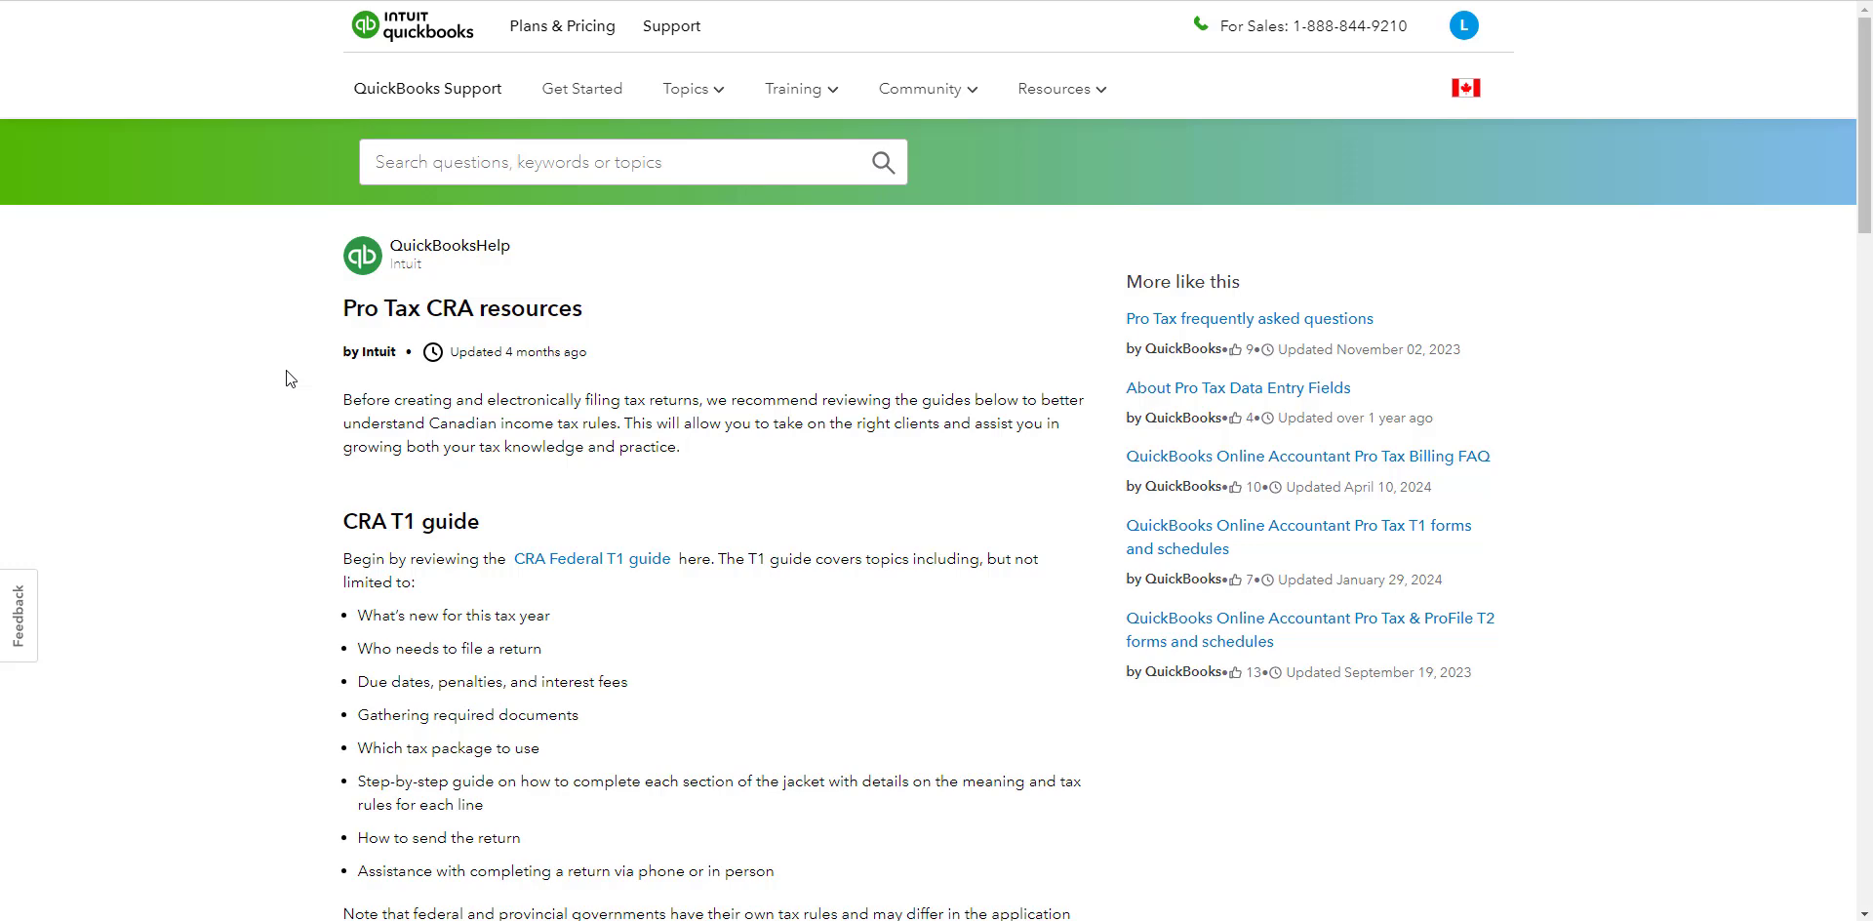
# Review the Pro Tax CRA resources article, including its T1, T2 and other CRA guide links.
pyautogui.scroll(-10, 711, 472)
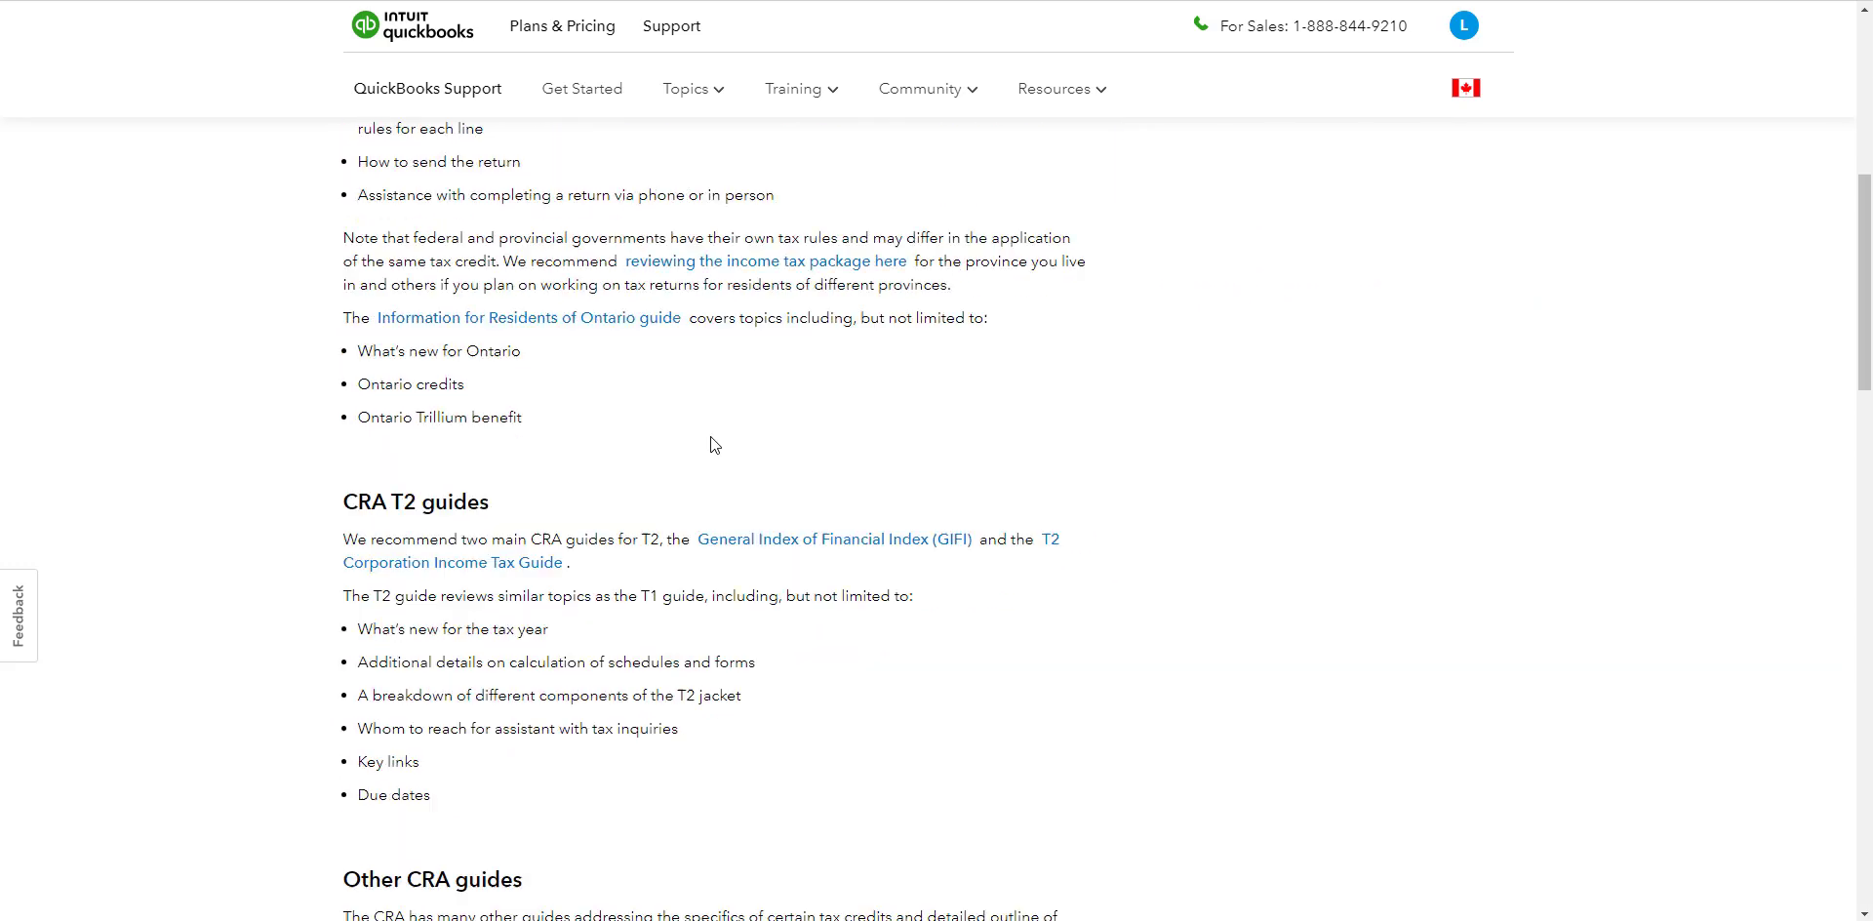
pyautogui.scroll(-5, 595, 370)
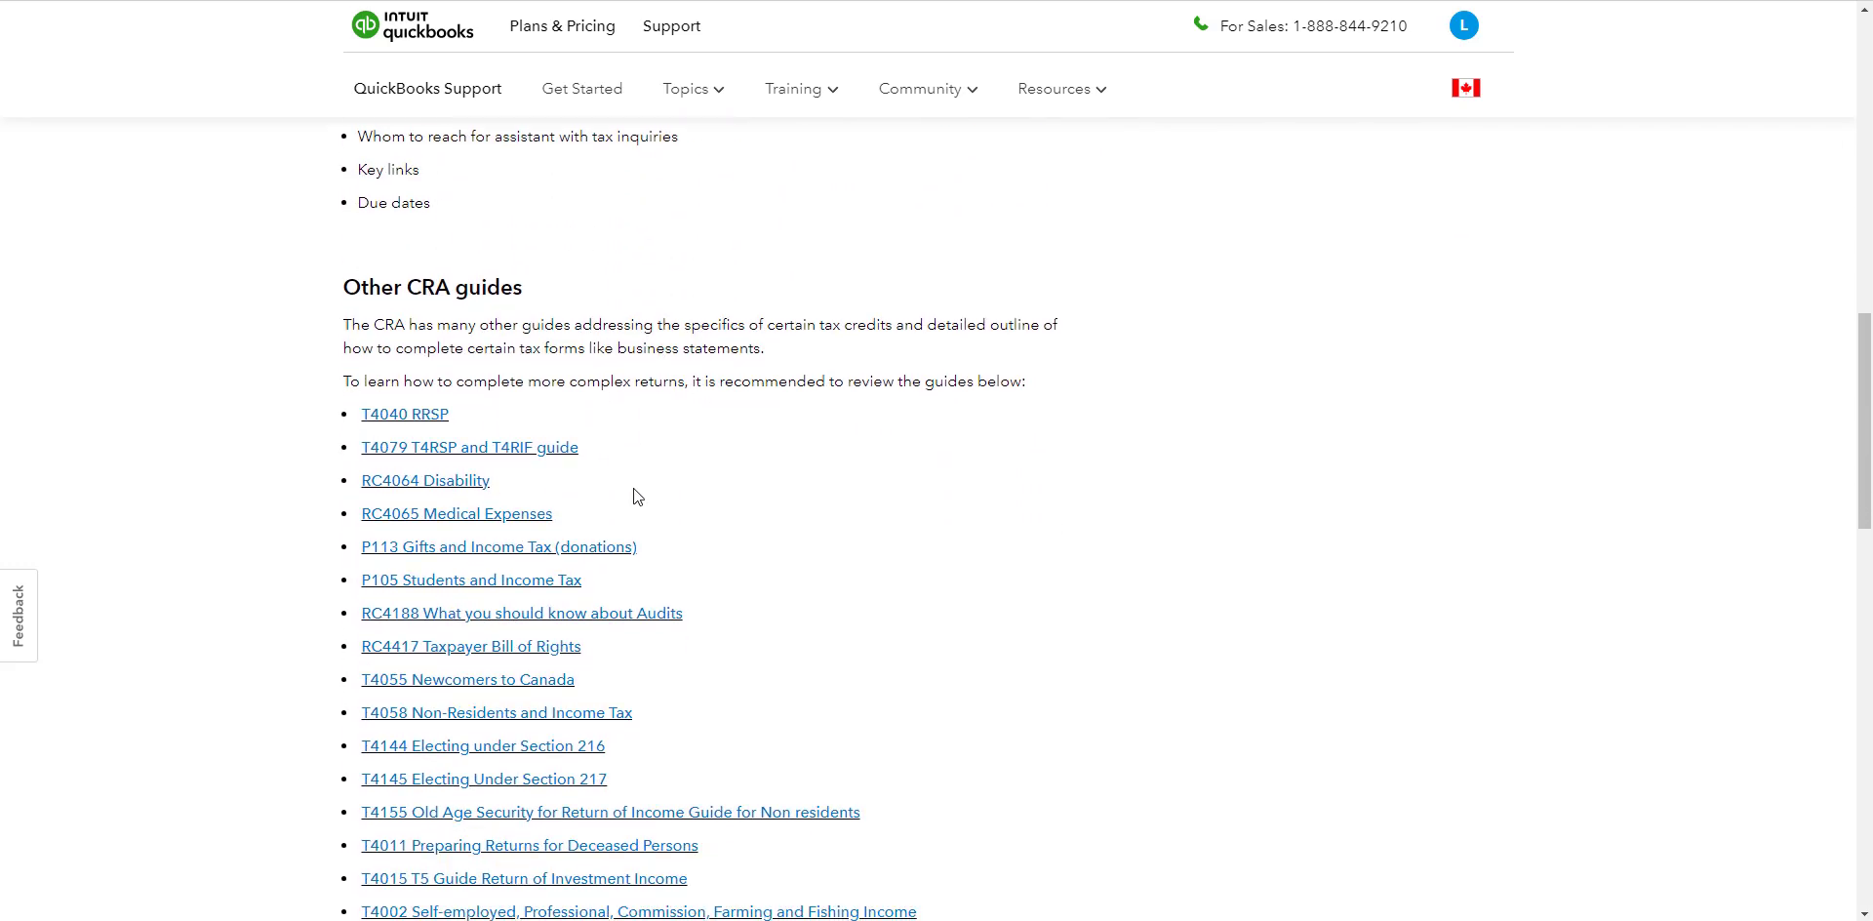
pyautogui.scroll(-2, 686, 512)
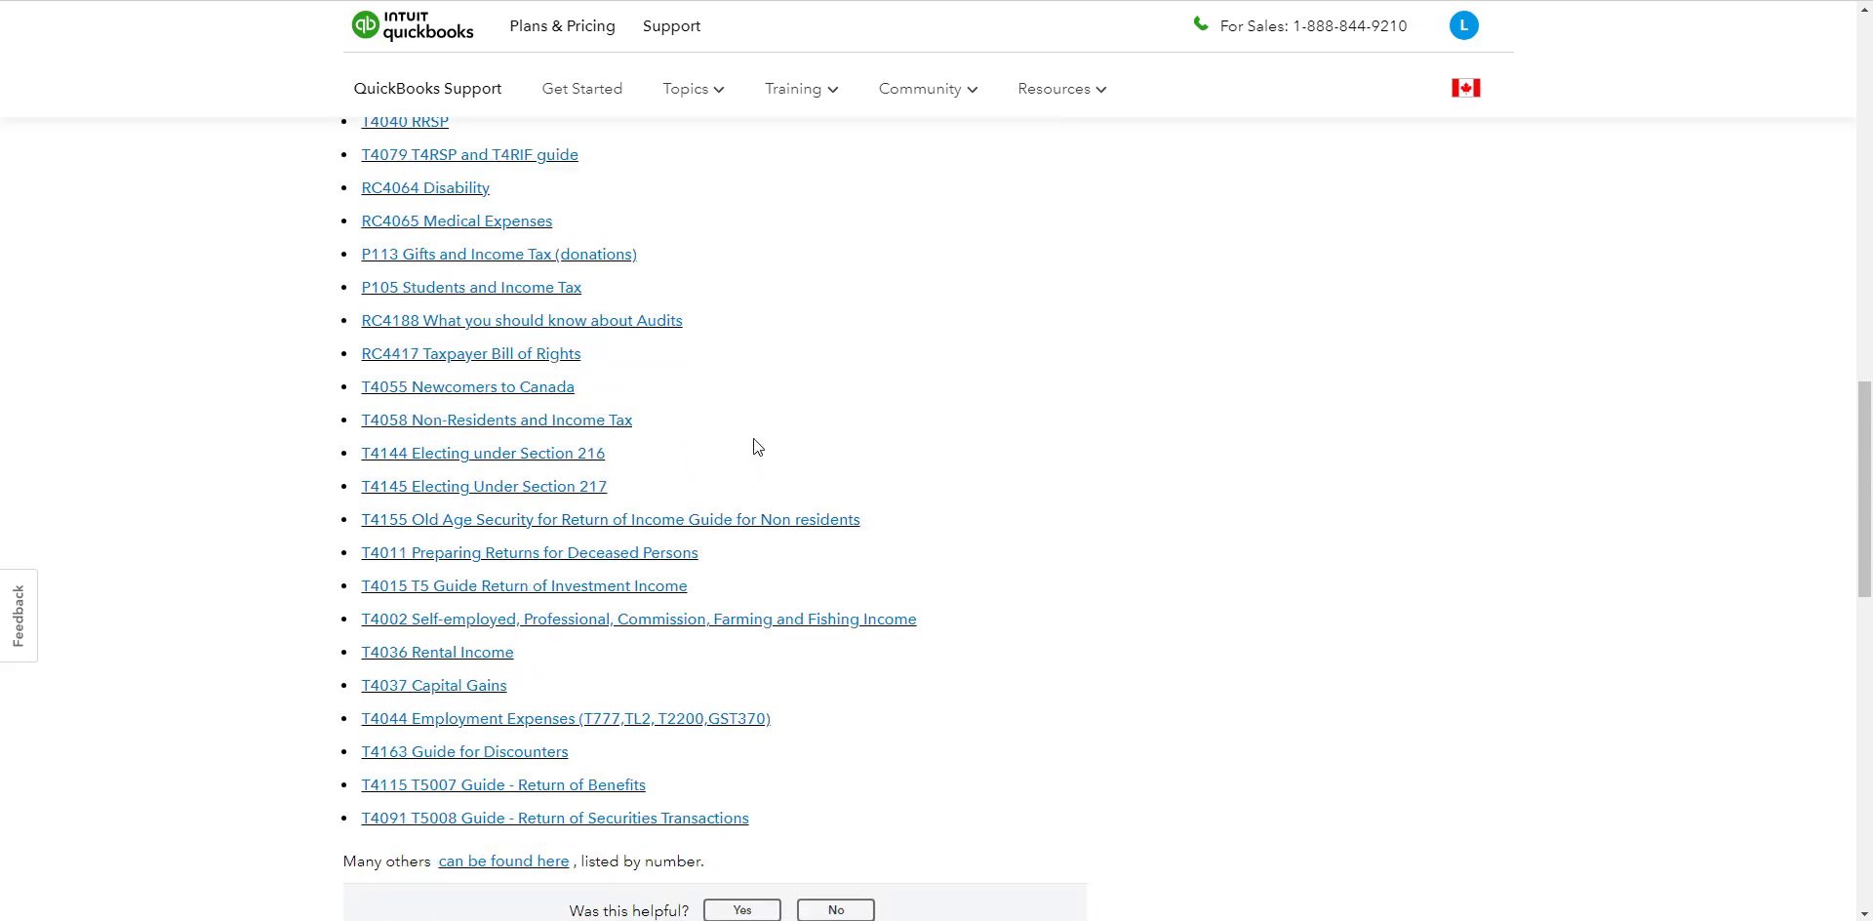
pyautogui.scroll(14, 878, 298)
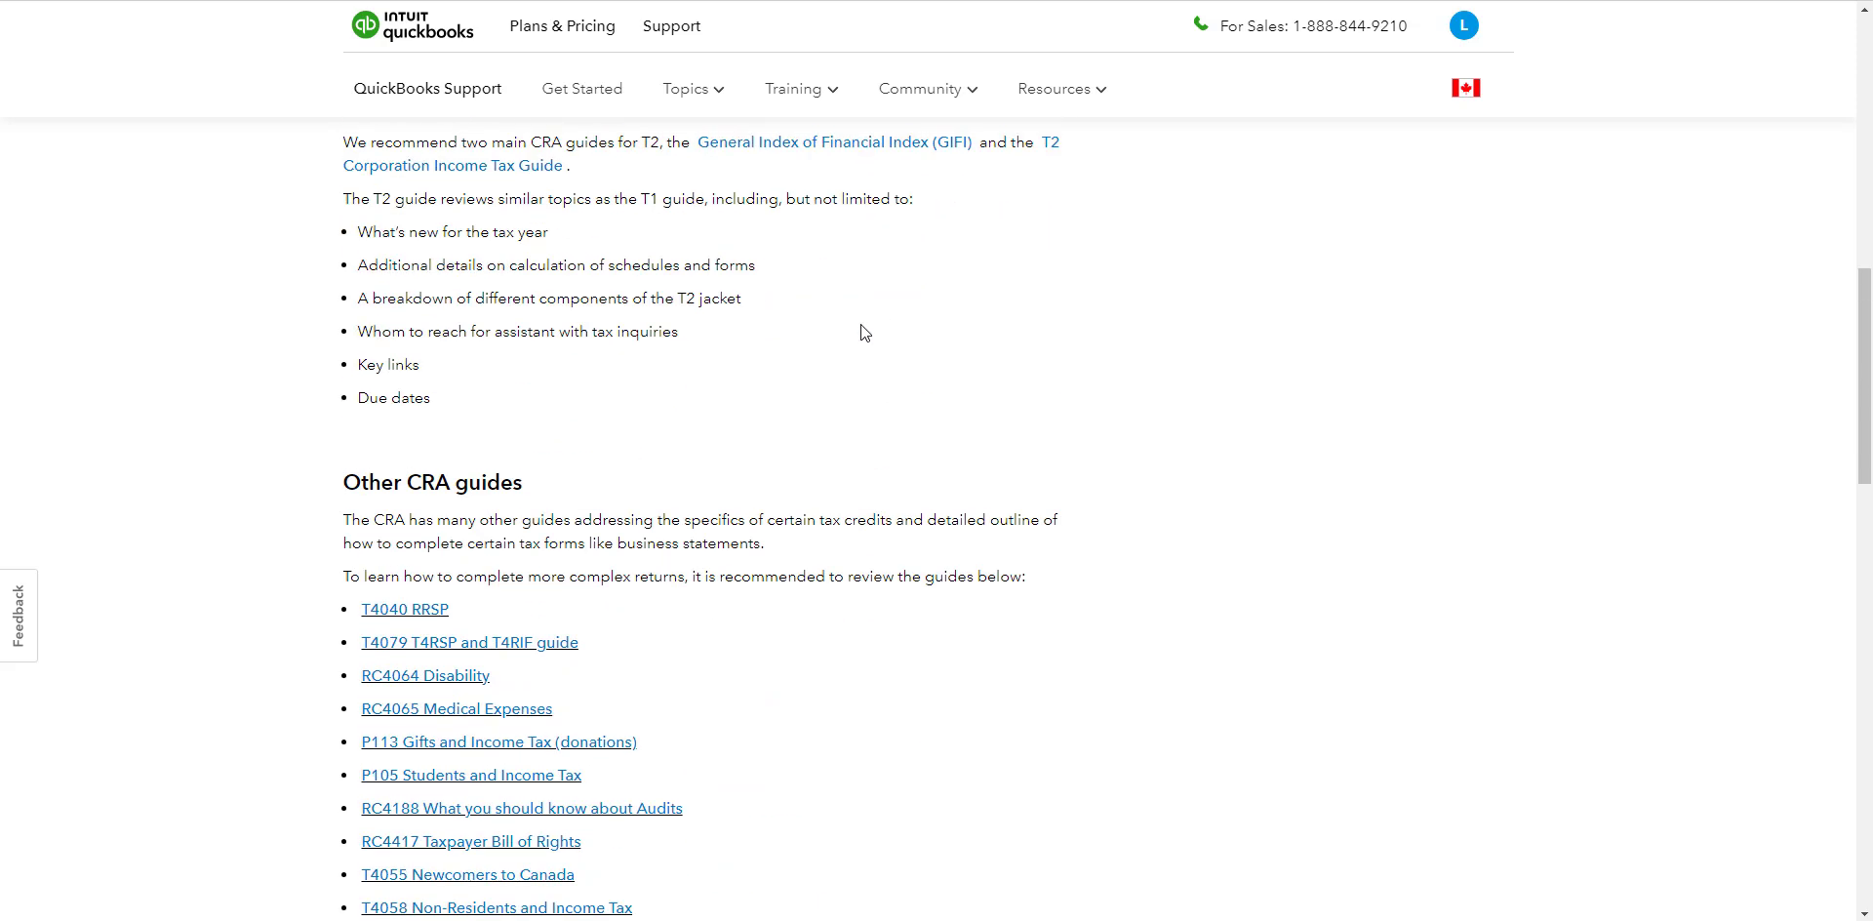
pyautogui.scroll(5, 902, 339)
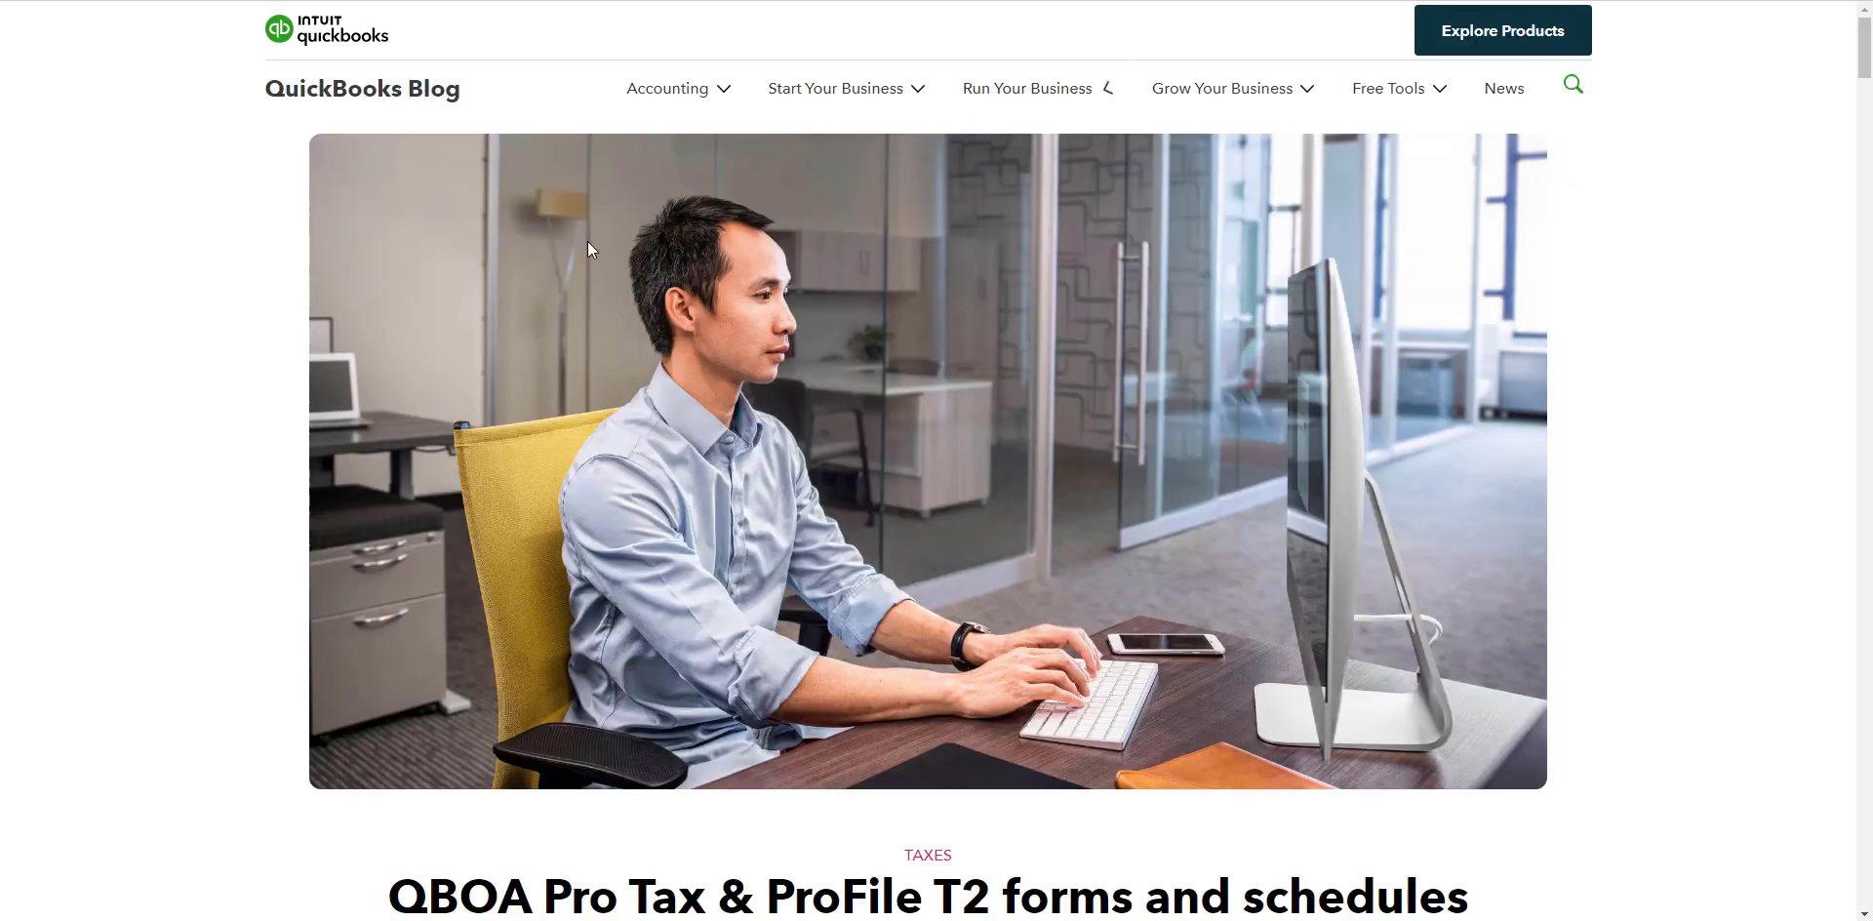
# Review the chart of T2 forms and schedules available in QBOA Pro Tax and ProFile.
pyautogui.scroll(-8, 307, 316)
pyautogui.scroll(-3, 300, 320)
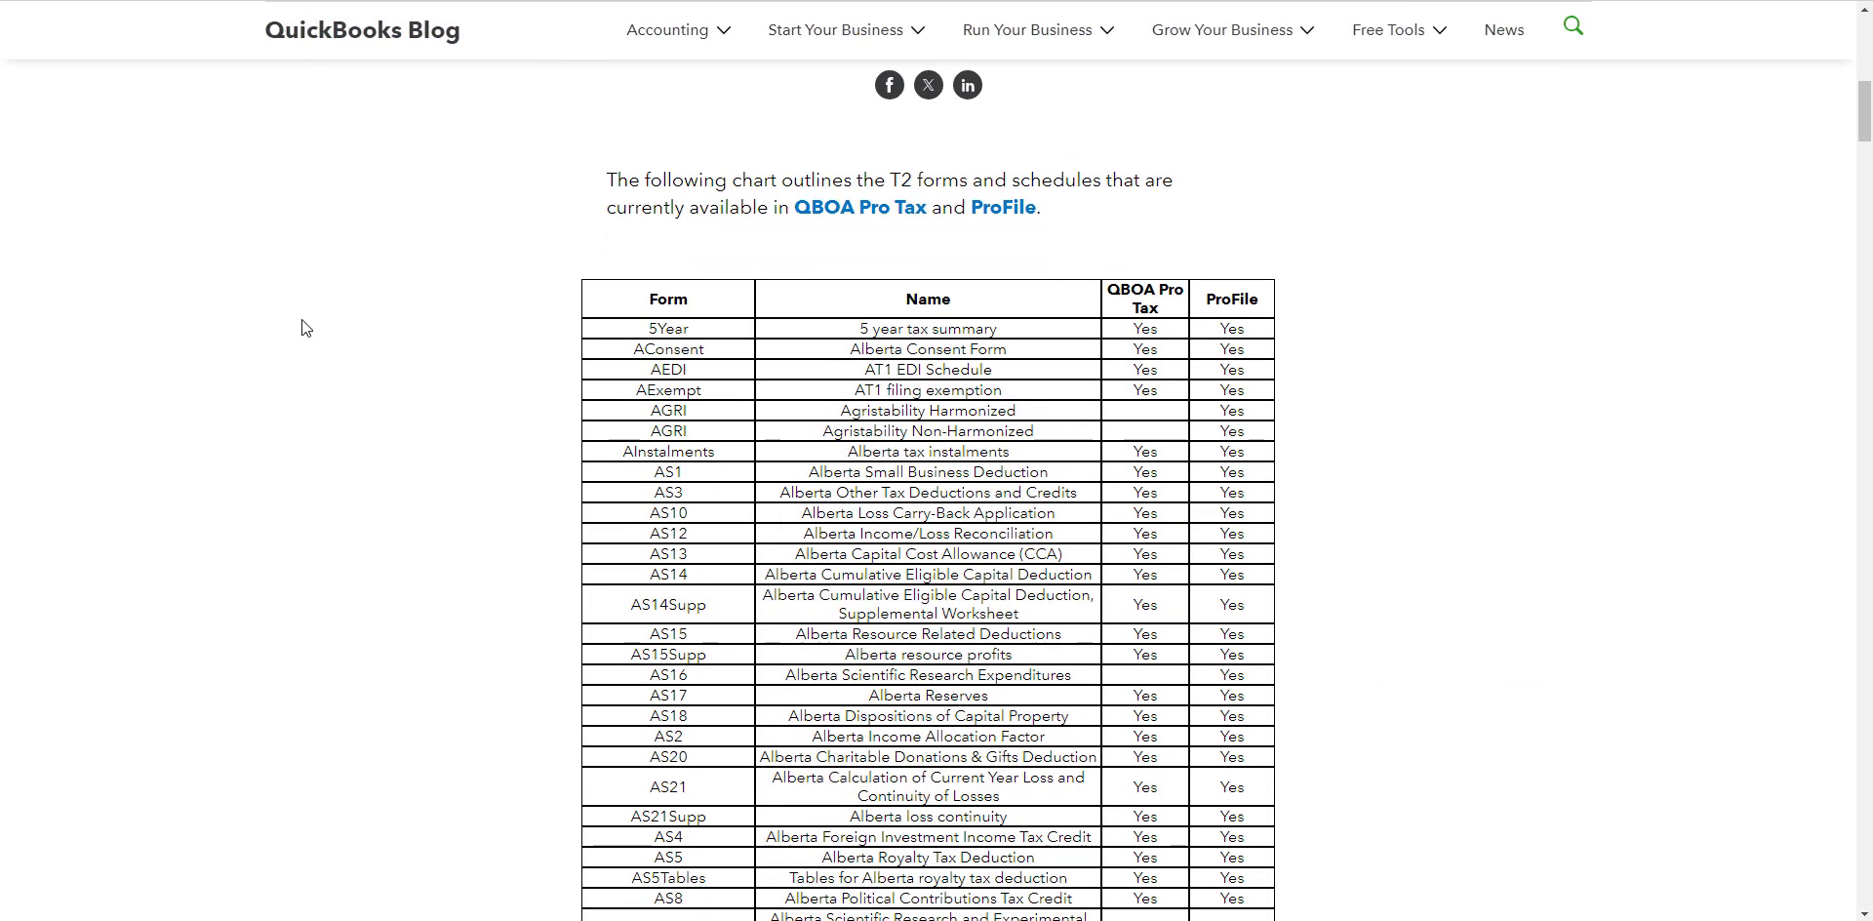
pyautogui.scroll(3, 325, 327)
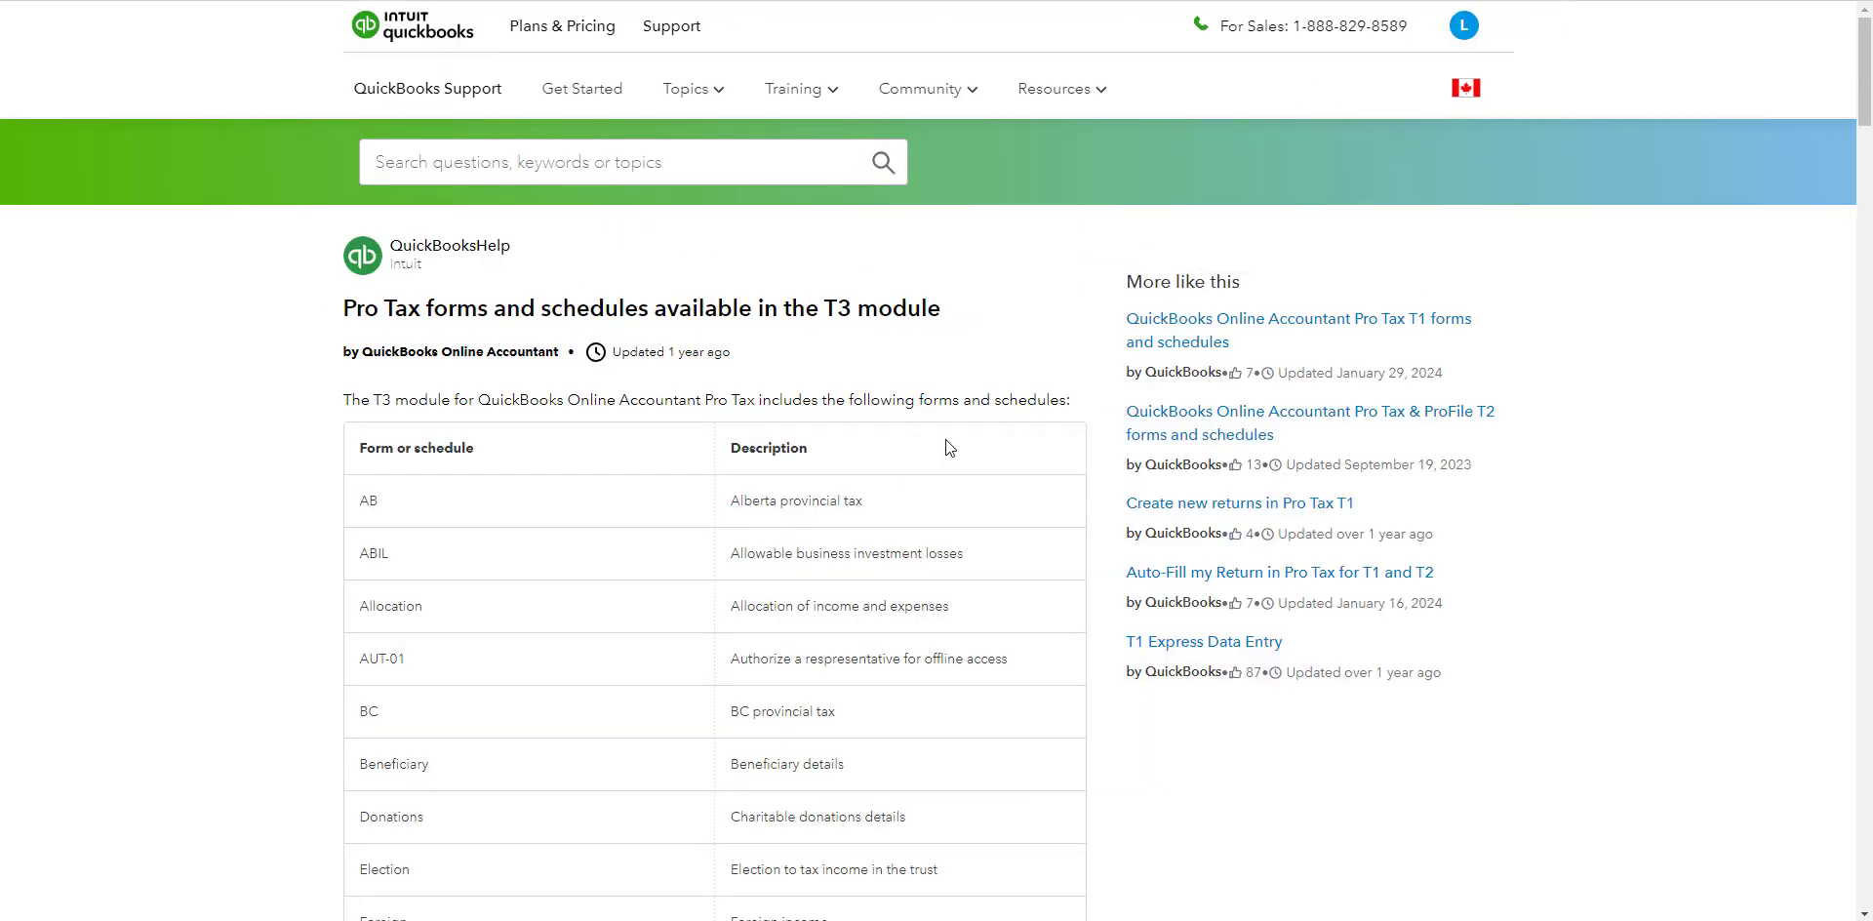
# Review the forms and schedules in the T3 module and the slips and forms available in Pro Tax FX.
pyautogui.scroll(-7, 302, 343)
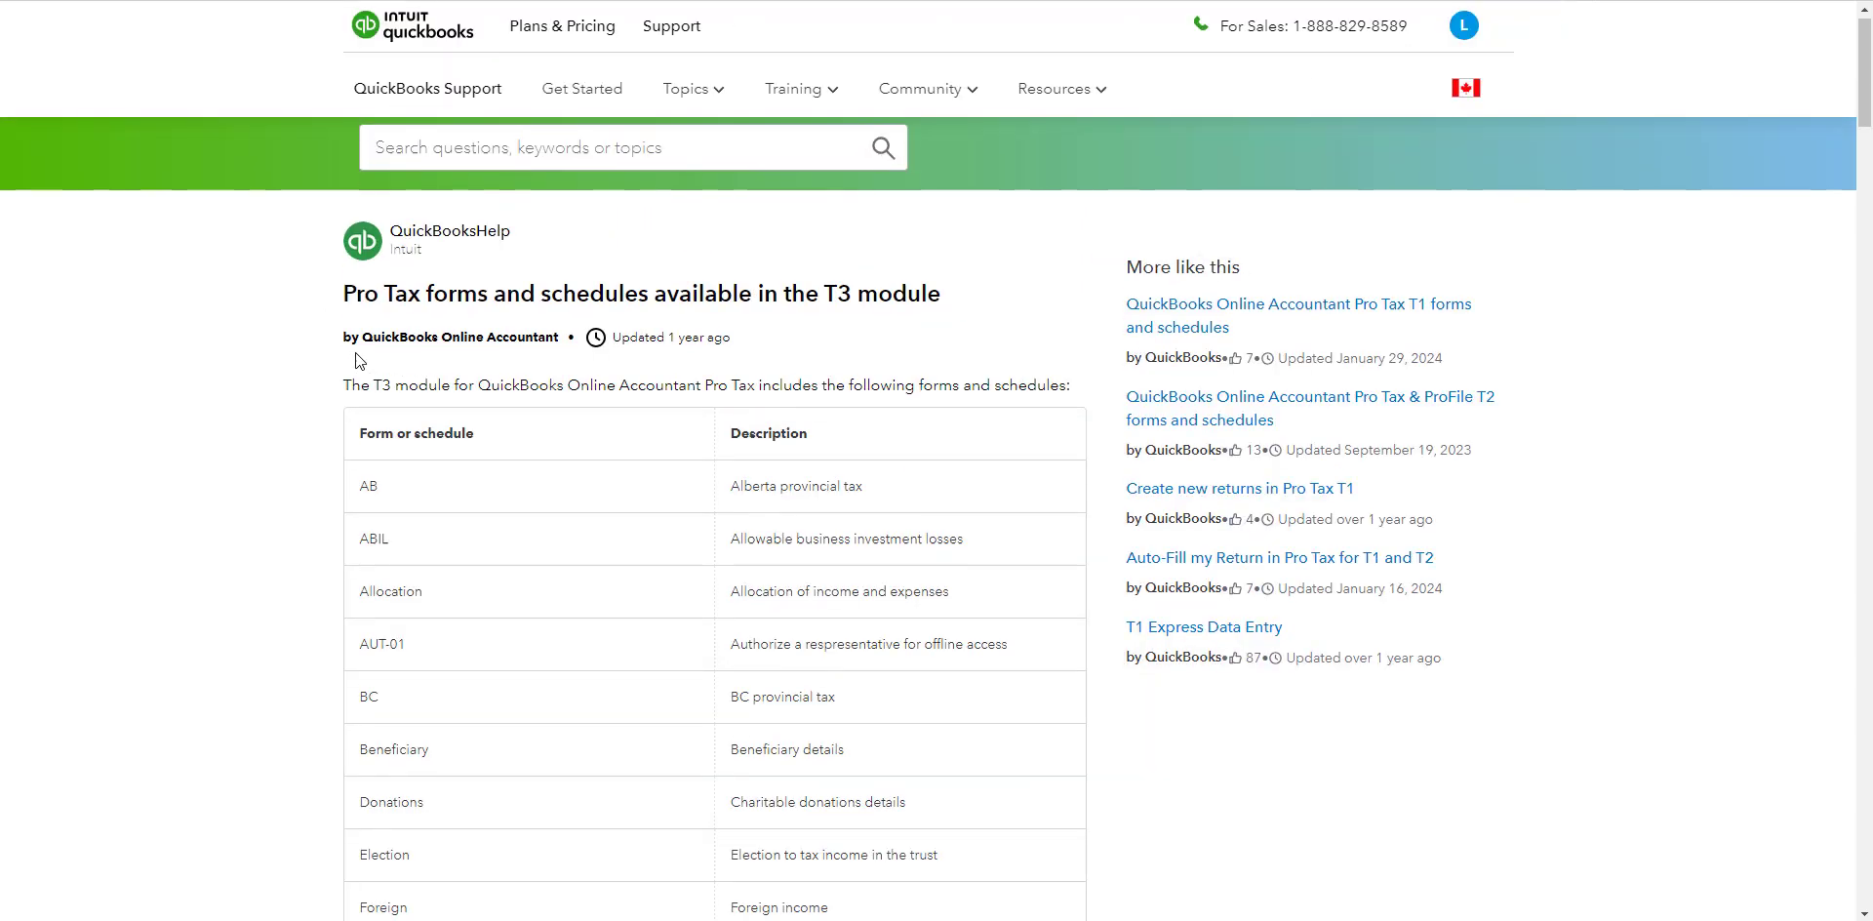
pyautogui.scroll(-18, 306, 332)
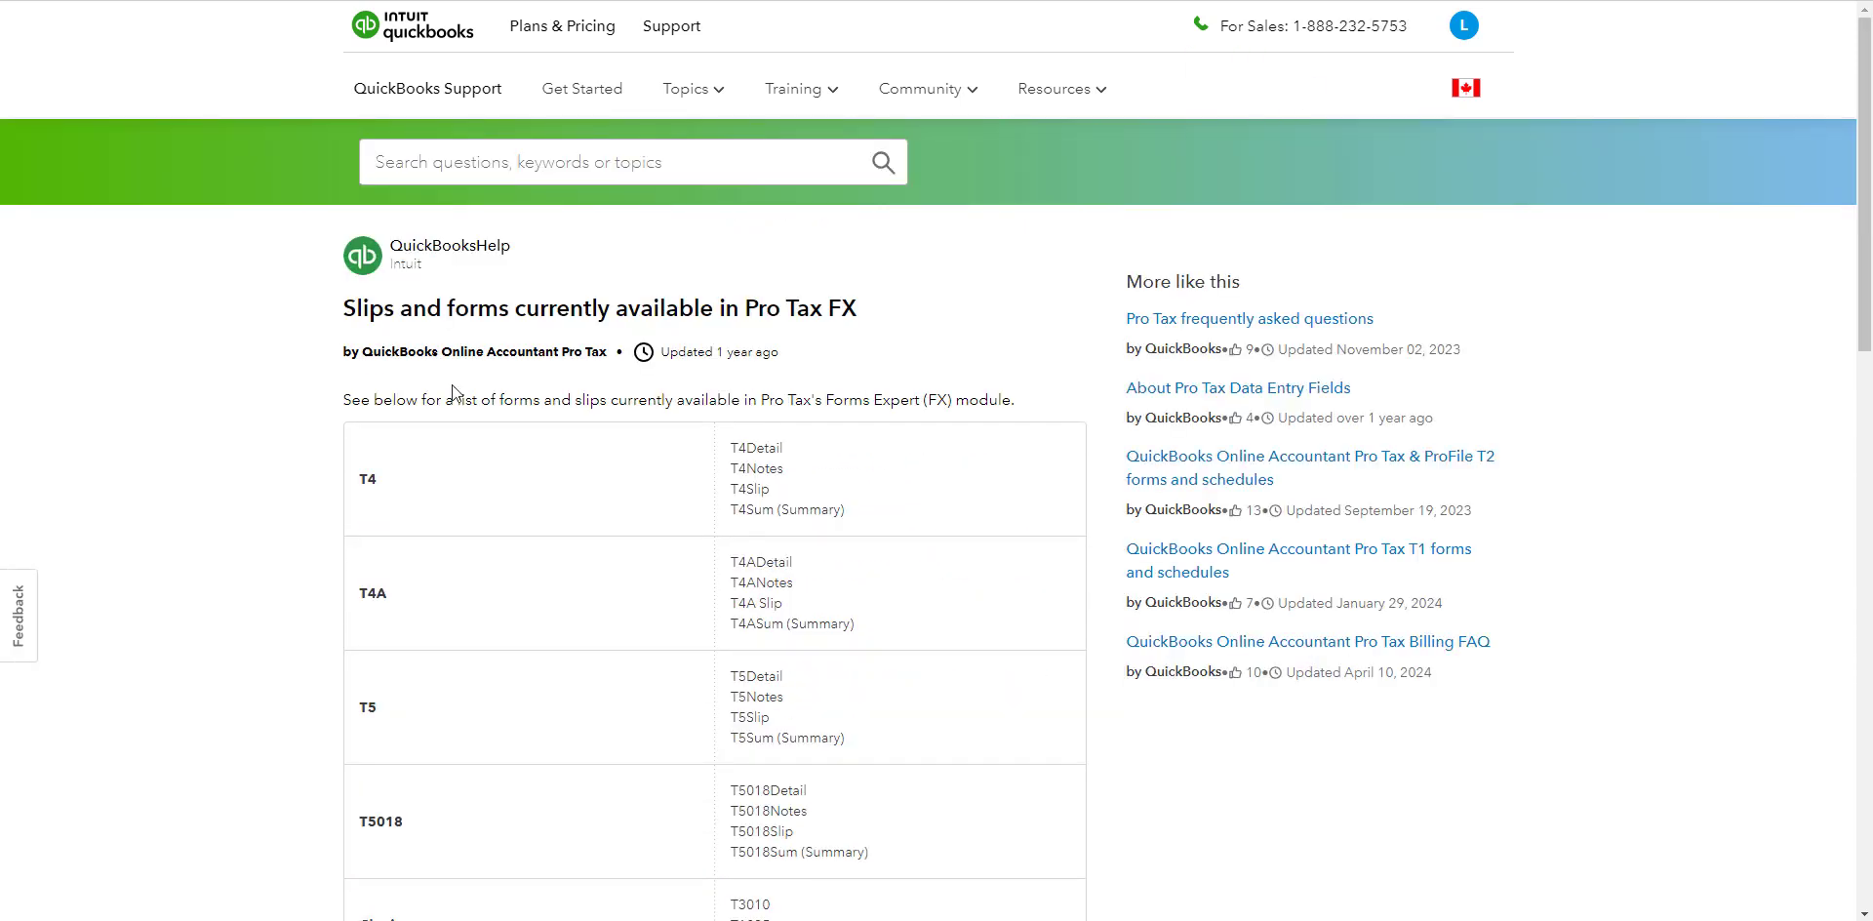
pyautogui.scroll(-7, 340, 369)
pyautogui.scroll(-2, 340, 363)
pyautogui.scroll(5, 361, 378)
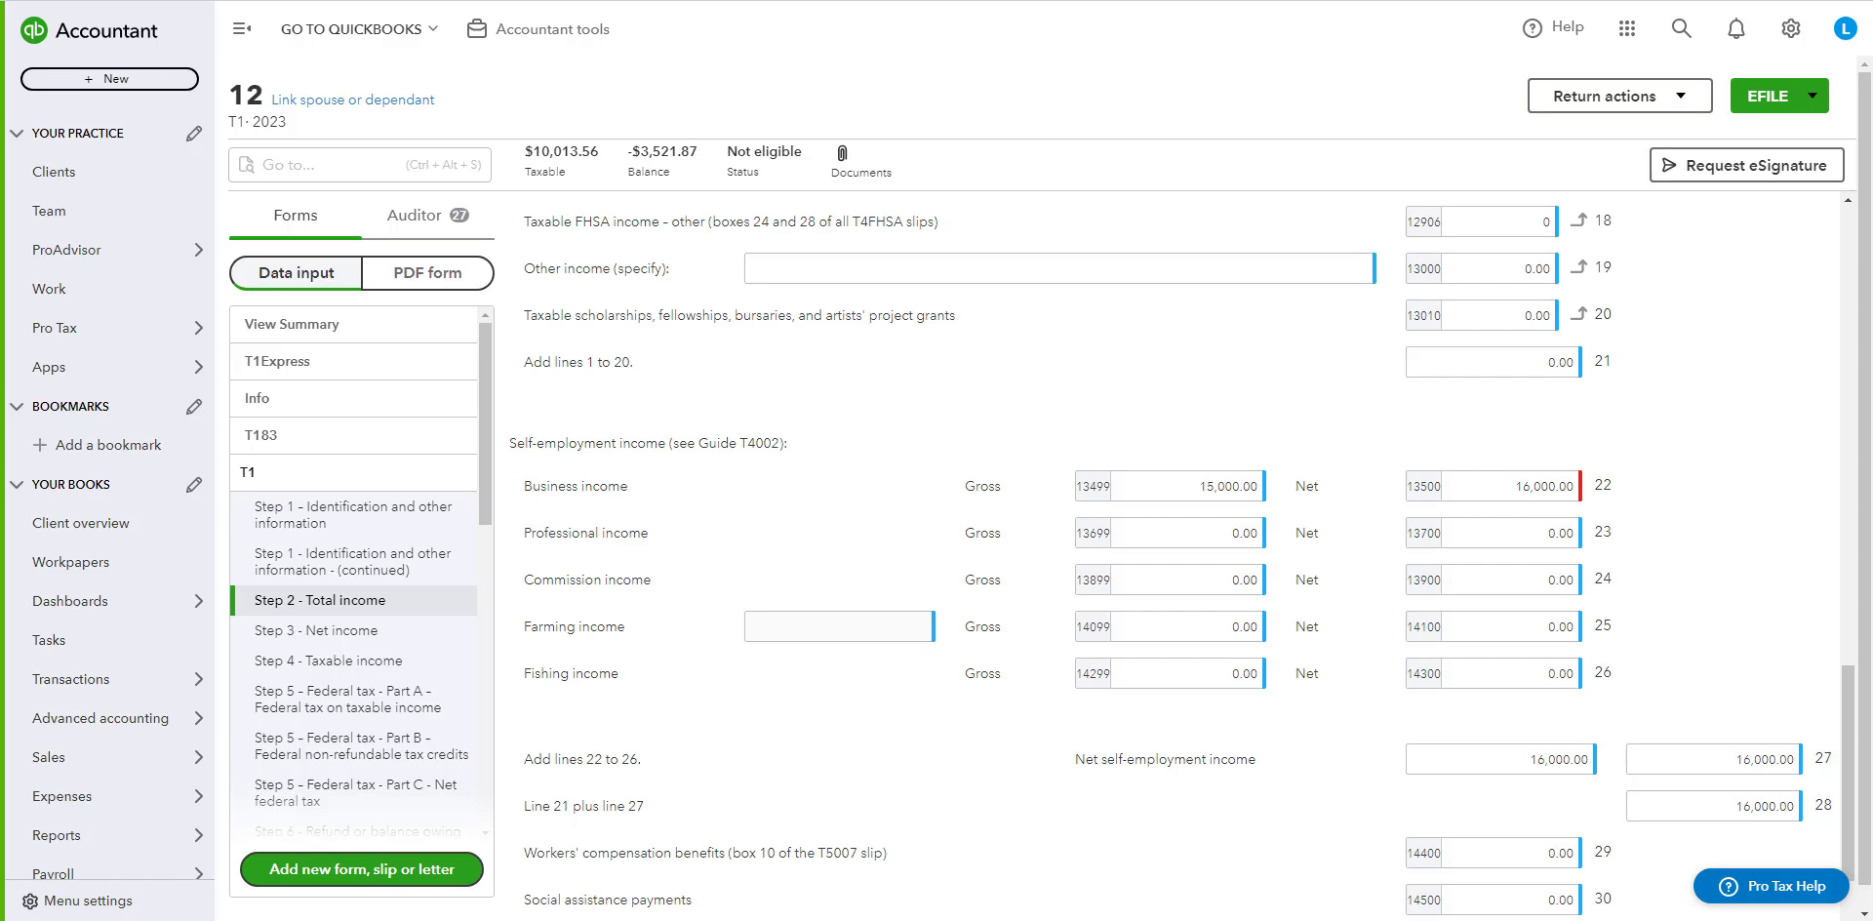
# Open the Pro Tax help and support options from the T1 2023 return.
pyautogui.click(1773, 893)
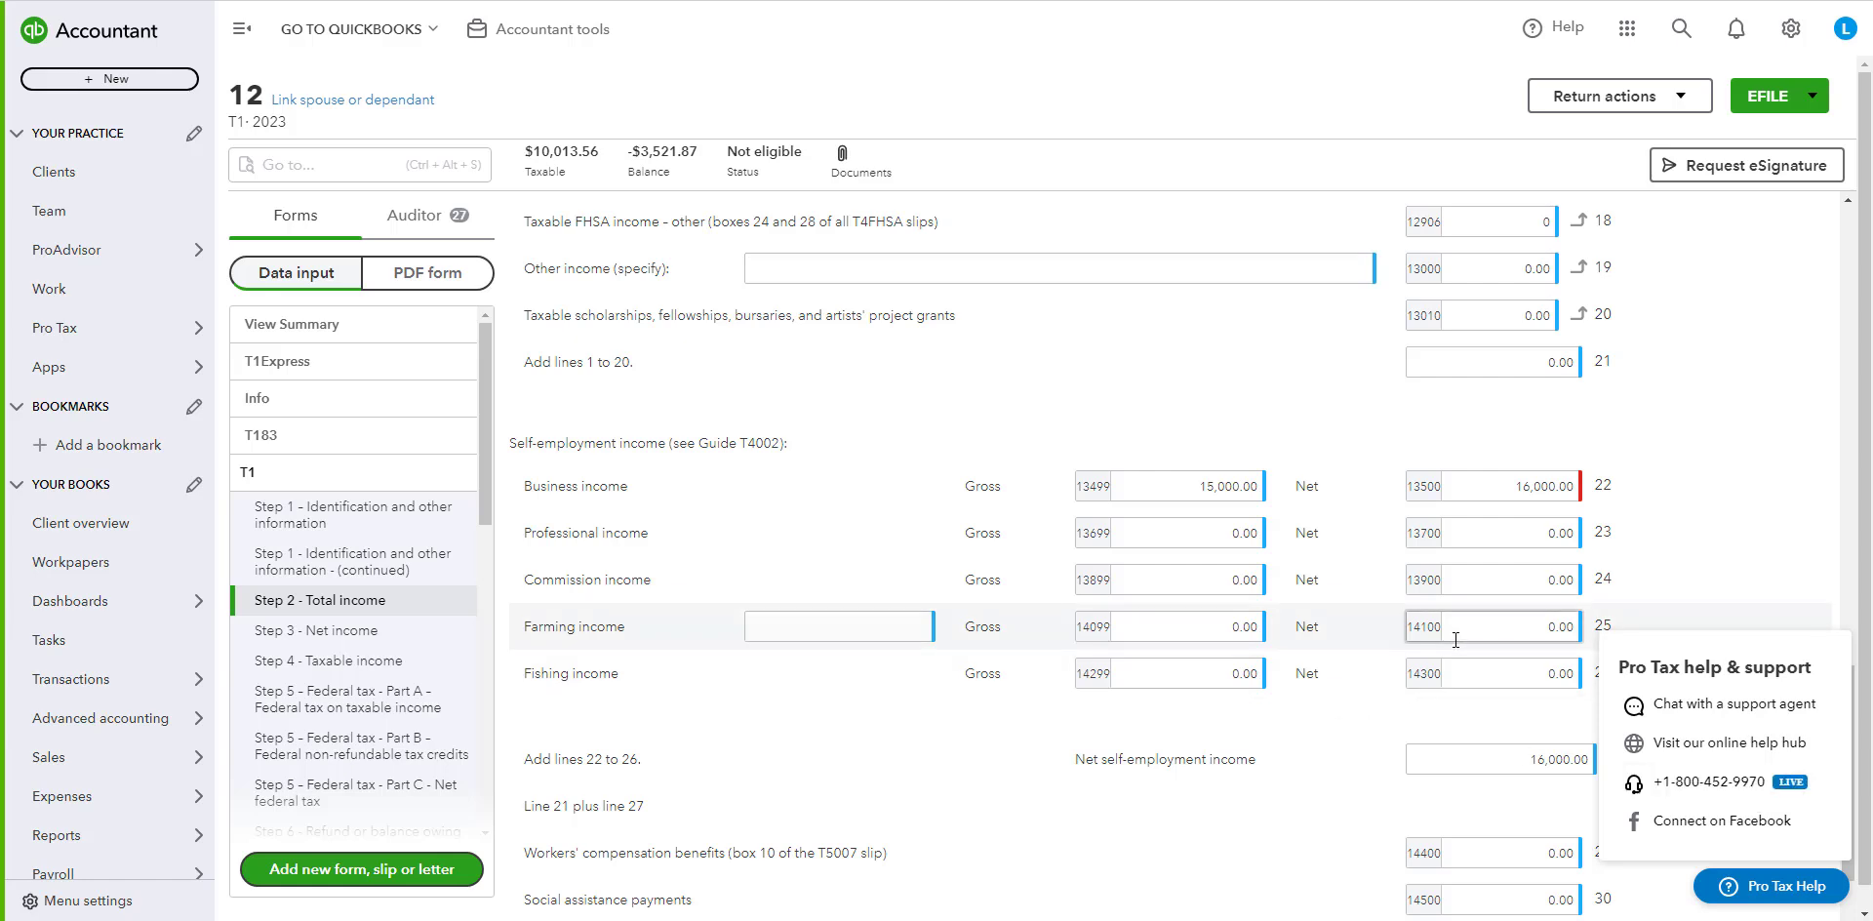
pyautogui.click(1746, 719)
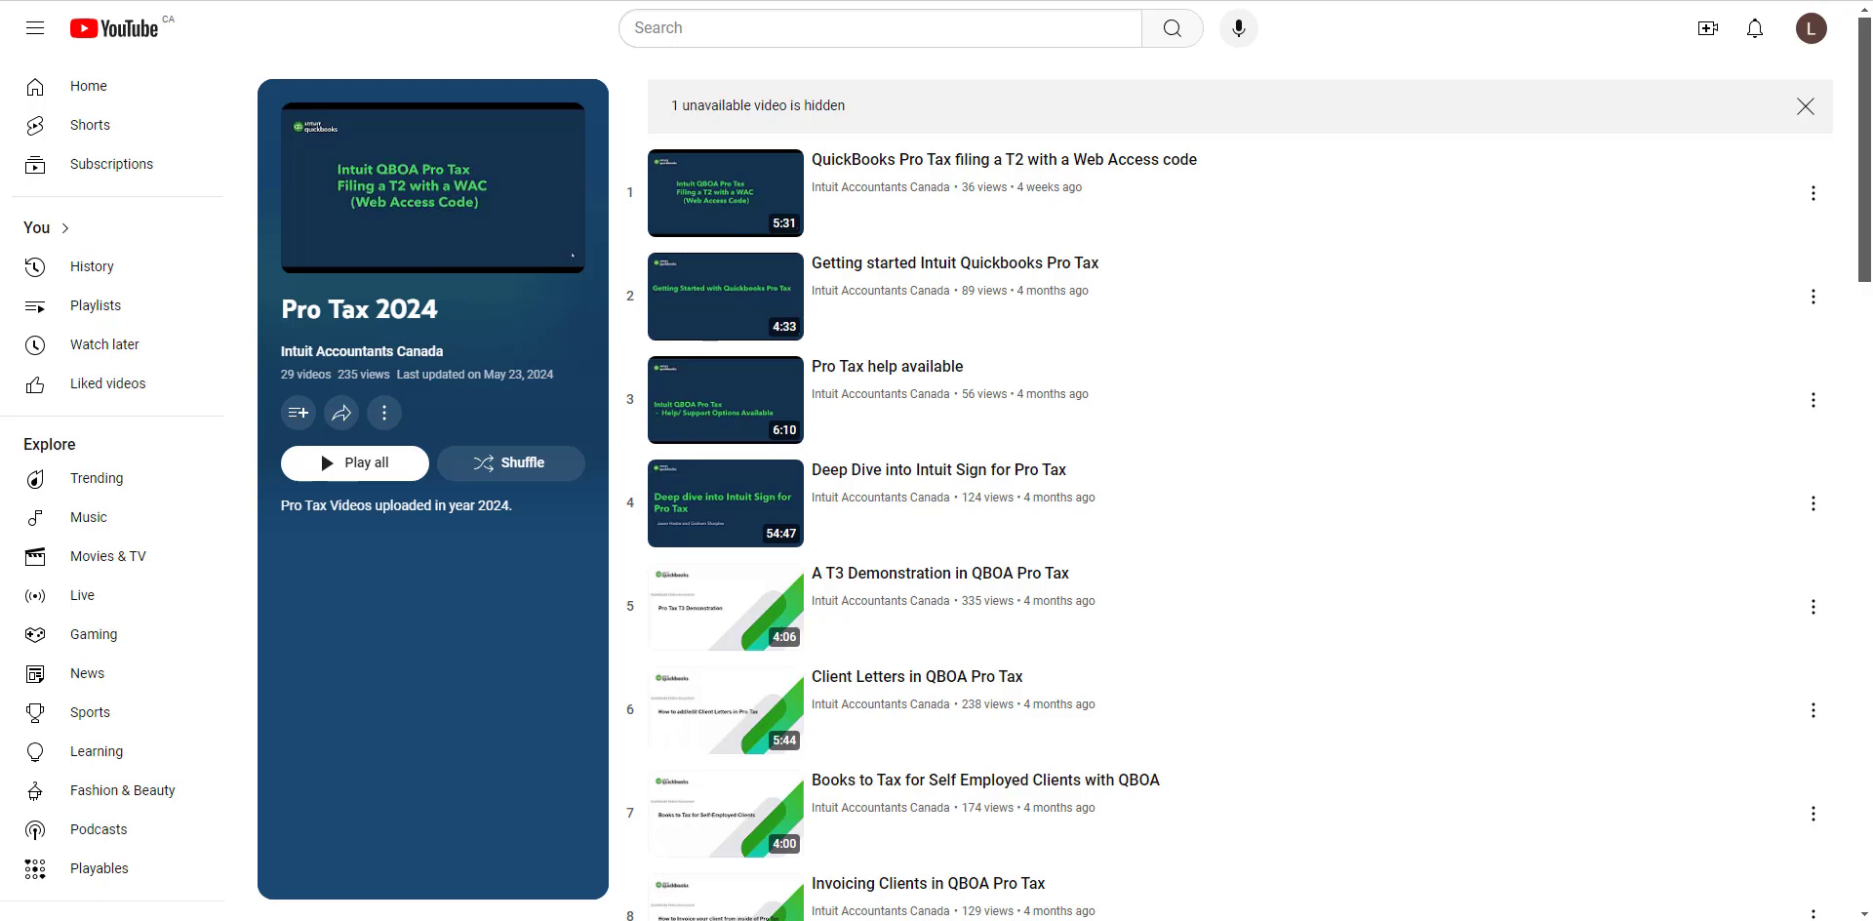
# Browse the full Pro Tax 2024 video playlist on YouTube and return to its start.
pyautogui.scroll(-5, 1467, 292)
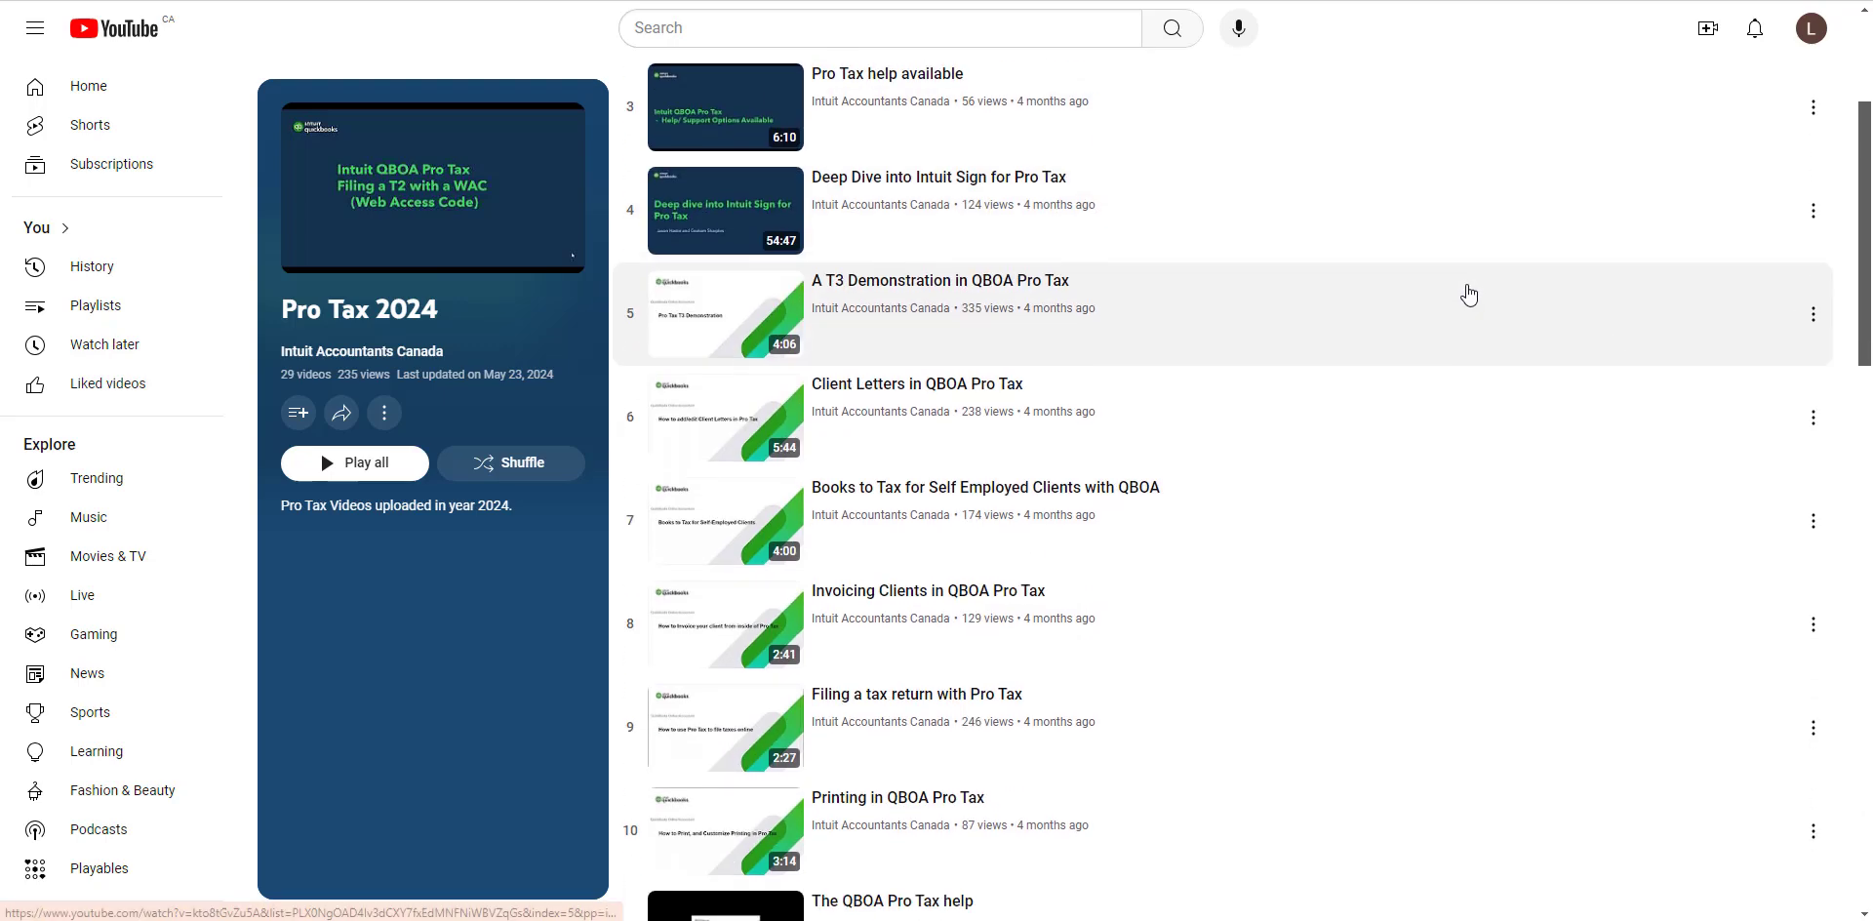
pyautogui.moveTo(1860, 210); pyautogui.dragTo(1862, 683)
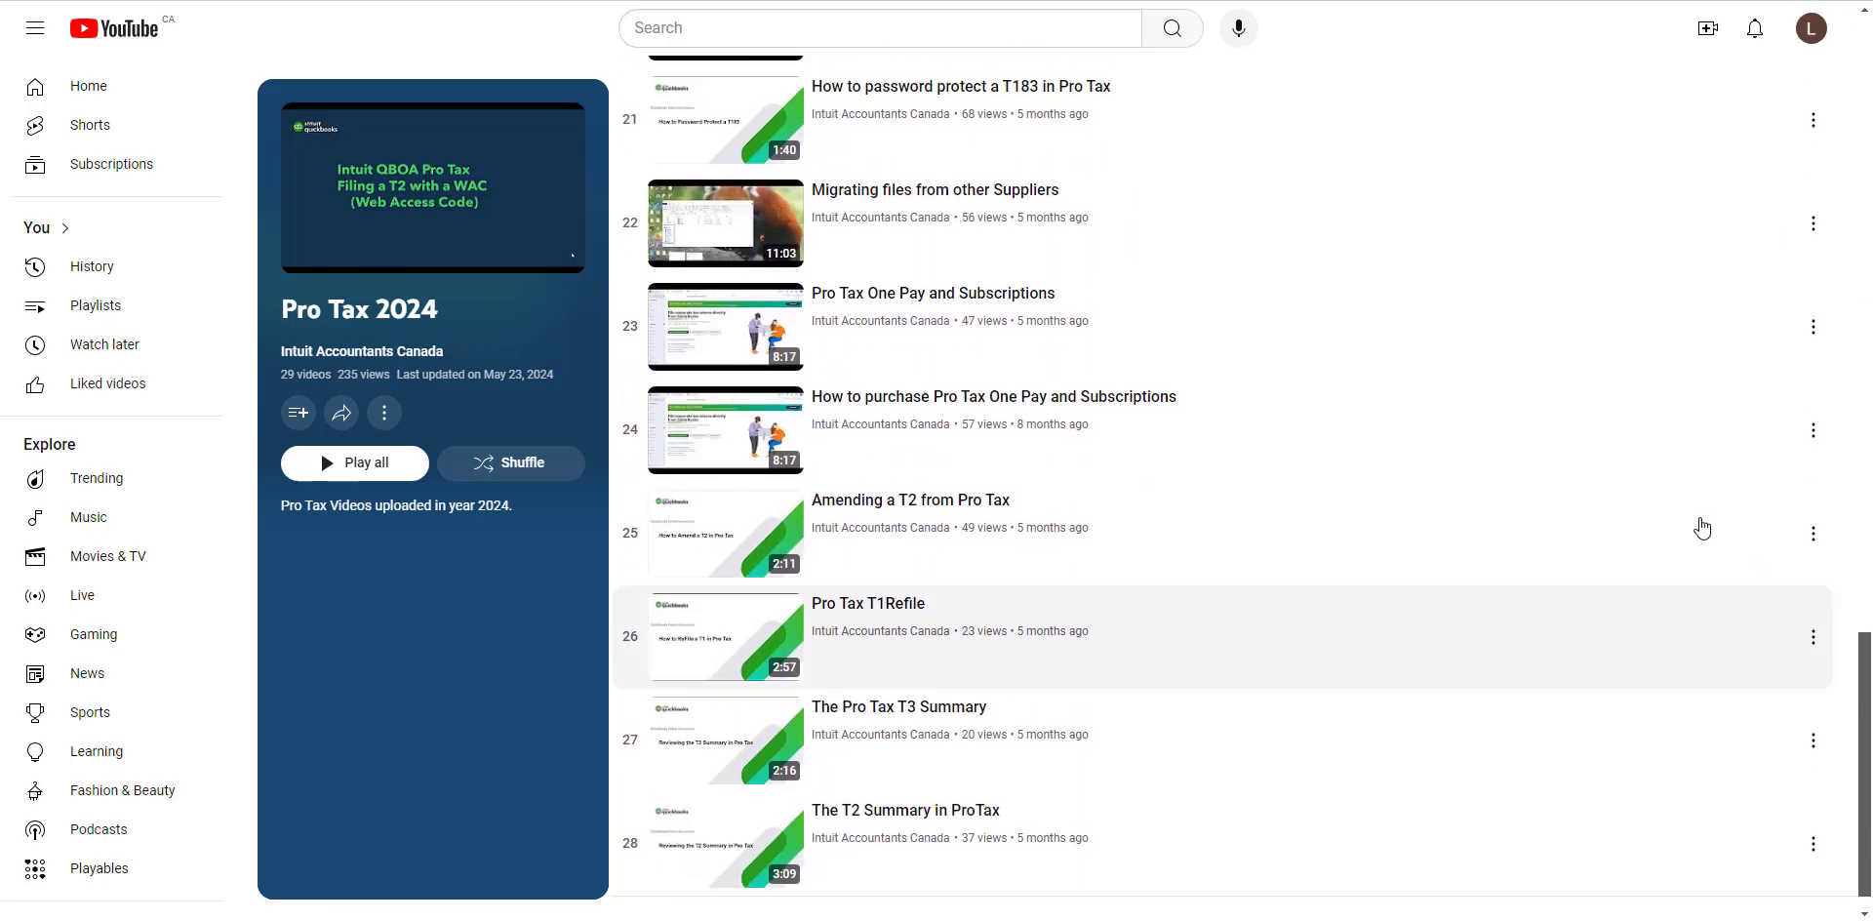
pyautogui.scroll(-1, 1708, 546)
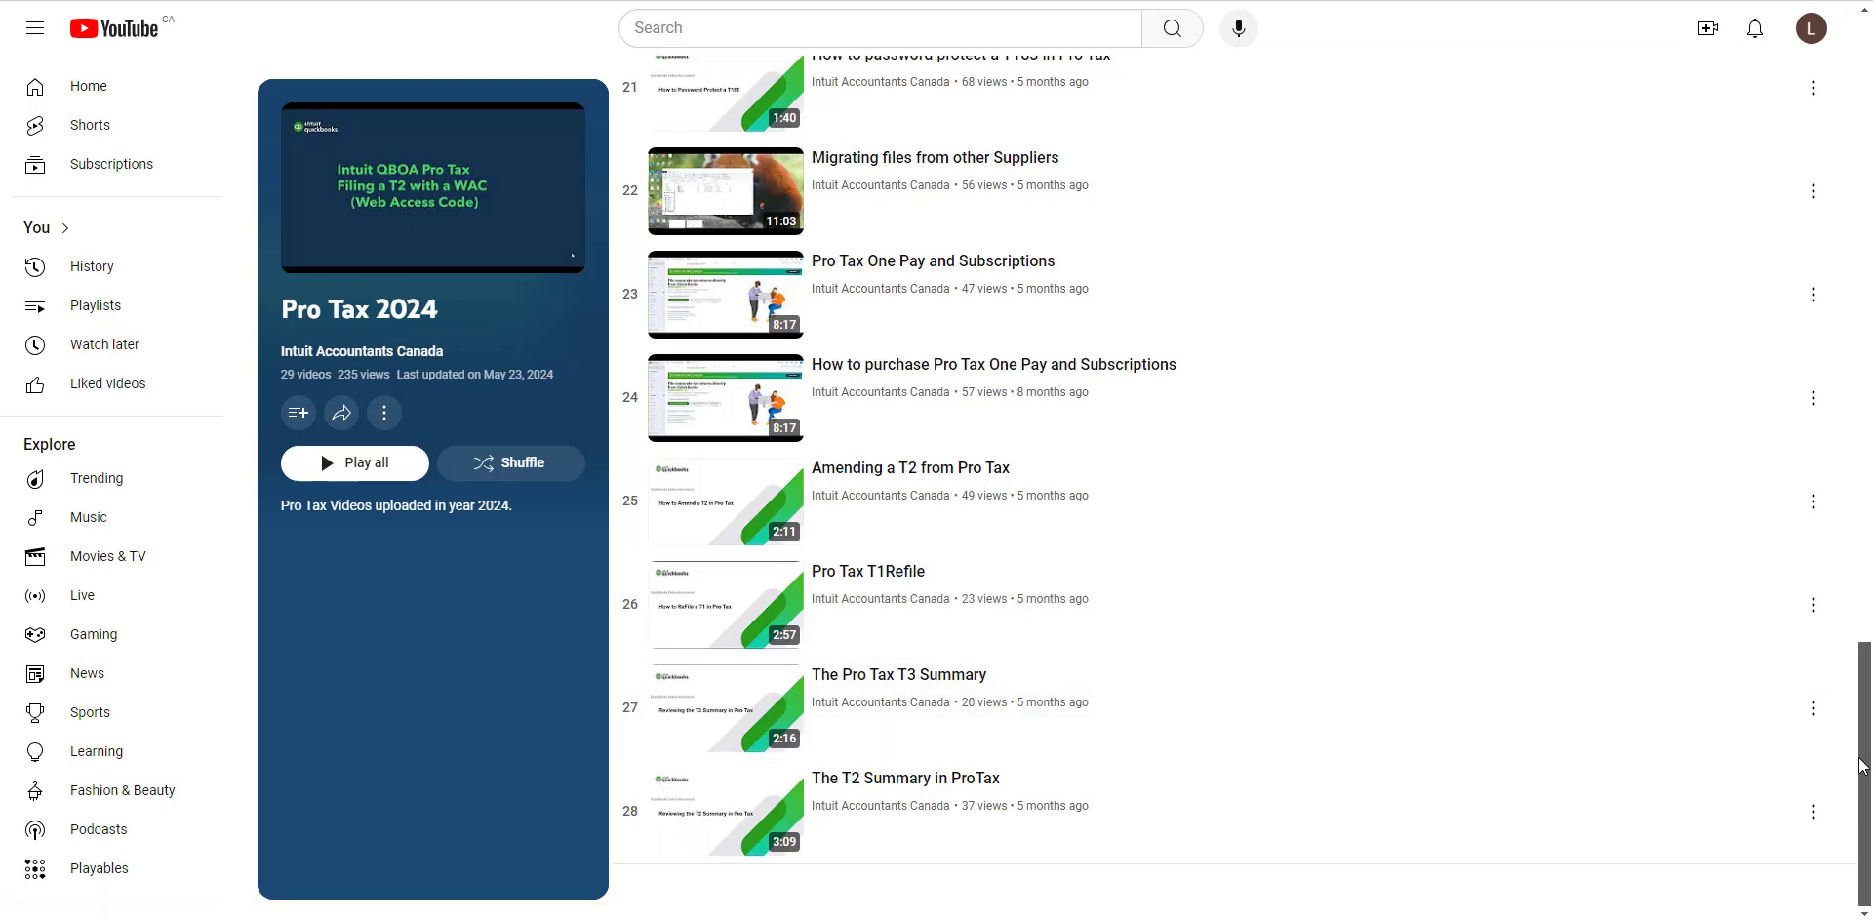
pyautogui.moveTo(1860, 766); pyautogui.dragTo(1840, 93)
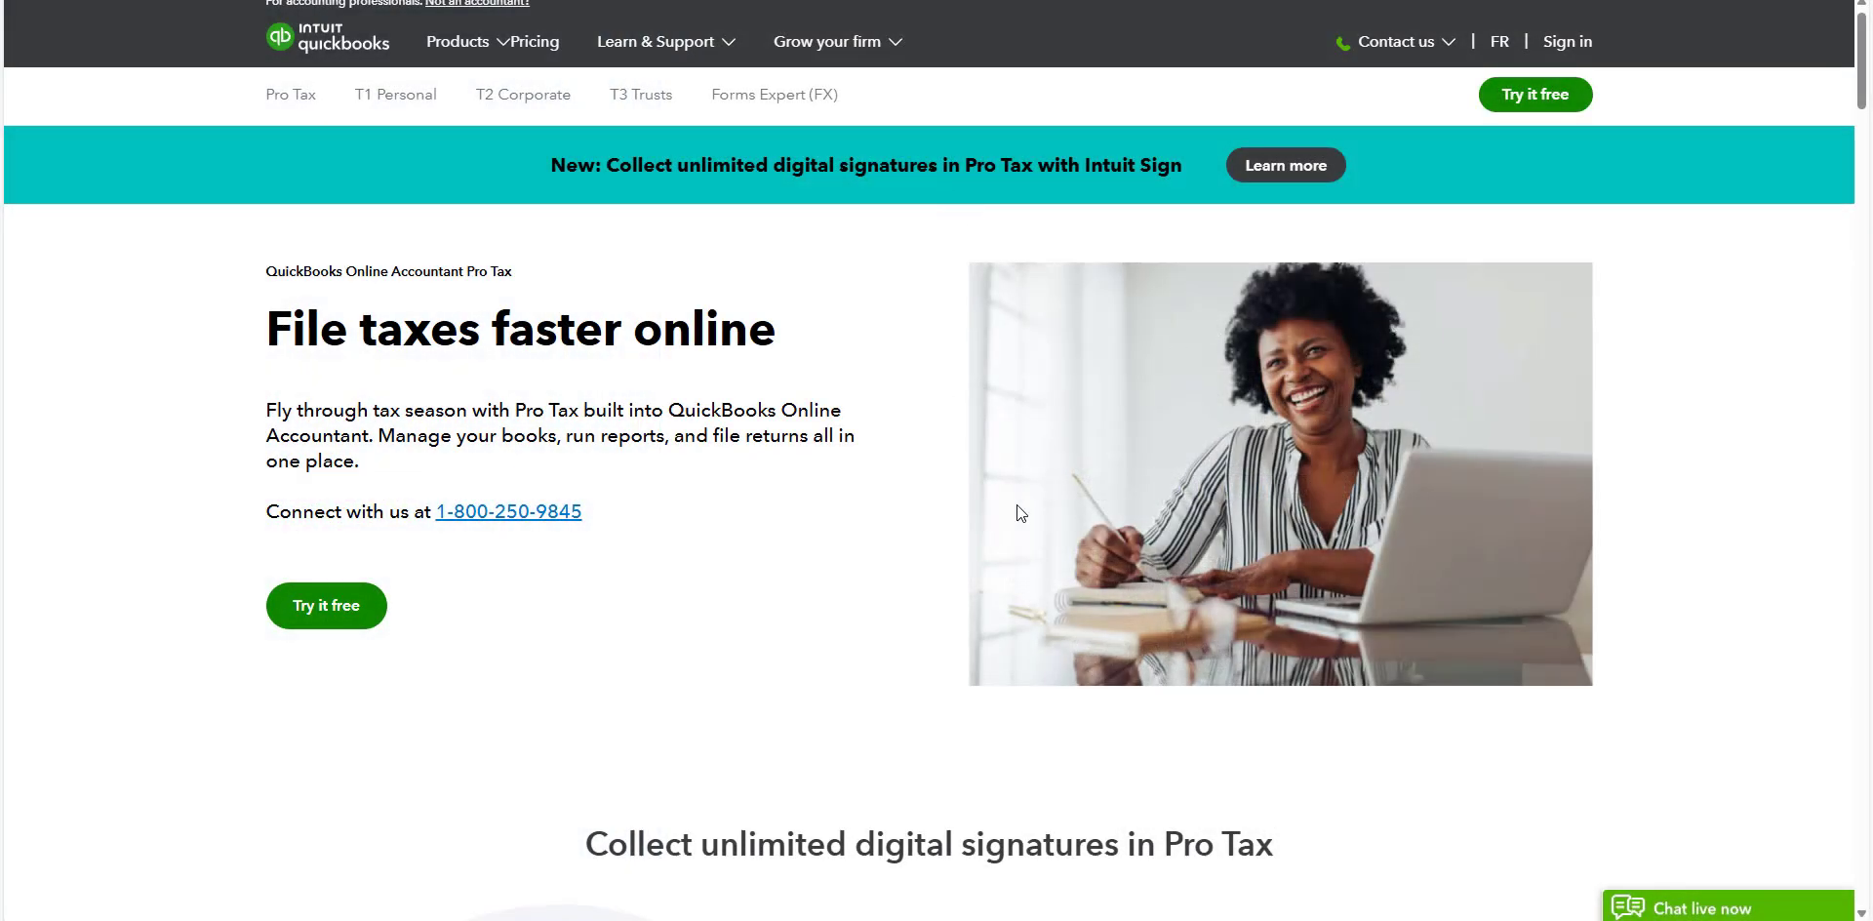
# Examine the Pro Tax features and the module, bundle and suite pricing on the QuickBooks Online Accountant Pro Tax page.
pyautogui.scroll(-15, 898, 404)
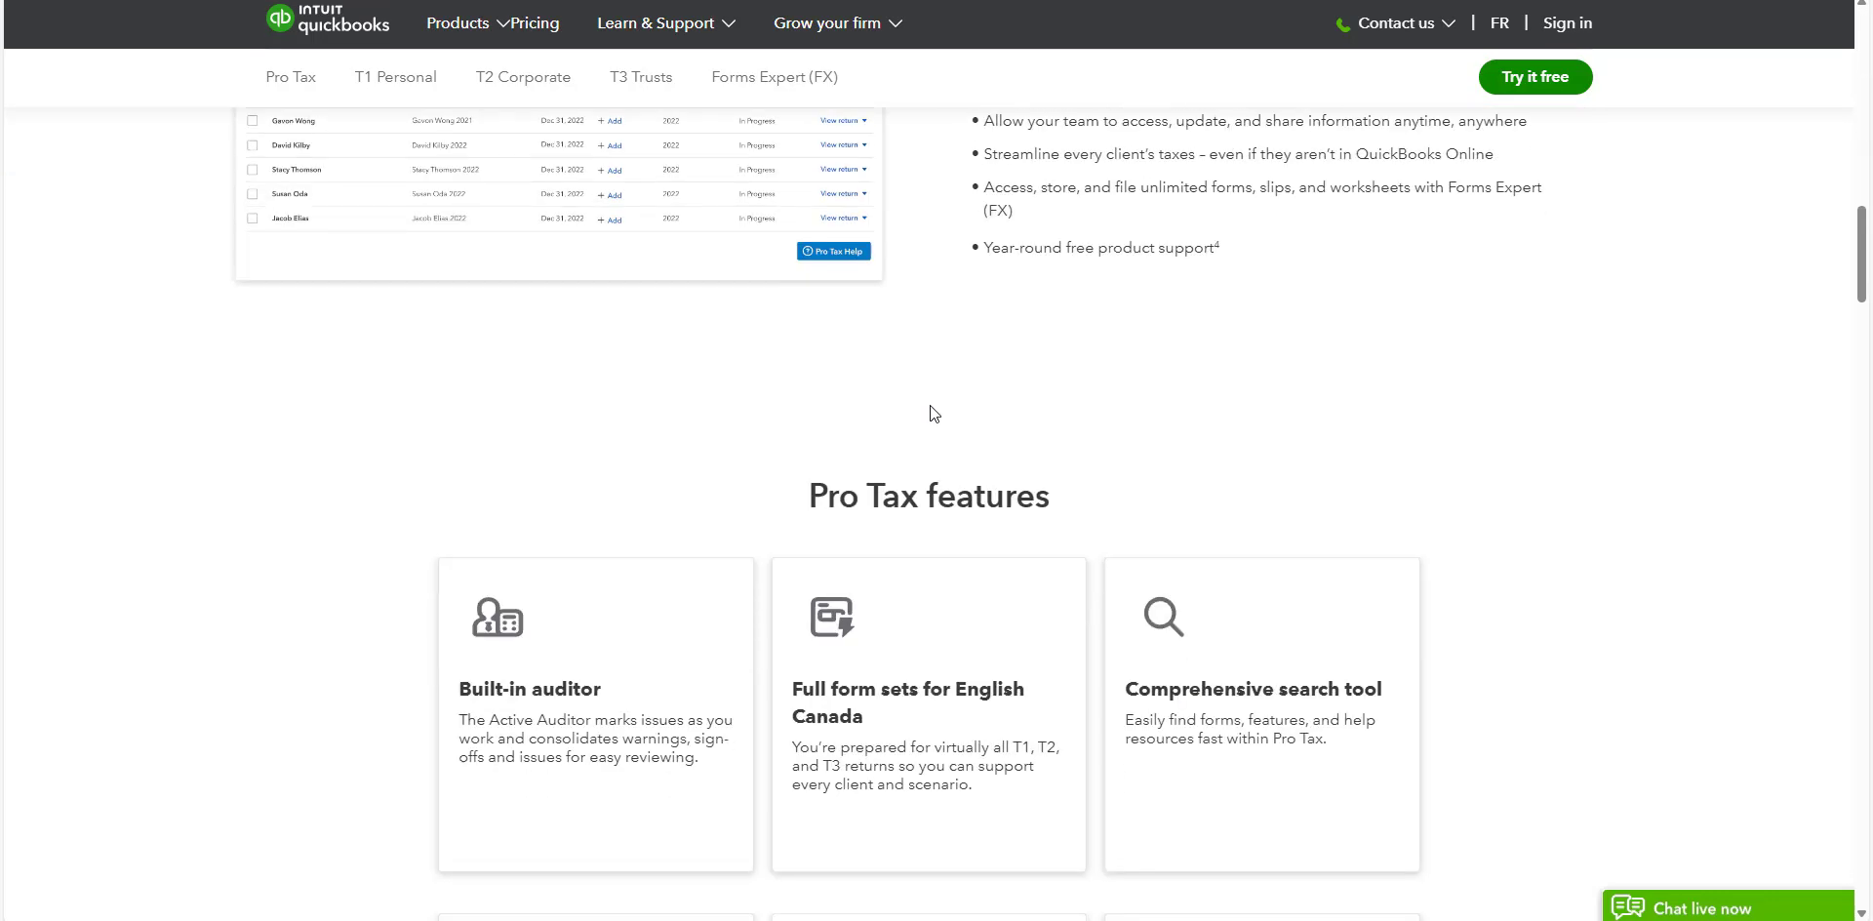
pyautogui.scroll(-15, 929, 406)
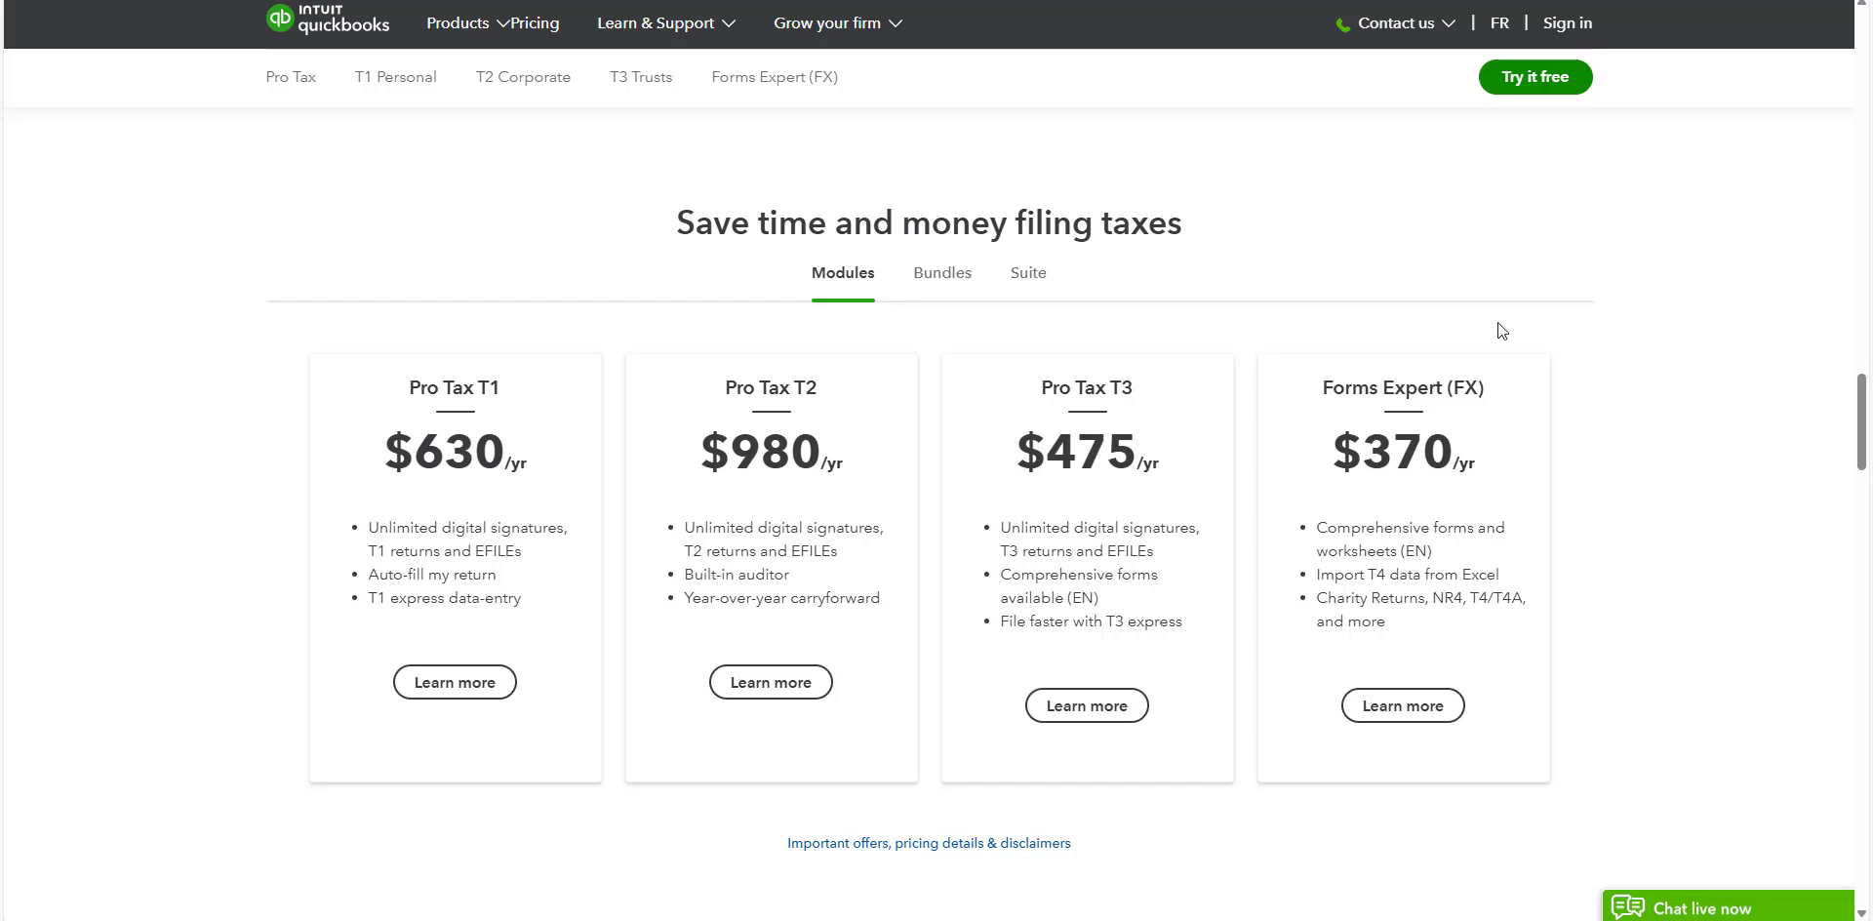
pyautogui.click(943, 273)
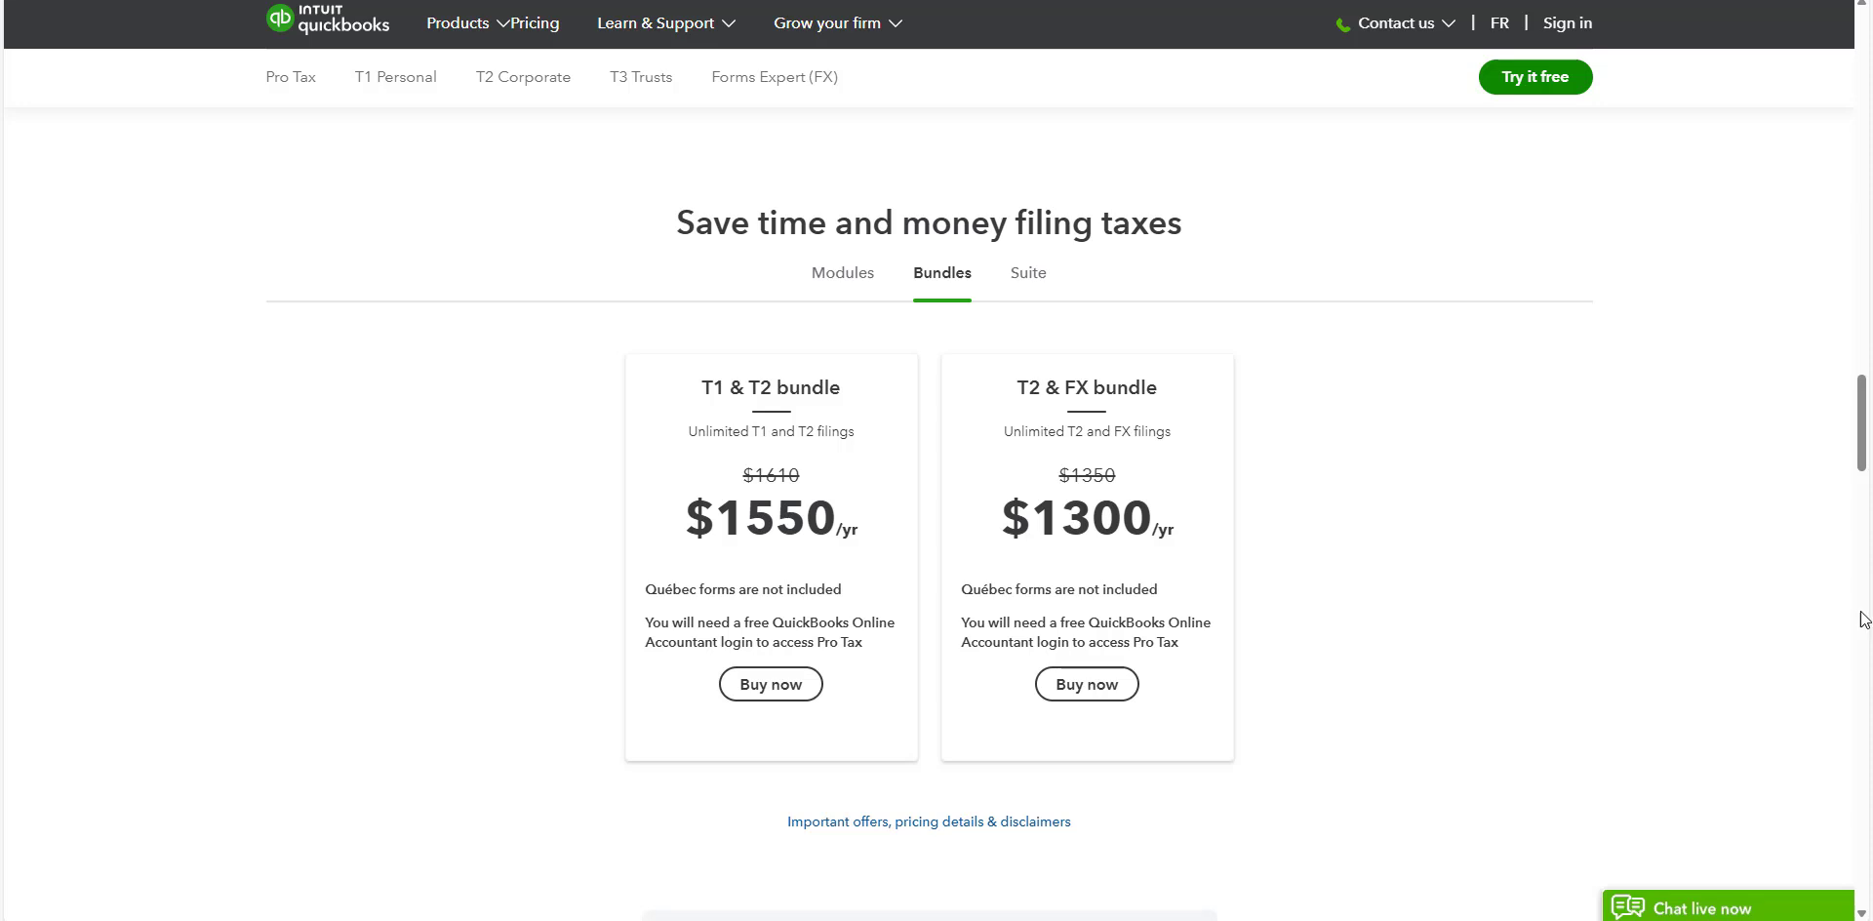
pyautogui.click(1034, 276)
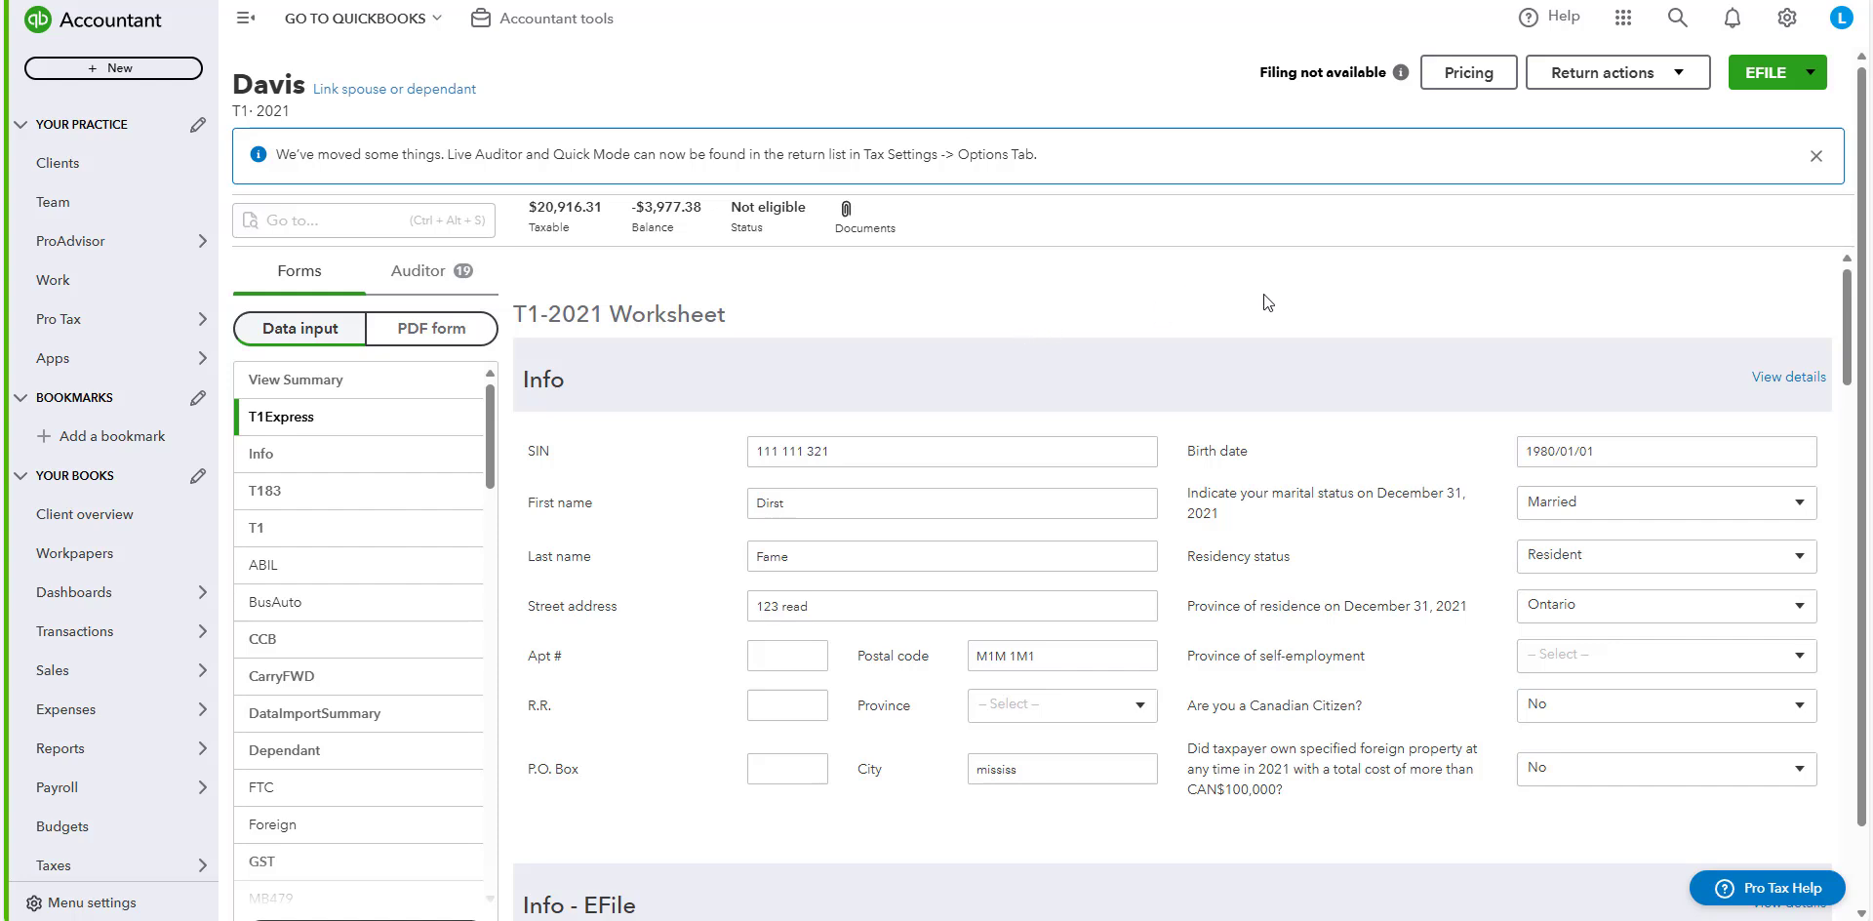
# Check the plan pricing from the T1 2021 return and from the T2 return fdas_copy1, and close the pricing window.
pyautogui.click(1479, 82)
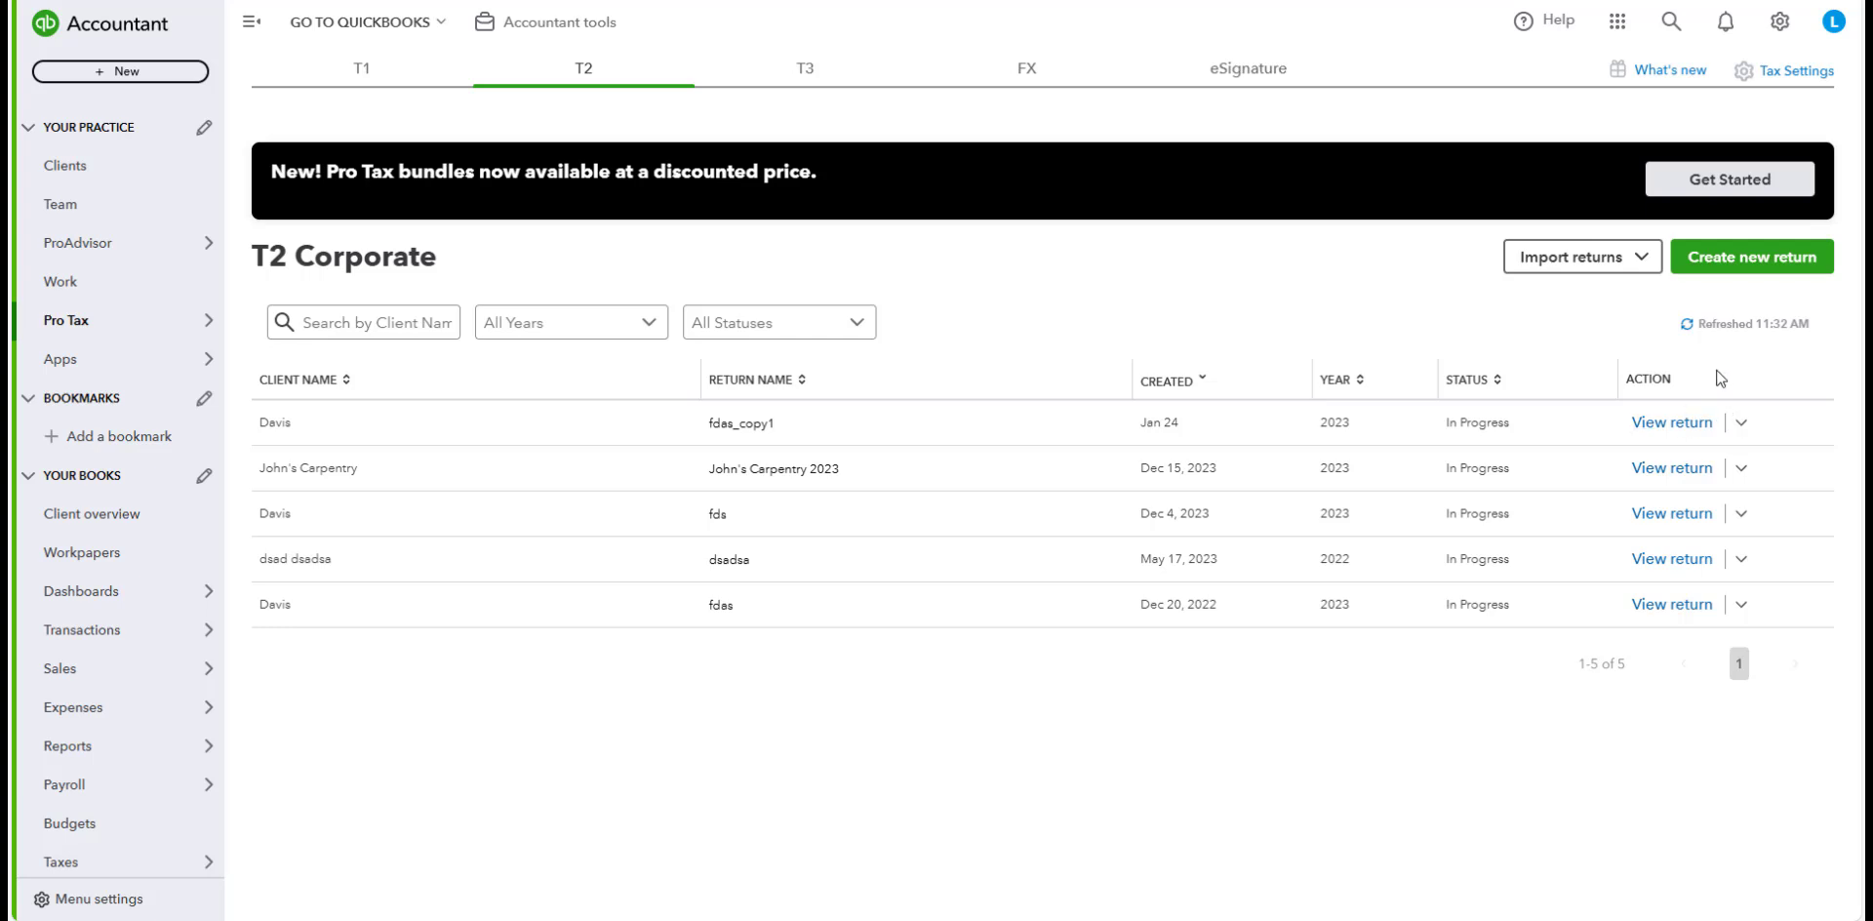
pyautogui.click(1673, 422)
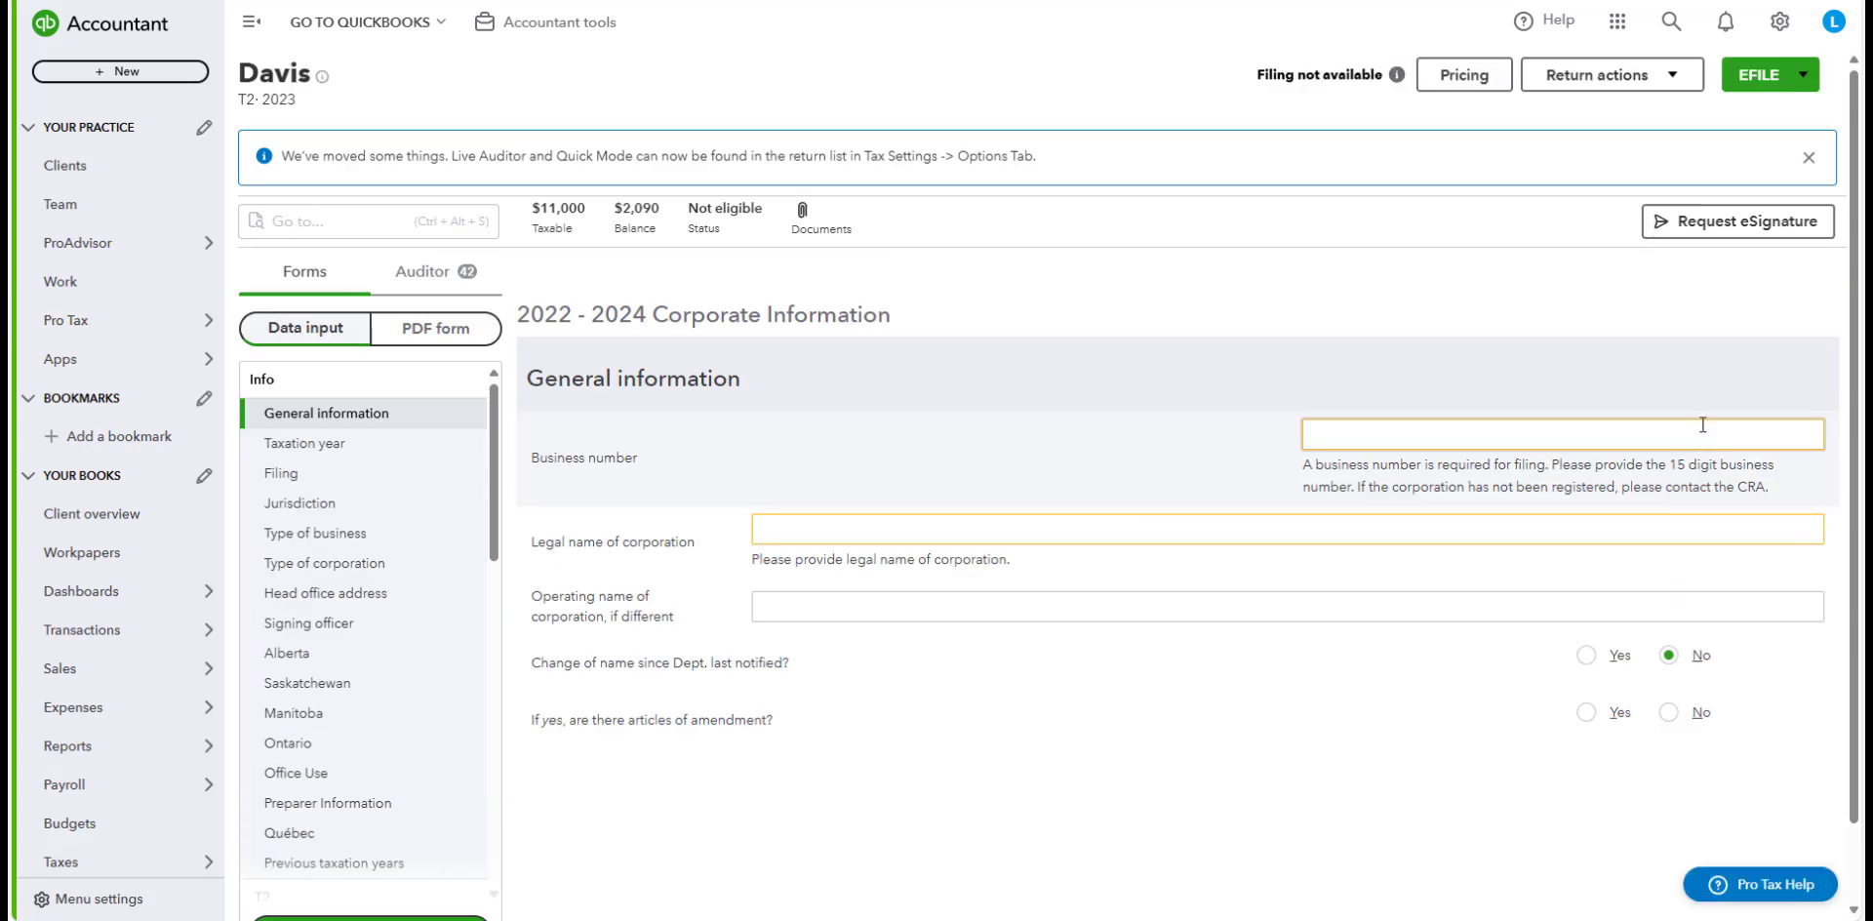
pyautogui.click(1494, 84)
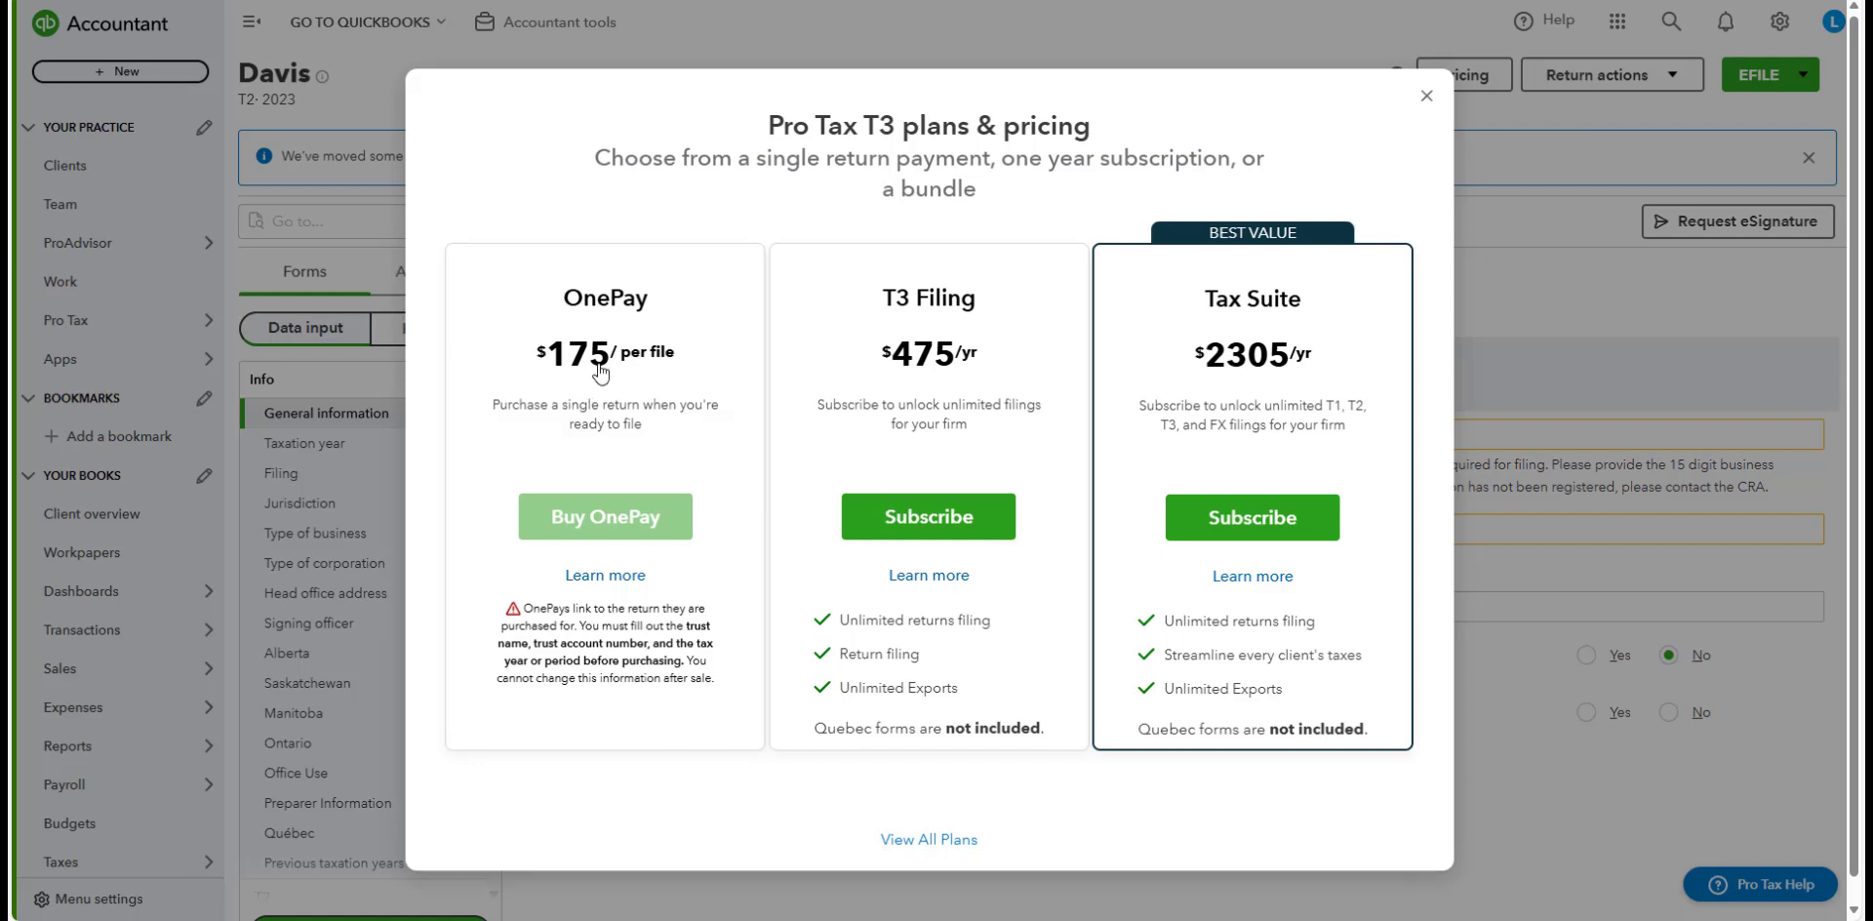
pyautogui.moveTo(597, 424); pyautogui.dragTo(604, 424)
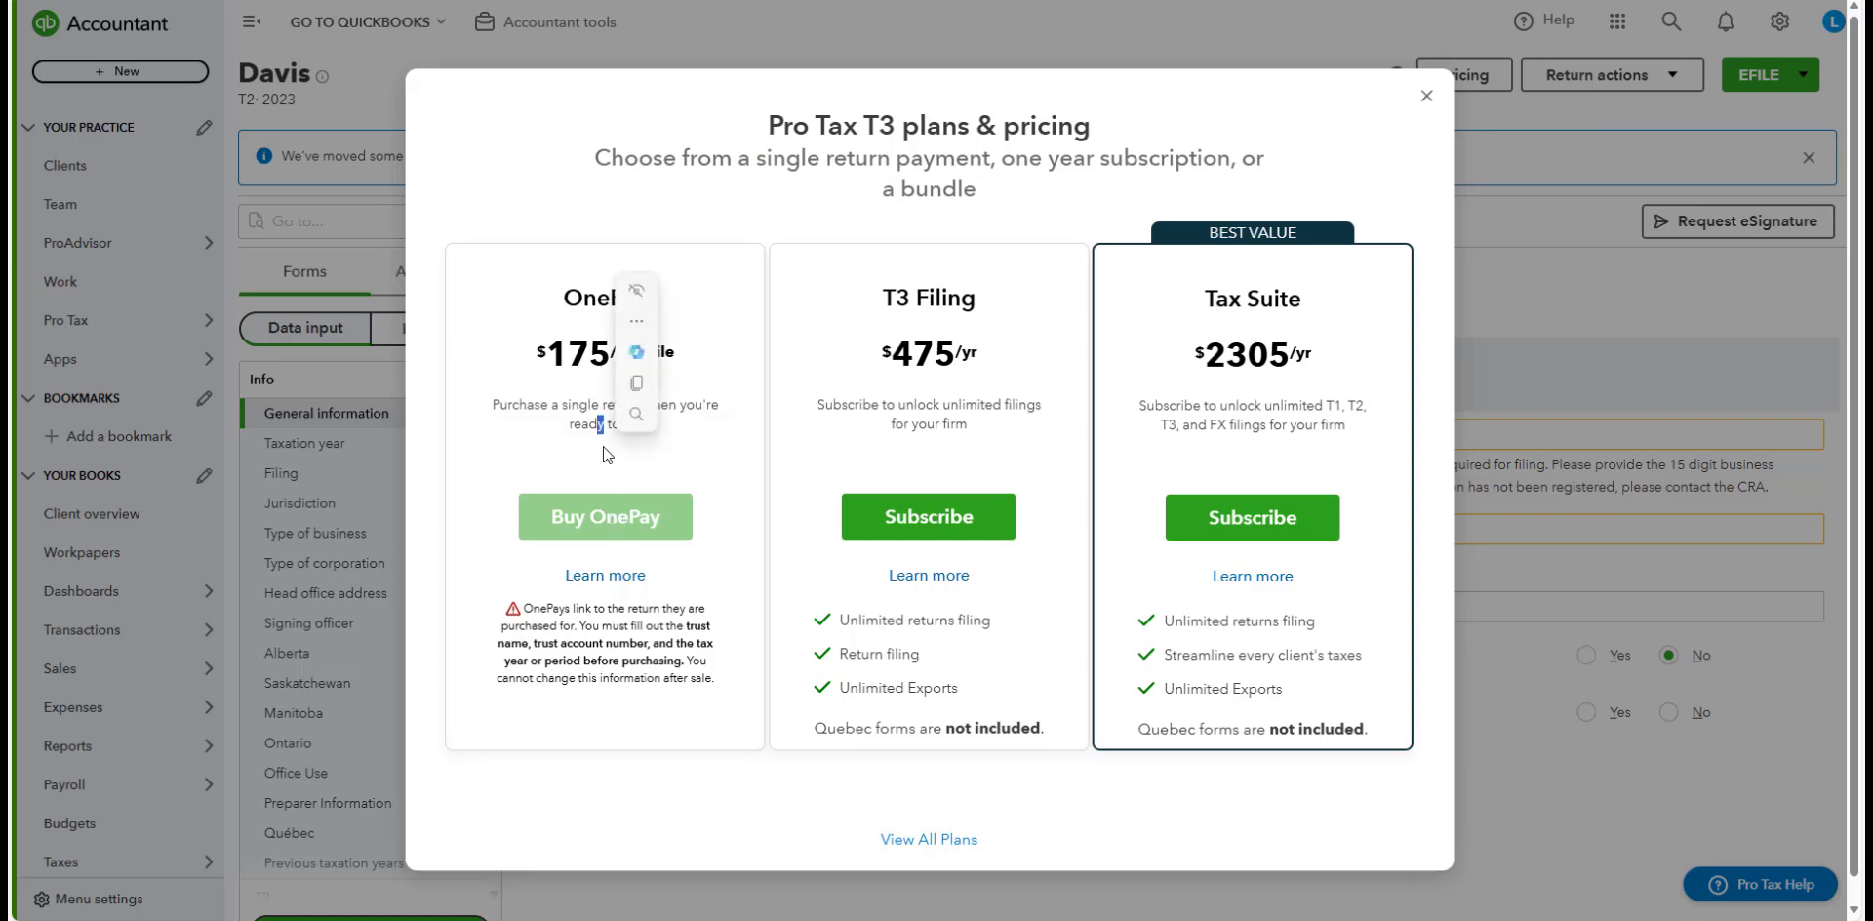
pyautogui.click(1428, 96)
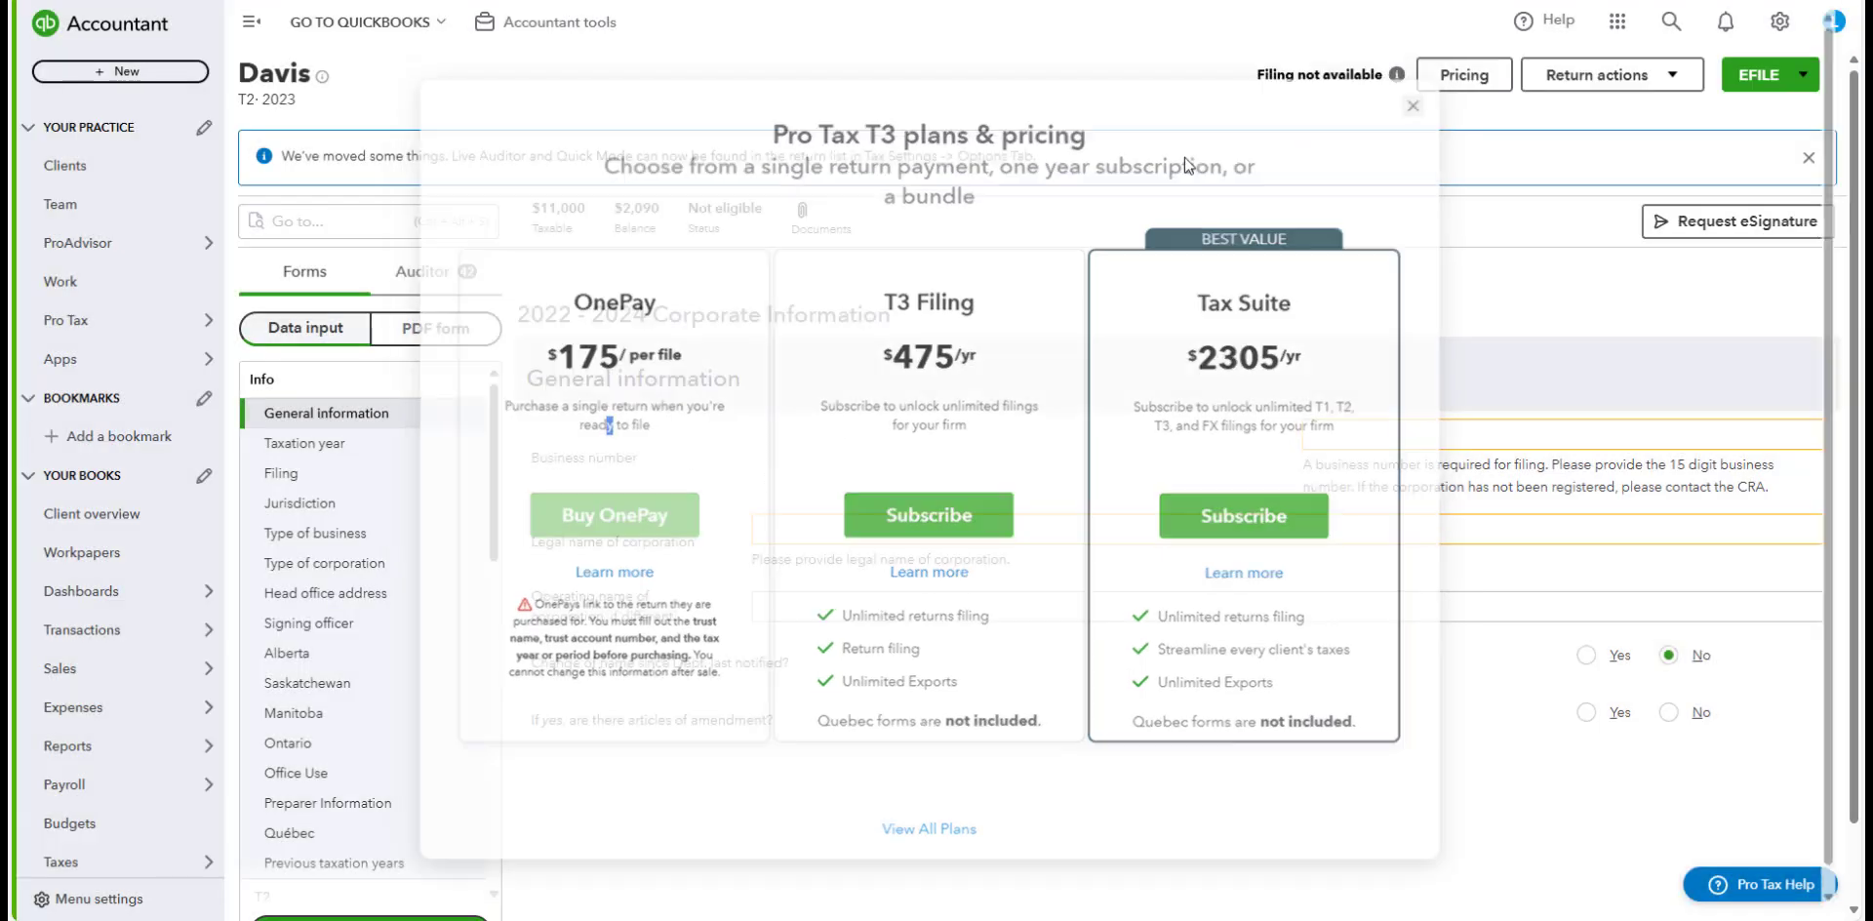
# Open a 2023 return from the T3 Trust list and check its plan pricing.
pyautogui.moveTo(87, 320)
pyautogui.click(283, 395)
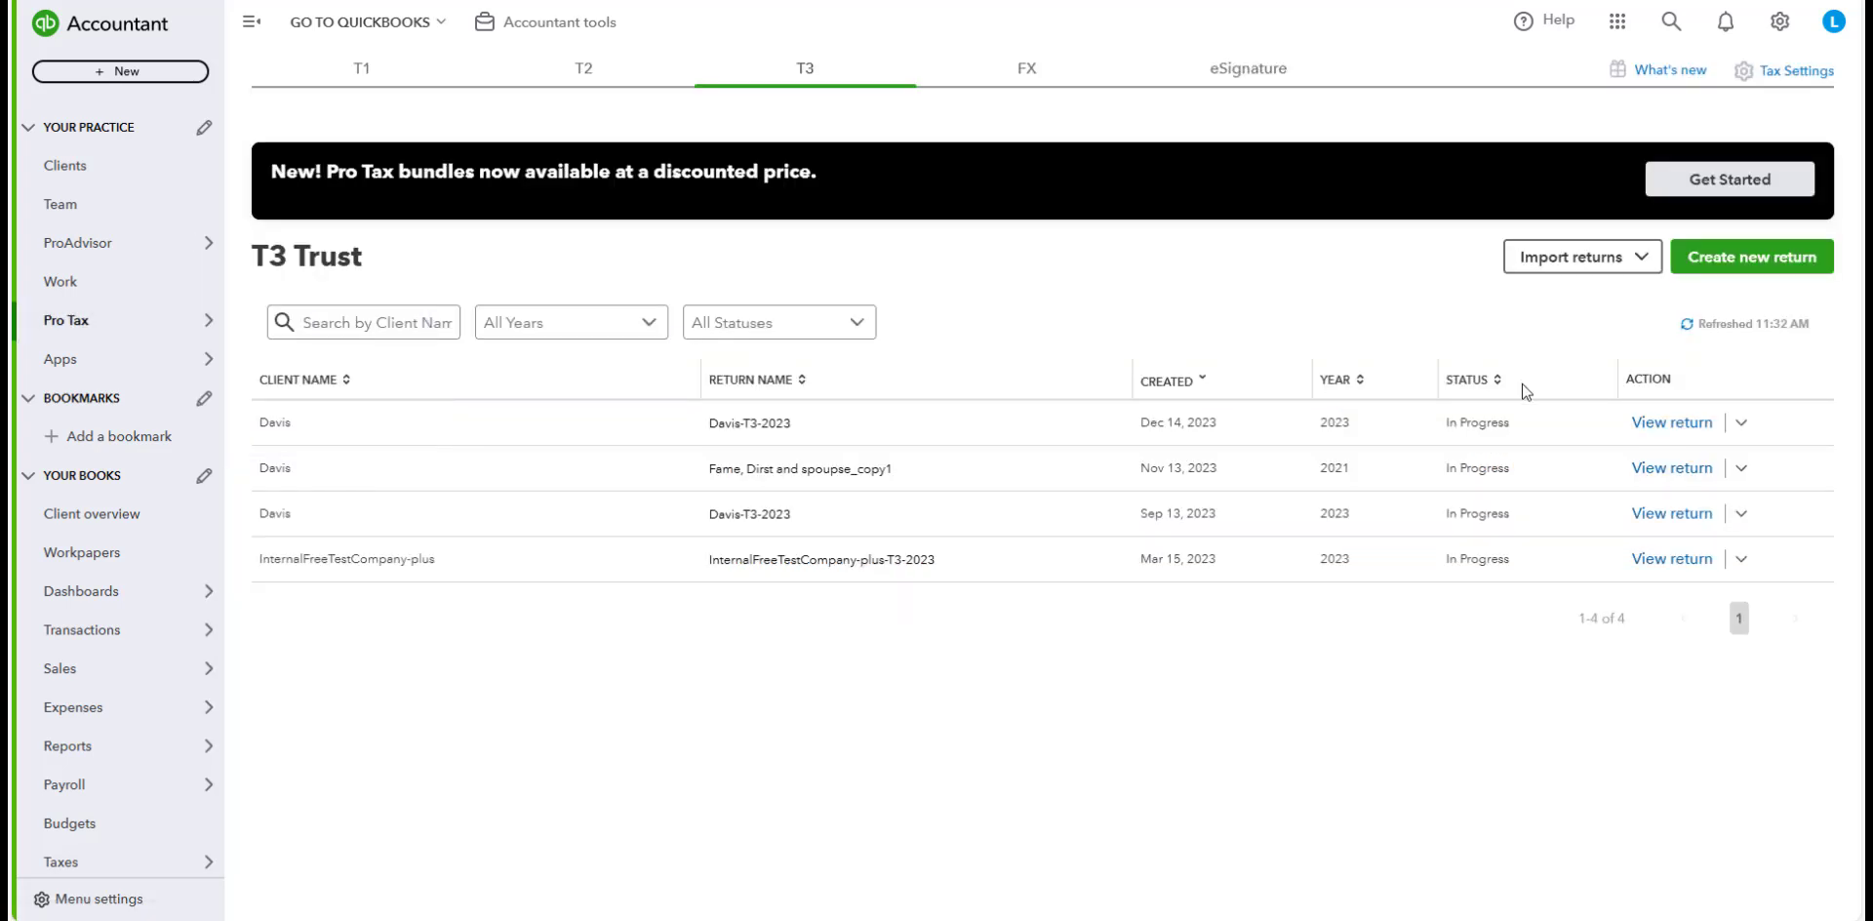
pyautogui.click(1573, 534)
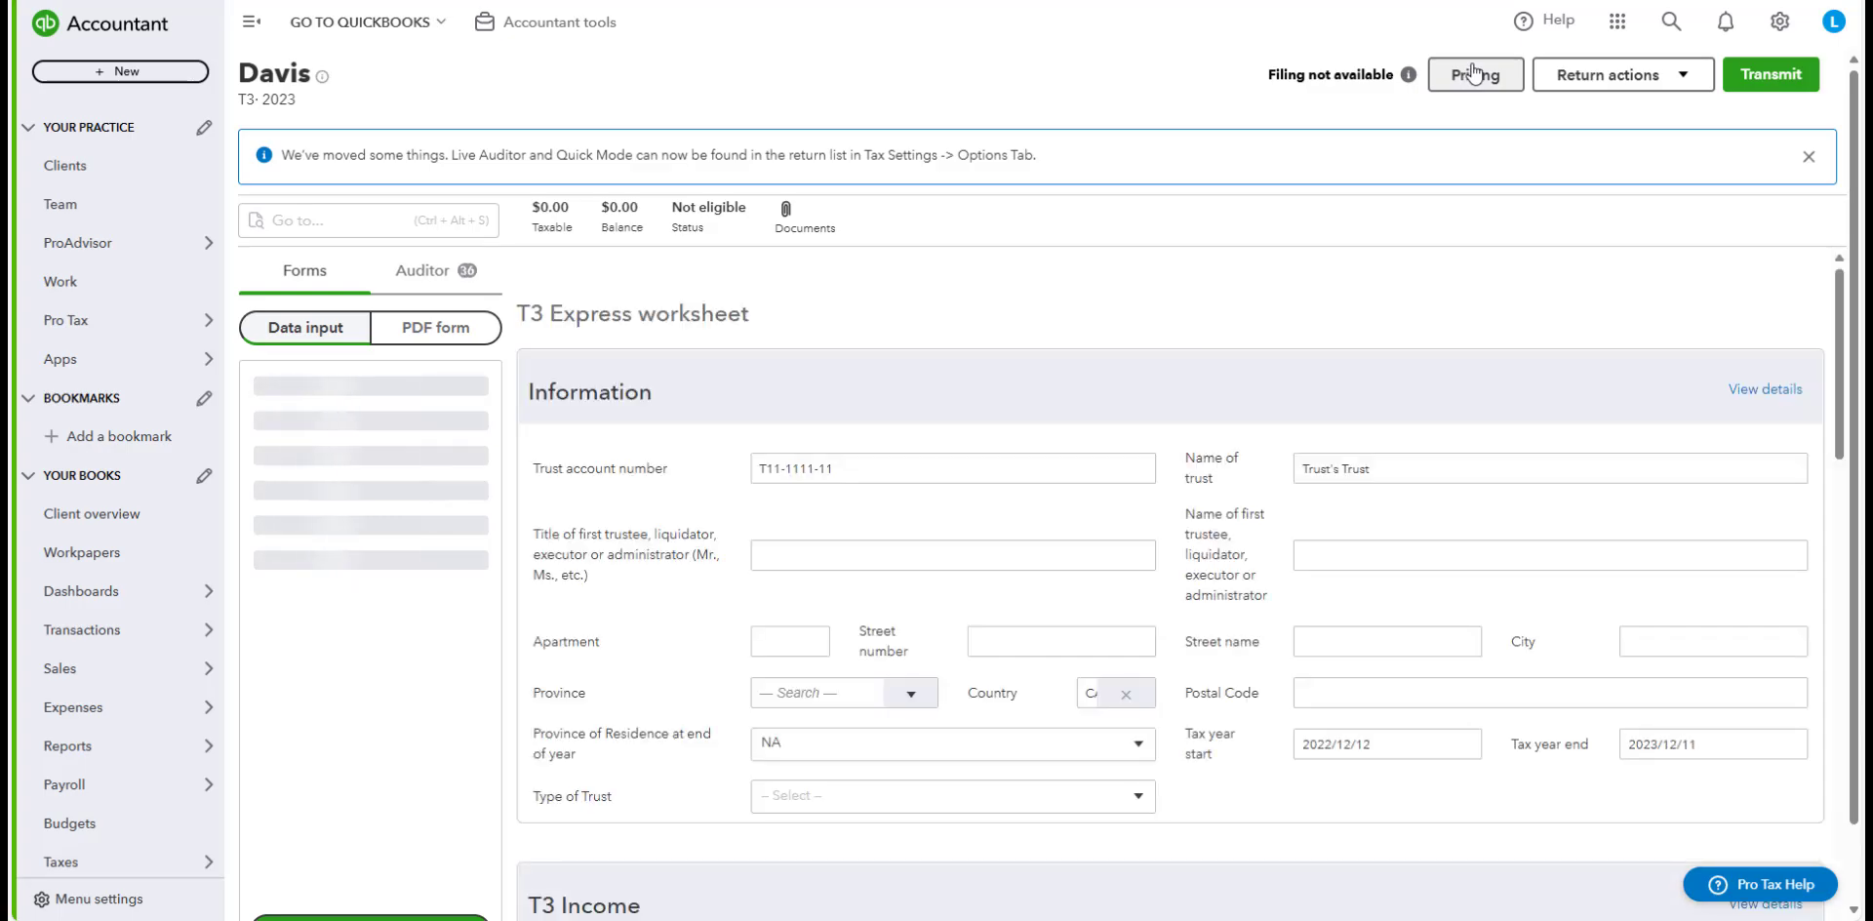
pyautogui.click(1471, 74)
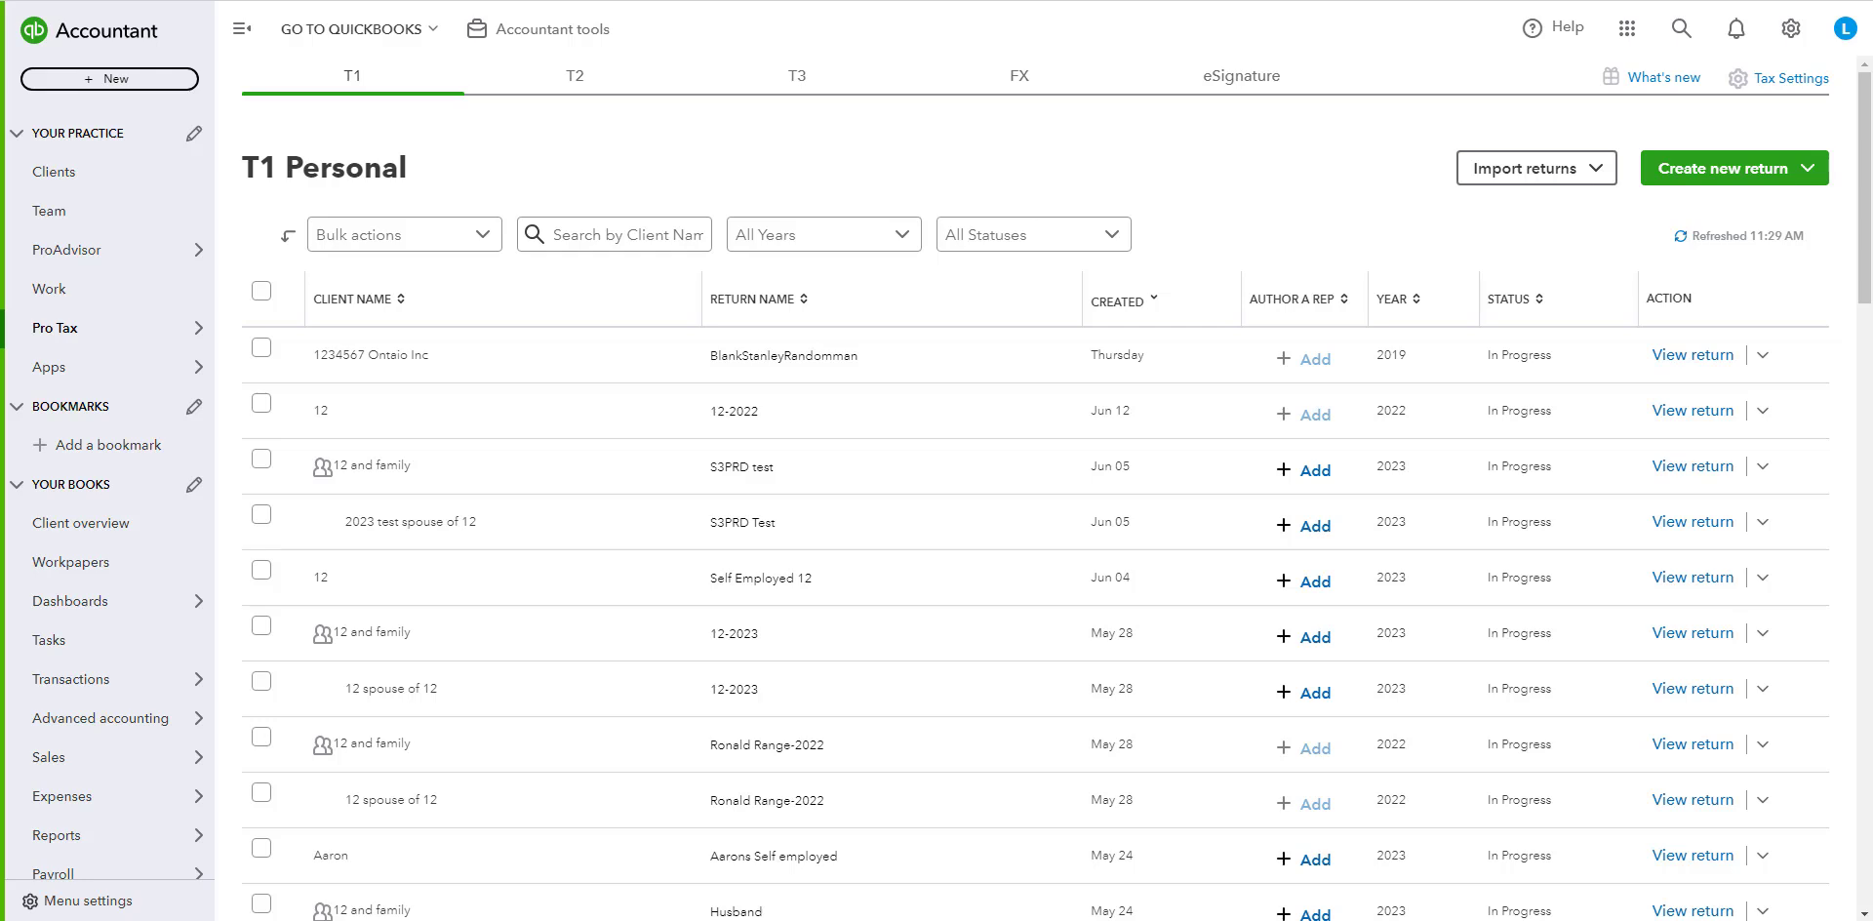
# Look through the T2, T3, Forms Expert and eSignature lists in Pro Tax, and return to the T1 Personal list.
pyautogui.click(512, 86)
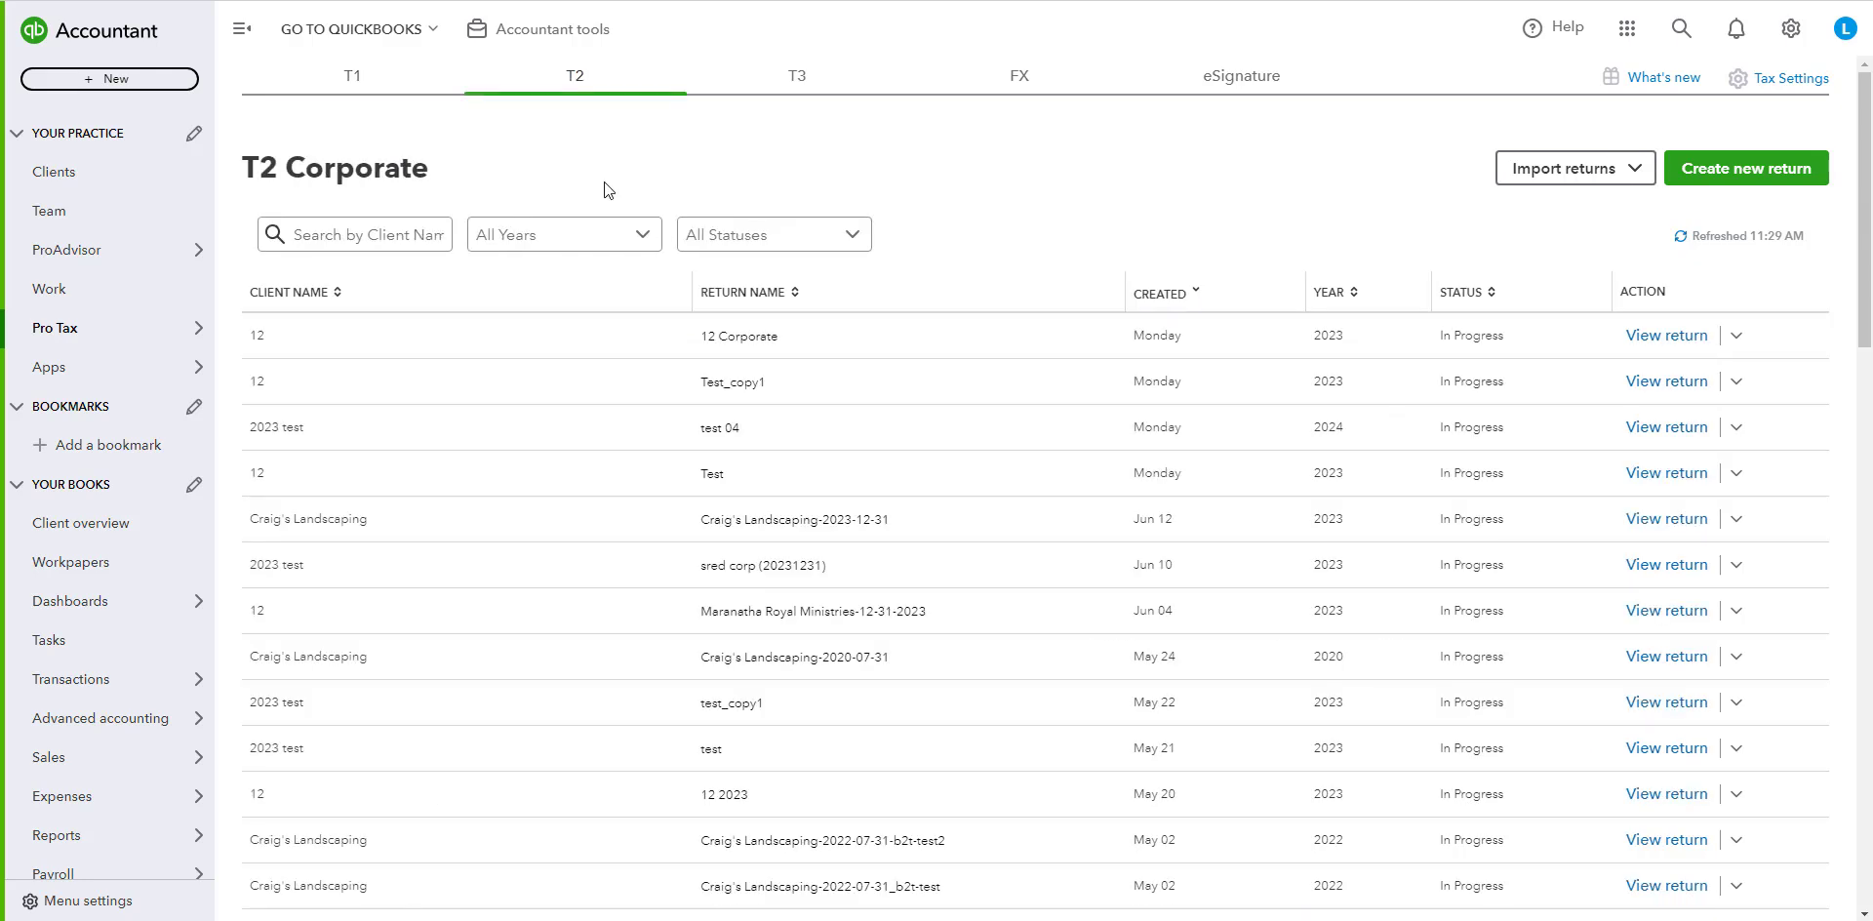
pyautogui.click(810, 98)
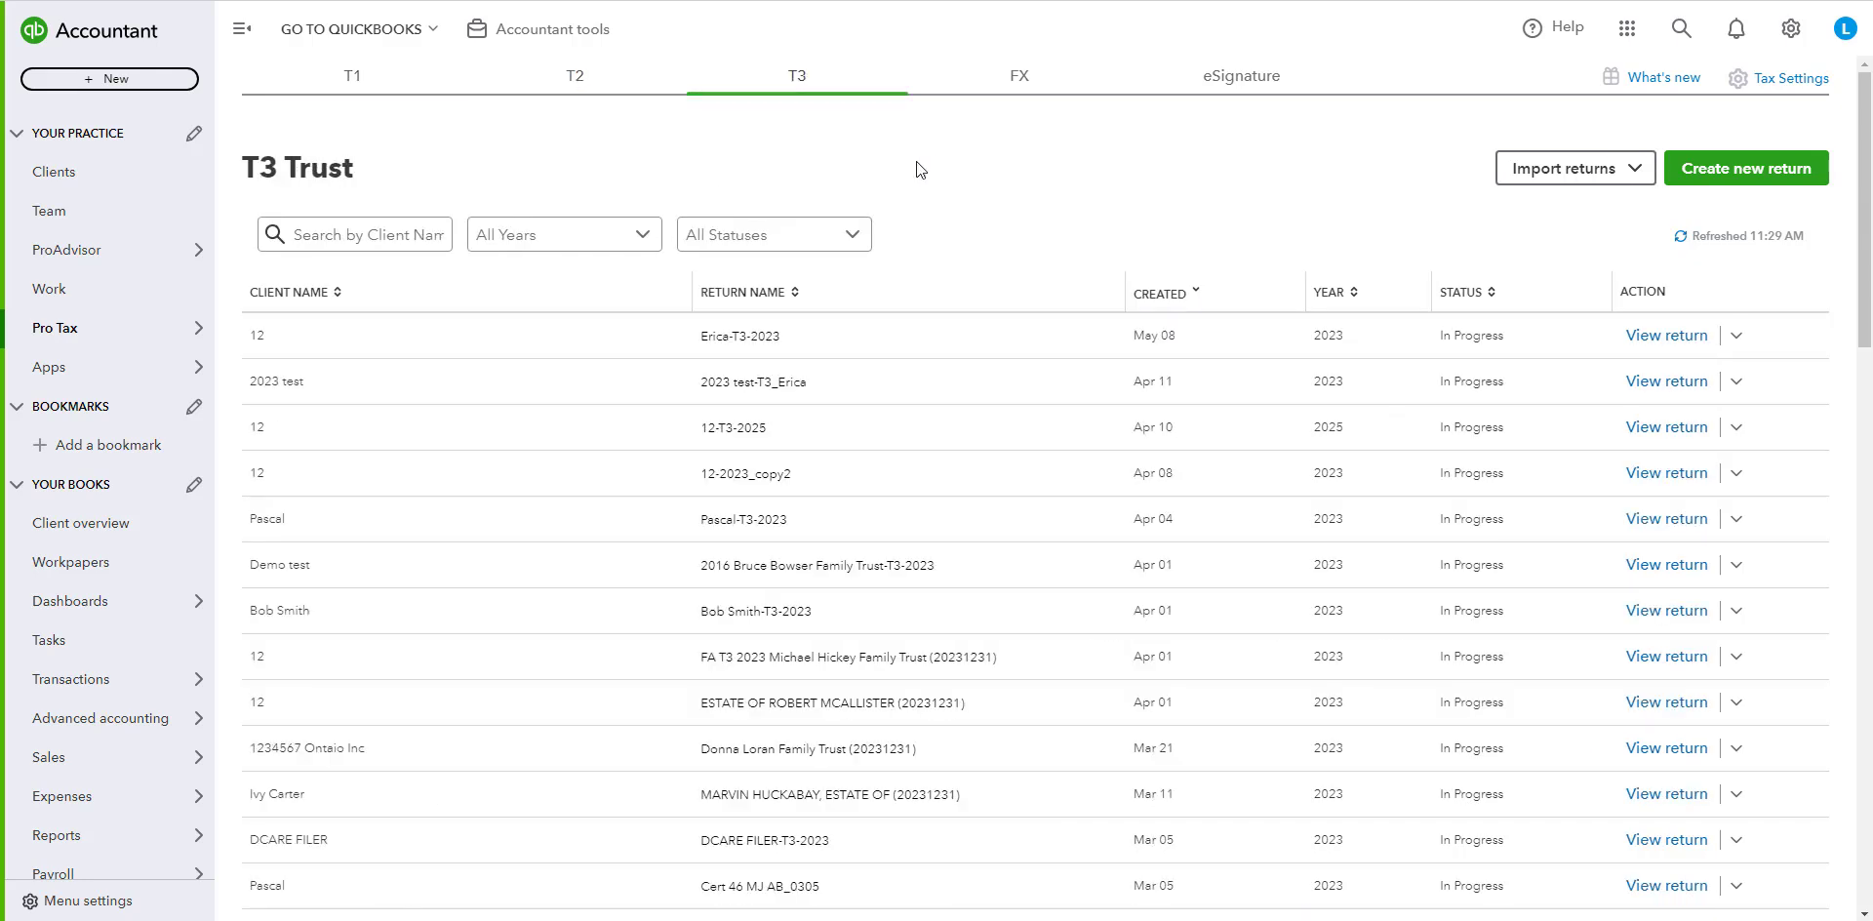
pyautogui.click(1020, 80)
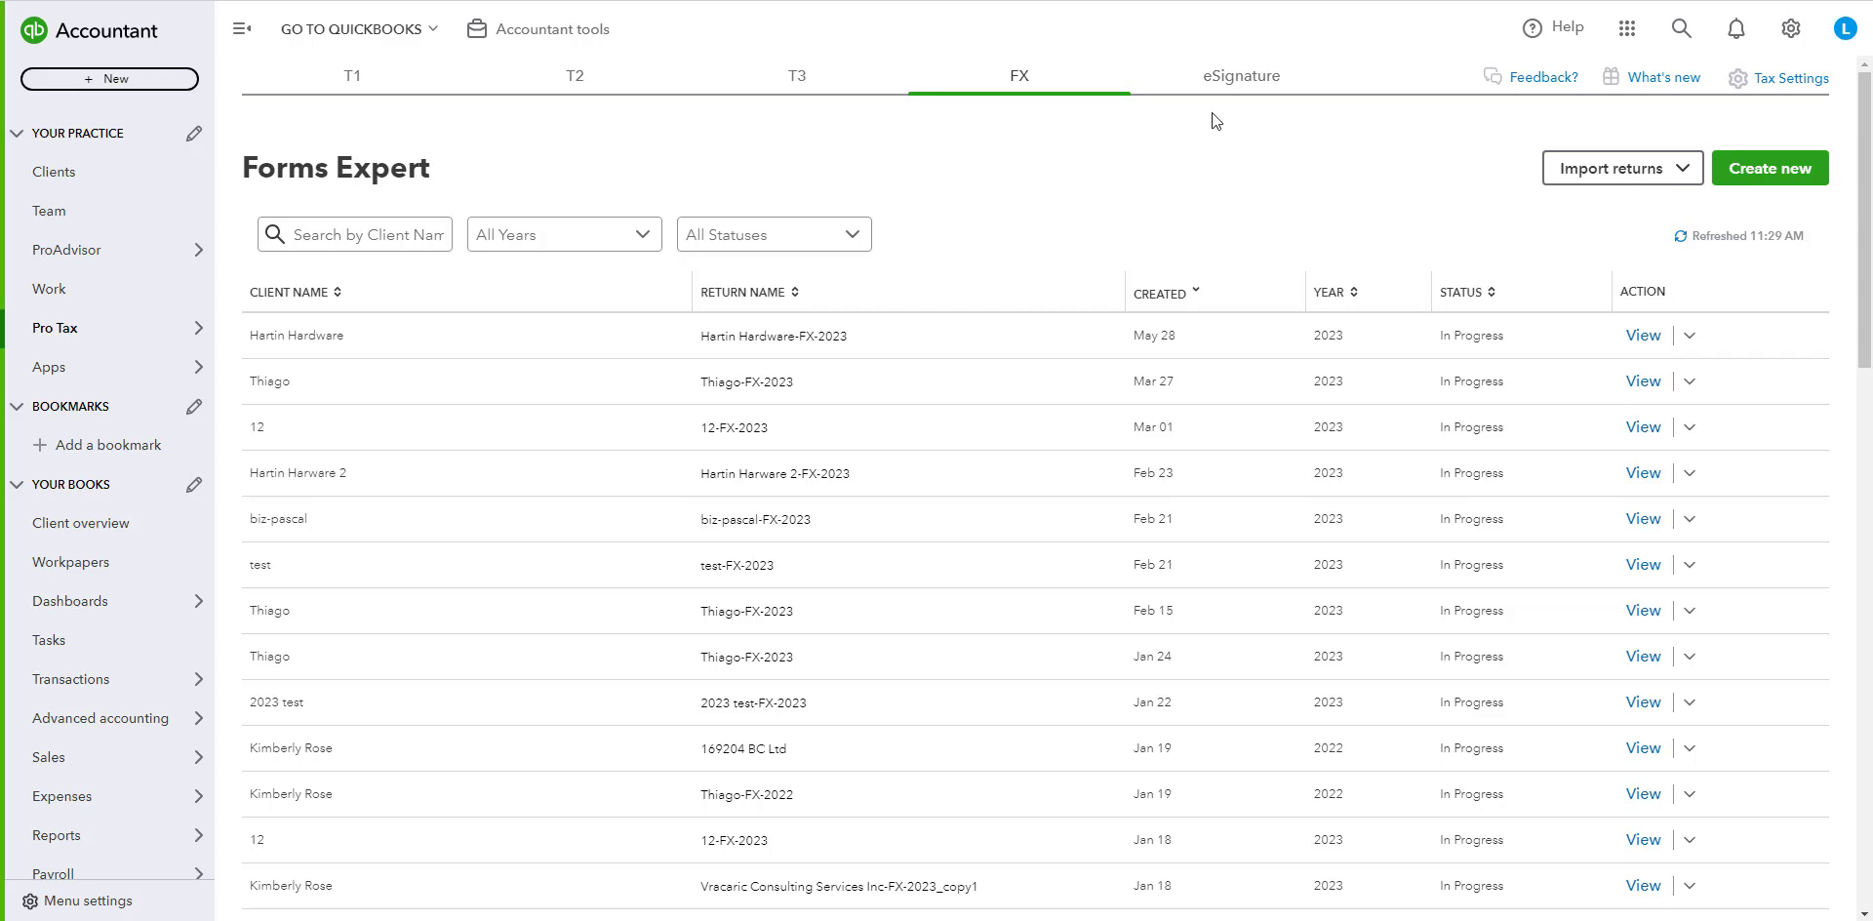
pyautogui.click(1249, 77)
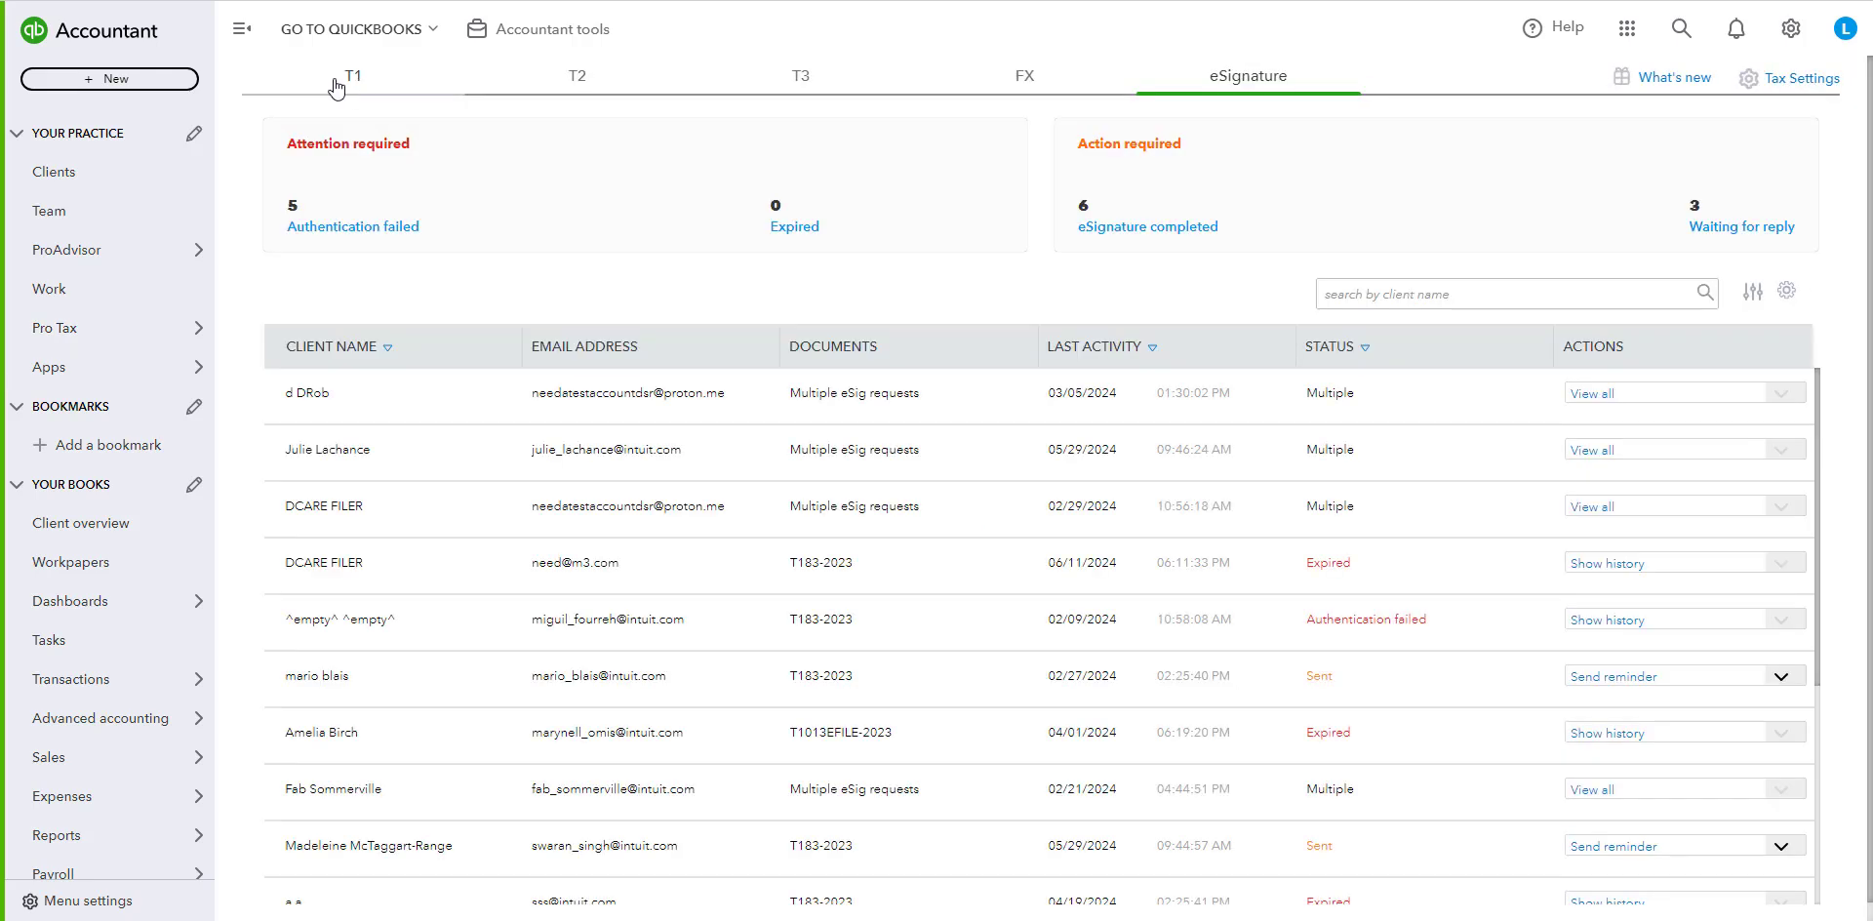
pyautogui.click(334, 80)
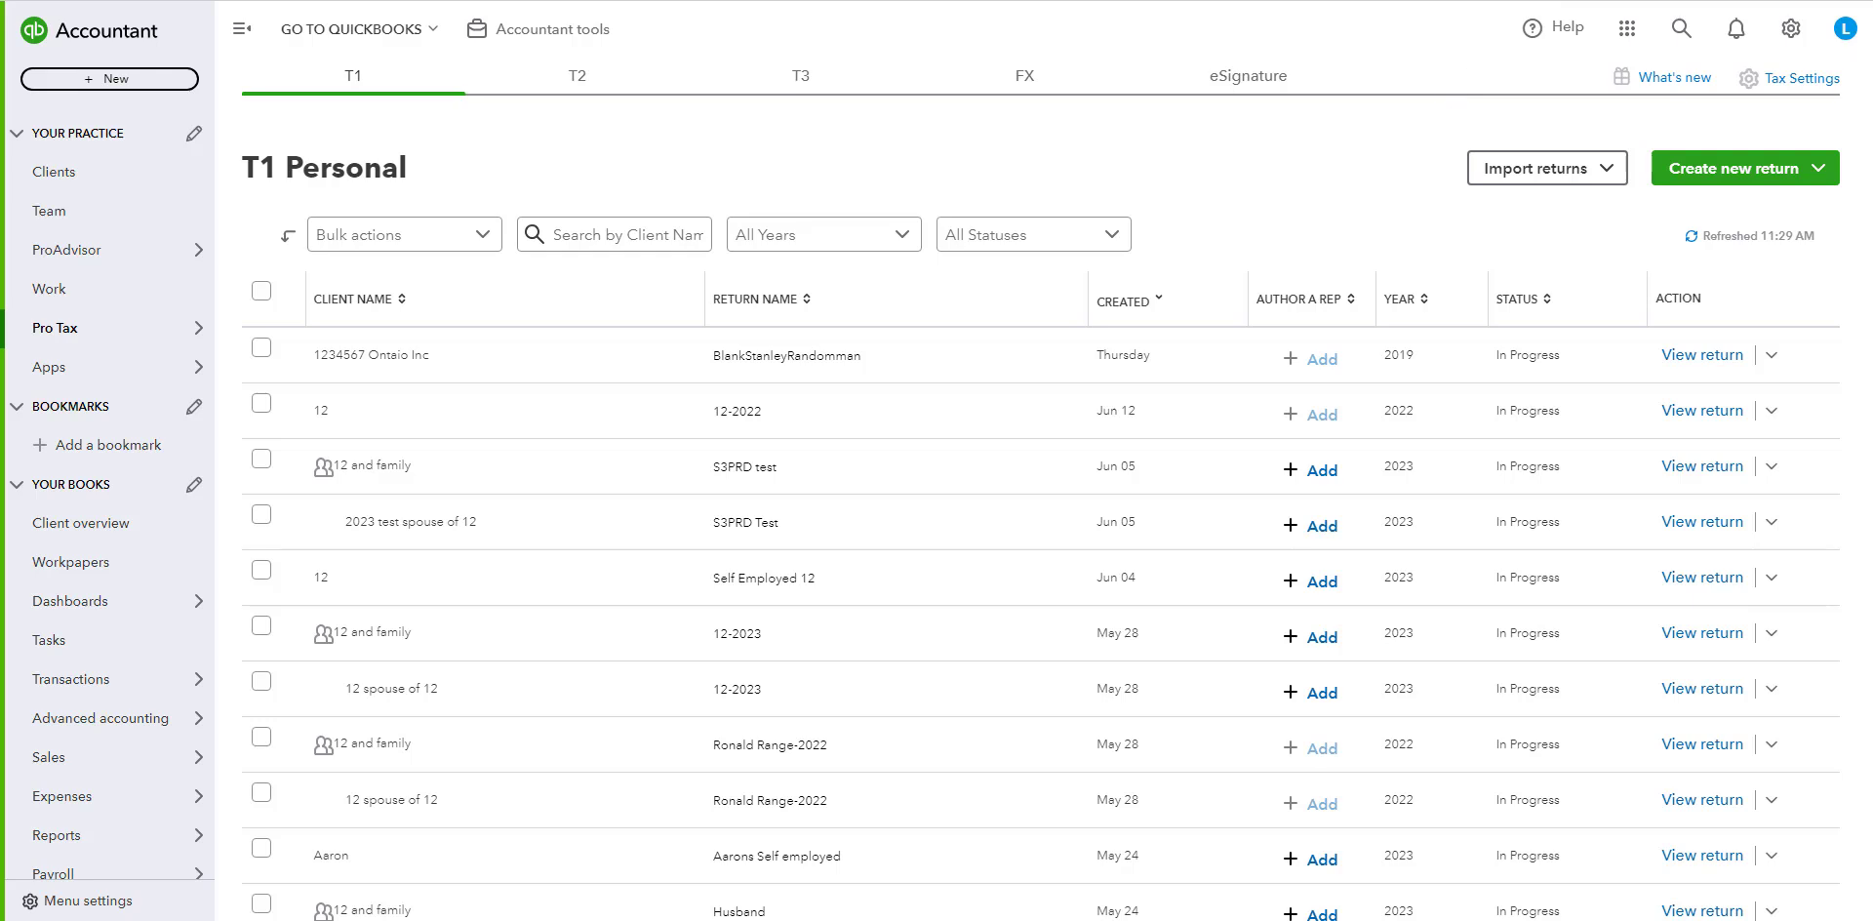
# View the company settings, lists and tools options, and close them again.
pyautogui.click(1789, 29)
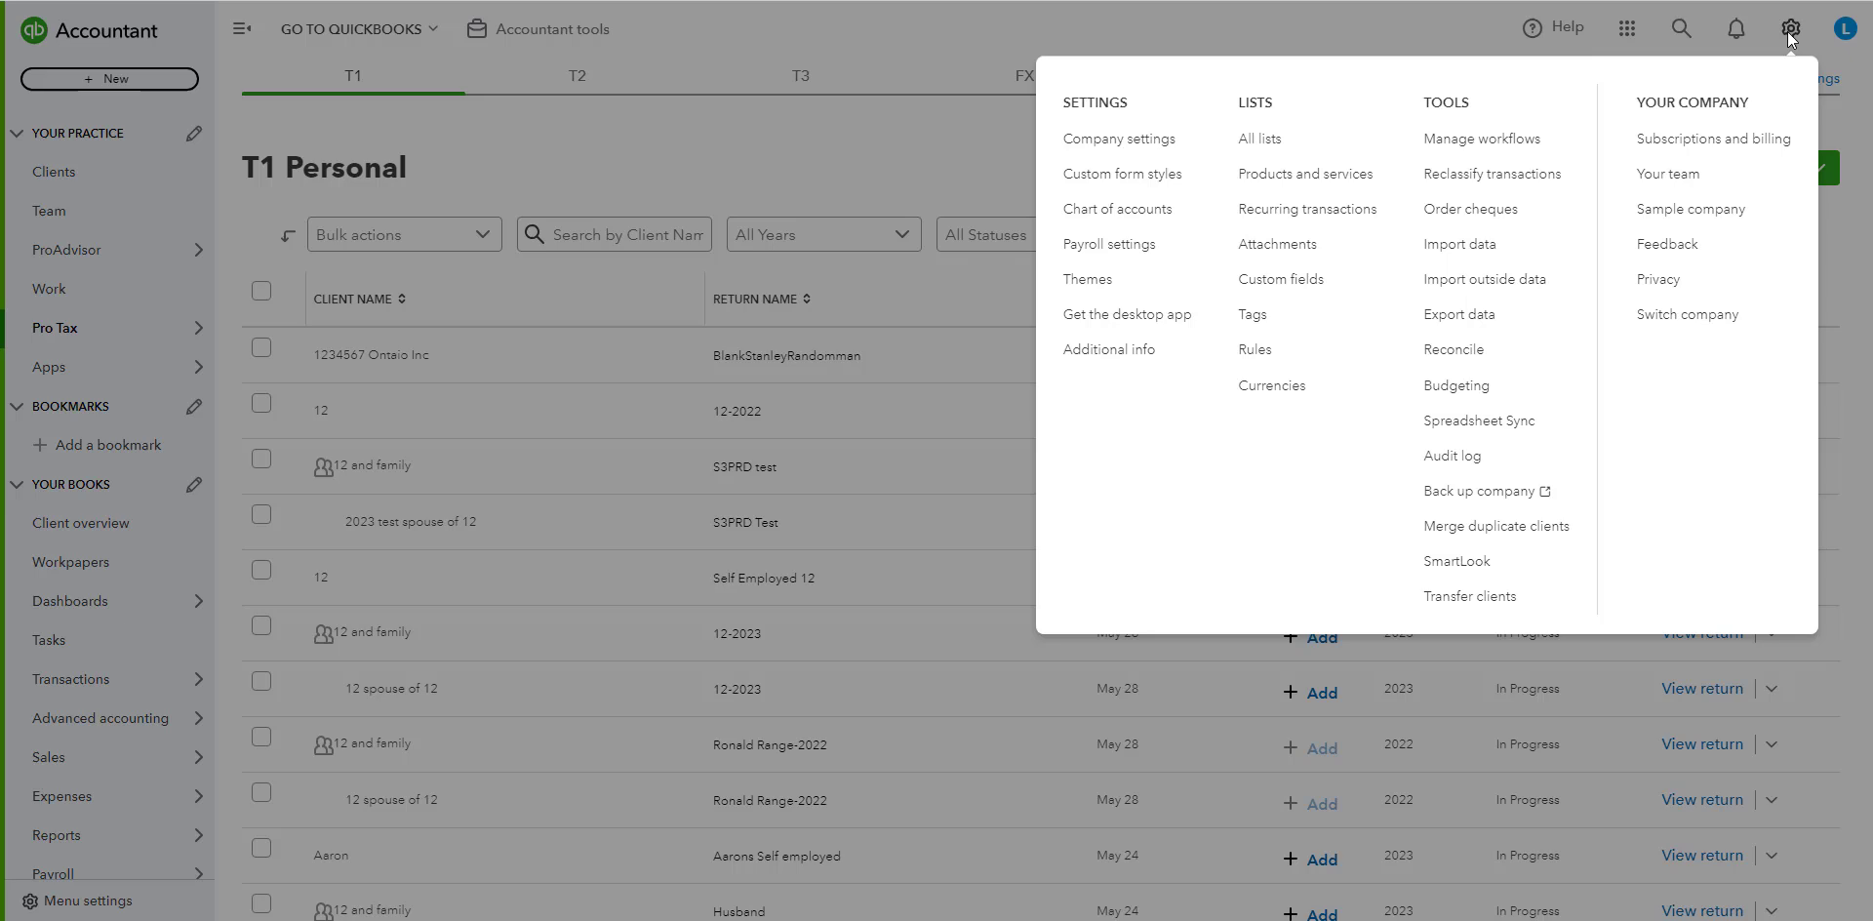
pyautogui.click(887, 200)
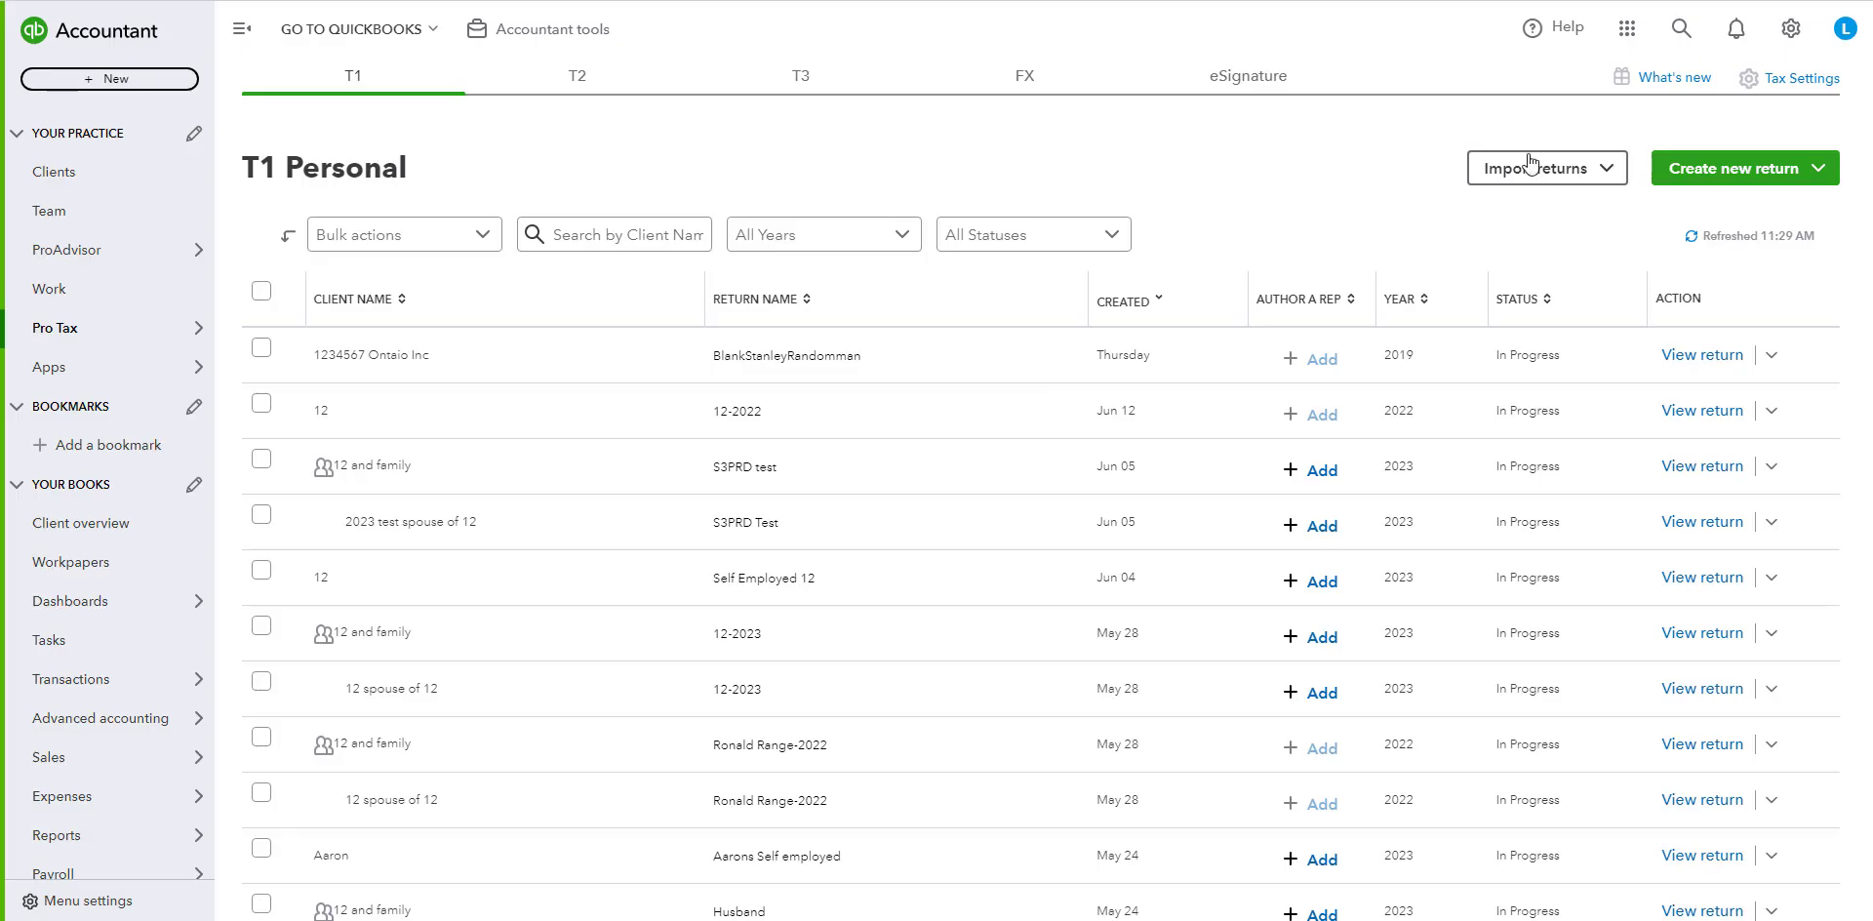
# Open the tax settings and view the EFILE credential fields.
pyautogui.click(1801, 80)
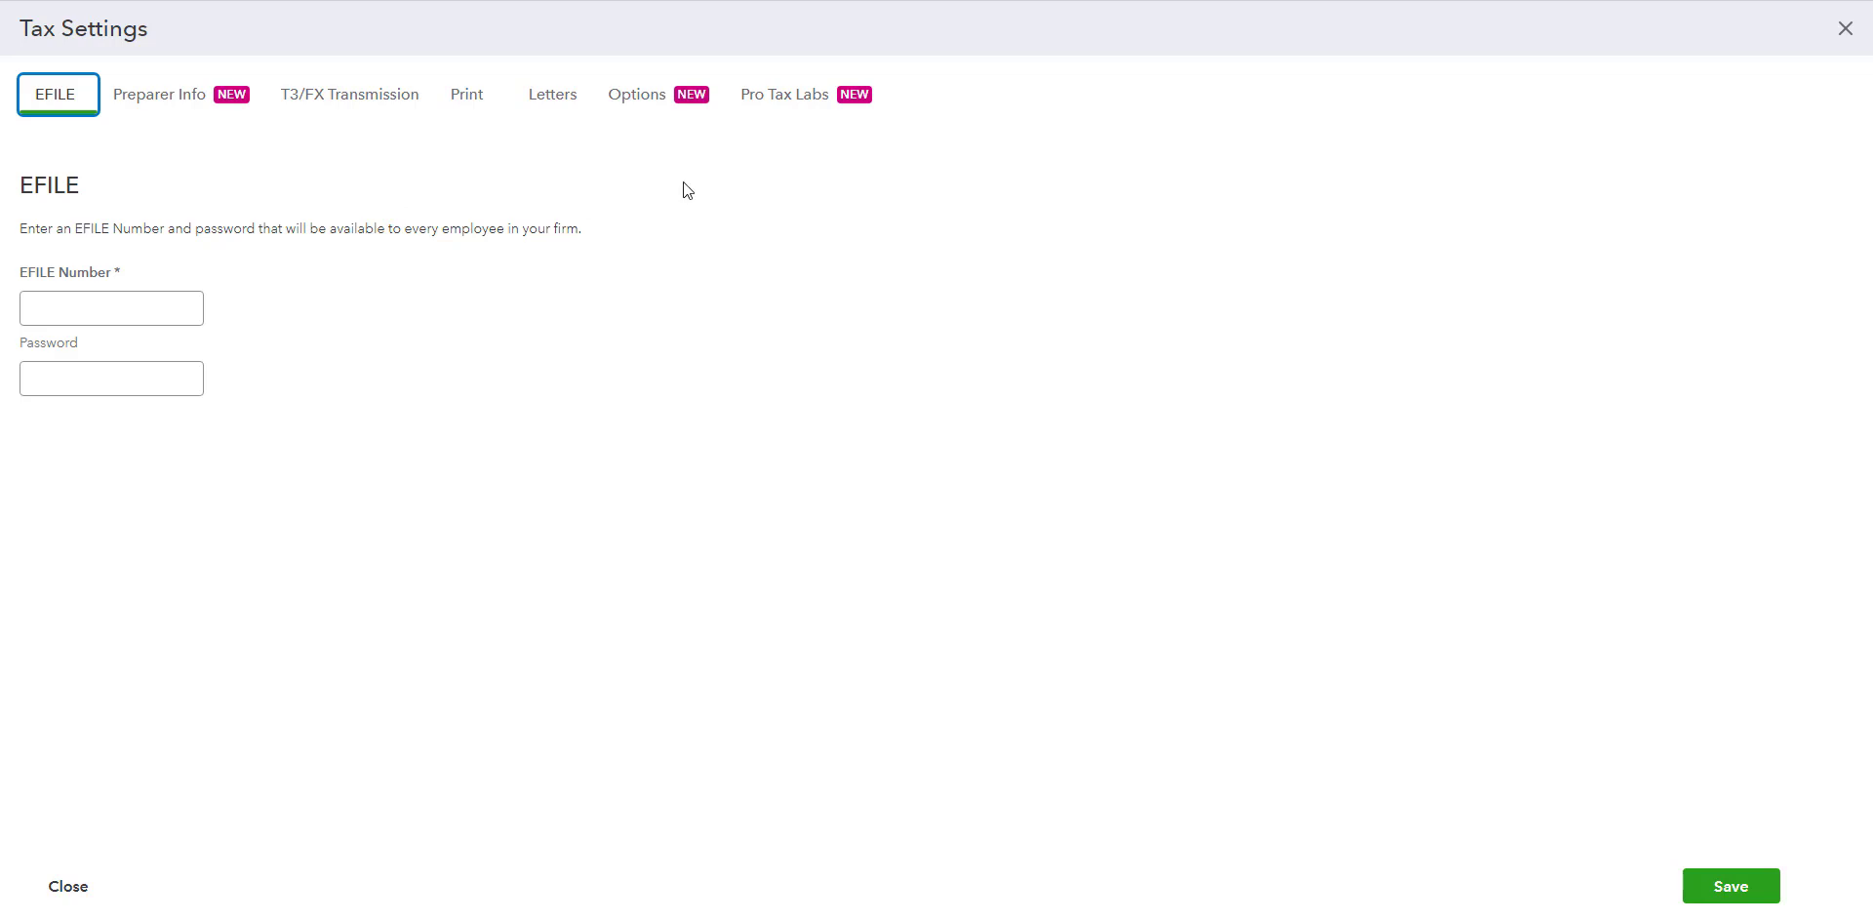
pyautogui.click(84, 314)
pyautogui.click(1046, 354)
# Review the preparer information, Alberta AT1 third party filer and discounter sections of the tax settings.
pyautogui.click(191, 98)
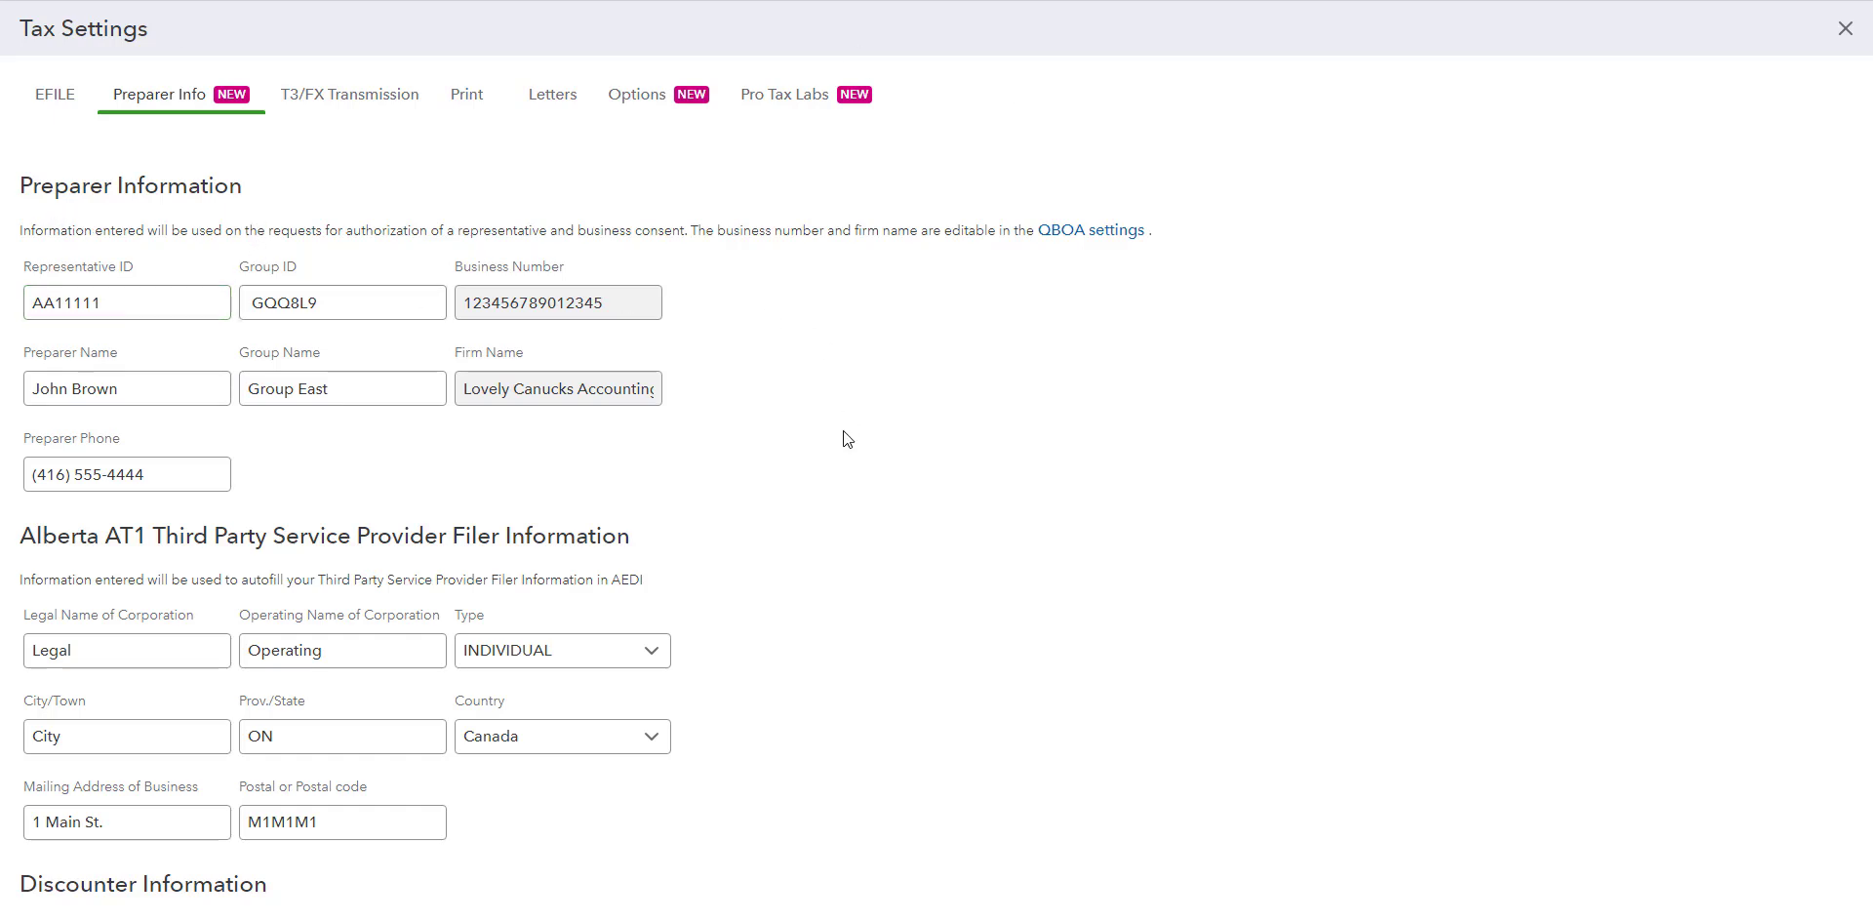
pyautogui.scroll(-1, 816, 443)
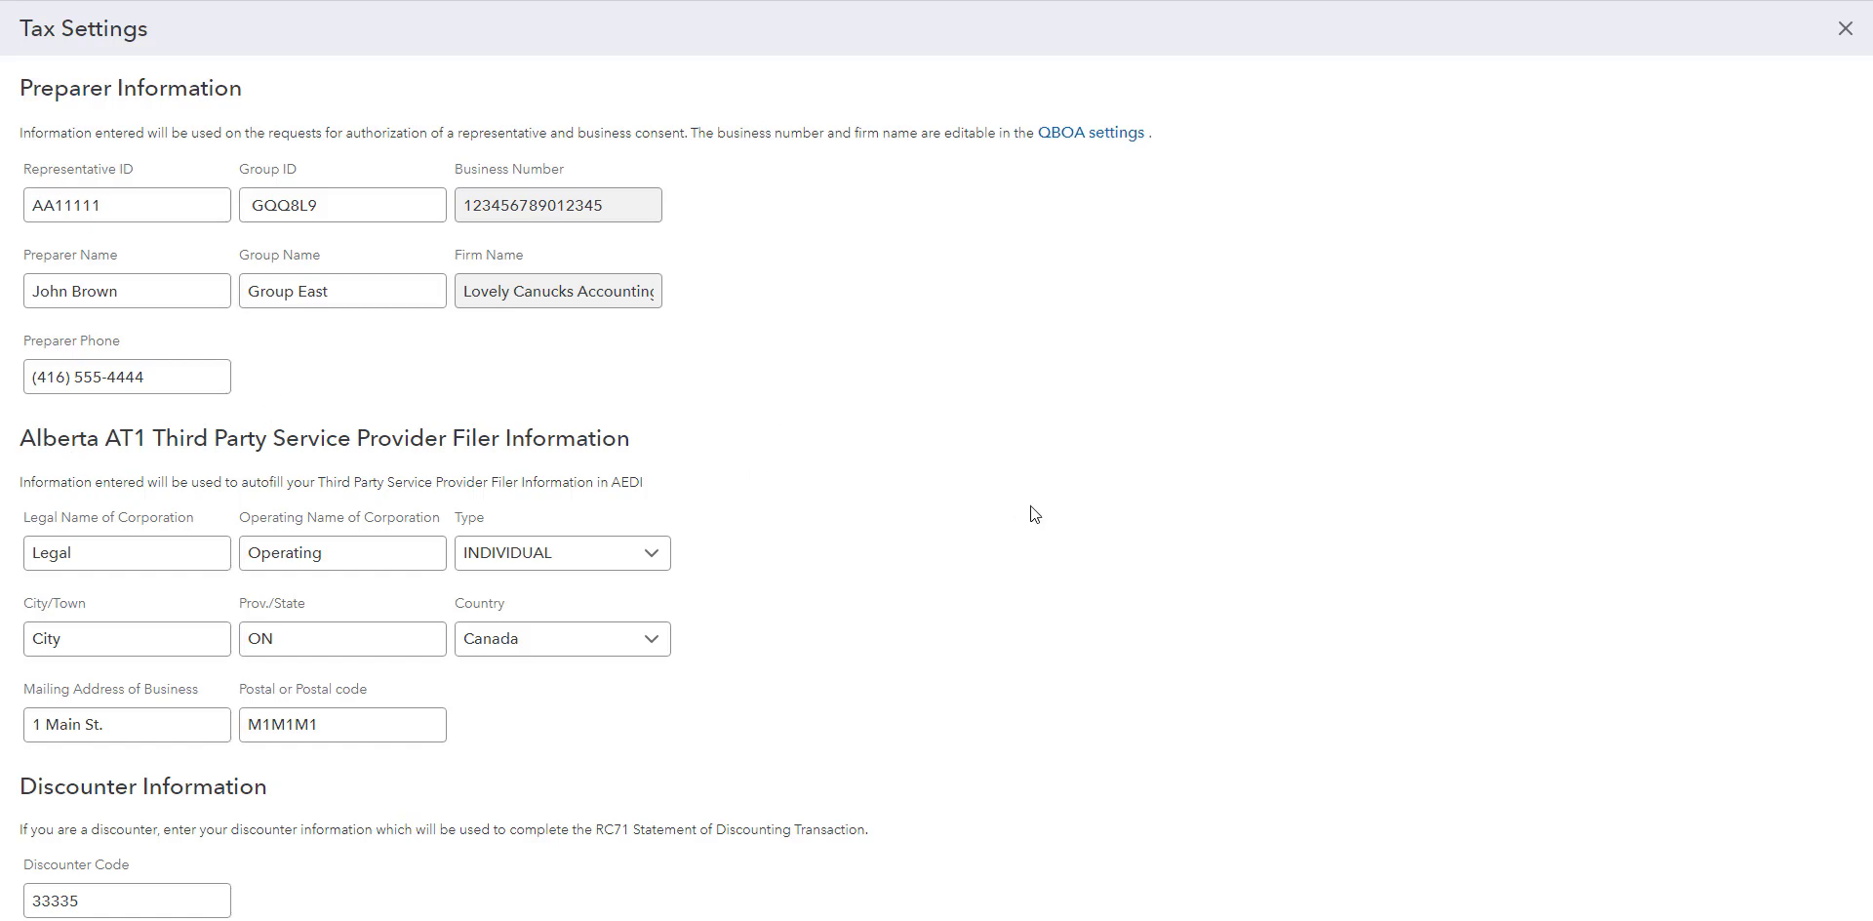
pyautogui.scroll(-2, 857, 515)
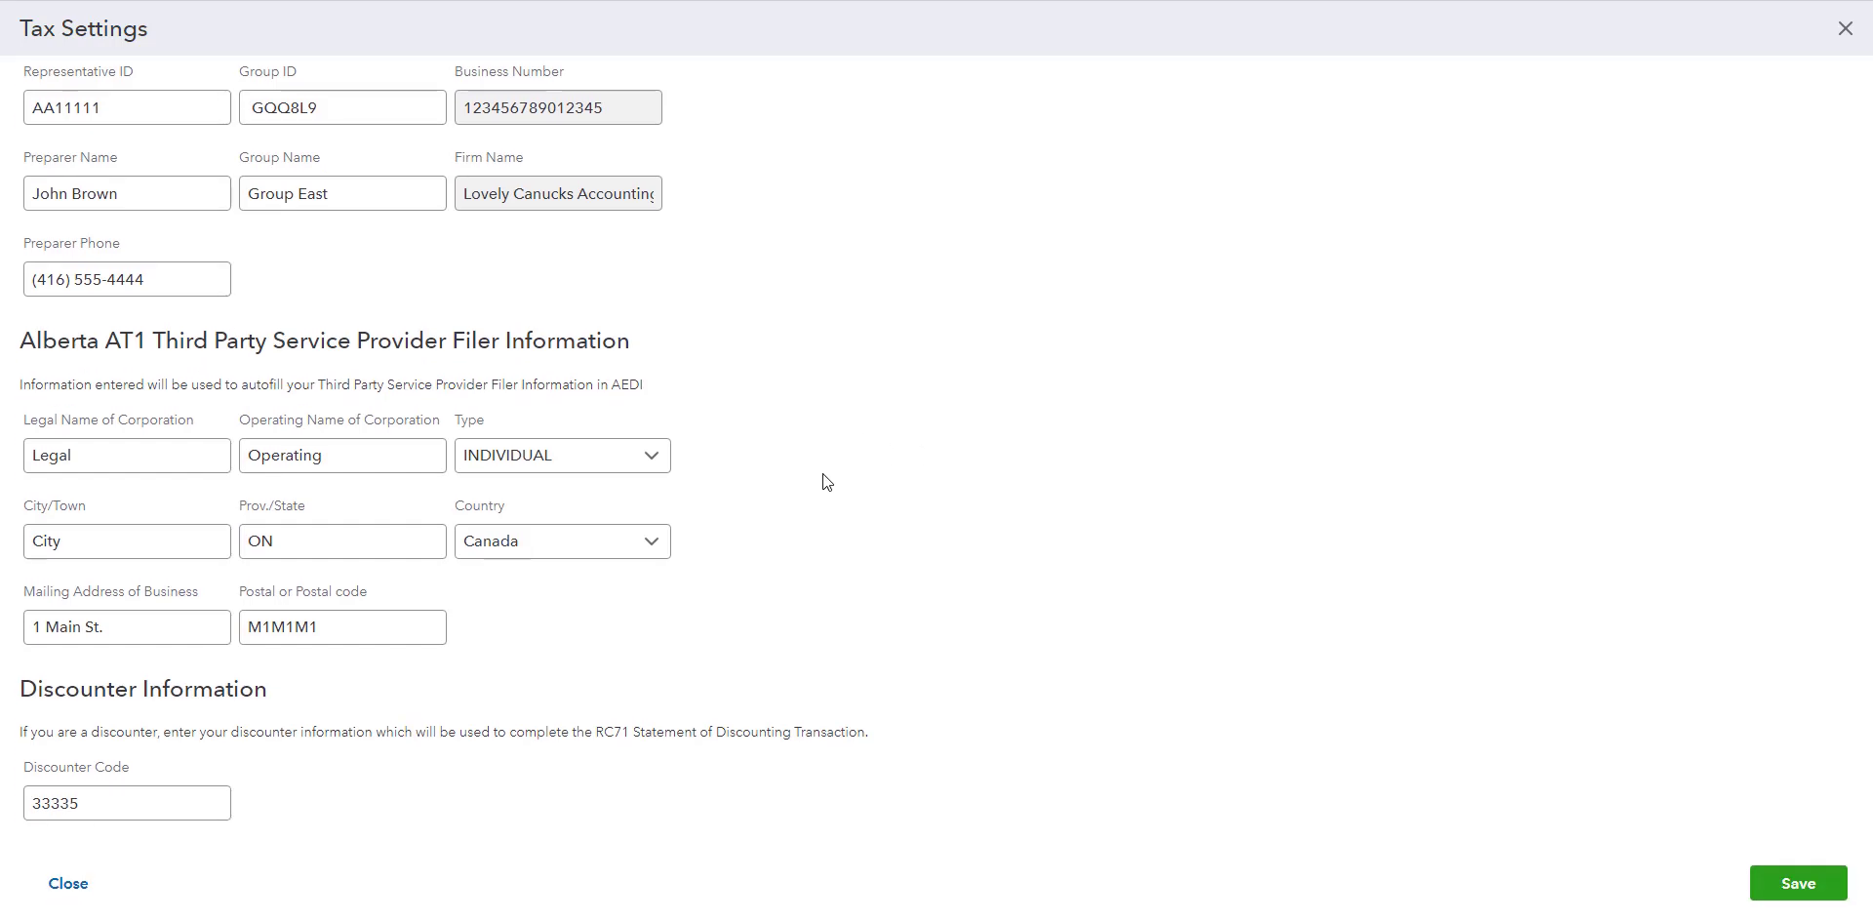
pyautogui.scroll(1, 761, 420)
pyautogui.scroll(-1, 708, 361)
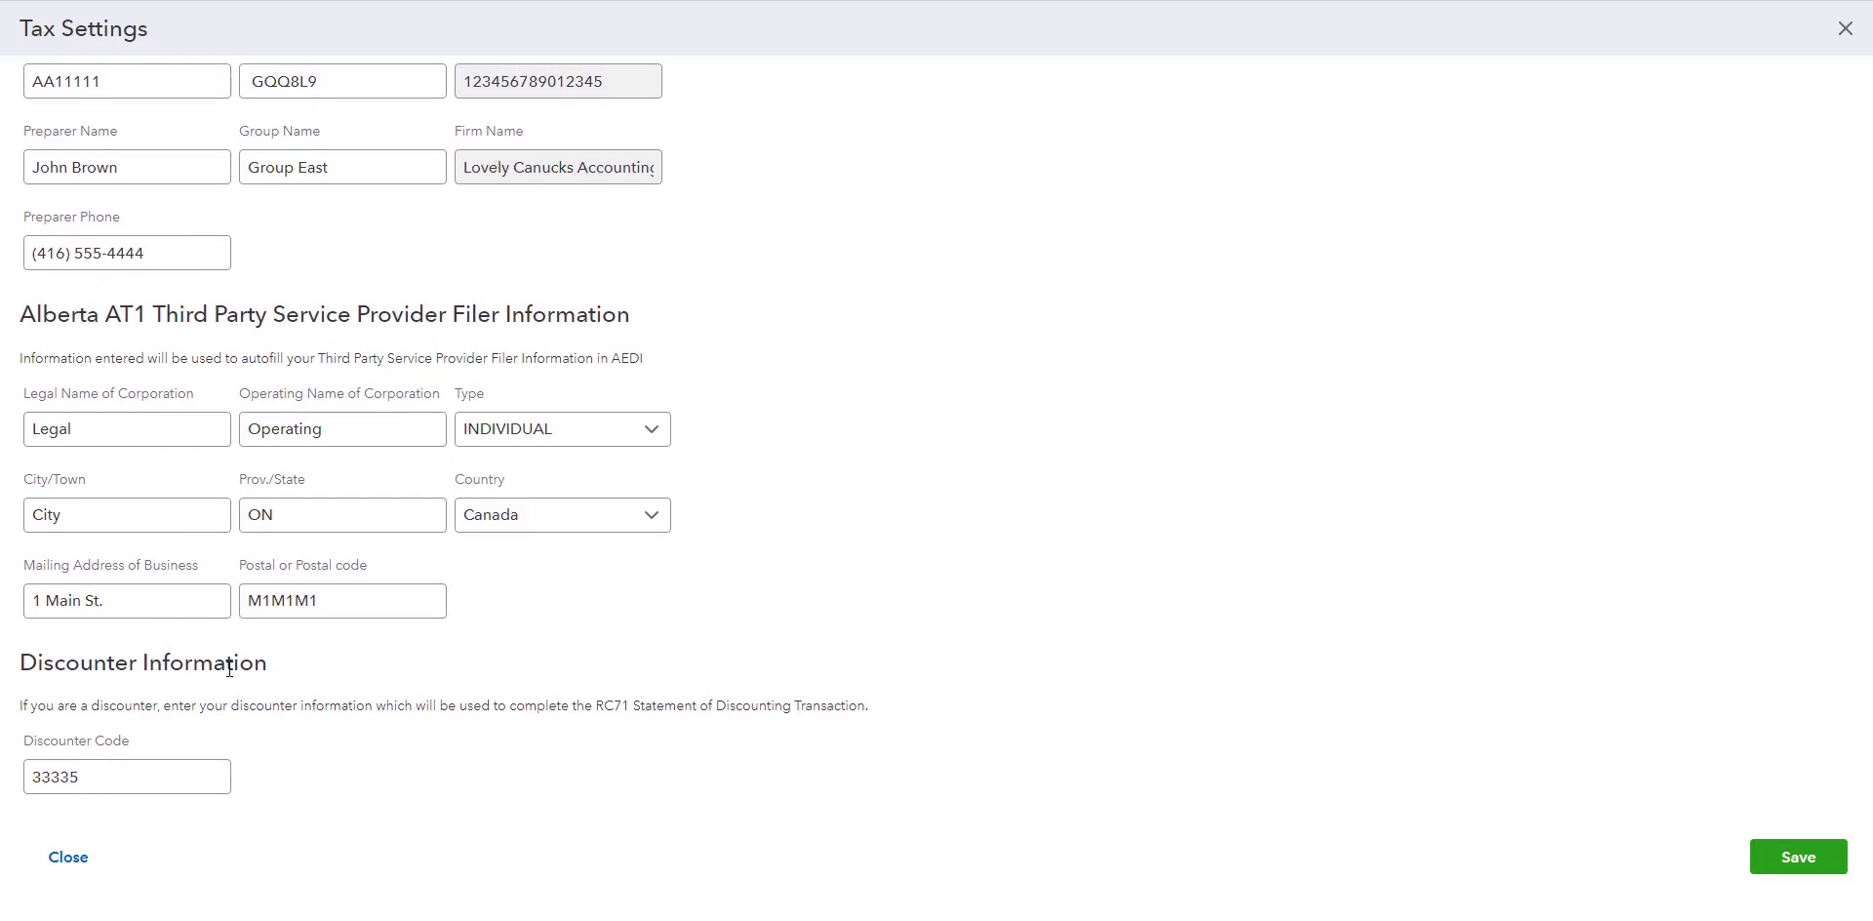
pyautogui.scroll(3, 875, 556)
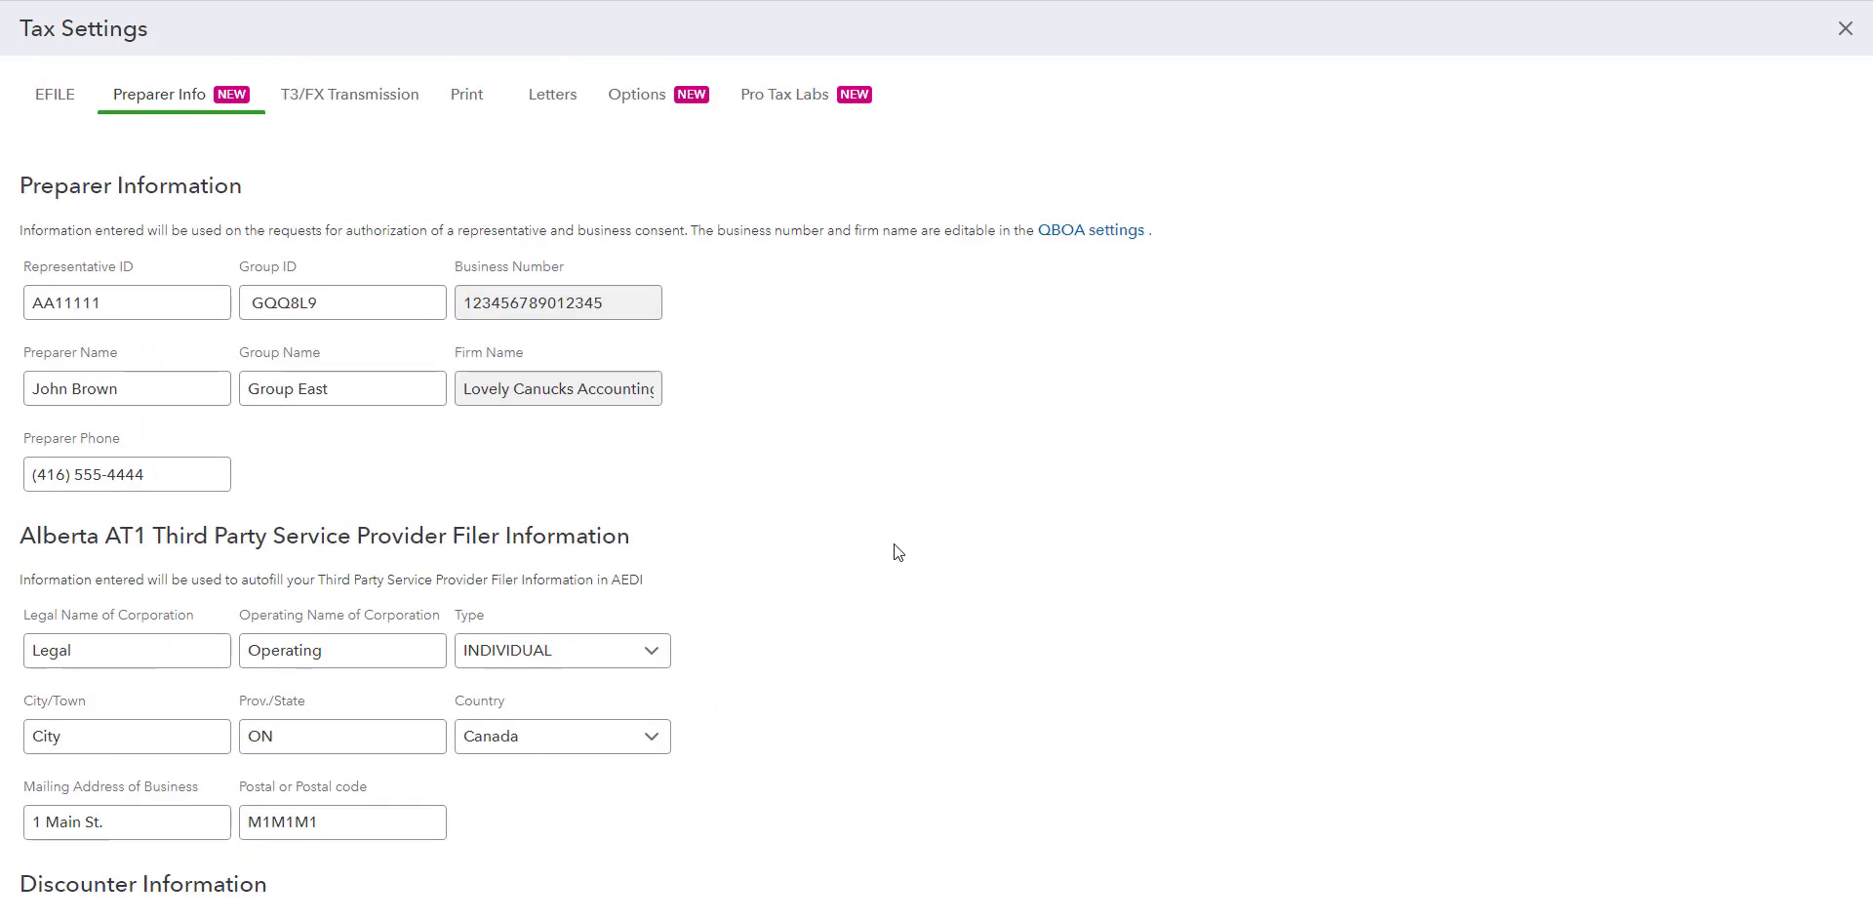
# Review the T3/FX transmission settings, from the transmitter identification and number guidance to the accountant contact.
pyautogui.click(353, 110)
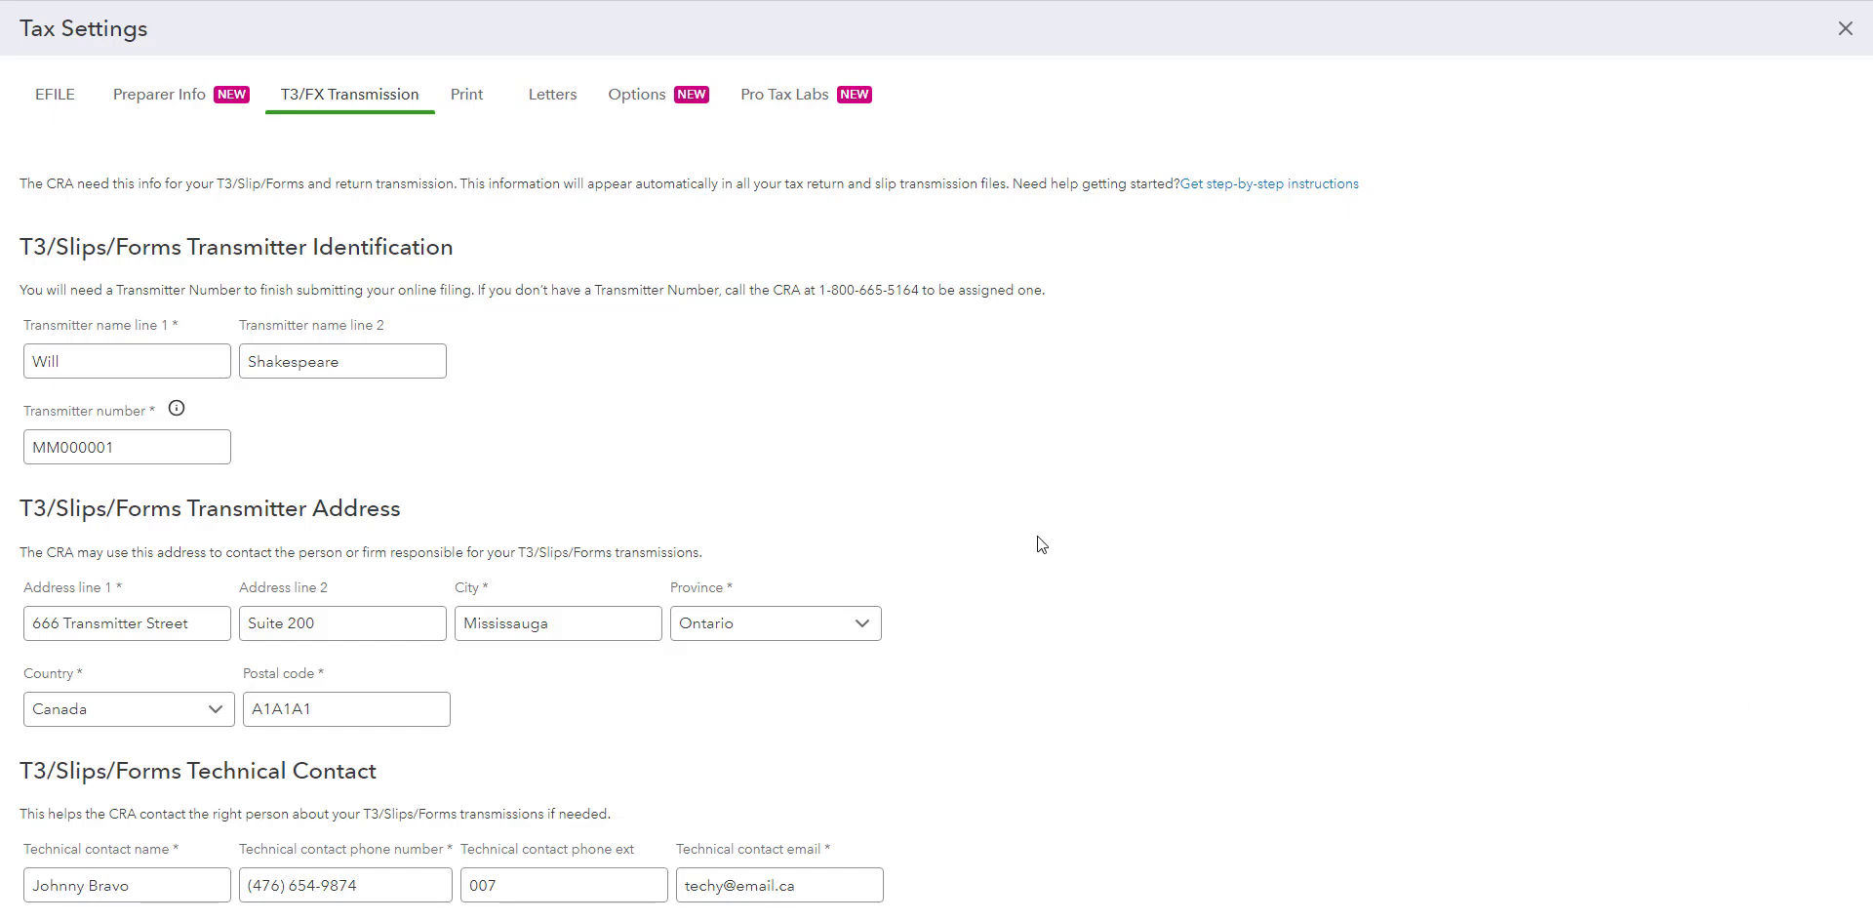
pyautogui.click(51, 455)
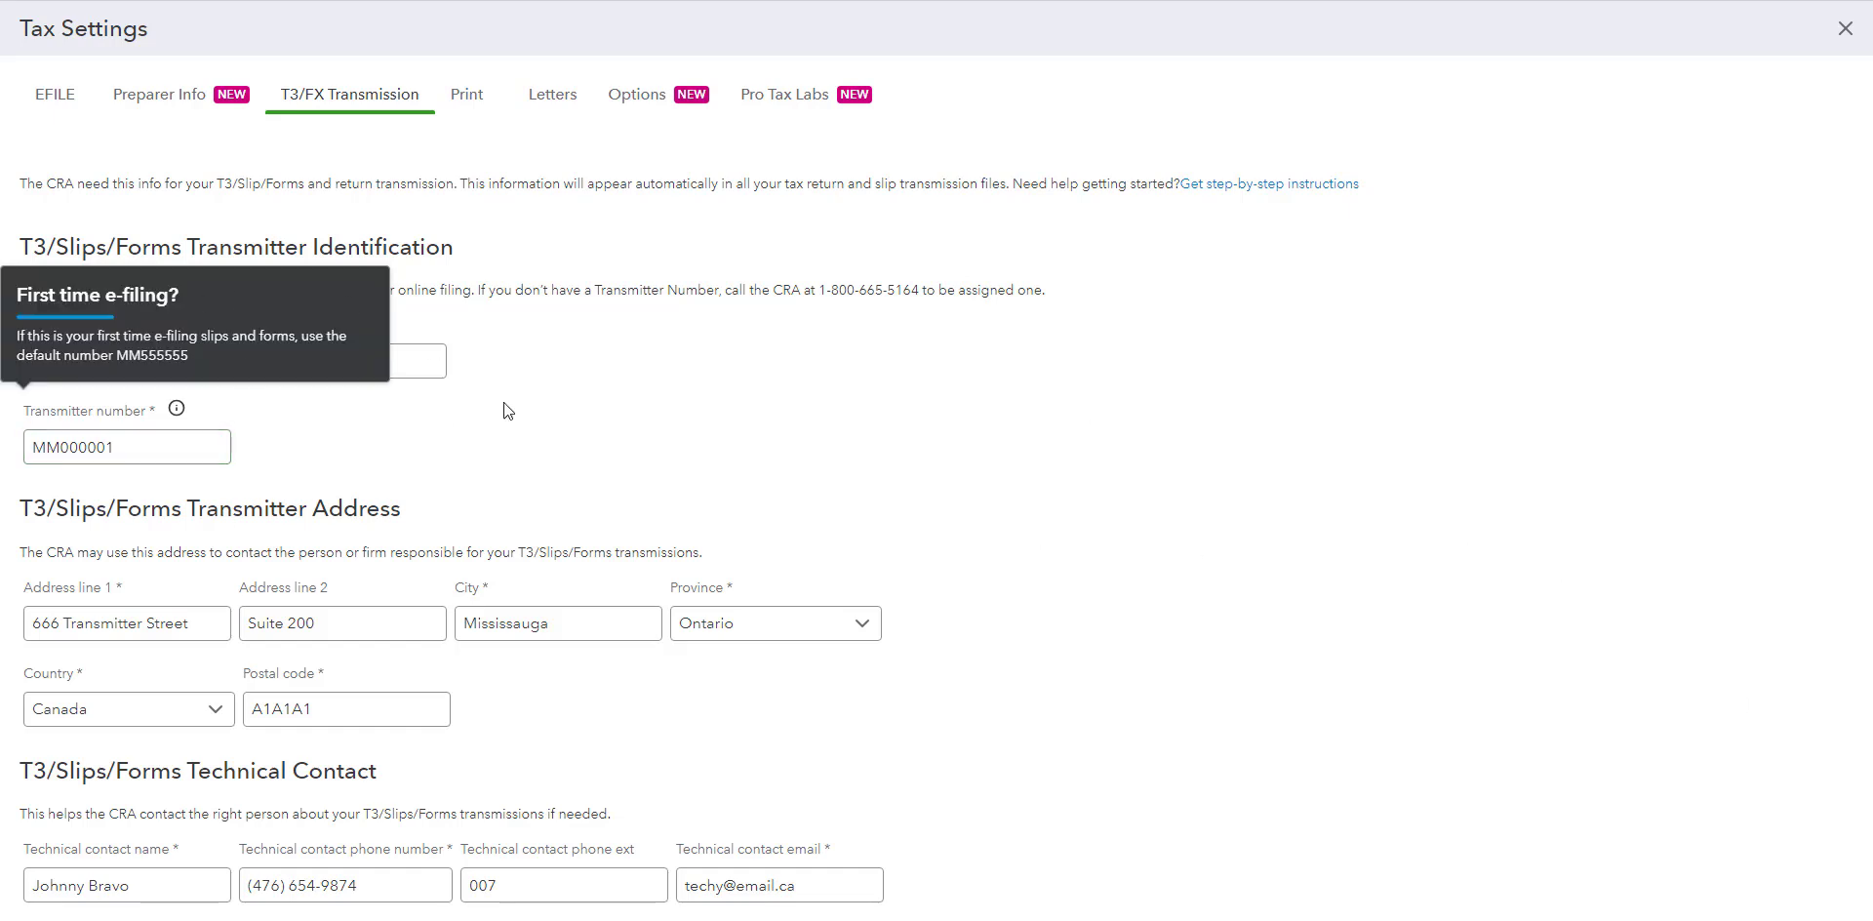
pyautogui.scroll(-3, 1246, 439)
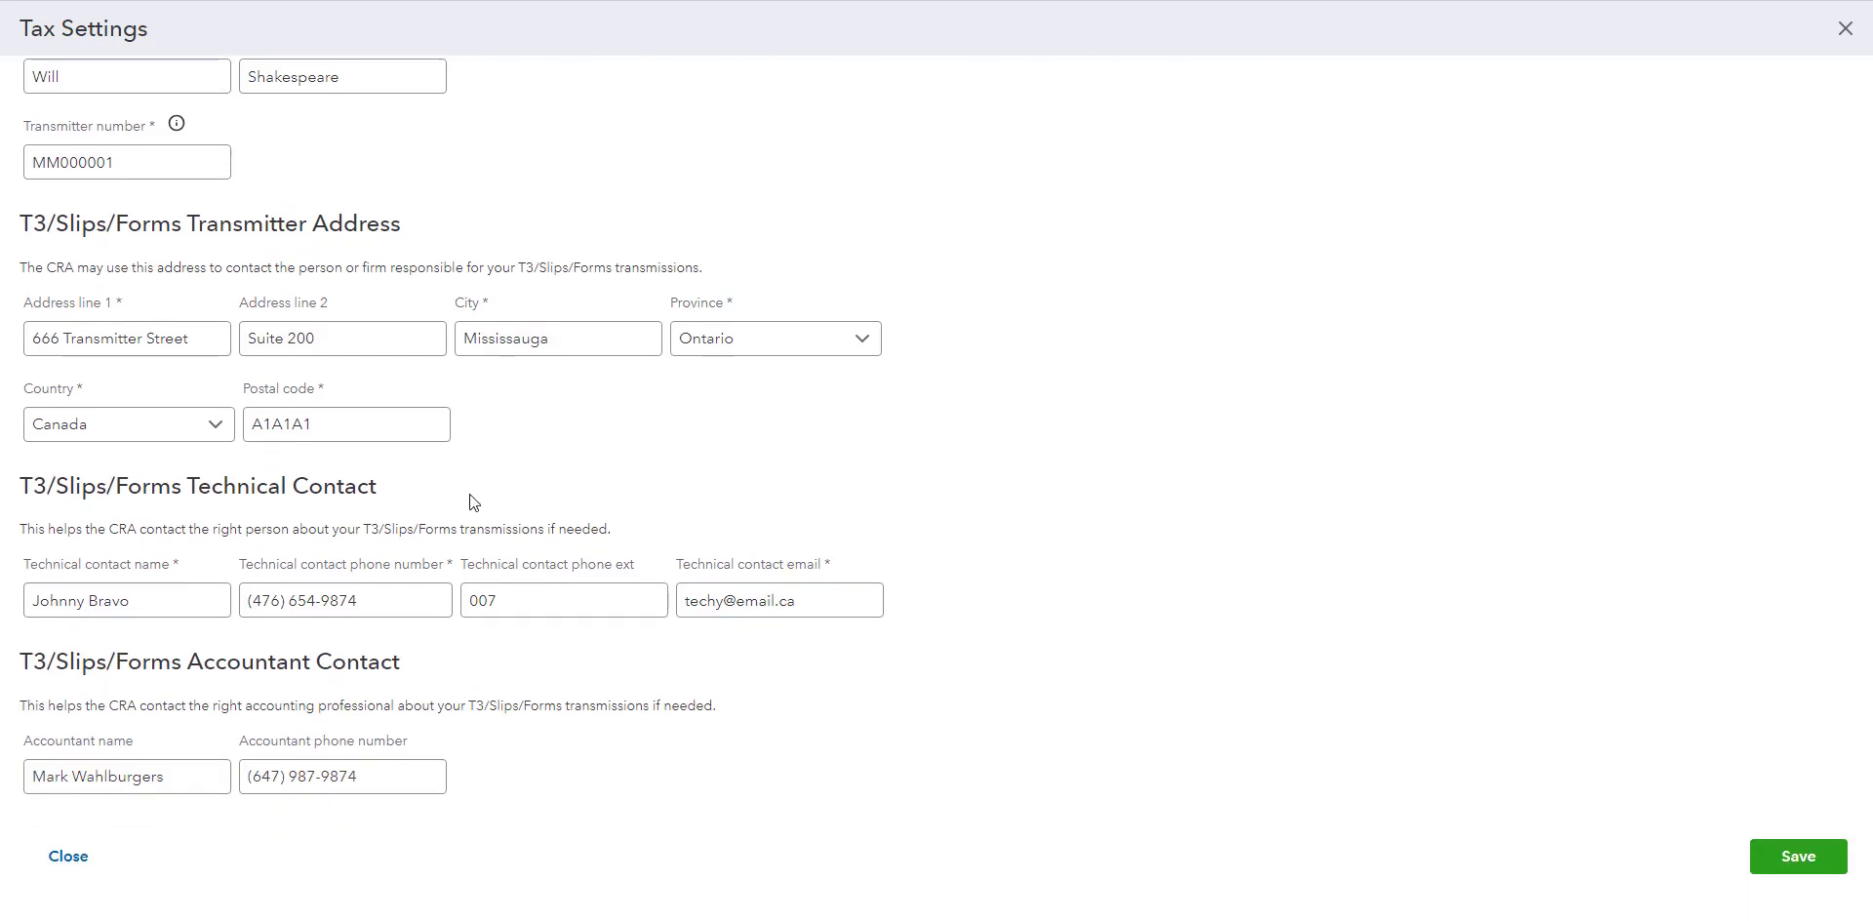
pyautogui.scroll(3, 1246, 640)
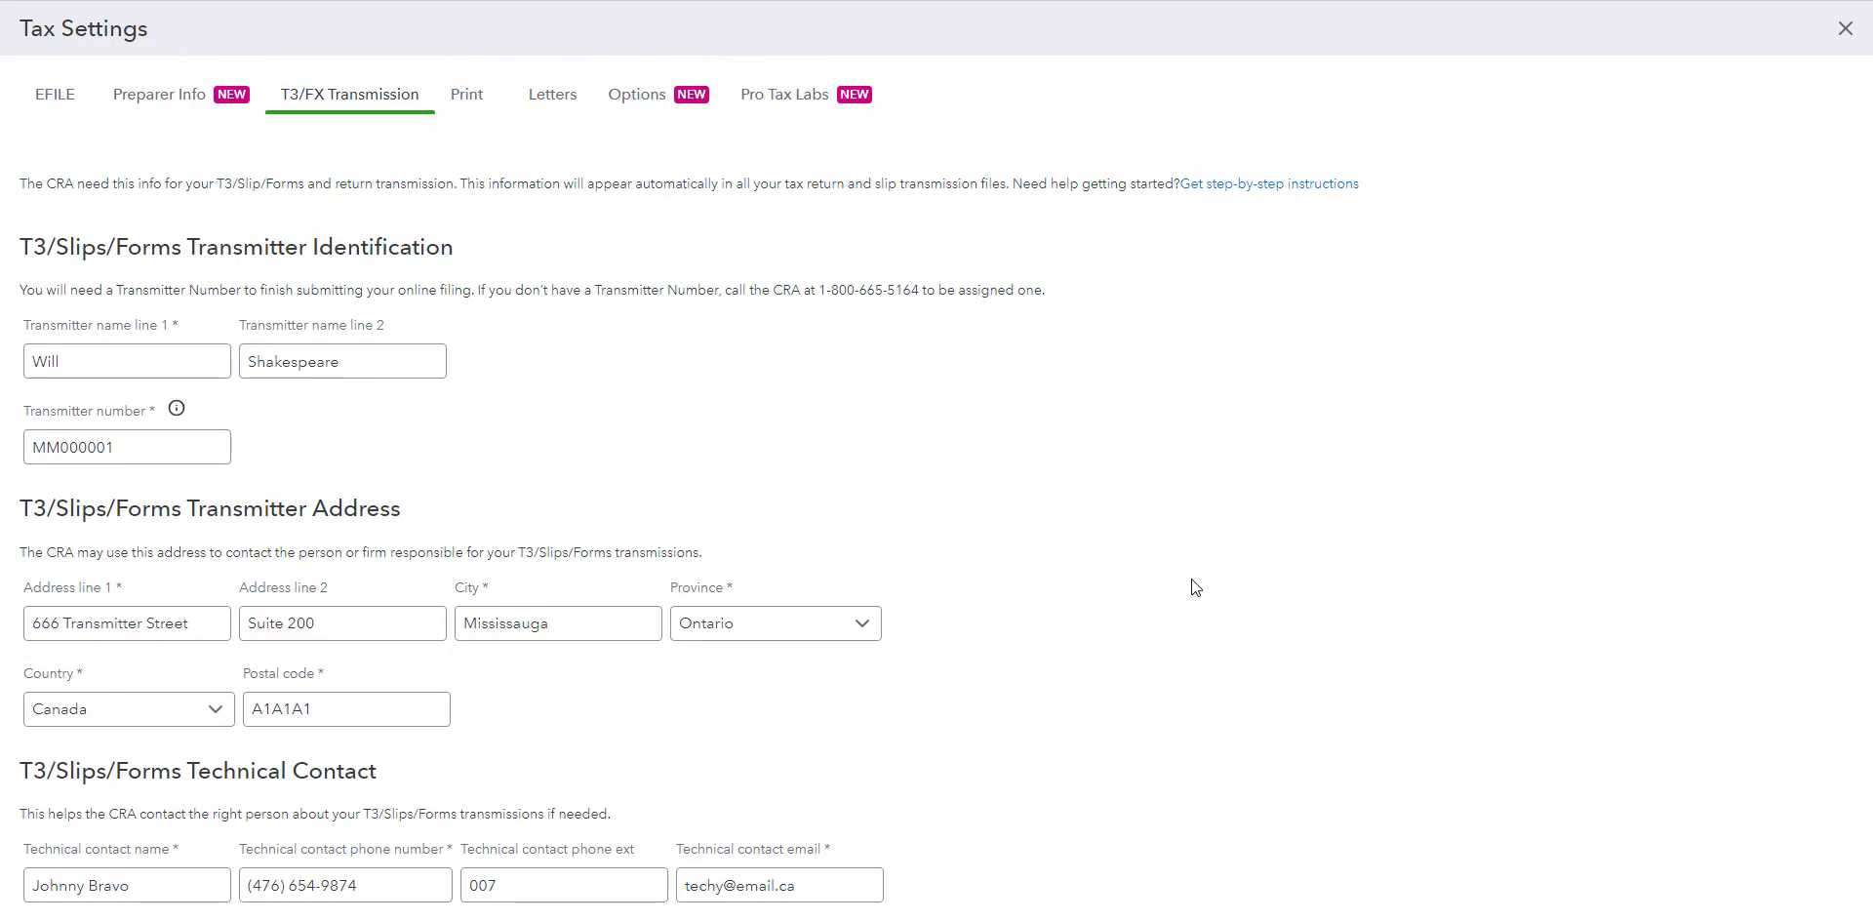
# Look through the print settings for T2, T3 and Forms Expert, and view the available T1 print sets.
pyautogui.click(470, 102)
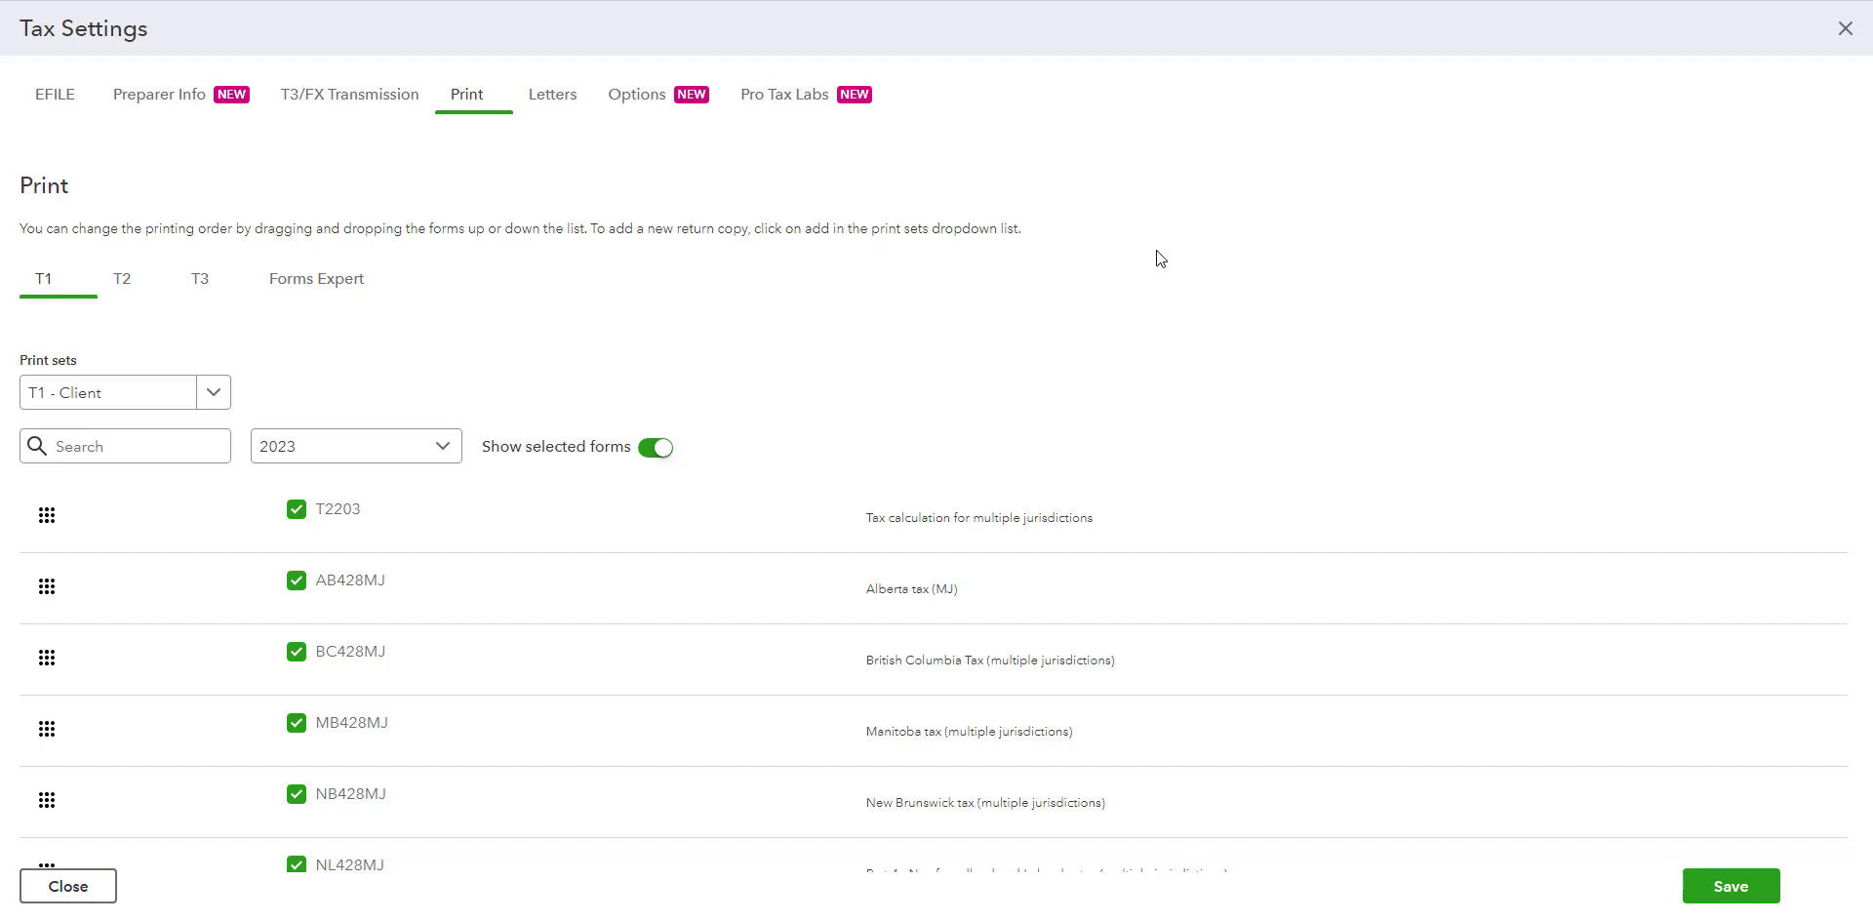
pyautogui.click(125, 285)
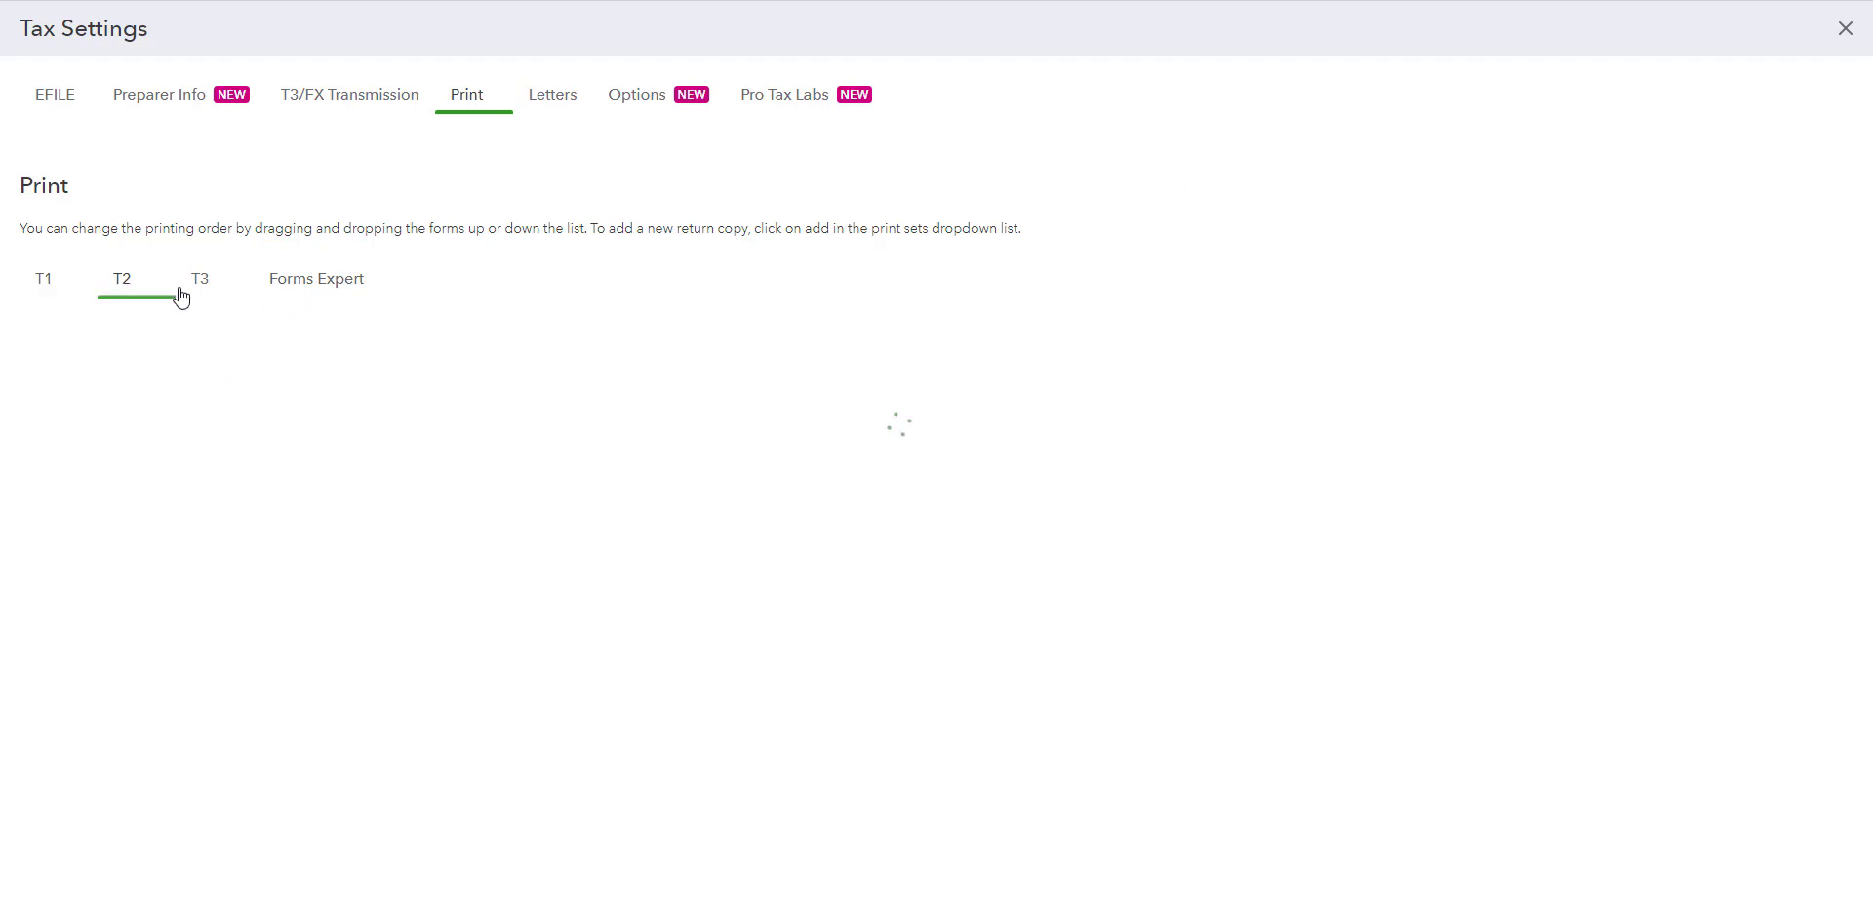
pyautogui.click(200, 285)
pyautogui.click(296, 288)
pyautogui.click(58, 289)
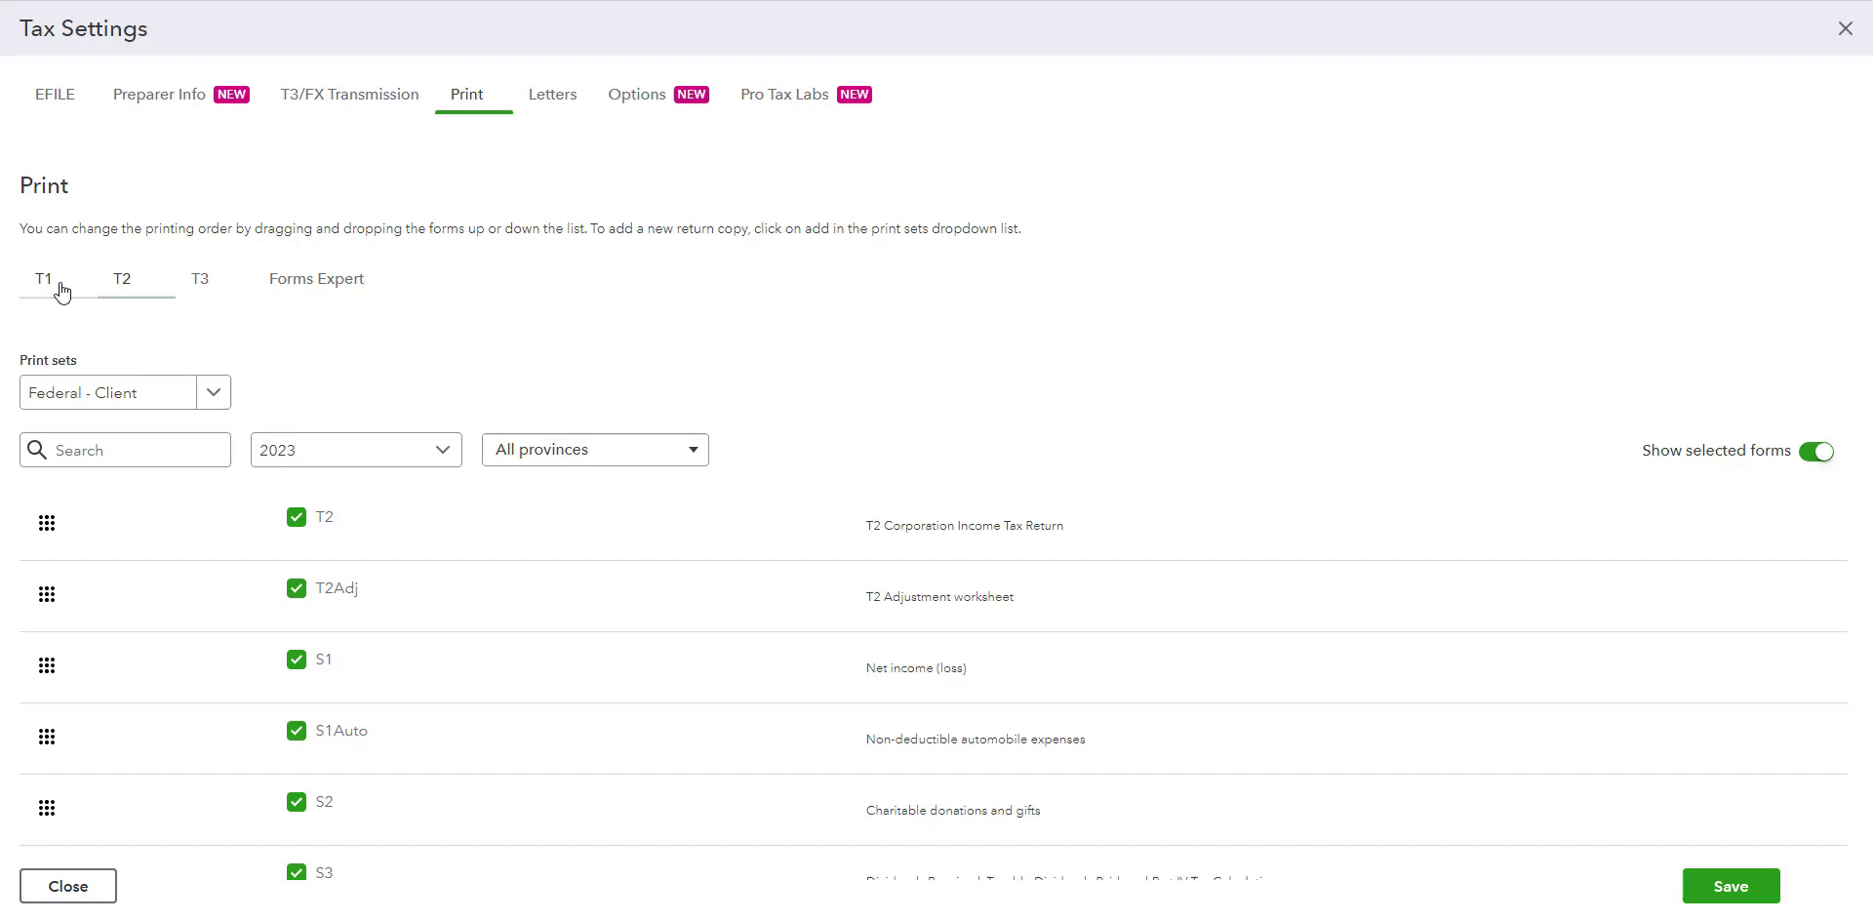
pyautogui.click(213, 392)
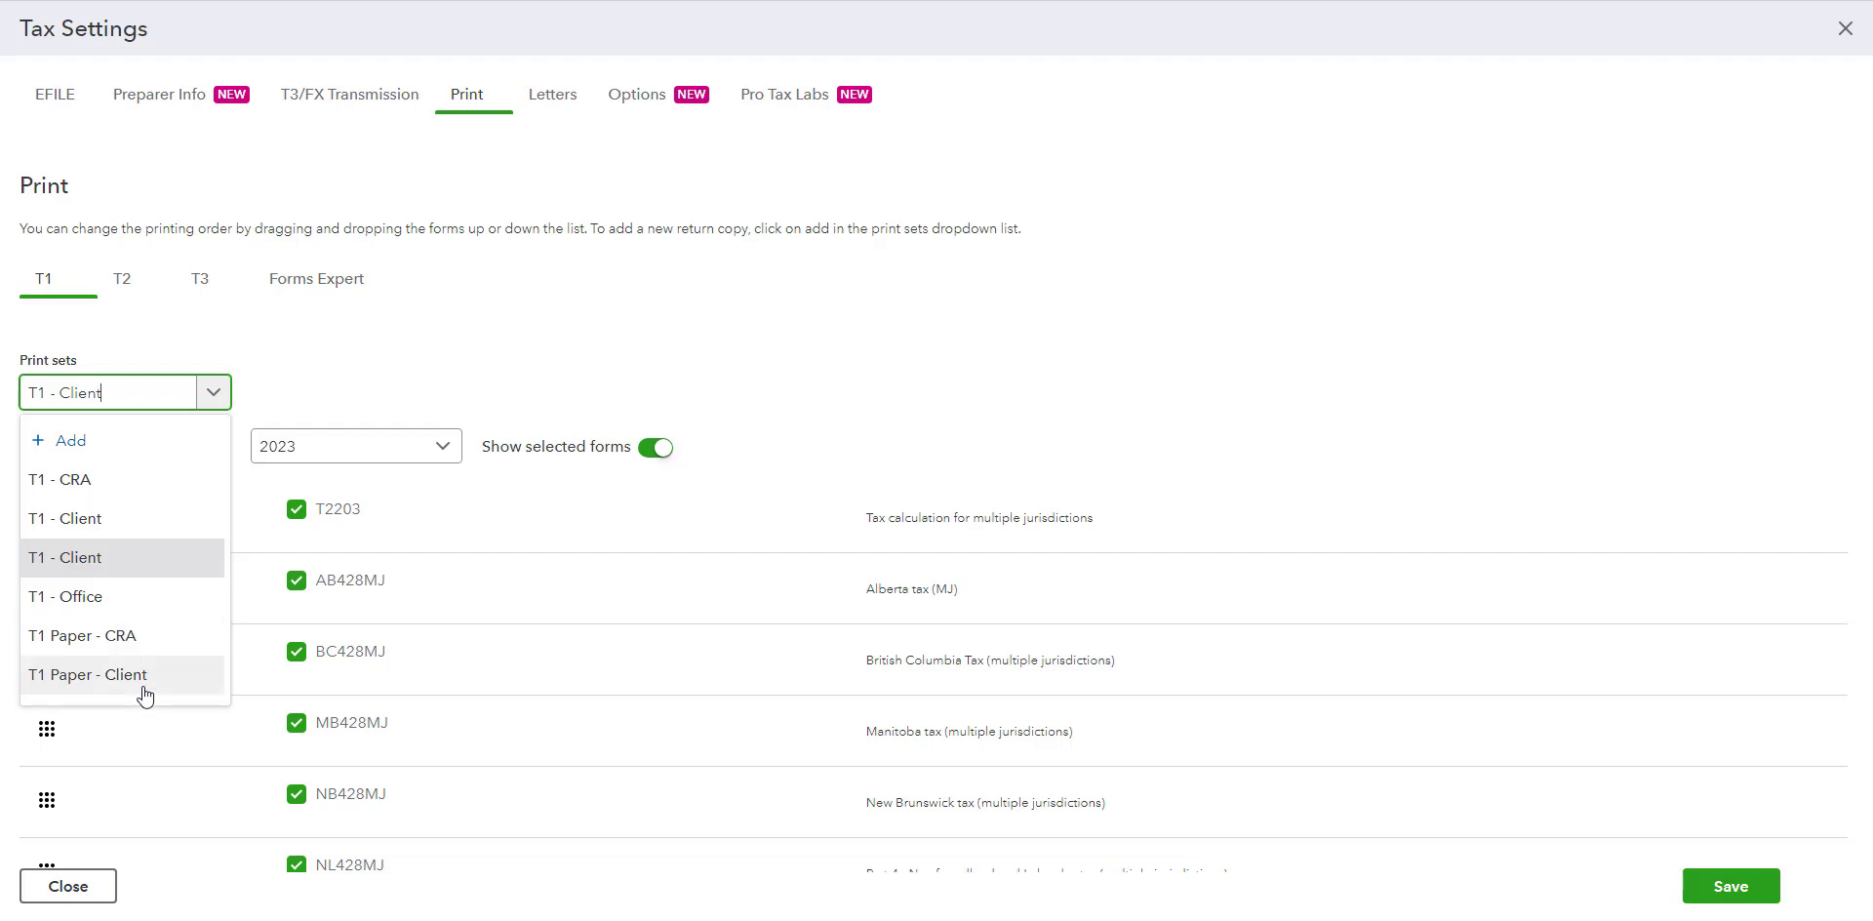
pyautogui.click(331, 365)
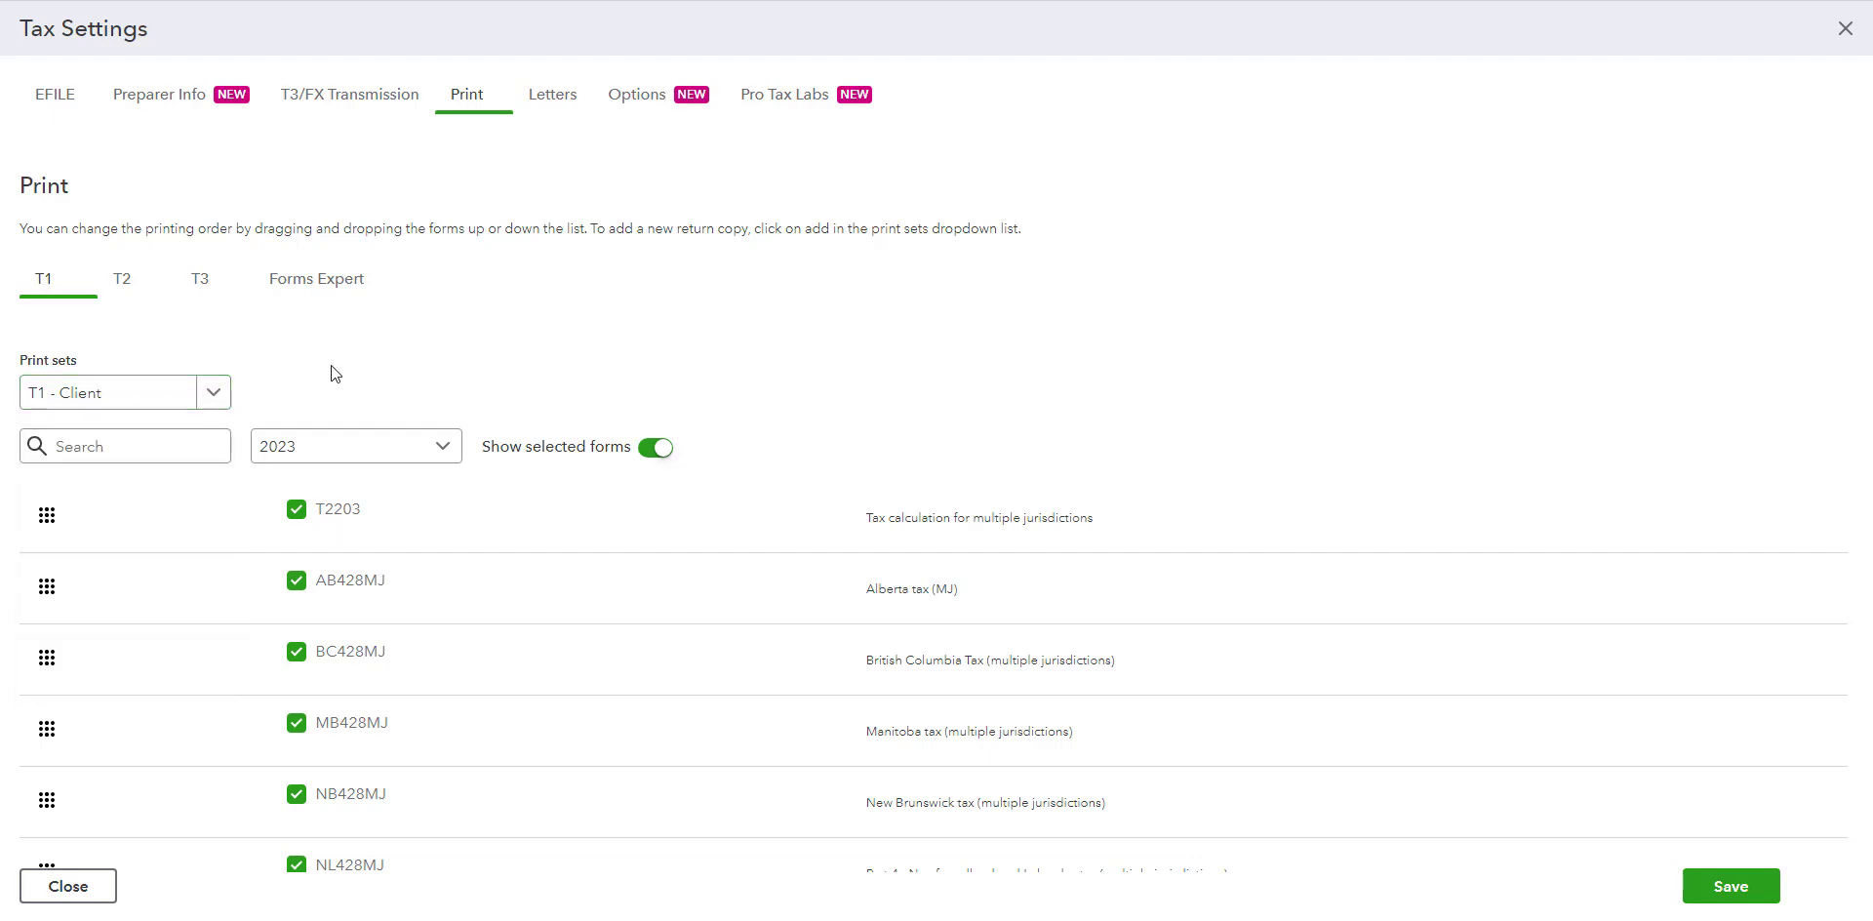
# Move T2203 below AB428MJ in the T1 - Client print order and restore the original order.
pyautogui.scroll(-1, 115, 527)
pyautogui.scroll(1, 115, 568)
pyautogui.moveTo(47, 526); pyautogui.dragTo(52, 588)
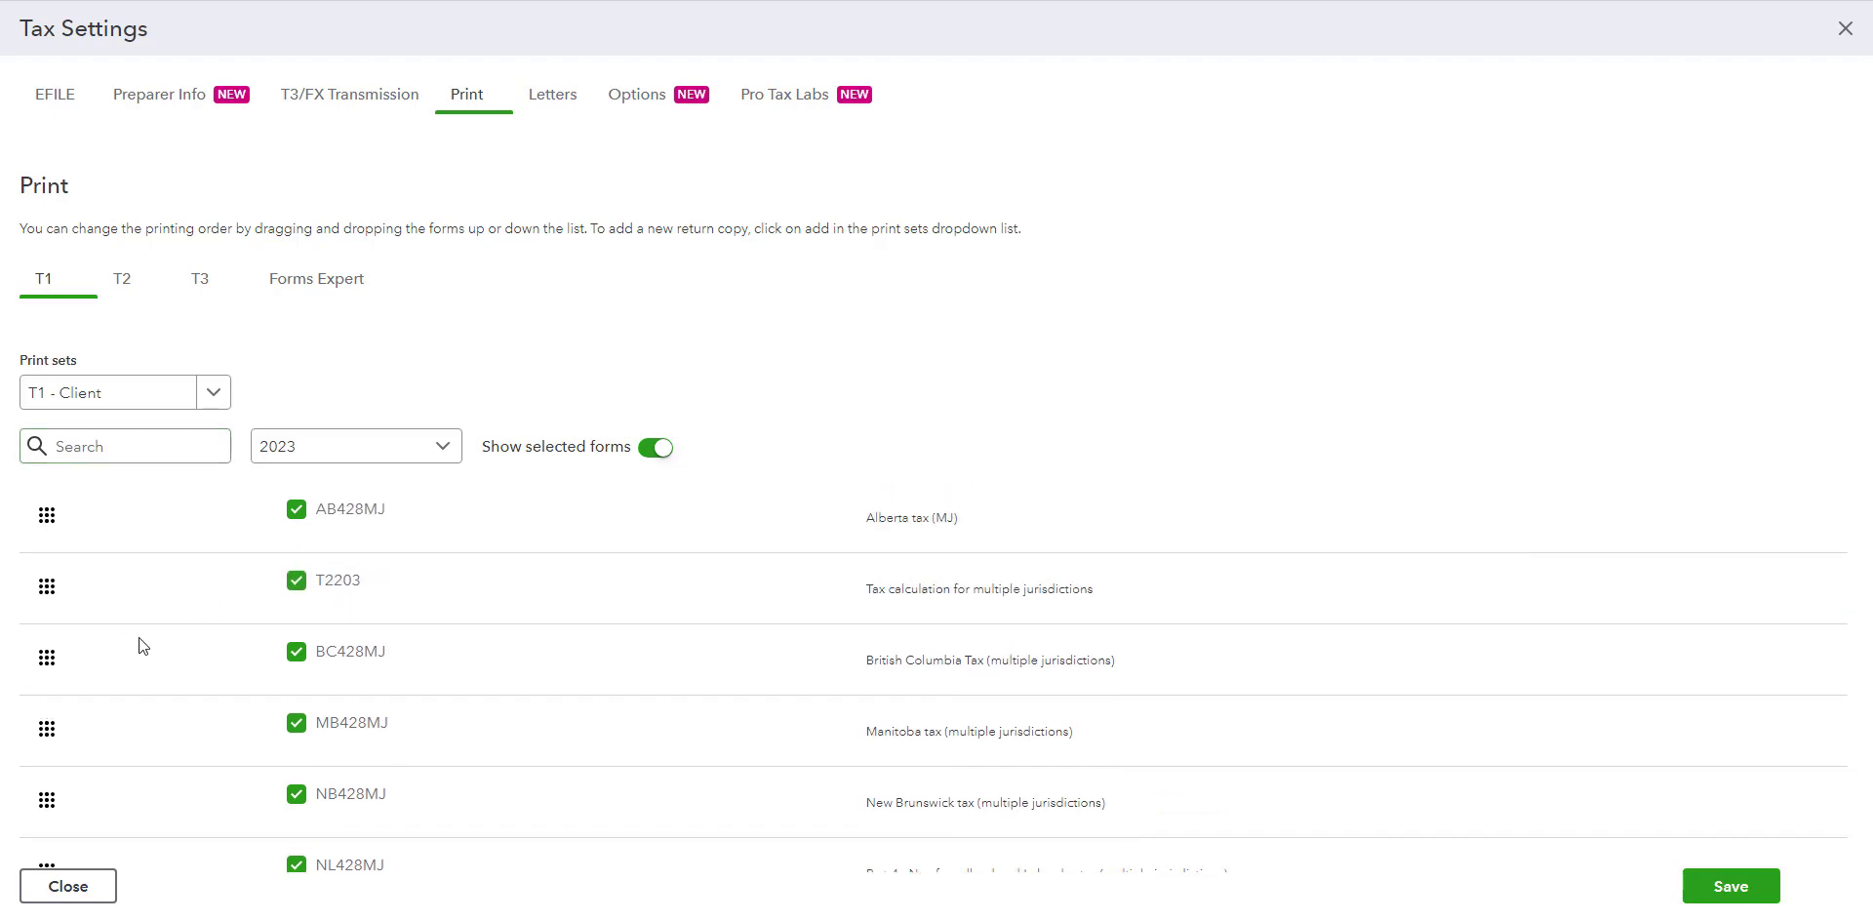
pyautogui.moveTo(54, 517); pyautogui.dragTo(152, 608)
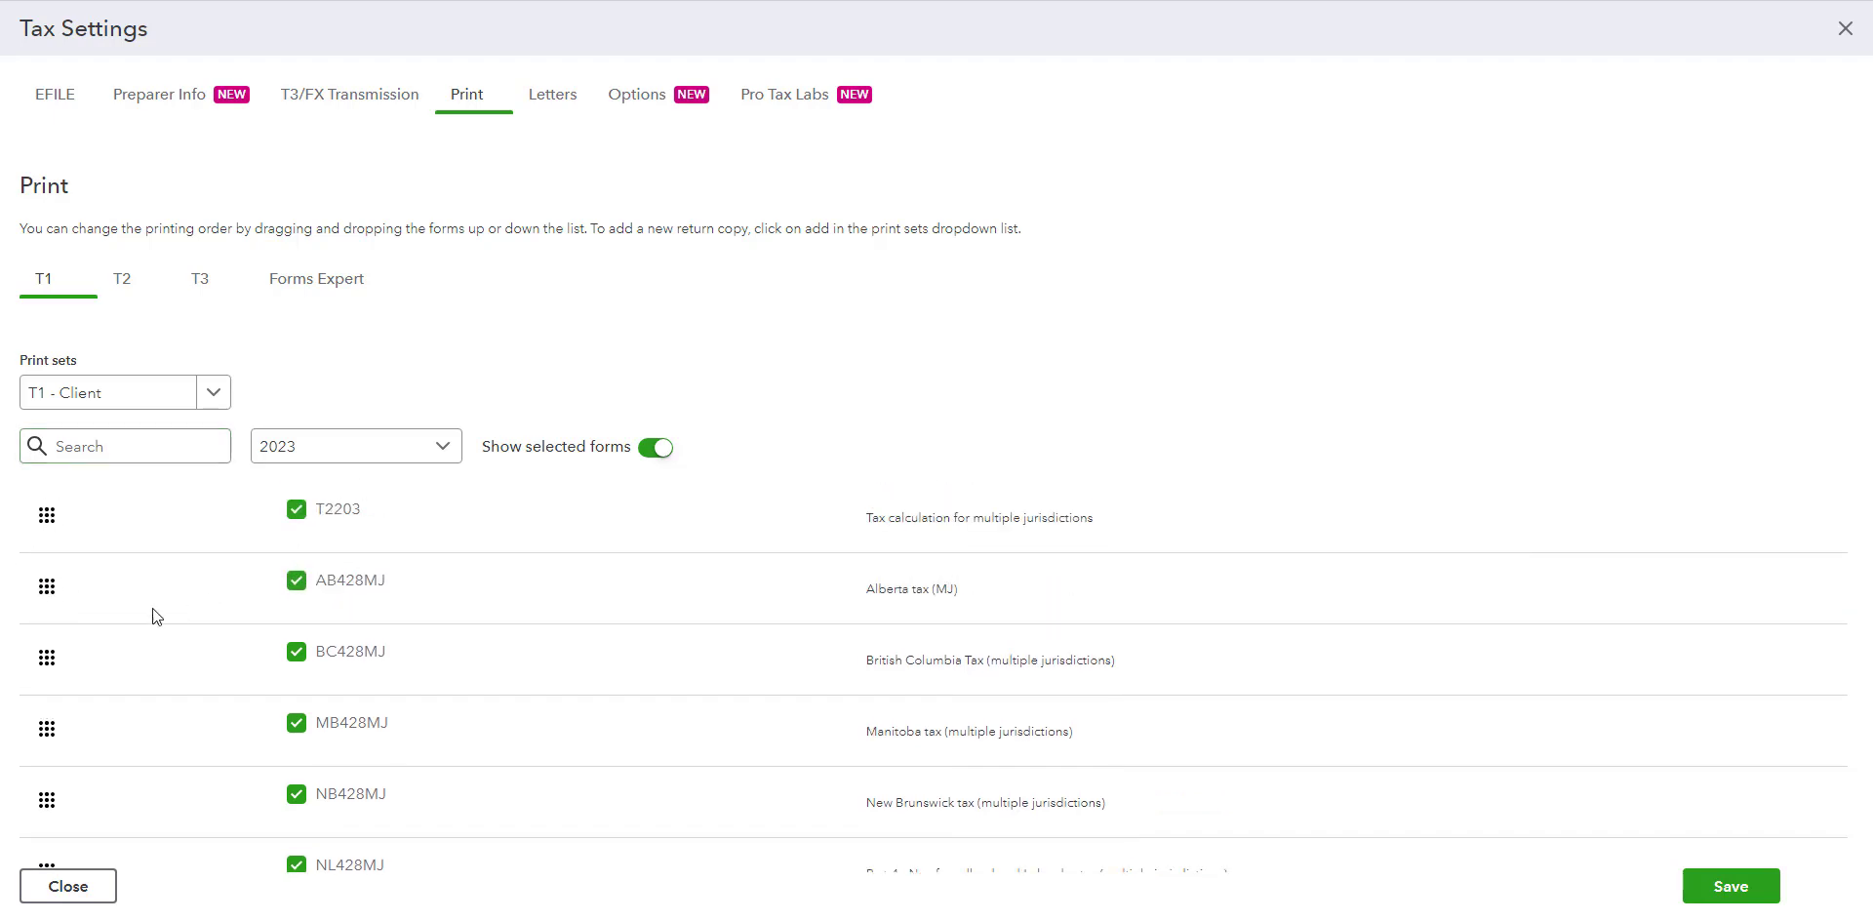
# Move the BusAuto form up the T1 - Client print order to sit between ABIL and ABS11.
pyautogui.scroll(-10, 359, 589)
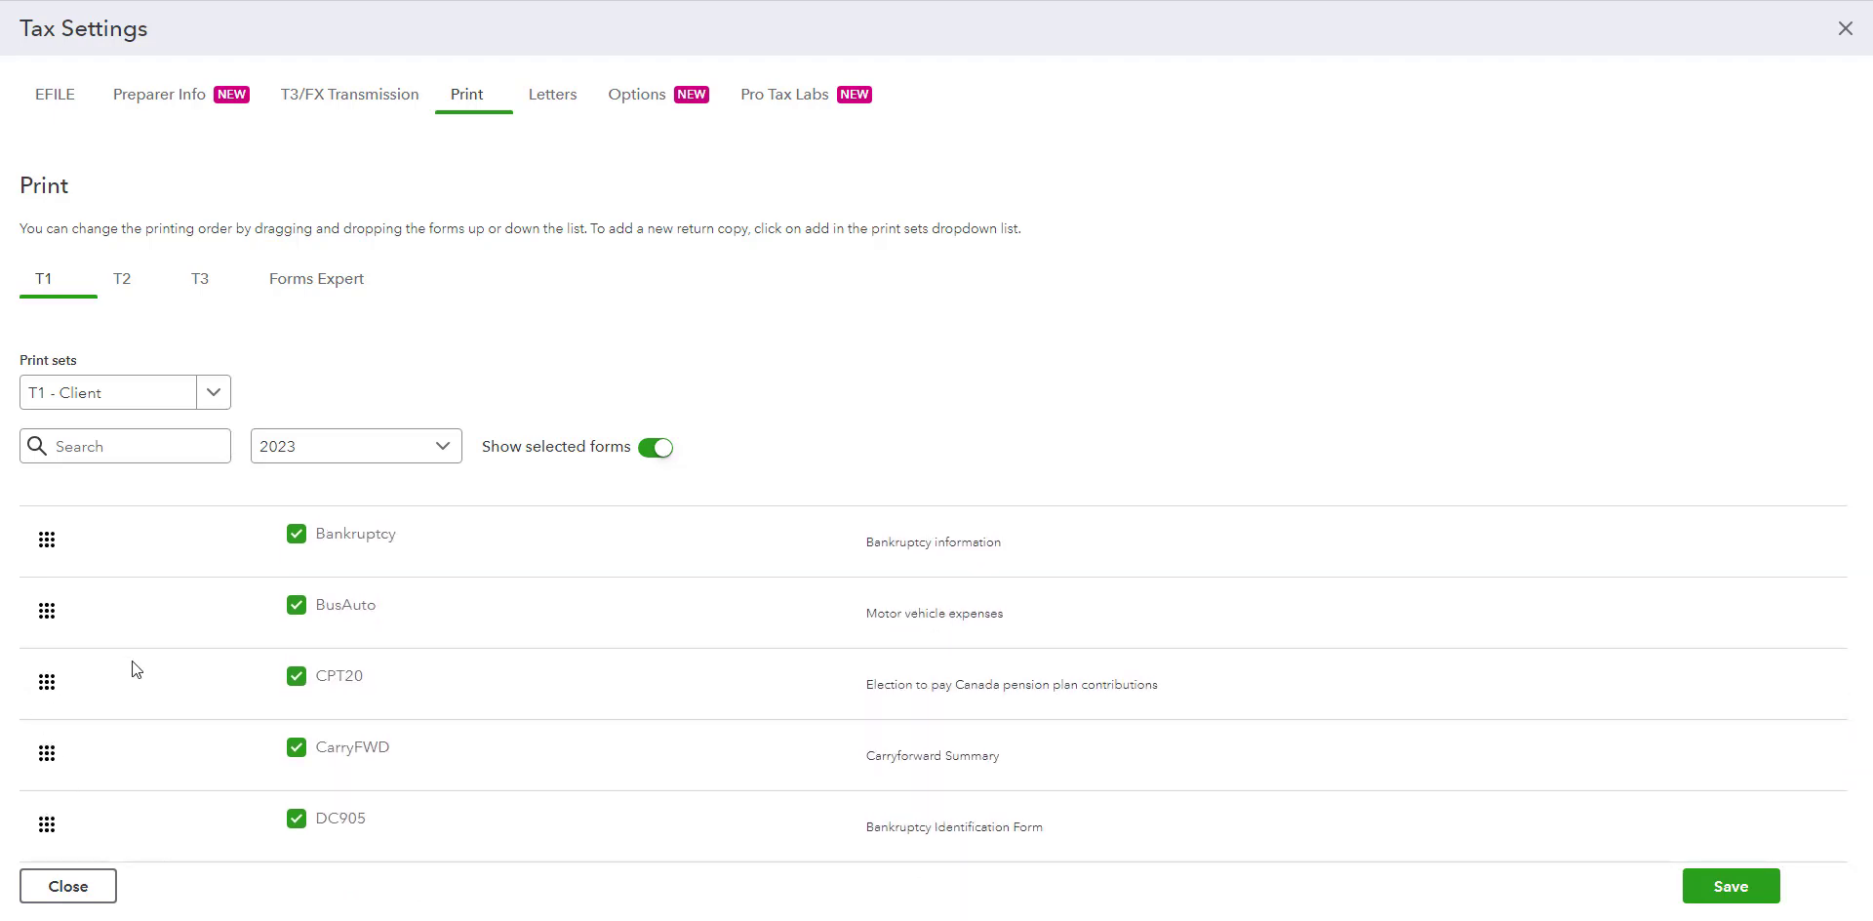
pyautogui.scroll(1, 136, 669)
pyautogui.moveTo(51, 720); pyautogui.dragTo(61, 570)
pyautogui.scroll(3, 86, 730)
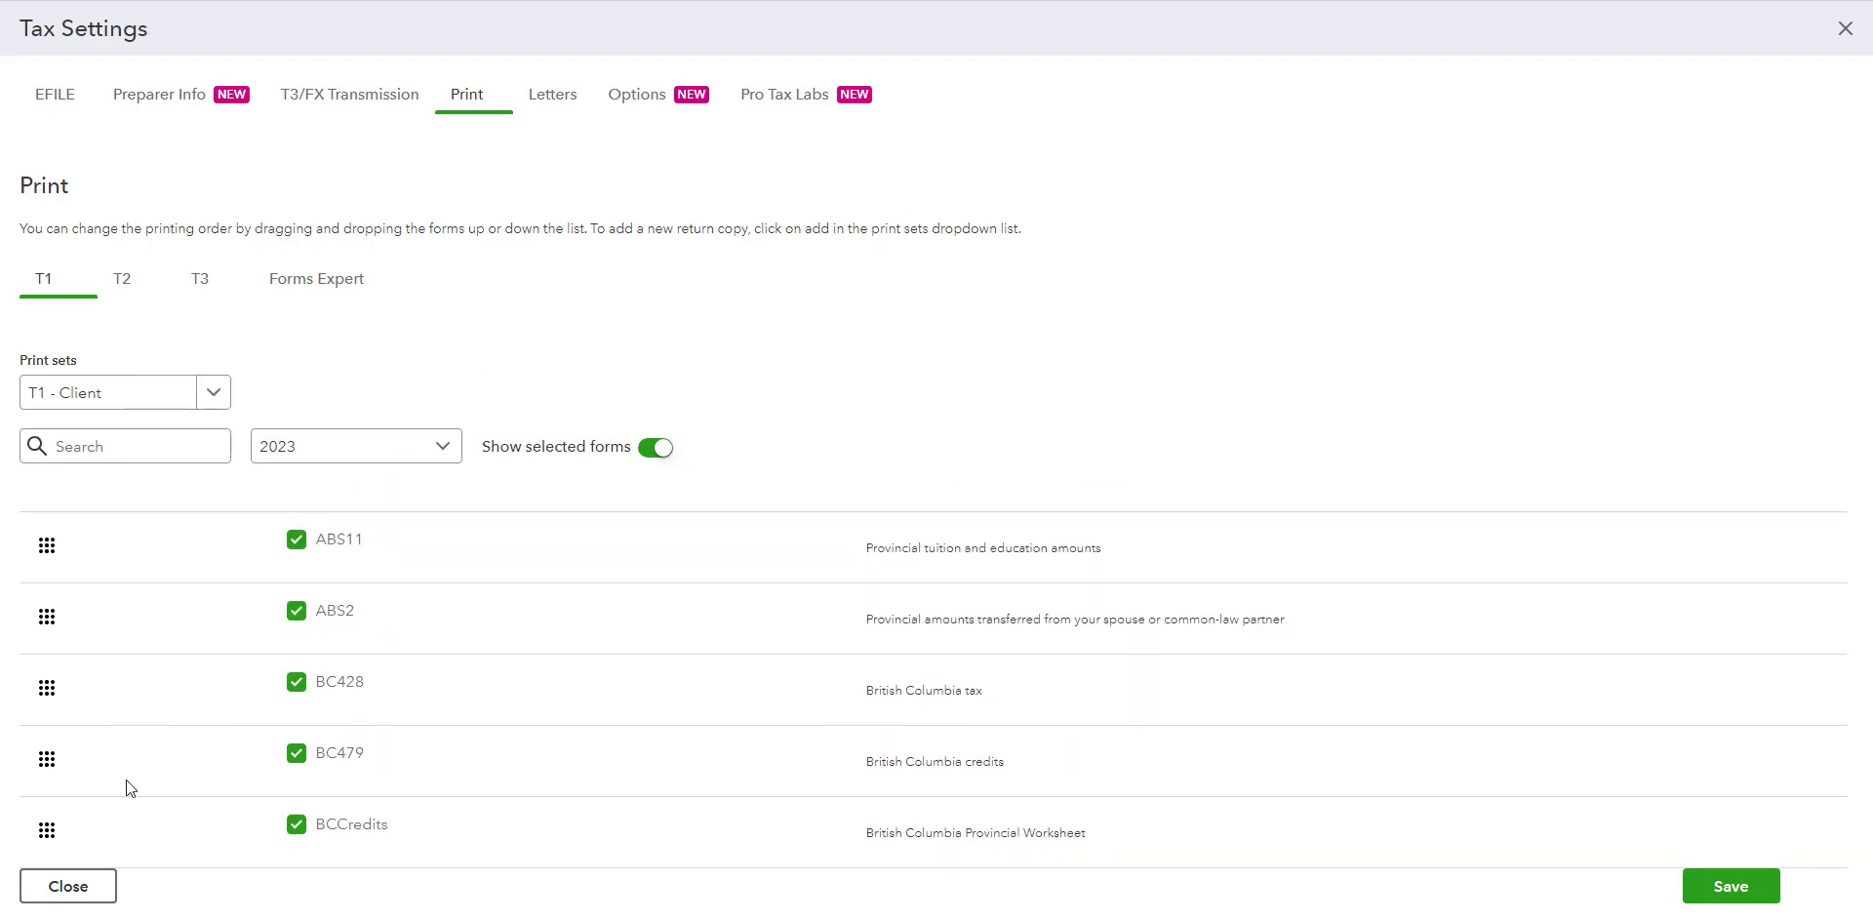
pyautogui.scroll(-1, 108, 795)
pyautogui.moveTo(50, 817); pyautogui.dragTo(45, 486)
pyautogui.scroll(2, 107, 712)
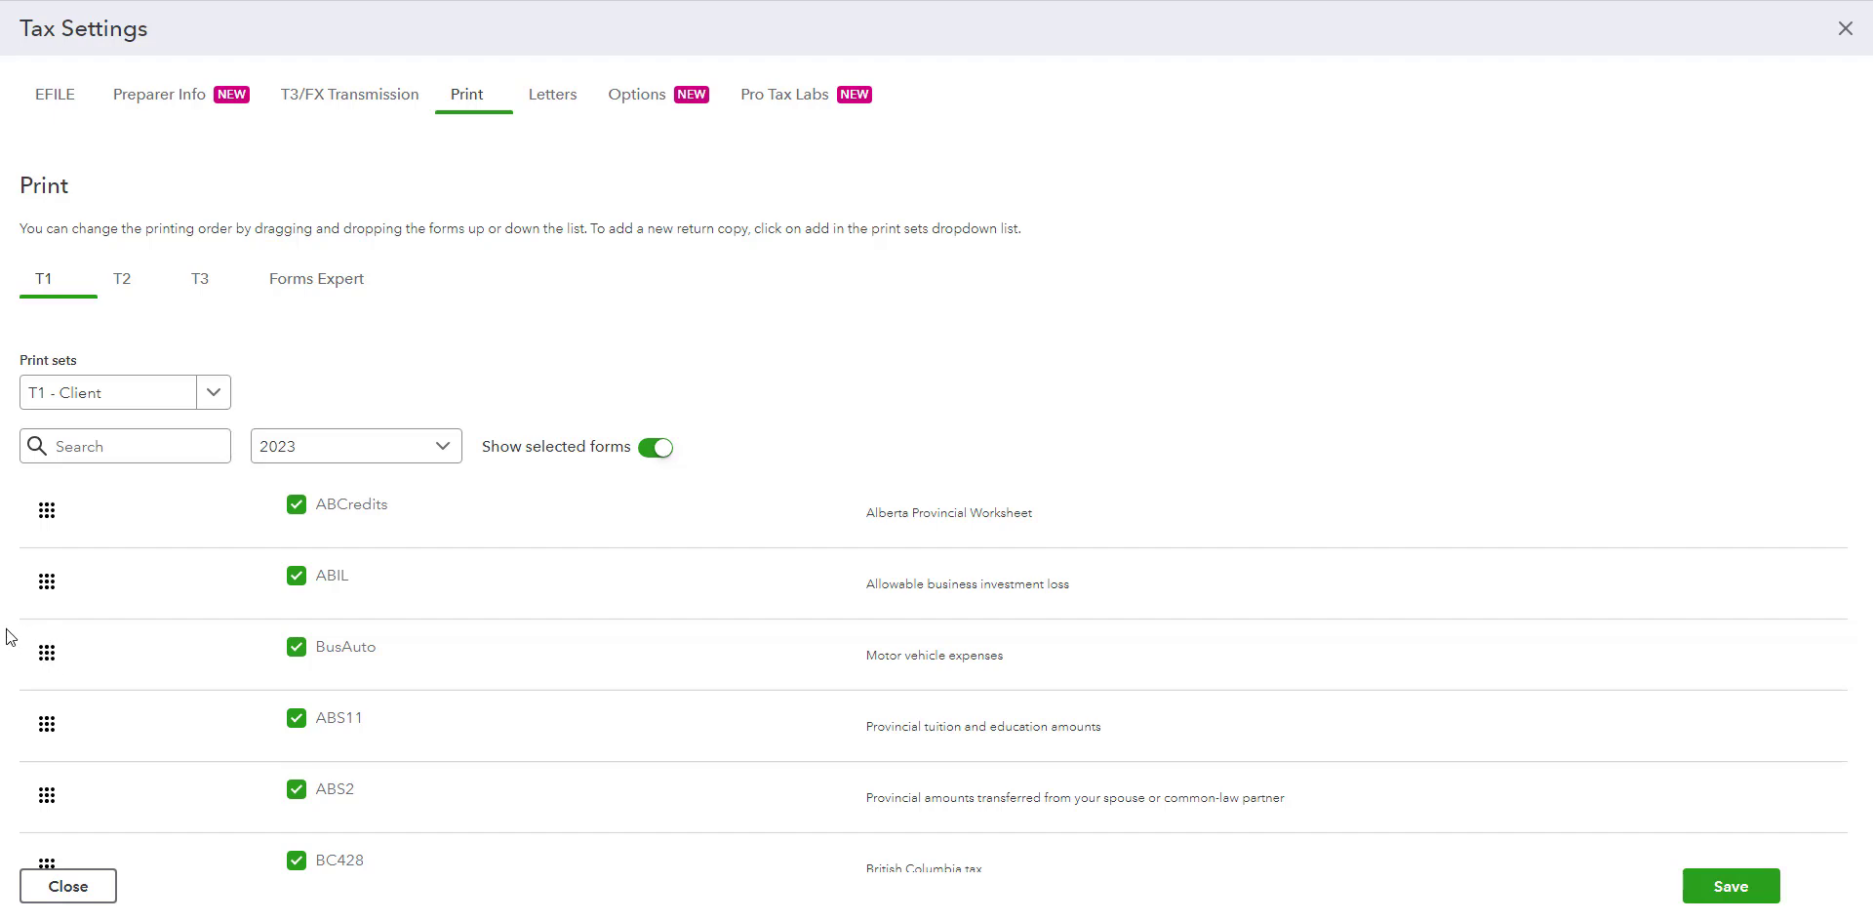
pyautogui.moveTo(45, 648); pyautogui.dragTo(62, 509)
pyautogui.scroll(1, 121, 591)
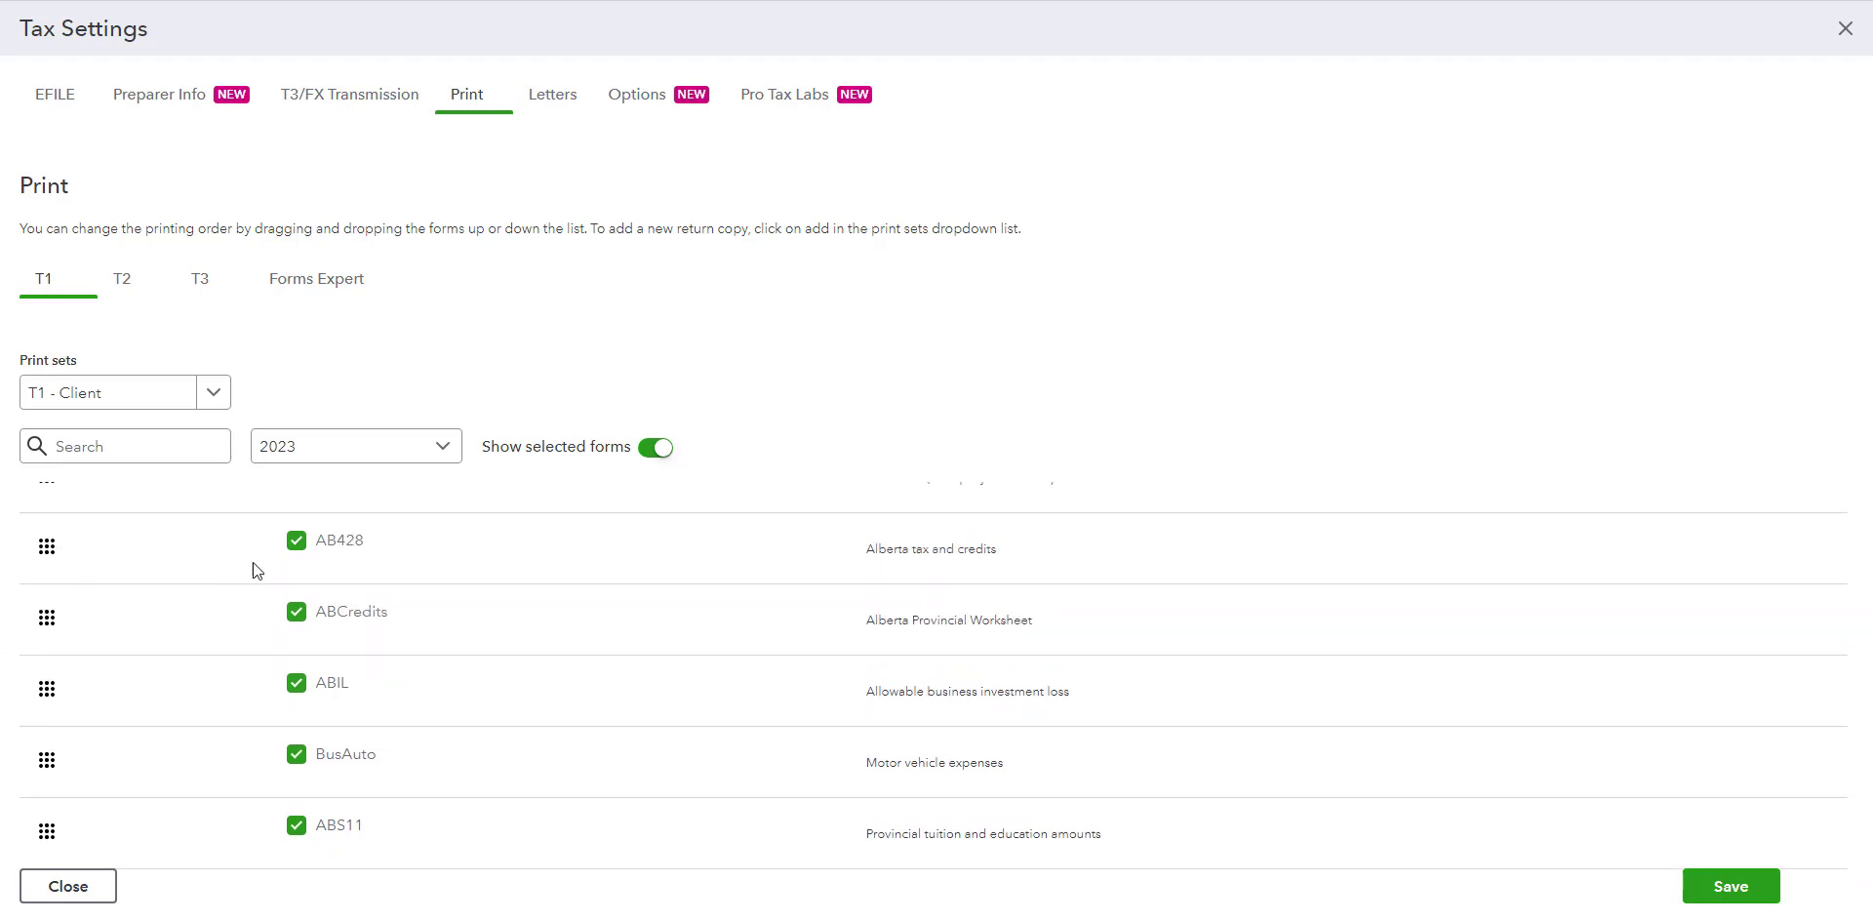
# Check the tax year choices and deselect AB428, ABIL and a run of consecutive forms from ABS11 onward in the T1 - Client print set.
pyautogui.click(444, 448)
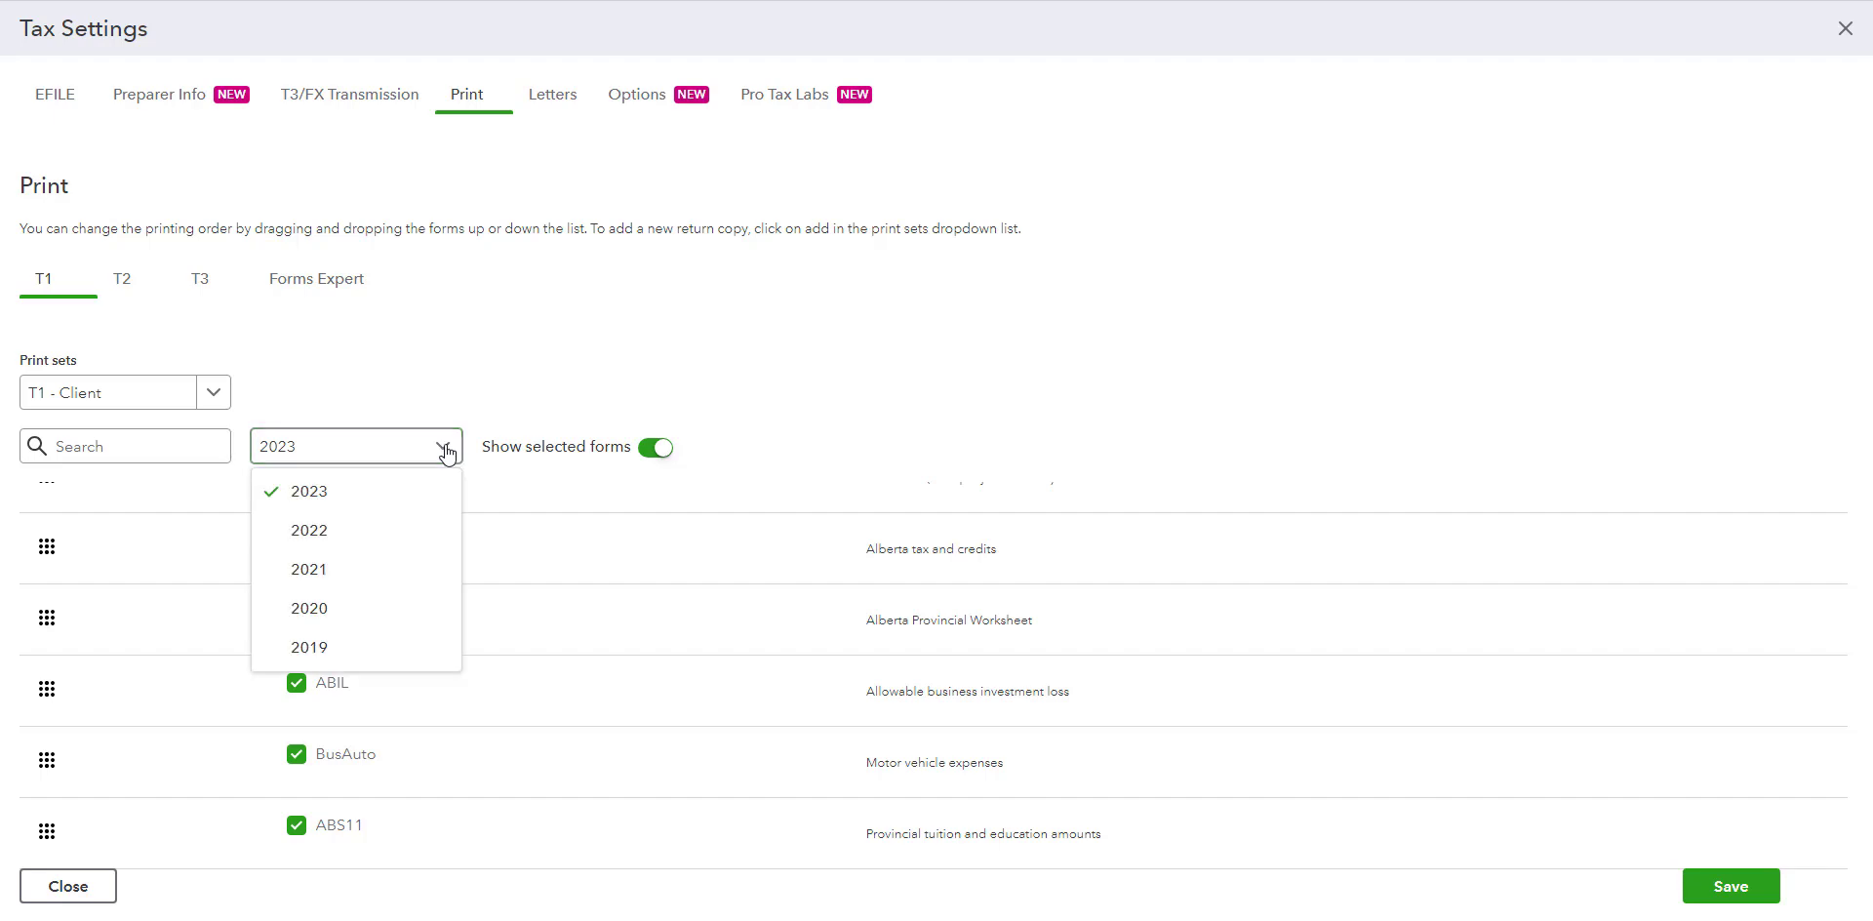
pyautogui.click(558, 364)
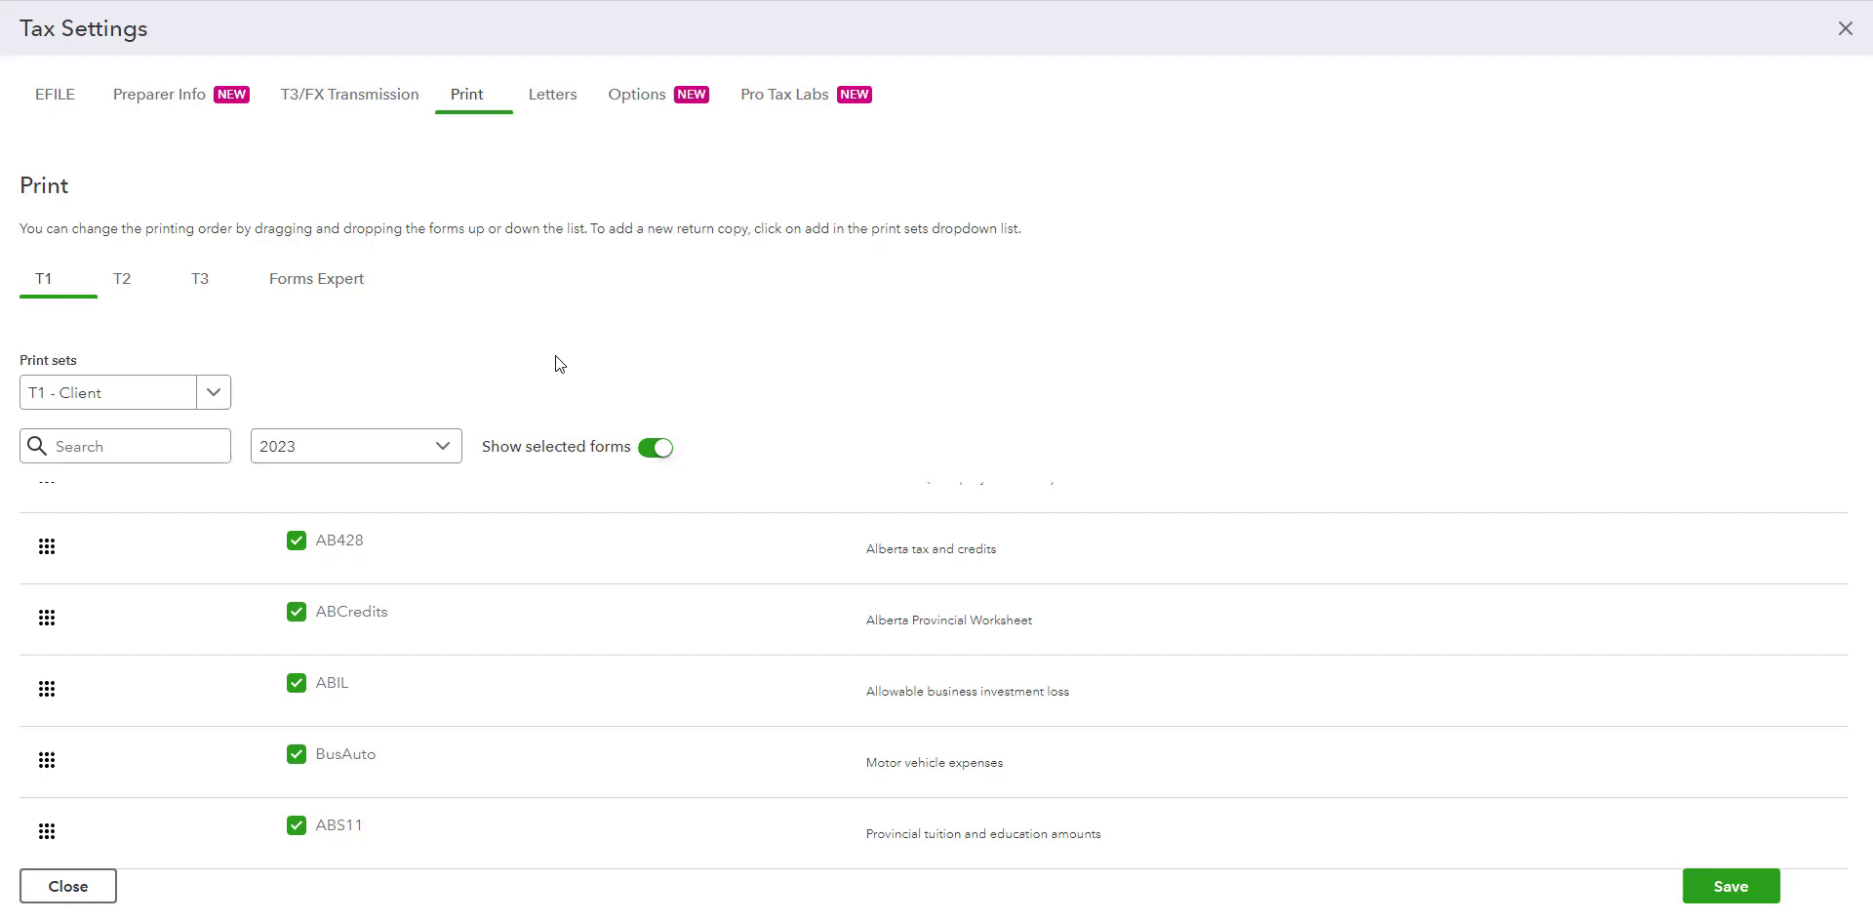
pyautogui.click(297, 540)
pyautogui.click(298, 615)
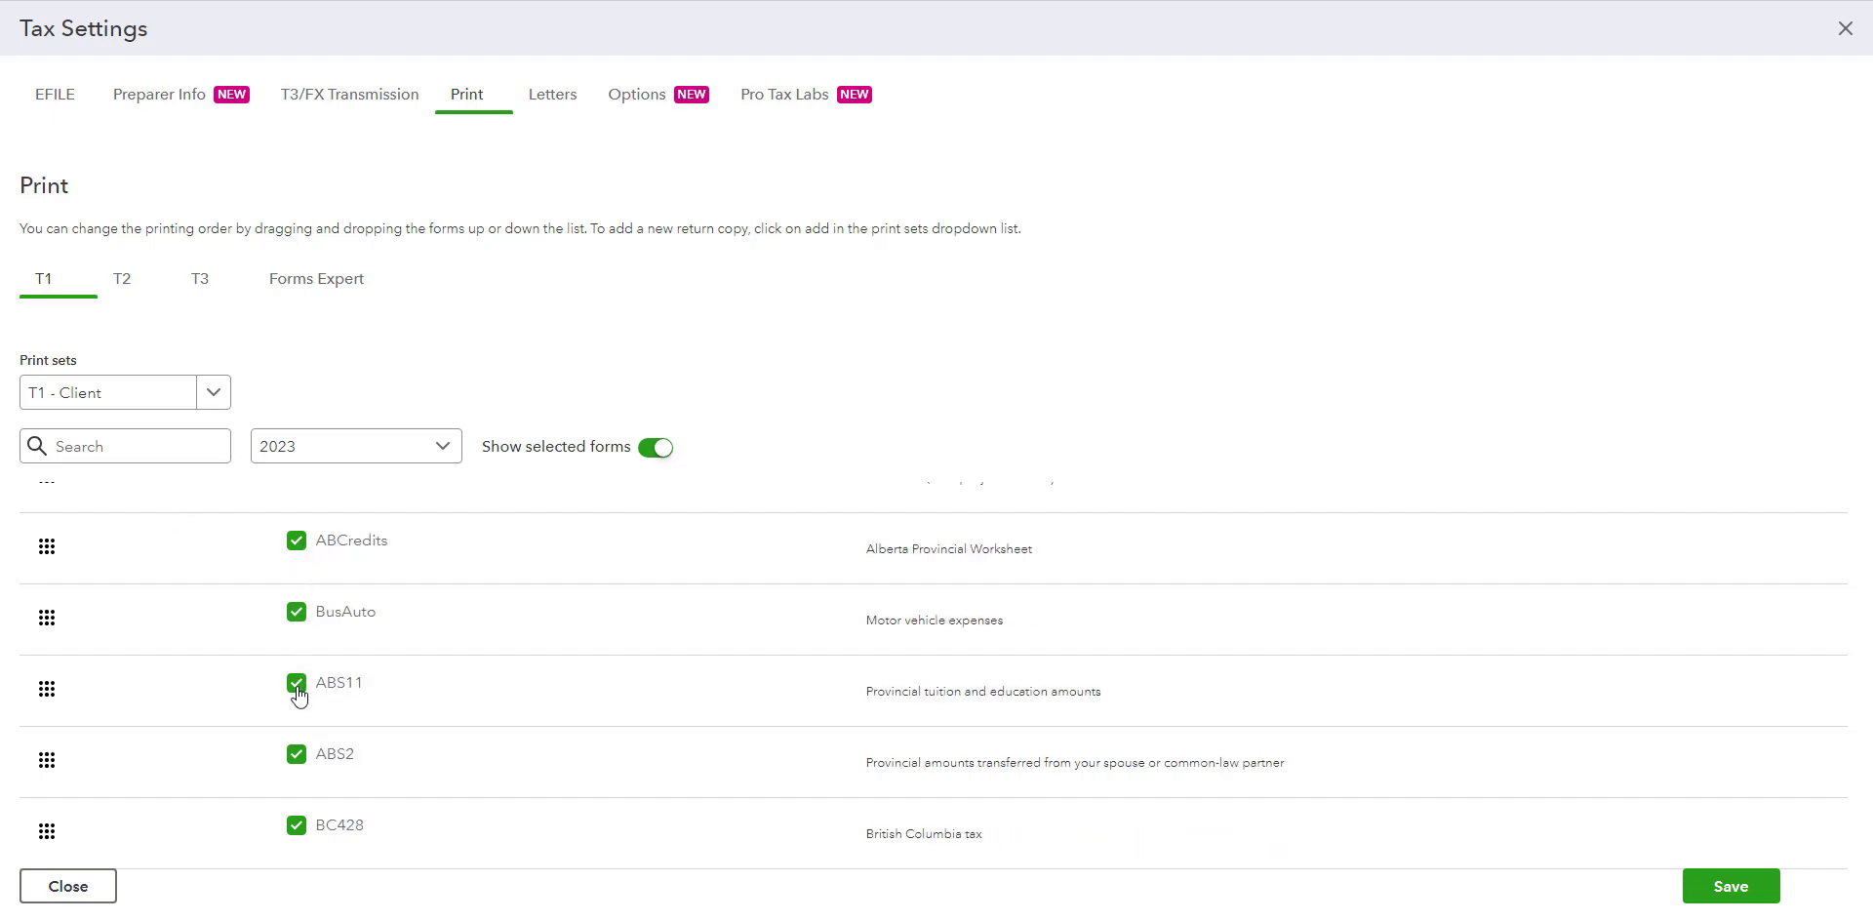
pyautogui.click(297, 686)
pyautogui.click(298, 686)
pyautogui.click(298, 686)
pyautogui.click(298, 686)
pyautogui.click(297, 686)
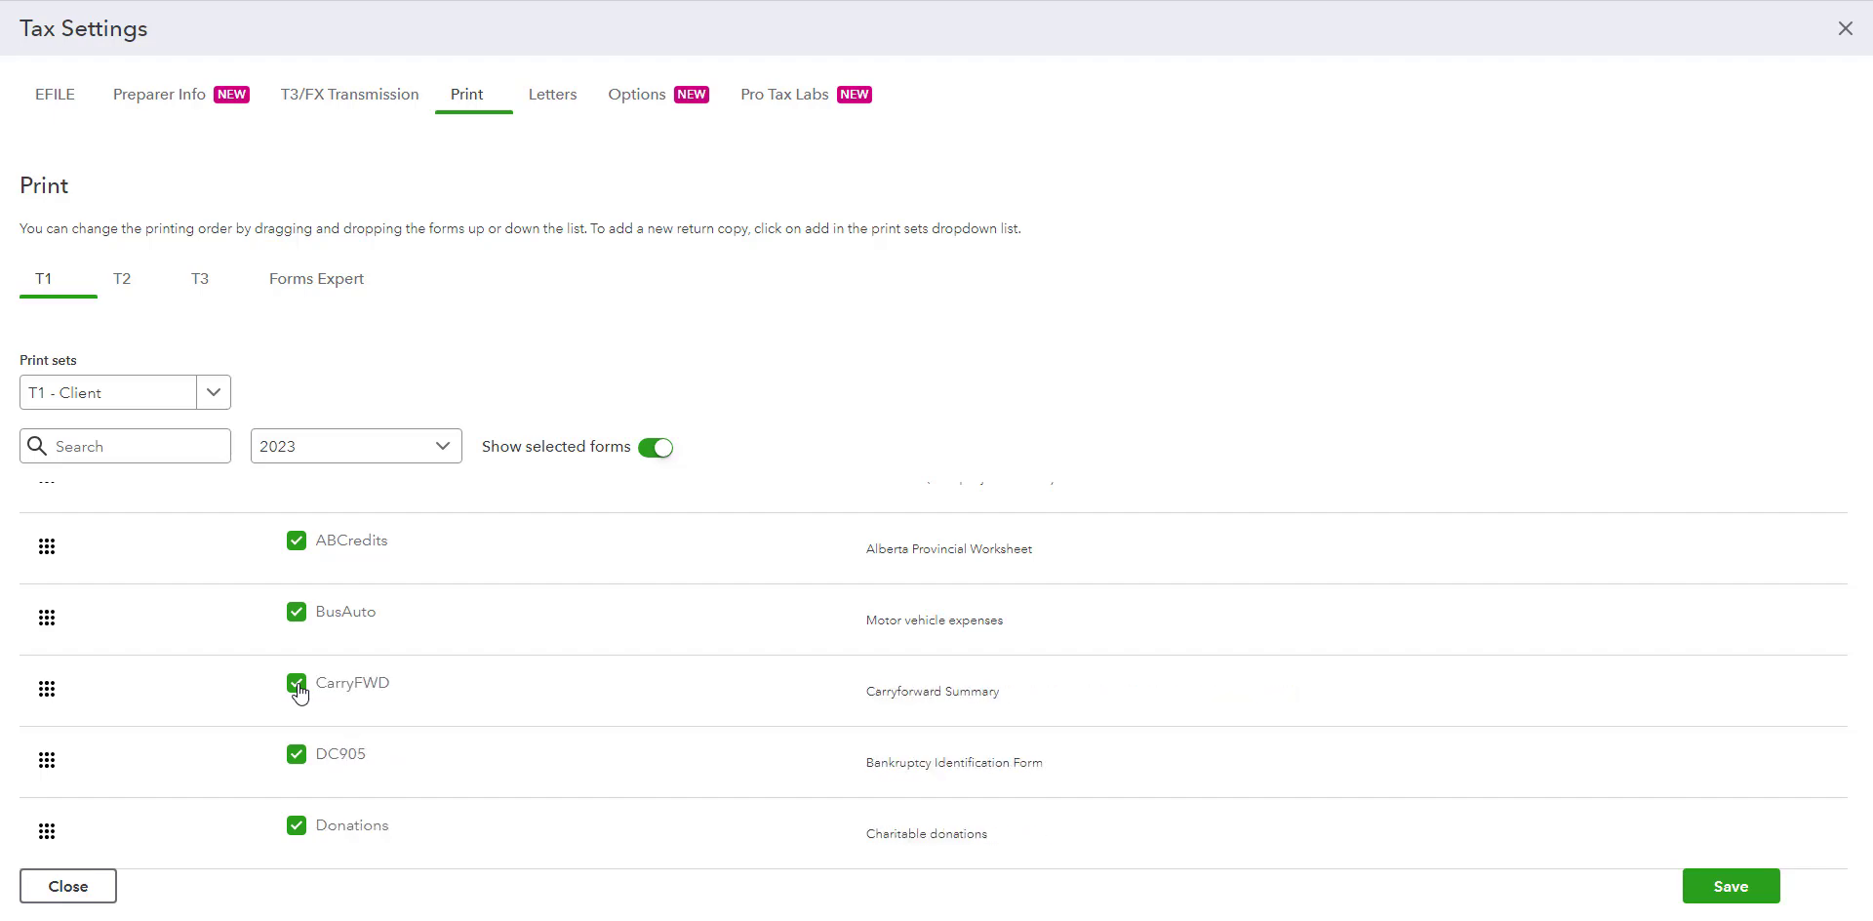
pyautogui.click(297, 685)
pyautogui.click(297, 686)
pyautogui.click(297, 686)
pyautogui.click(298, 686)
pyautogui.click(297, 686)
pyautogui.click(297, 686)
pyautogui.click(297, 686)
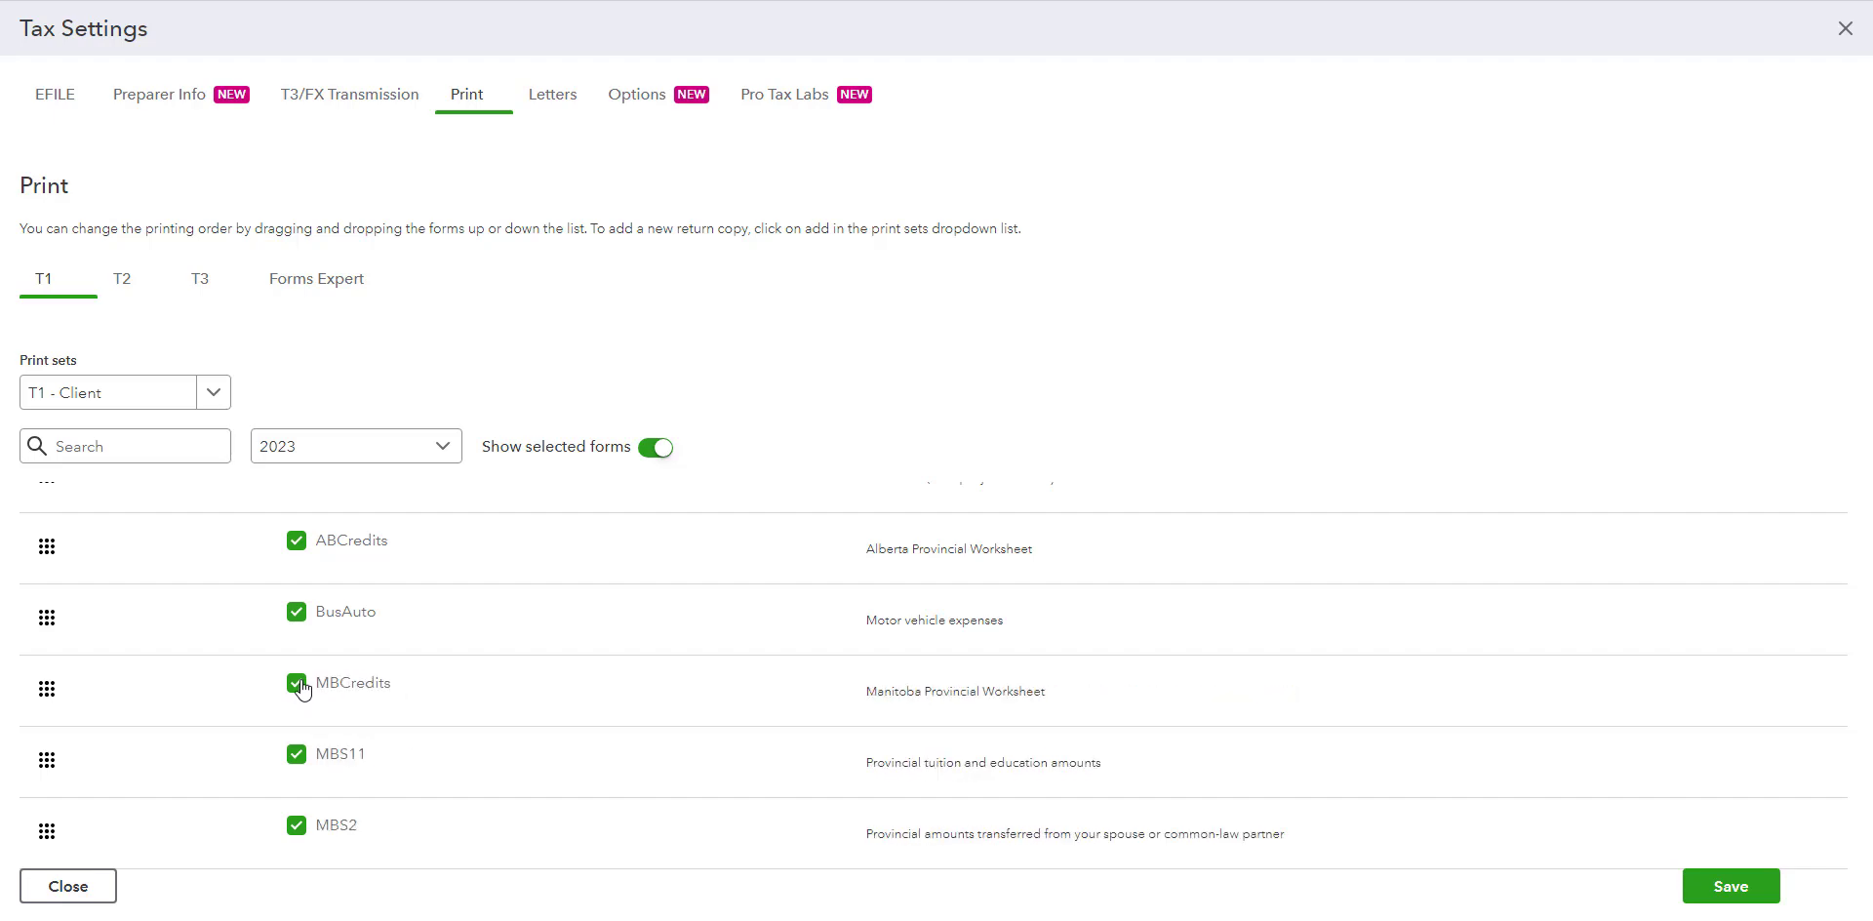
pyautogui.click(297, 686)
pyautogui.click(297, 686)
# View the province filter for the T2 Federal - Client print set and move T2Adj above T2 in its print order.
pyautogui.click(128, 292)
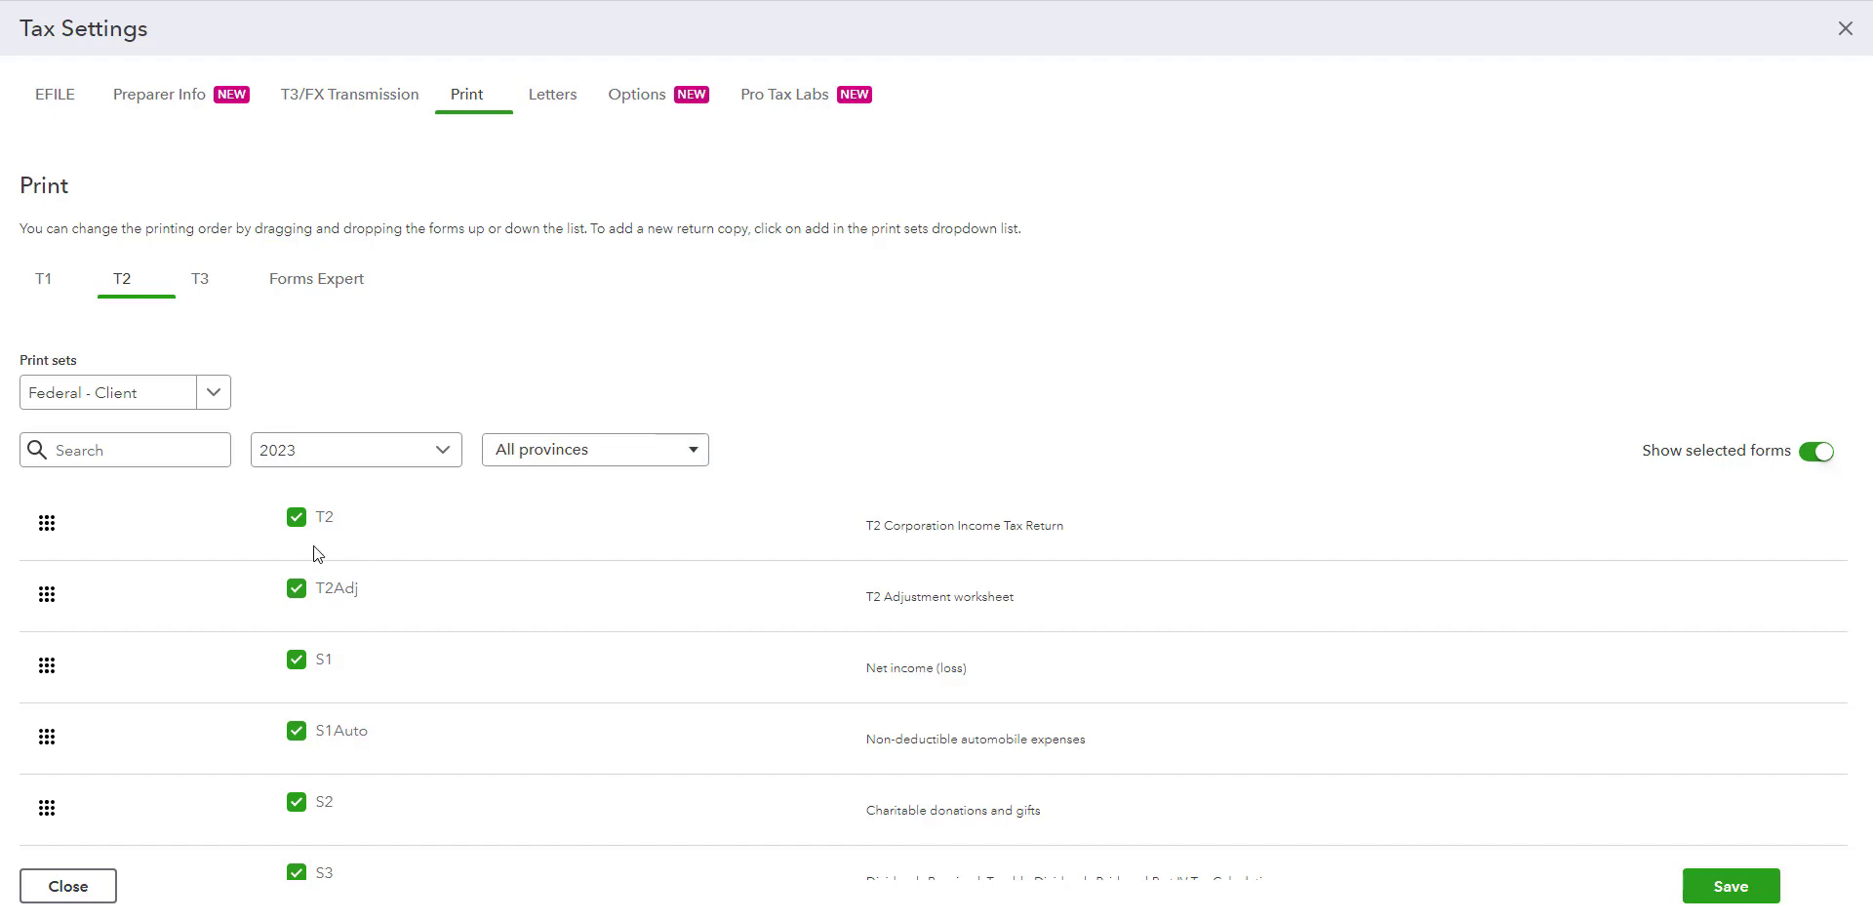
pyautogui.click(646, 455)
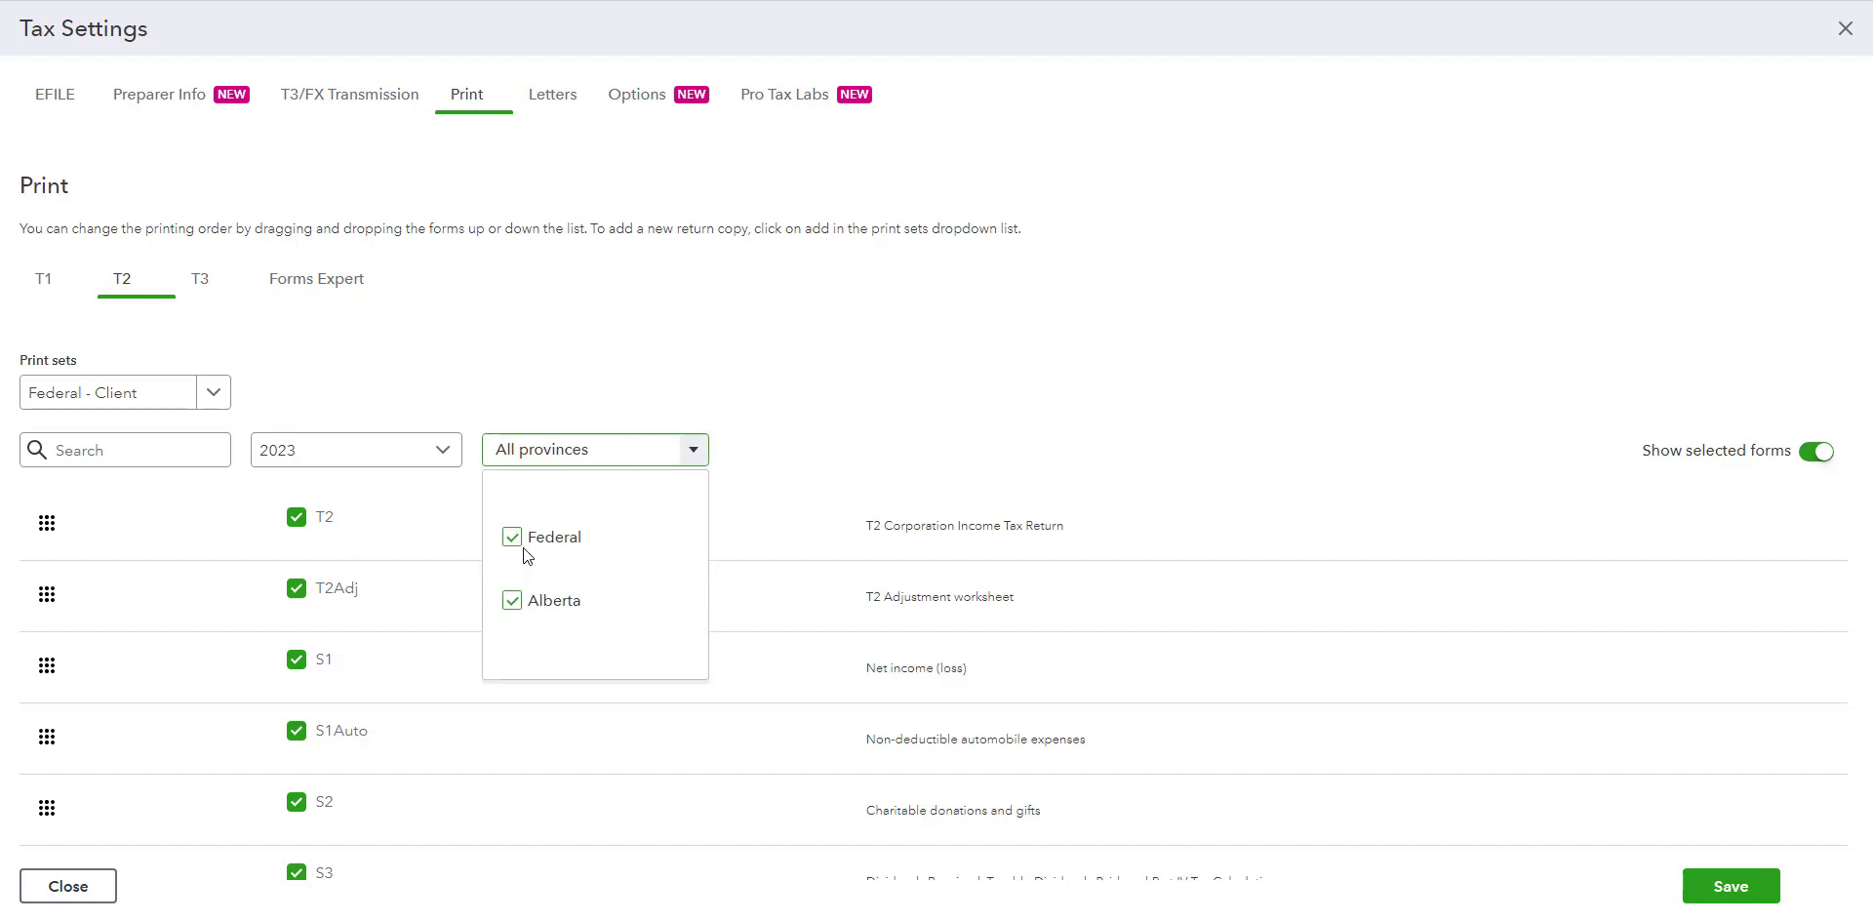
pyautogui.click(803, 441)
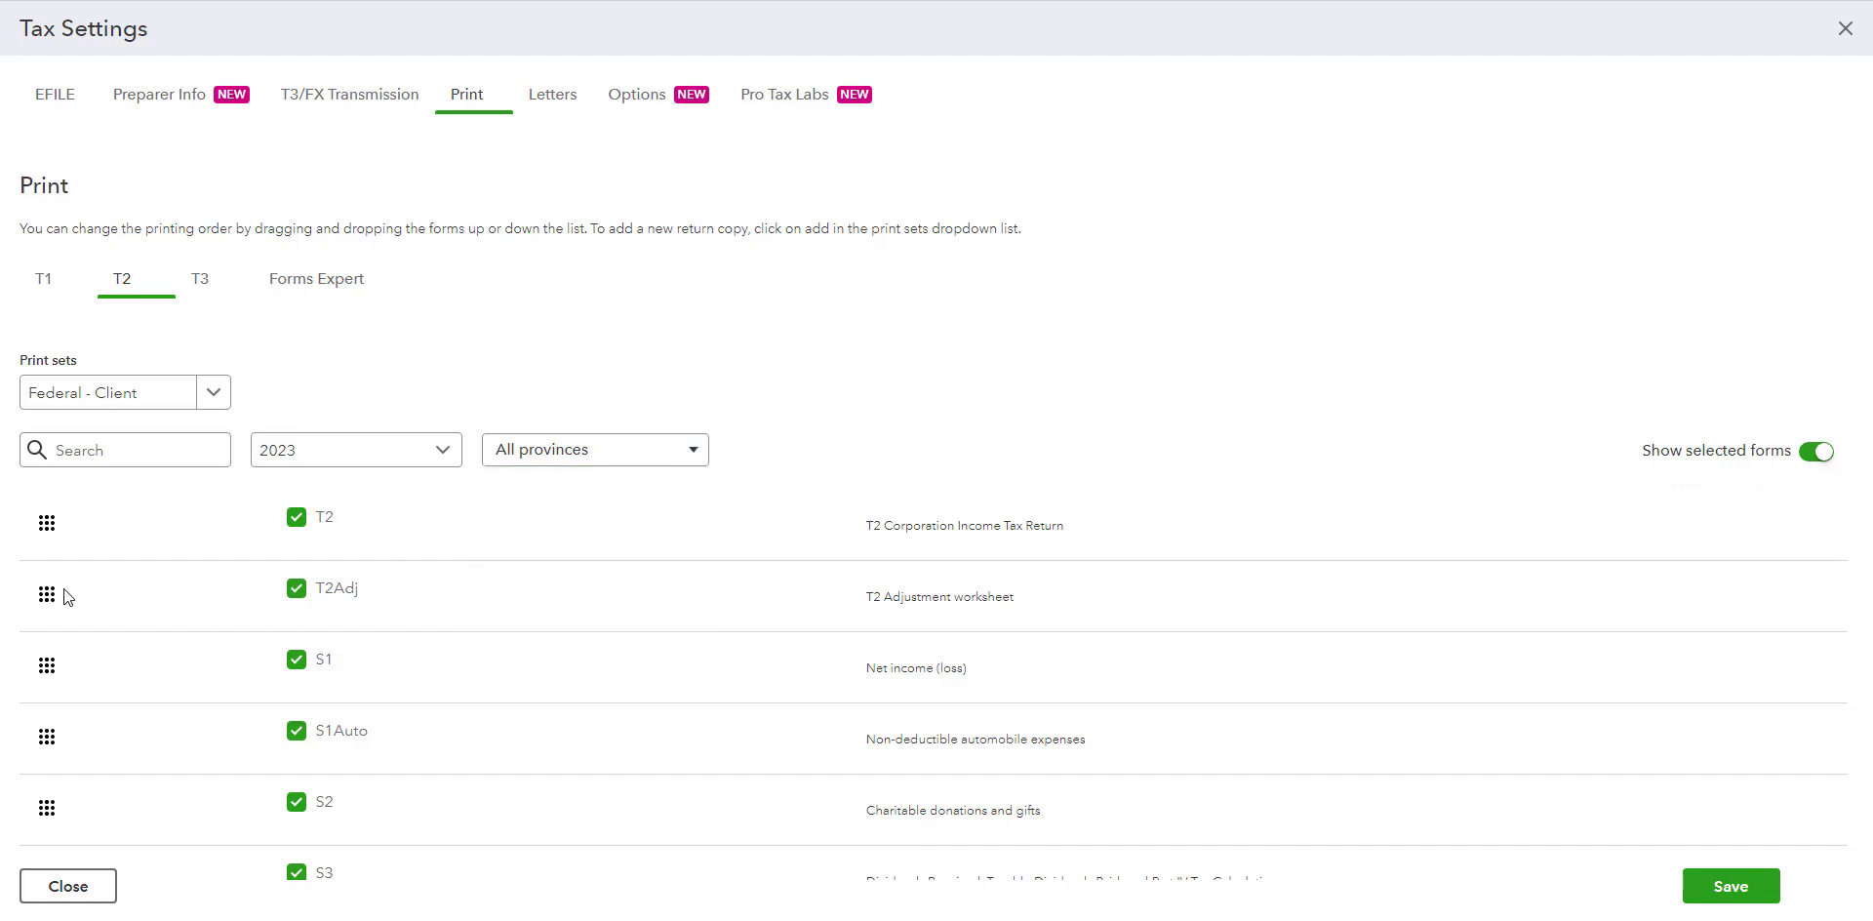
pyautogui.moveTo(59, 591); pyautogui.dragTo(51, 507)
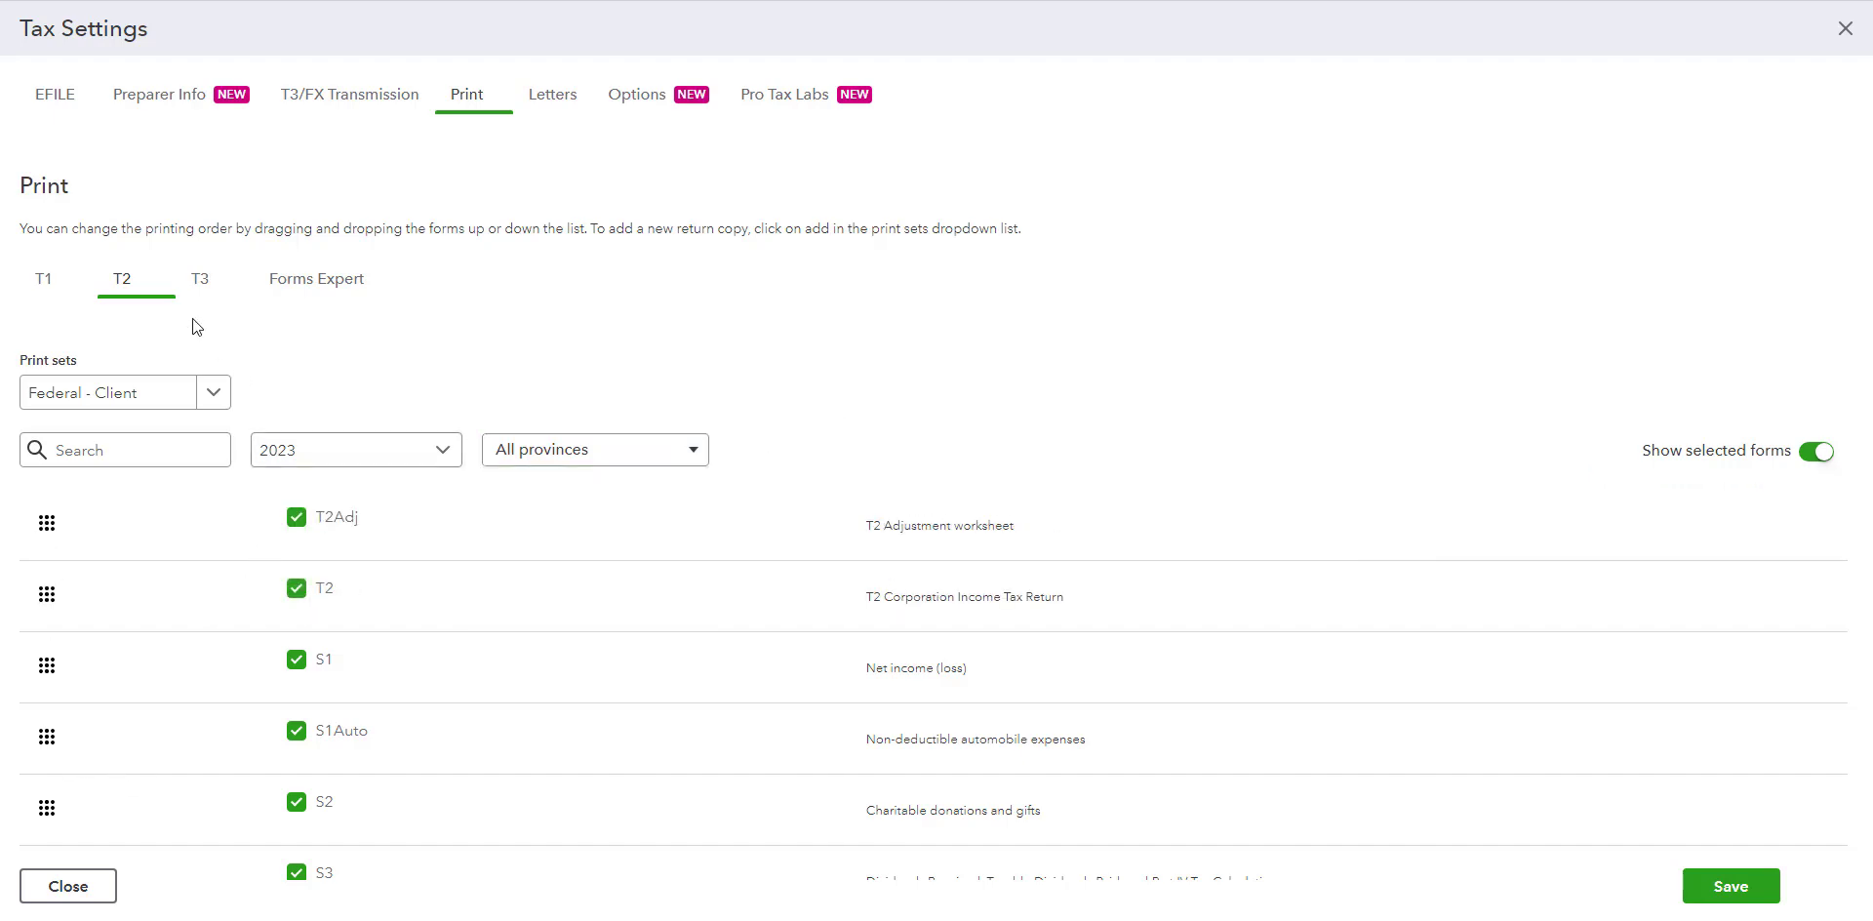
# Check the T3 tax year choices and reorder the T3 - CRA print set to start with T3S1A, T3S1 and T3.
pyautogui.click(202, 281)
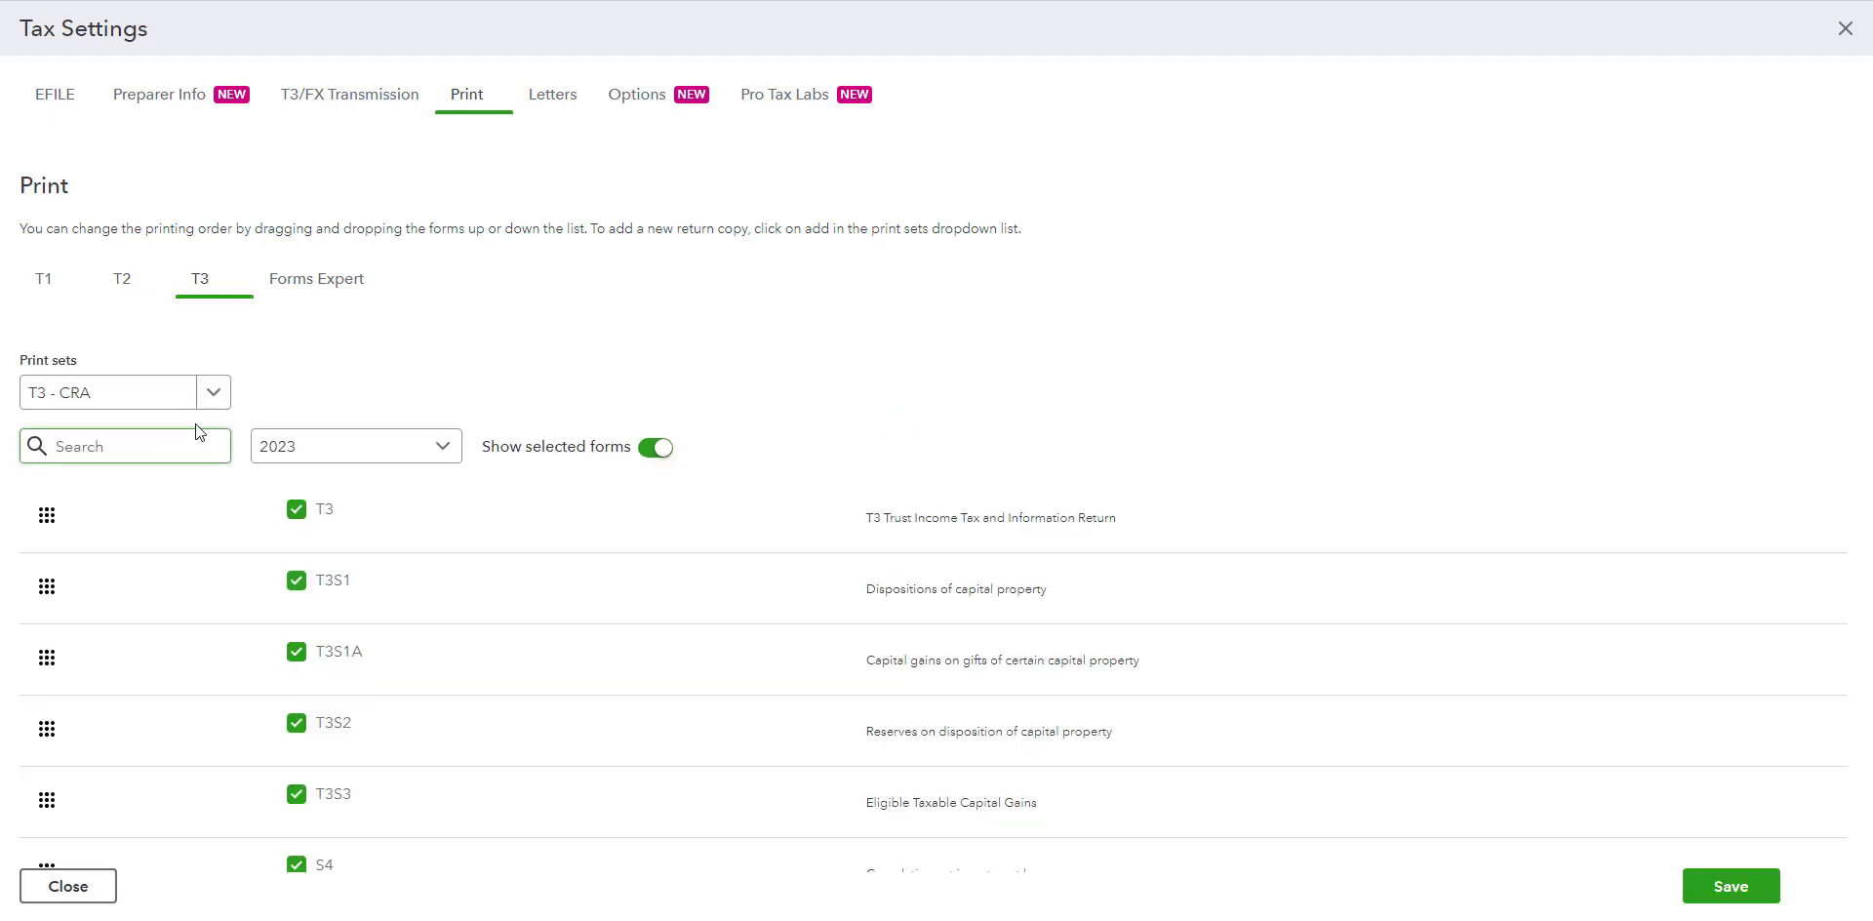
pyautogui.click(442, 446)
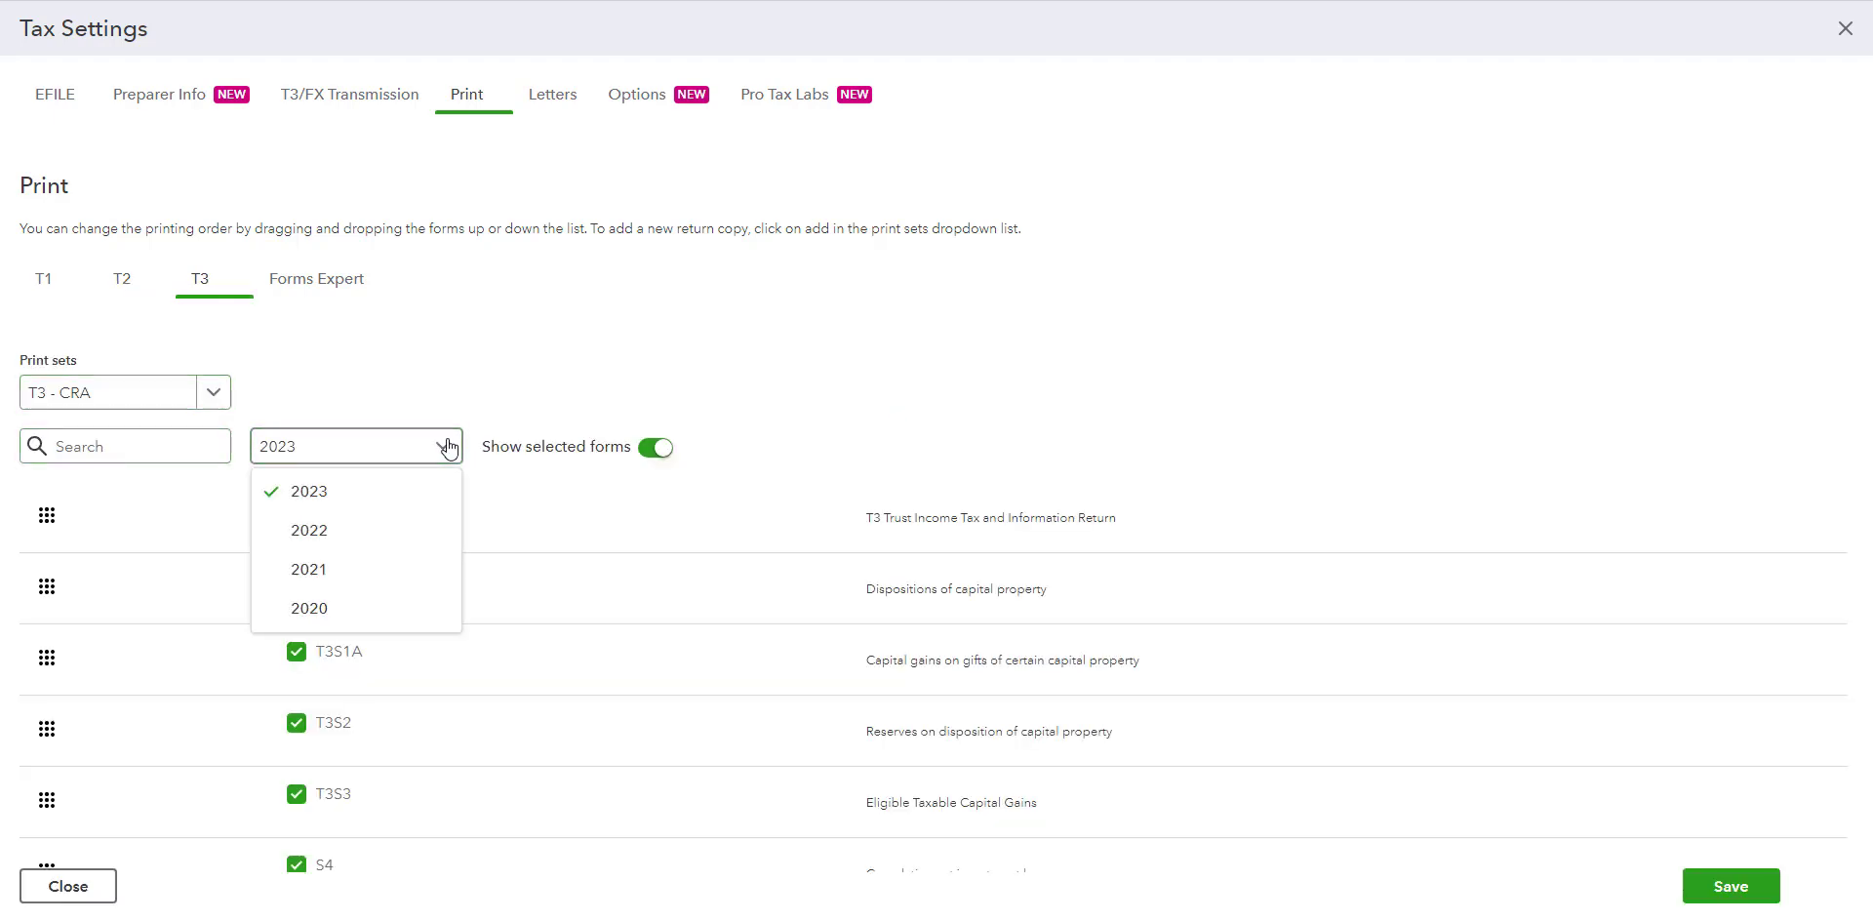
pyautogui.click(442, 446)
pyautogui.moveTo(49, 514)
pyautogui.mouseDown()
pyautogui.moveTo(56, 622)
pyautogui.moveTo(51, 509)
pyautogui.mouseUp()
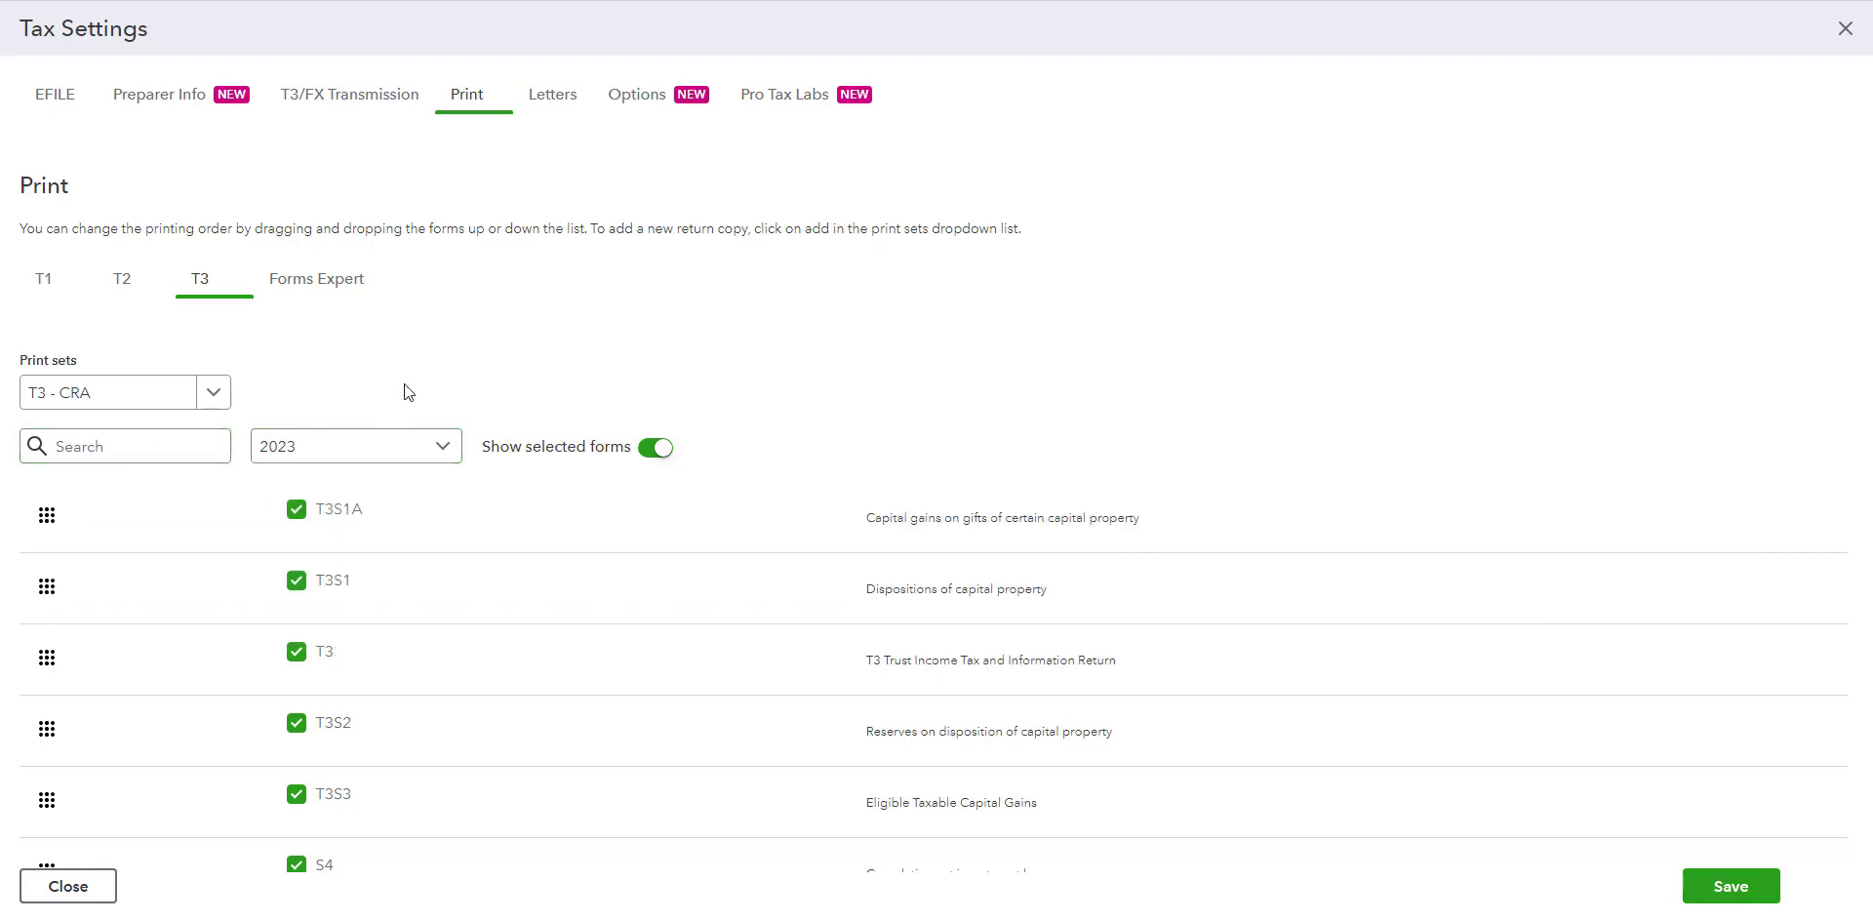
pyautogui.scroll(-4, 307, 522)
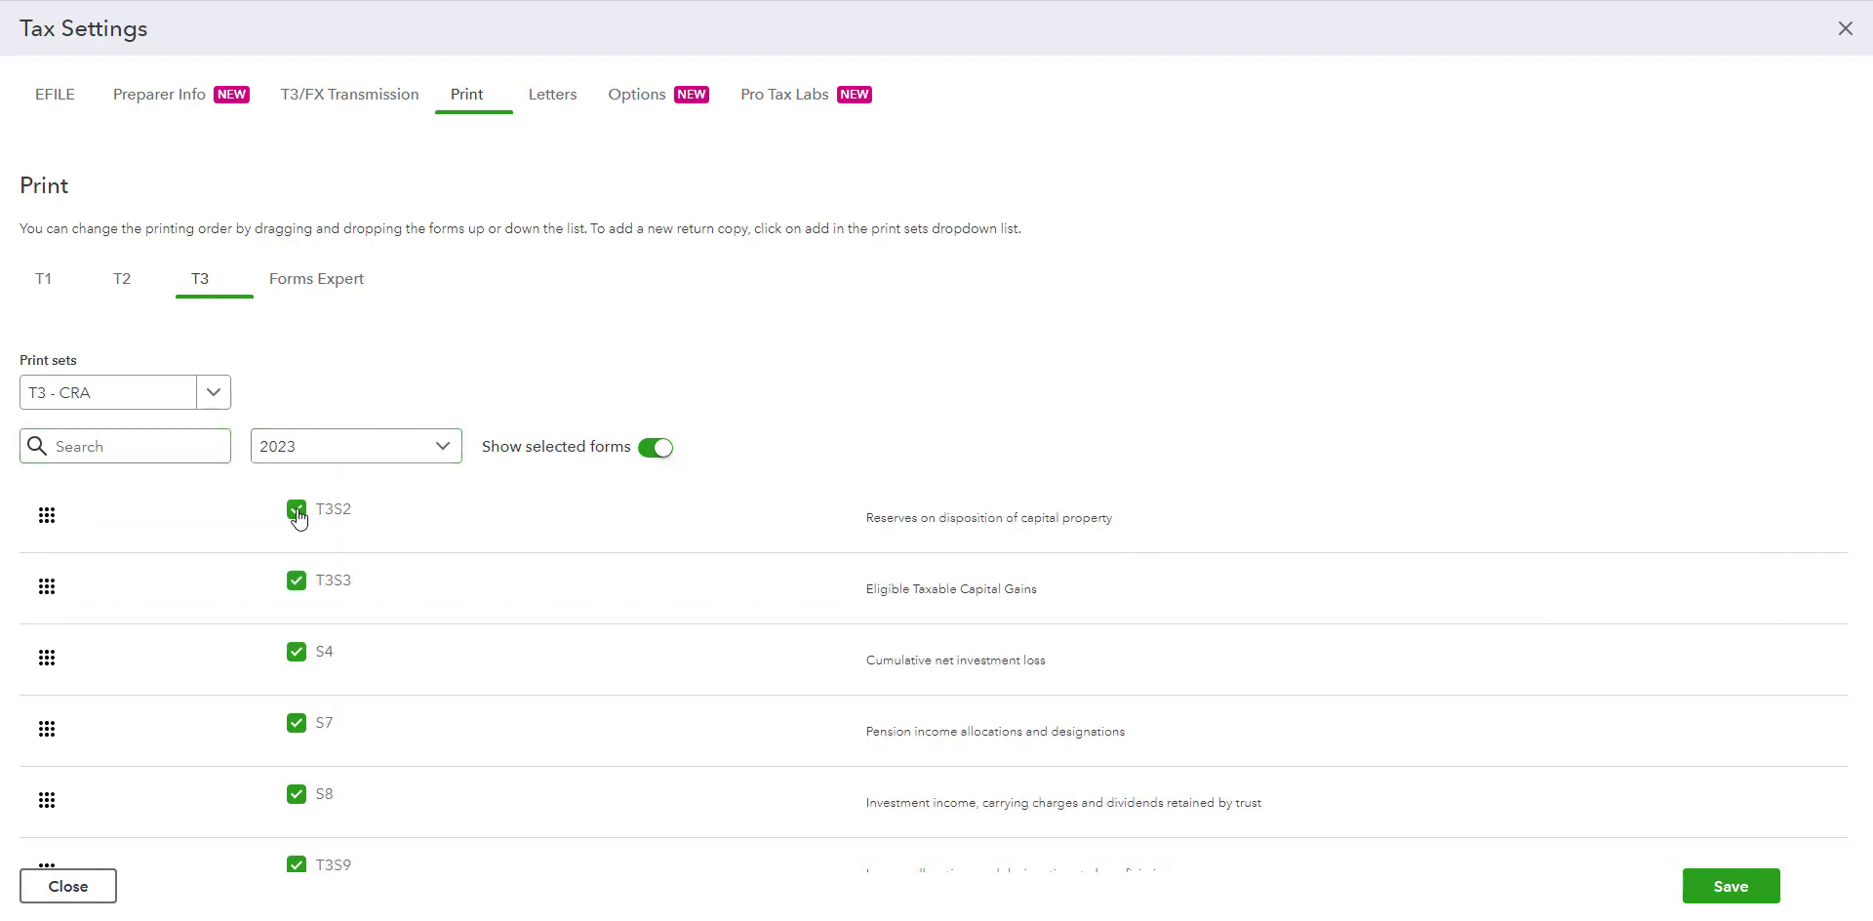
# Open the T1 client letter template in the Letters settings and examine its text and available variables.
pyautogui.click(553, 94)
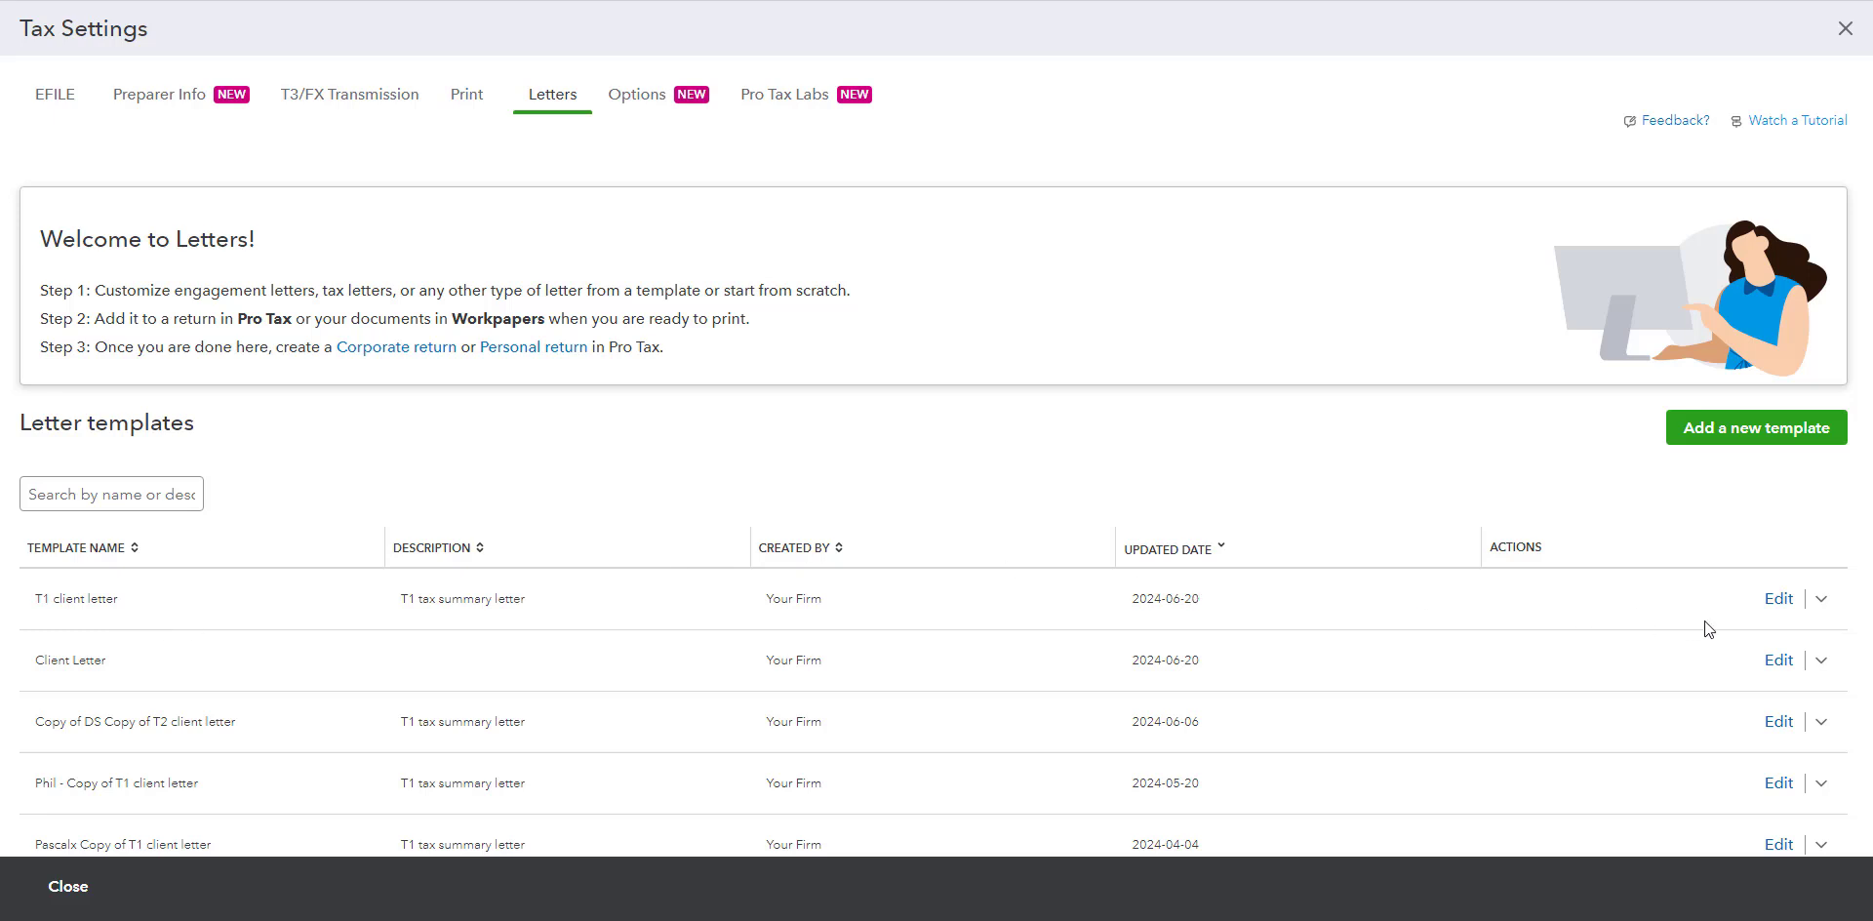
pyautogui.click(1777, 600)
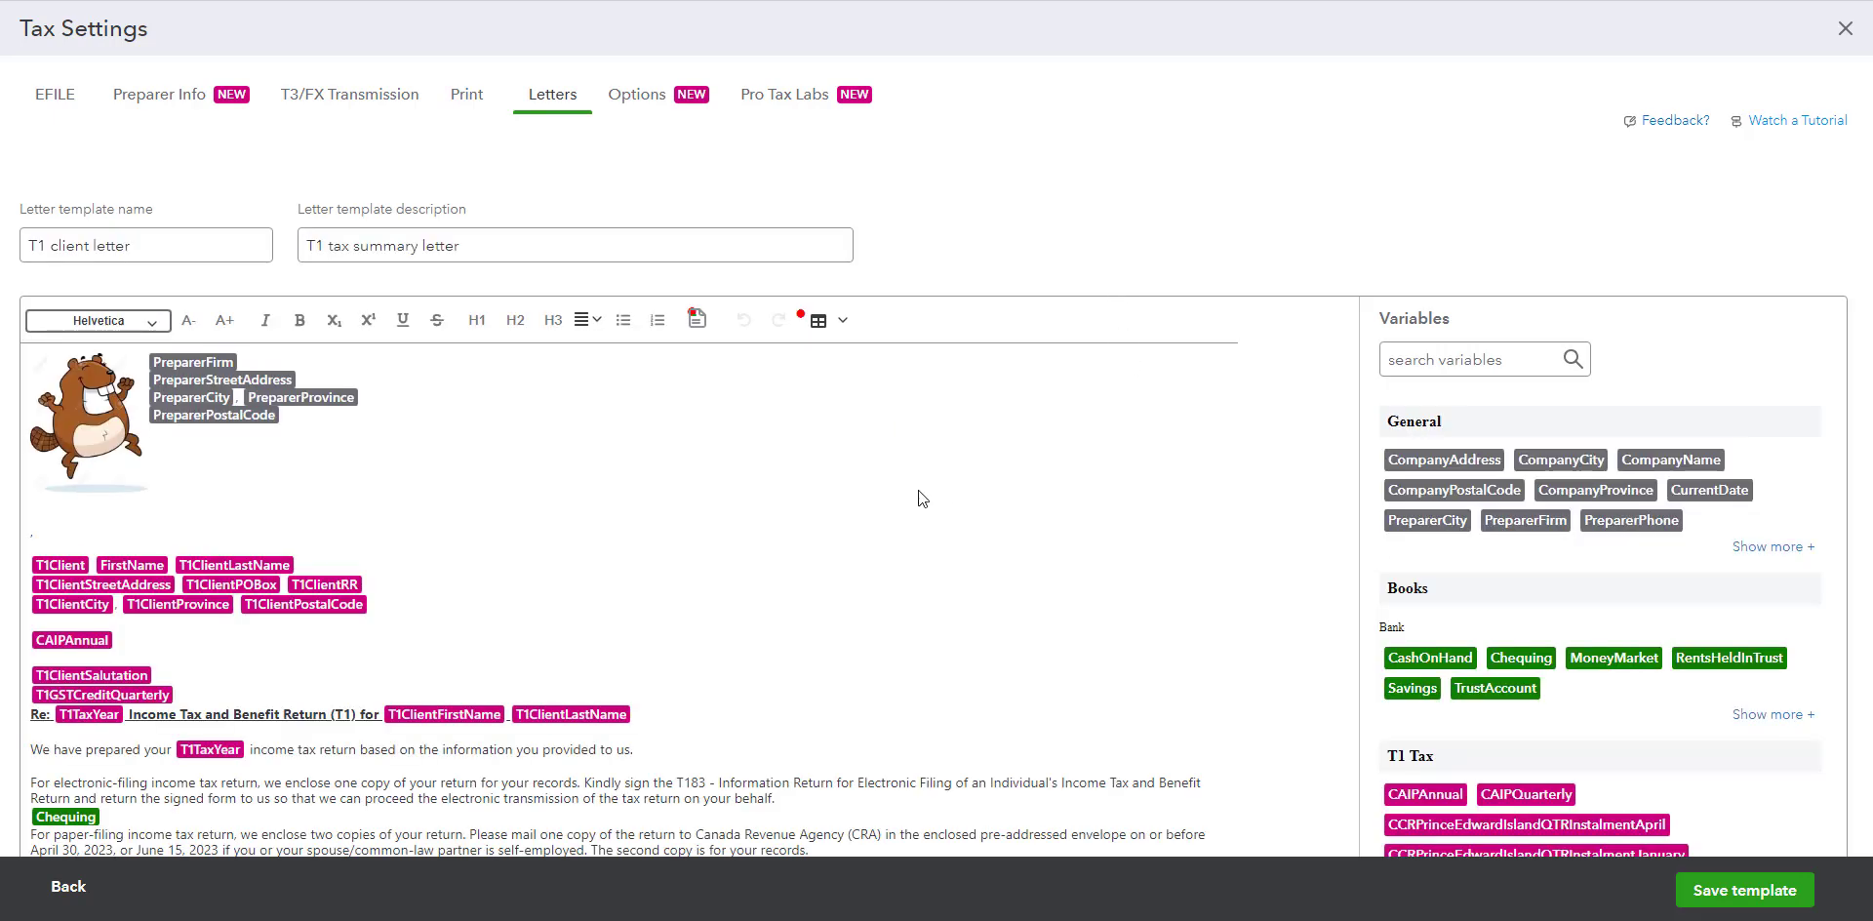
pyautogui.scroll(-1, 177, 546)
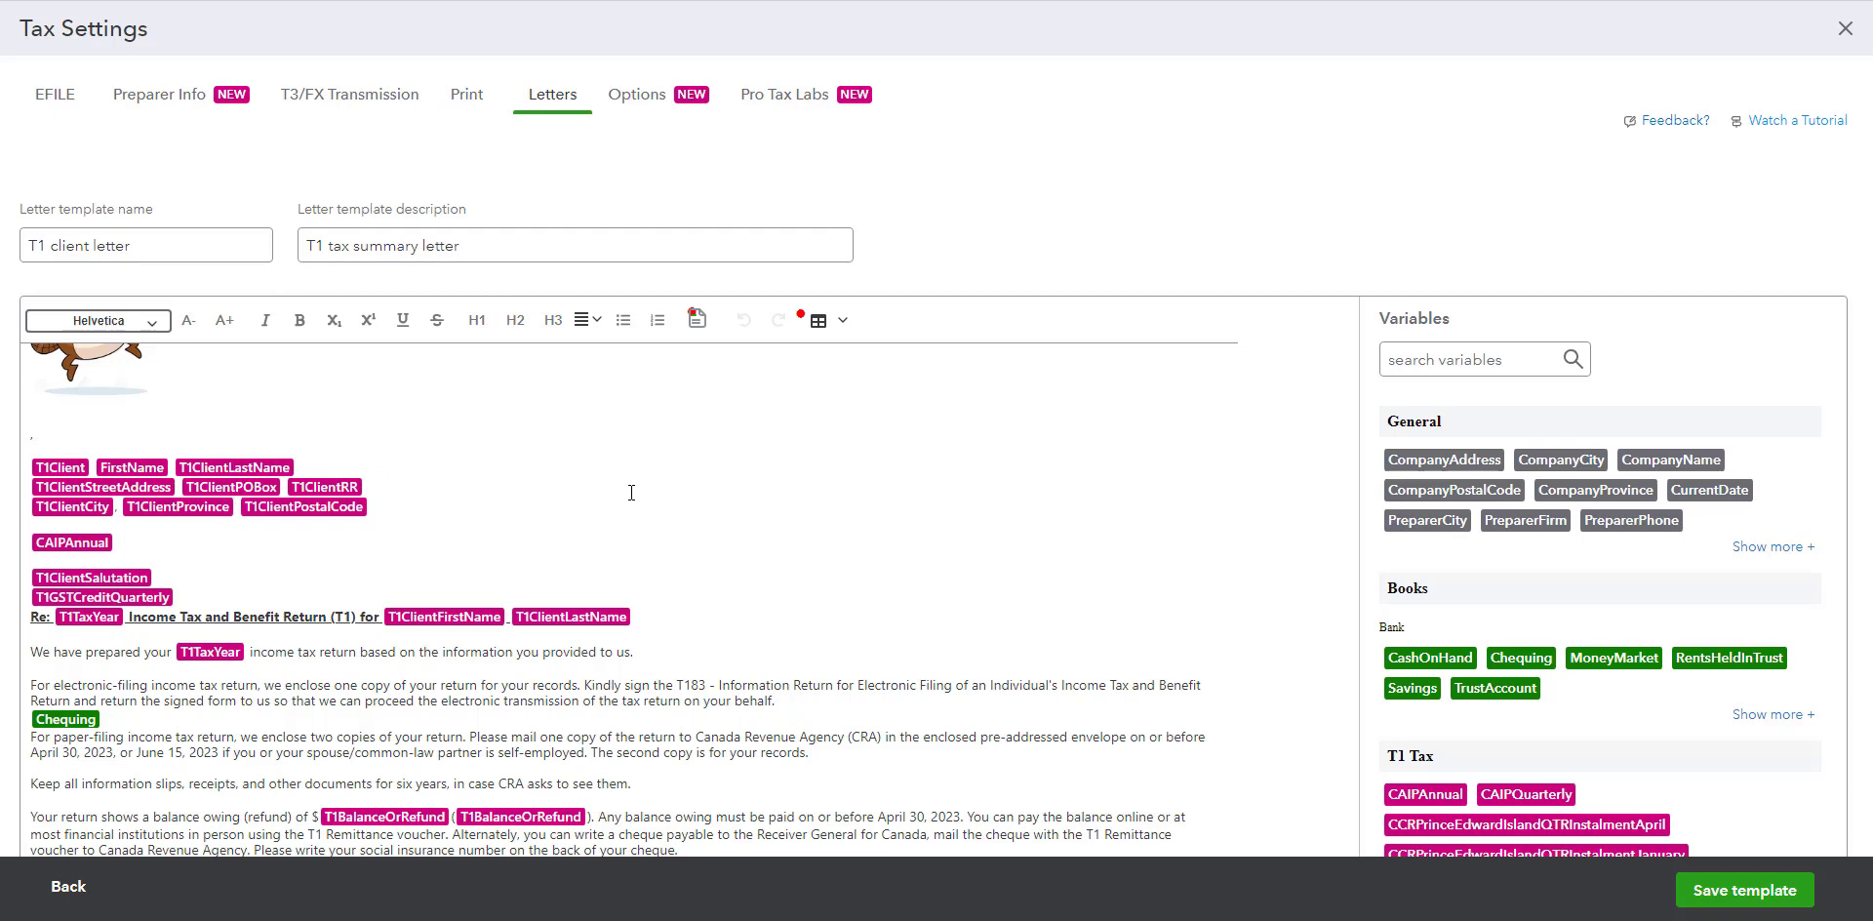
pyautogui.scroll(-1, 630, 493)
pyautogui.scroll(1, 711, 476)
pyautogui.scroll(-1, 683, 630)
pyautogui.scroll(-3, 683, 630)
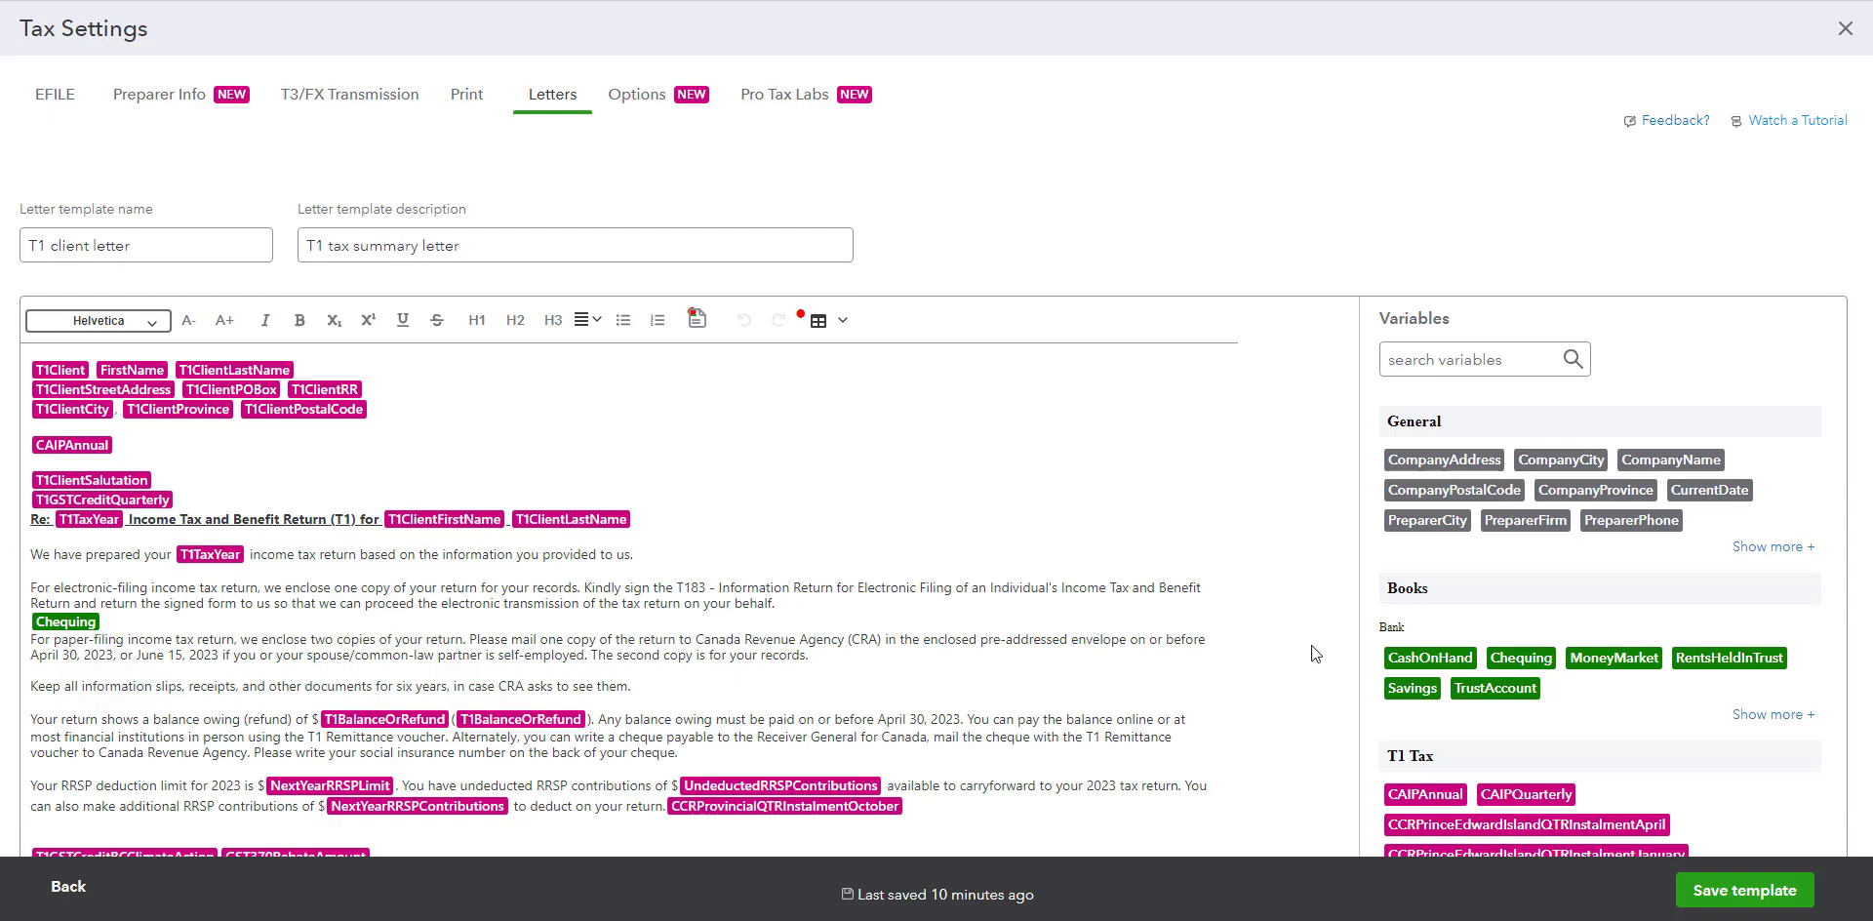
pyautogui.scroll(-3, 1582, 556)
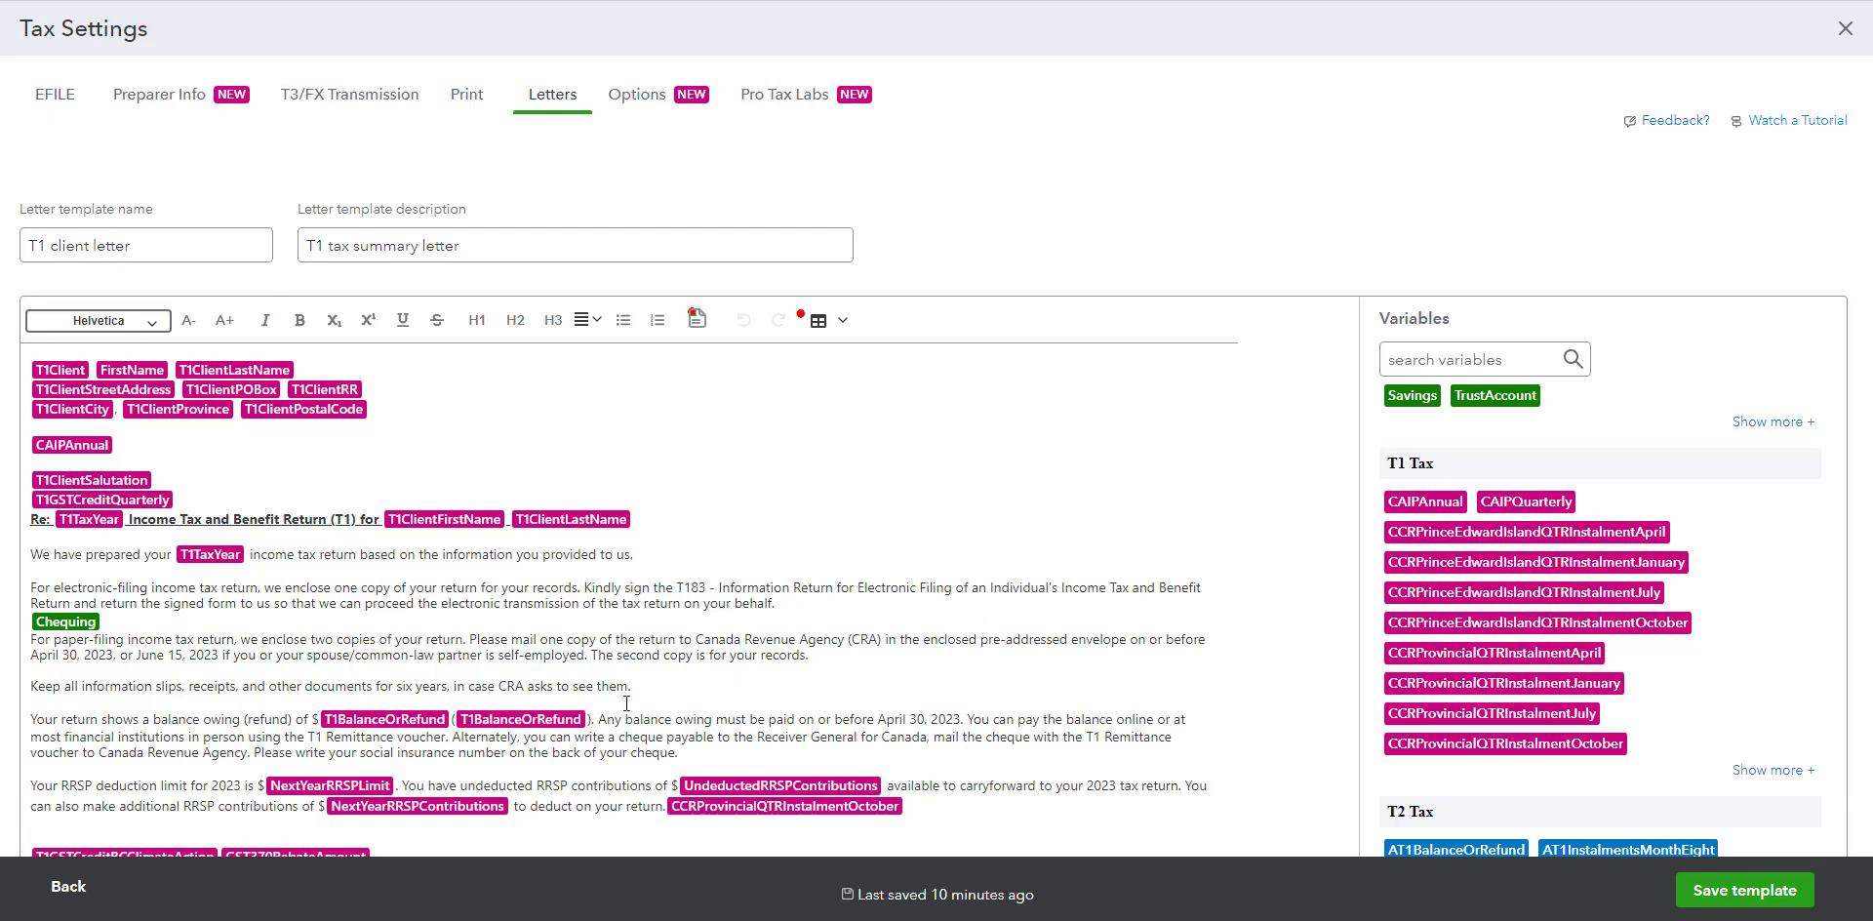
# Delete the paragraph about the balance owing or refund and payment methods from the T1 client letter.
pyautogui.scroll(-1, 487, 698)
pyautogui.moveTo(723, 688); pyautogui.dragTo(22, 651)
pyautogui.press('BackSpace')
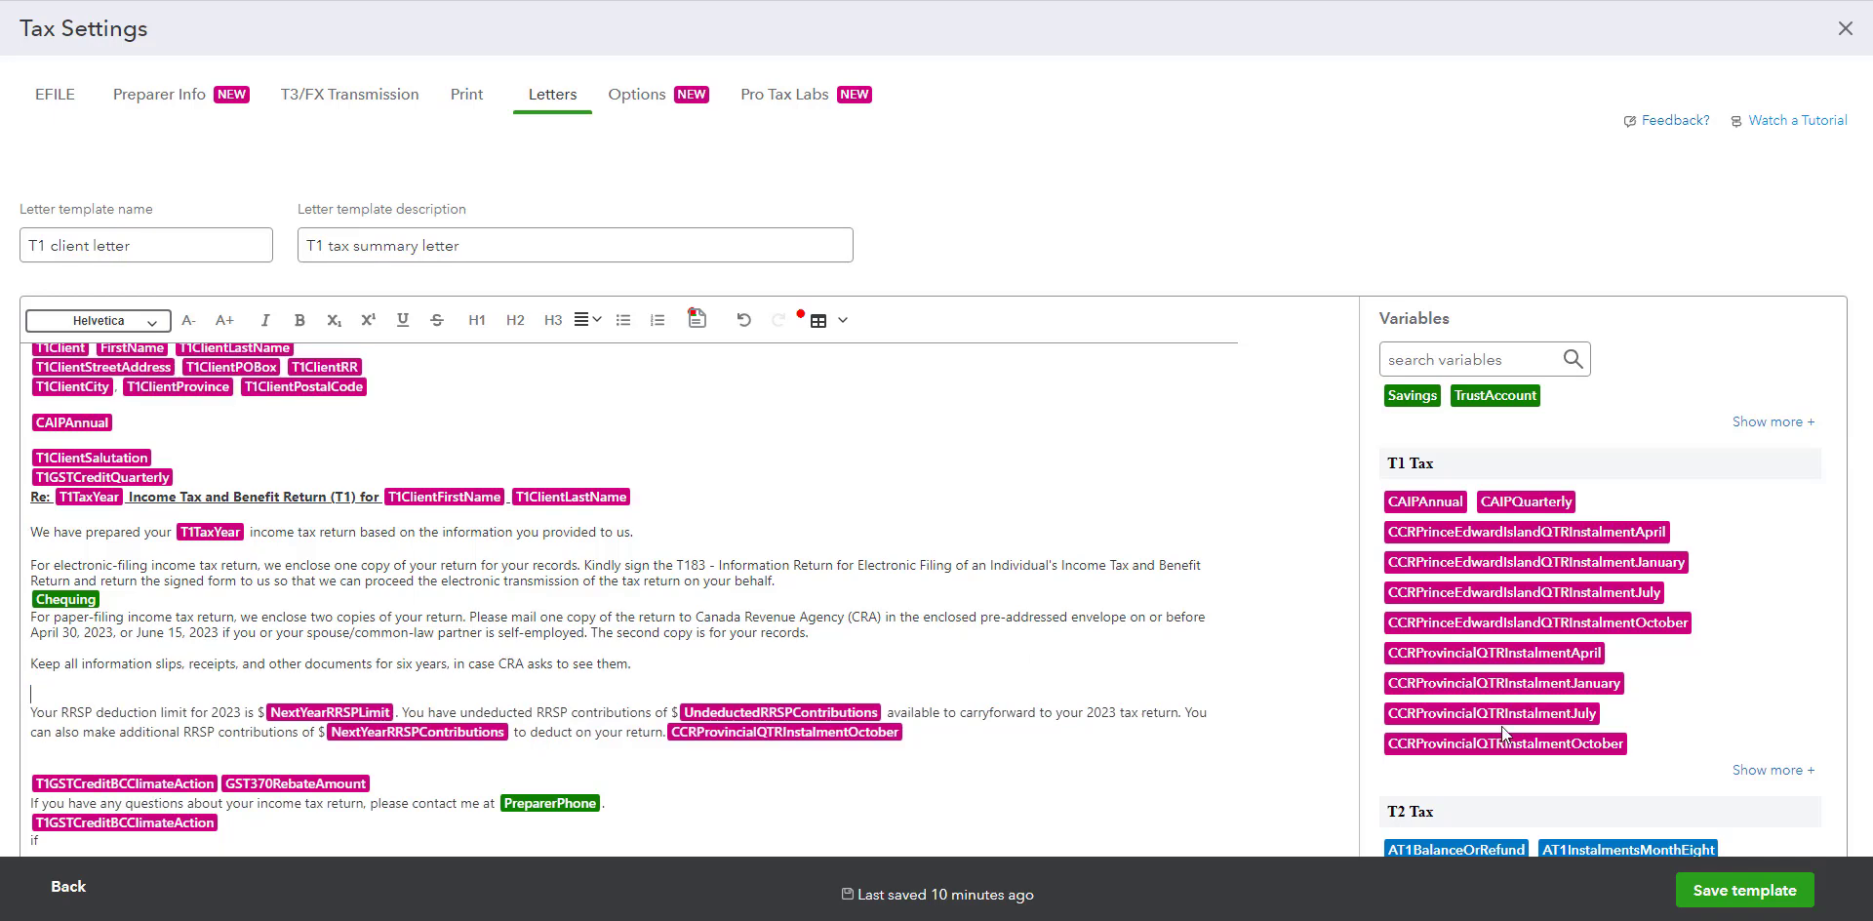
# Insert the RentsHeldInTrust variable on the blank line above the RRSP deduction limit paragraph.
pyautogui.scroll(-1, 1520, 677)
pyautogui.scroll(-3, 1515, 687)
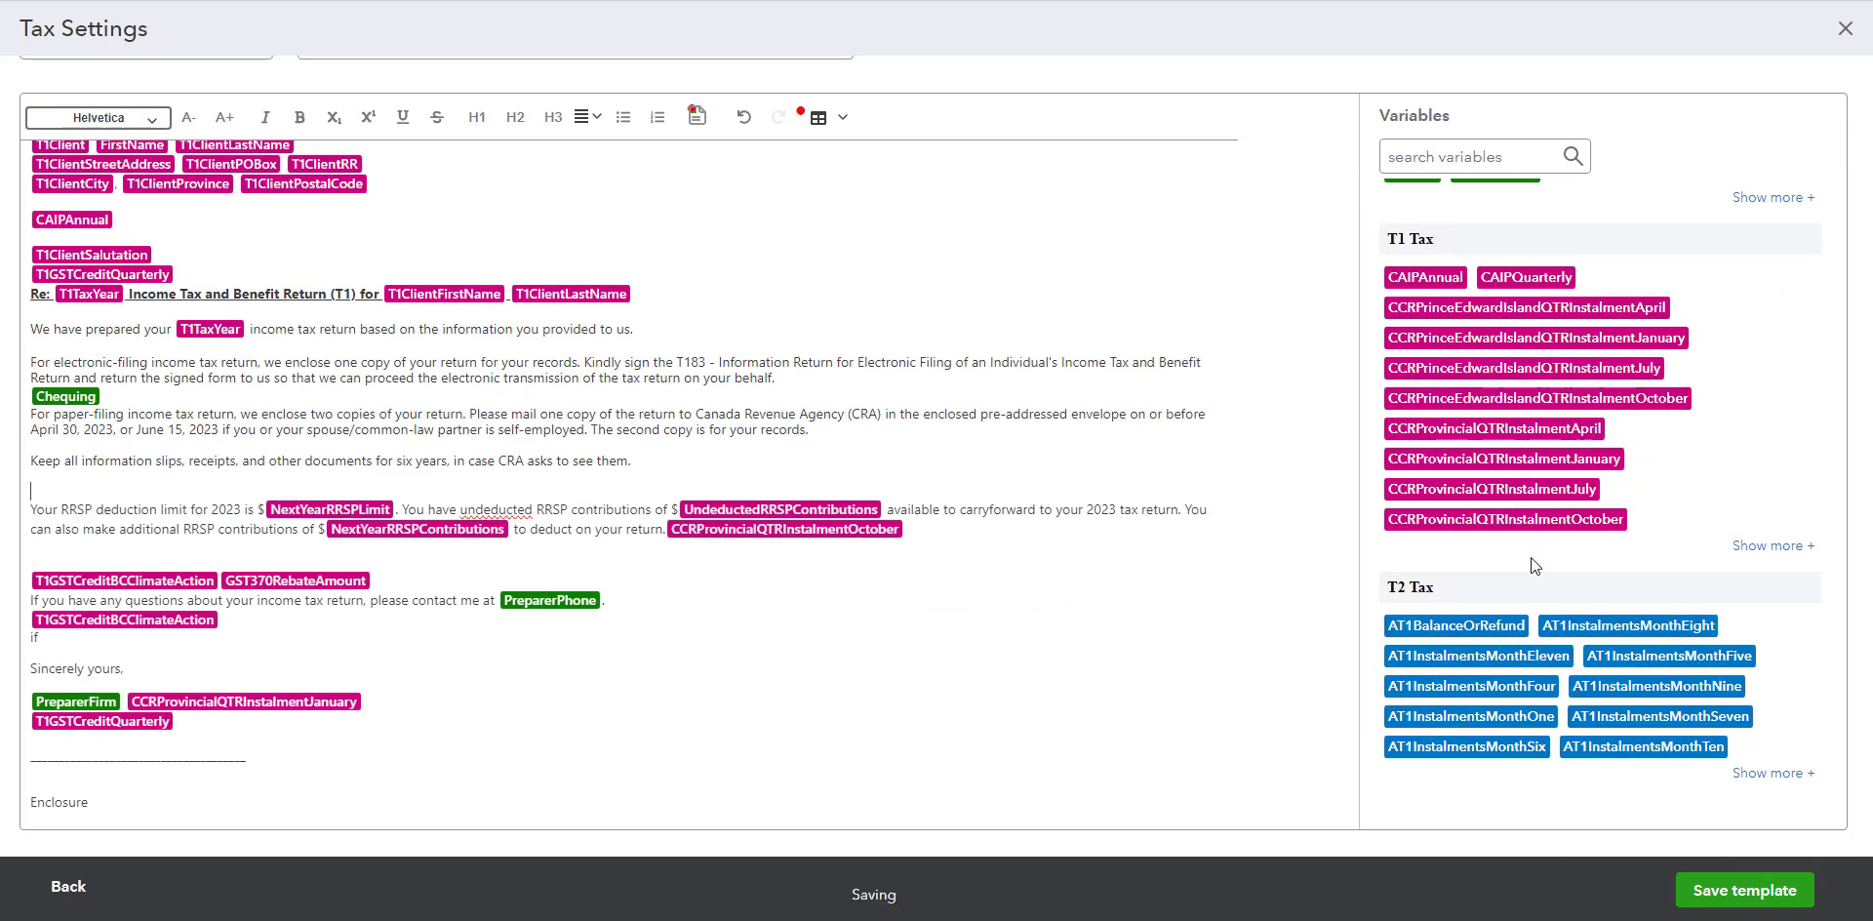
pyautogui.scroll(3, 1531, 558)
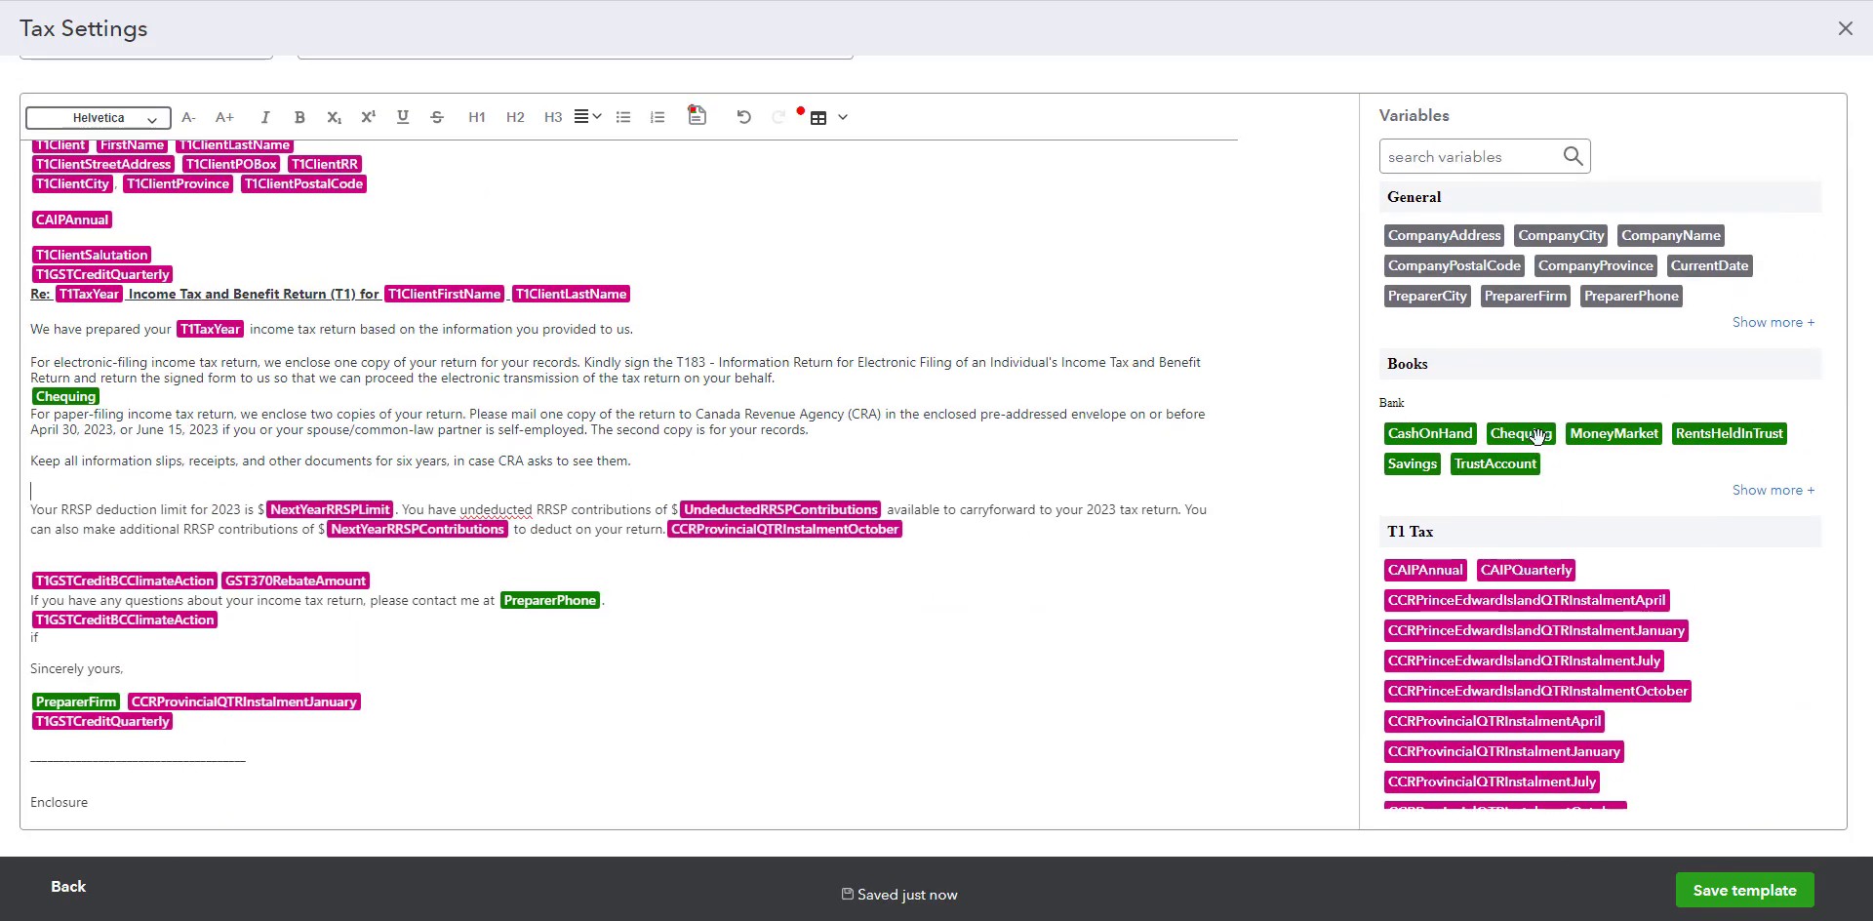
pyautogui.moveTo(1701, 437); pyautogui.dragTo(78, 486)
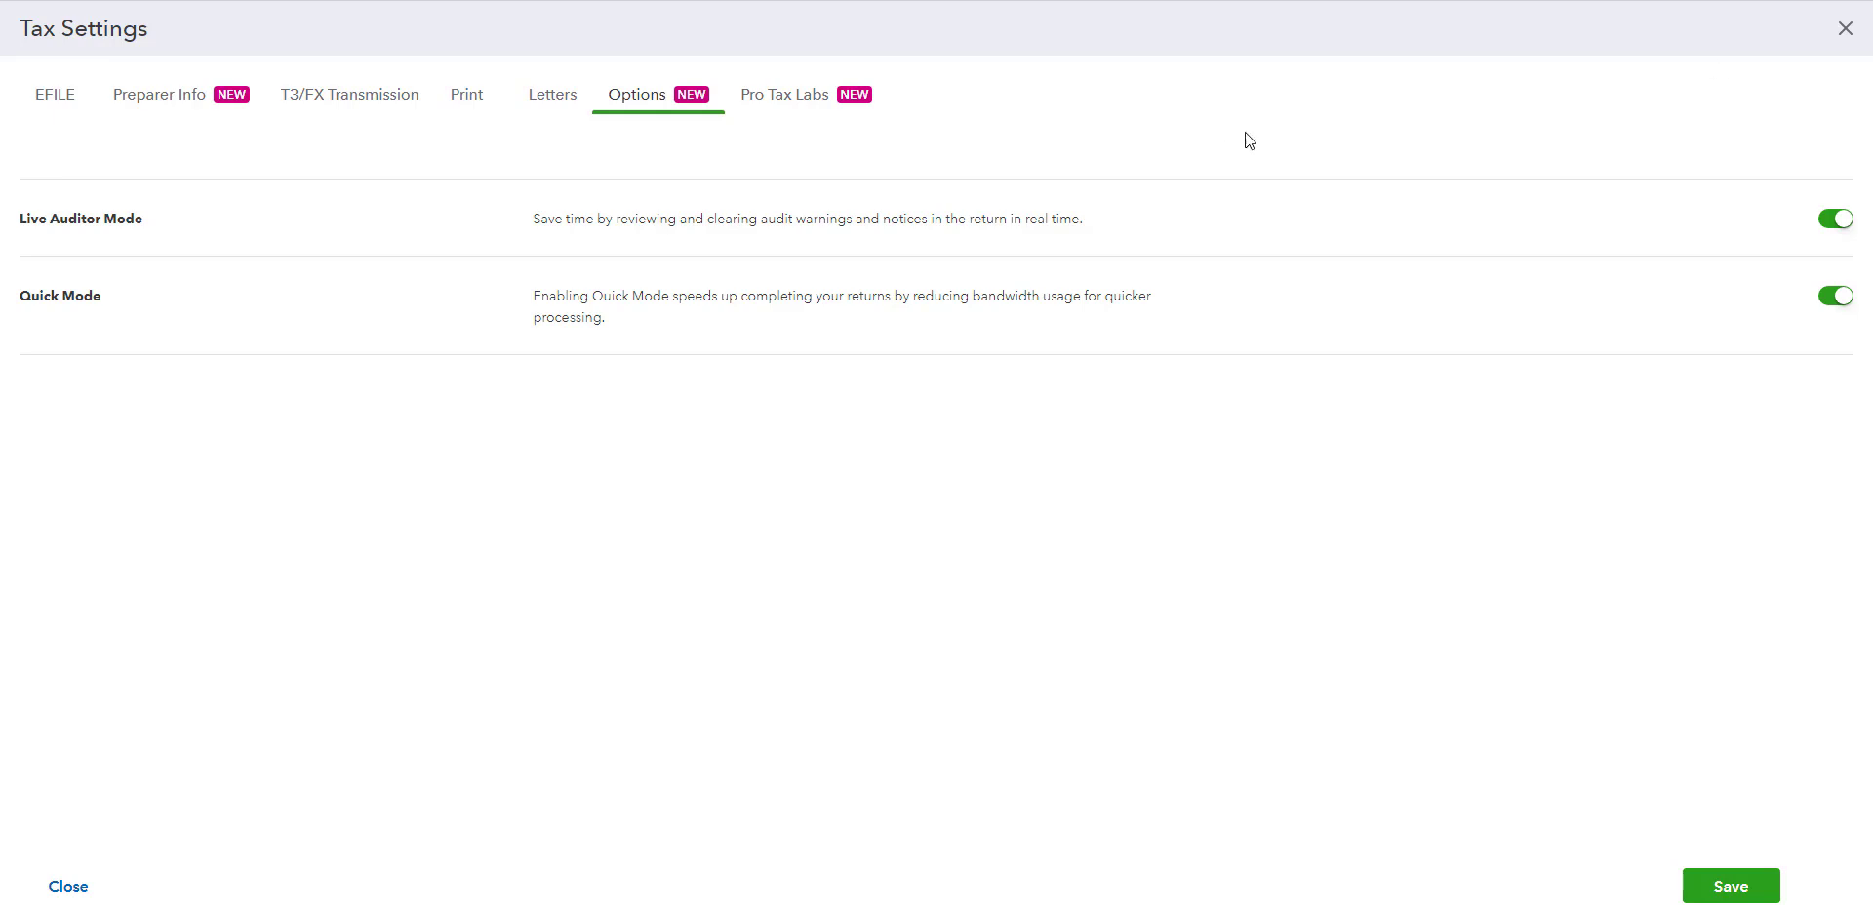
# Review the Live Auditor Mode, Quick Mode and Pro Tax Labs settings, and save the tax settings.
pyautogui.moveTo(1831, 232)
pyautogui.click(818, 102)
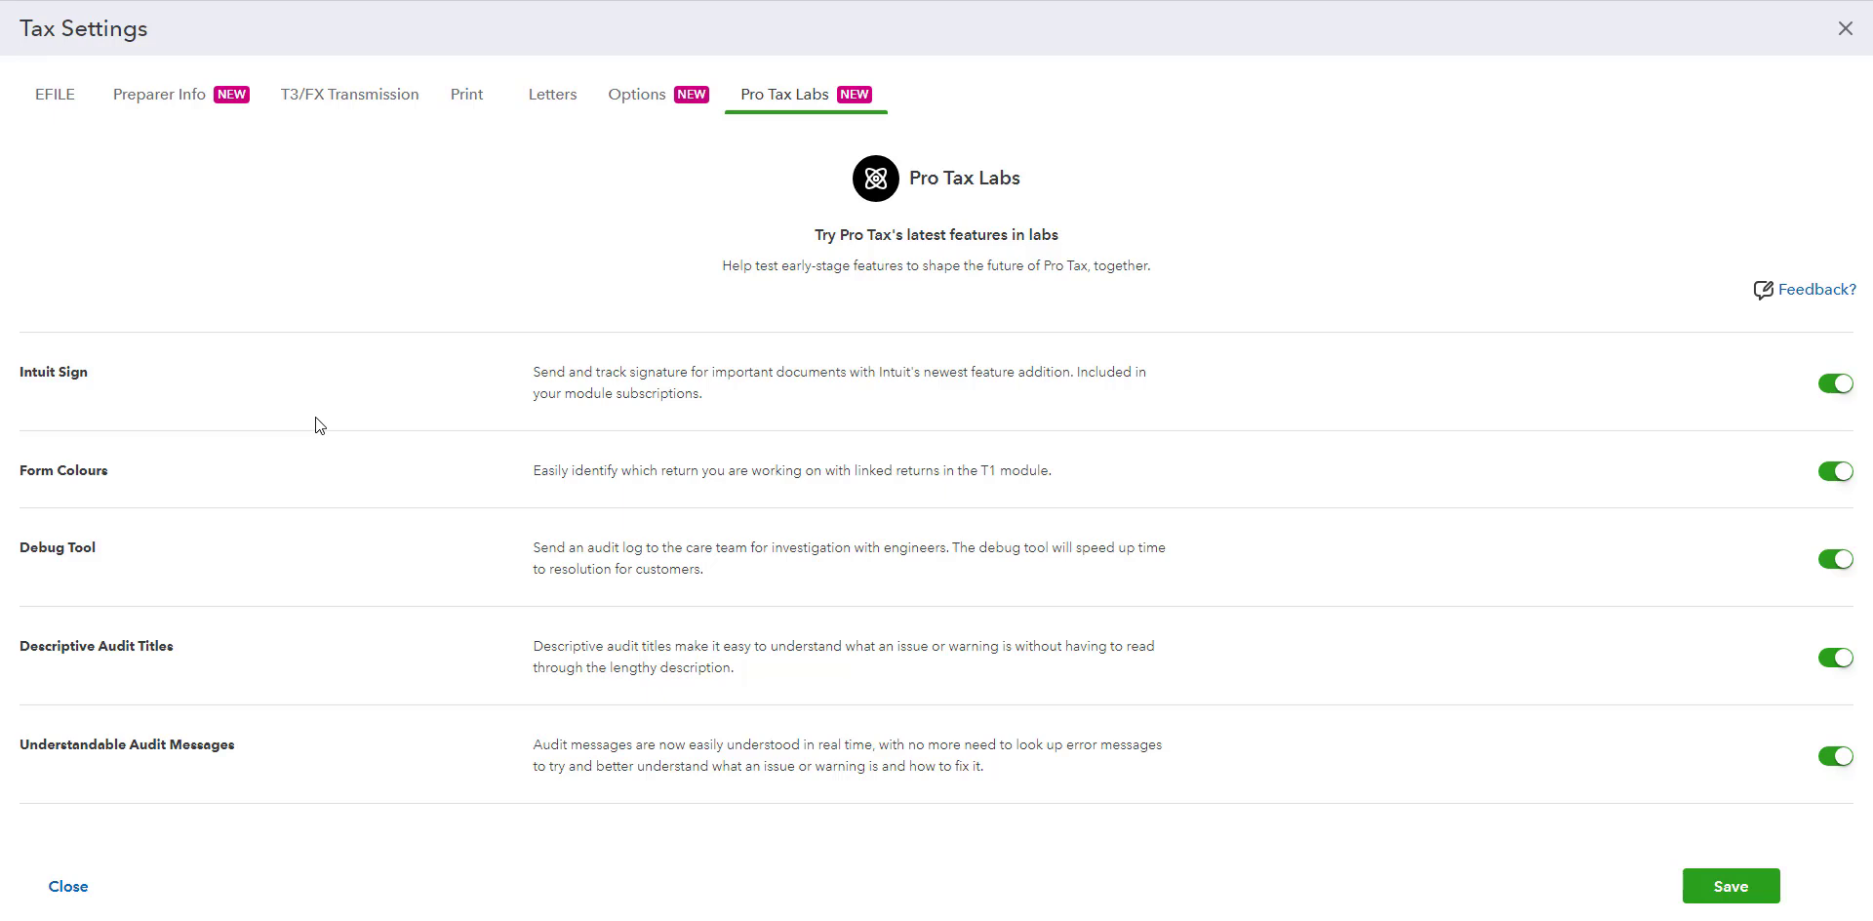
pyautogui.click(1732, 887)
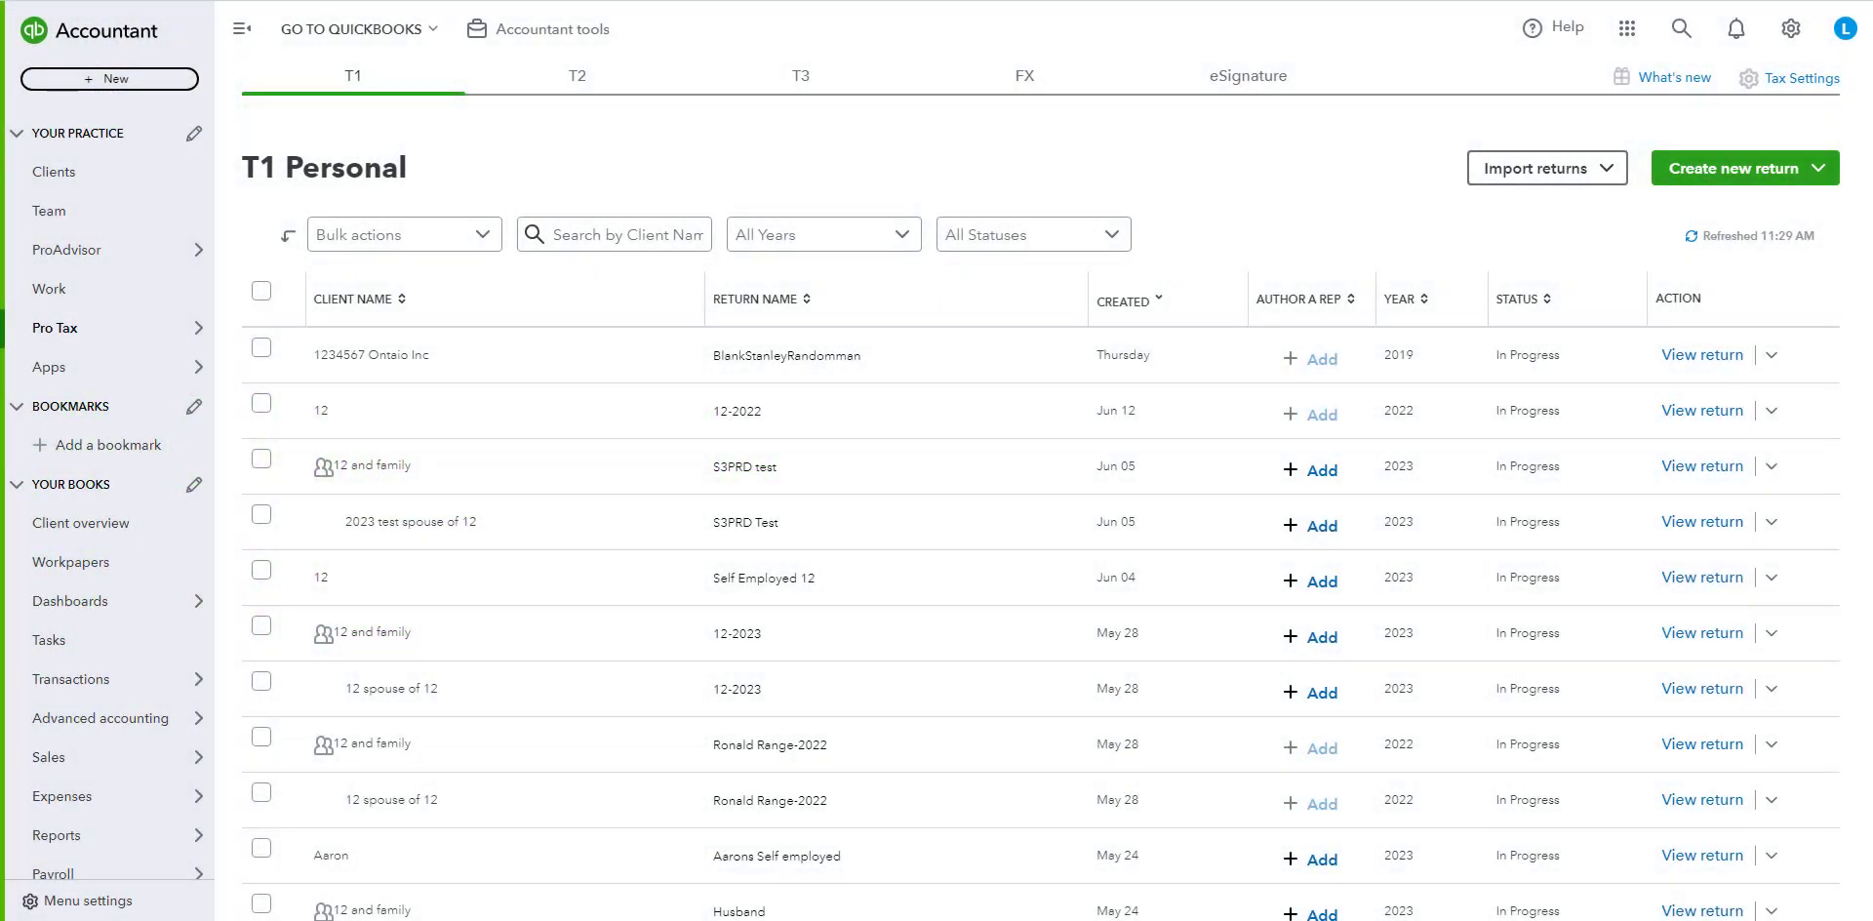
# Start a T1 import from ProFile, upload the 74 KB .23T return file and proceed to client matching.
pyautogui.click(1612, 174)
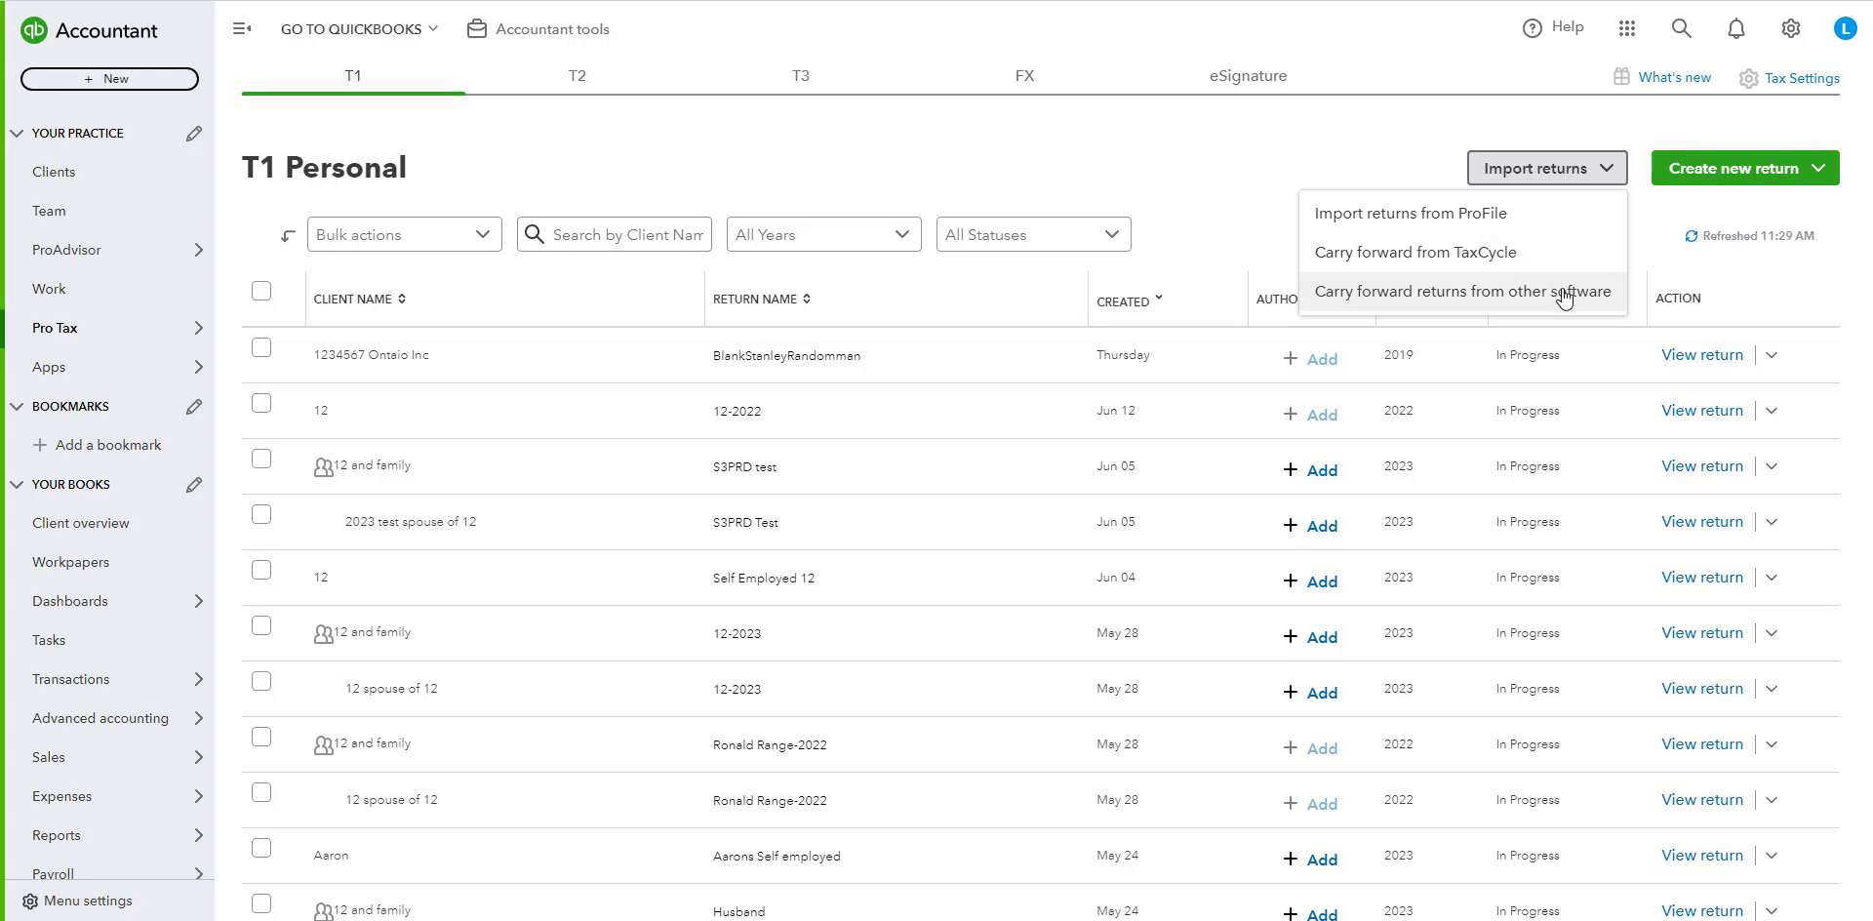
pyautogui.click(1525, 226)
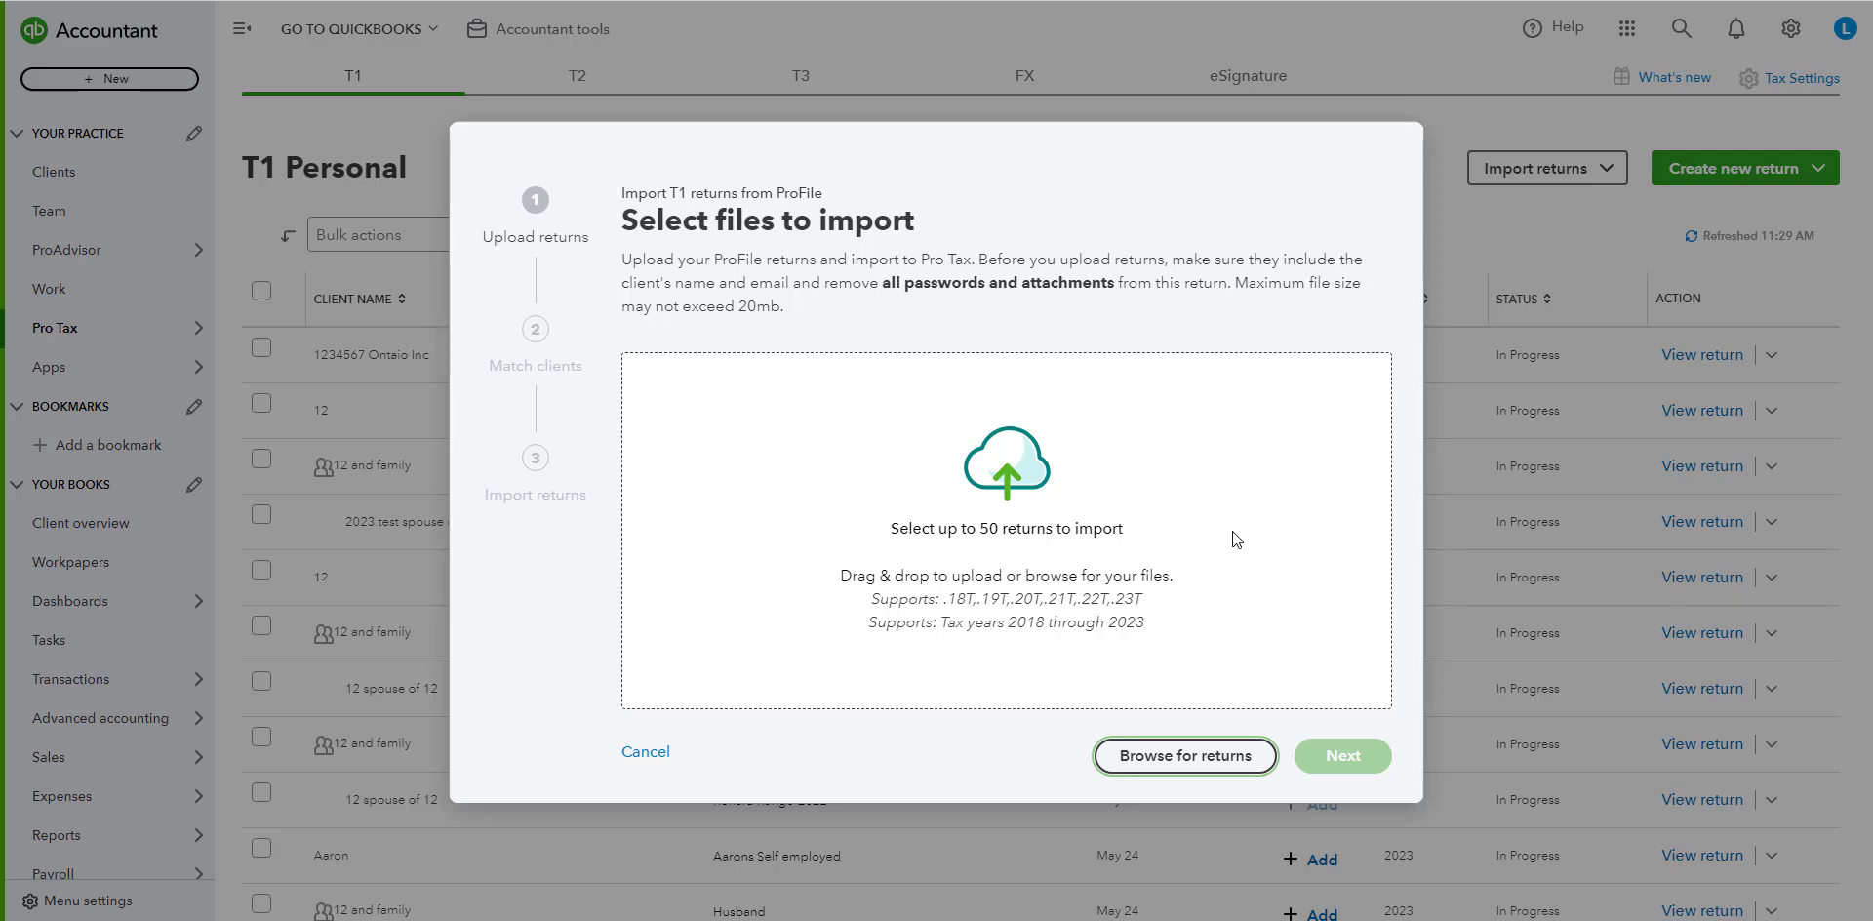
pyautogui.click(1181, 759)
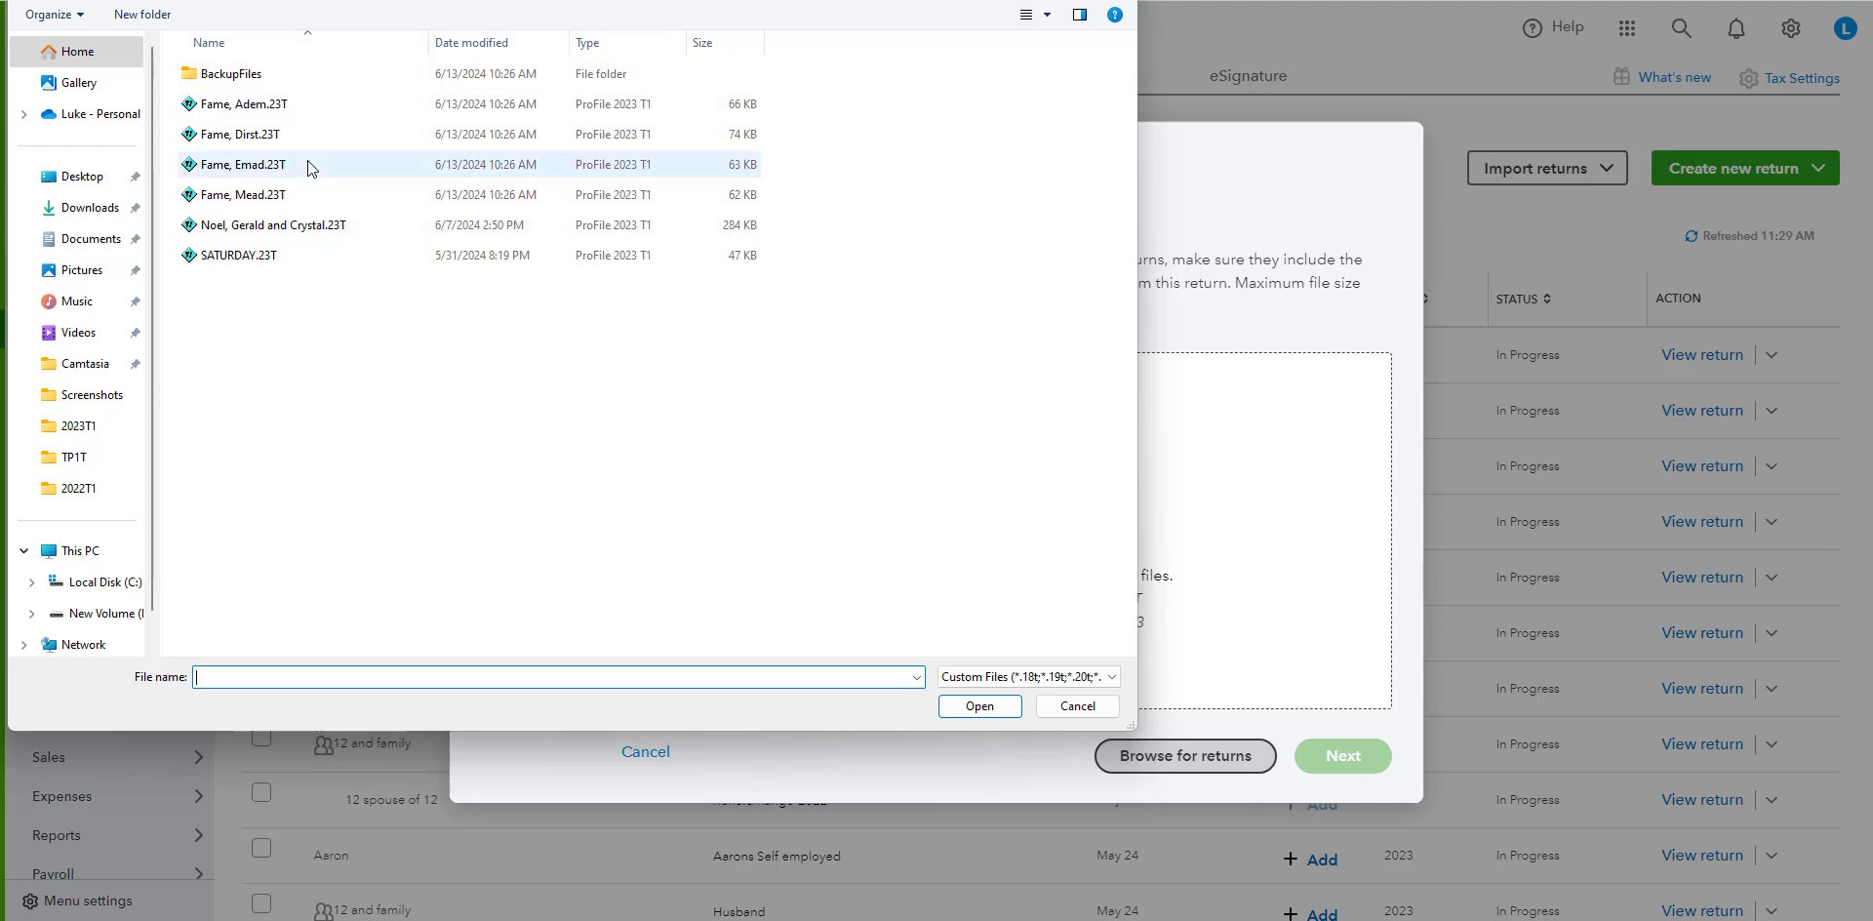
pyautogui.doubleClick(322, 134)
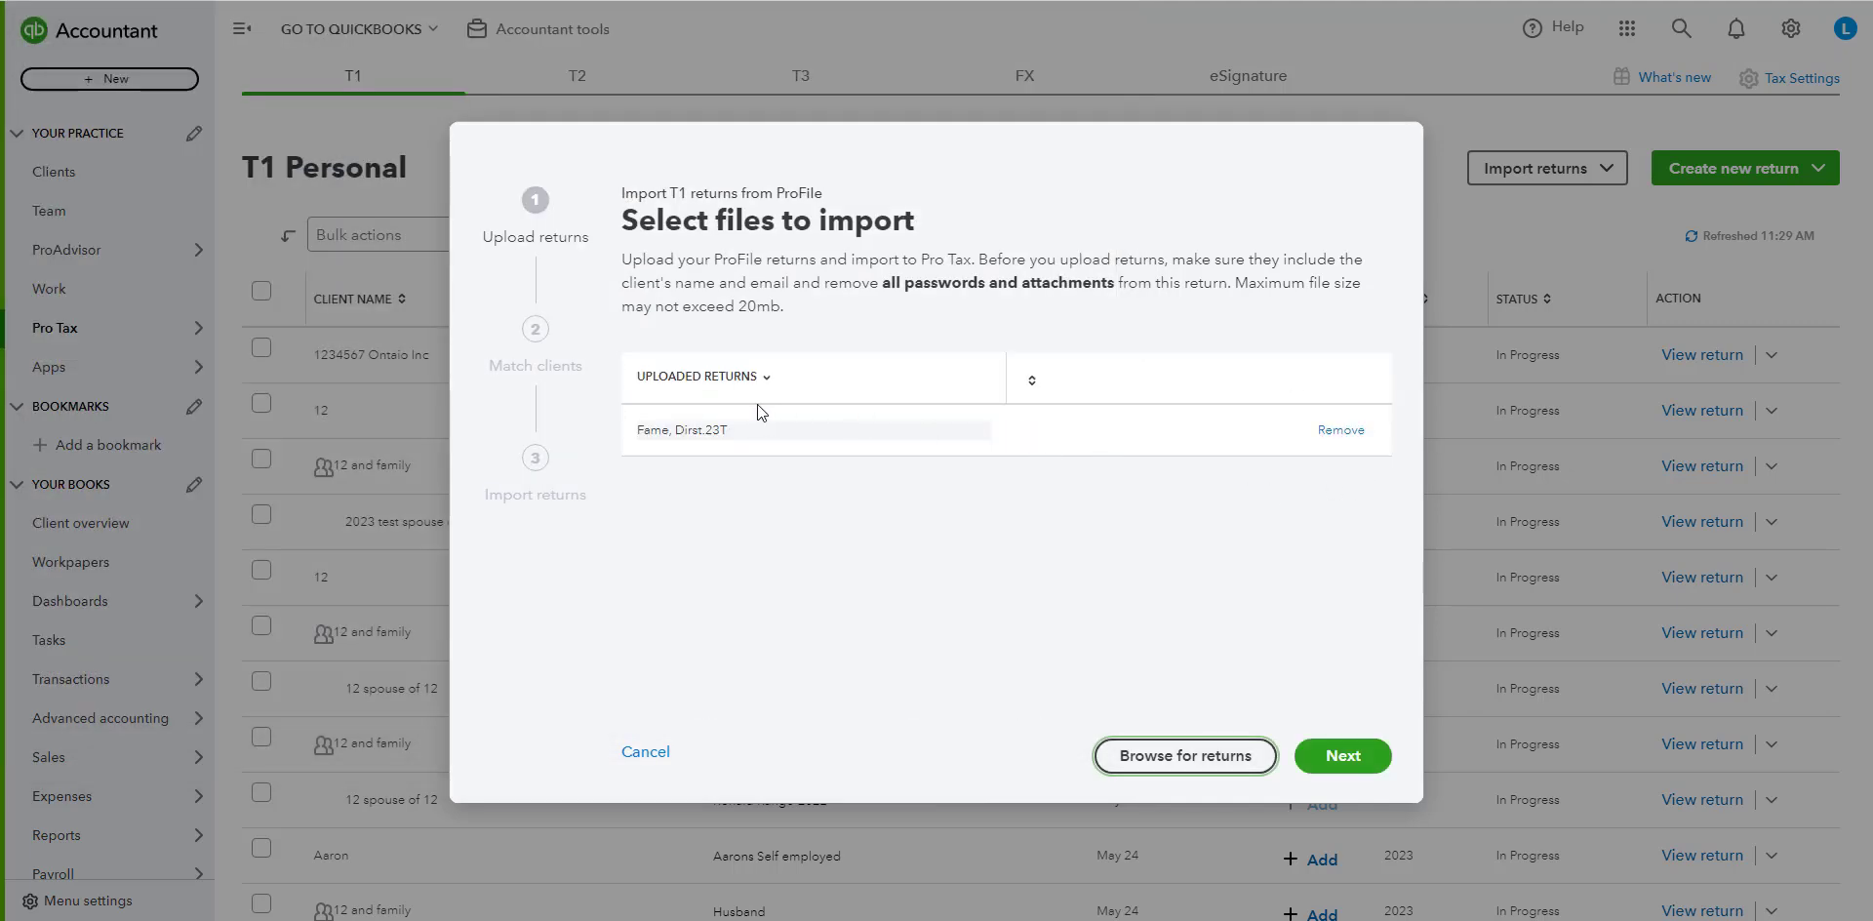
pyautogui.click(1339, 763)
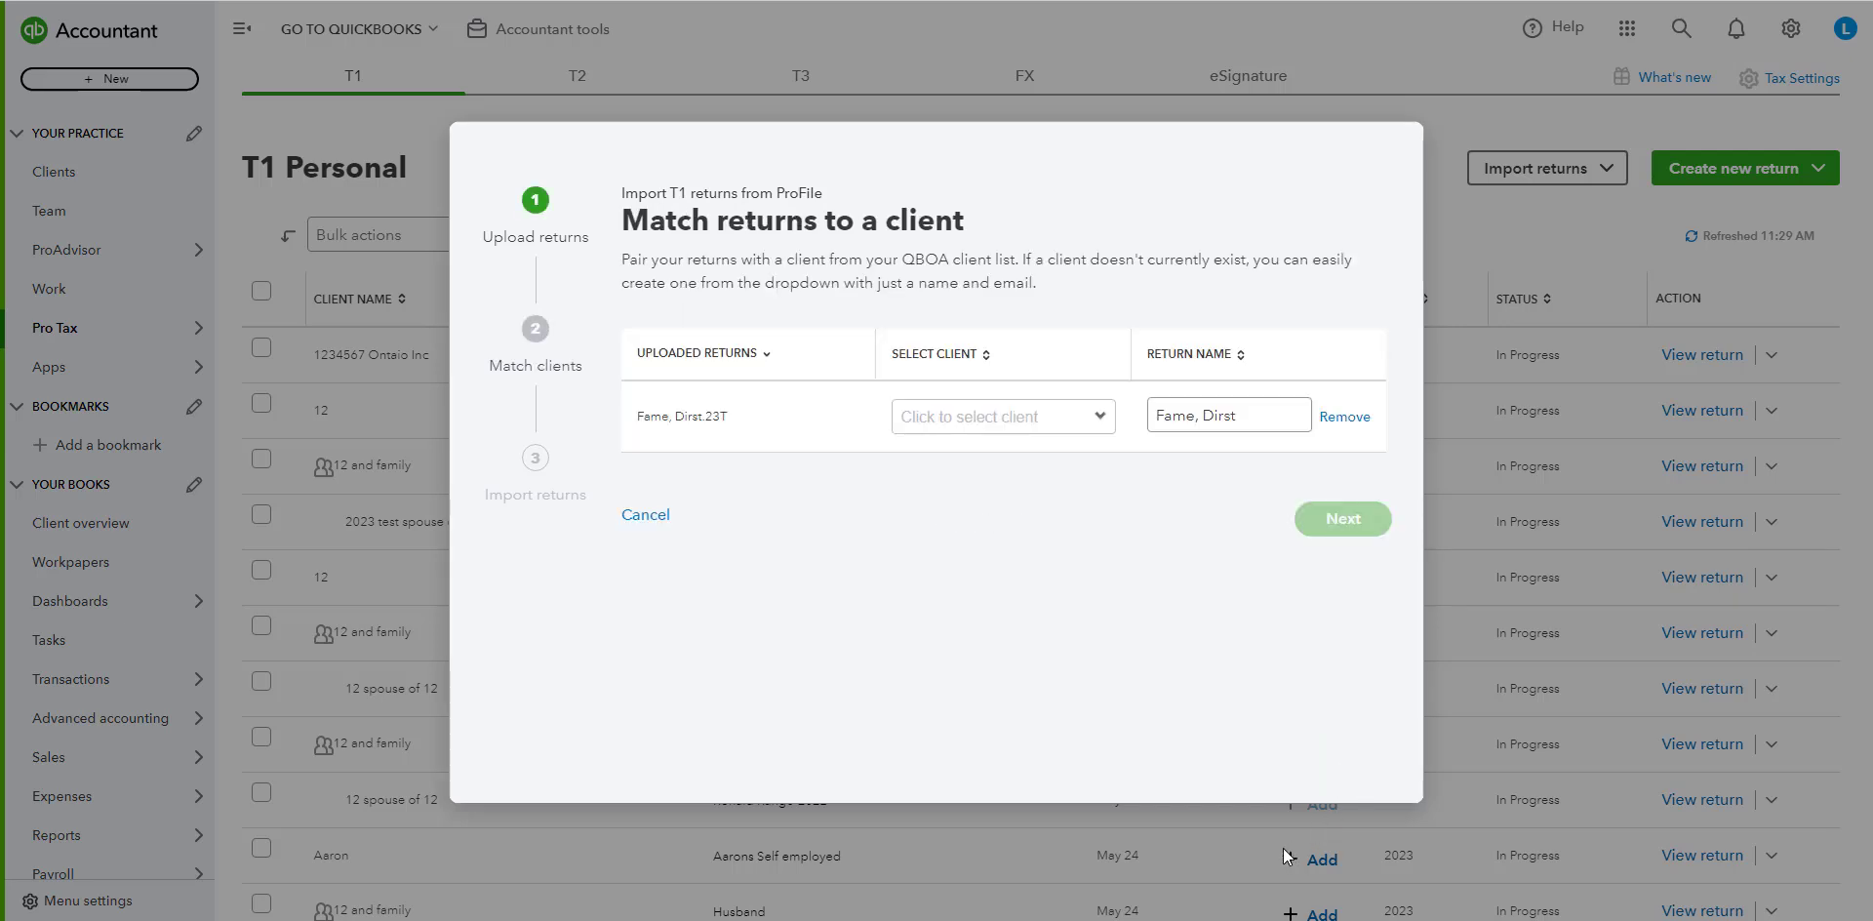
# Match the uploaded return to client 12, import it and go back to the T1 returns list.
pyautogui.click(1087, 414)
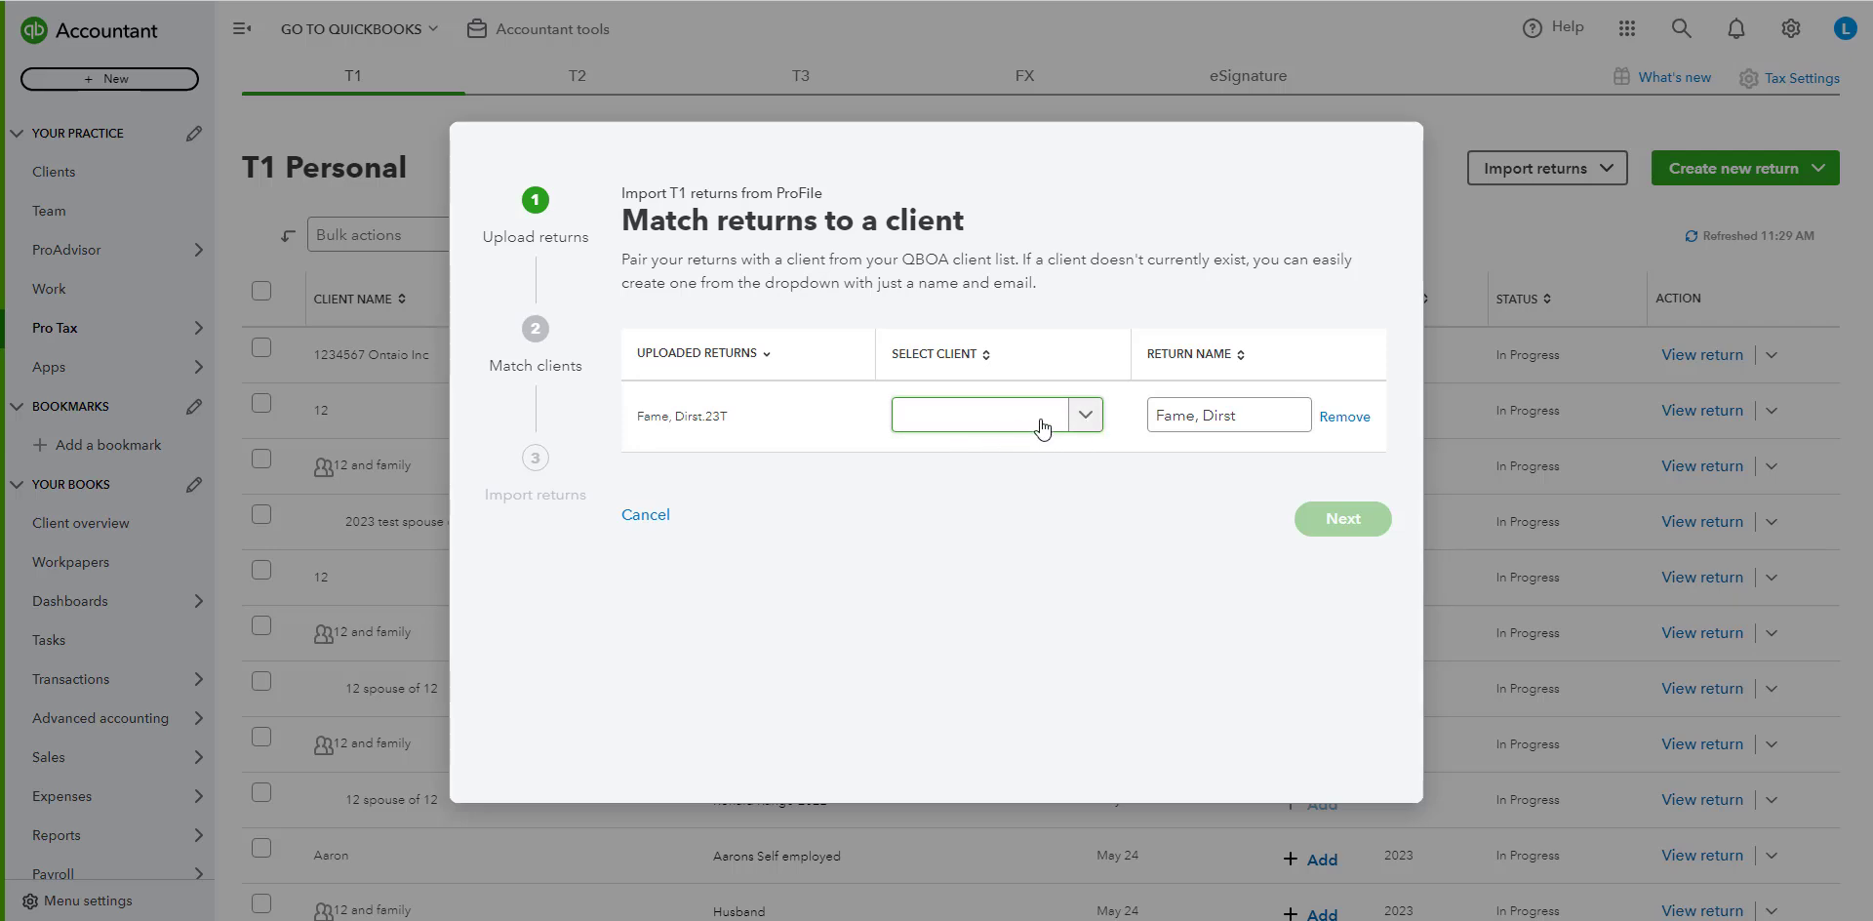
pyautogui.click(1088, 420)
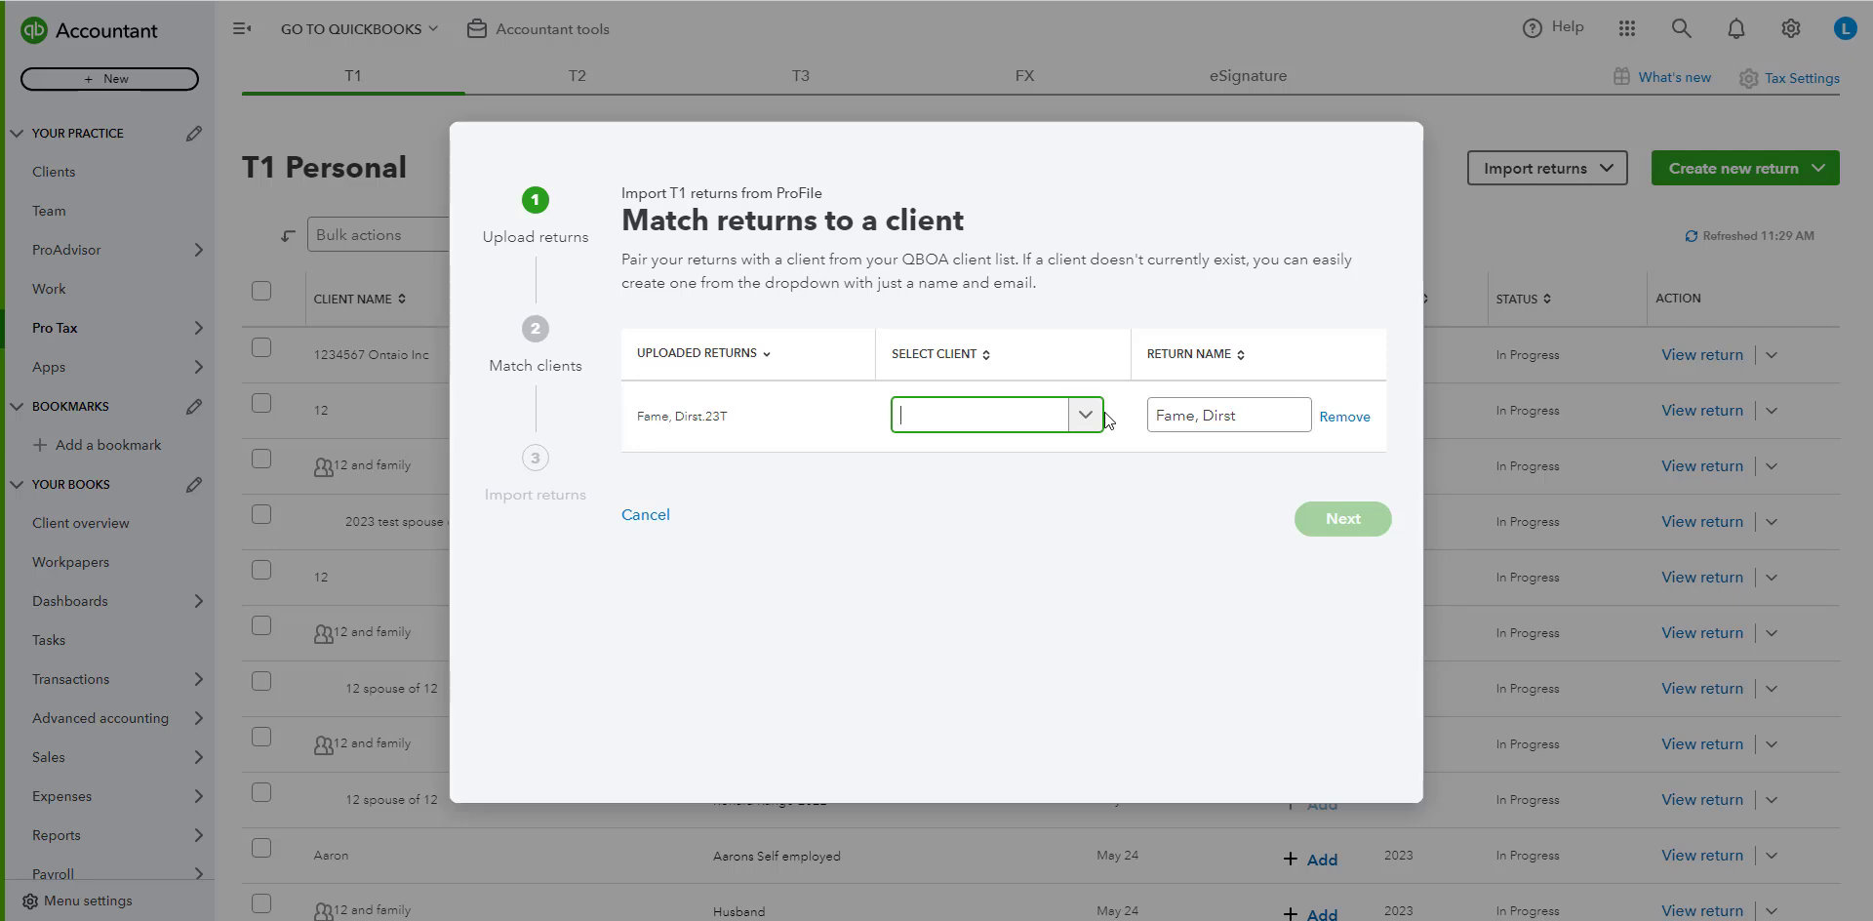
pyautogui.click(1062, 414)
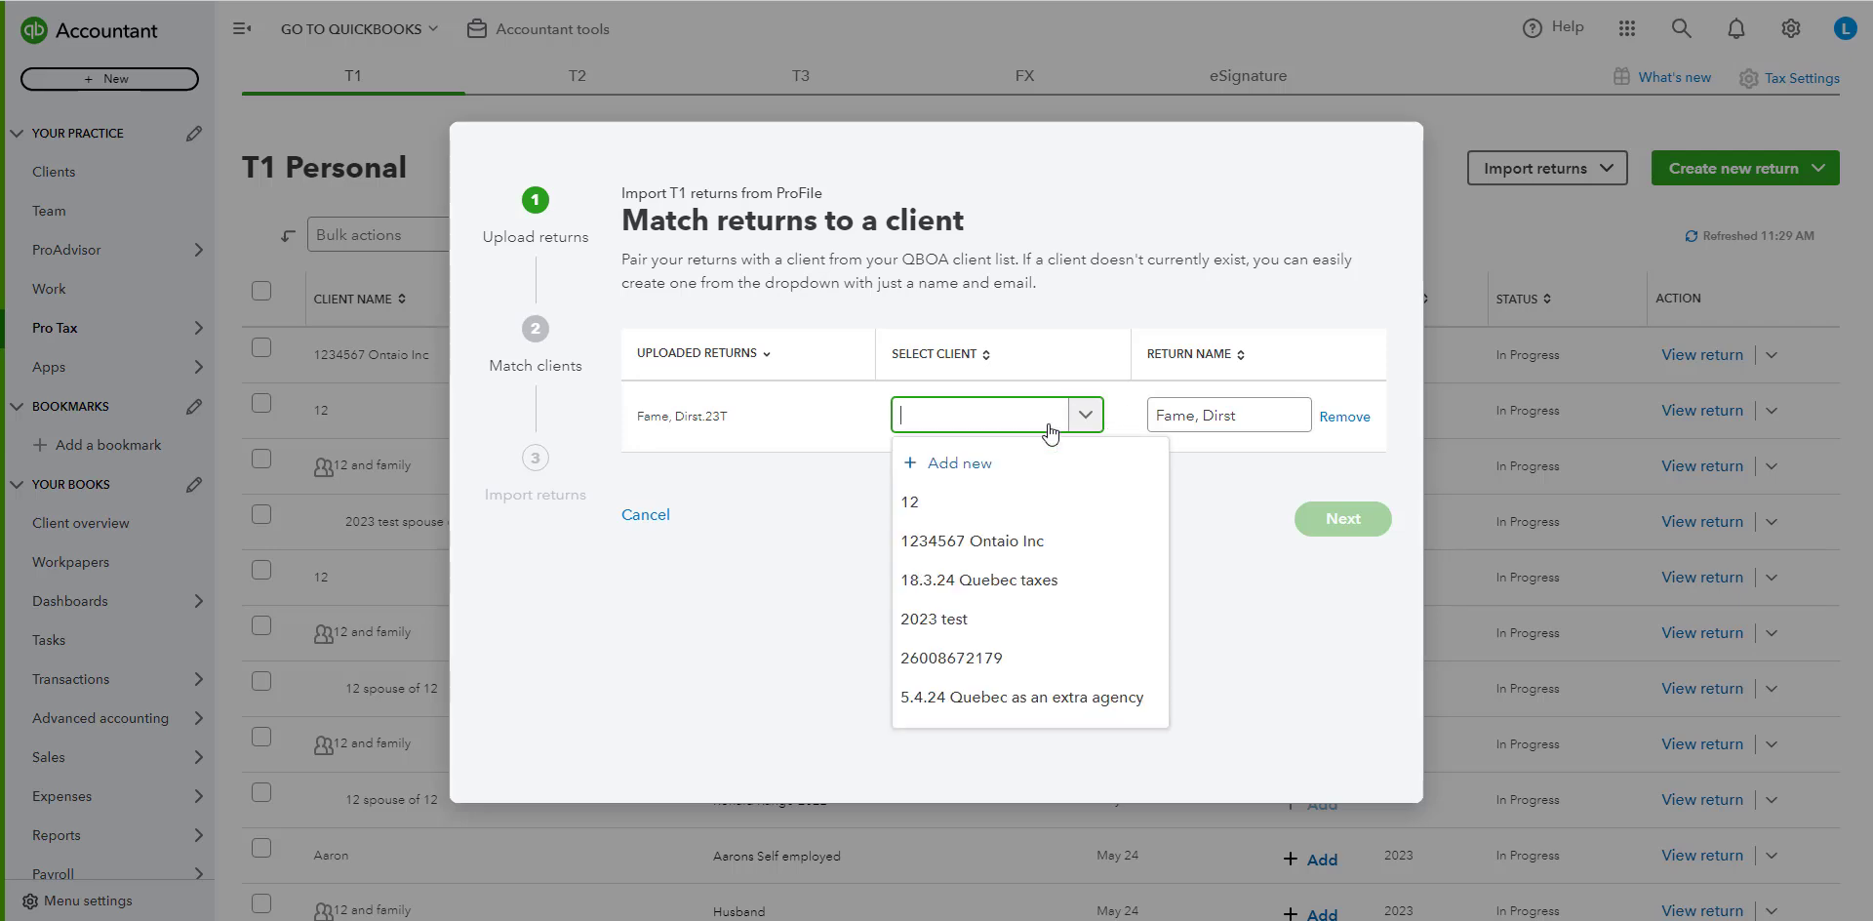
pyautogui.click(917, 501)
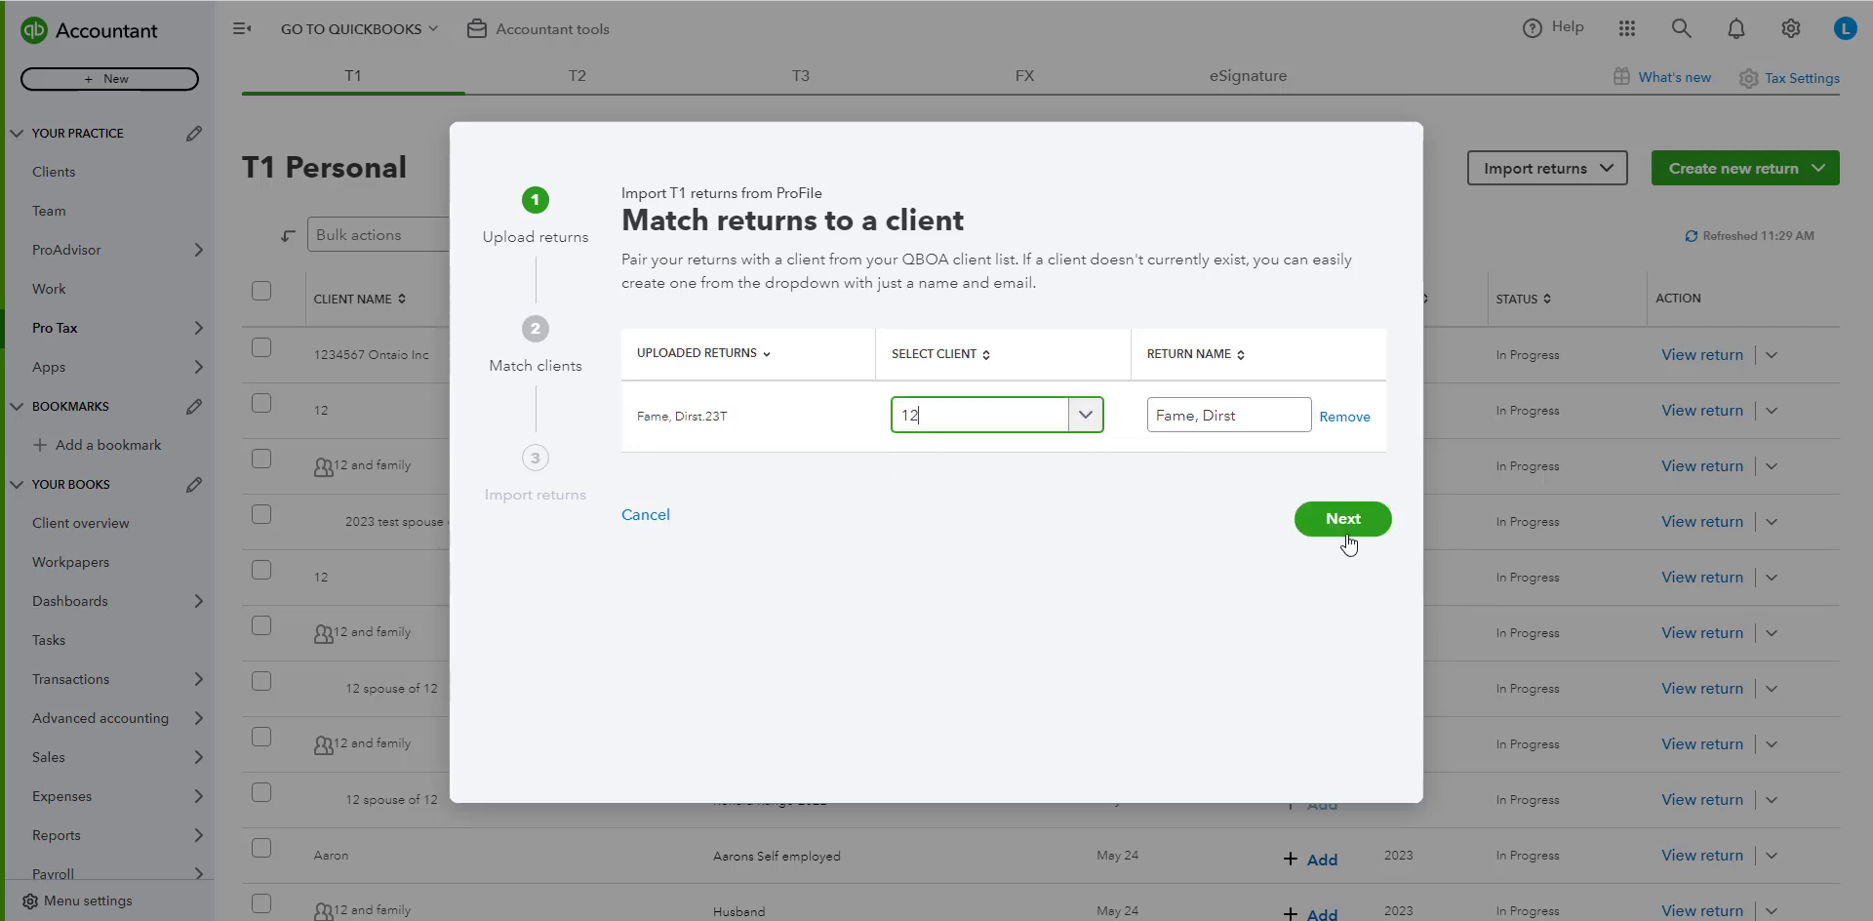
pyautogui.click(1354, 532)
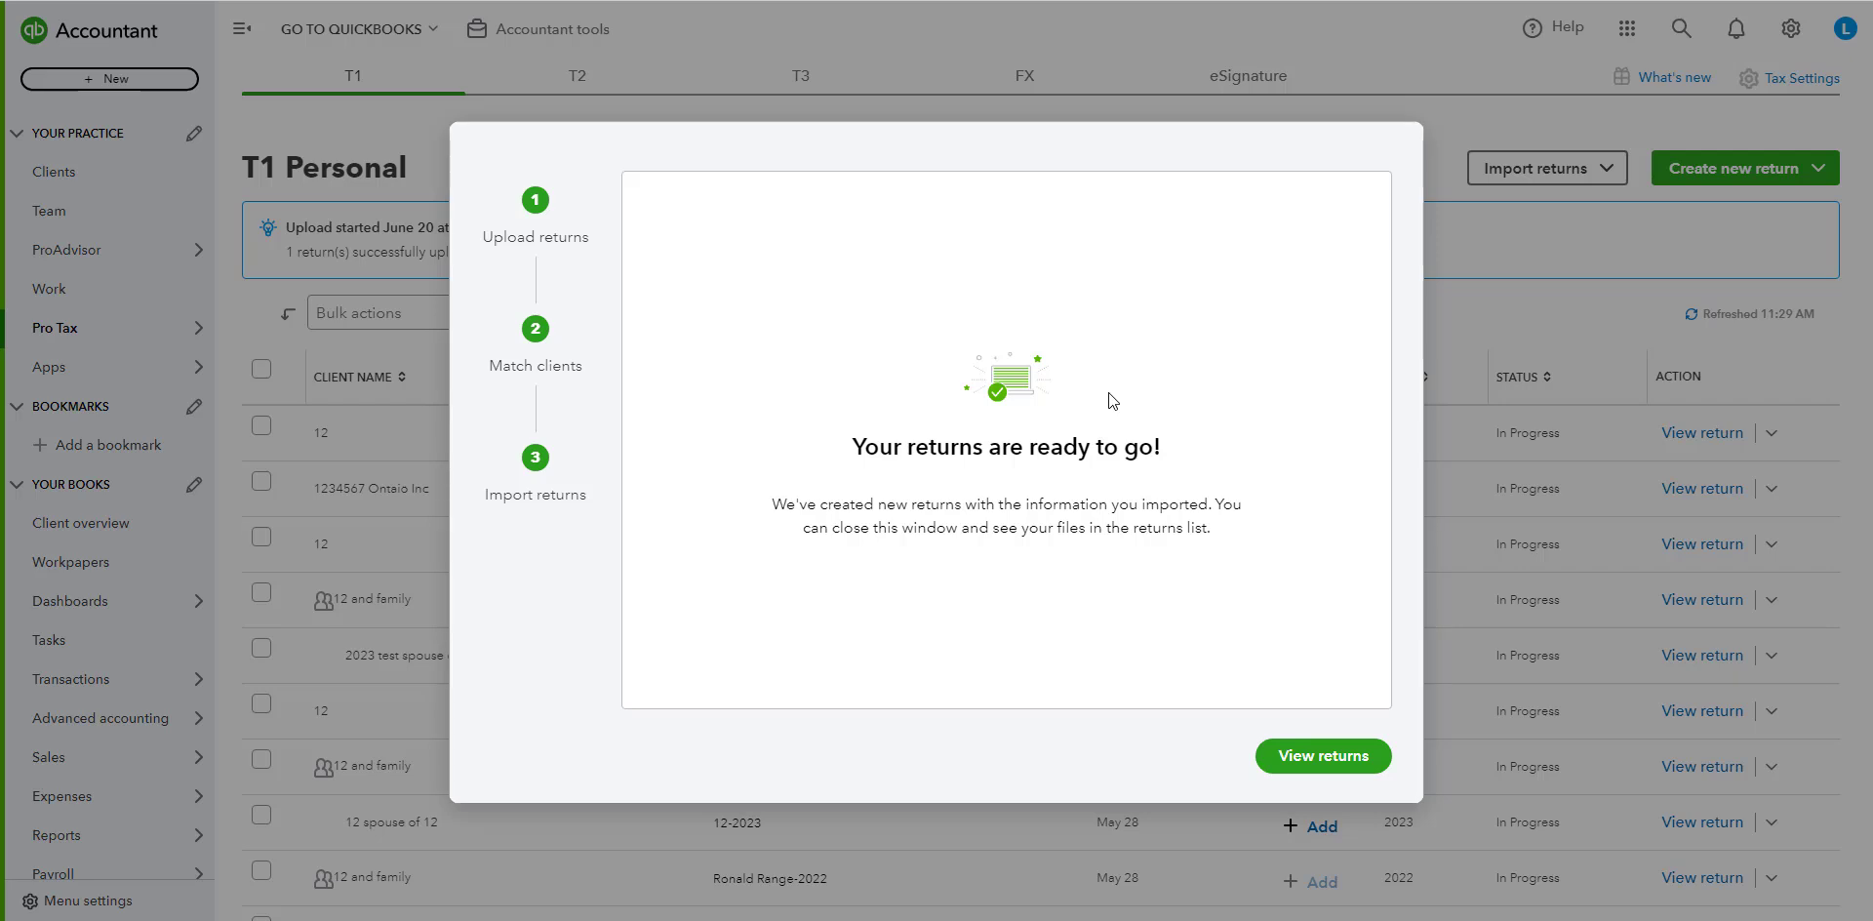
pyautogui.click(1323, 755)
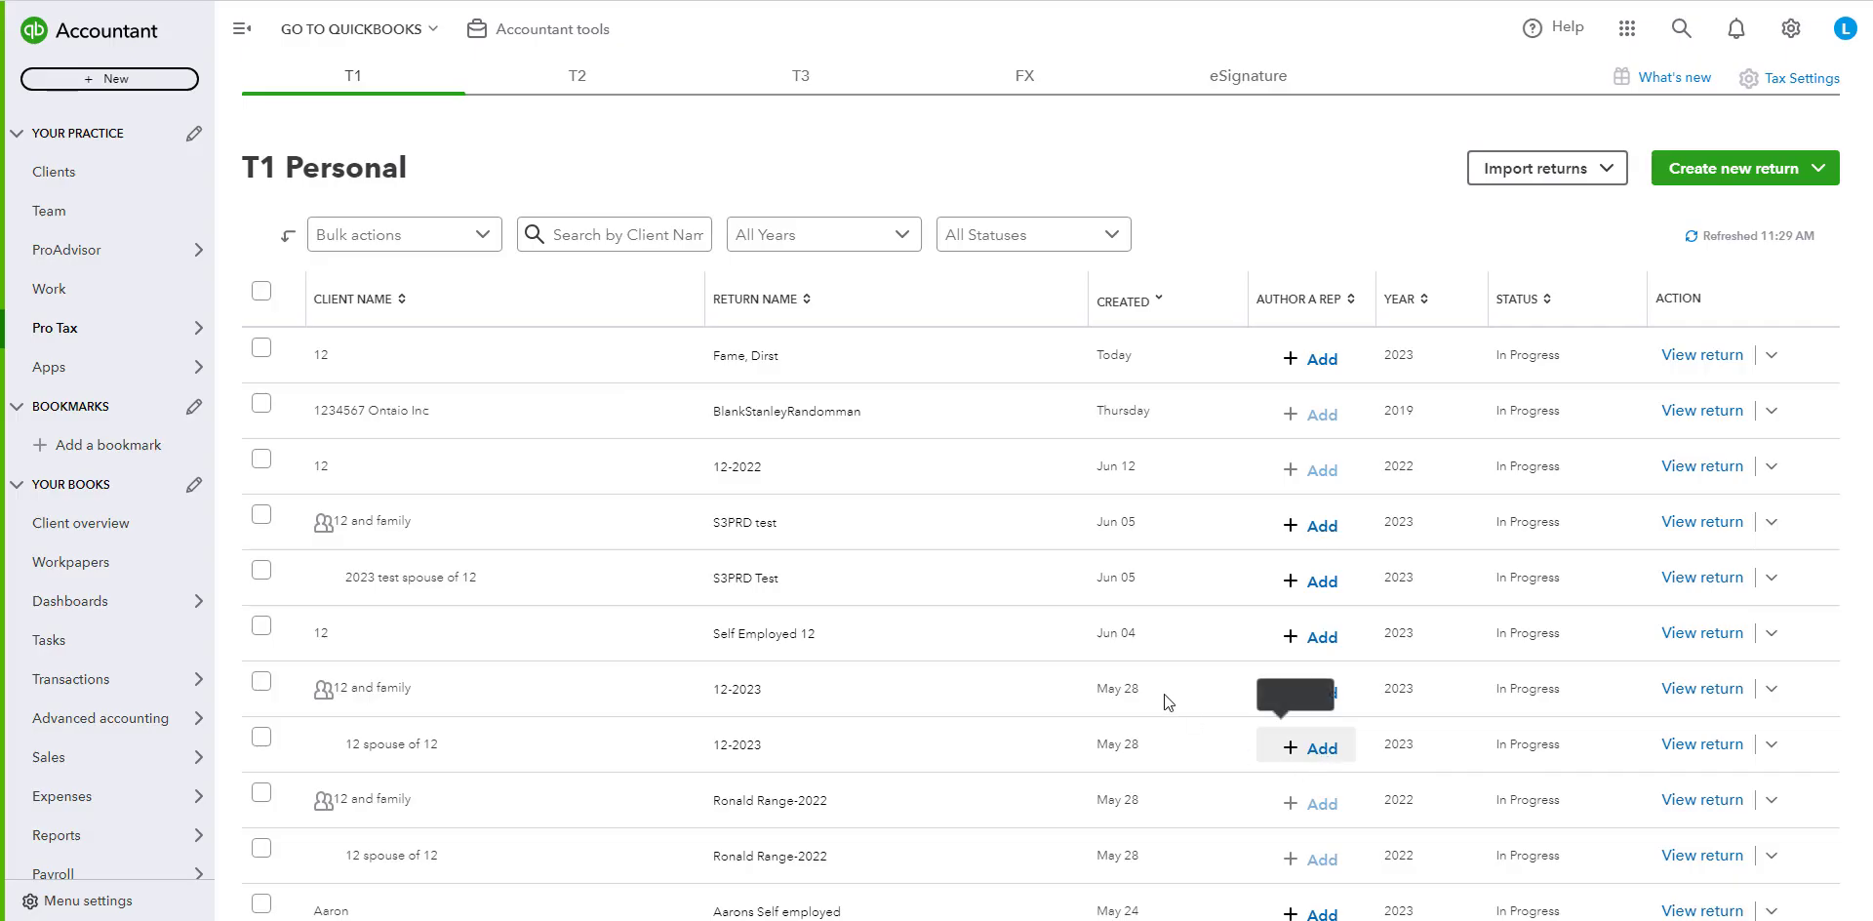
# Open the newly imported 2023 return for client 12 and look over its T1Express worksheet and T1 form.
pyautogui.click(1698, 356)
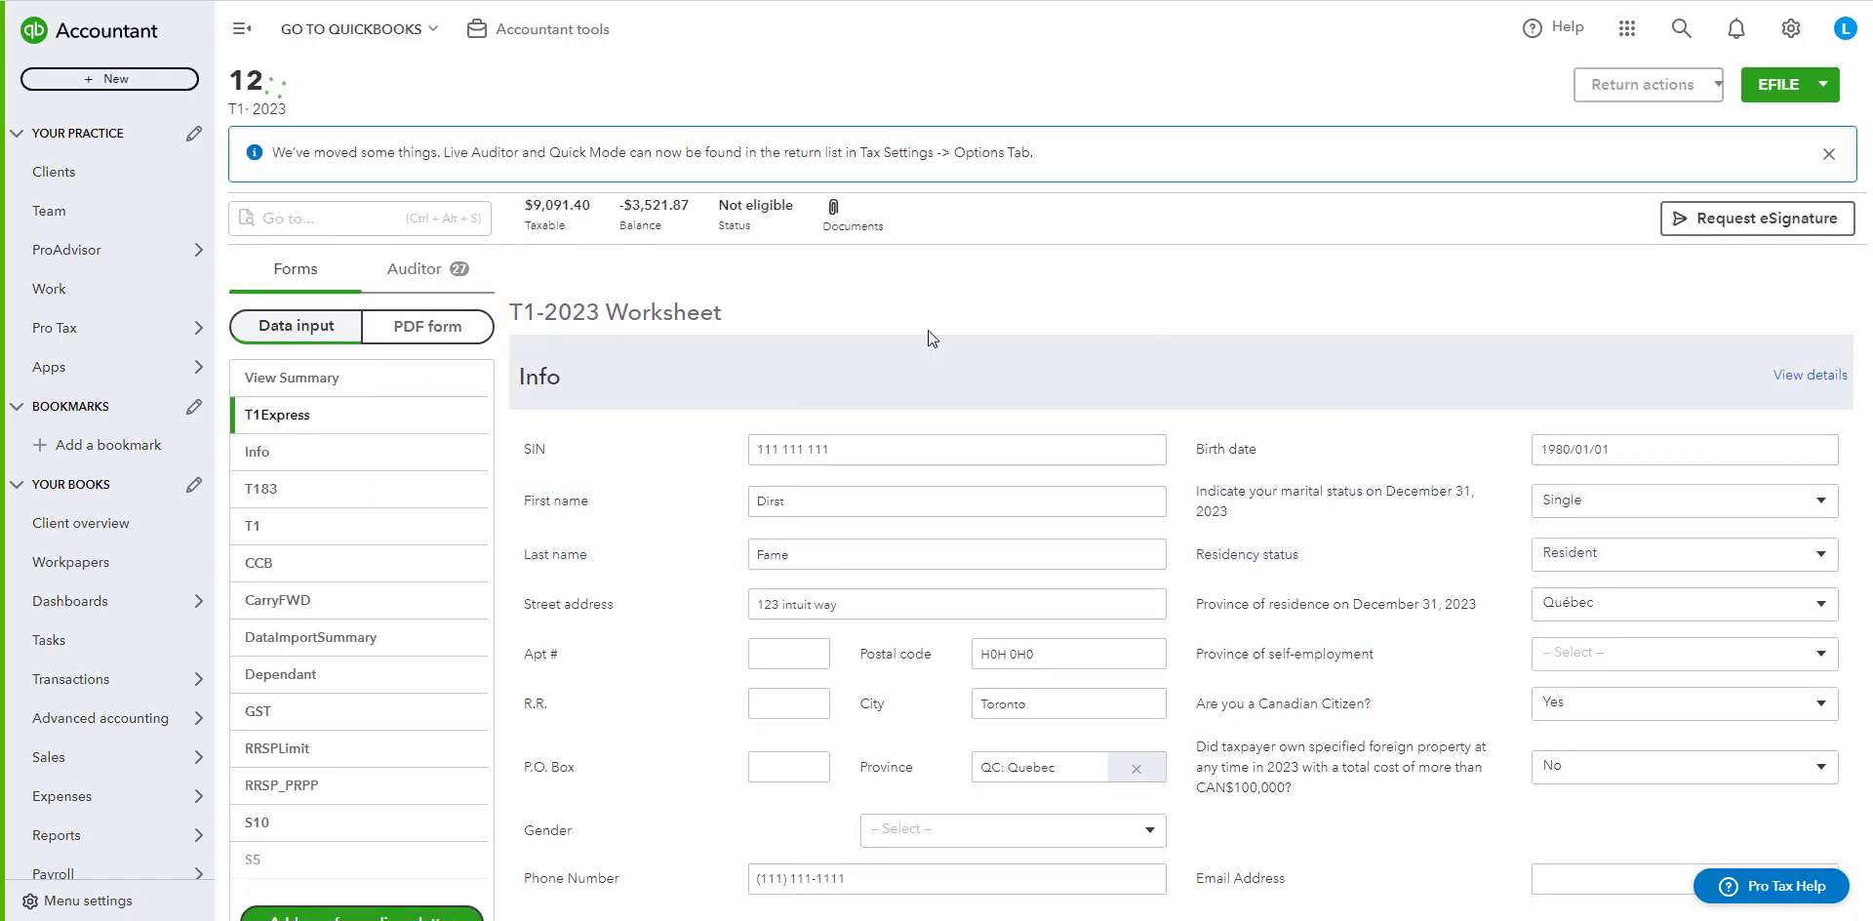
pyautogui.scroll(-3, 414, 498)
pyautogui.scroll(3, 381, 459)
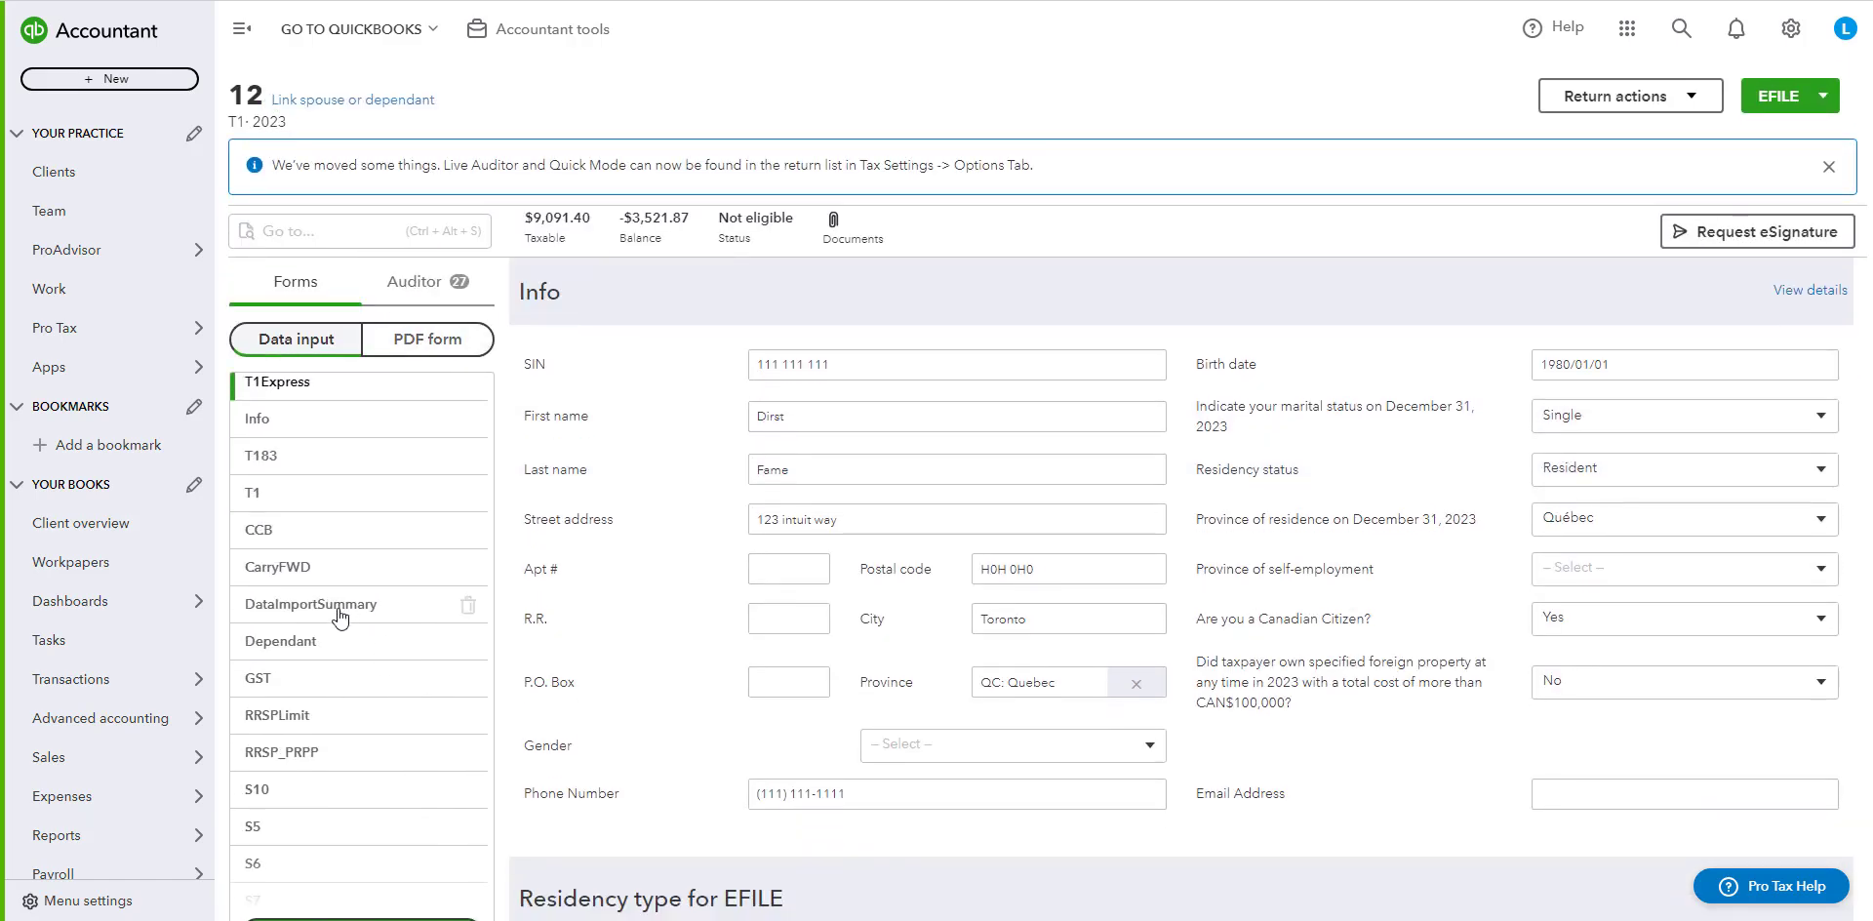
pyautogui.click(305, 495)
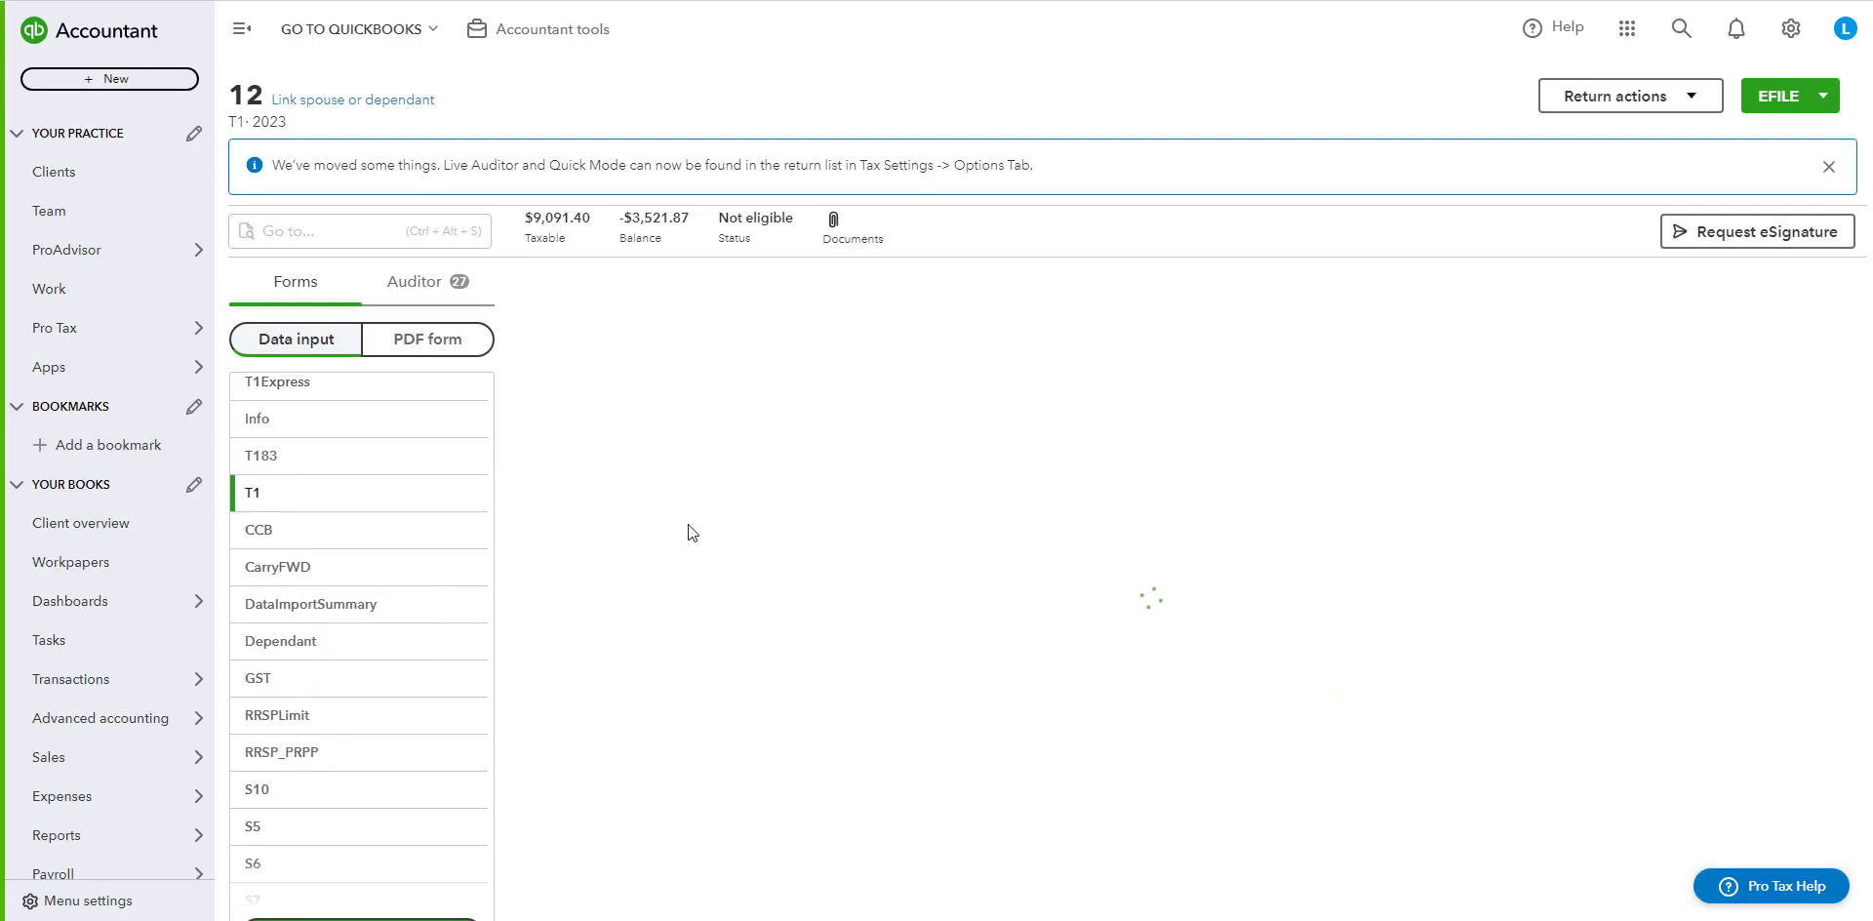
pyautogui.scroll(-5, 1317, 630)
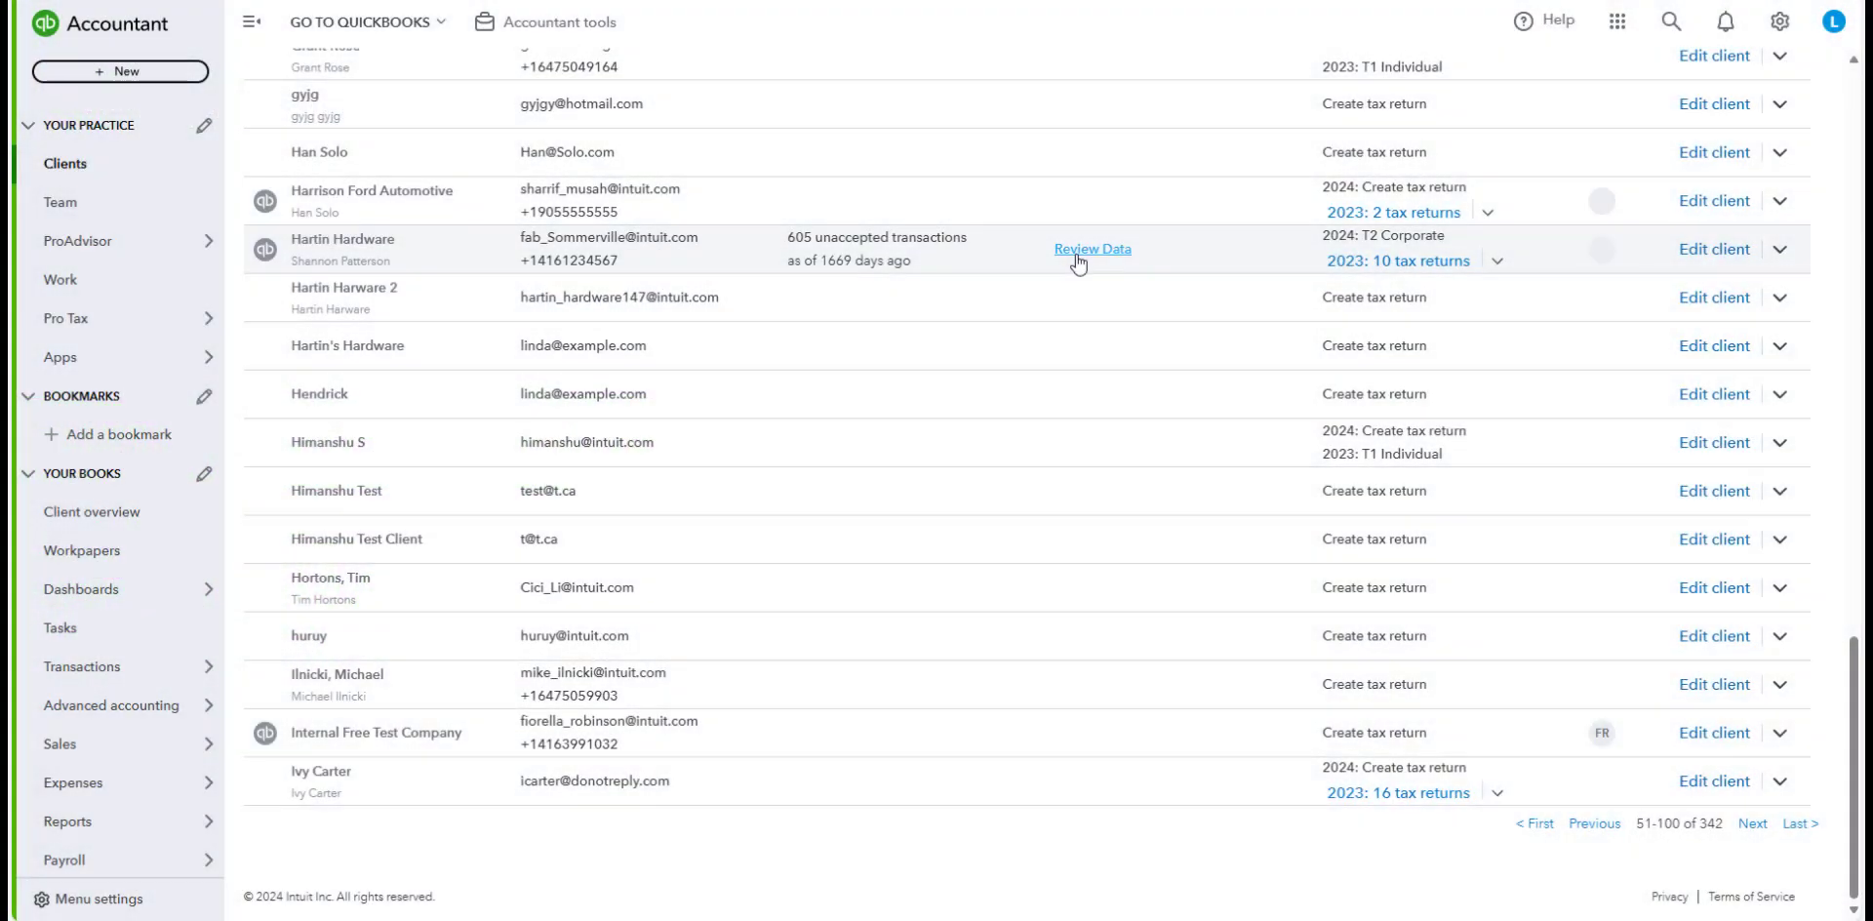
# Open Hartin Hardware's books and review the year-end tasks and the Review & adjust balance sheet in its 2021/22 workpapers.
pyautogui.click(1079, 477)
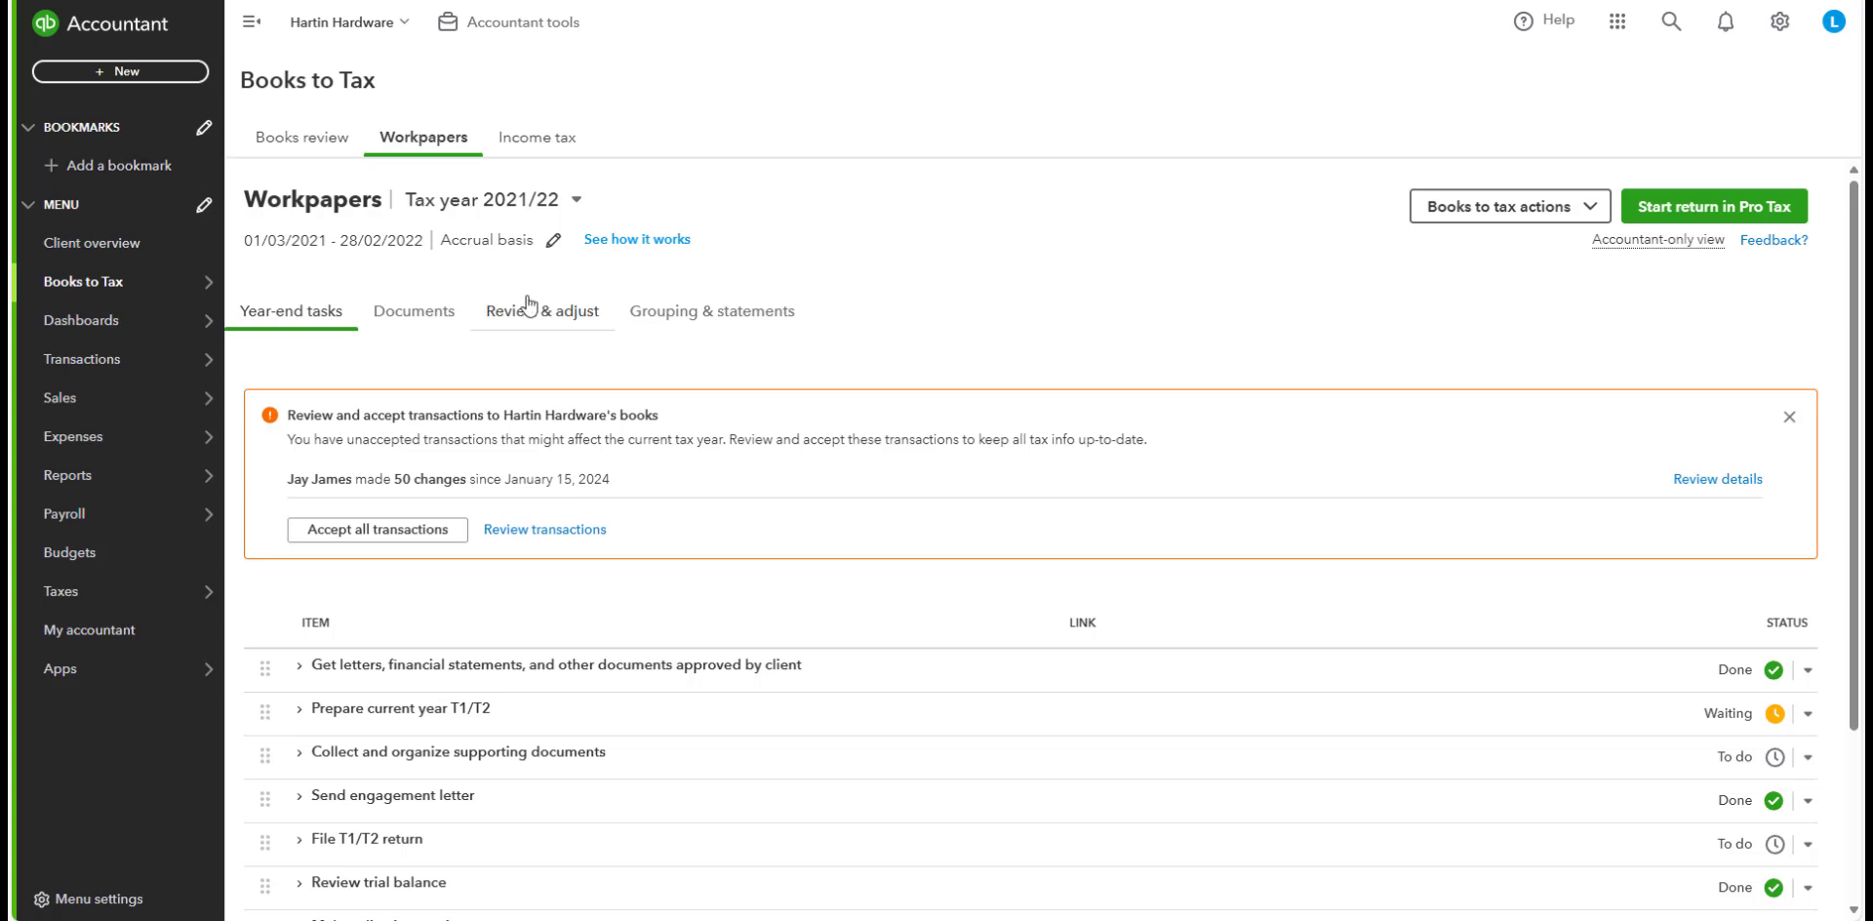
pyautogui.scroll(-1, 576, 331)
pyautogui.scroll(1, 572, 334)
pyautogui.click(528, 319)
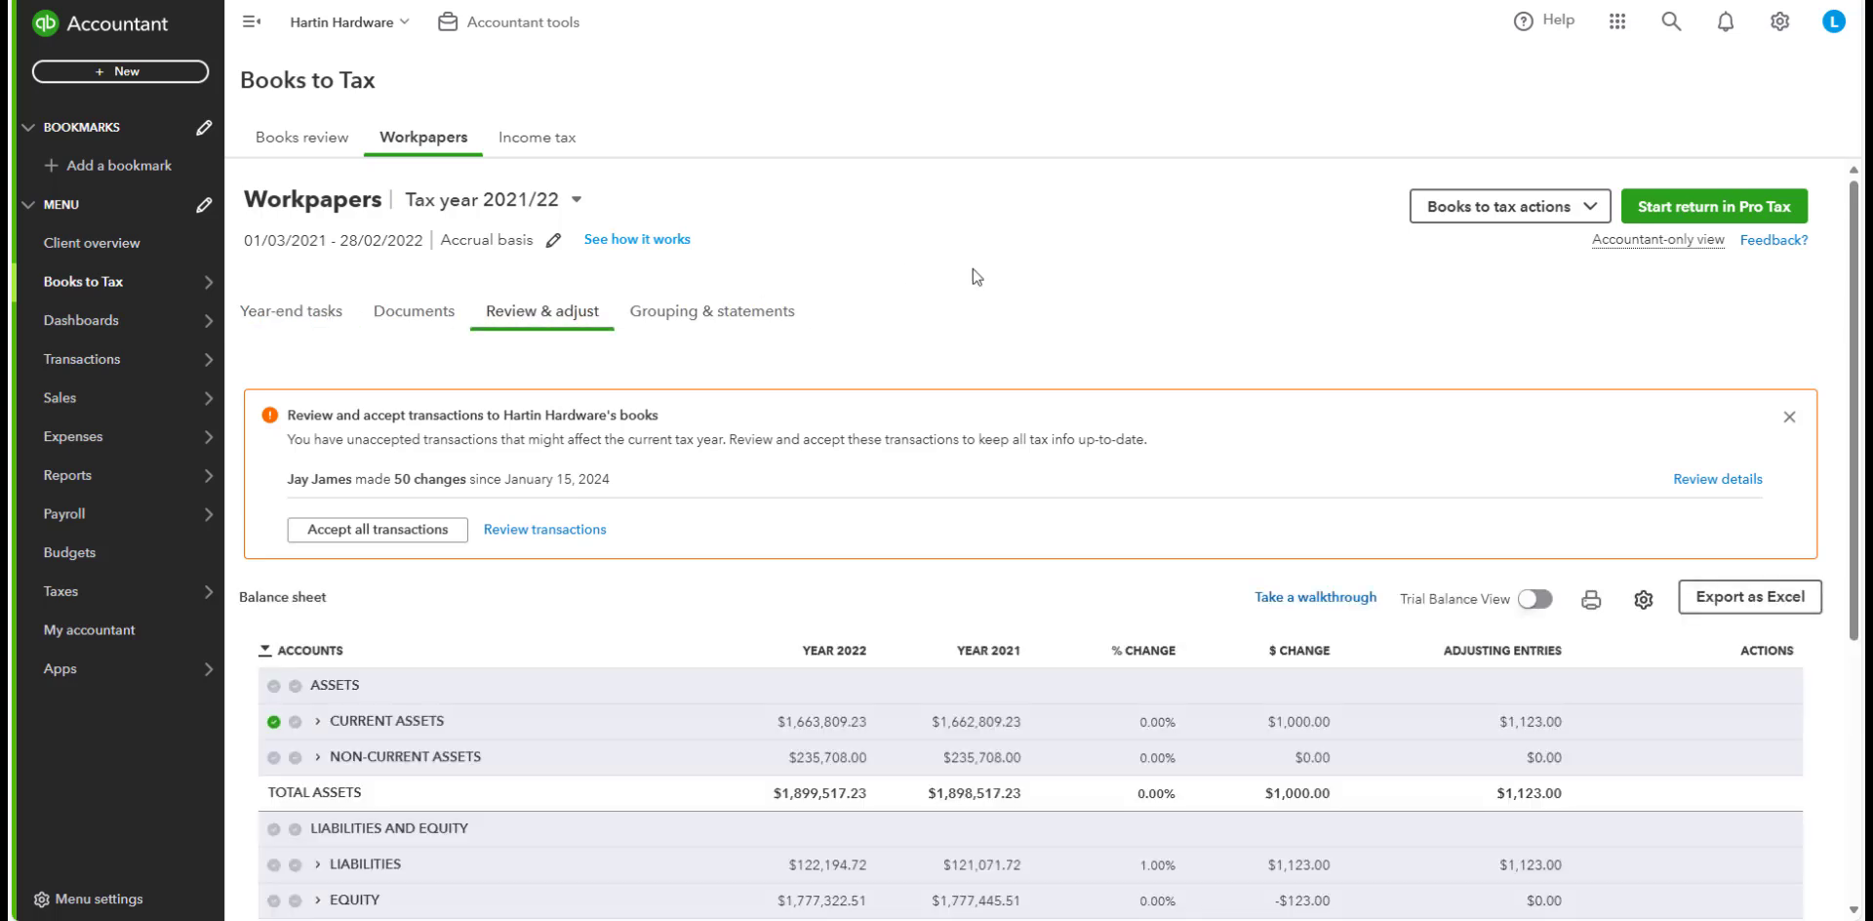
pyautogui.scroll(-6, 976, 276)
pyautogui.scroll(3, 606, 272)
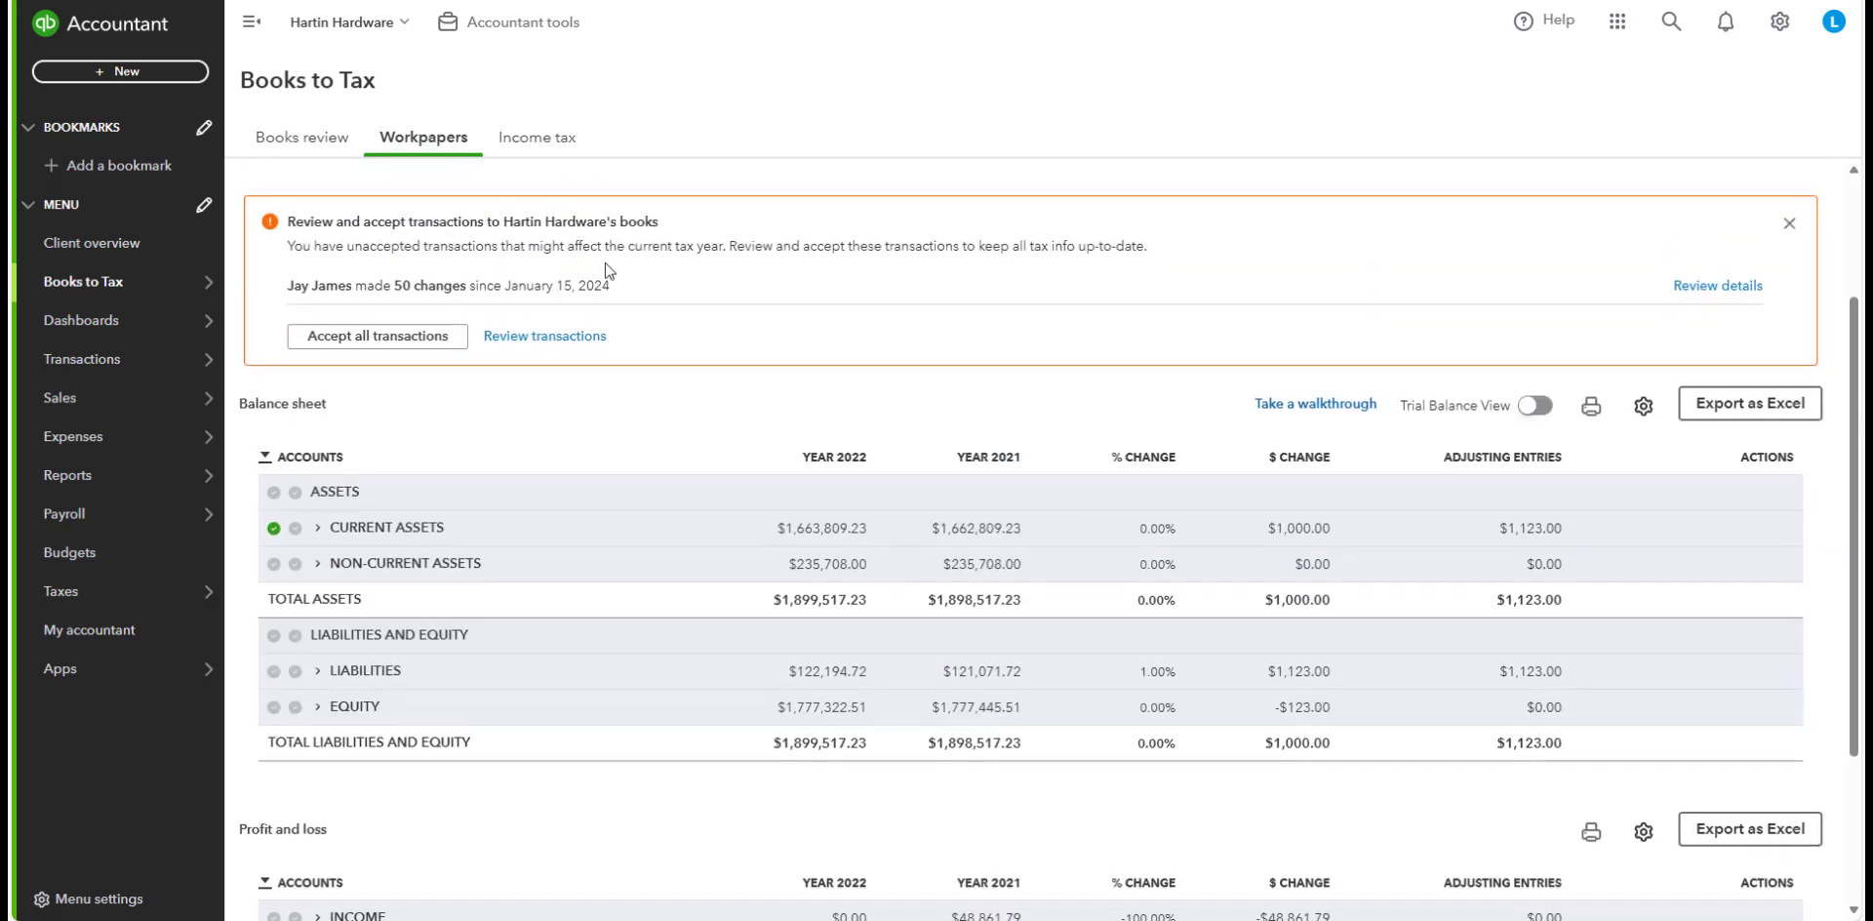
pyautogui.scroll(3, 752, 303)
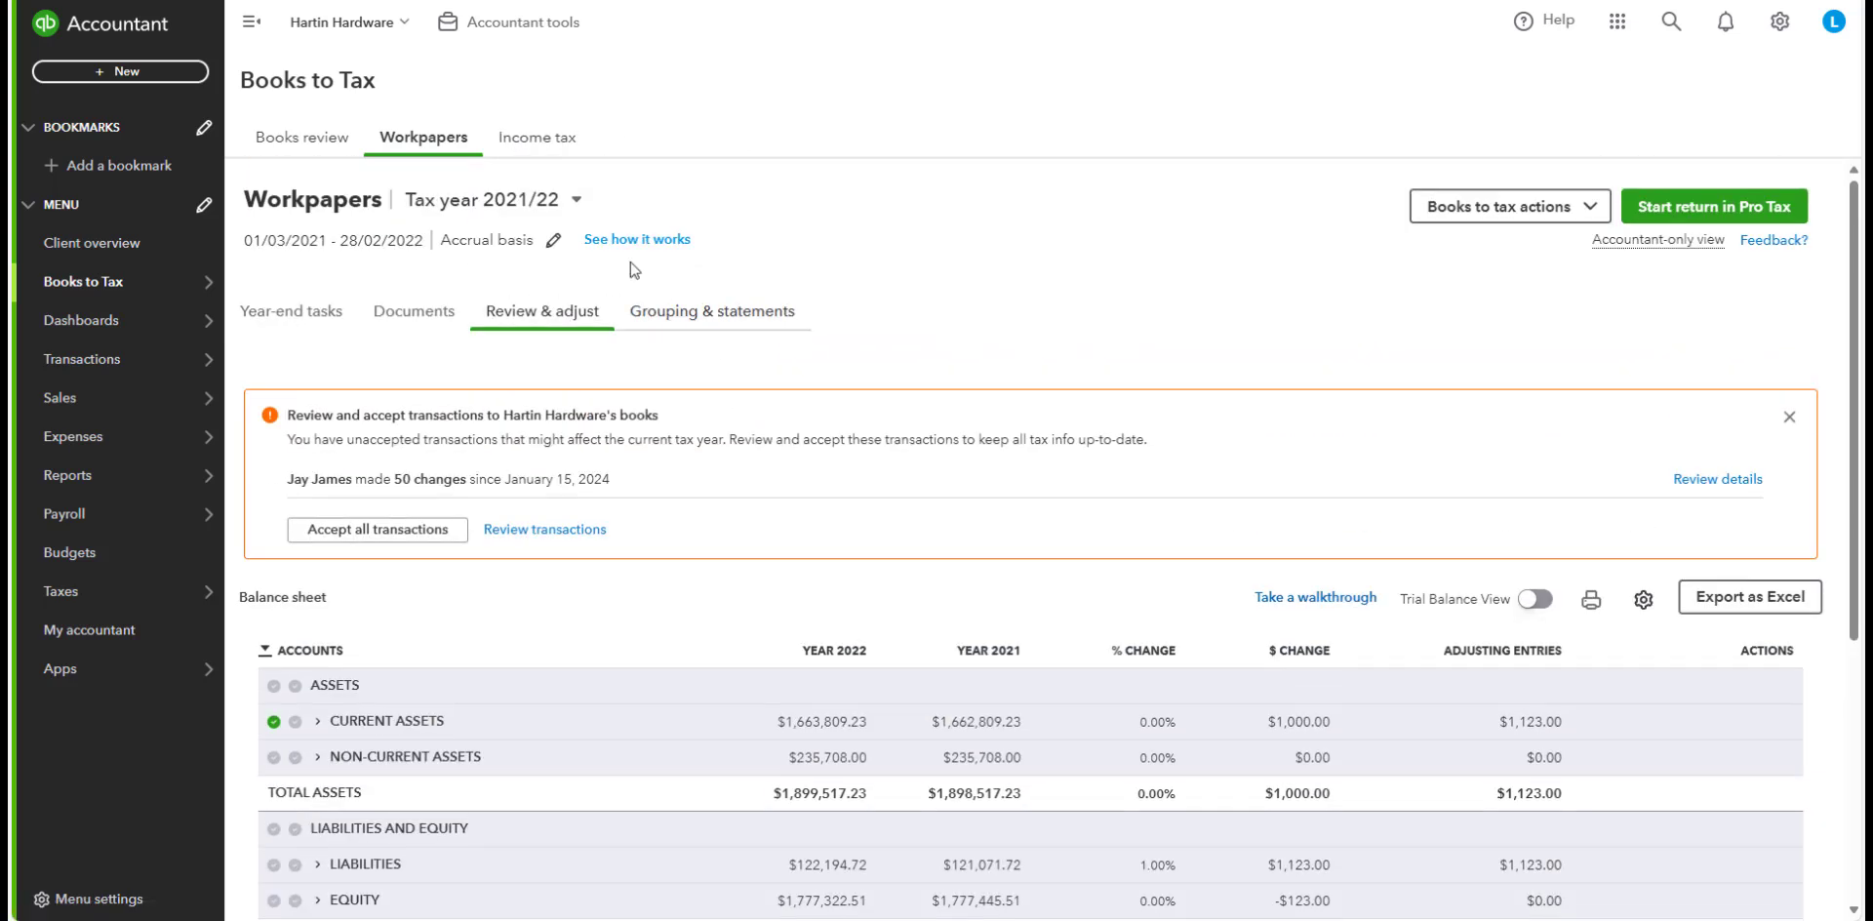
# Review the T2 Corporation tax mapping and view the tax line choices for the Prepaid expenses account, leaving without saving.
pyautogui.click(540, 147)
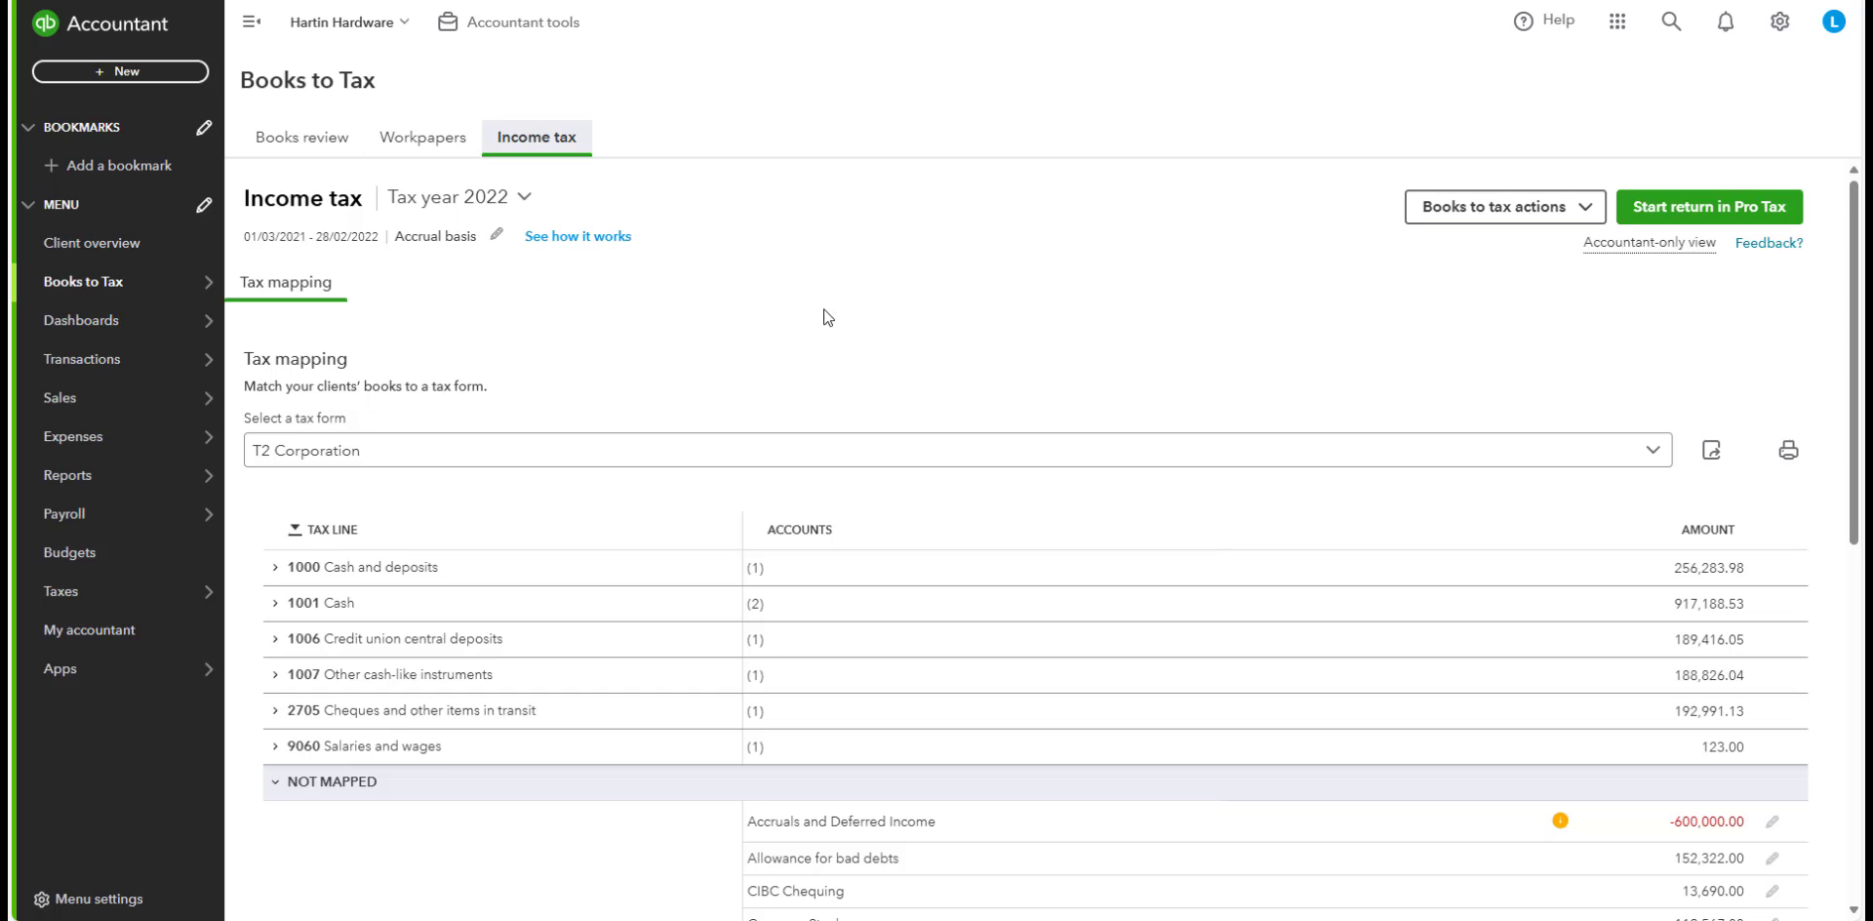
pyautogui.scroll(-8, 775, 380)
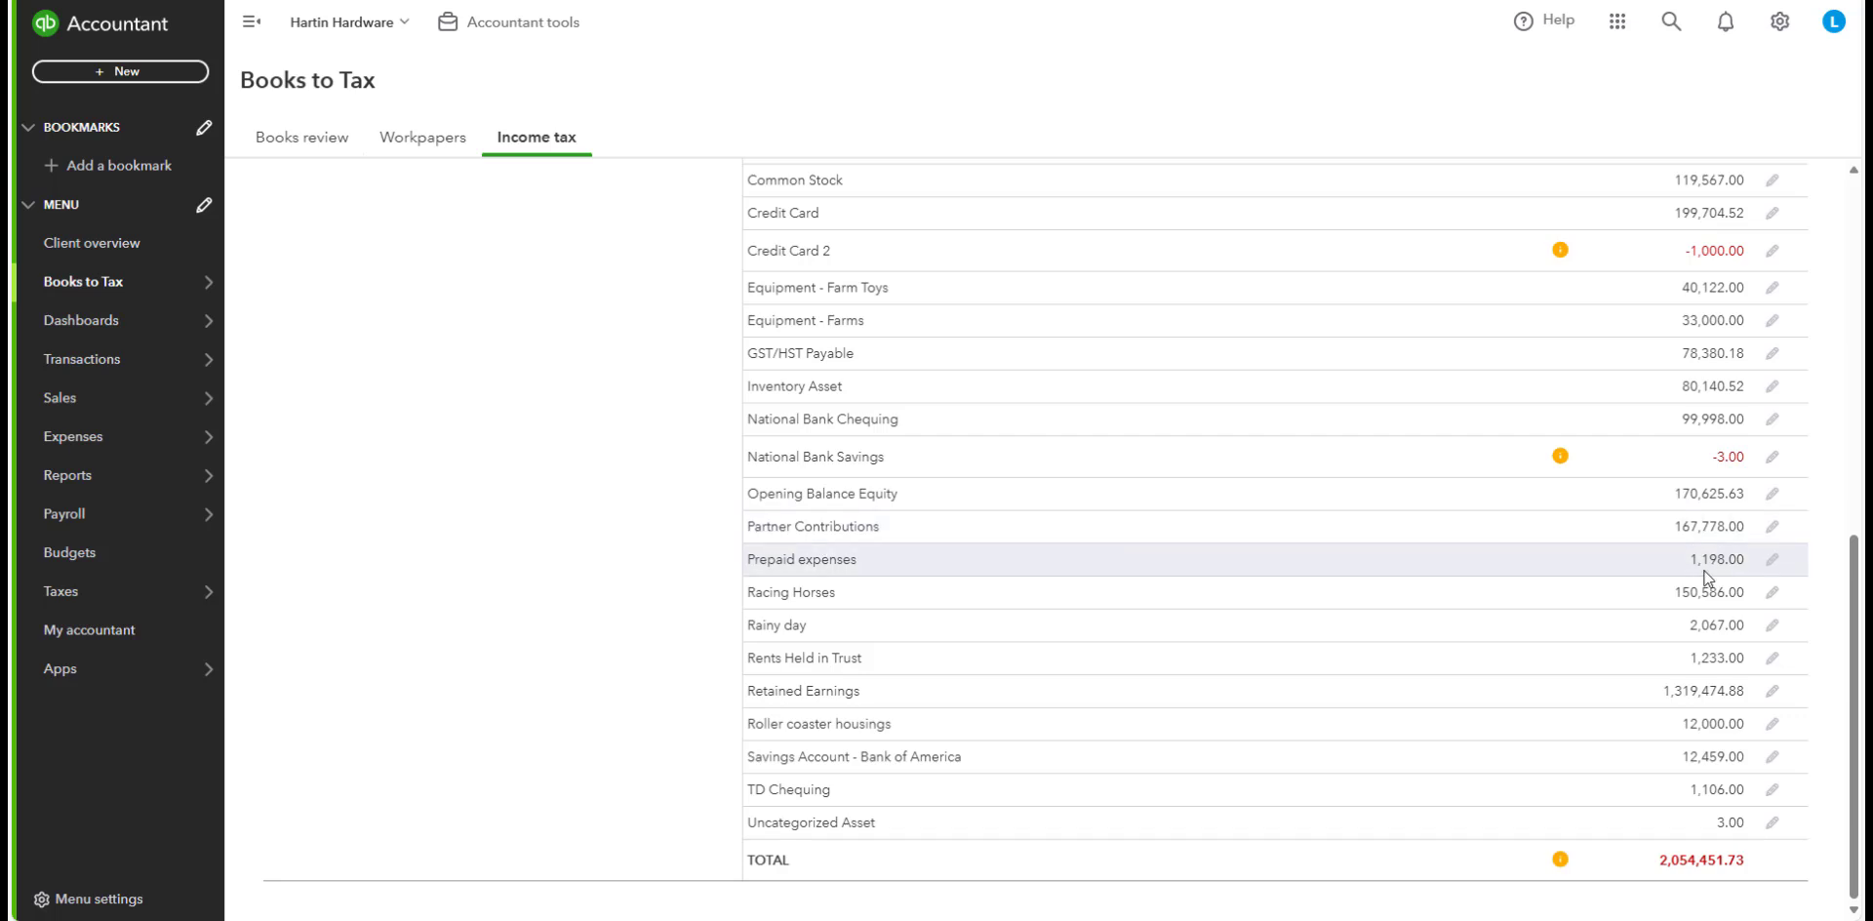
pyautogui.click(1770, 561)
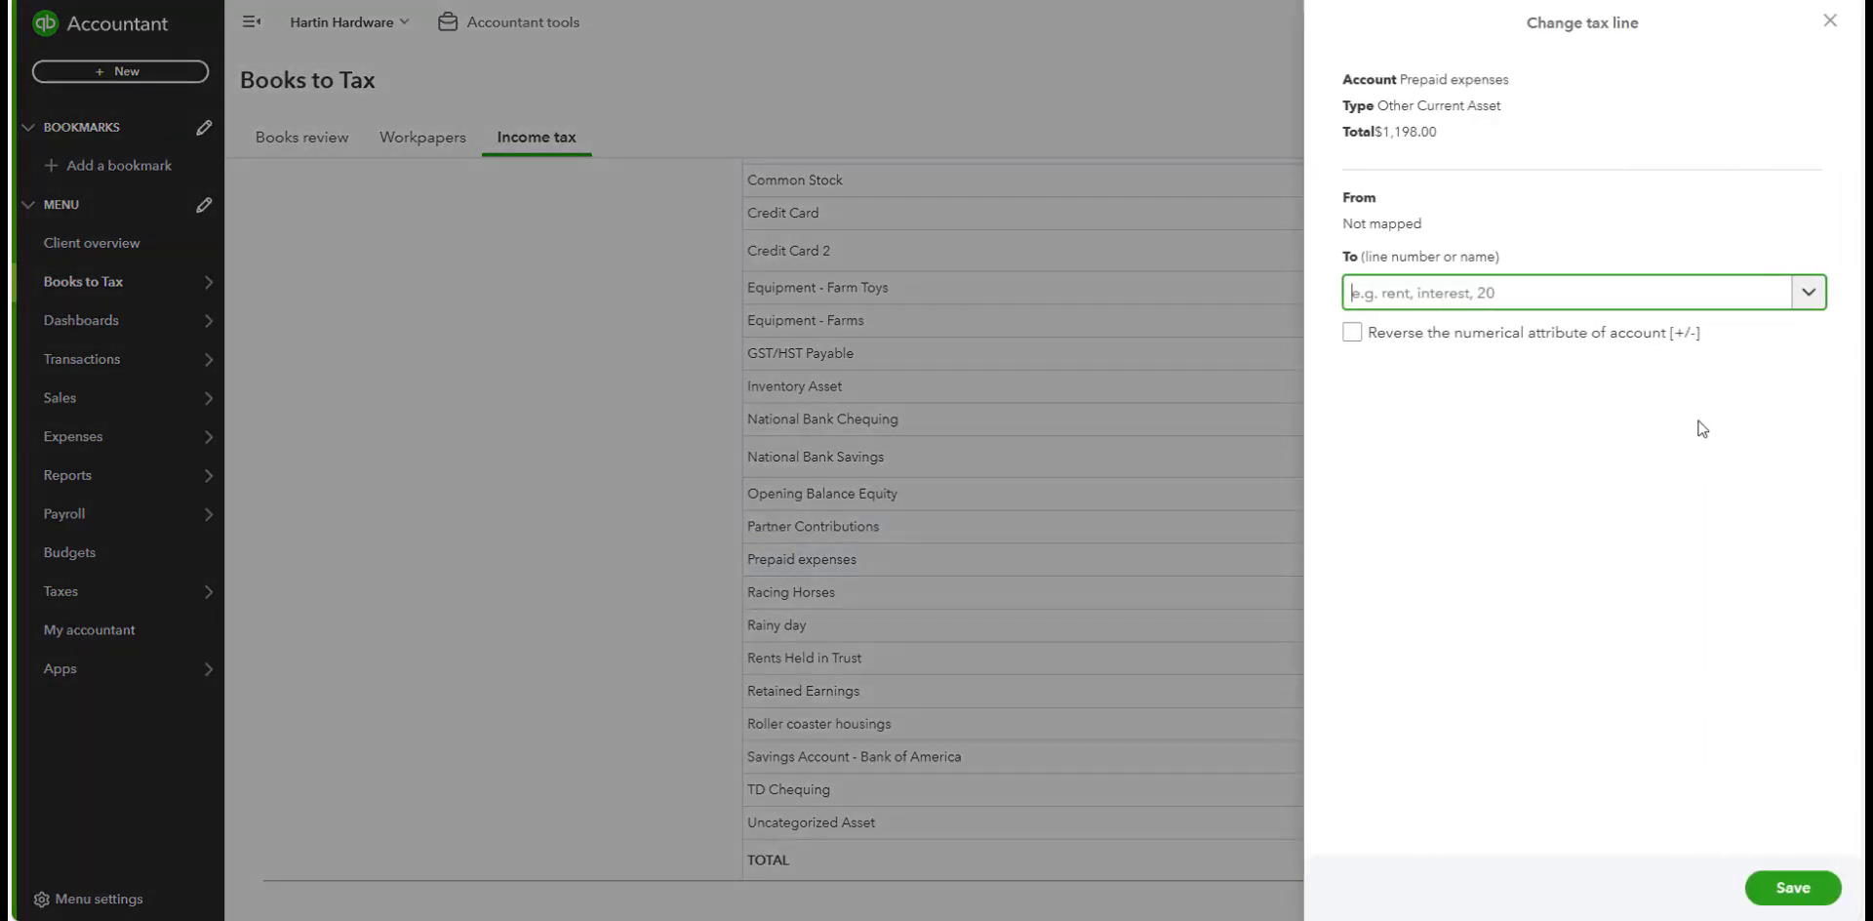
pyautogui.click(1808, 292)
pyautogui.scroll(-5, 1711, 407)
pyautogui.click(1663, 788)
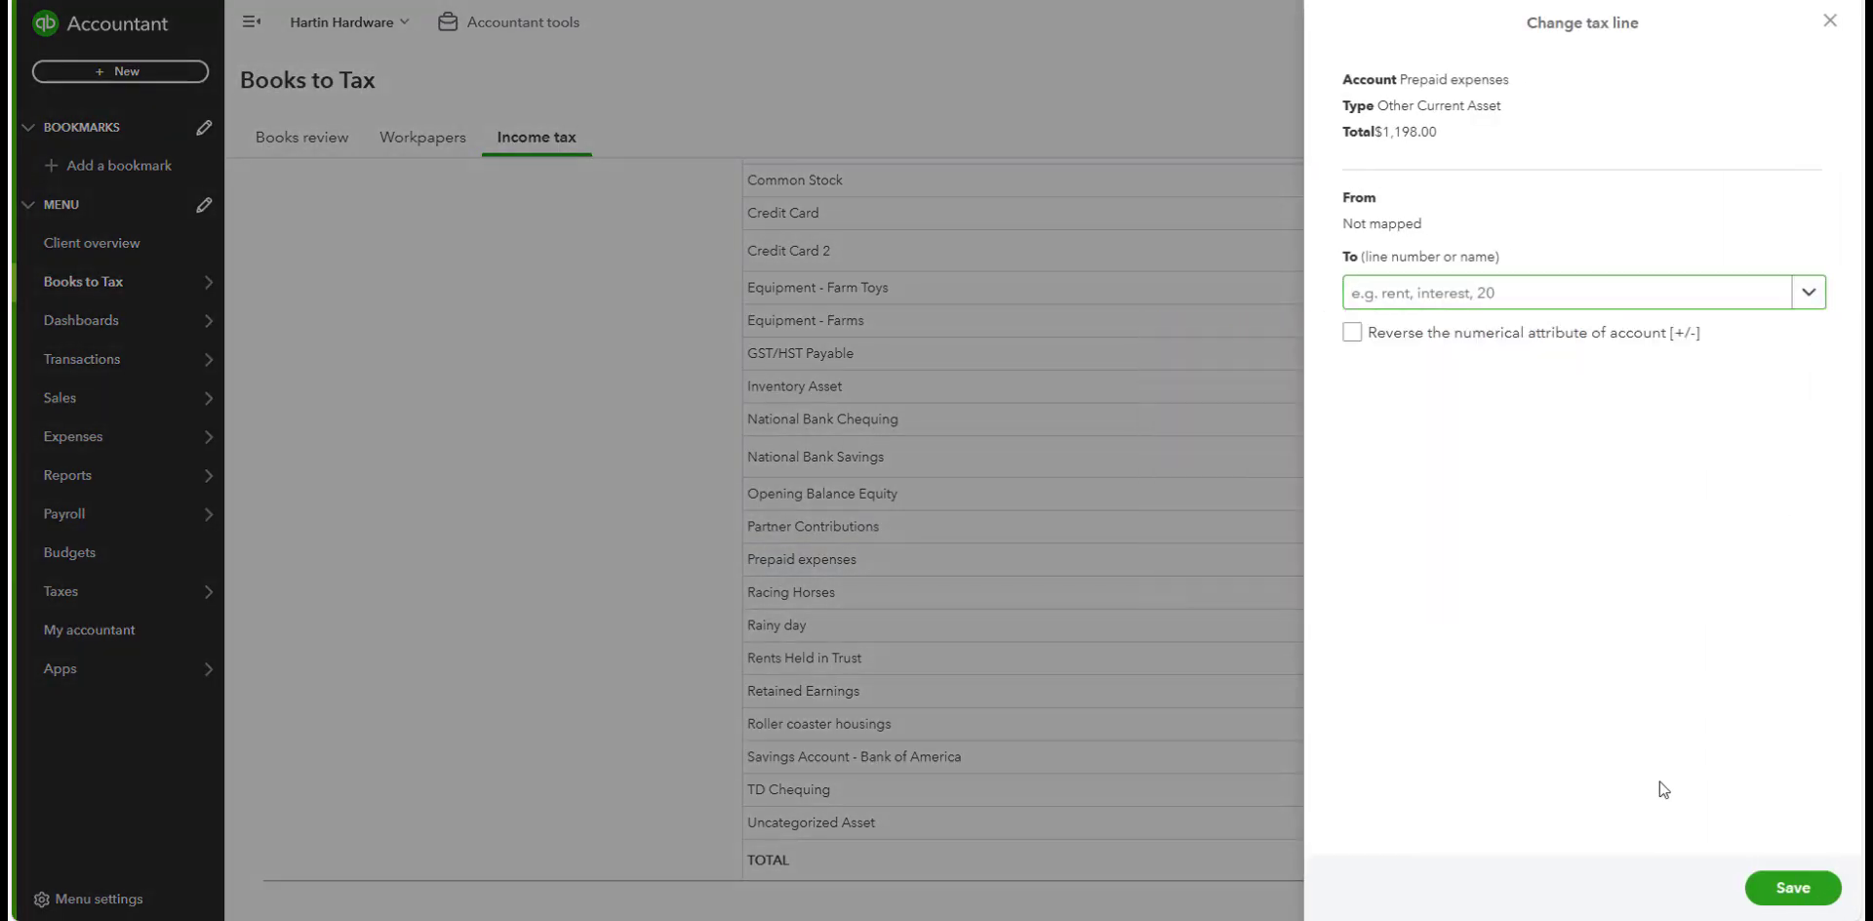
pyautogui.click(1830, 21)
pyautogui.scroll(10, 1464, 305)
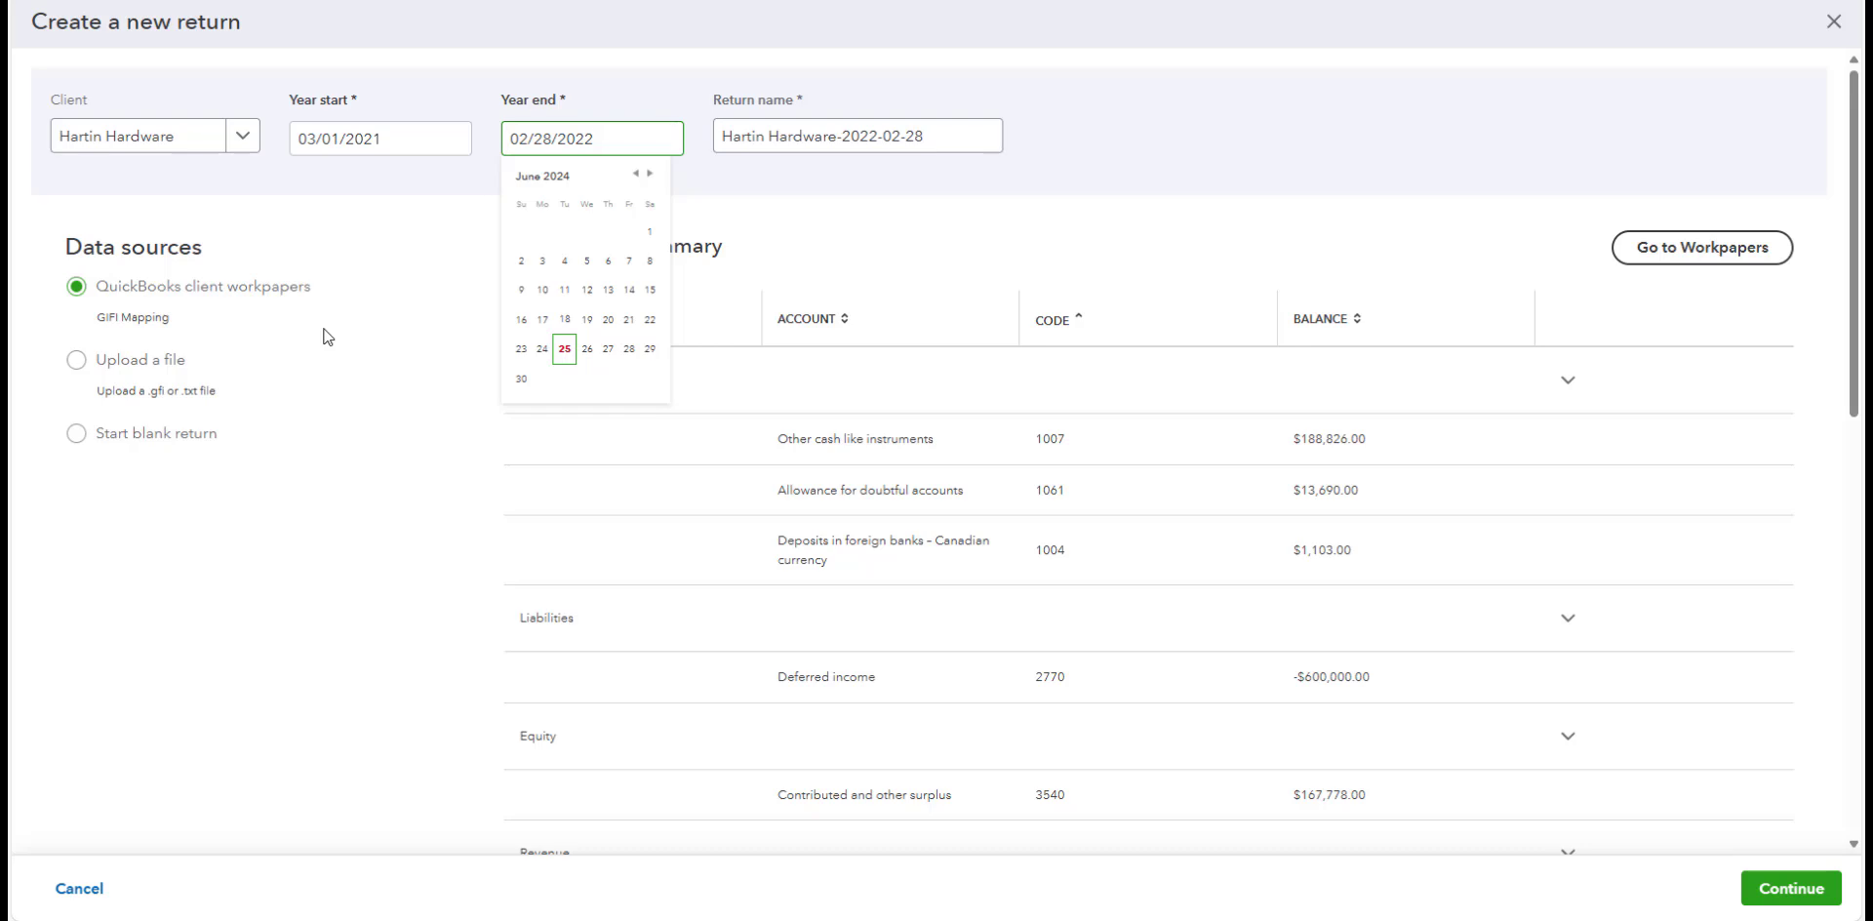
# Create the Hartin Hardware-2022-02-28 return from the QuickBooks client workpapers and look over its S125 GIFI income statement details.
pyautogui.click(887, 381)
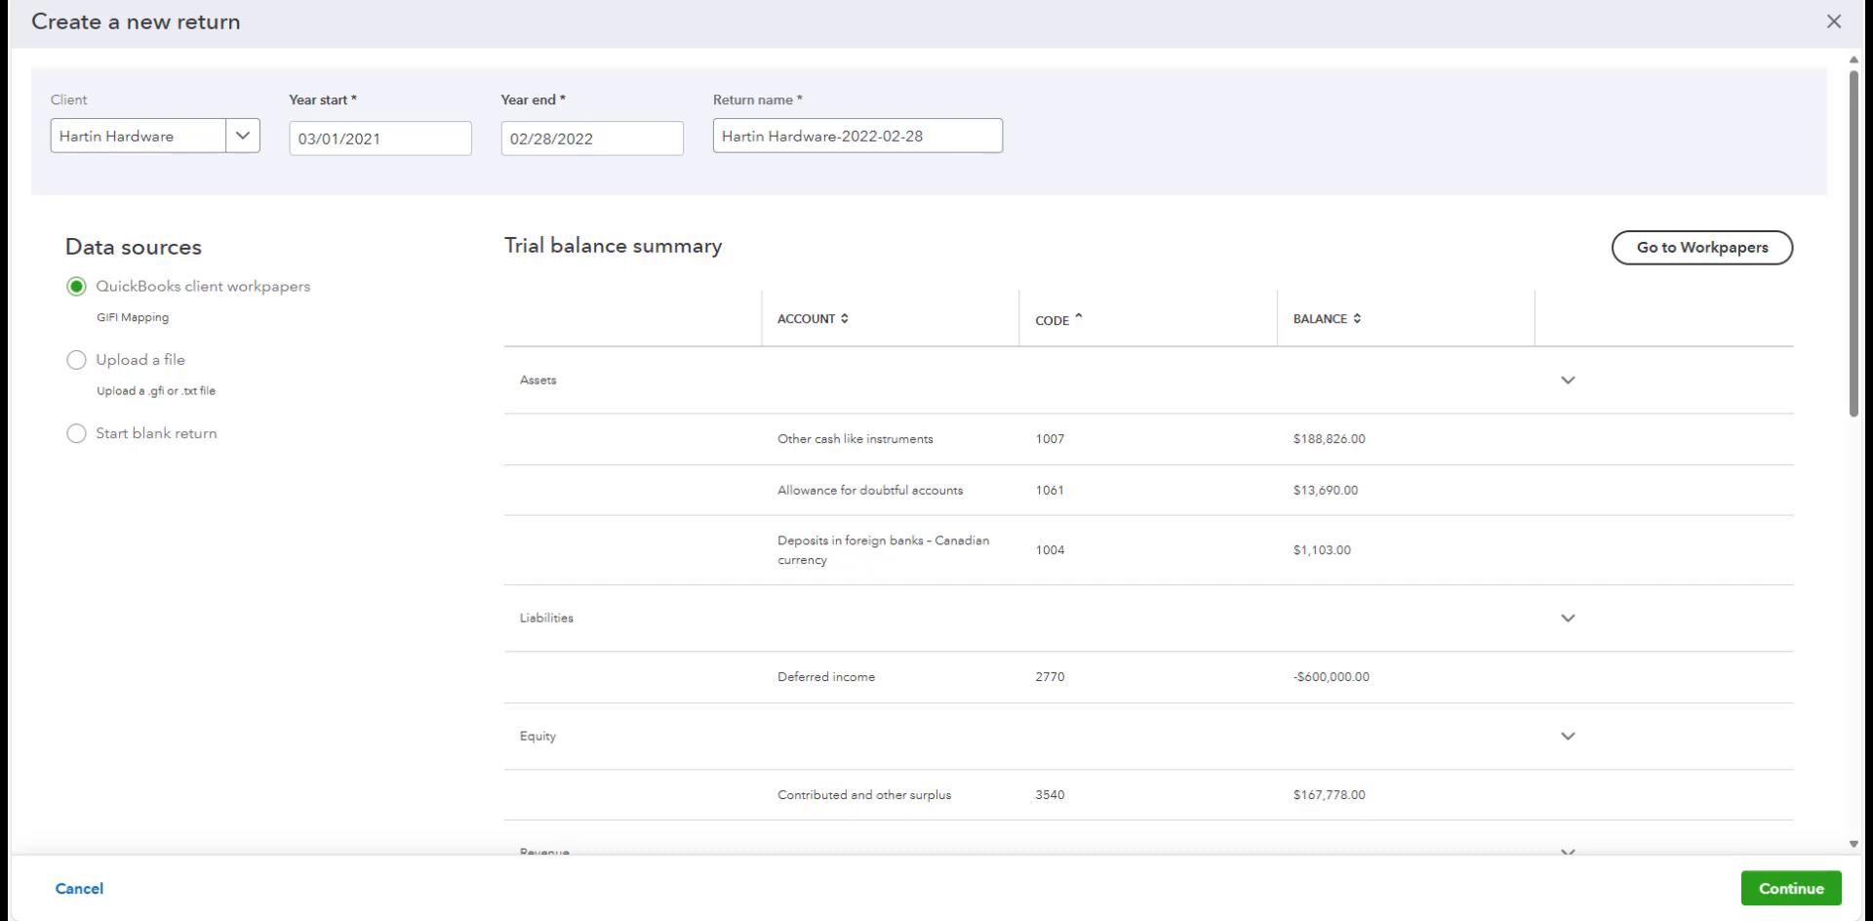
pyautogui.click(1787, 888)
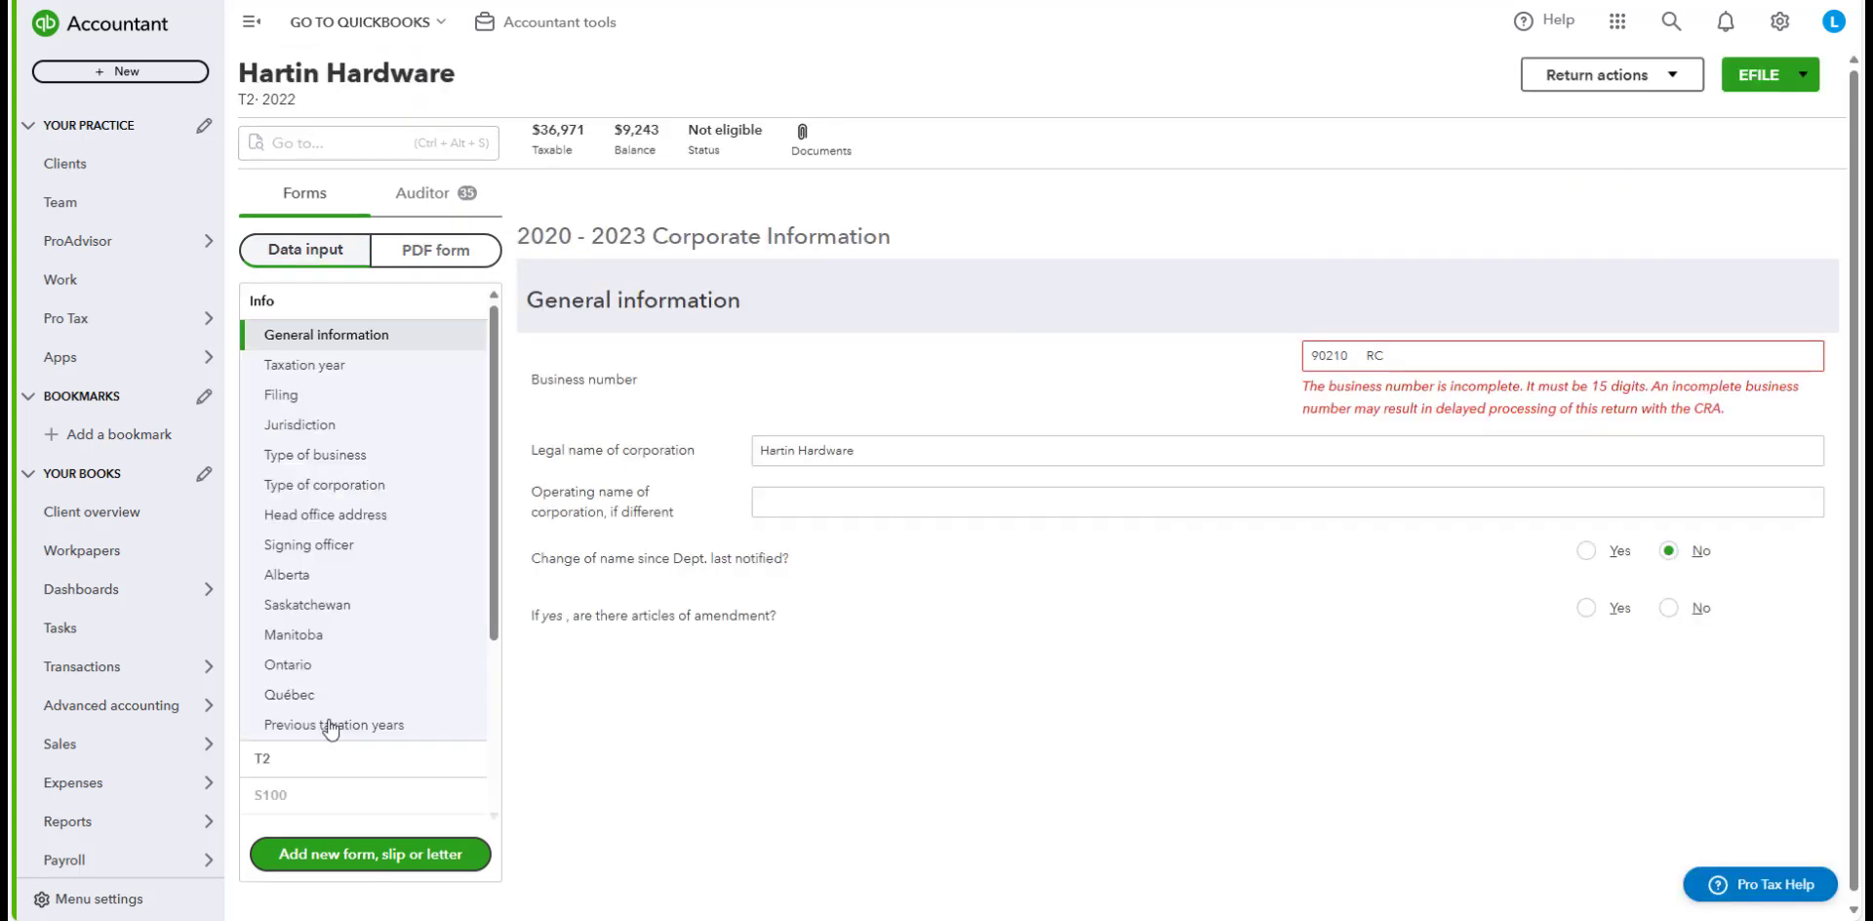
pyautogui.scroll(-1, 337, 732)
pyautogui.click(348, 735)
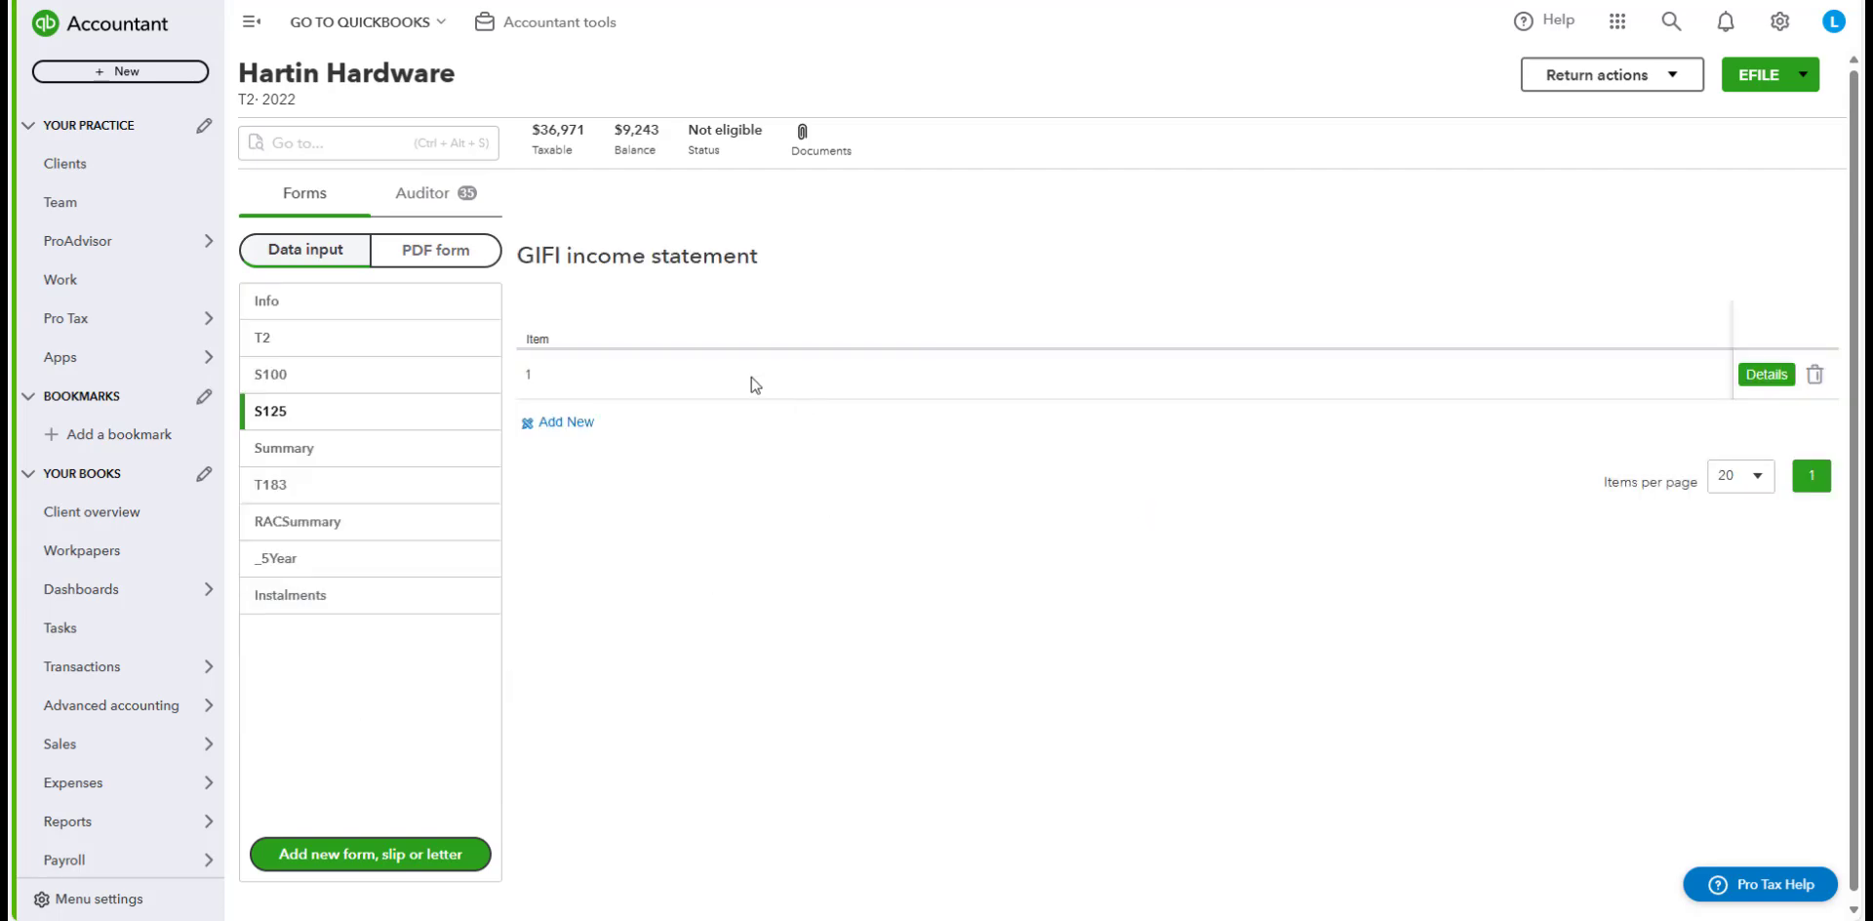
pyautogui.click(1766, 374)
pyautogui.scroll(-5, 1285, 473)
pyautogui.scroll(-10, 1288, 469)
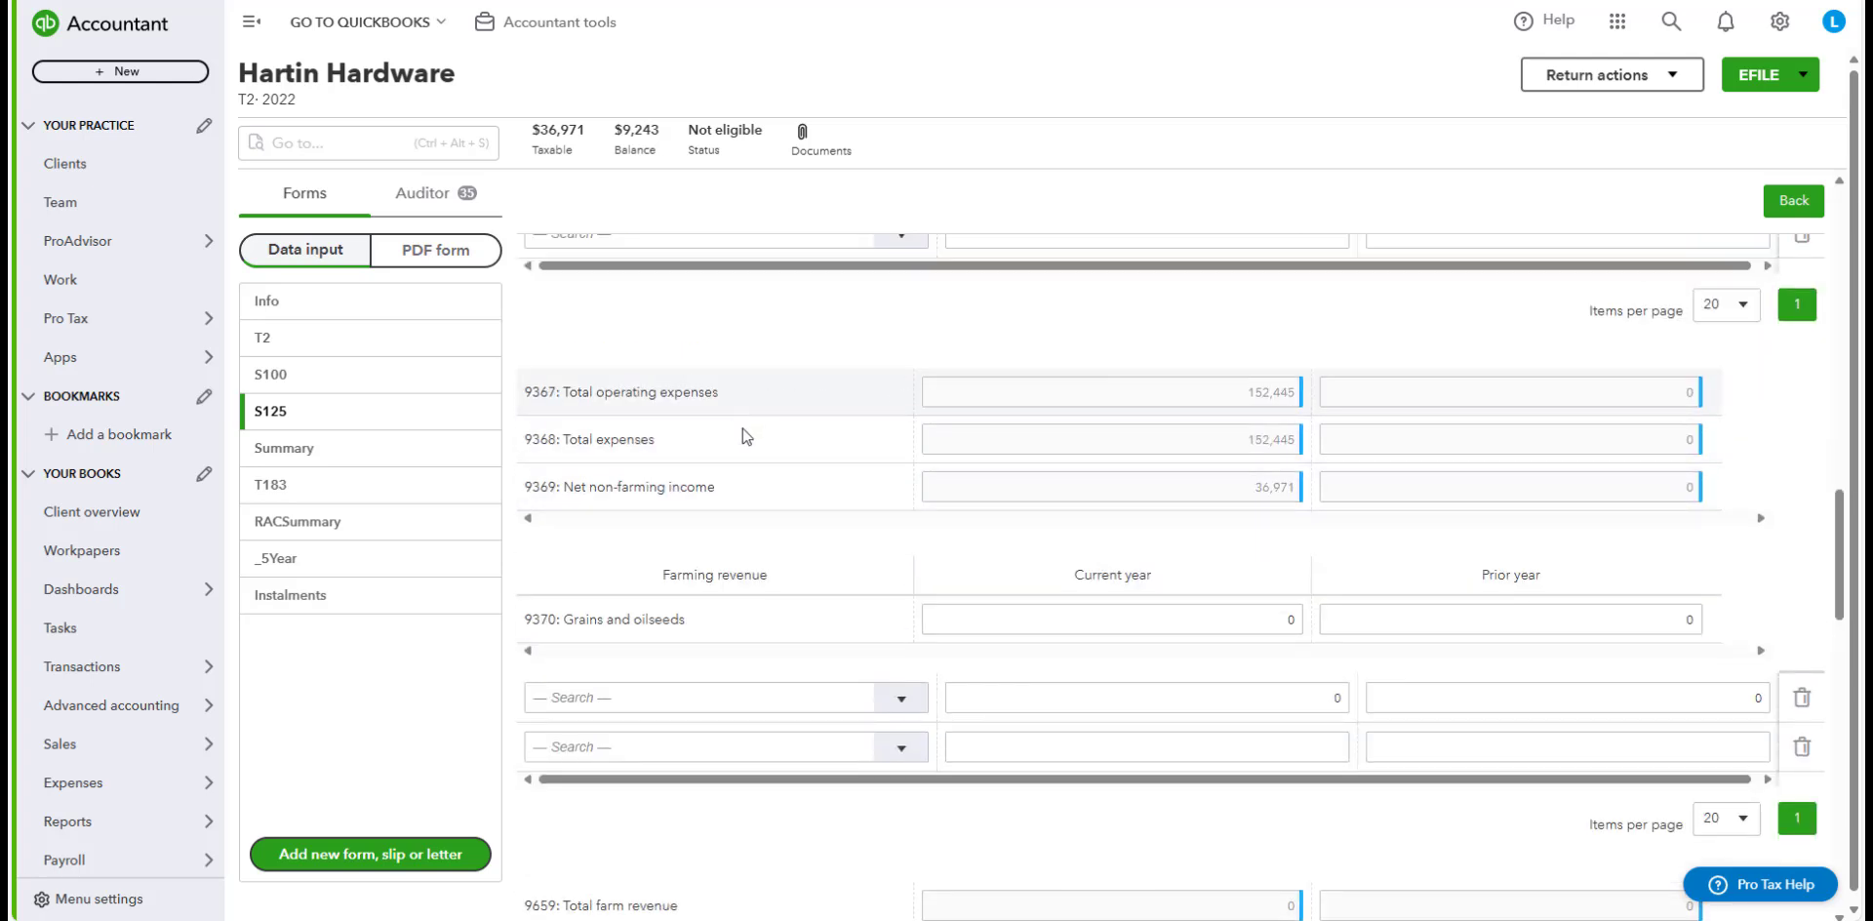
# Review the asset and liability lines of the S100 GIFI balance sheet in Hartin Hardware's return.
pyautogui.click(325, 377)
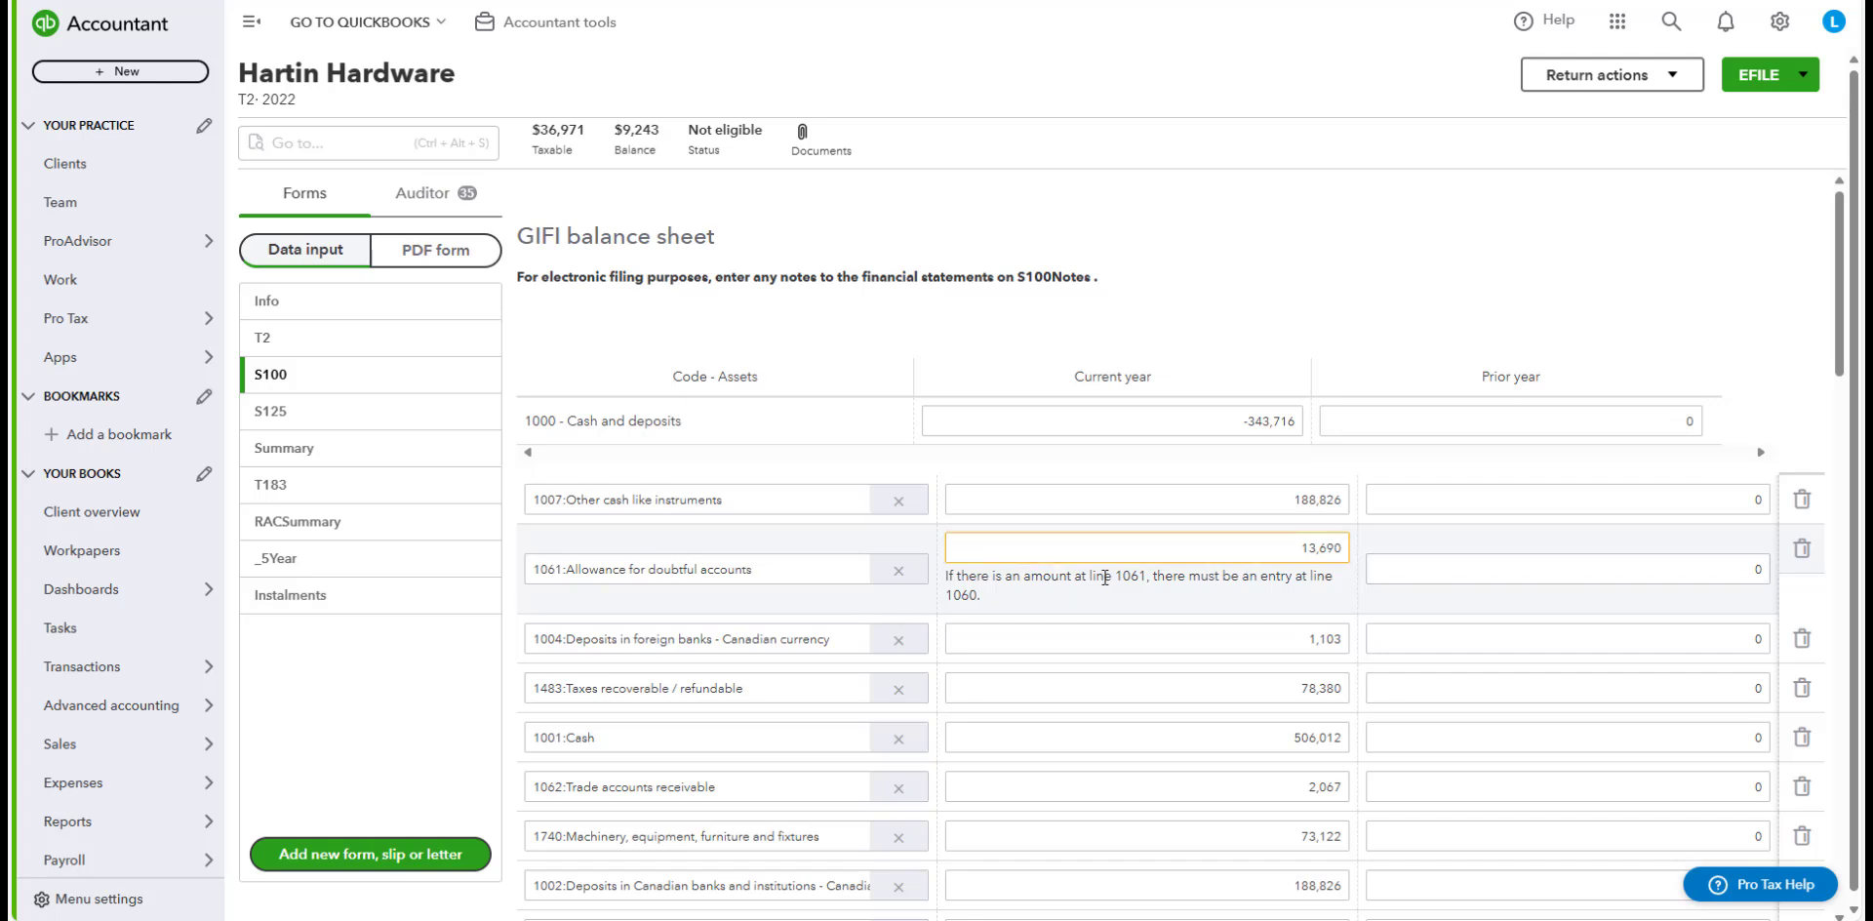
pyautogui.scroll(-4, 1098, 585)
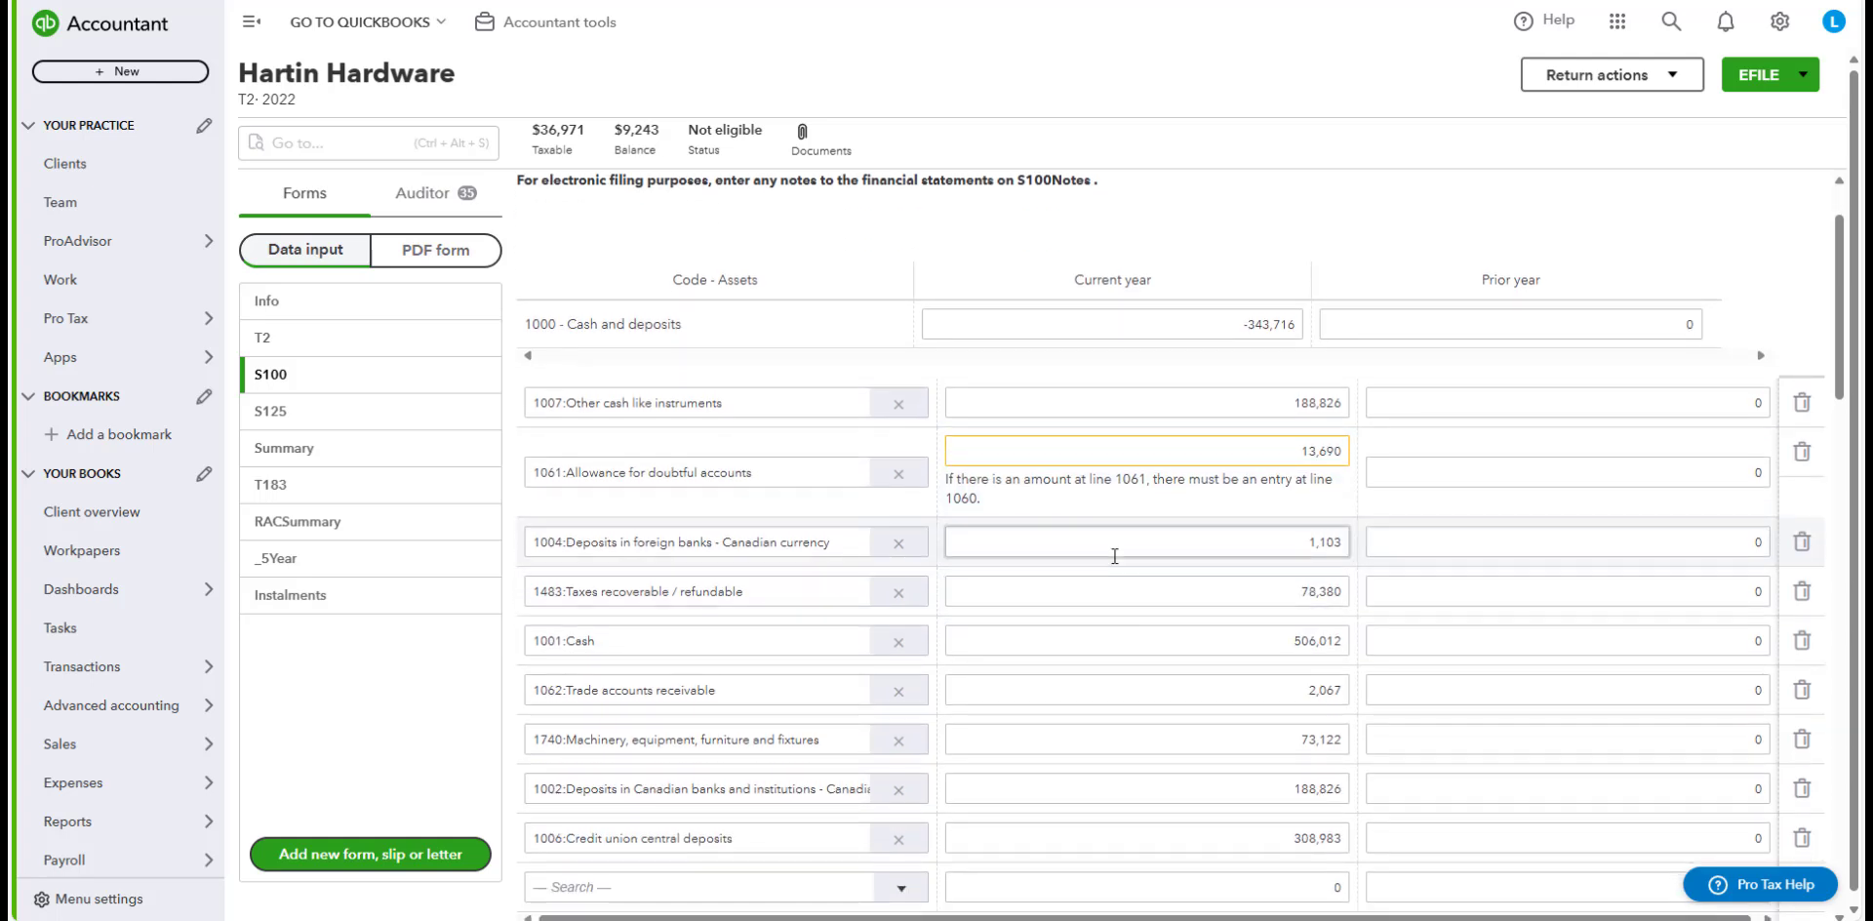
pyautogui.scroll(2, 954, 719)
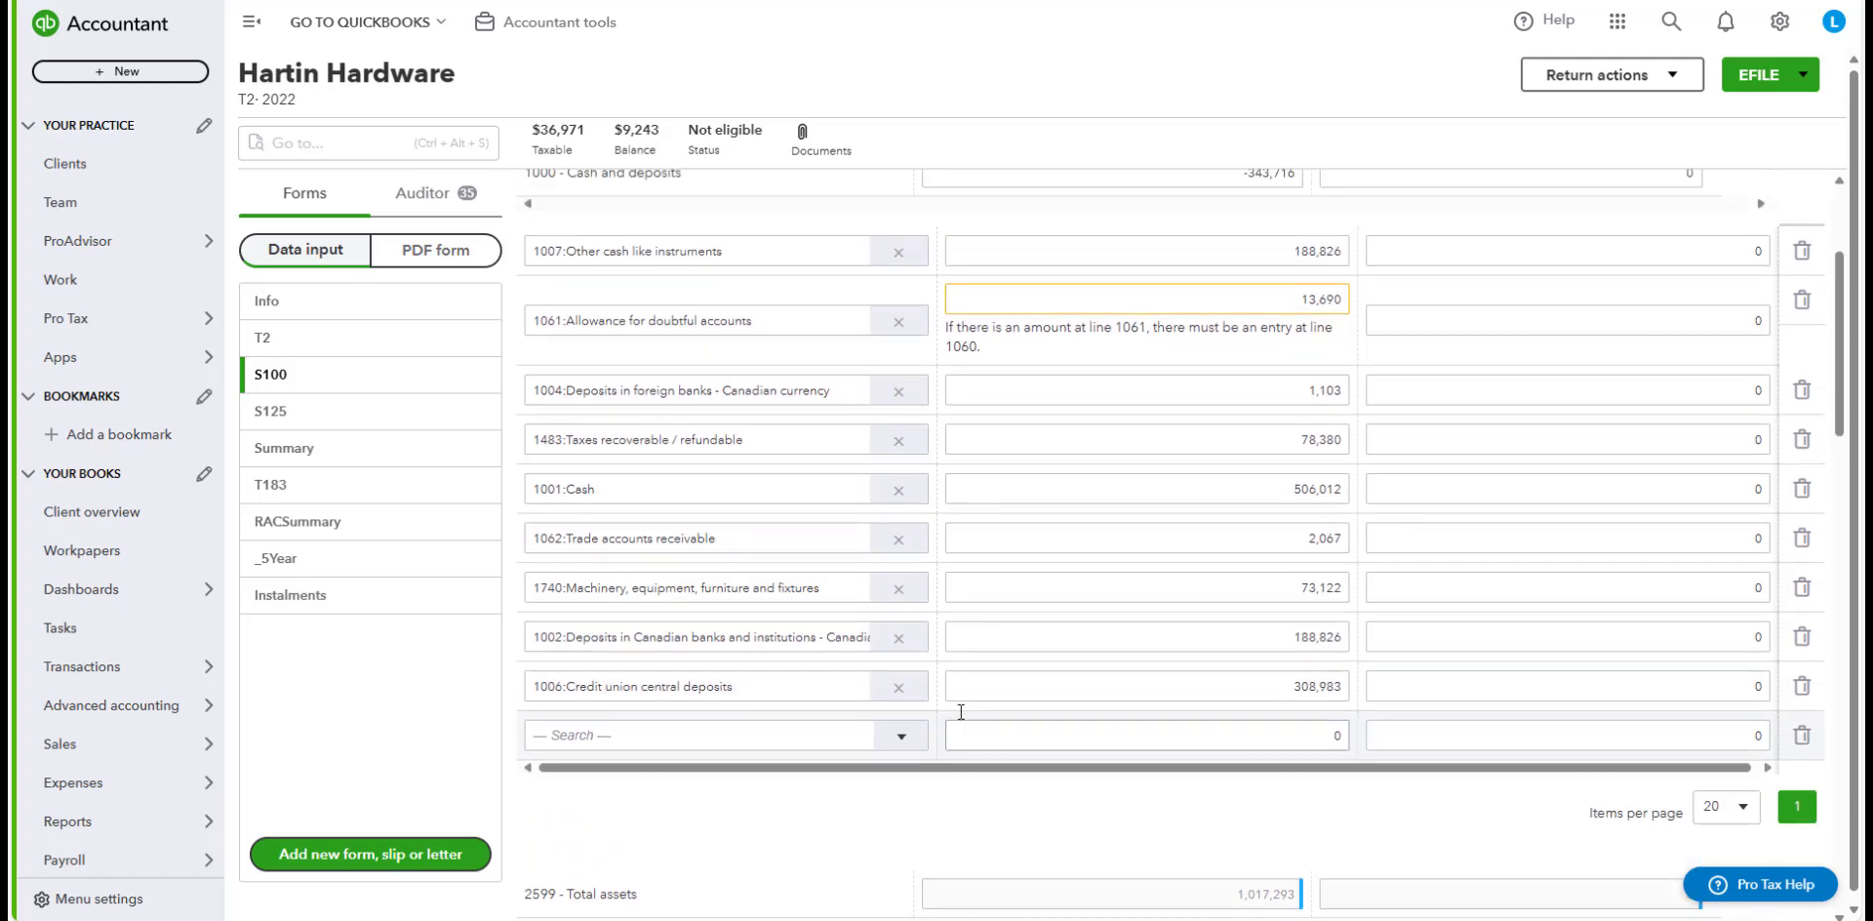
pyautogui.scroll(2, 945, 720)
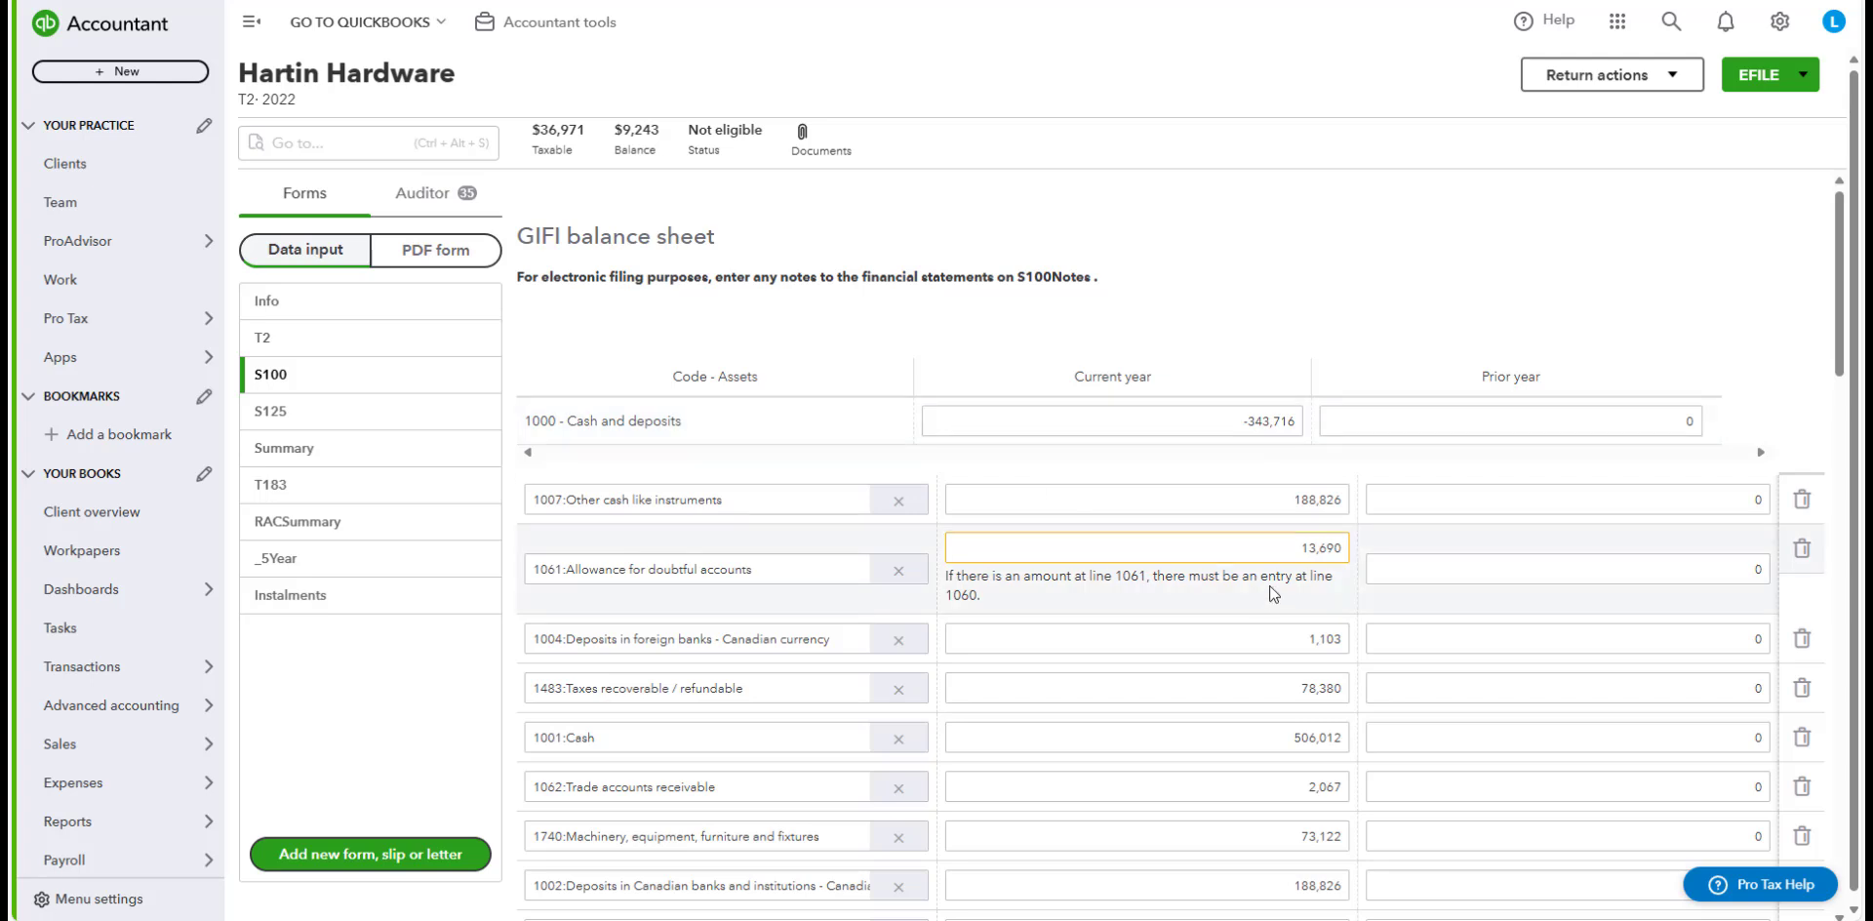
pyautogui.scroll(-7, 927, 574)
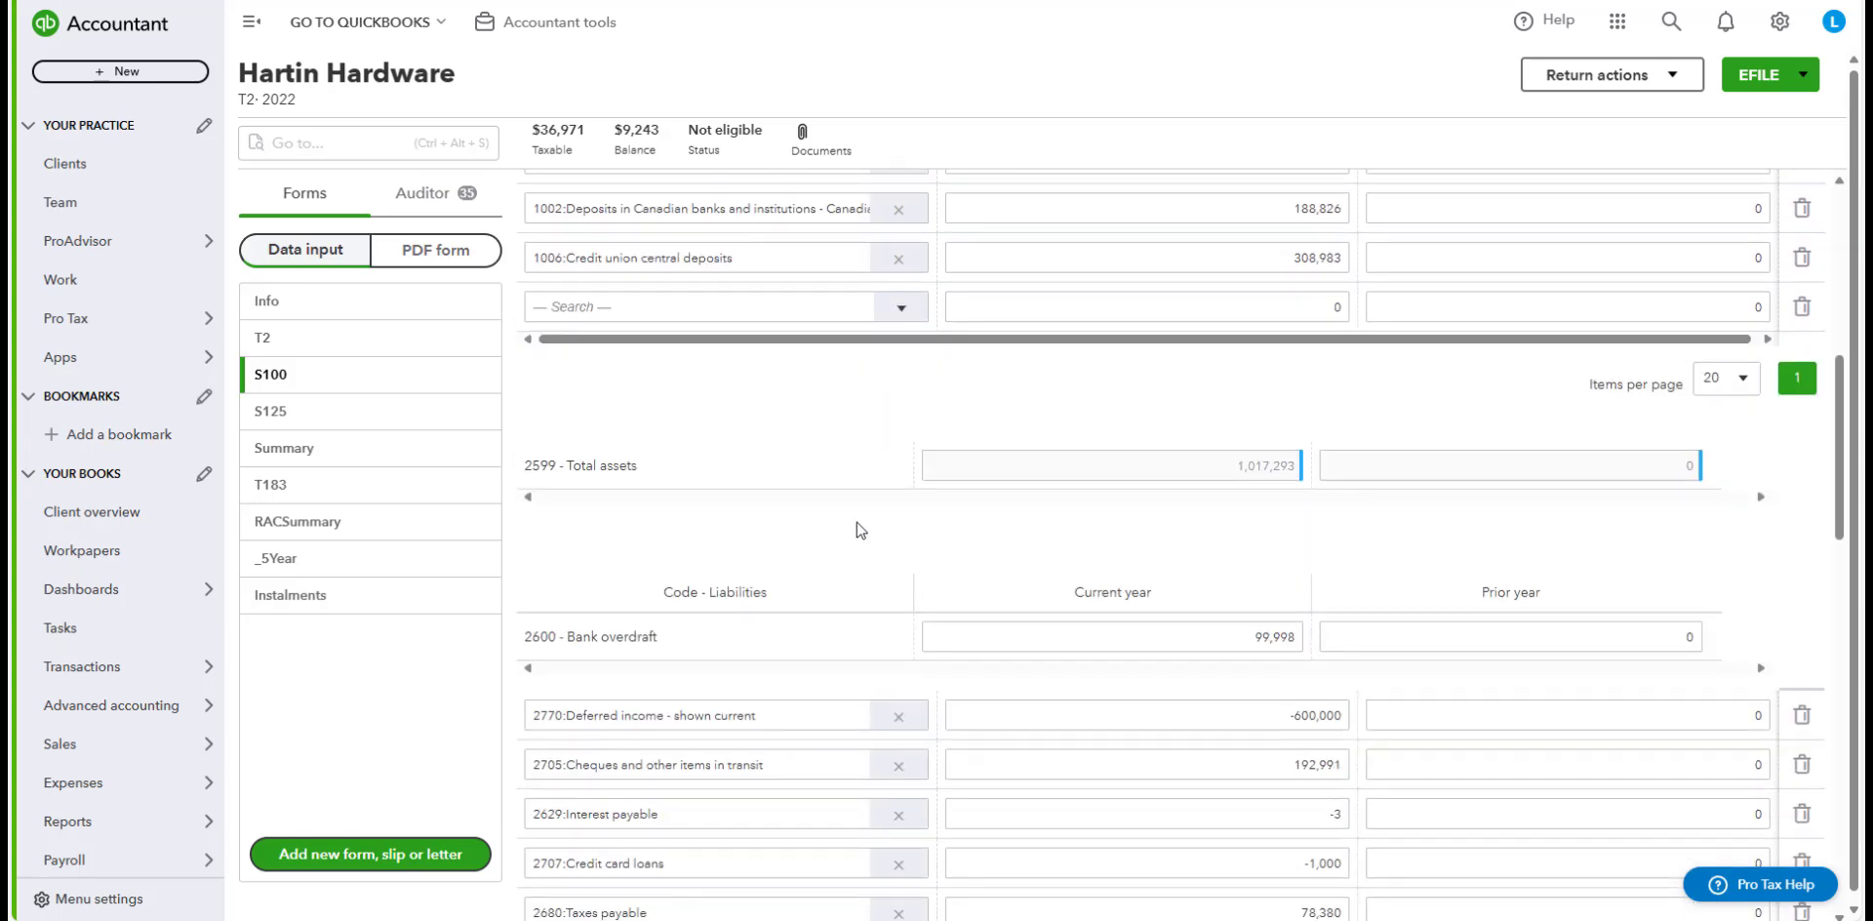
pyautogui.scroll(-2, 887, 553)
pyautogui.moveTo(1839, 460); pyautogui.dragTo(1844, 210)
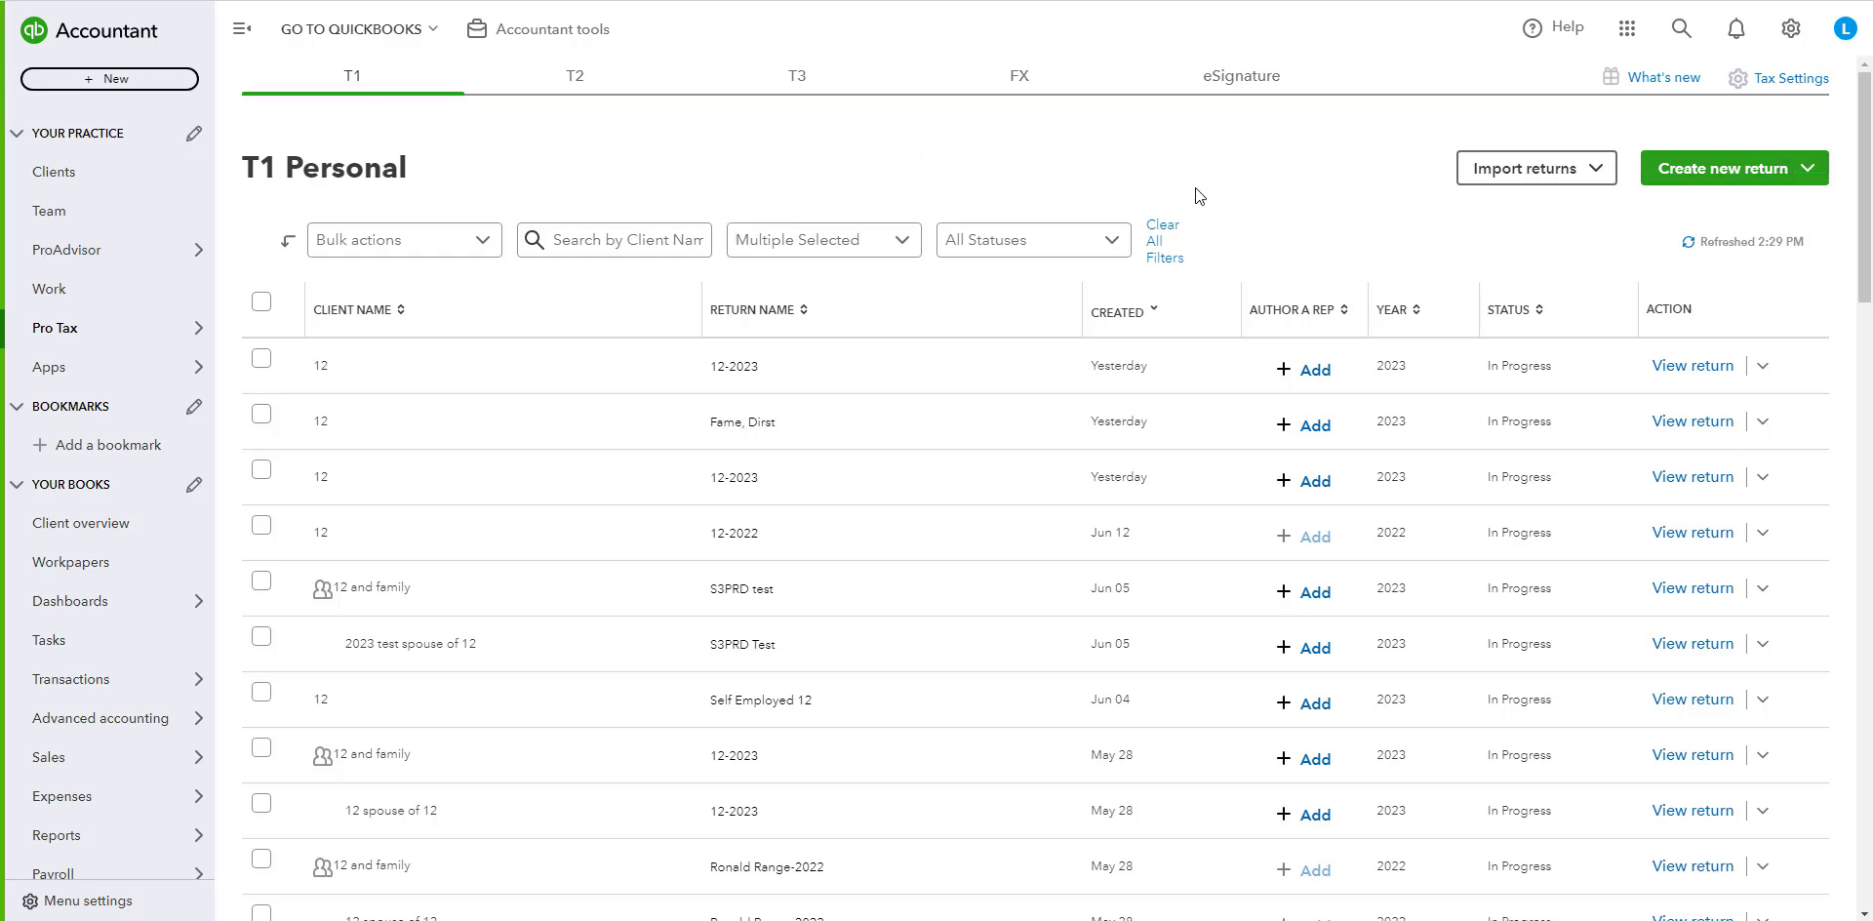
# Start a new T1 Personal return and check the available tax years, keeping 2023.
pyautogui.click(1722, 174)
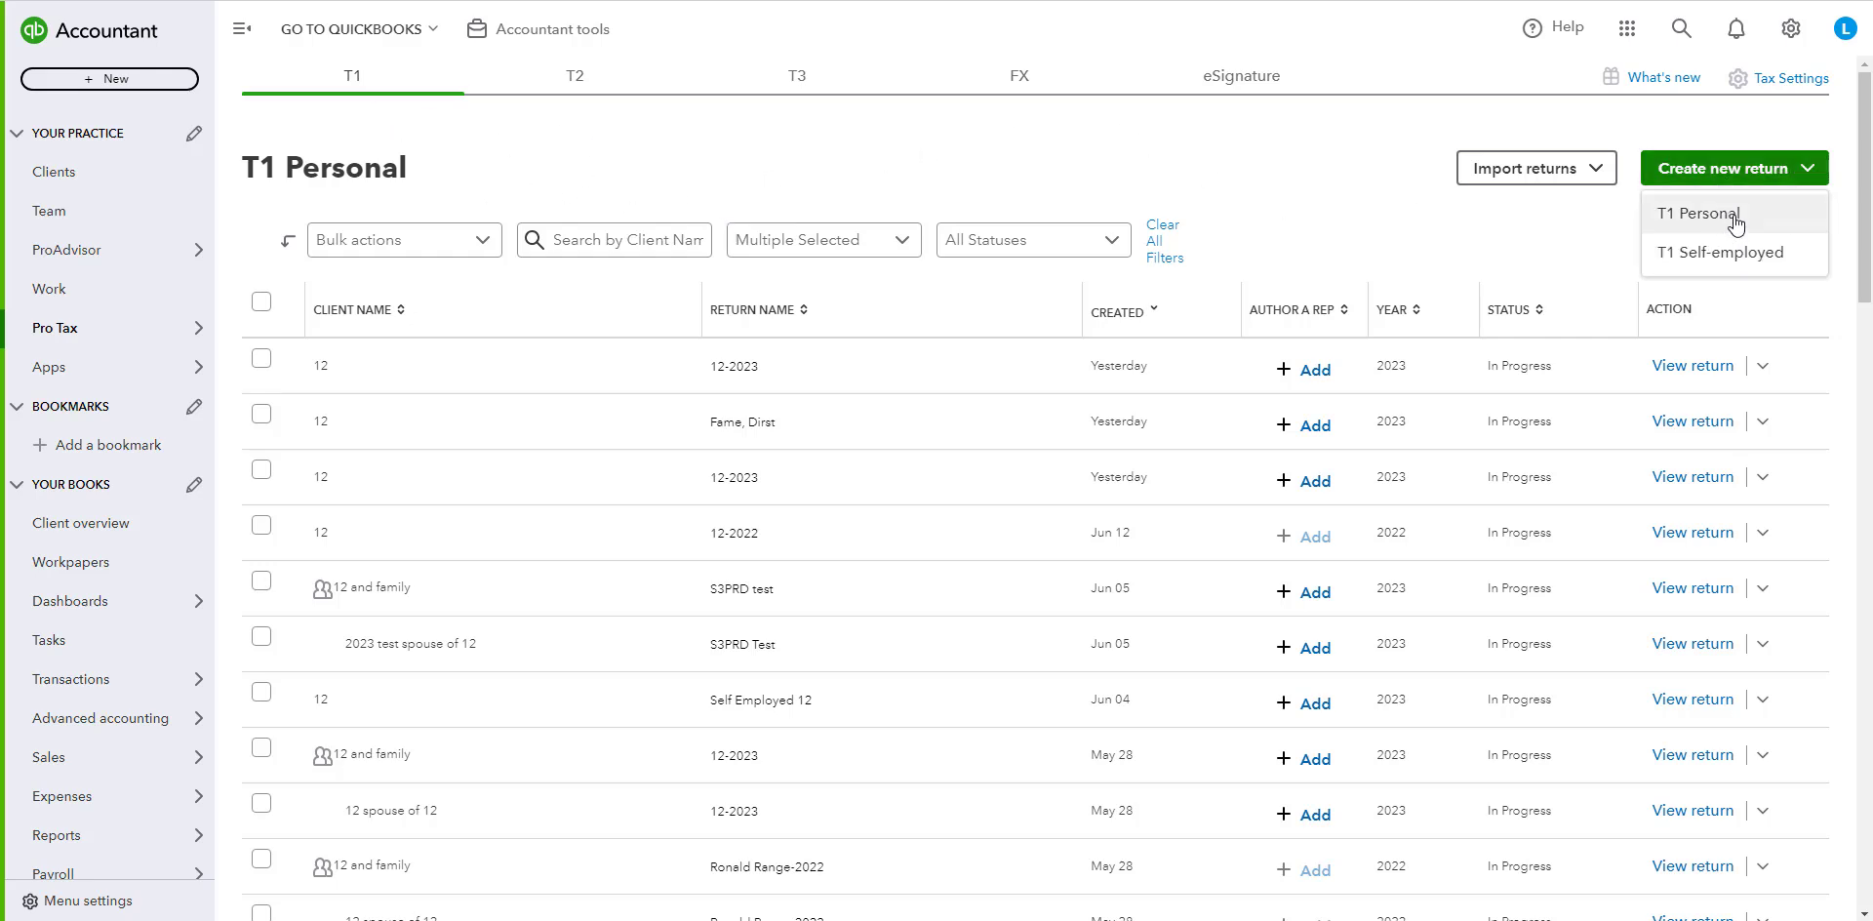
pyautogui.click(1727, 217)
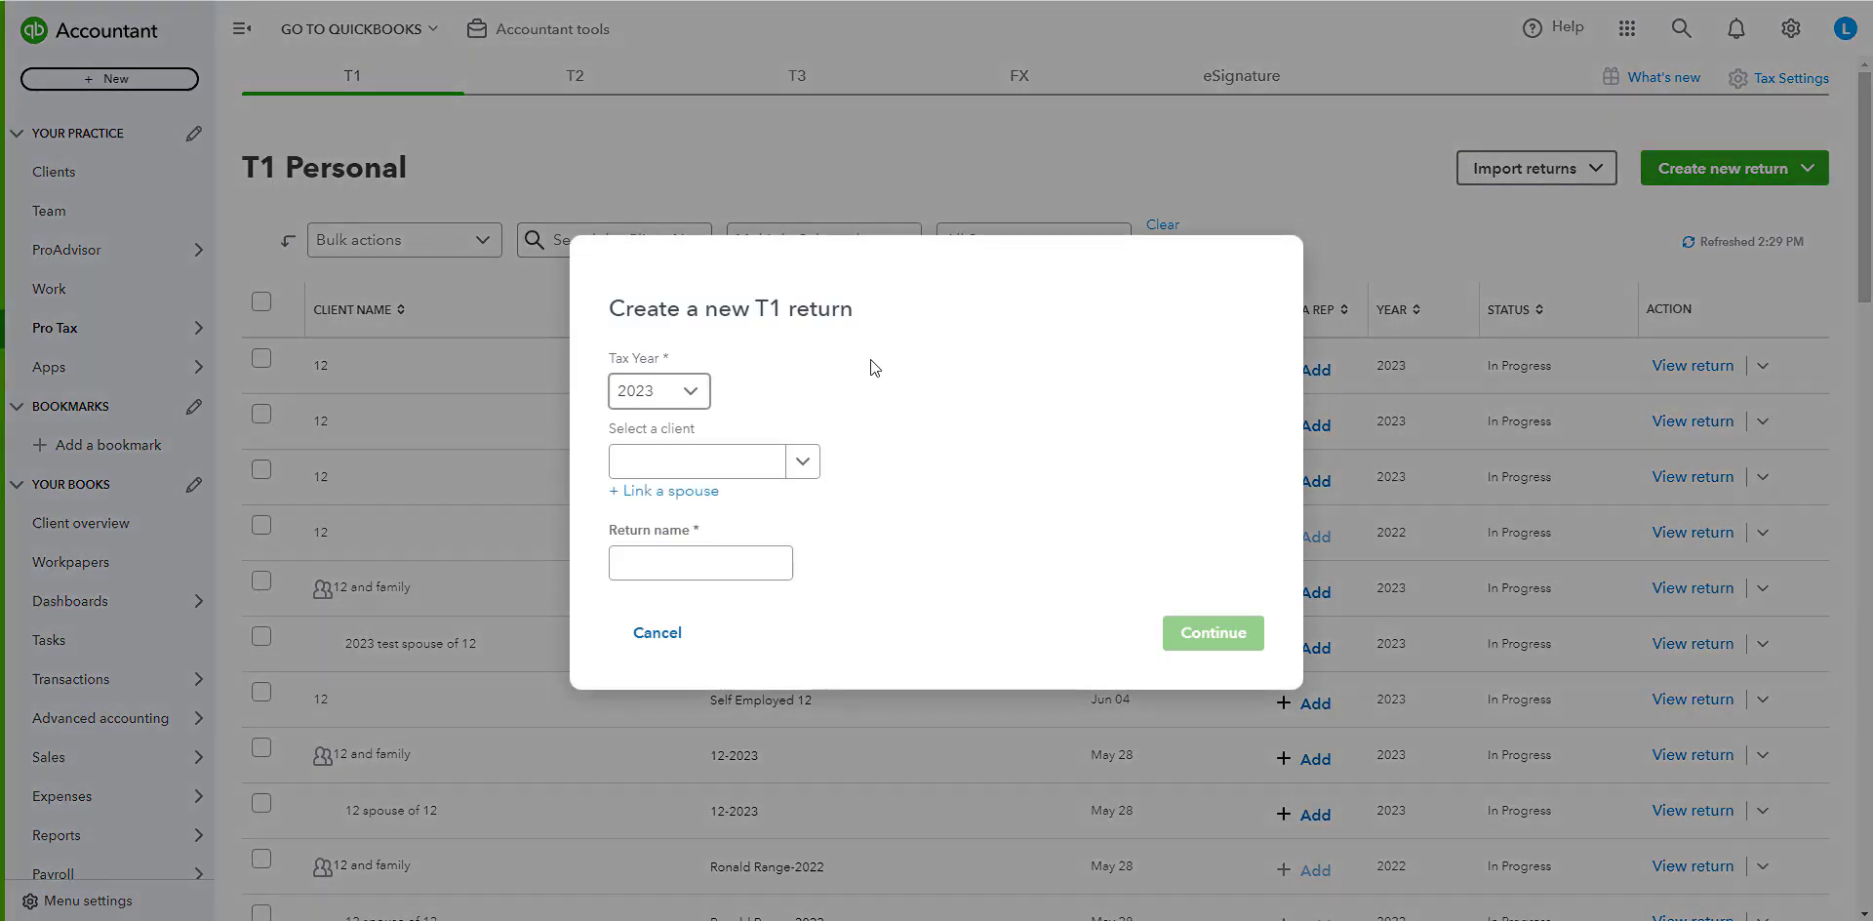
pyautogui.click(693, 390)
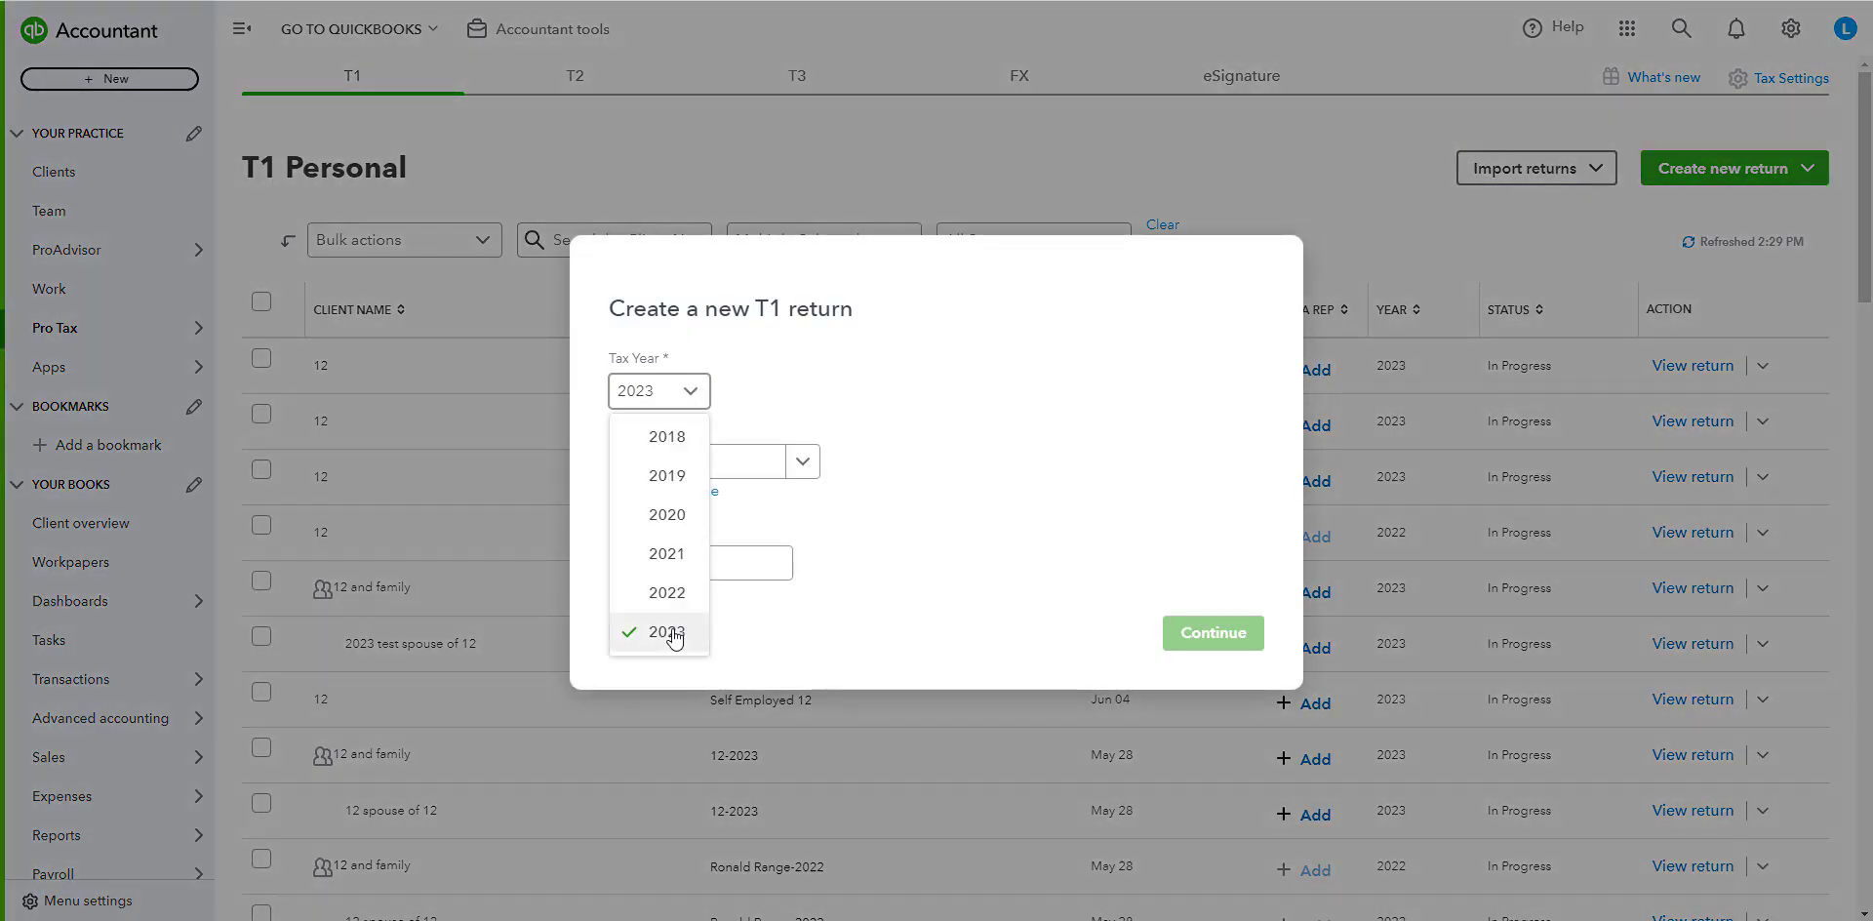
pyautogui.click(740, 390)
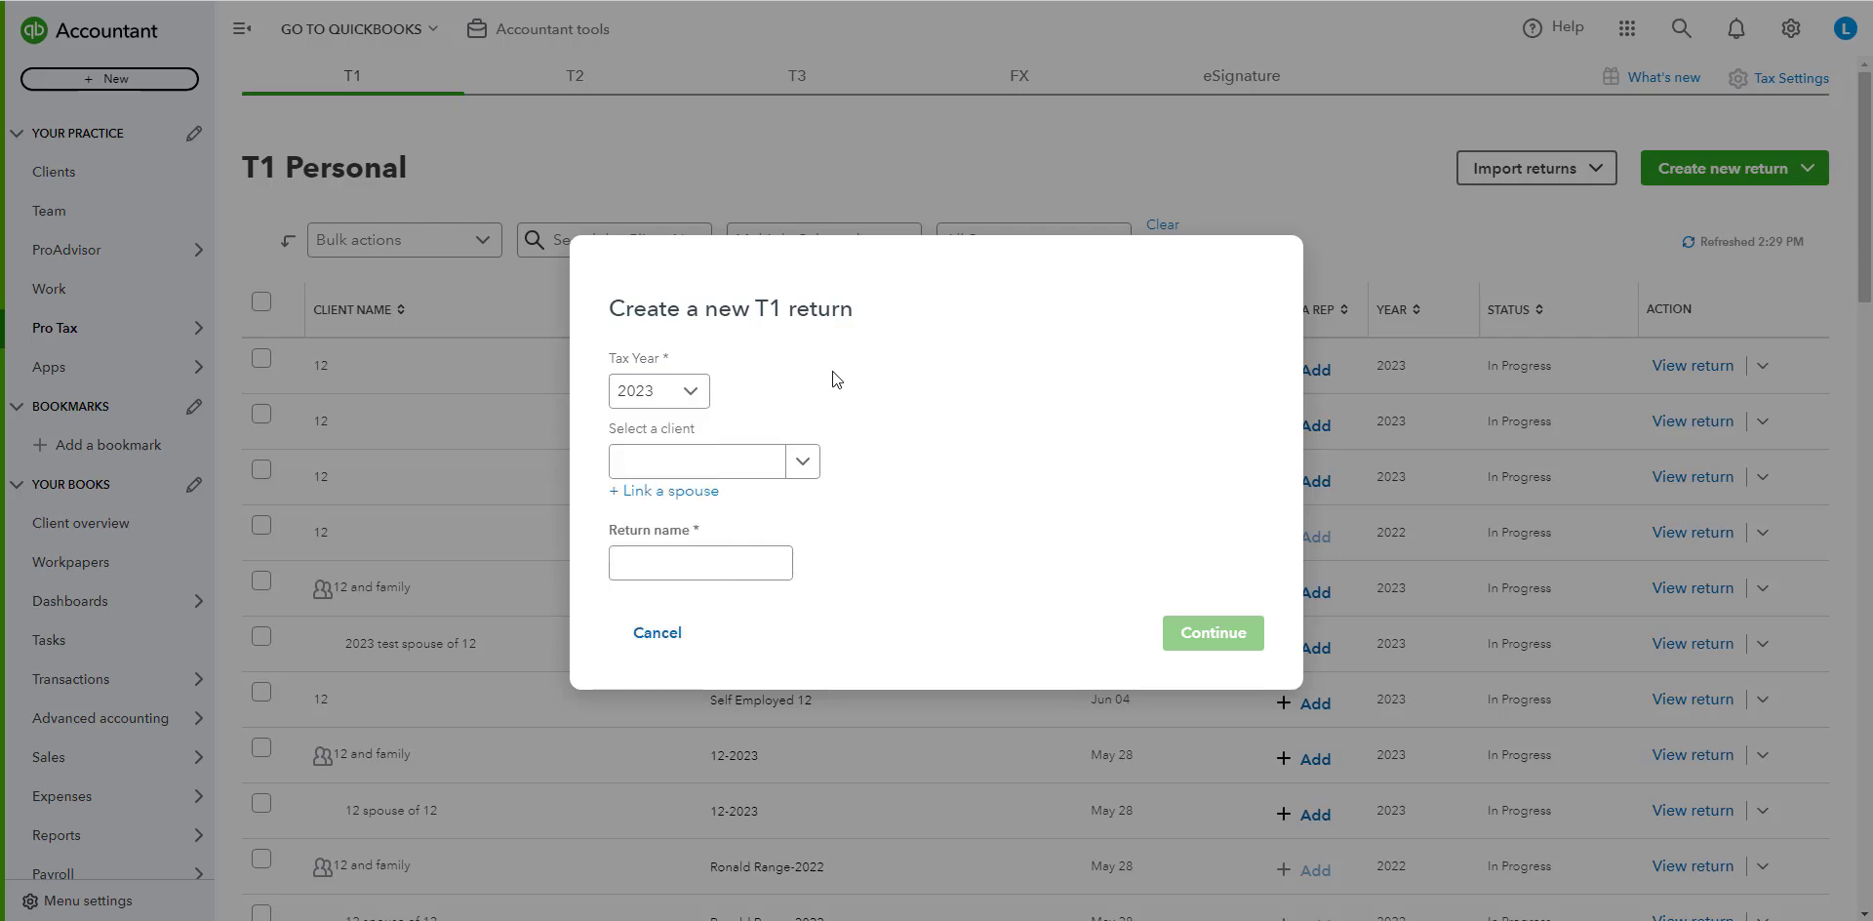
# Look through the client choices and view the form for adding a new client, closing it without saving.
pyautogui.click(799, 460)
pyautogui.scroll(-1, 771, 526)
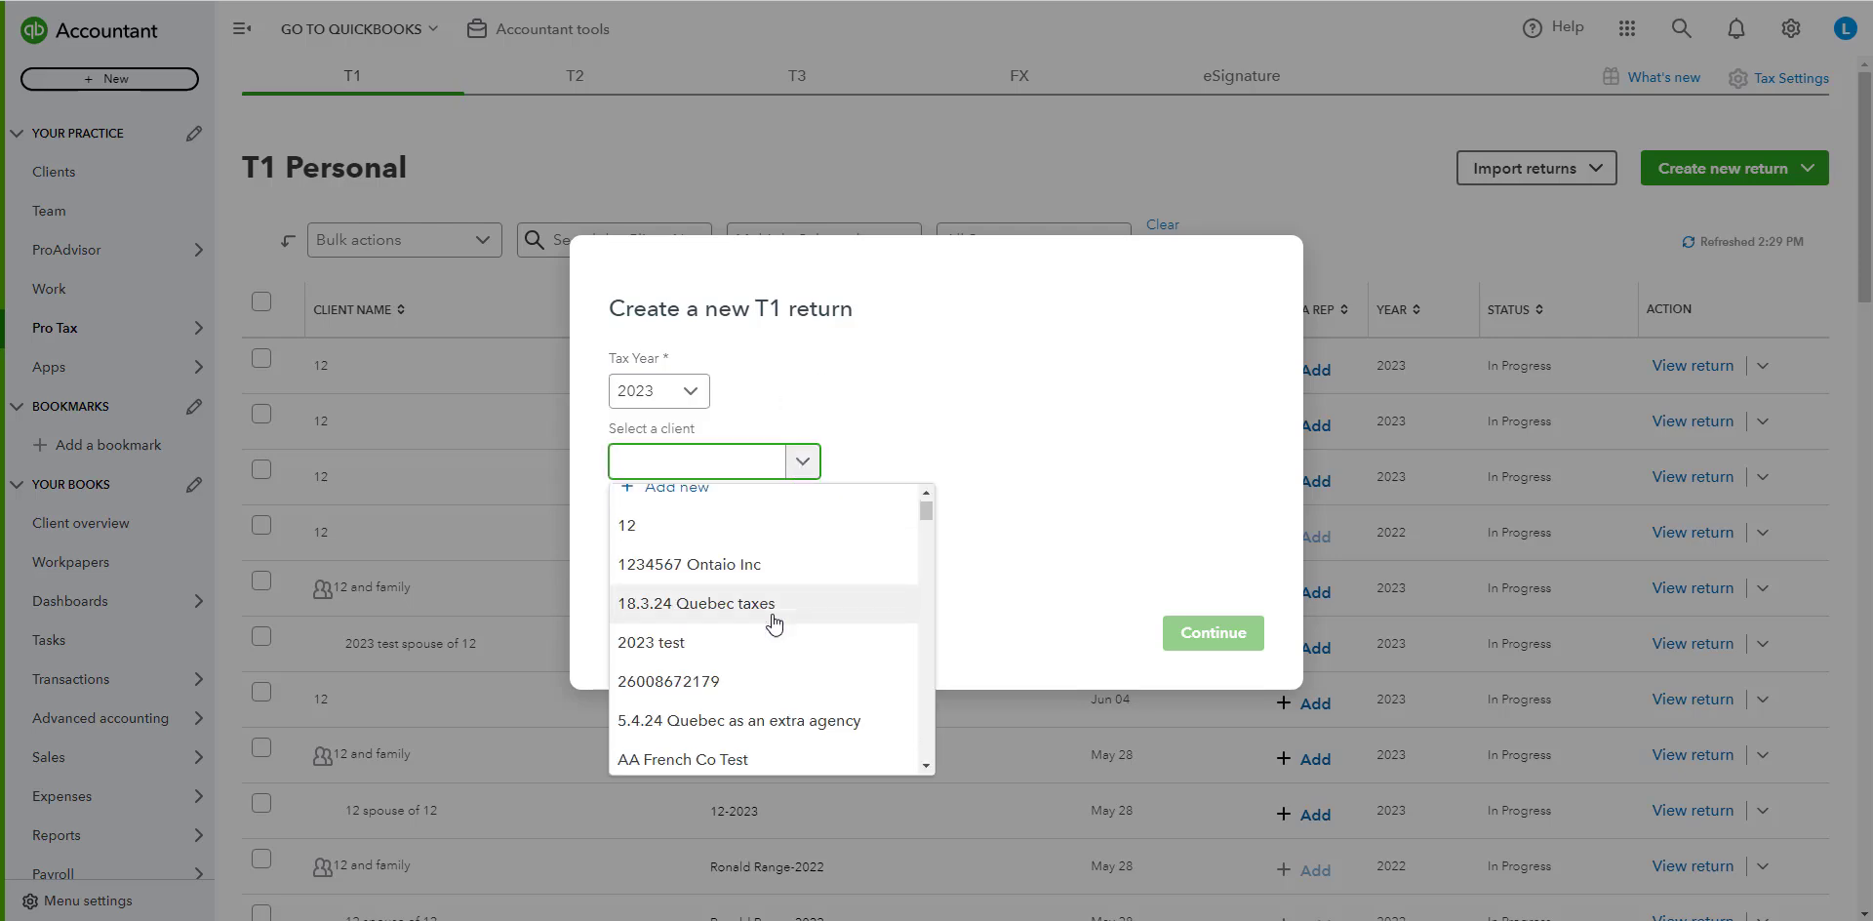
pyautogui.scroll(1, 693, 541)
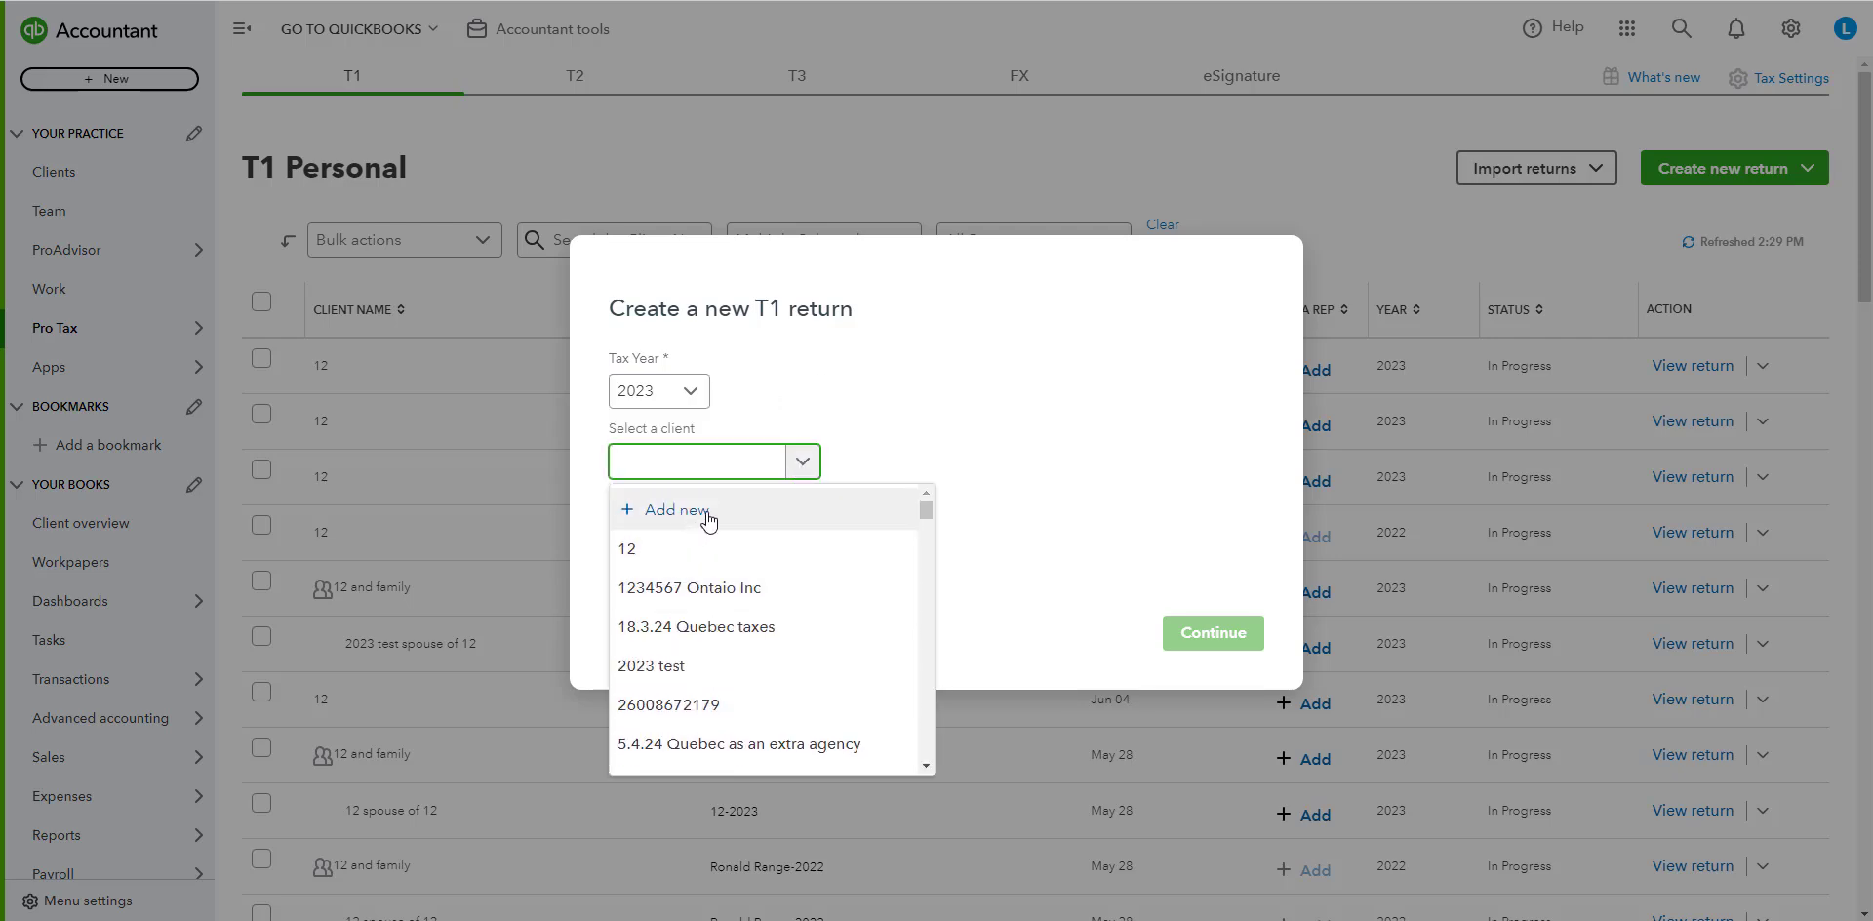
pyautogui.click(706, 523)
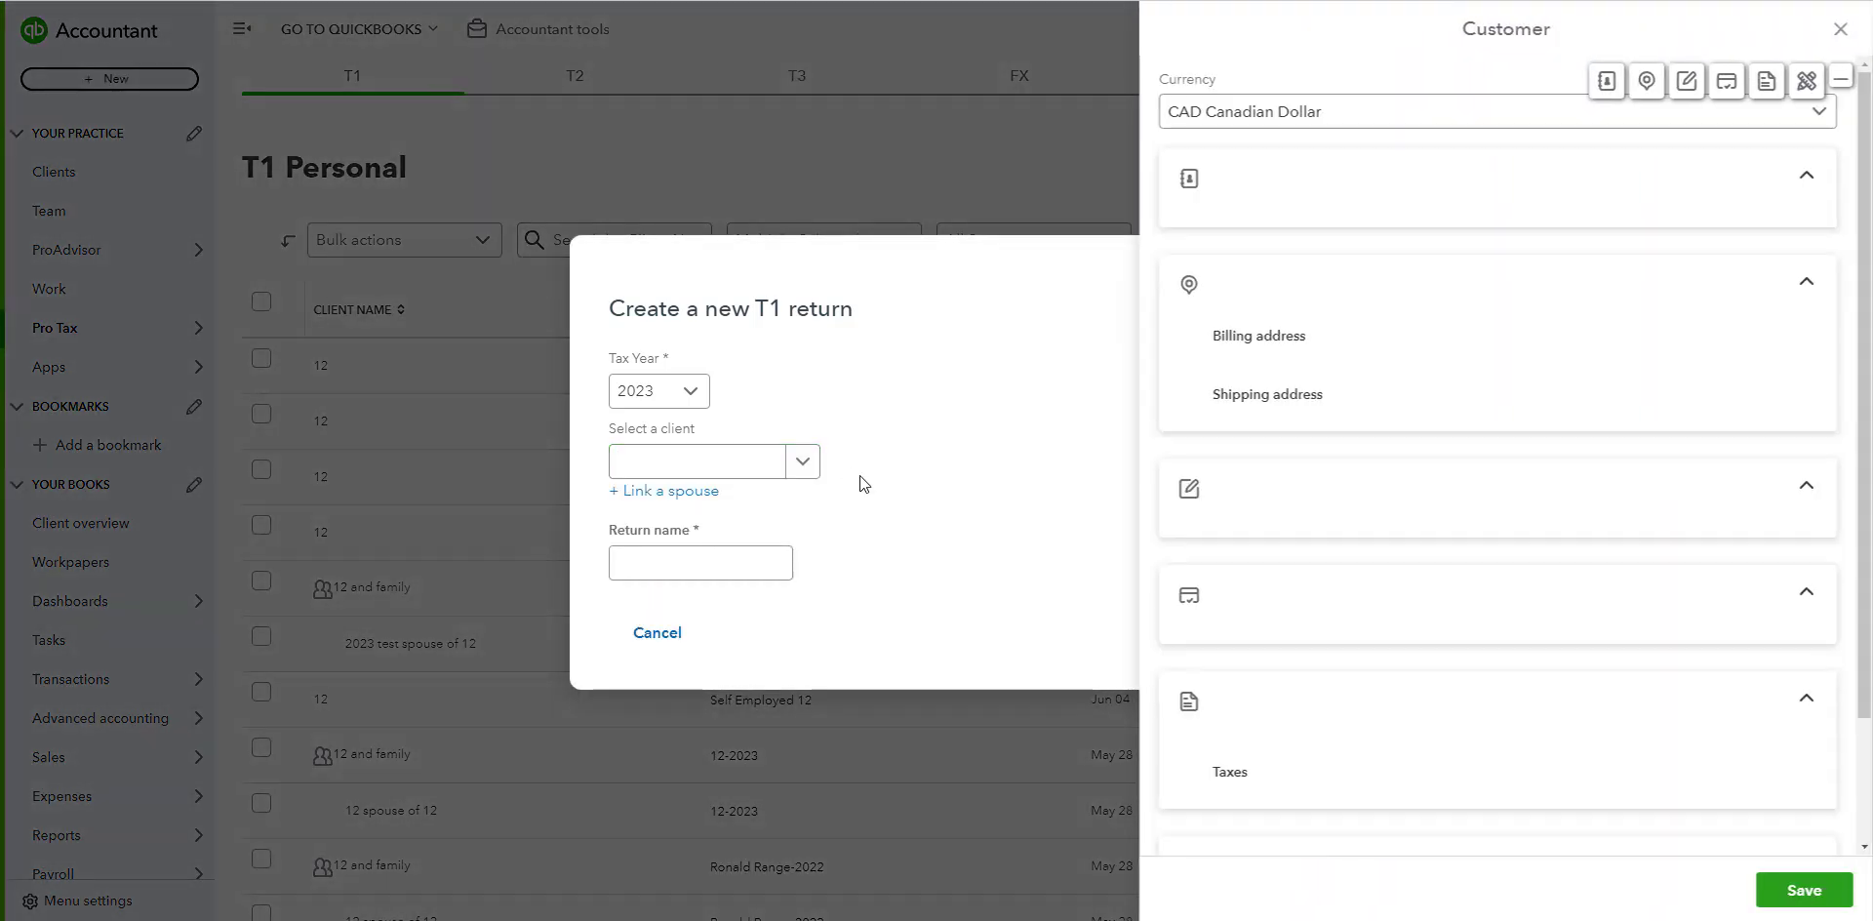
pyautogui.click(1841, 30)
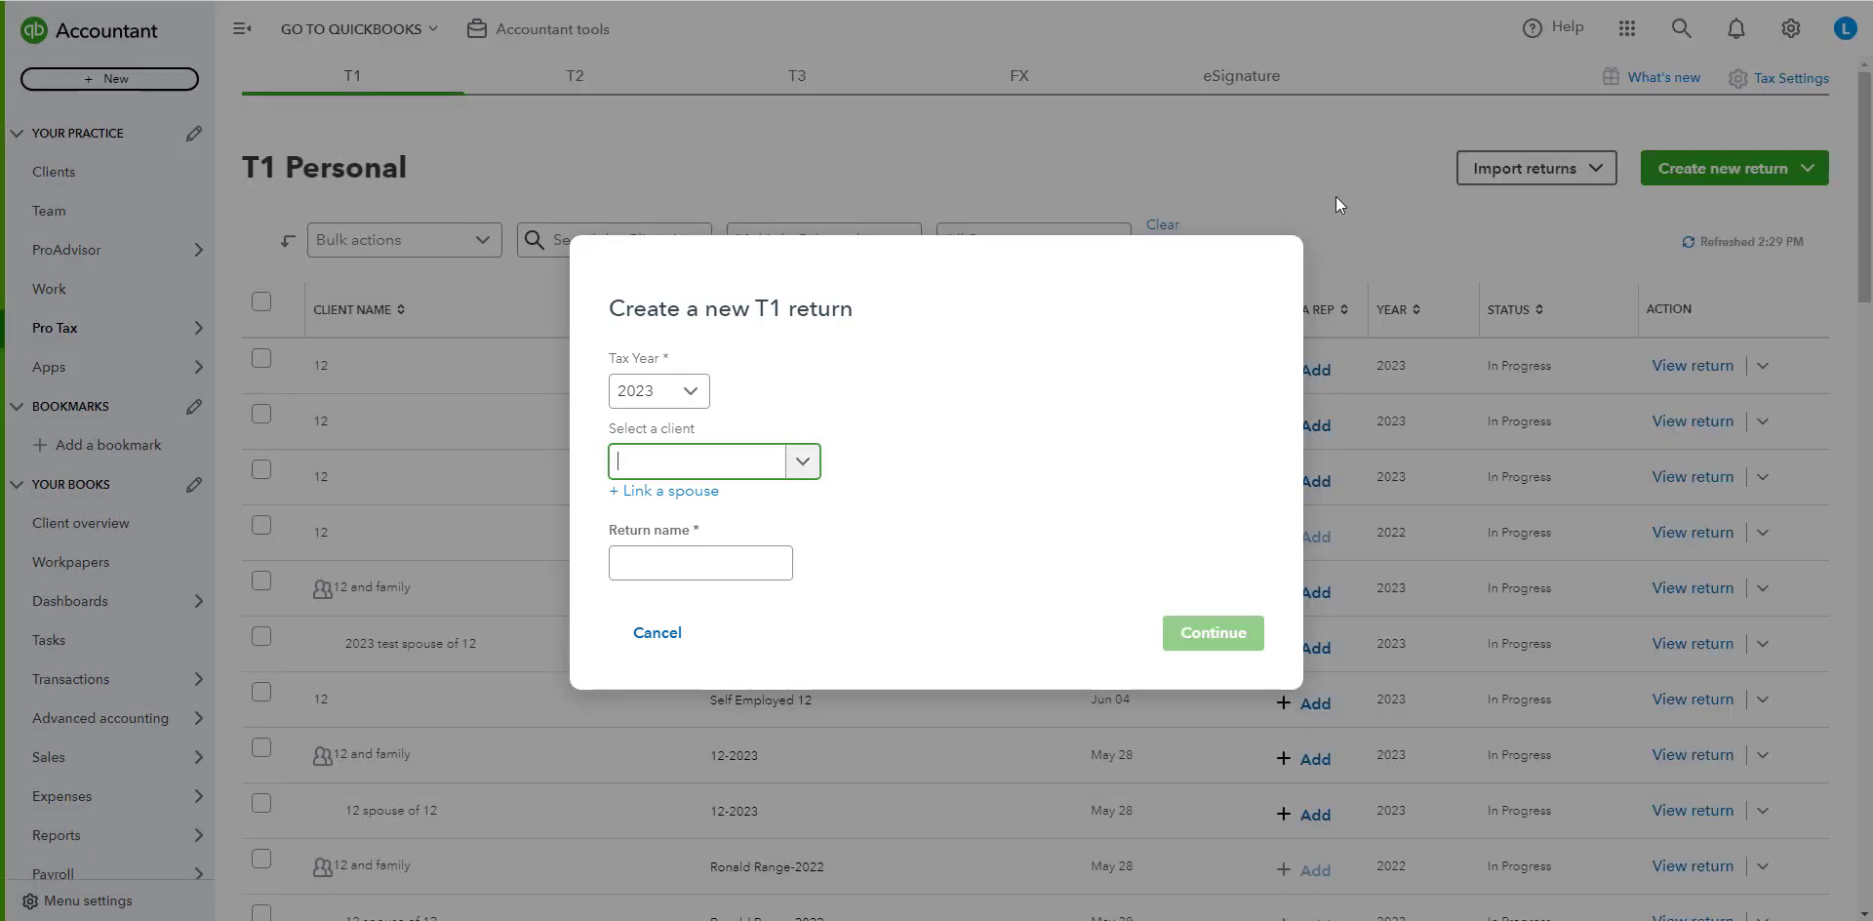
# Create the 2023 T1 return for client 12 with the client 2023 test linked as spouse and marital status Married.
pyautogui.click(800, 467)
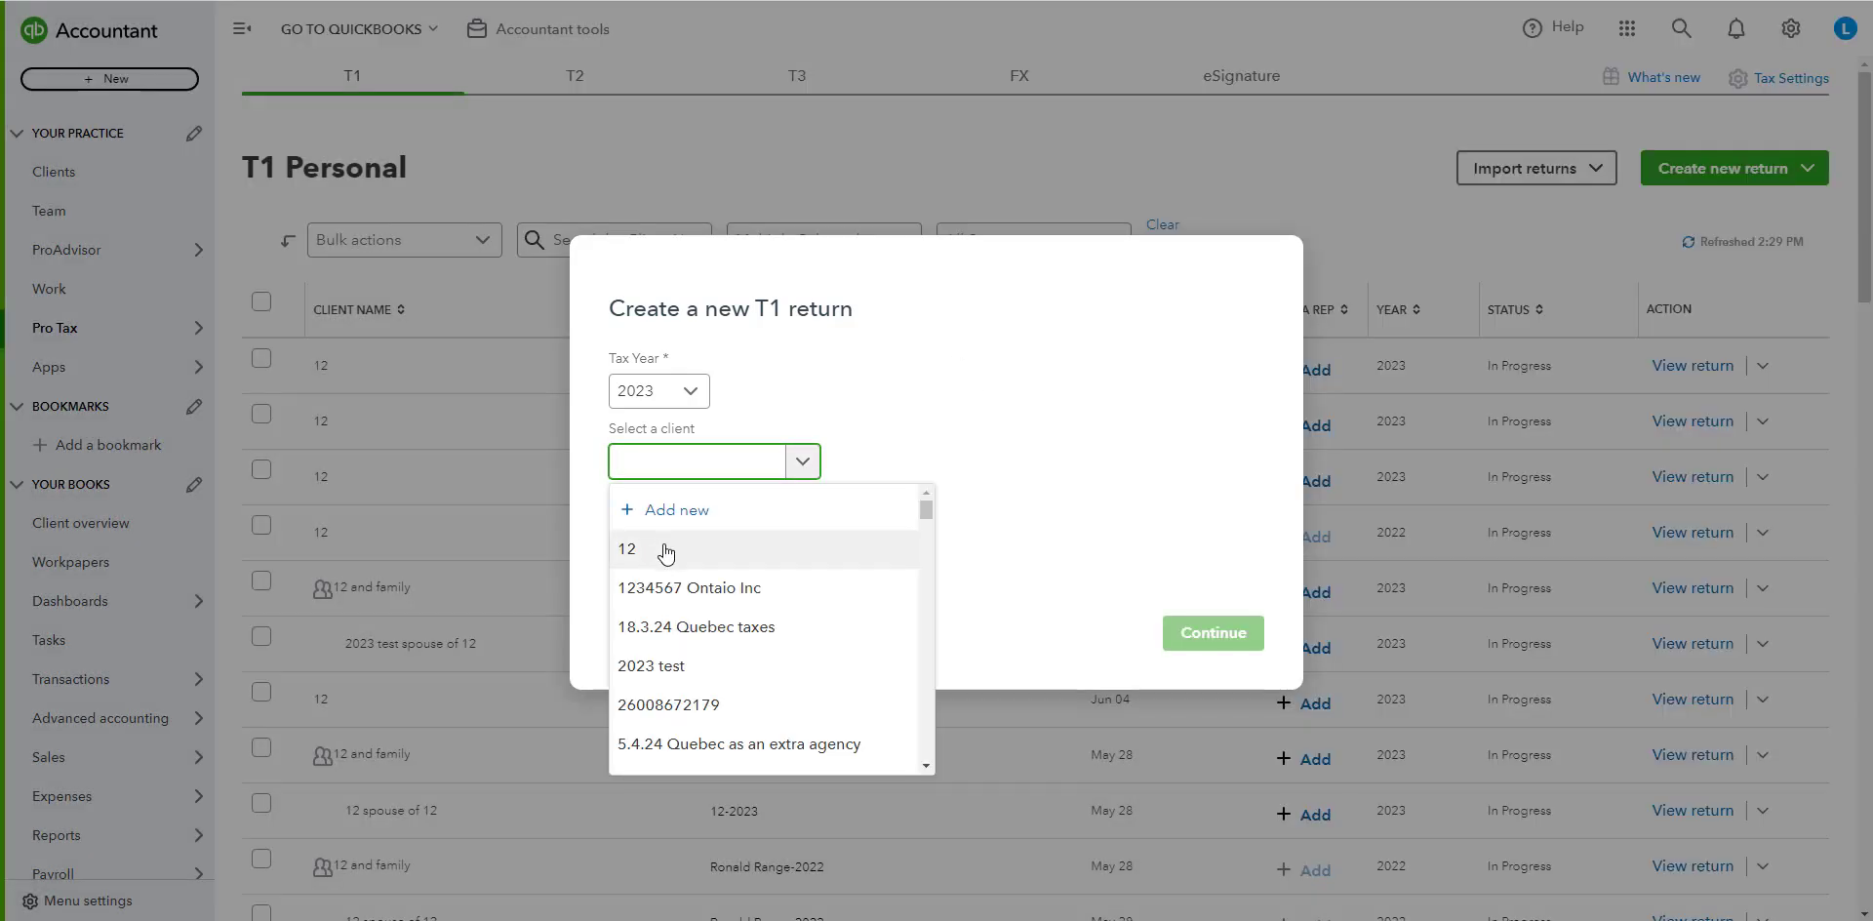
pyautogui.click(664, 550)
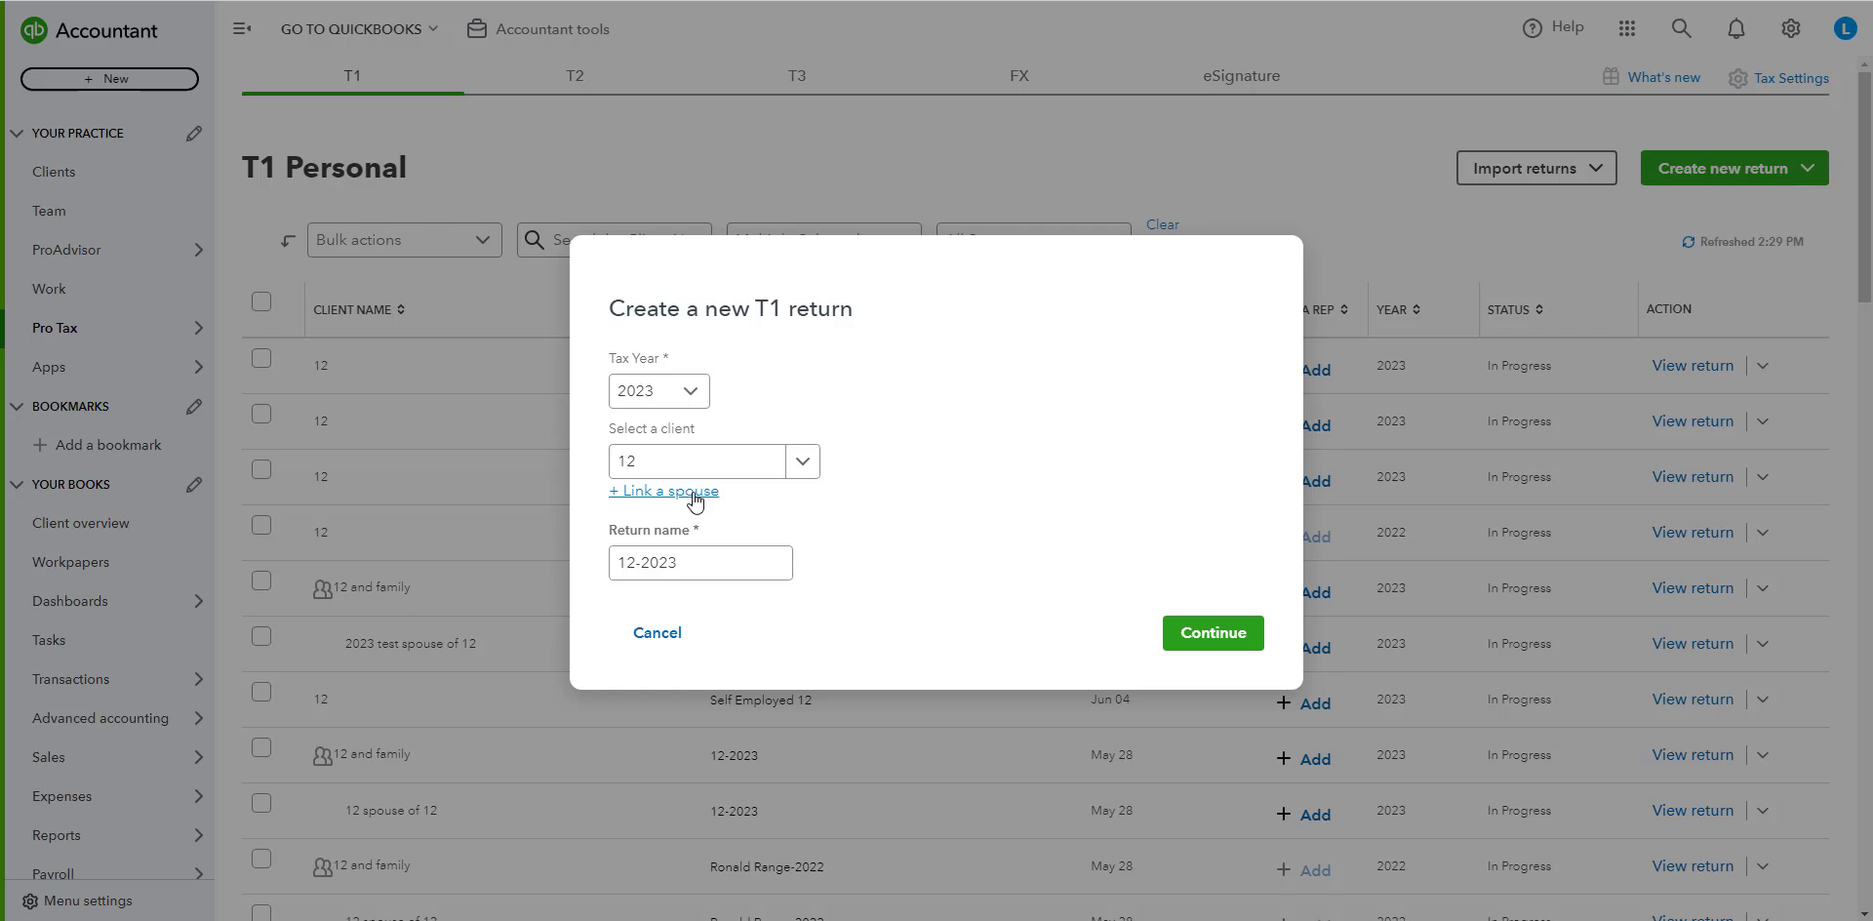
pyautogui.click(694, 498)
pyautogui.click(802, 502)
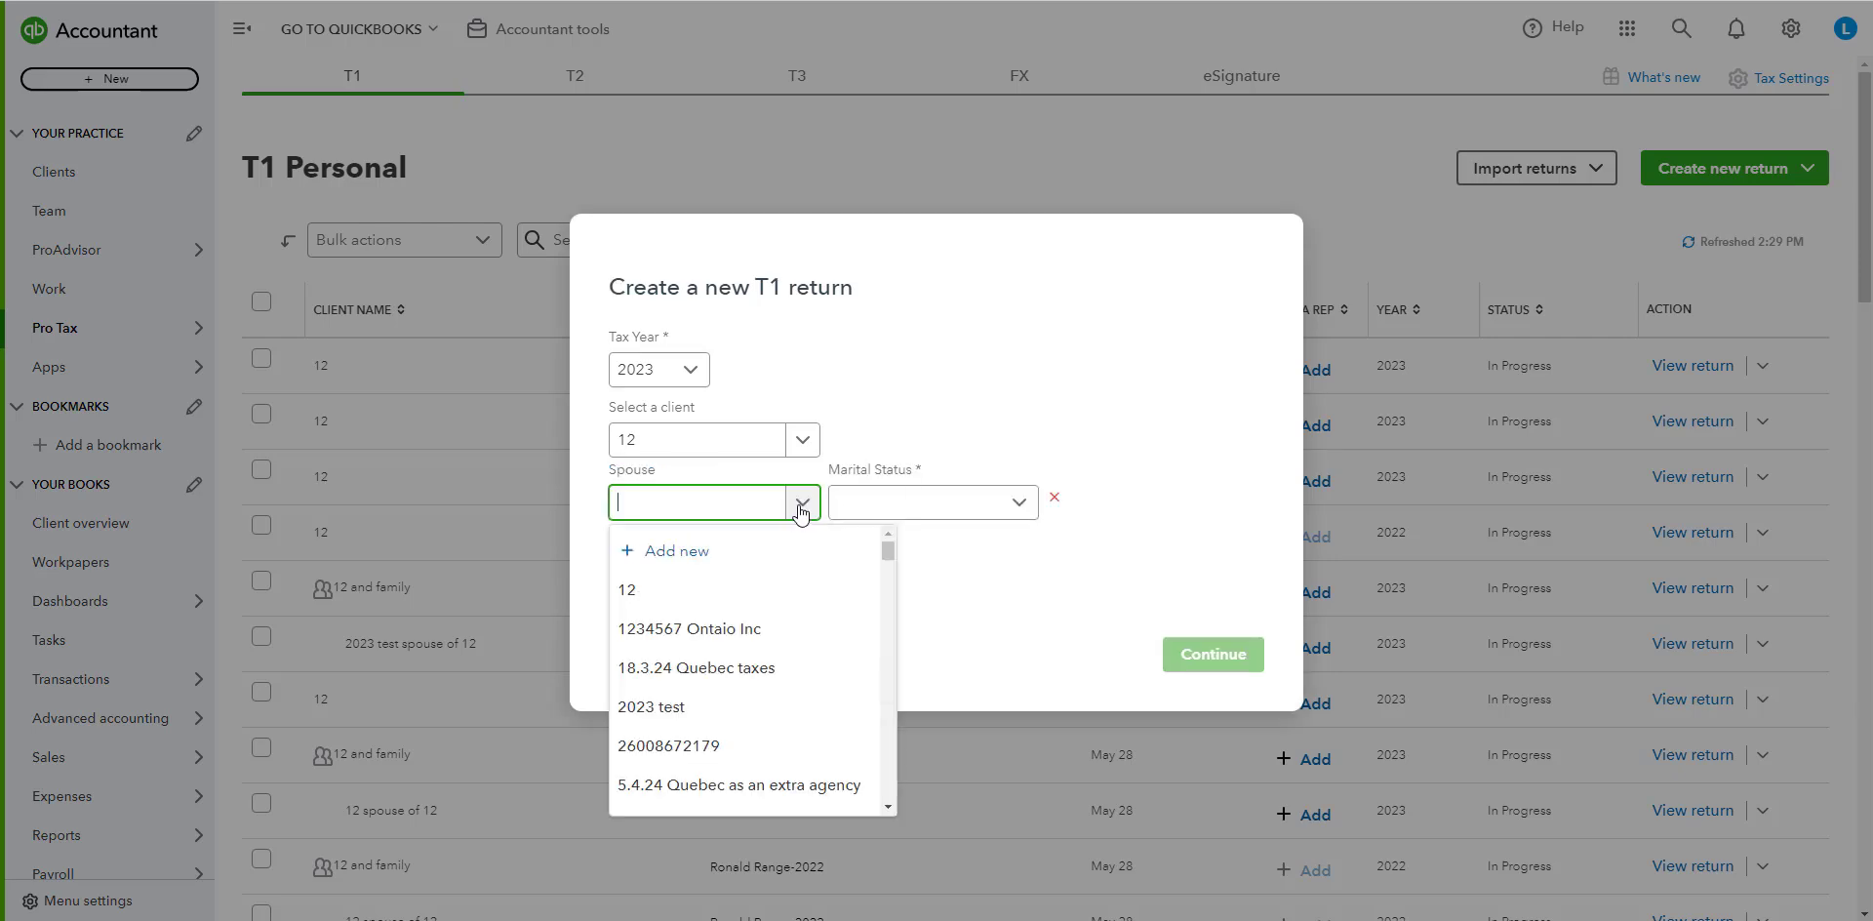
pyautogui.moveTo(889, 556)
pyautogui.mouseDown()
pyautogui.moveTo(905, 782)
pyautogui.moveTo(887, 549)
pyautogui.mouseUp()
pyautogui.click(964, 522)
pyautogui.click(802, 502)
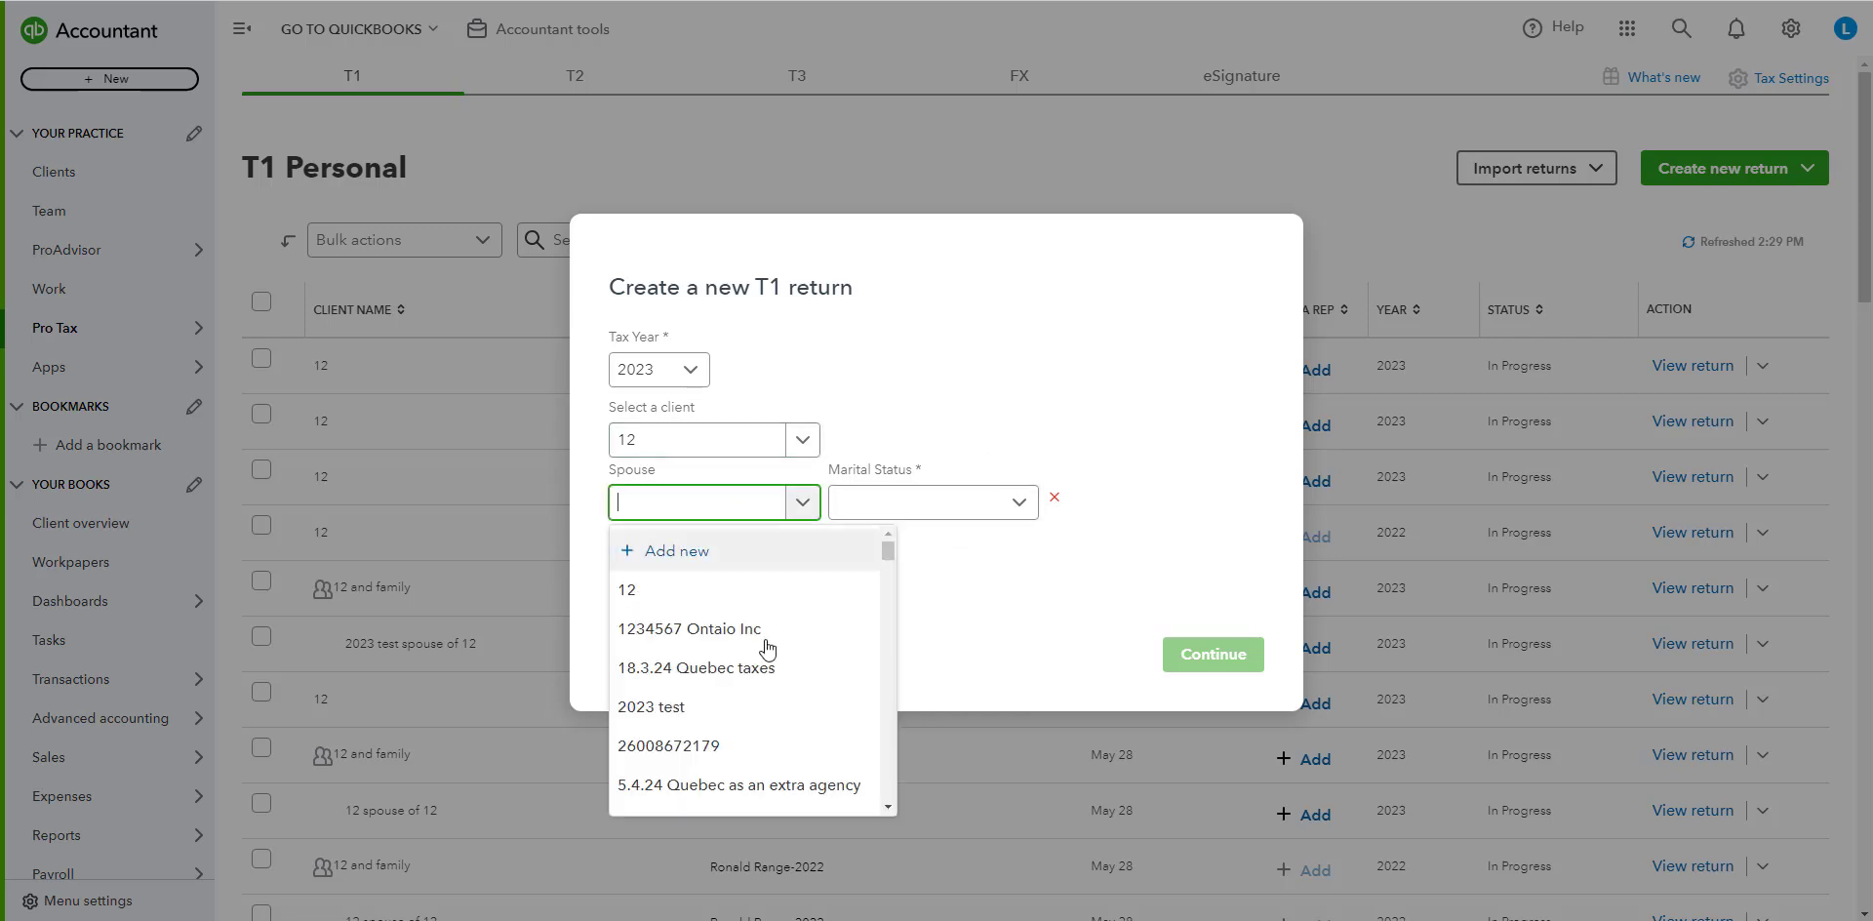
pyautogui.click(652, 707)
pyautogui.click(869, 509)
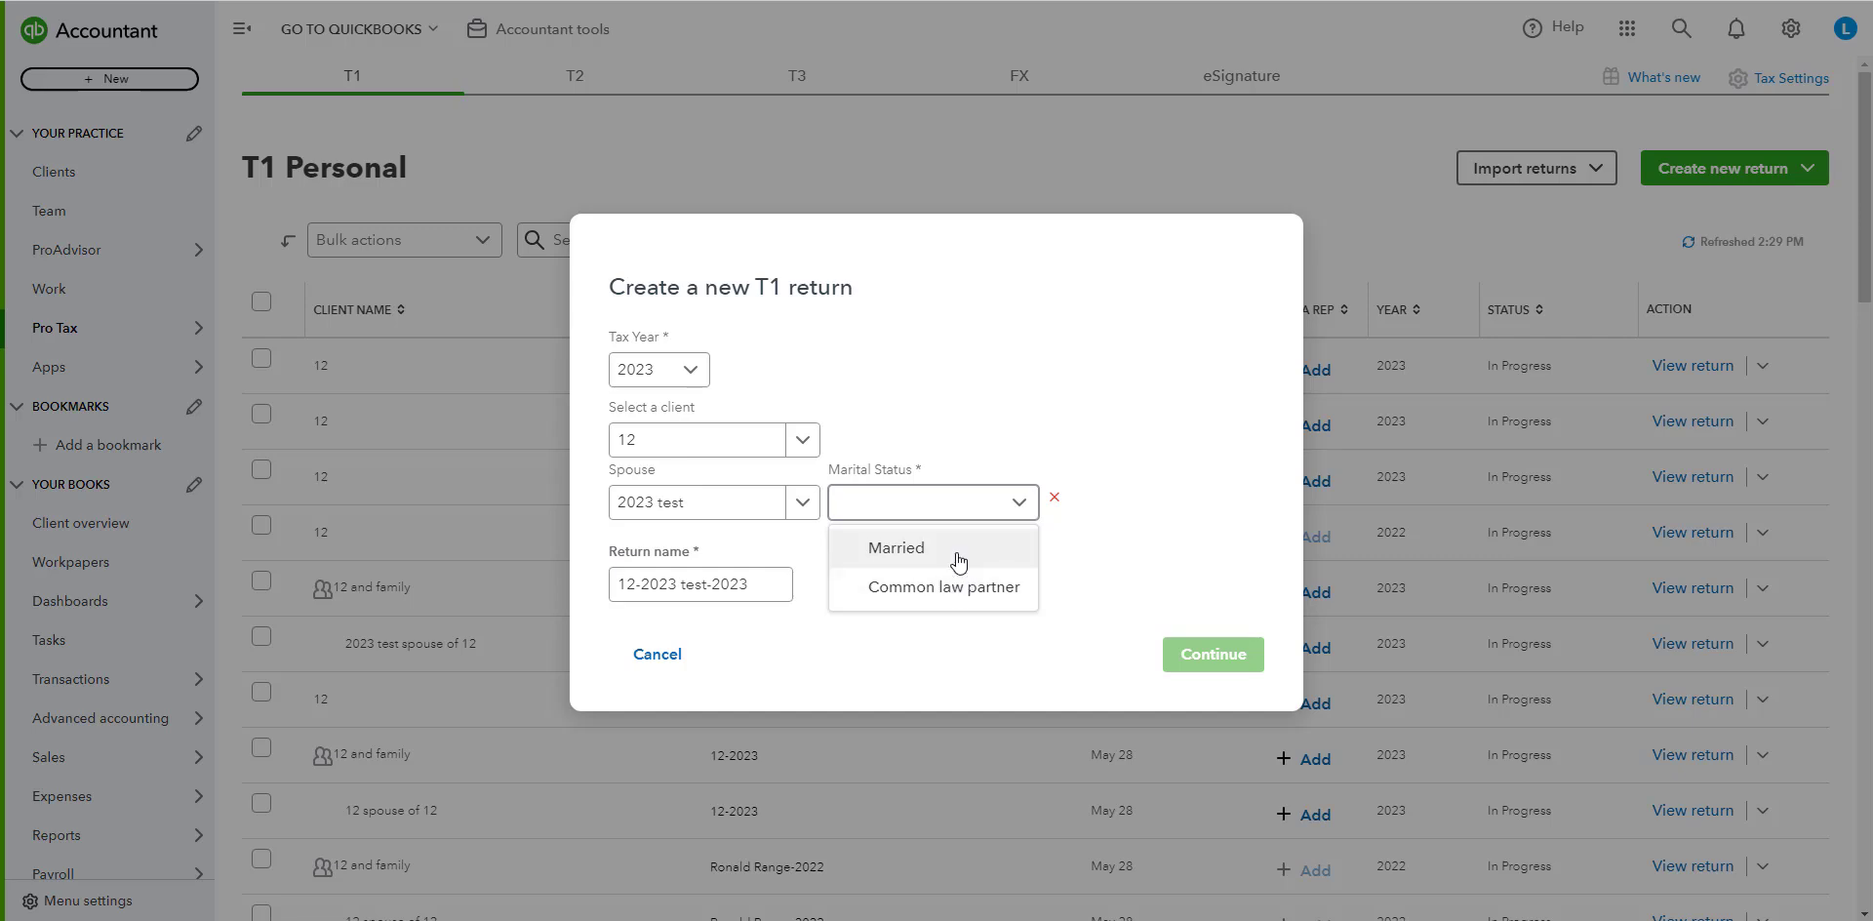
pyautogui.click(961, 557)
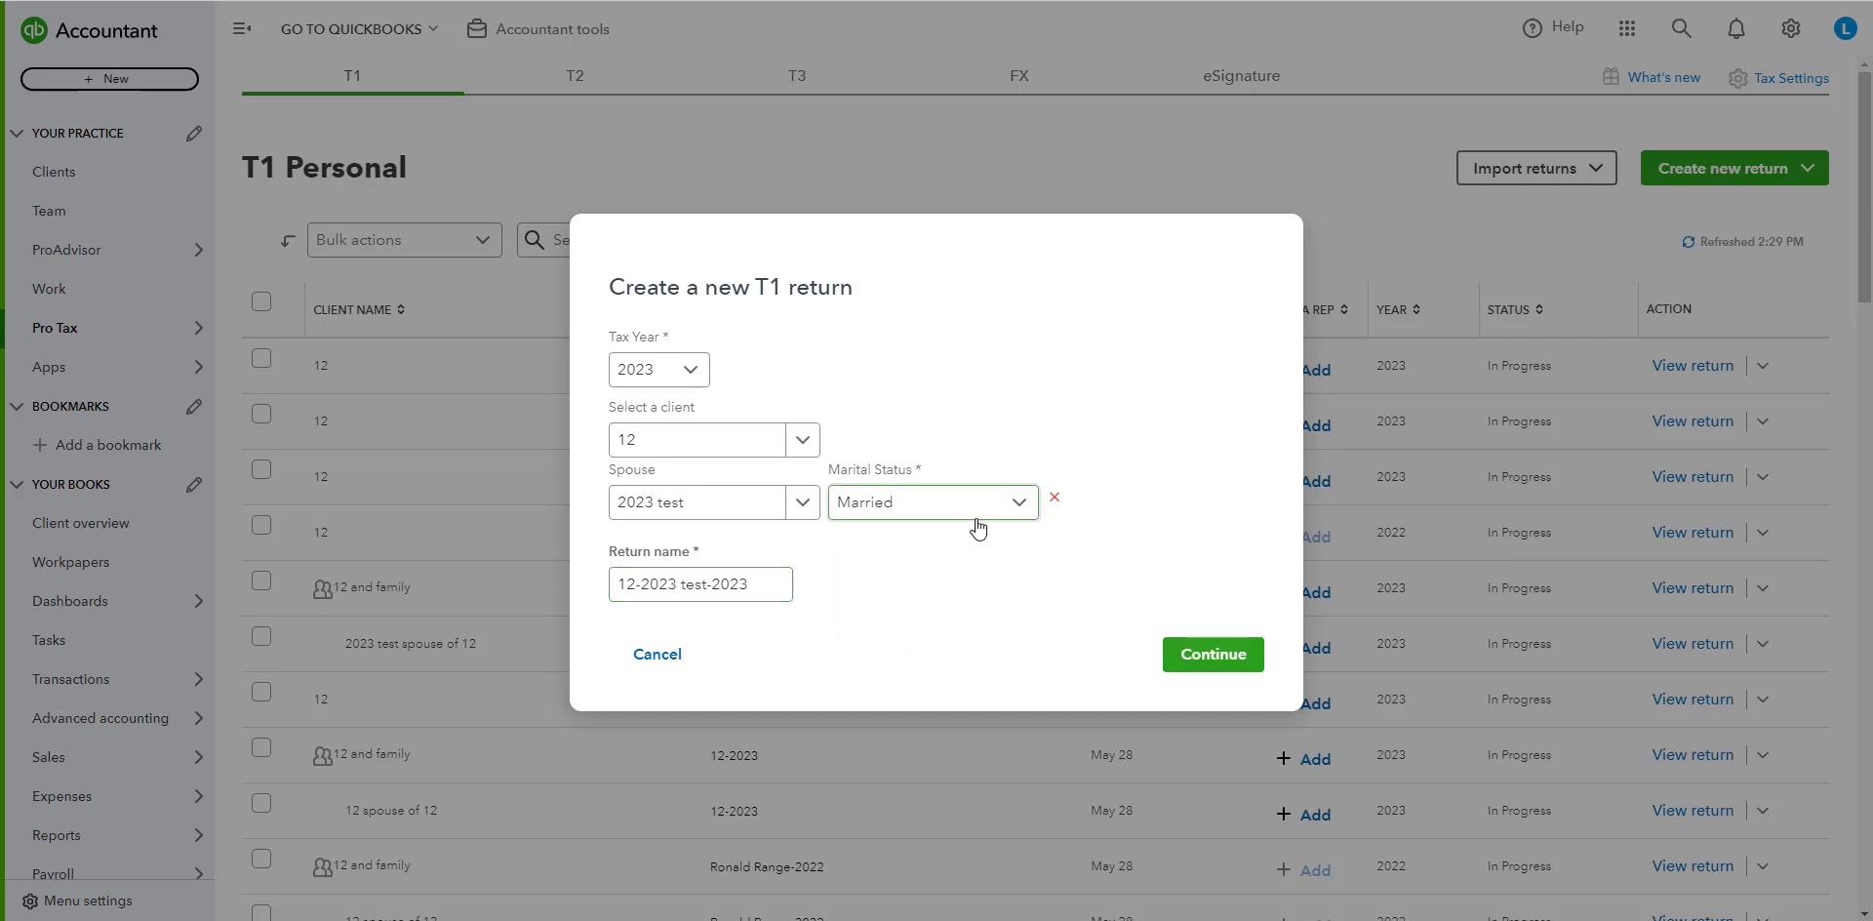
pyautogui.moveTo(781, 587)
pyautogui.mouseDown()
pyautogui.moveTo(549, 591)
pyautogui.moveTo(783, 586)
pyautogui.mouseUp()
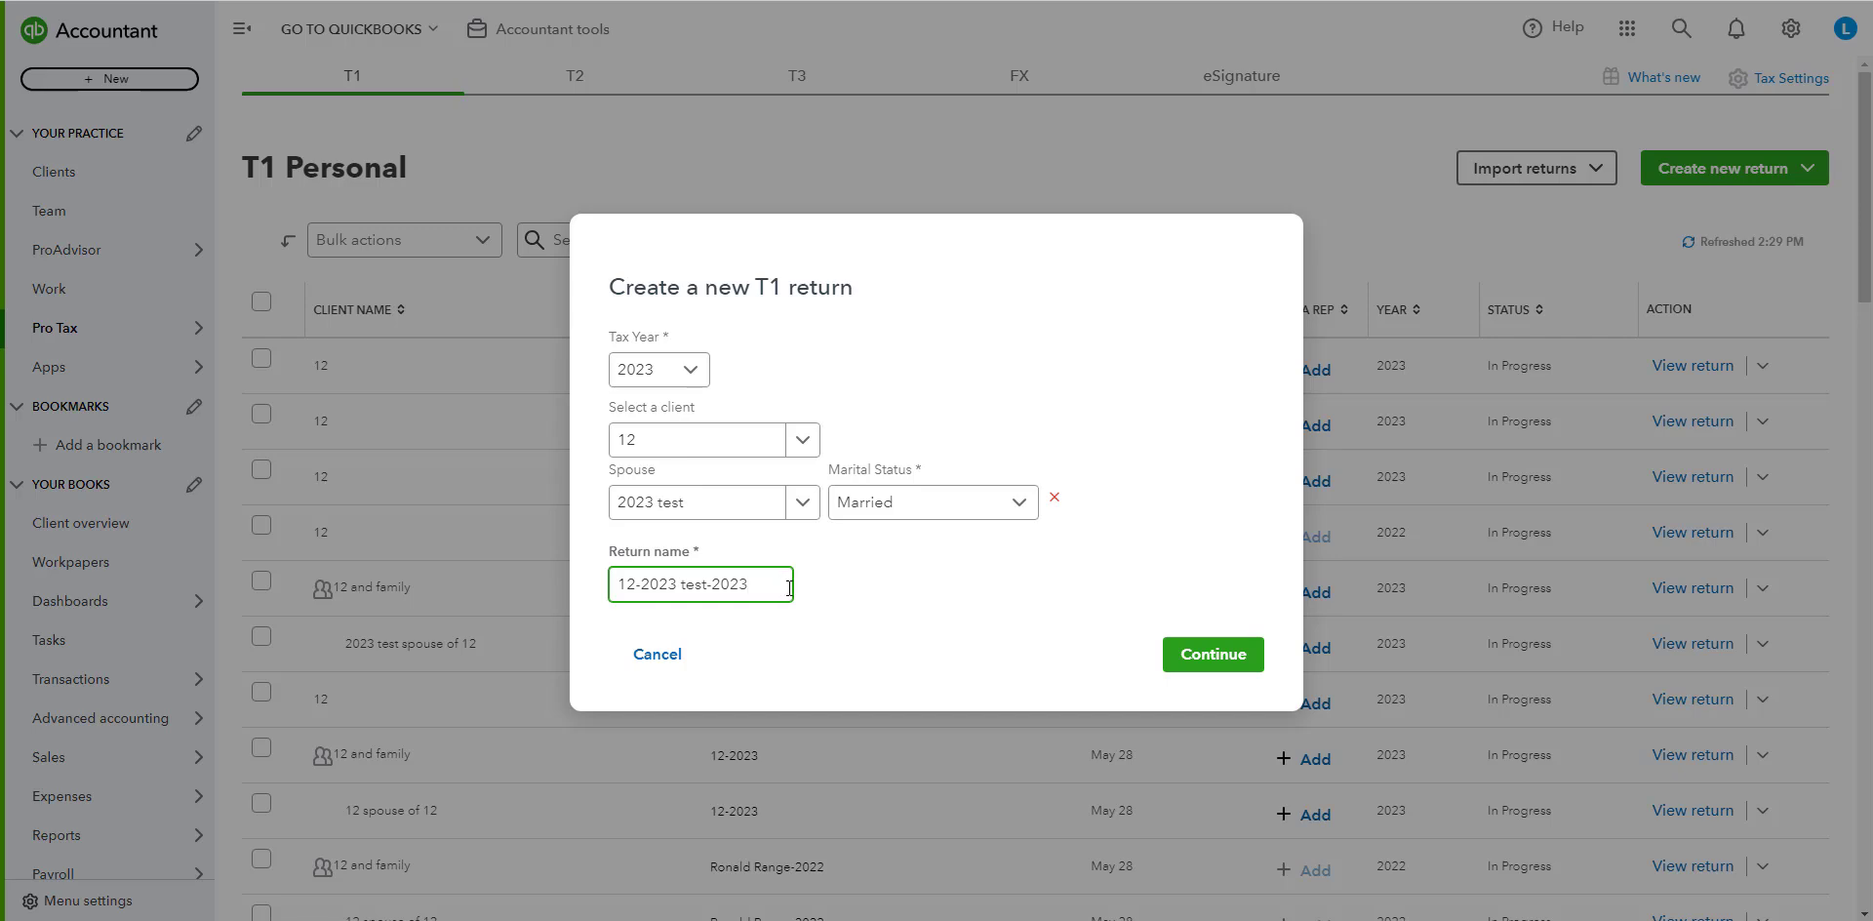
pyautogui.click(1214, 655)
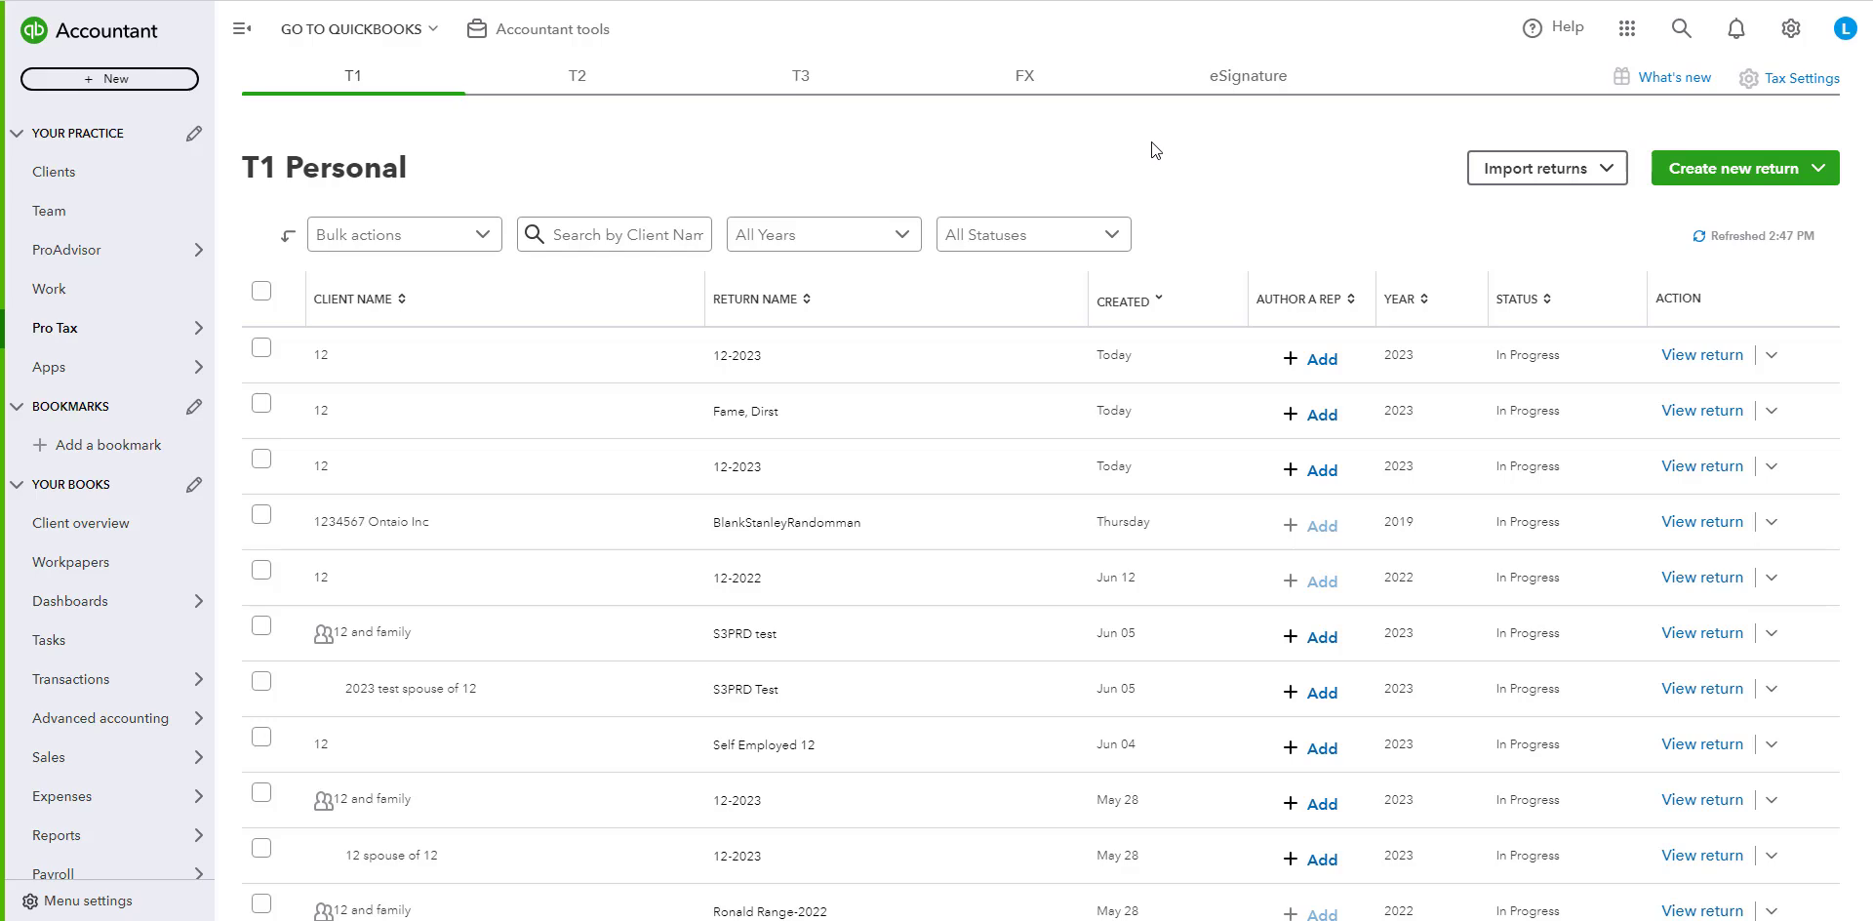
# Set up a new T1 Self-employed return for client 12 with tax year 2023 and return name 12-2023.
pyautogui.click(1782, 182)
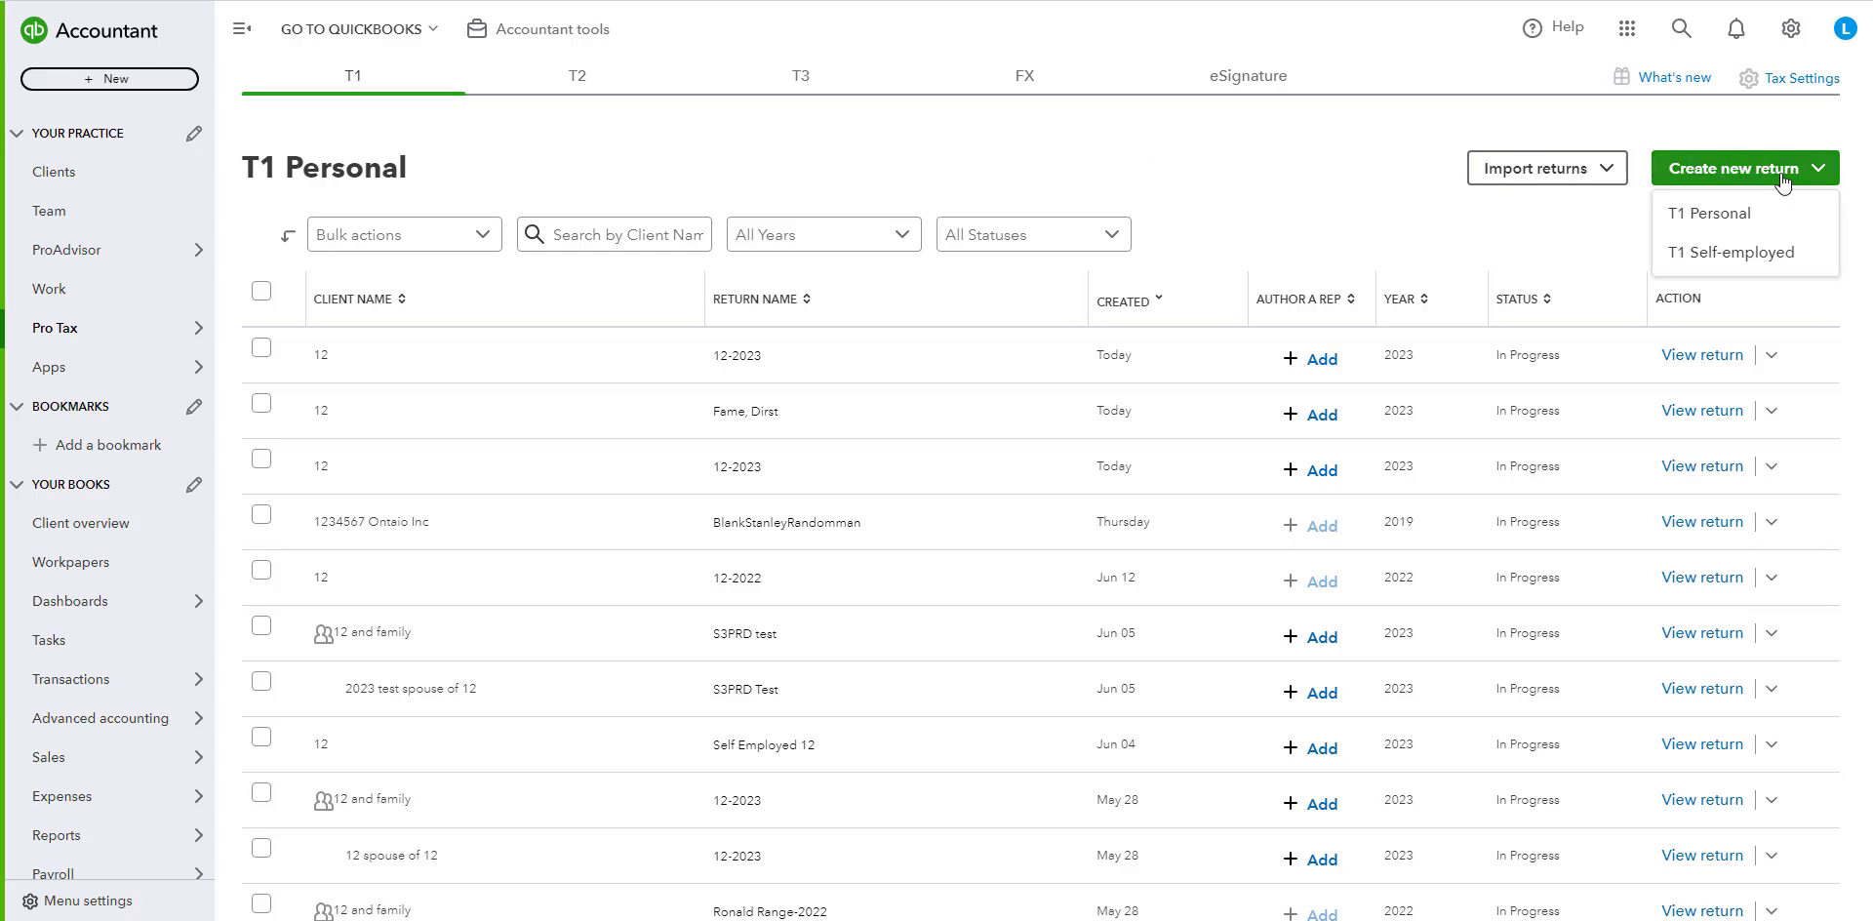
pyautogui.click(1778, 256)
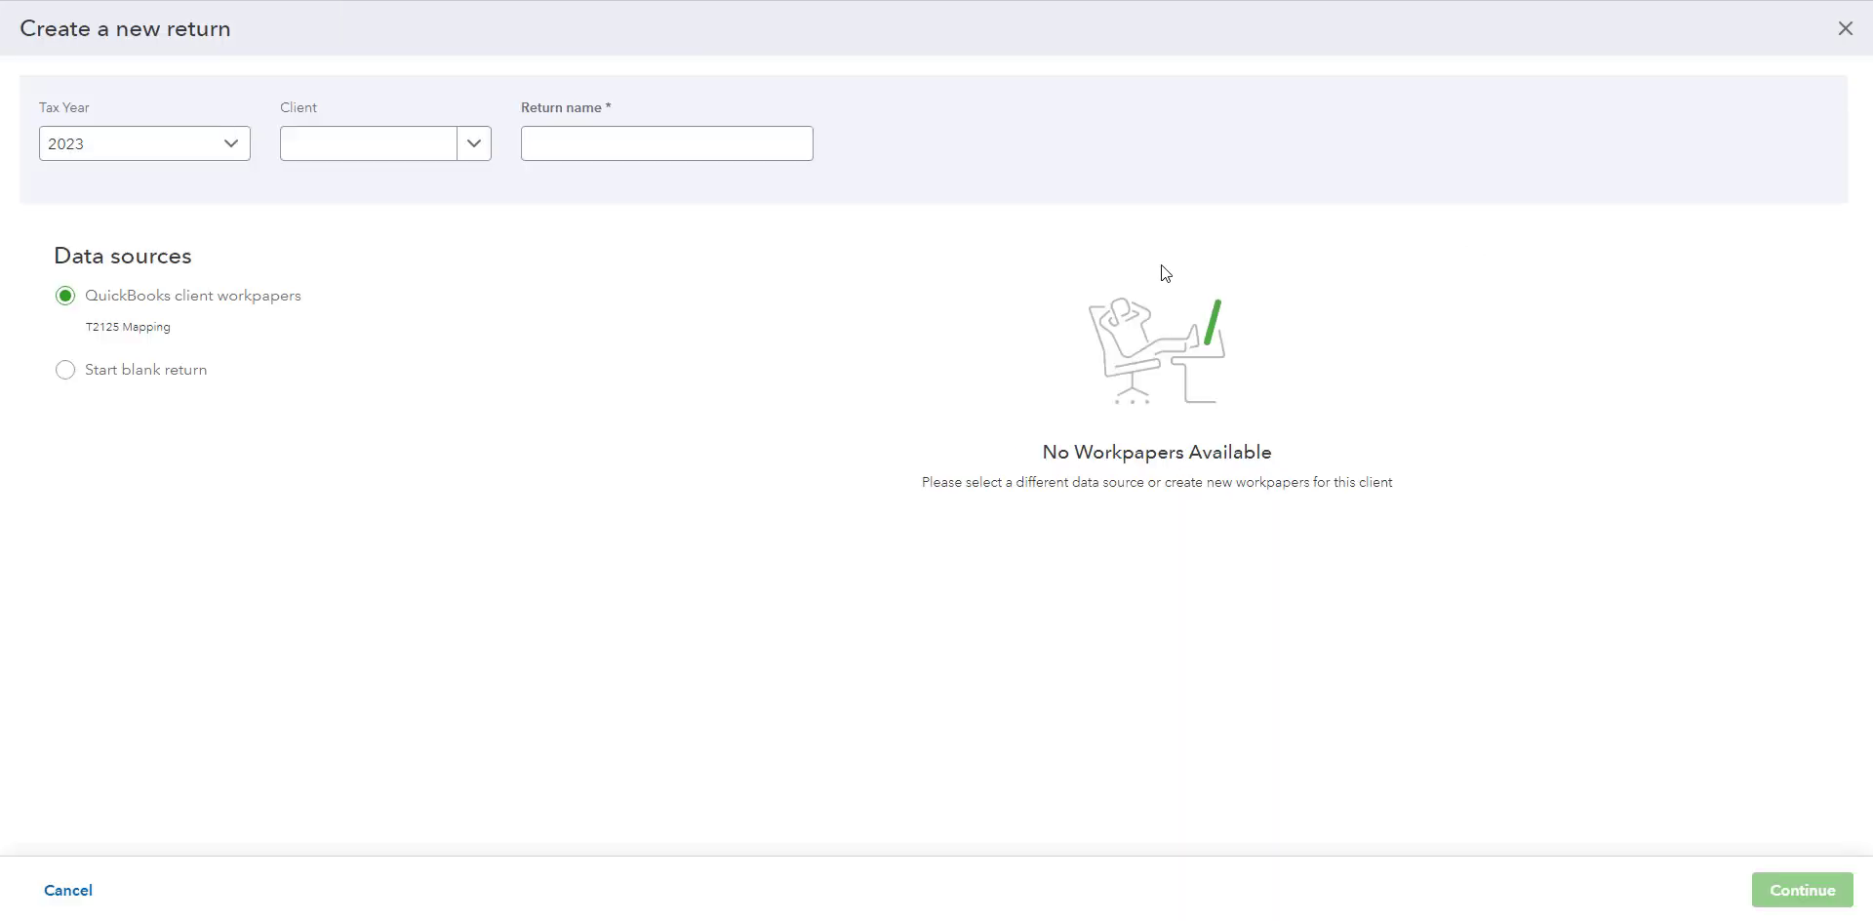
pyautogui.click(231, 154)
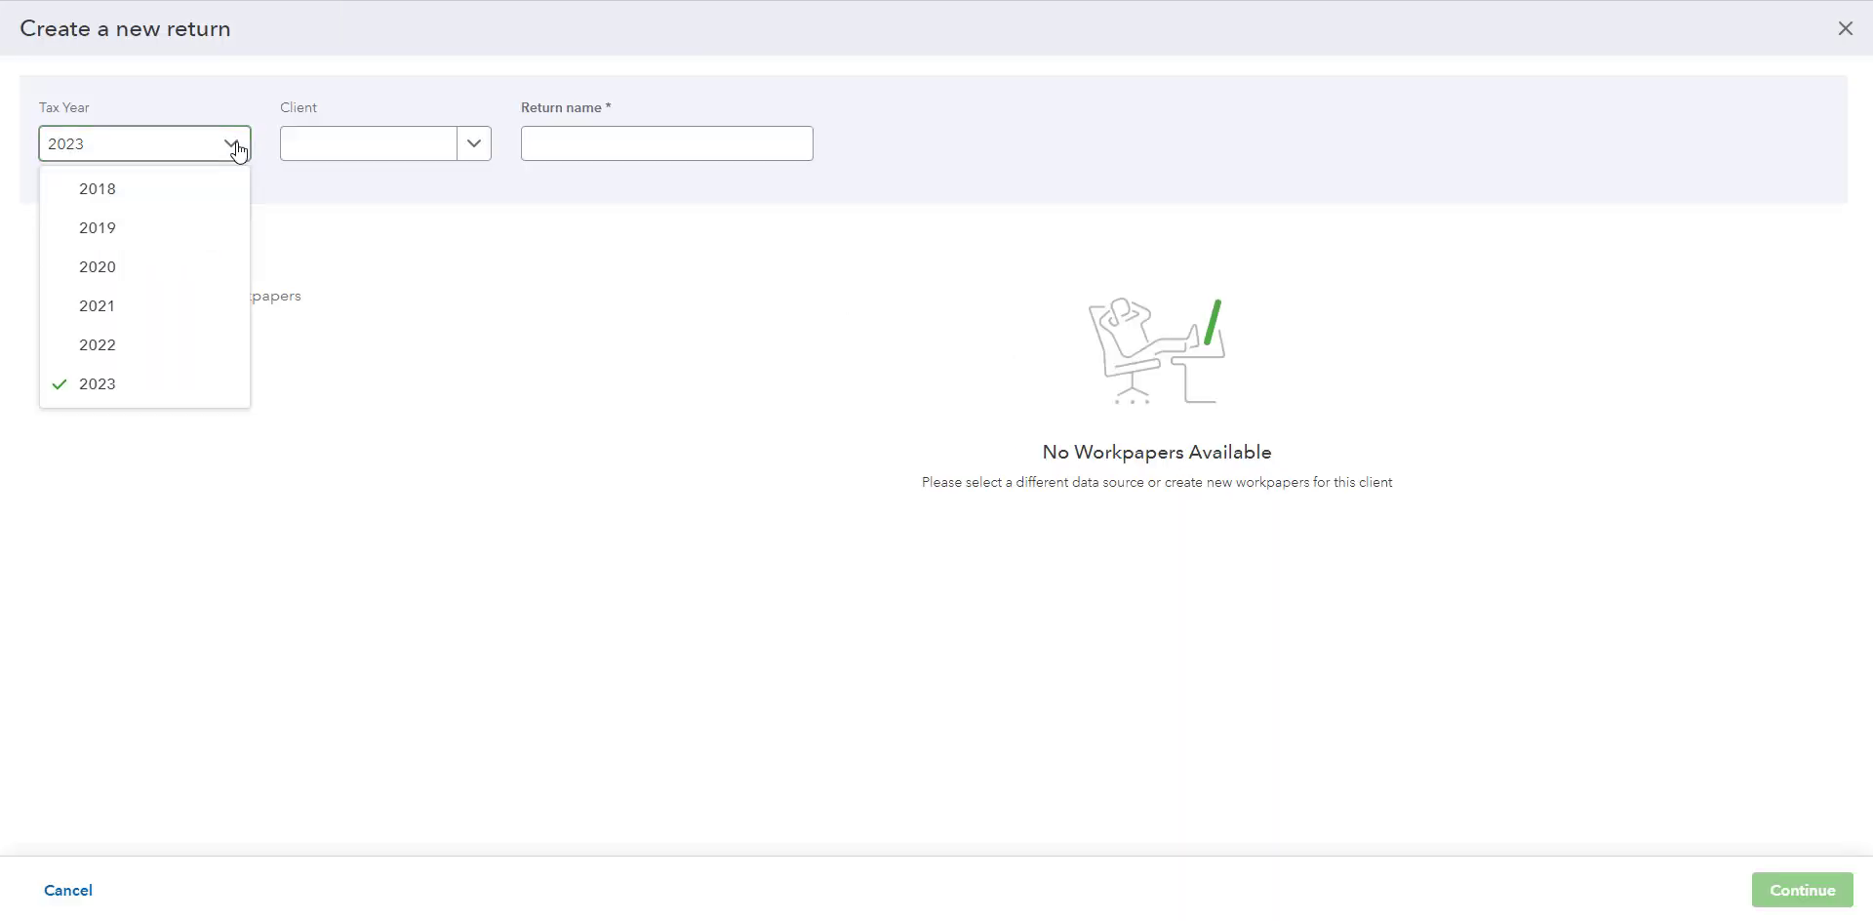
pyautogui.click(237, 150)
pyautogui.click(473, 148)
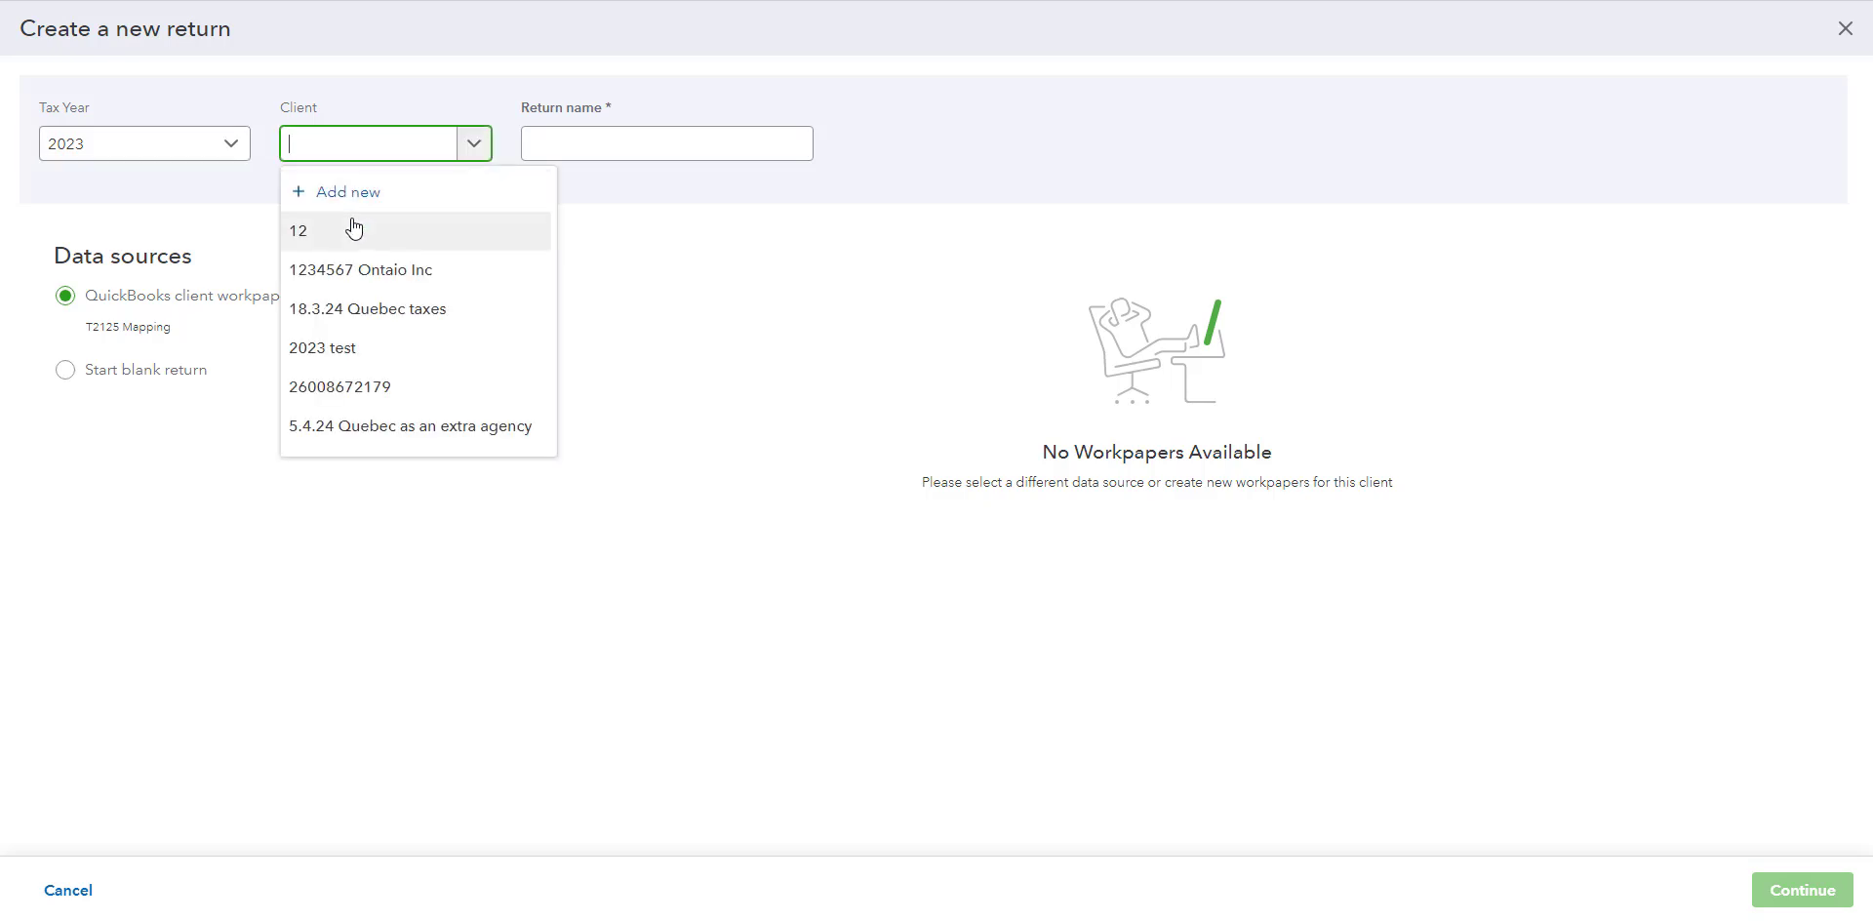
pyautogui.click(355, 230)
pyautogui.click(578, 154)
pyautogui.write('12')
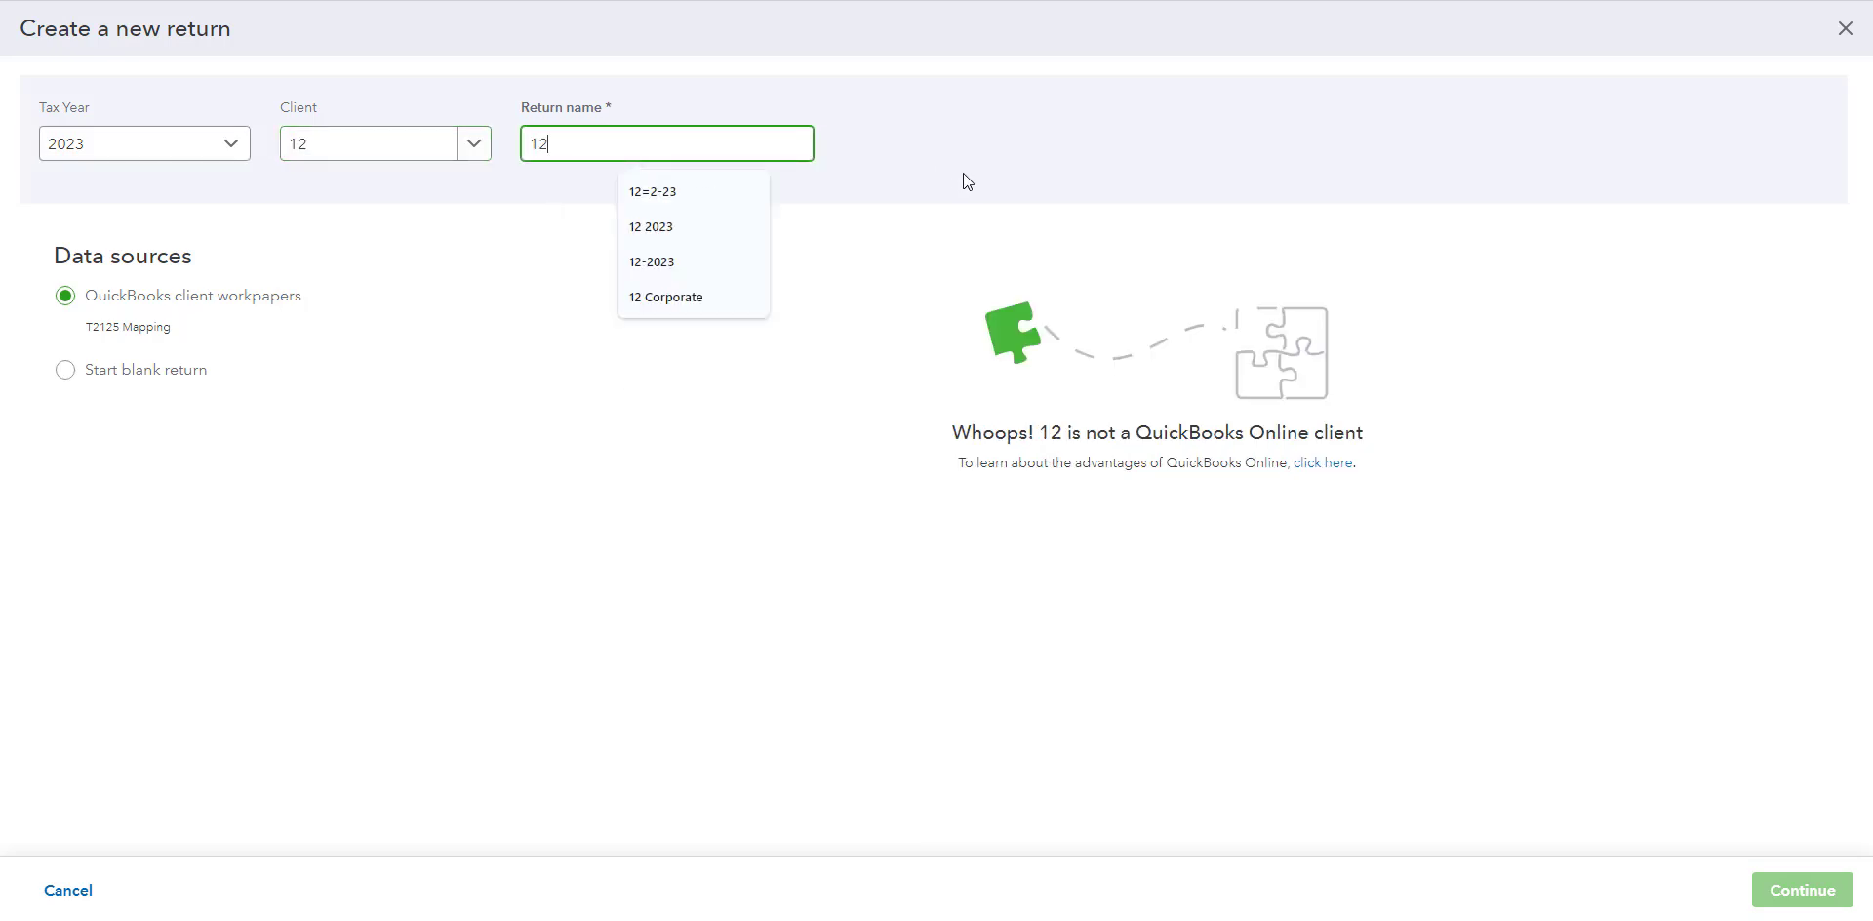
pyautogui.write('-2023')
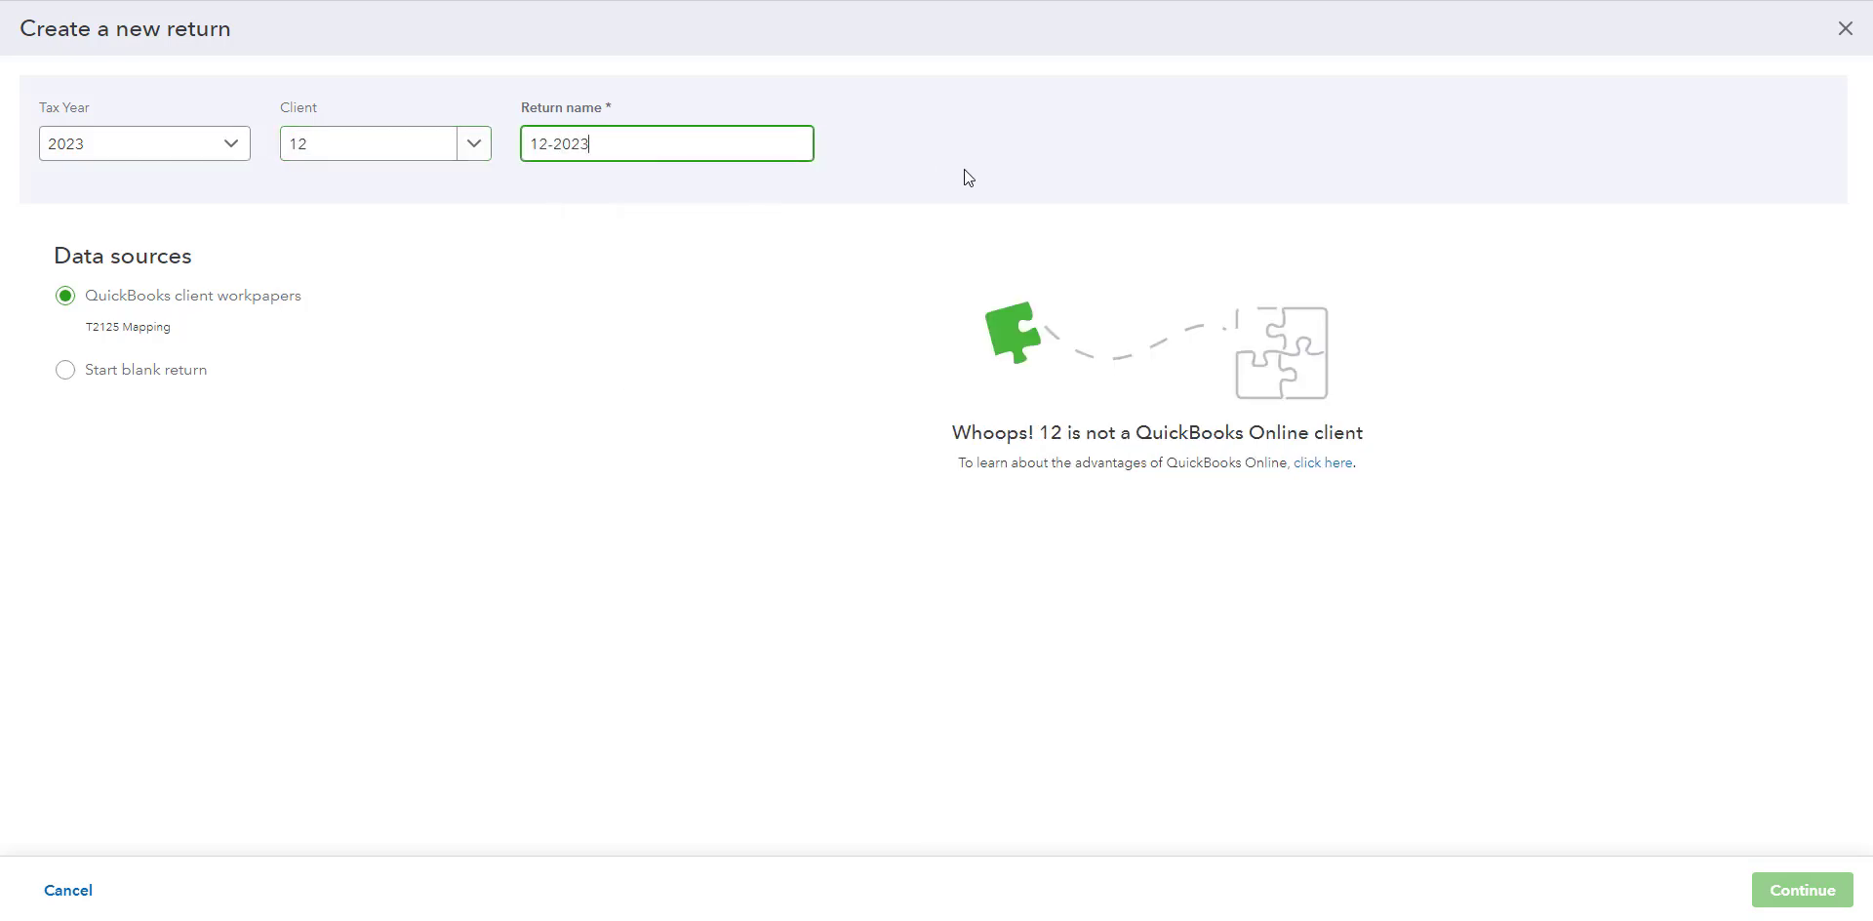
# Switch the data source to a blank return and back to QuickBooks client workpapers.
pyautogui.click(444, 449)
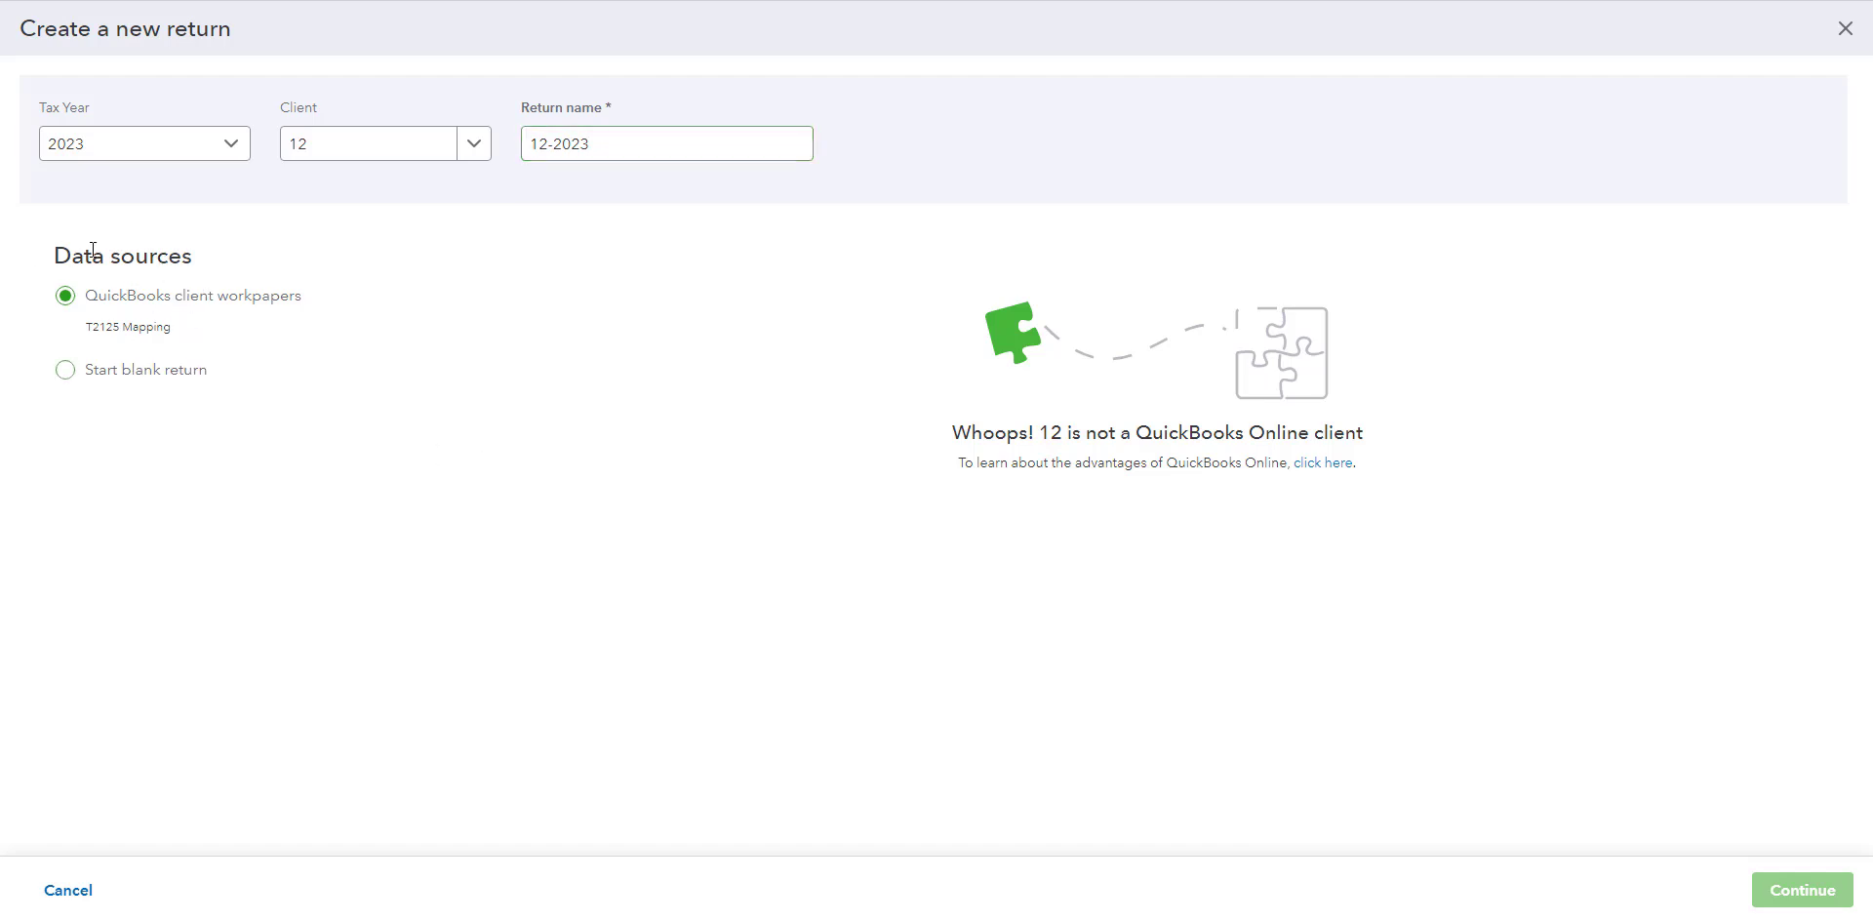
pyautogui.click(65, 370)
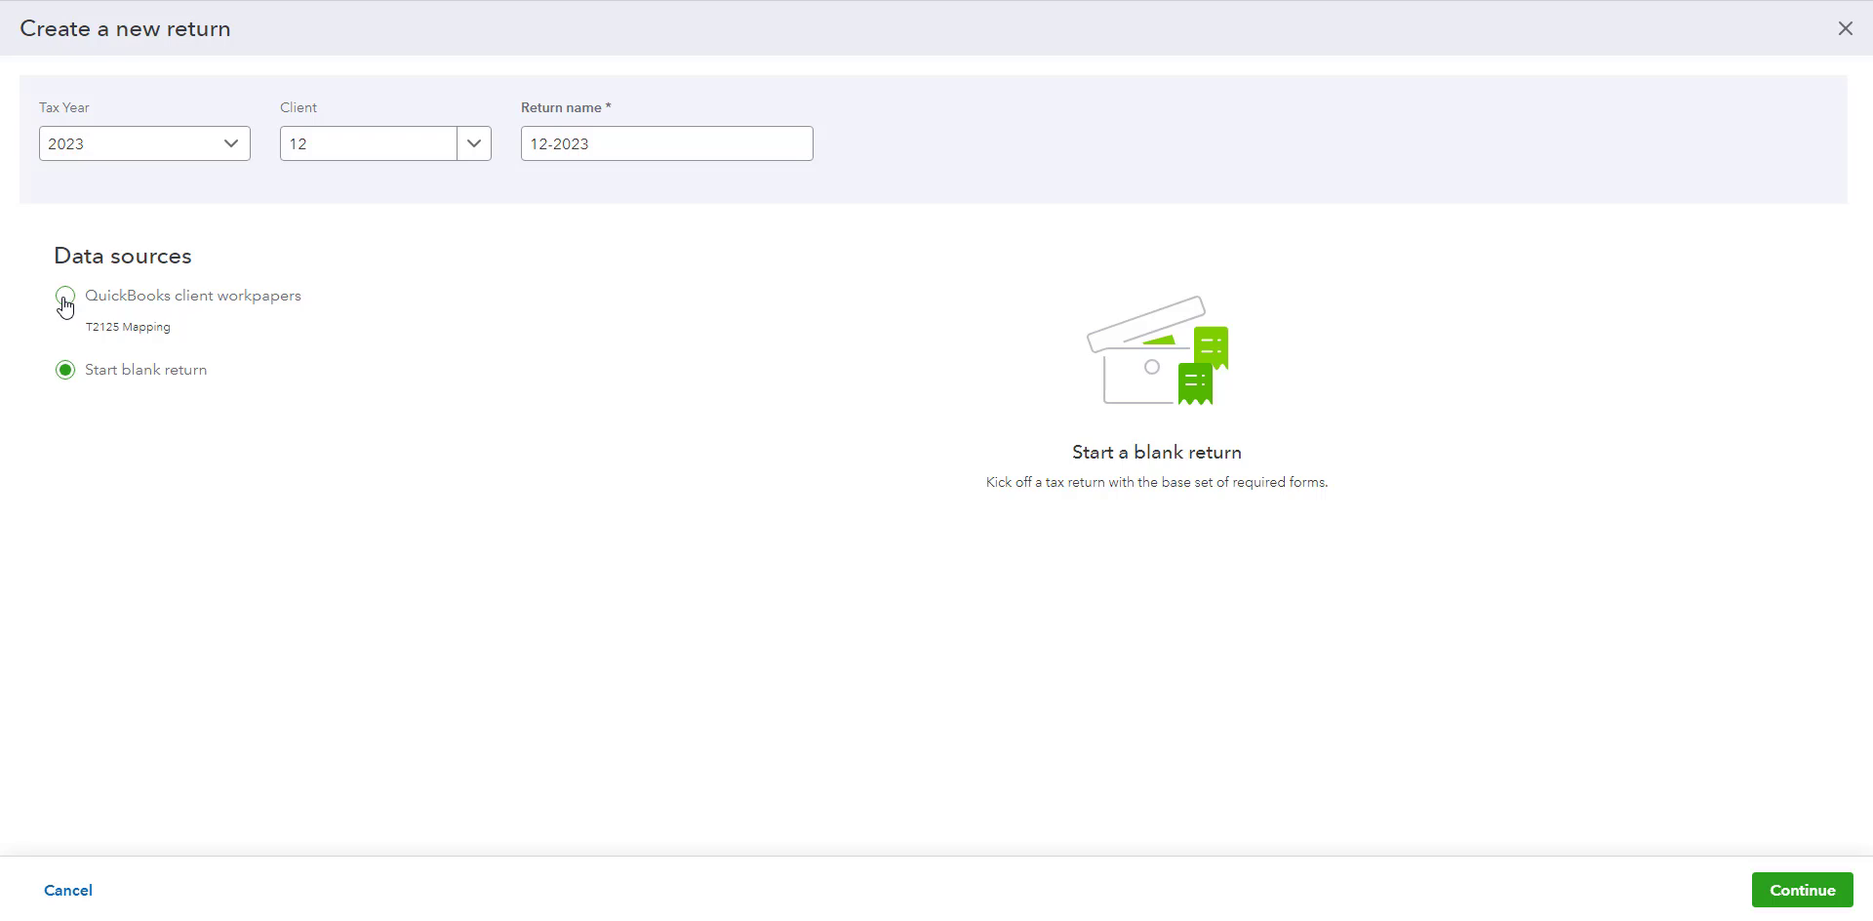
pyautogui.click(66, 296)
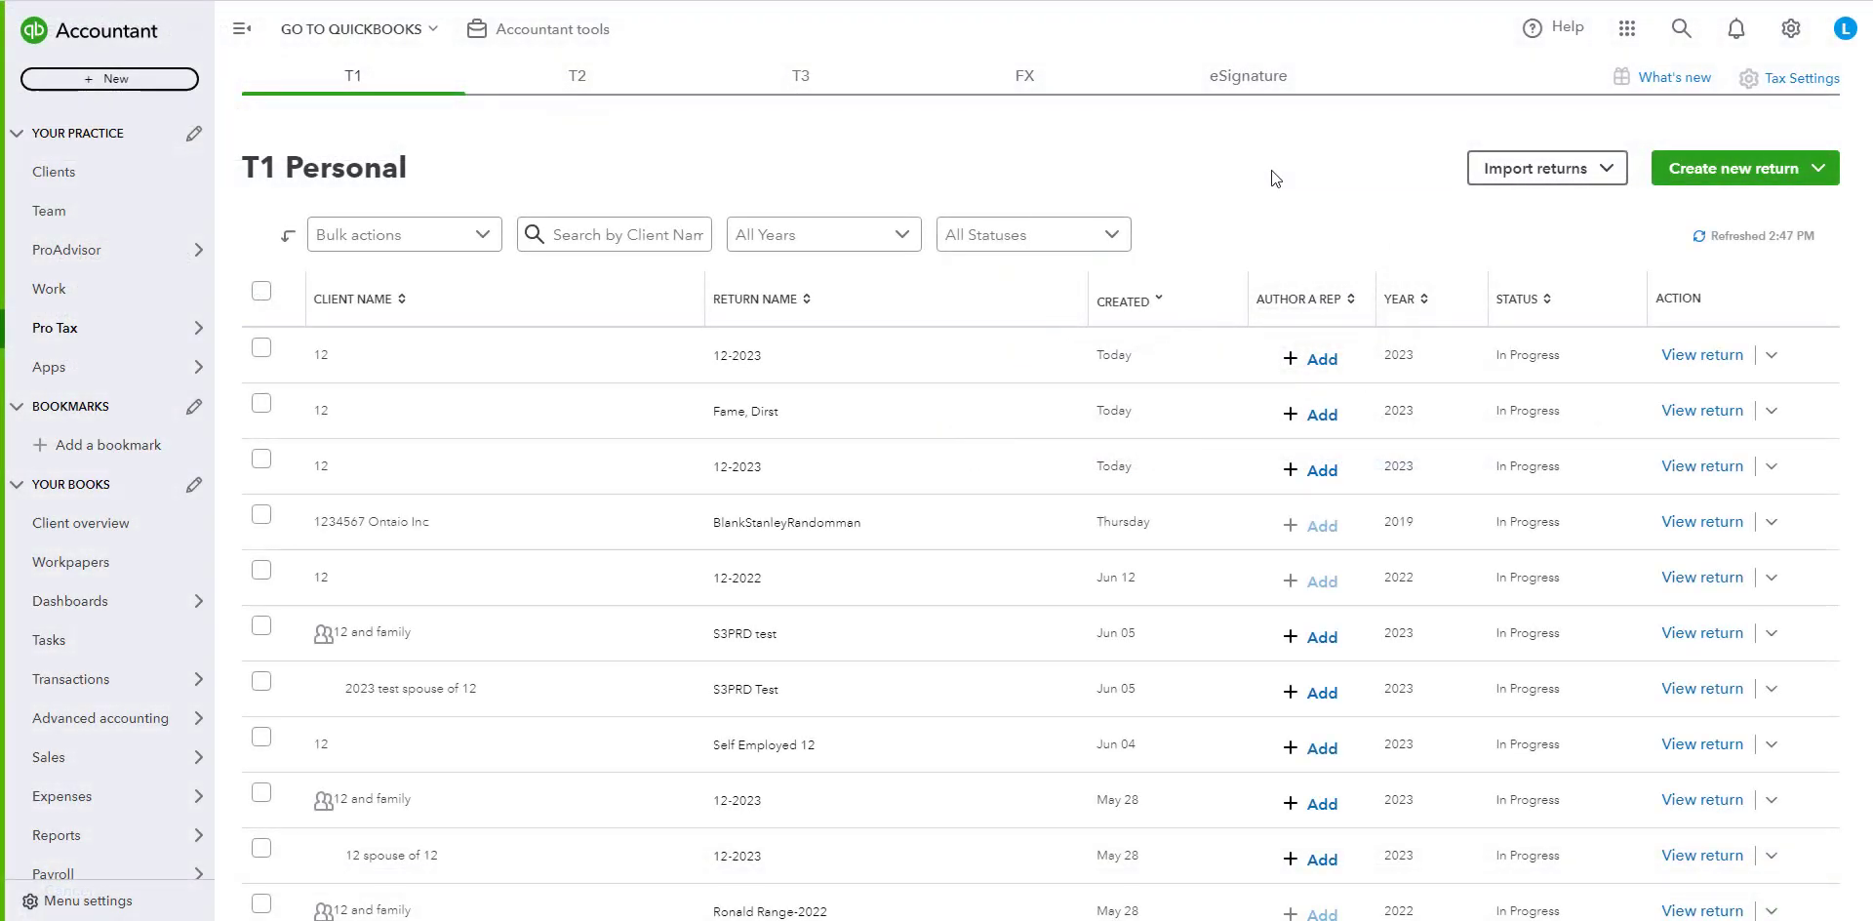
# Start a new T2 Corporate return and select 12 as the client.
pyautogui.click(588, 76)
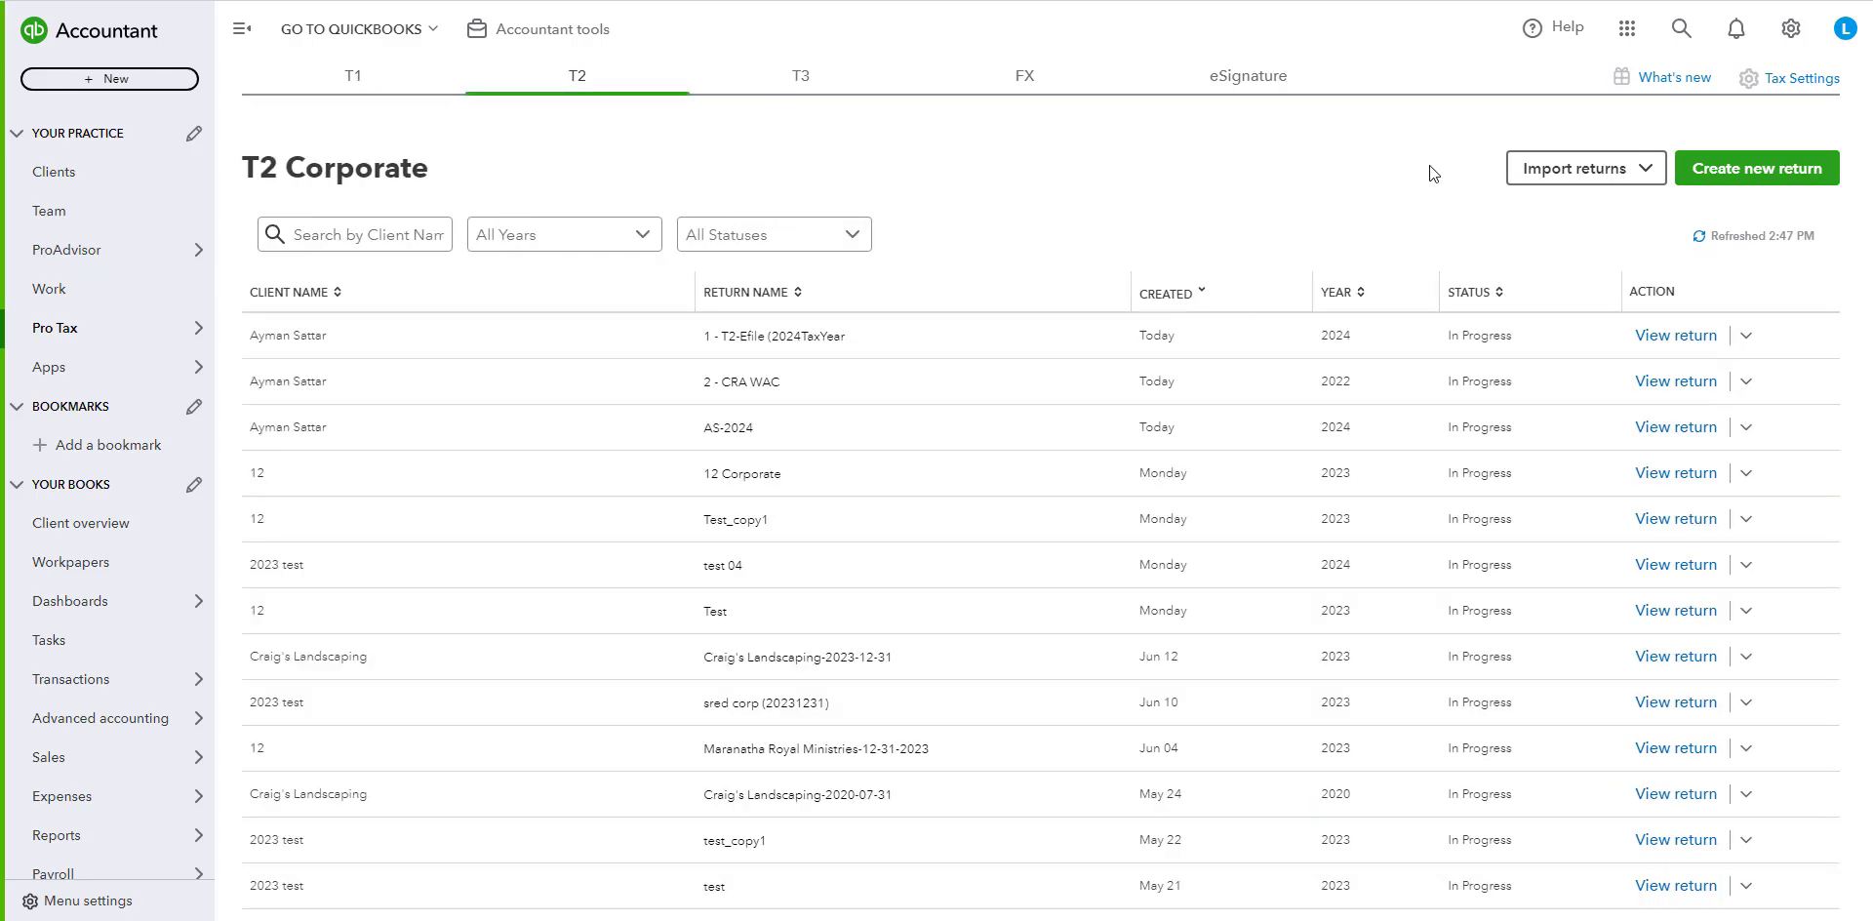
pyautogui.click(1766, 178)
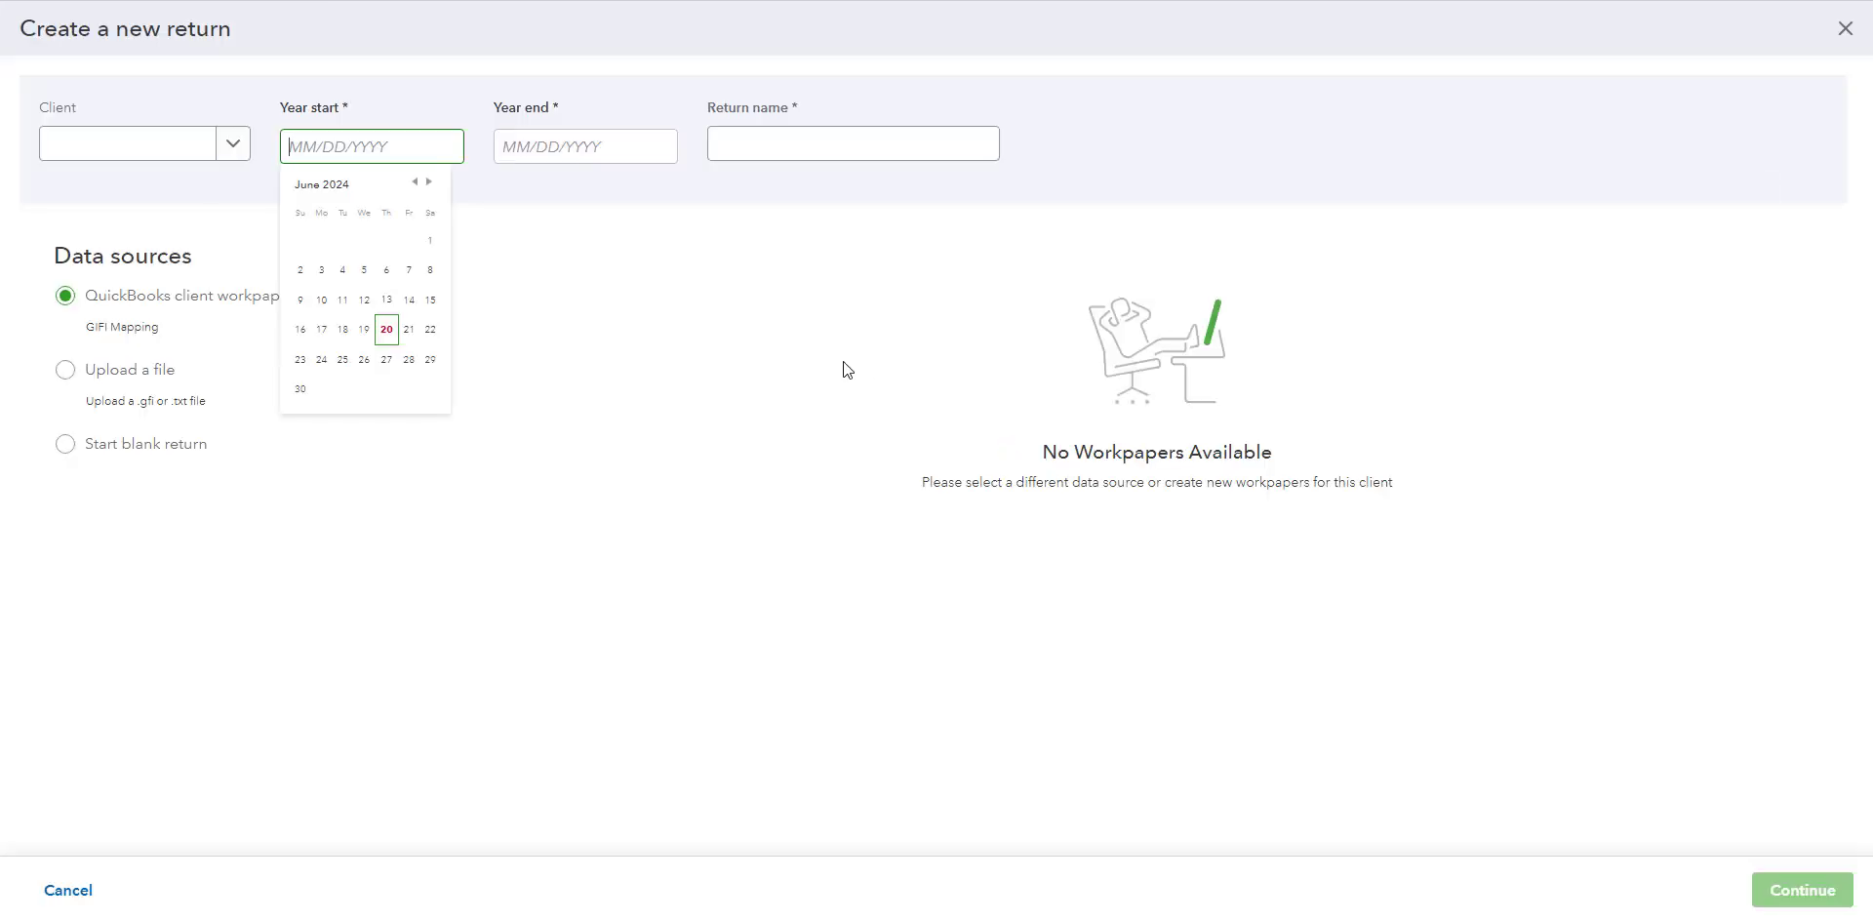
pyautogui.click(741, 362)
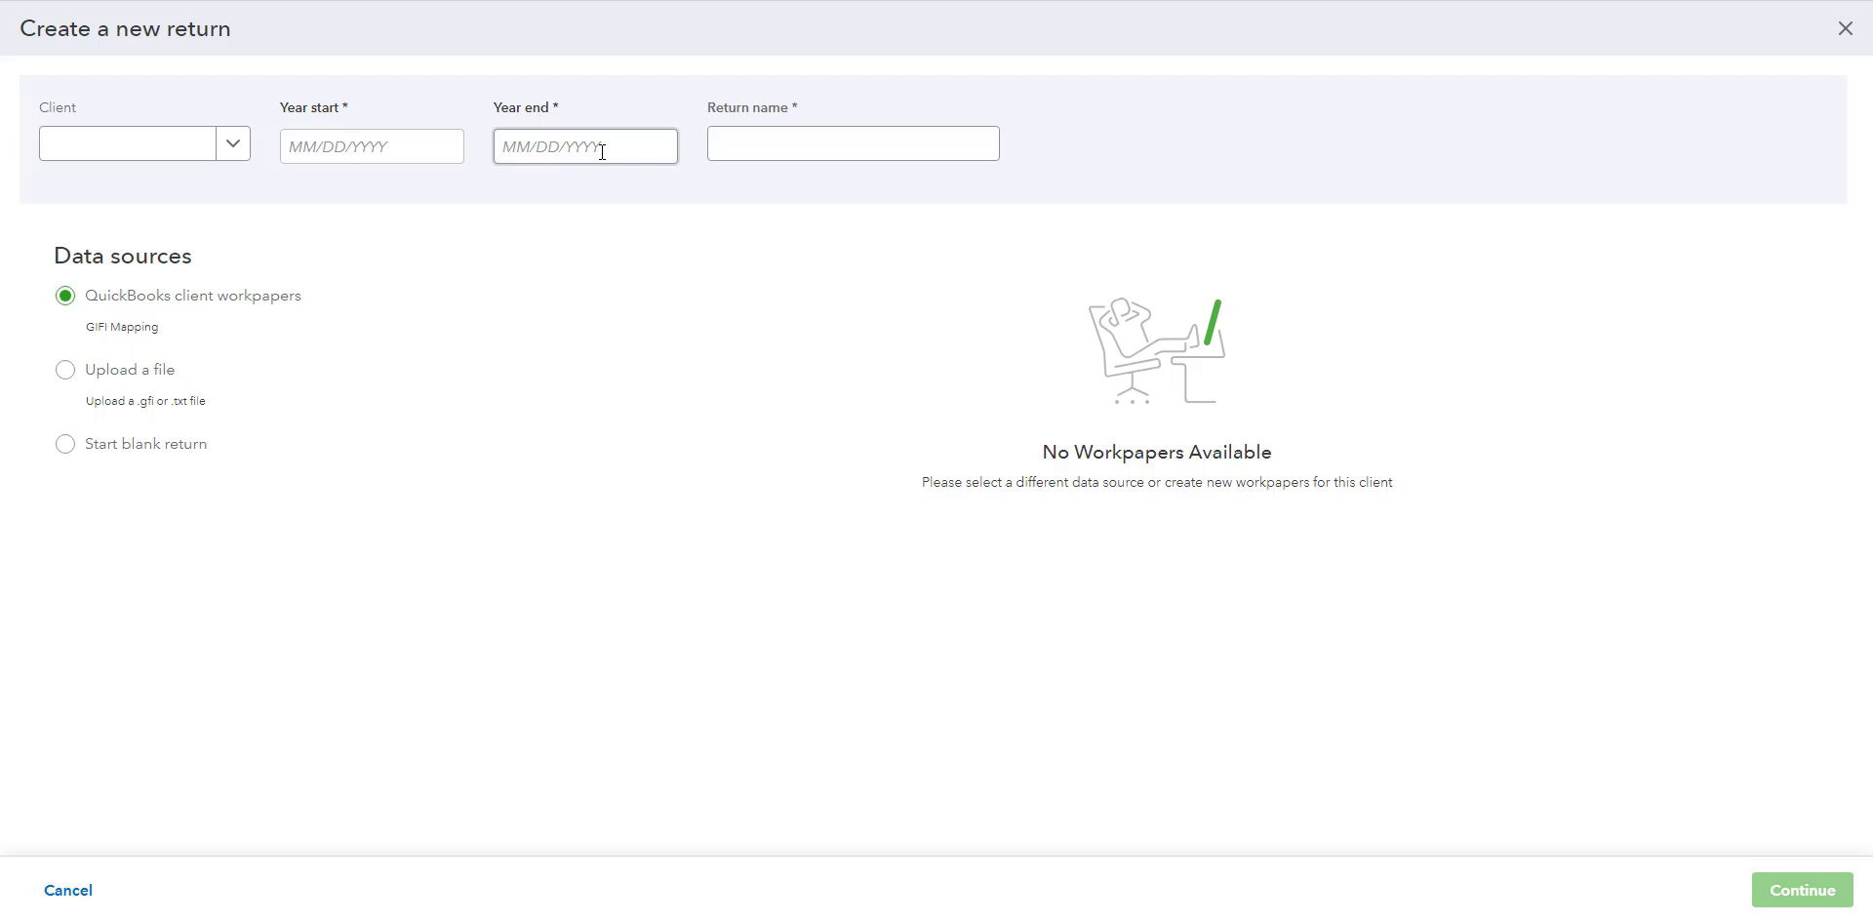
pyautogui.click(172, 148)
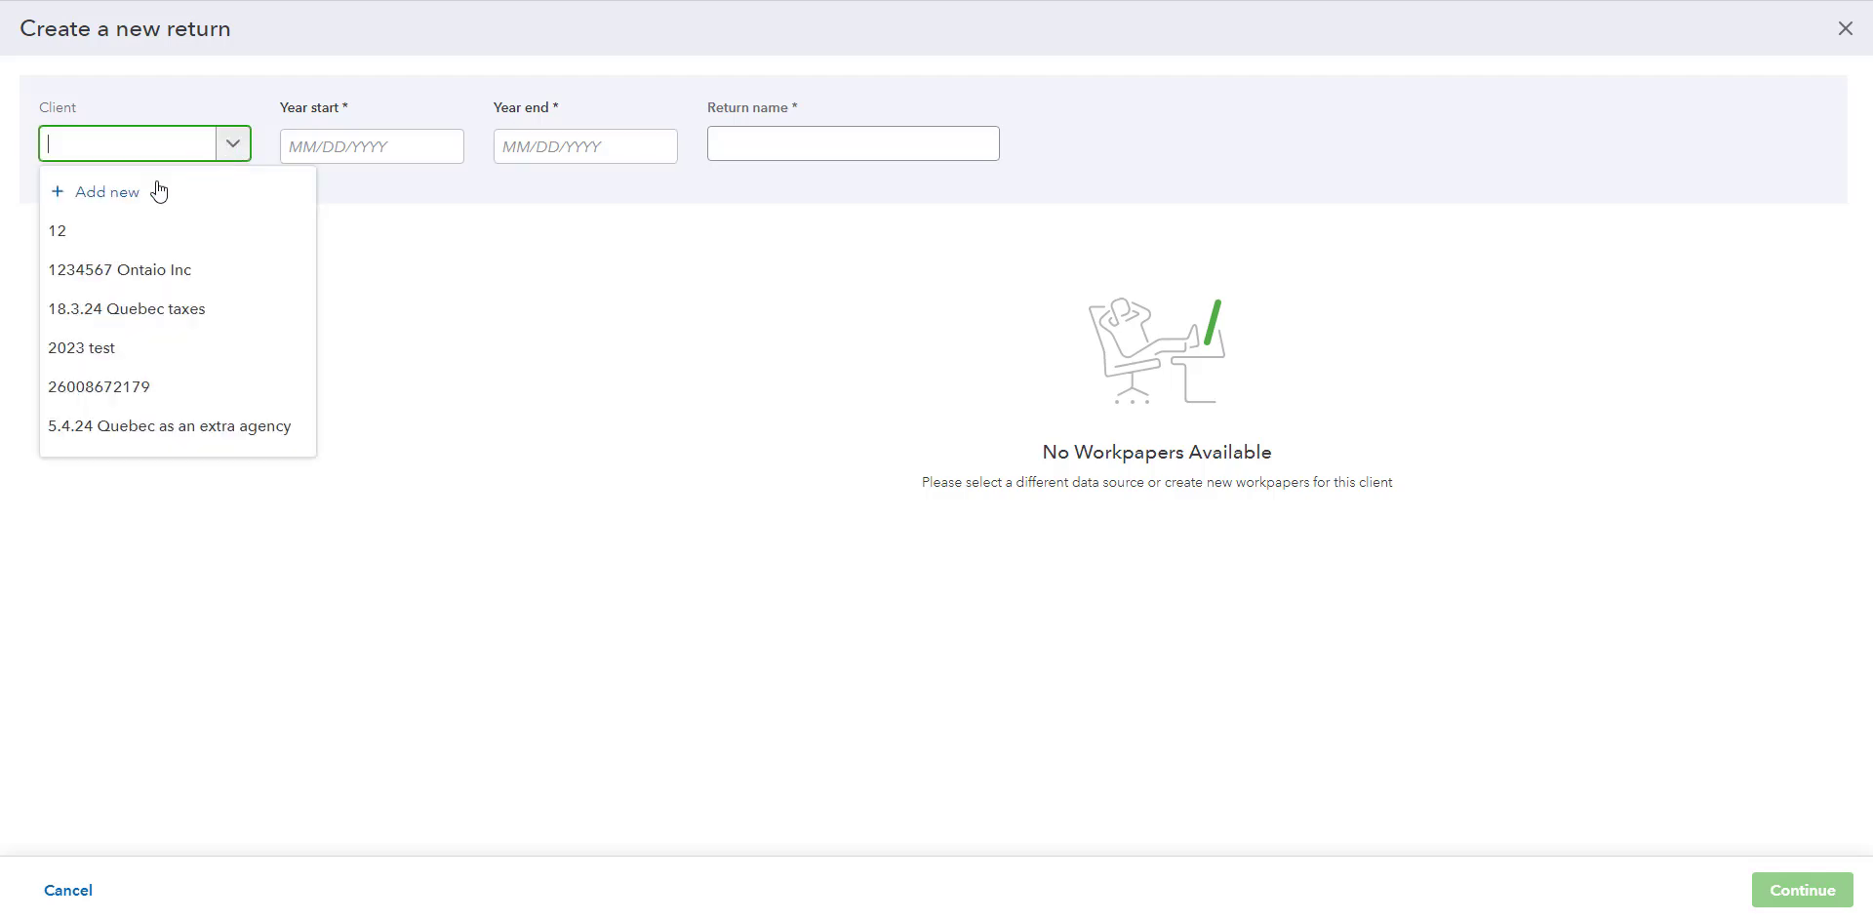
pyautogui.click(101, 234)
# Set the T2 return's year start to 01/01/2023 and year end to 12/31/2023, and enter the return name 12 Corporate.
pyautogui.click(387, 142)
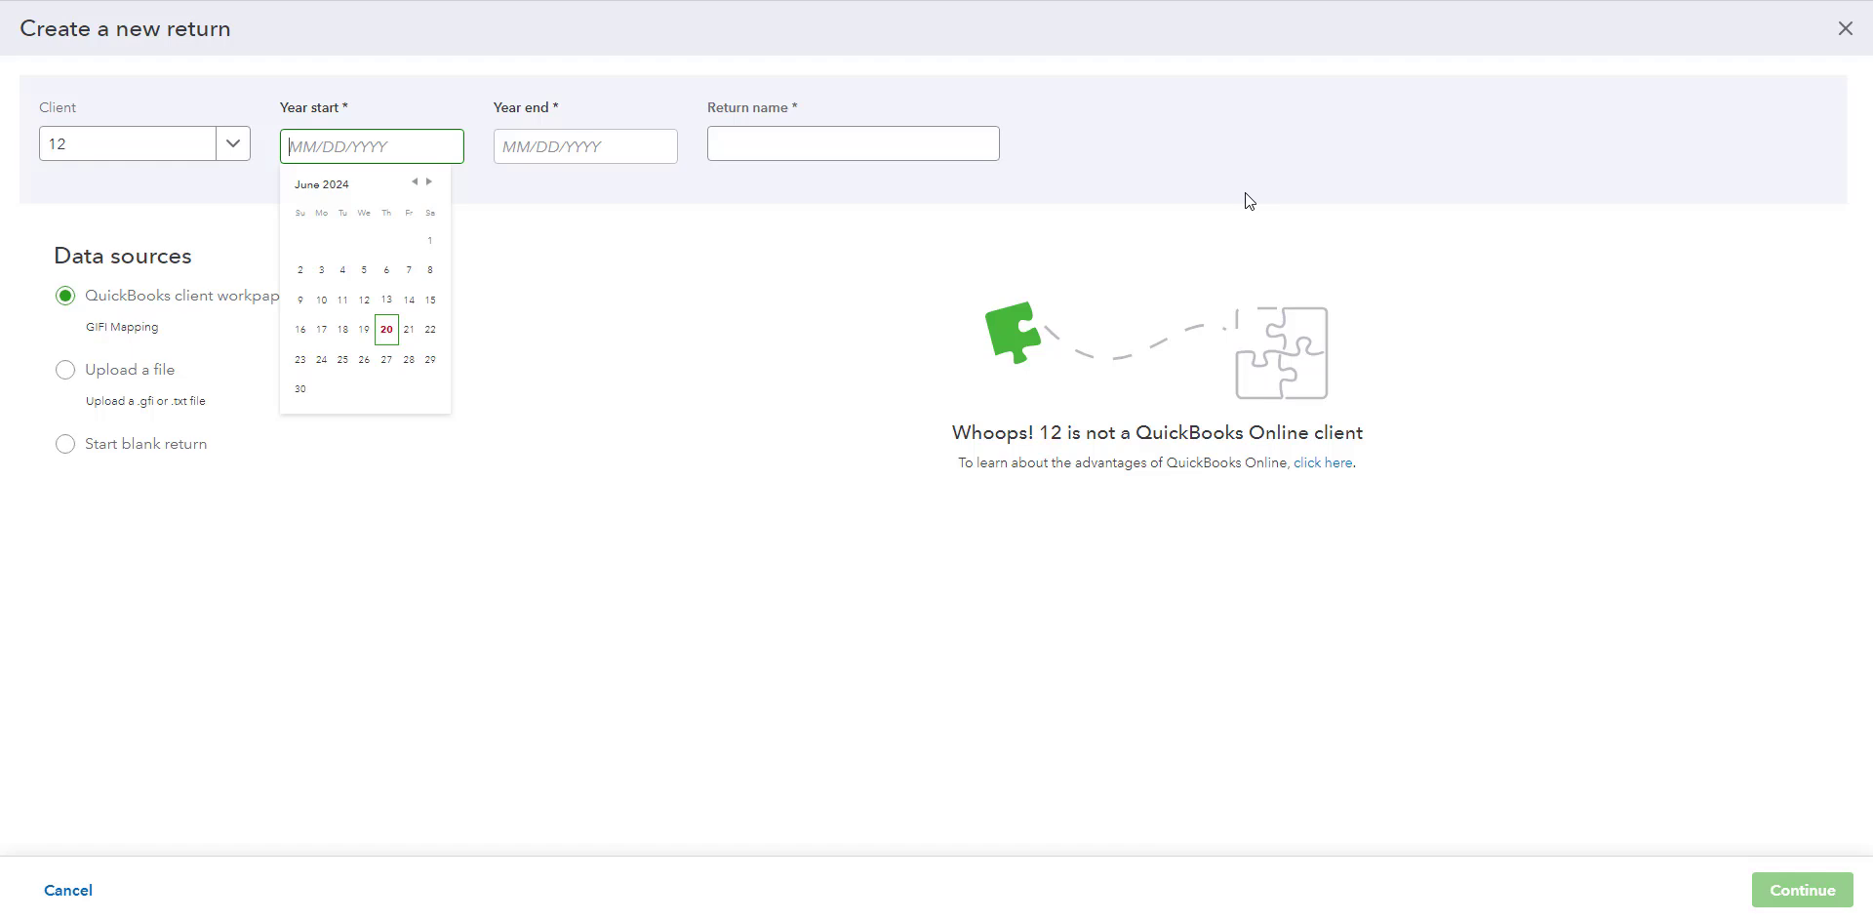
pyautogui.write('01/01/')
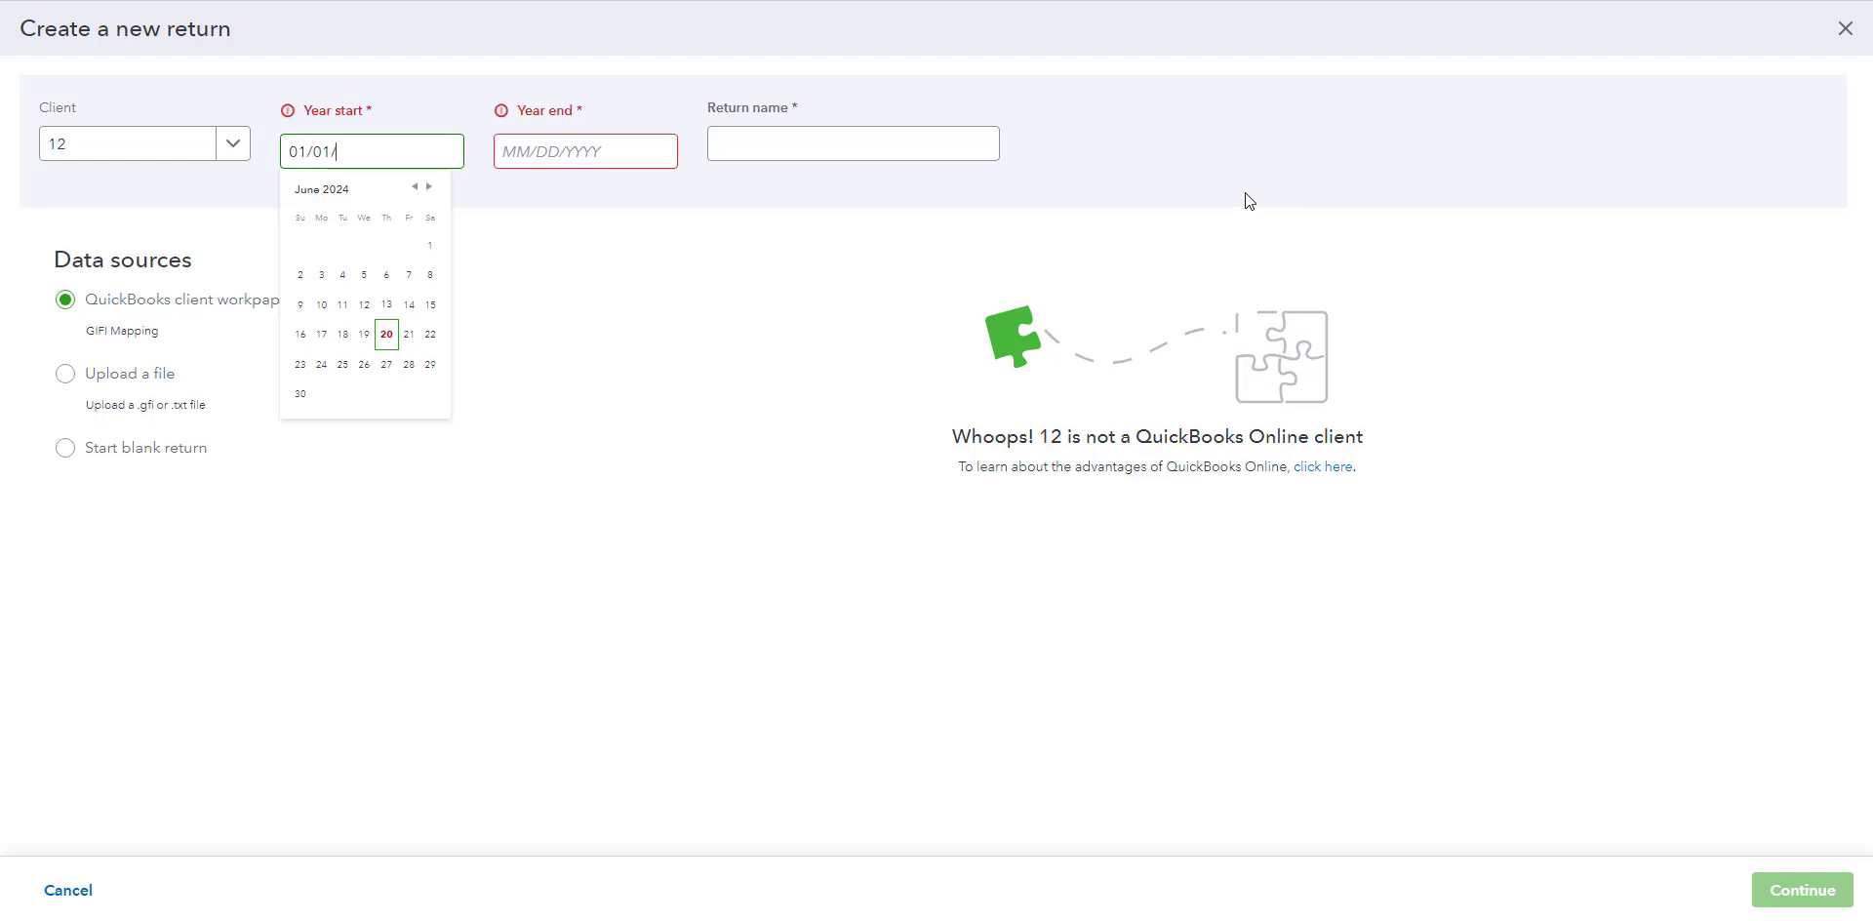
pyautogui.write('2023')
pyautogui.press('Tab')
pyautogui.write('12/31/2023')
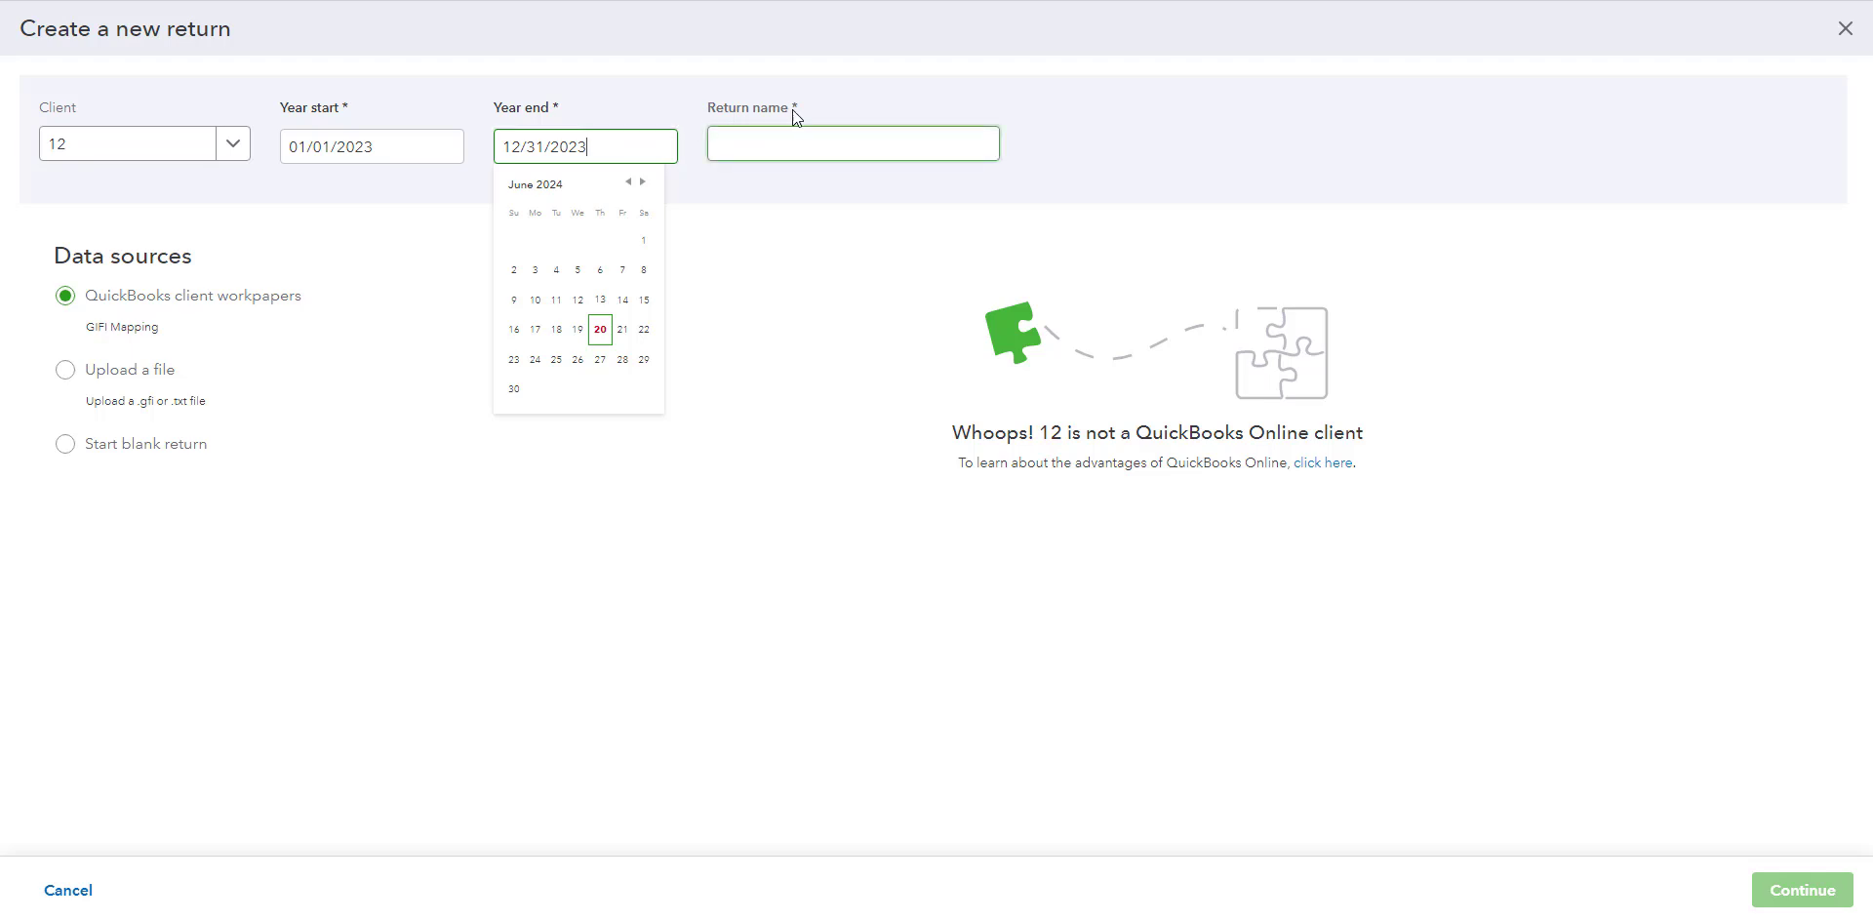
pyautogui.click(927, 136)
pyautogui.write('12 Corporate')
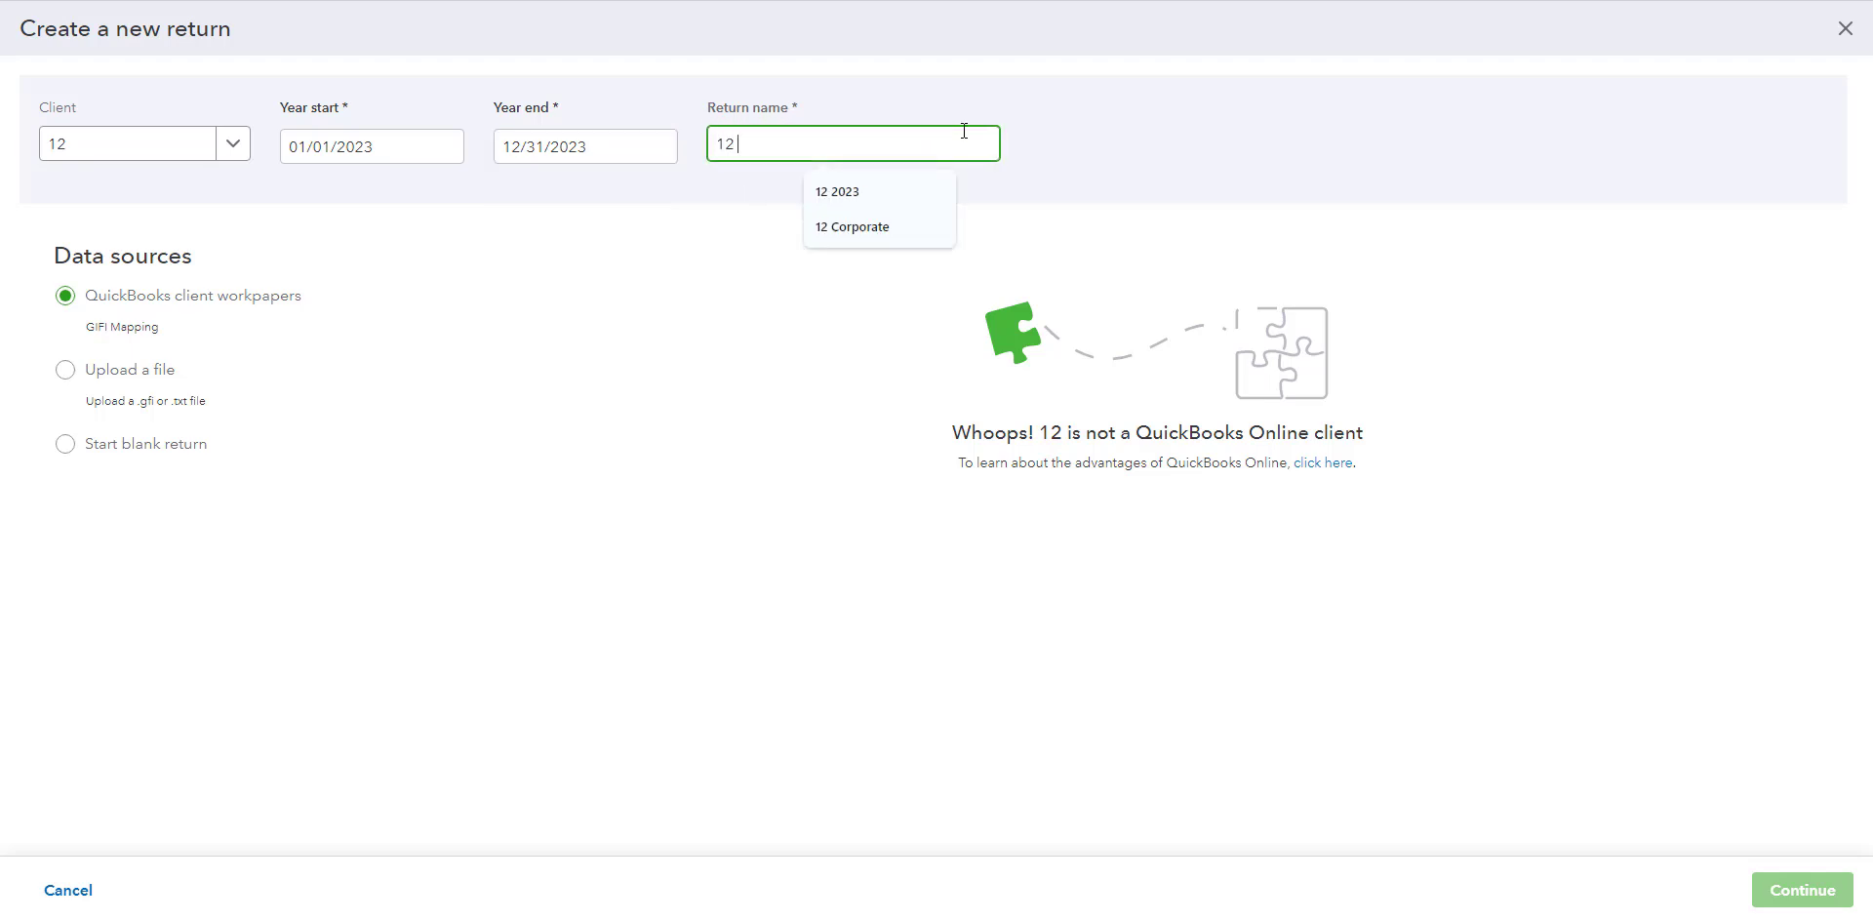
pyautogui.click(807, 190)
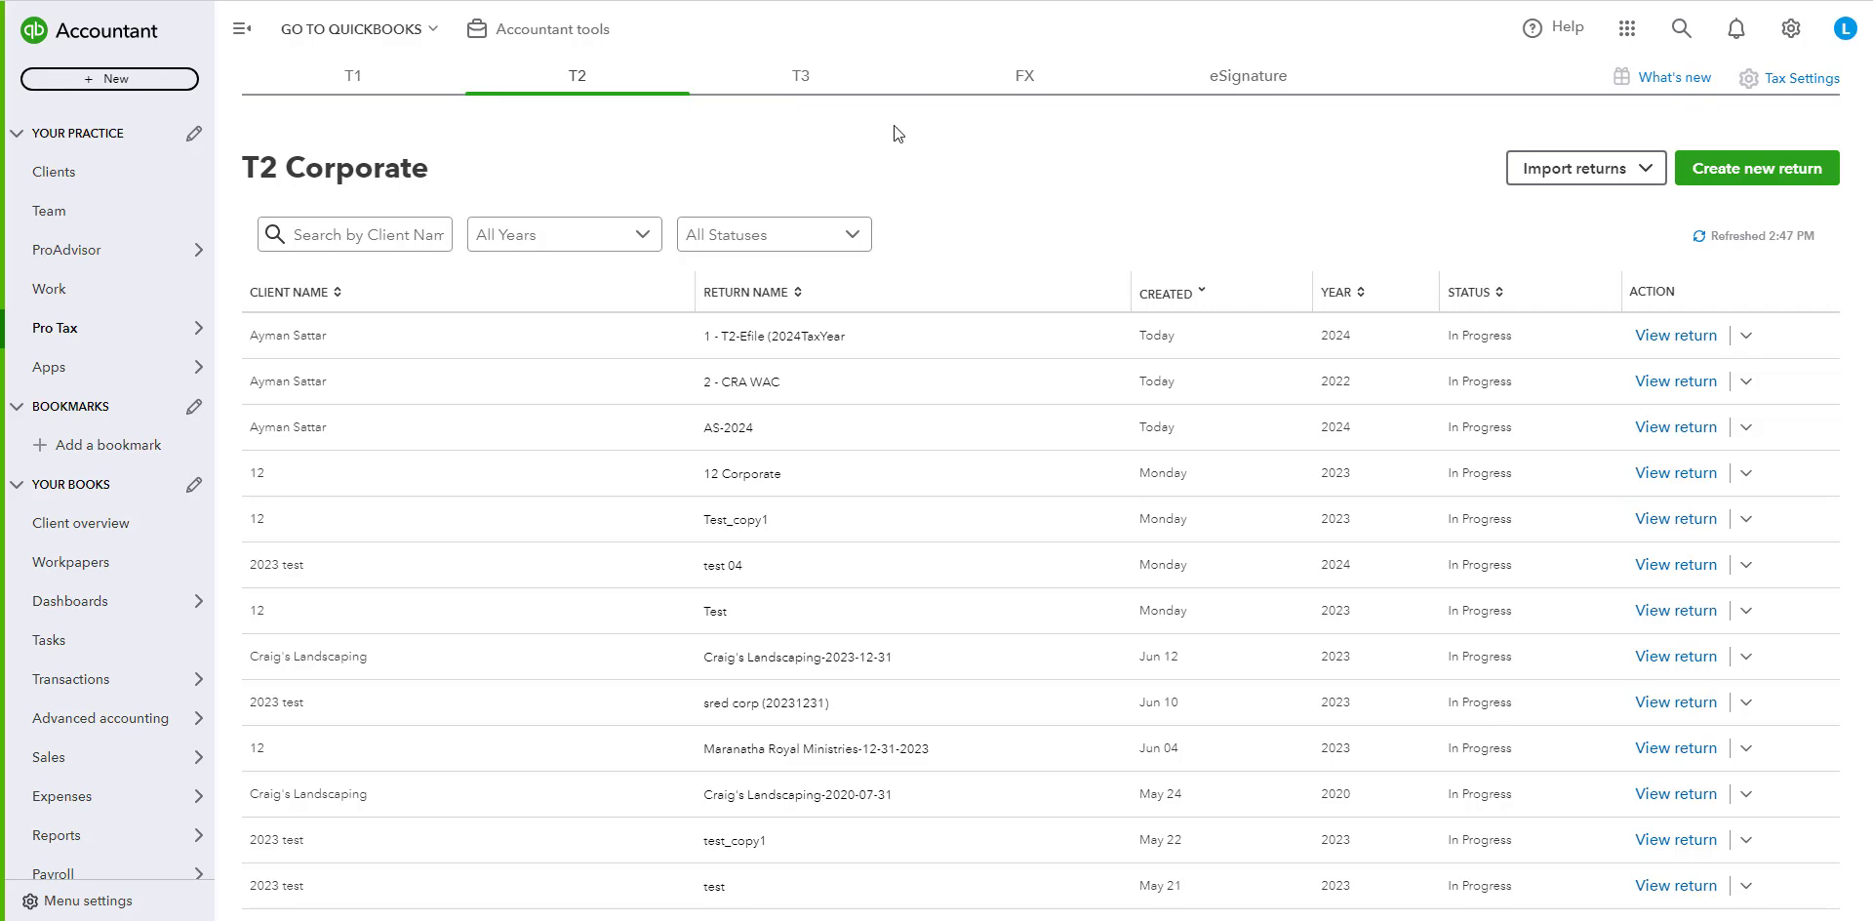
# Create a T3 Trust return for client 12 with year start 06/20/2024 and year end 06/21/2024, keeping the suggested return name.
pyautogui.click(825, 74)
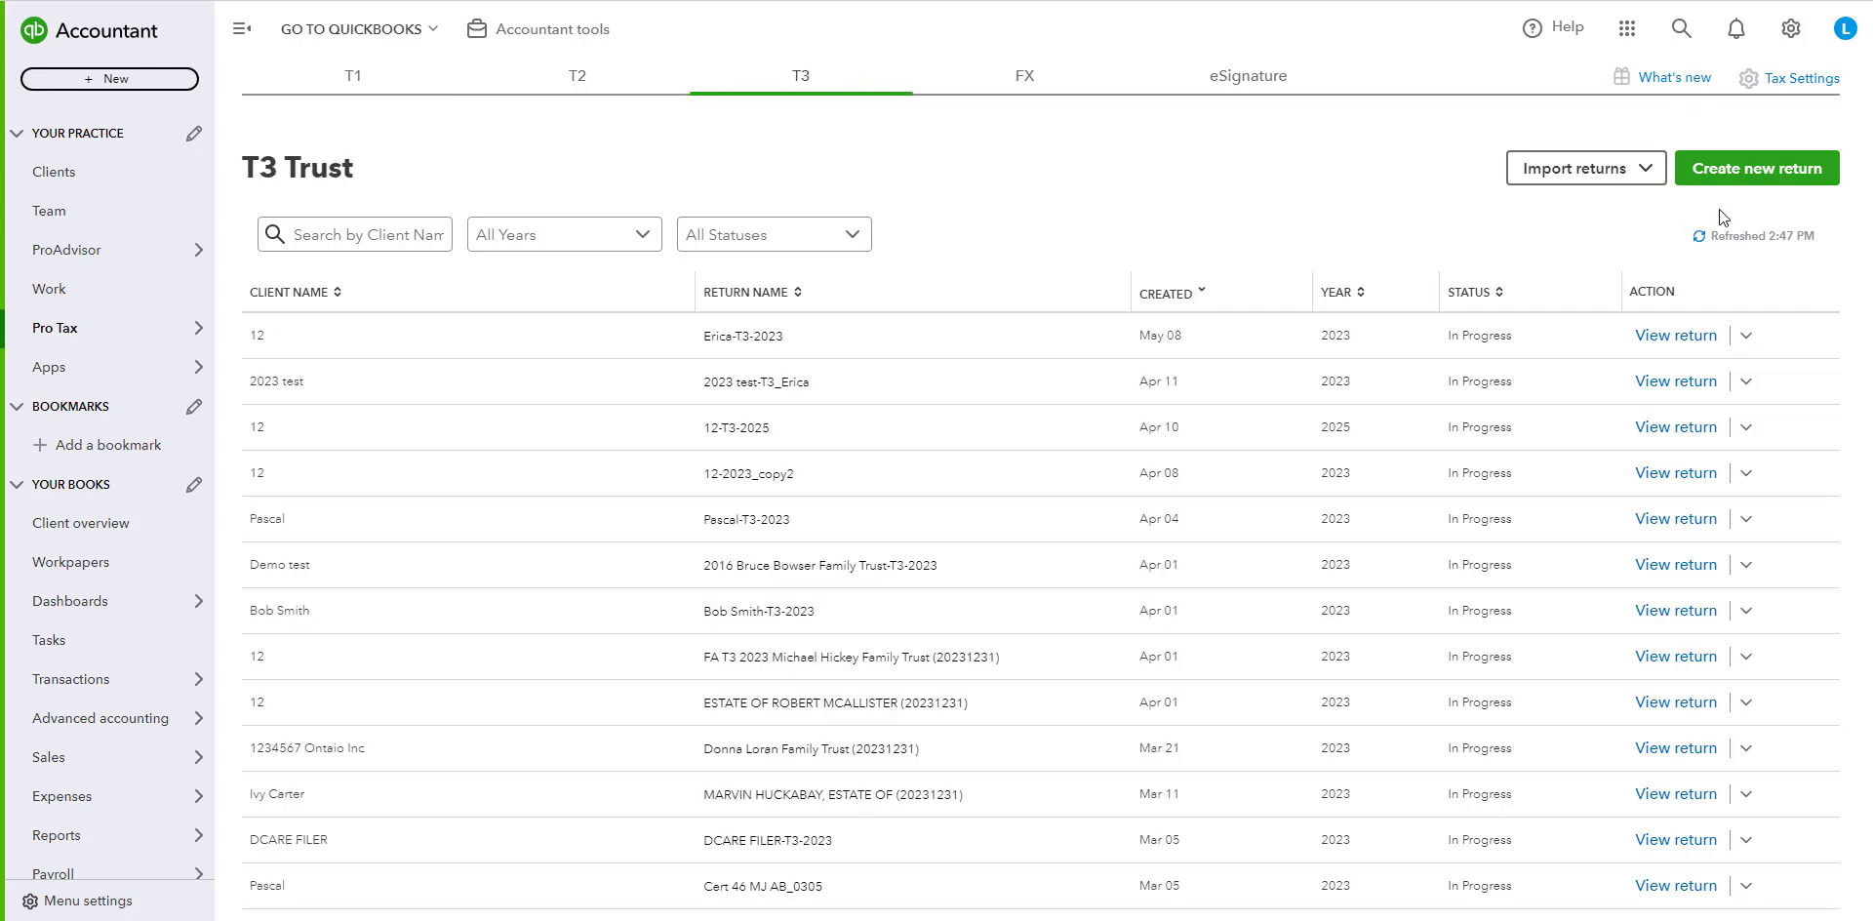
pyautogui.click(1729, 176)
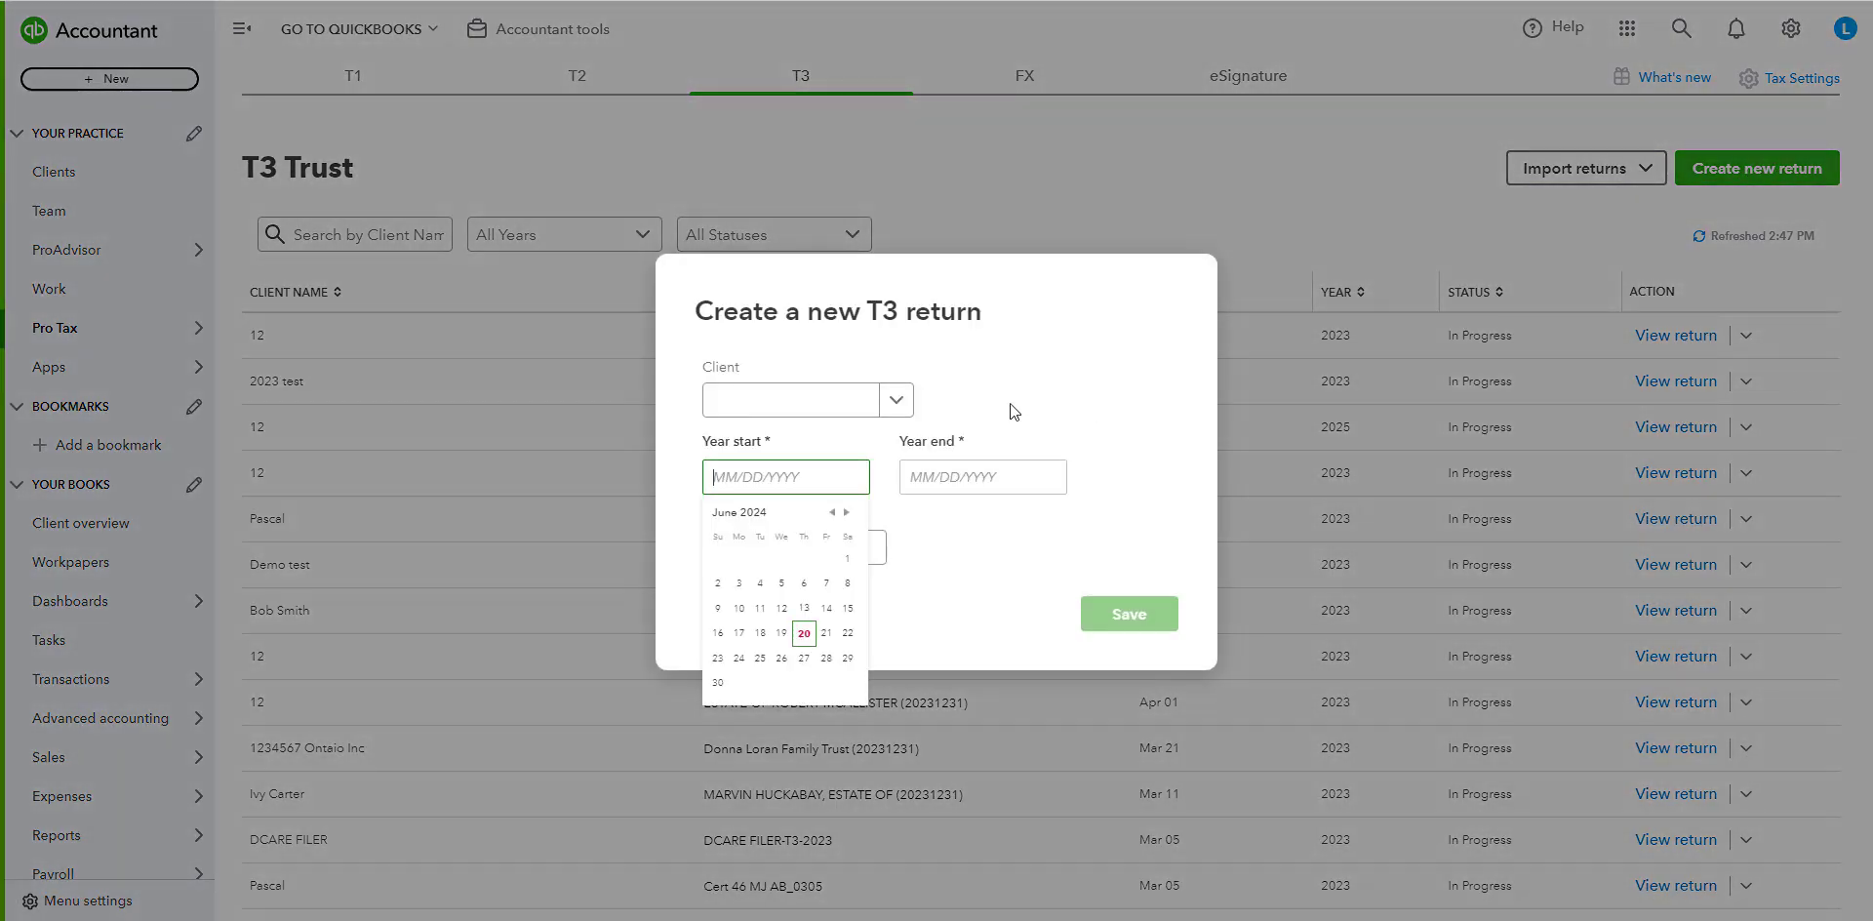
pyautogui.click(1000, 408)
pyautogui.click(895, 400)
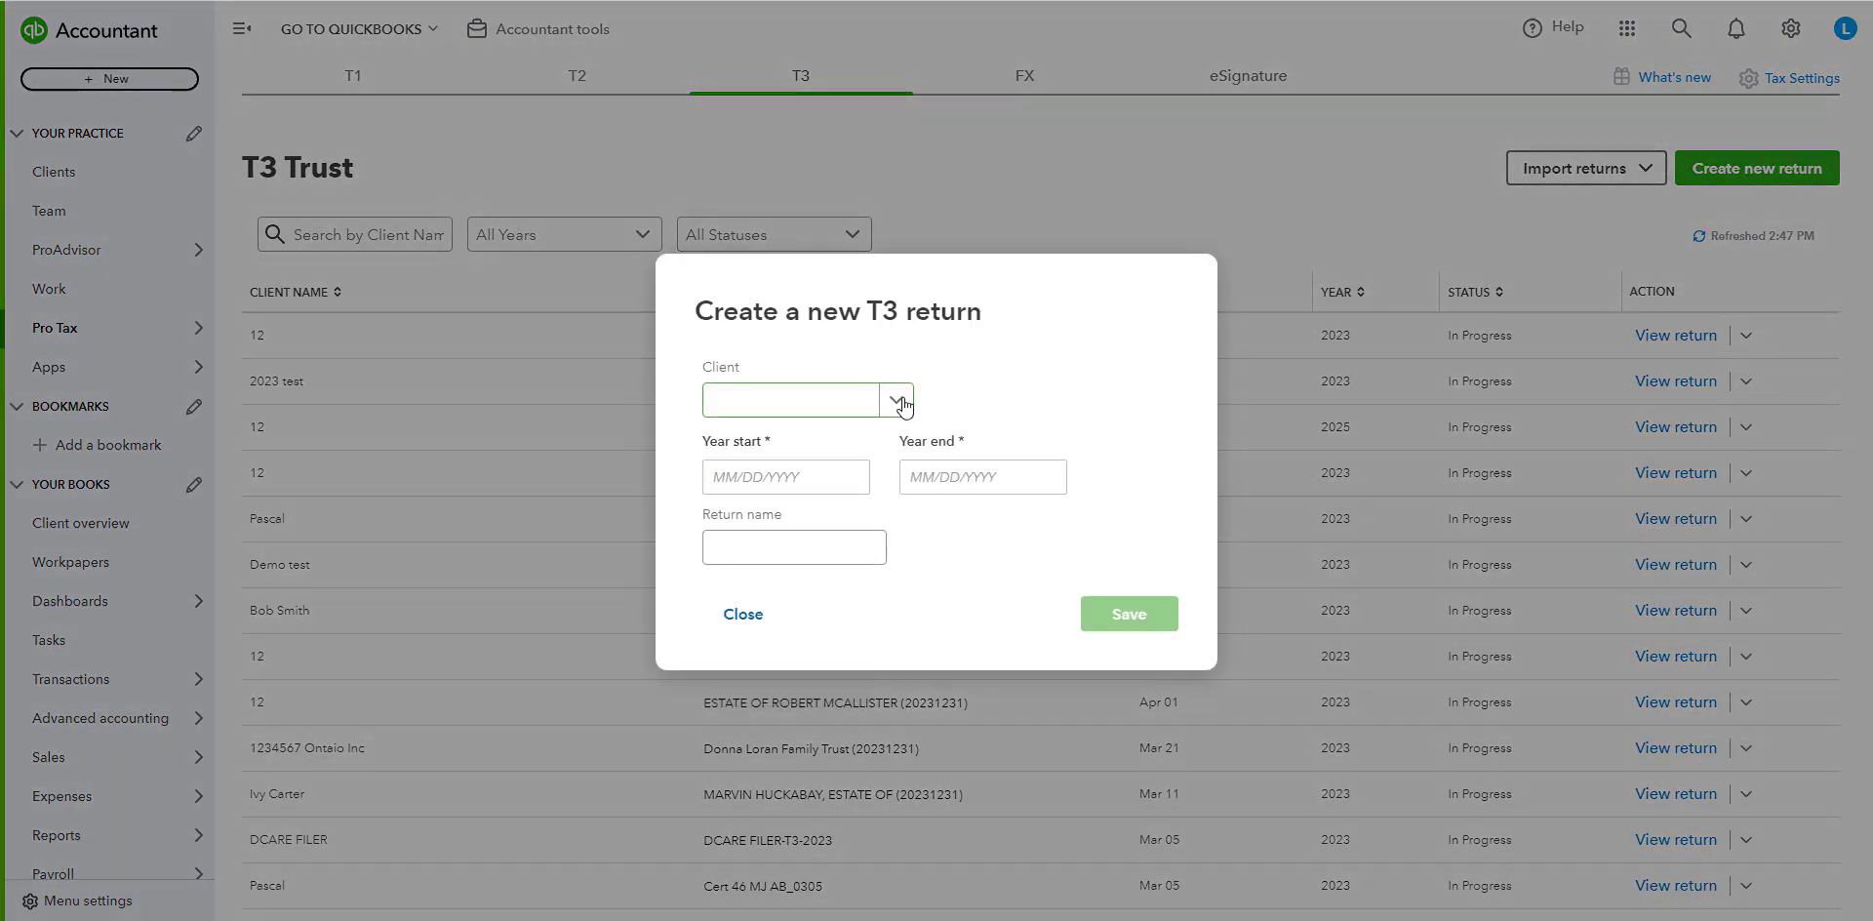
pyautogui.click(761, 484)
pyautogui.click(834, 473)
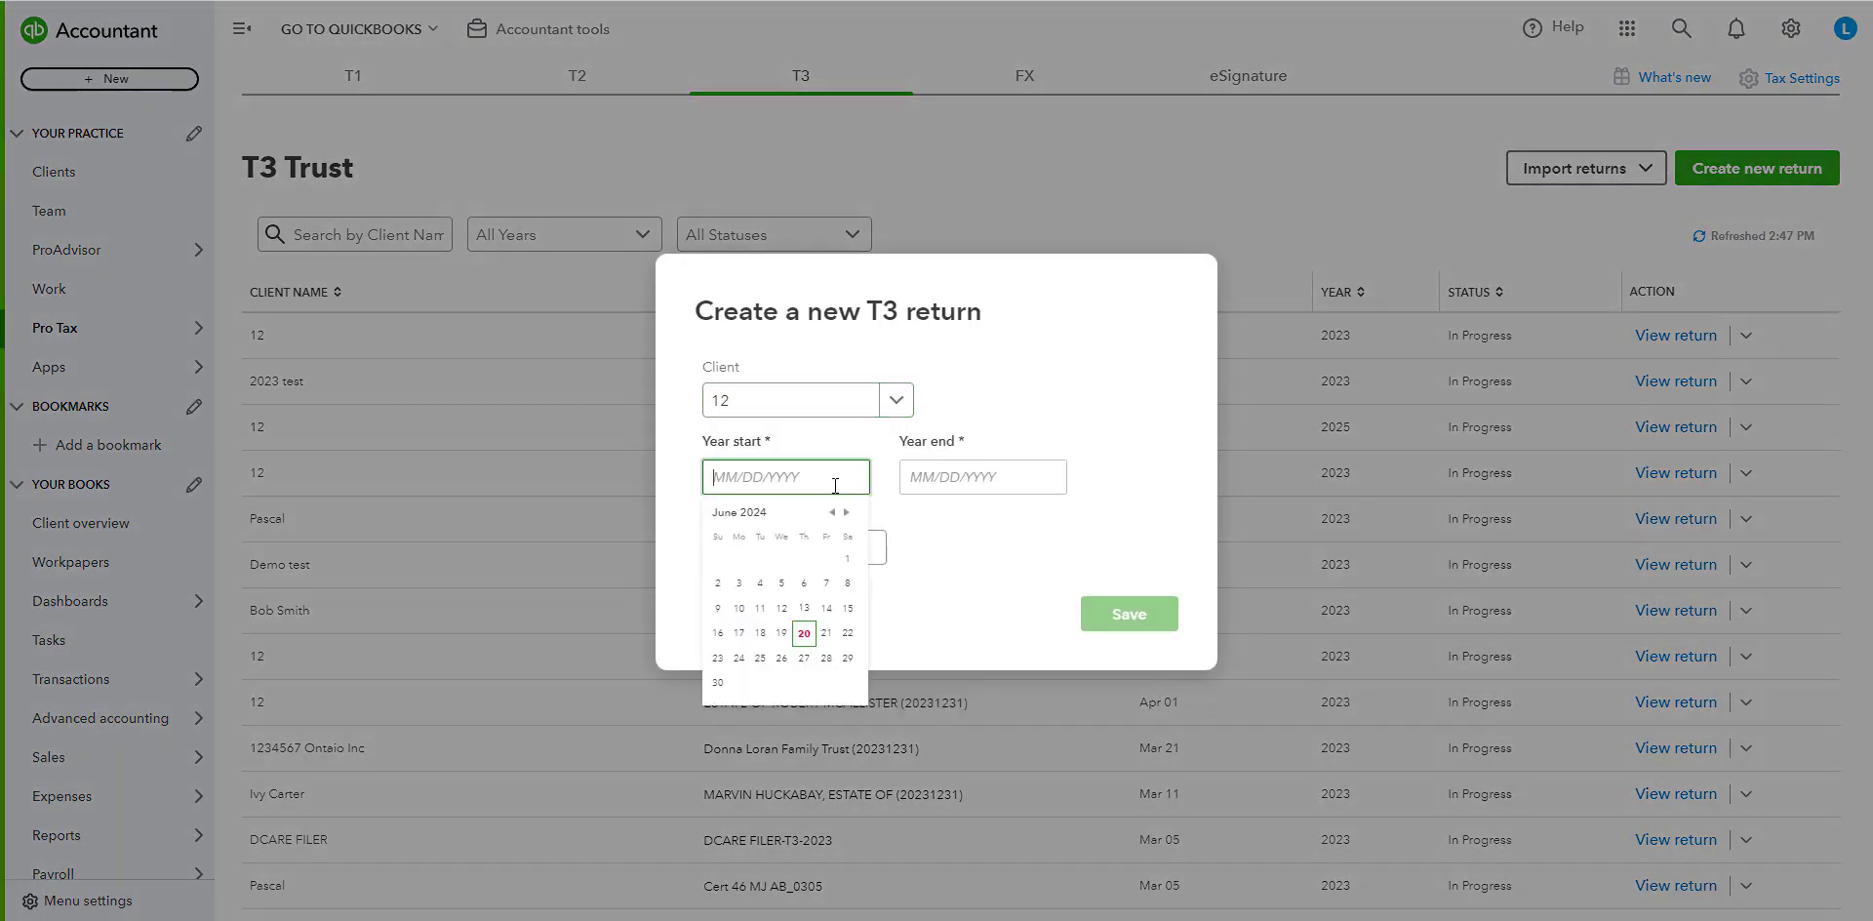
pyautogui.click(805, 634)
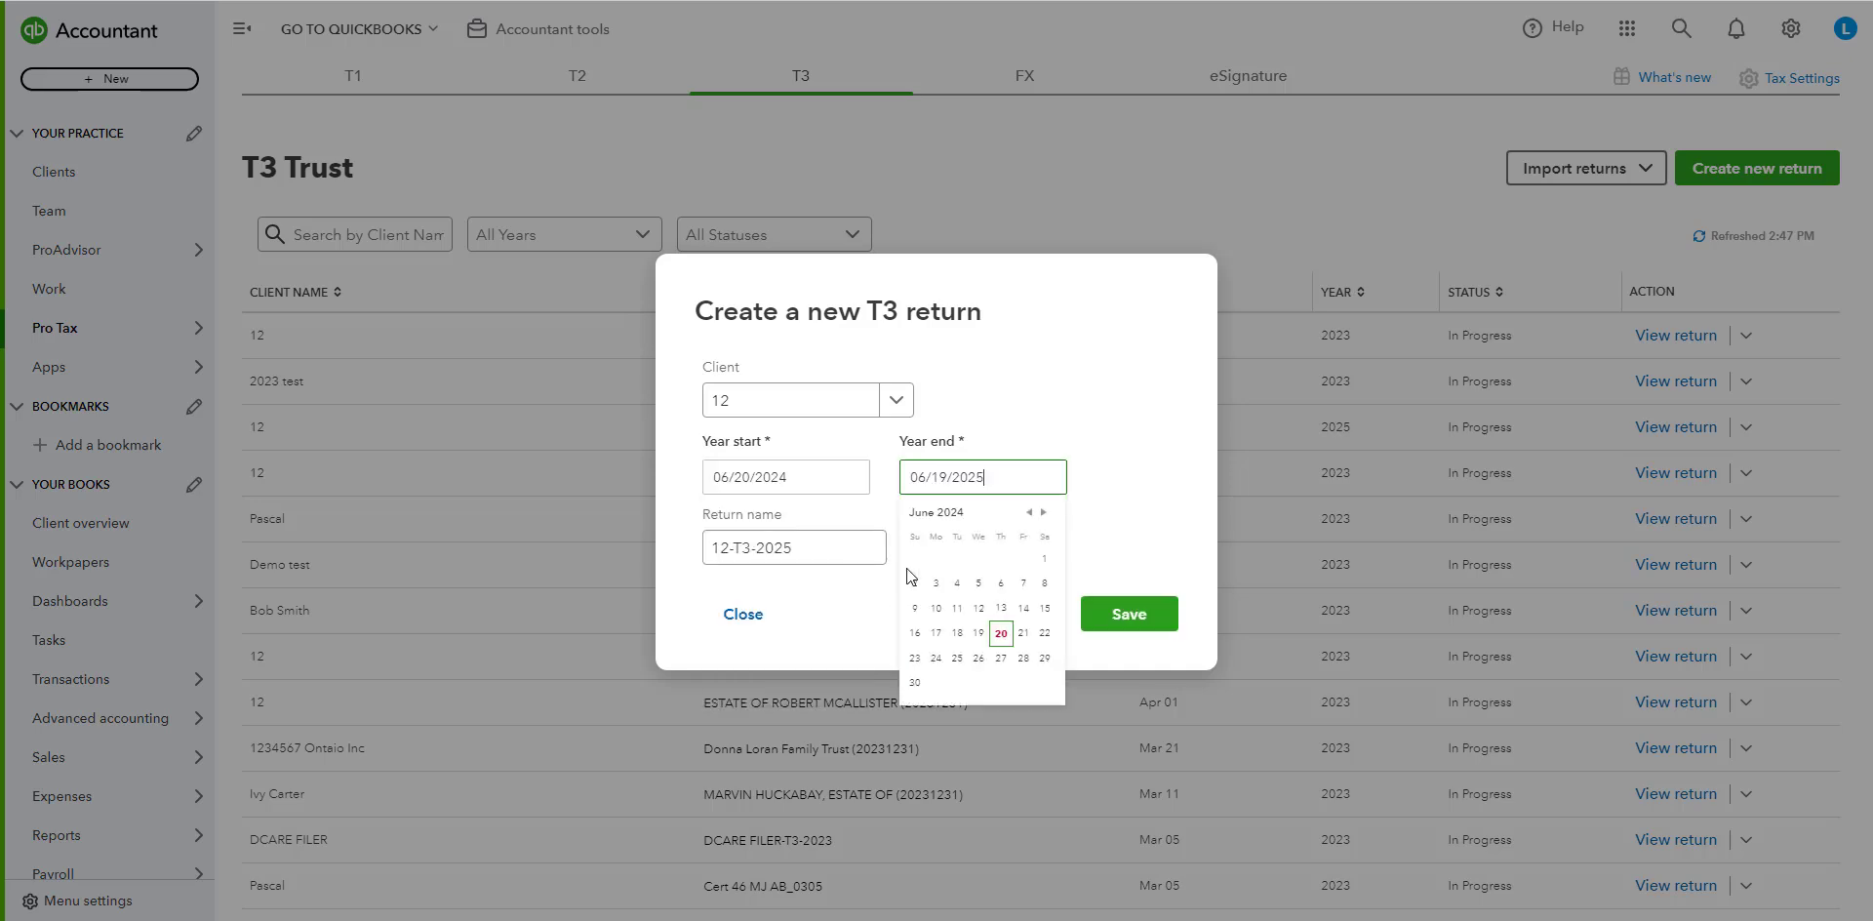
pyautogui.click(1024, 632)
pyautogui.click(848, 541)
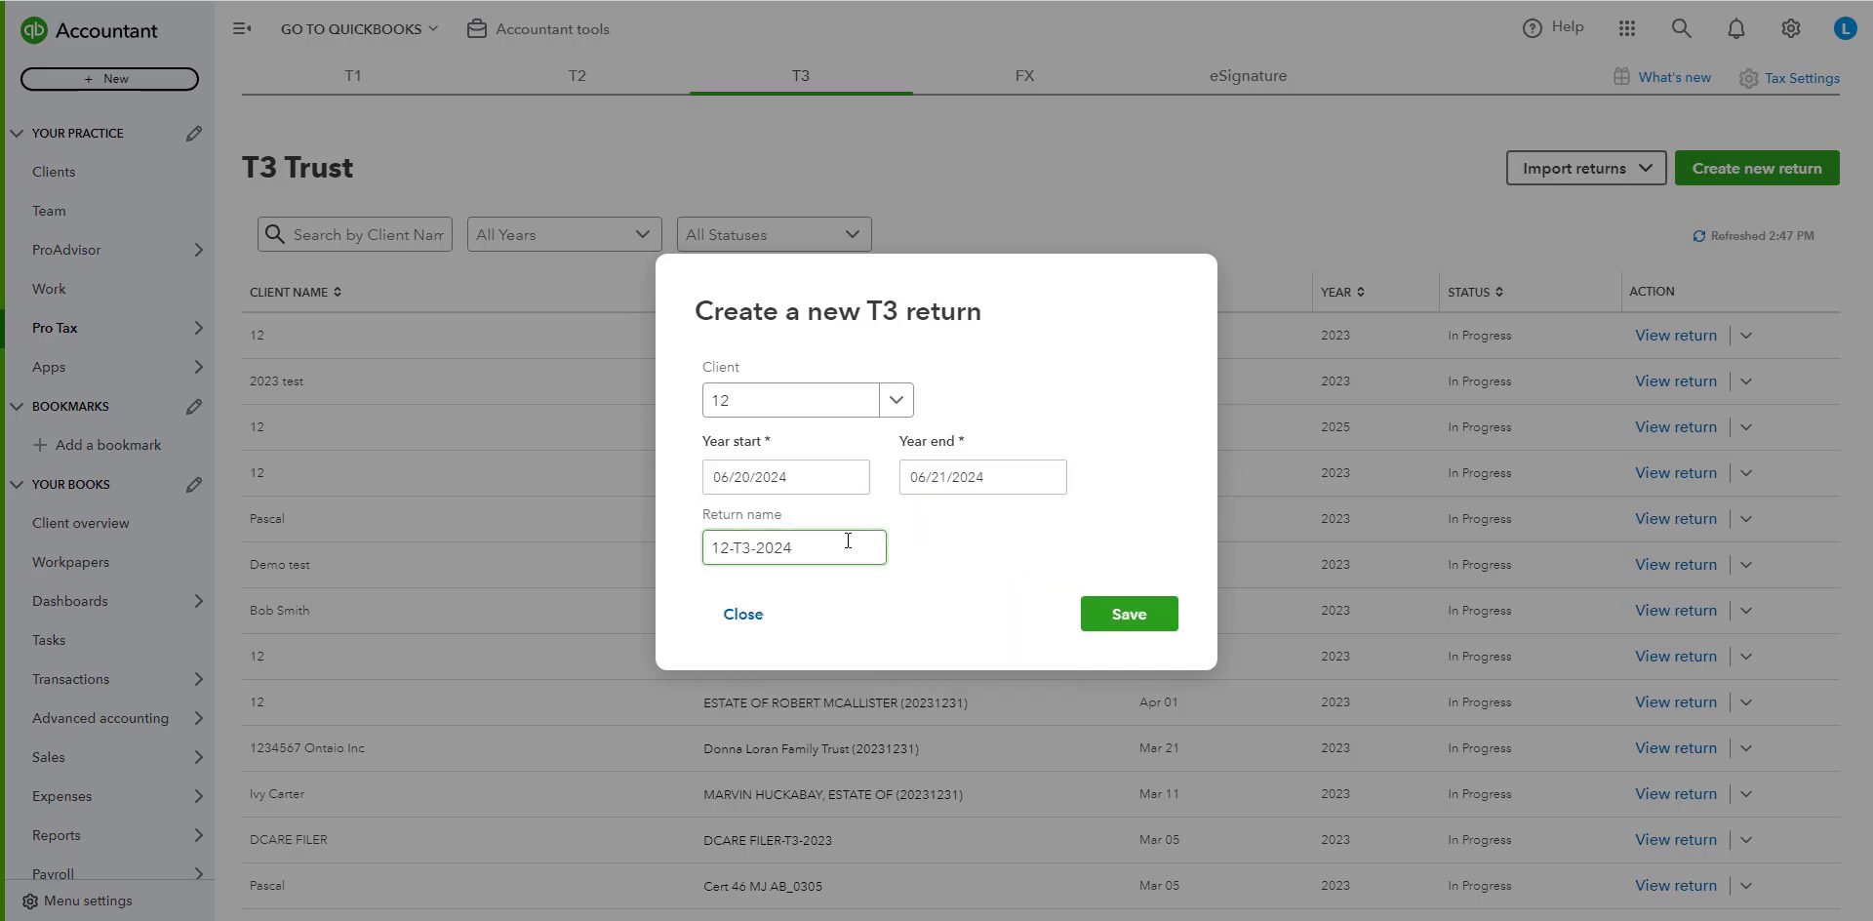
pyautogui.click(934, 546)
pyautogui.click(1129, 614)
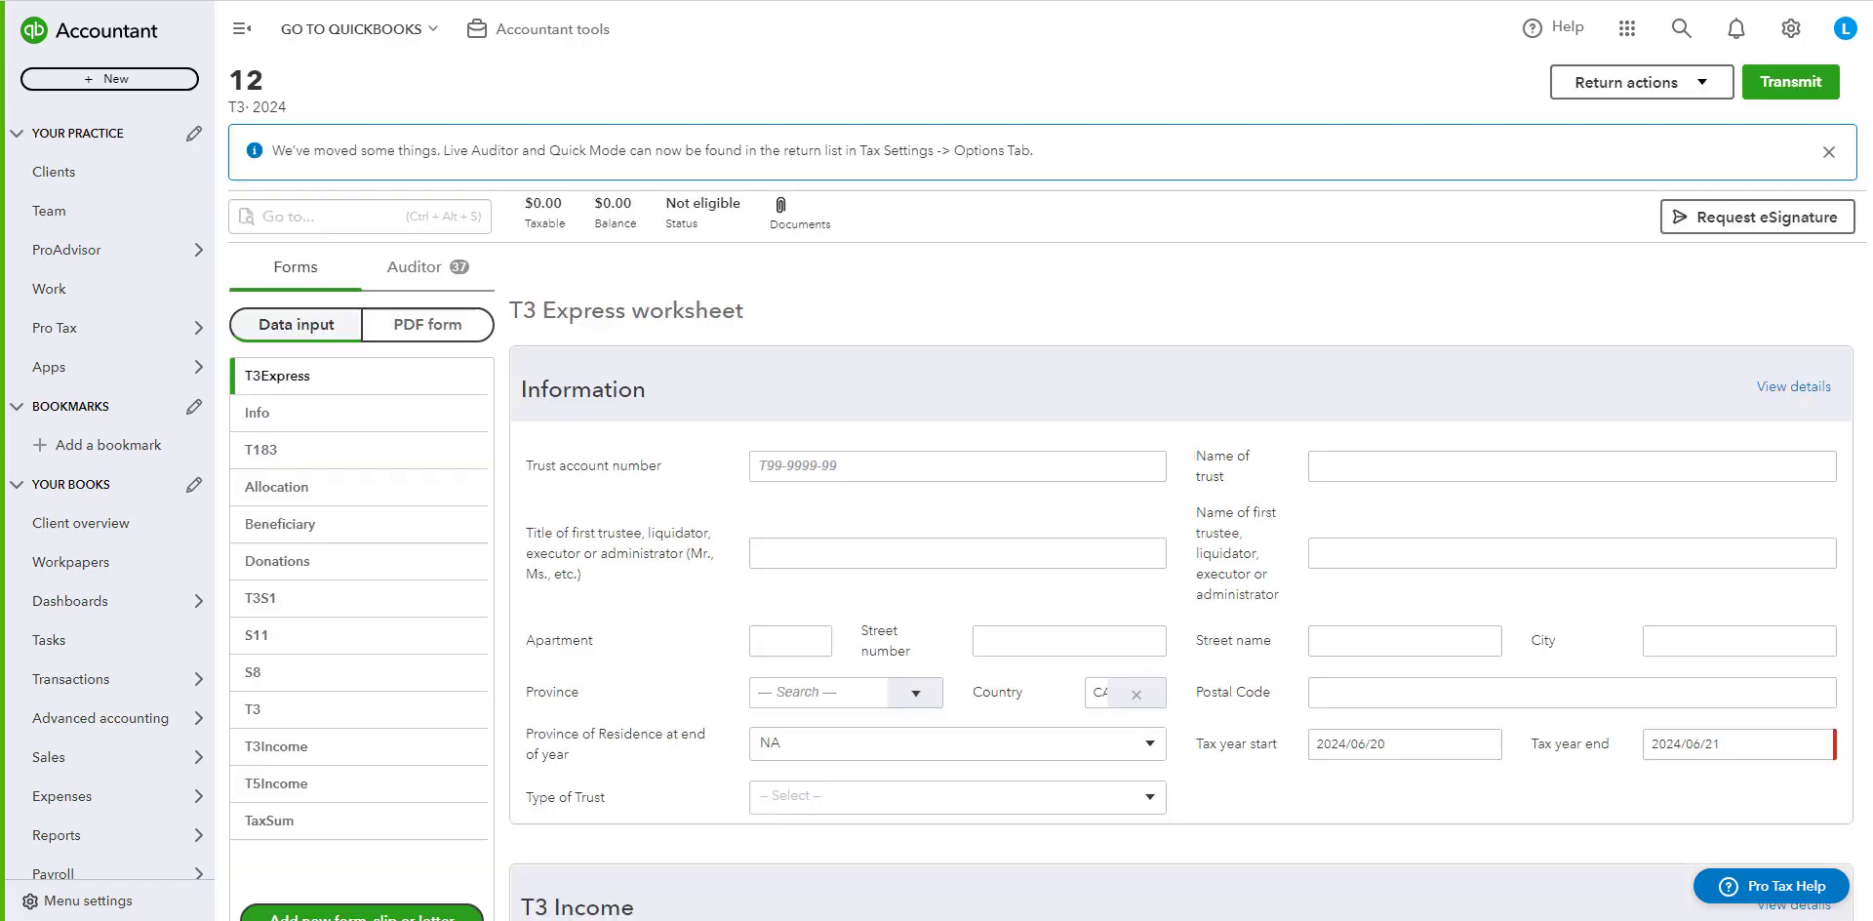
# Start a T3 return from client 12's newest 12-2023 return in the T1 Personal list.
pyautogui.moveTo(56, 330)
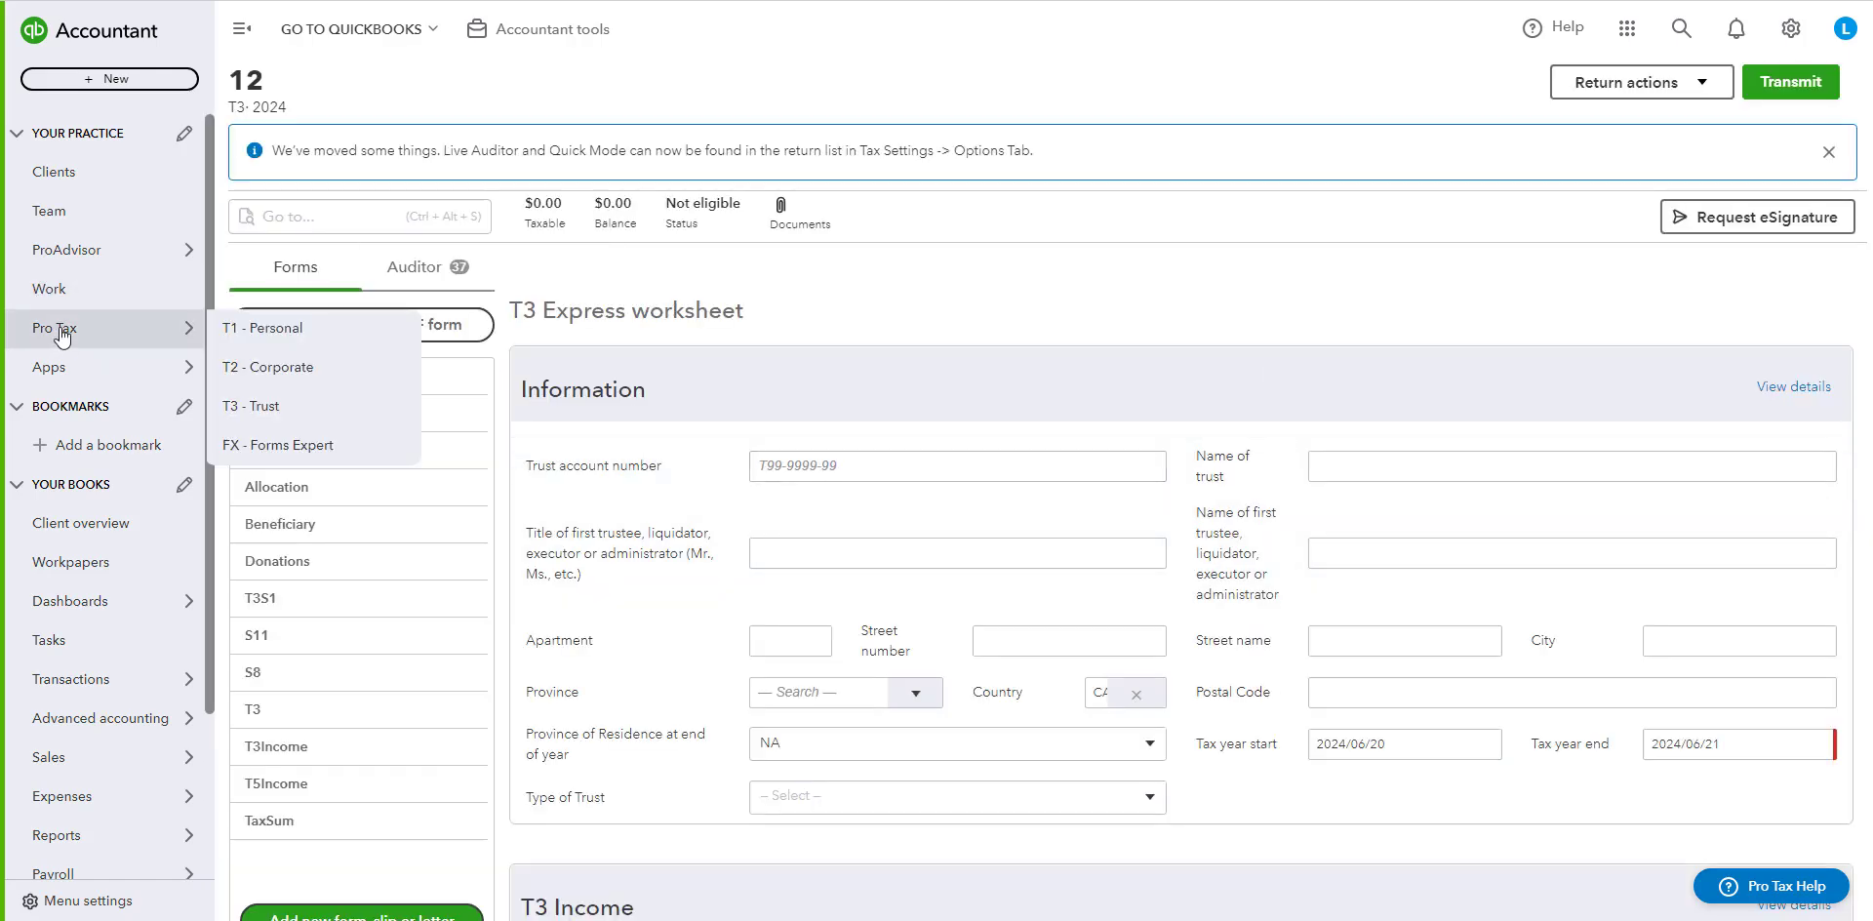
pyautogui.click(327, 342)
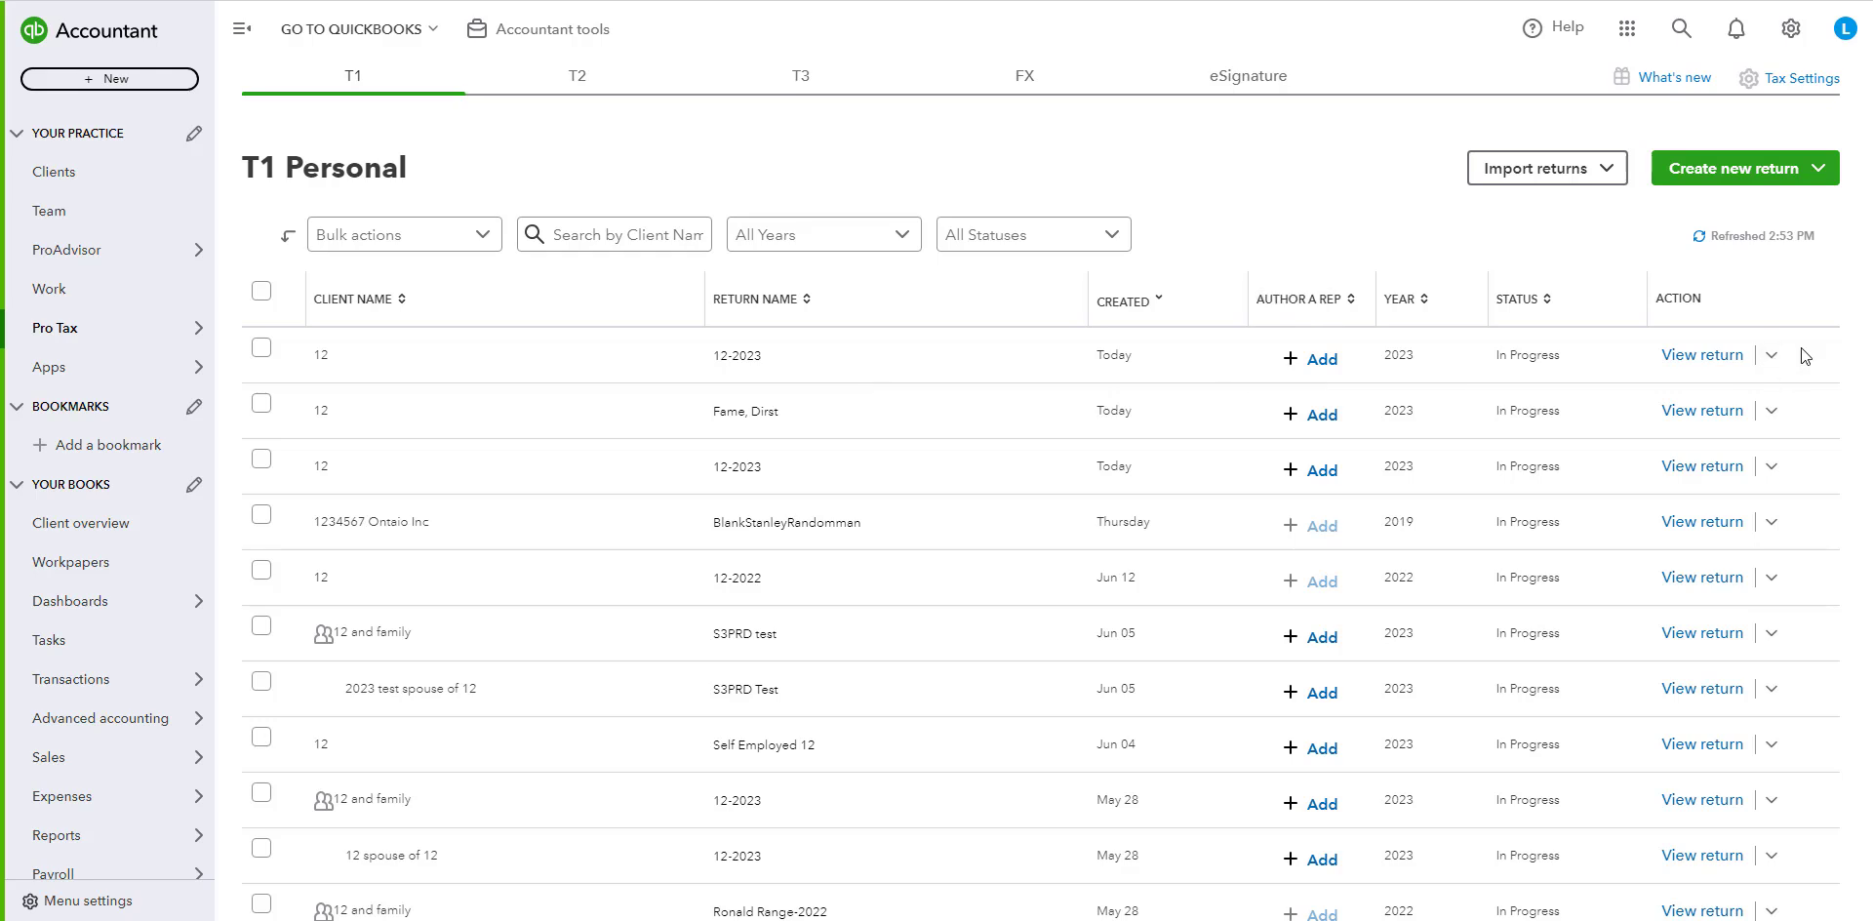
pyautogui.click(1772, 357)
pyautogui.click(1772, 357)
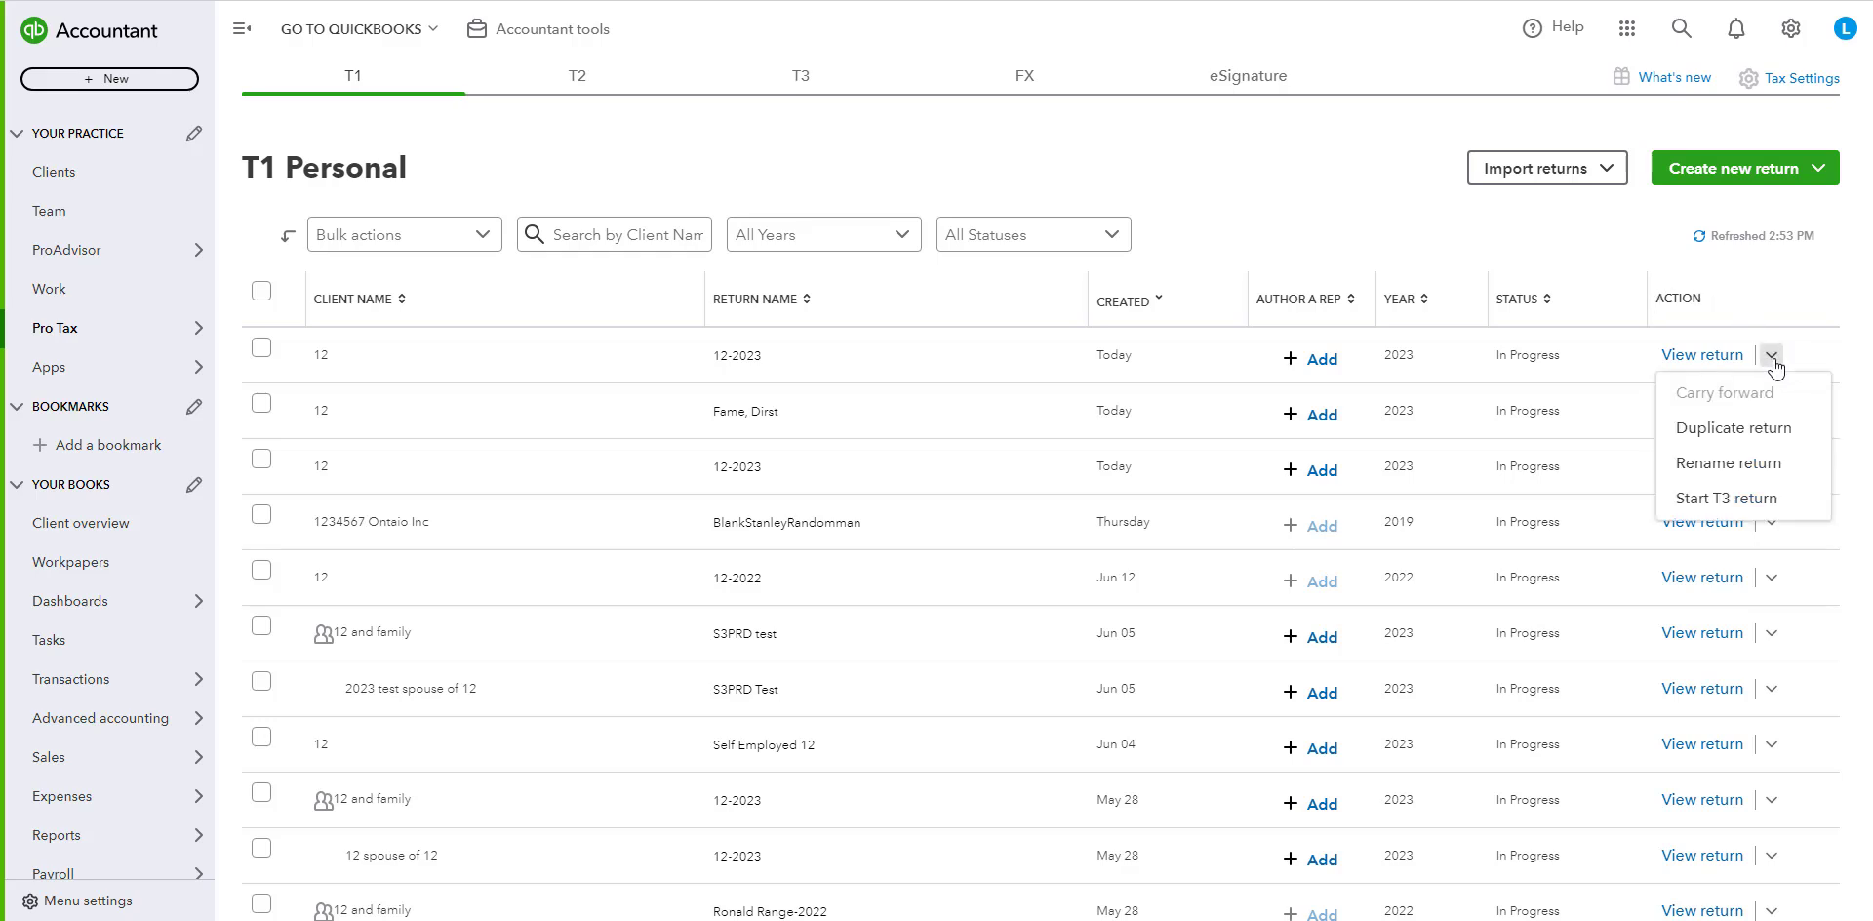
pyautogui.click(1756, 500)
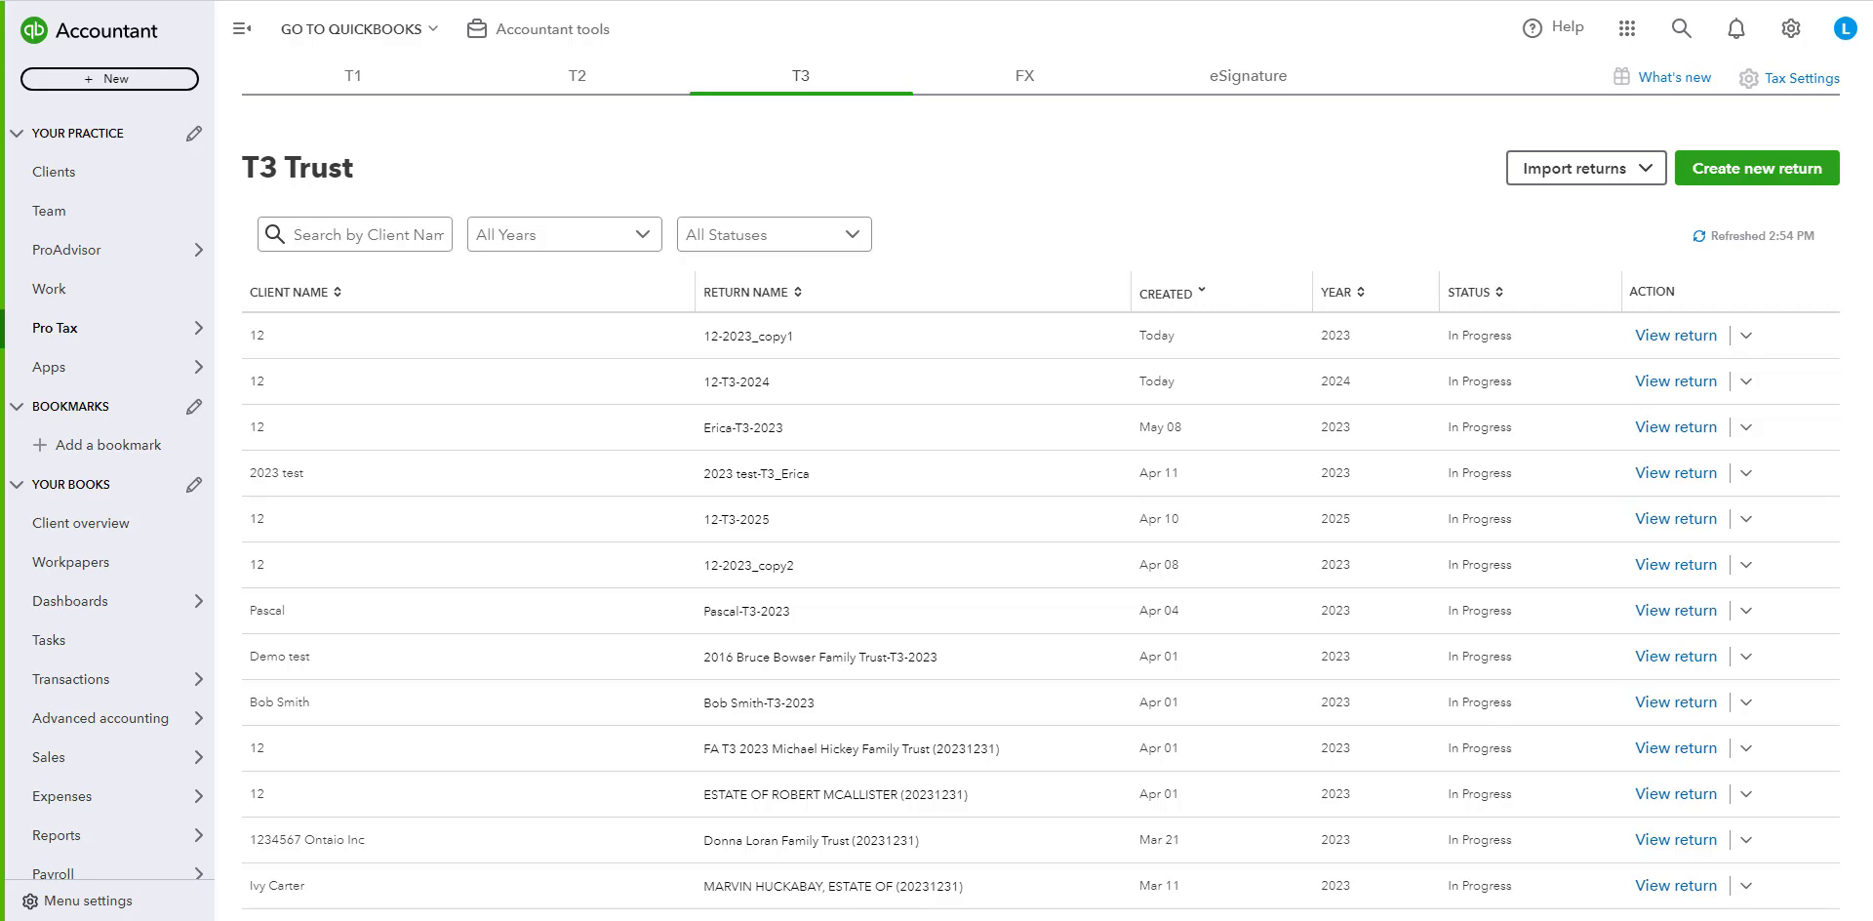
# Start a new Forms Expert (FX) document and choose T4Slip as the slip to prepare.
pyautogui.click(1043, 92)
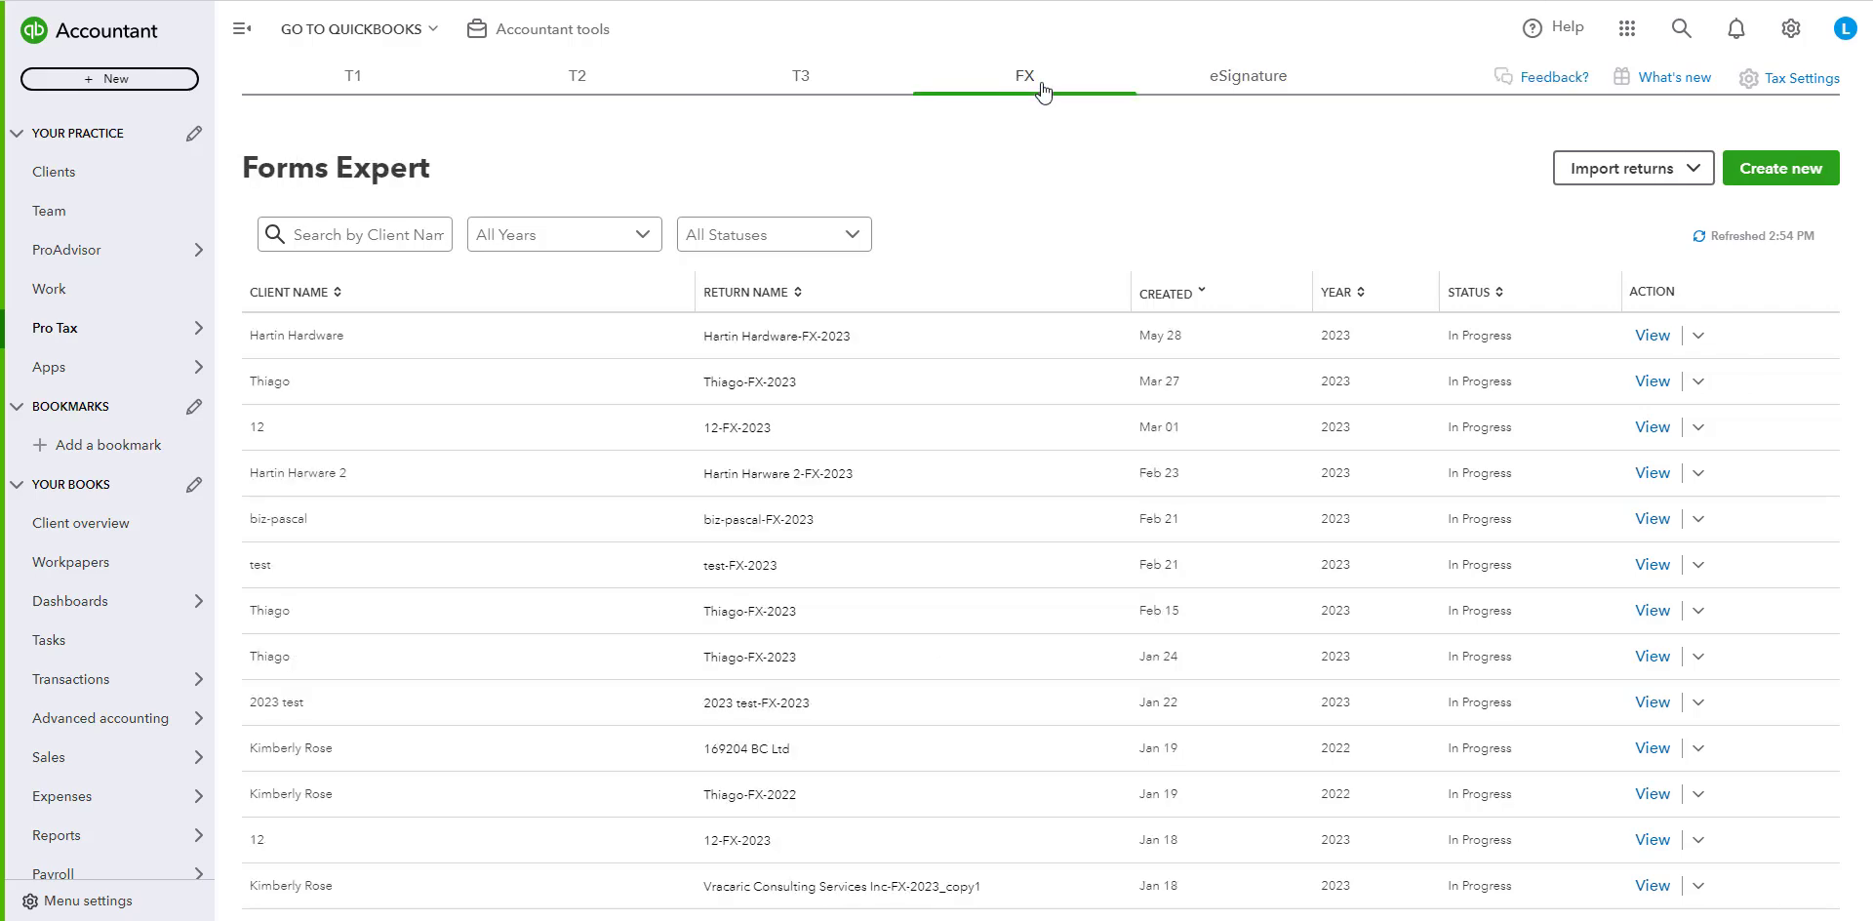
pyautogui.click(1806, 188)
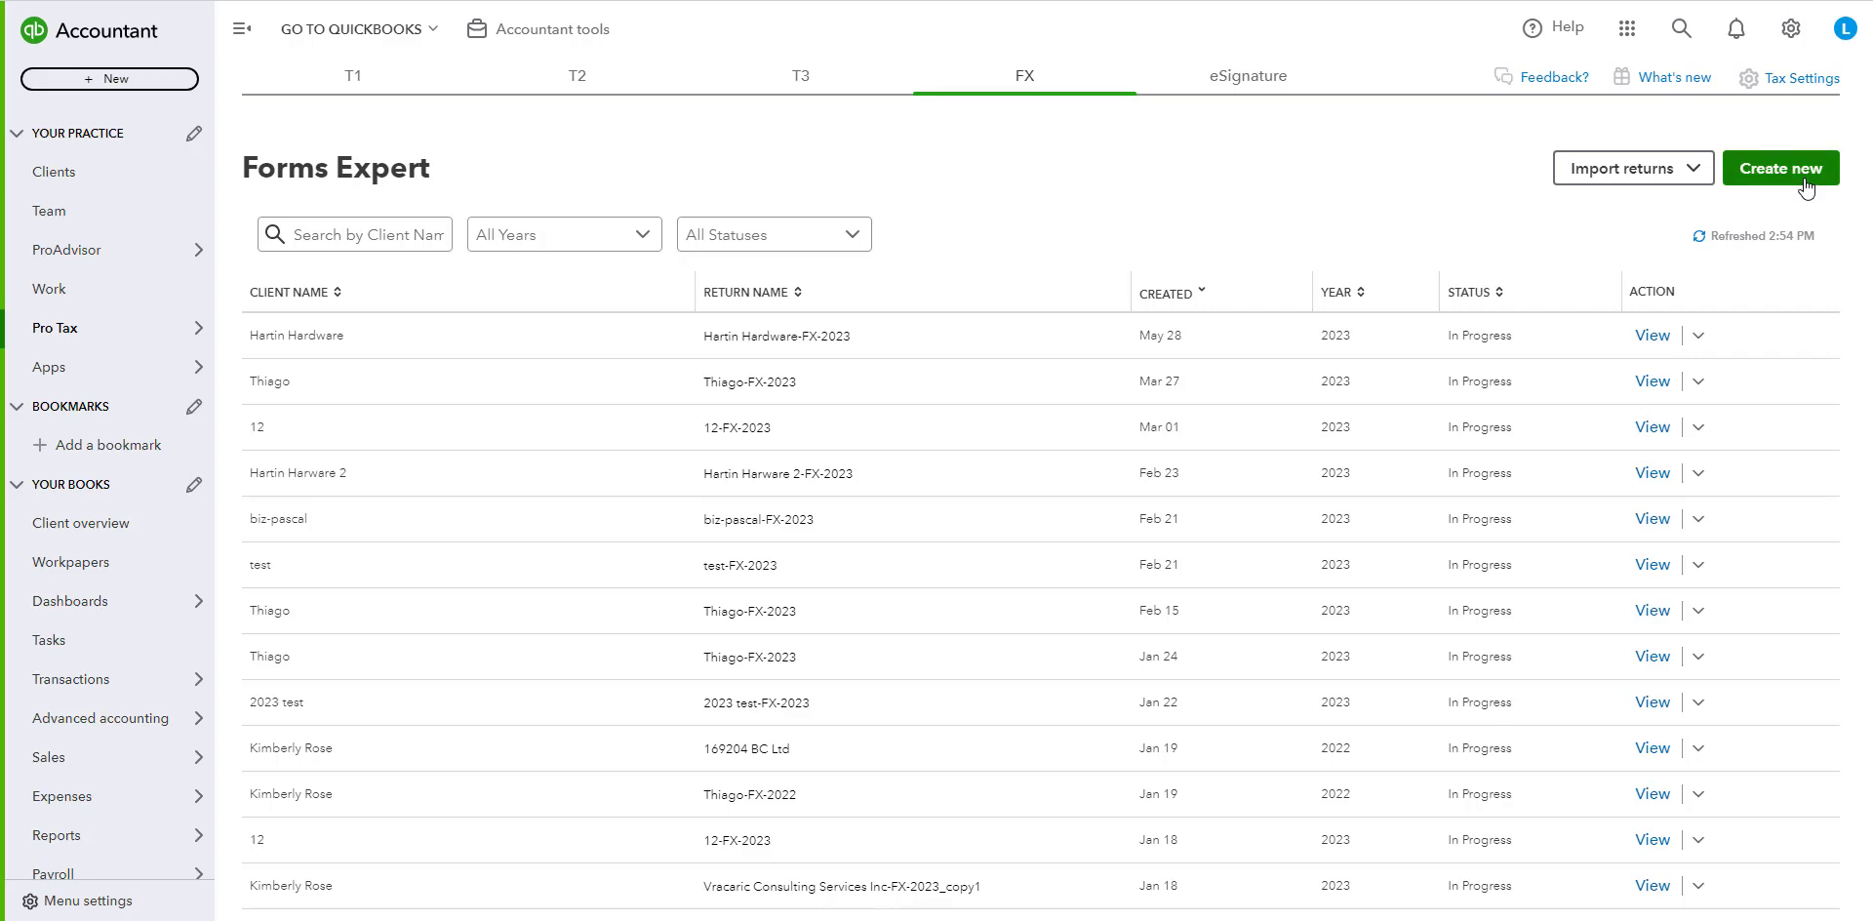
pyautogui.click(987, 374)
pyautogui.scroll(-10, 980, 428)
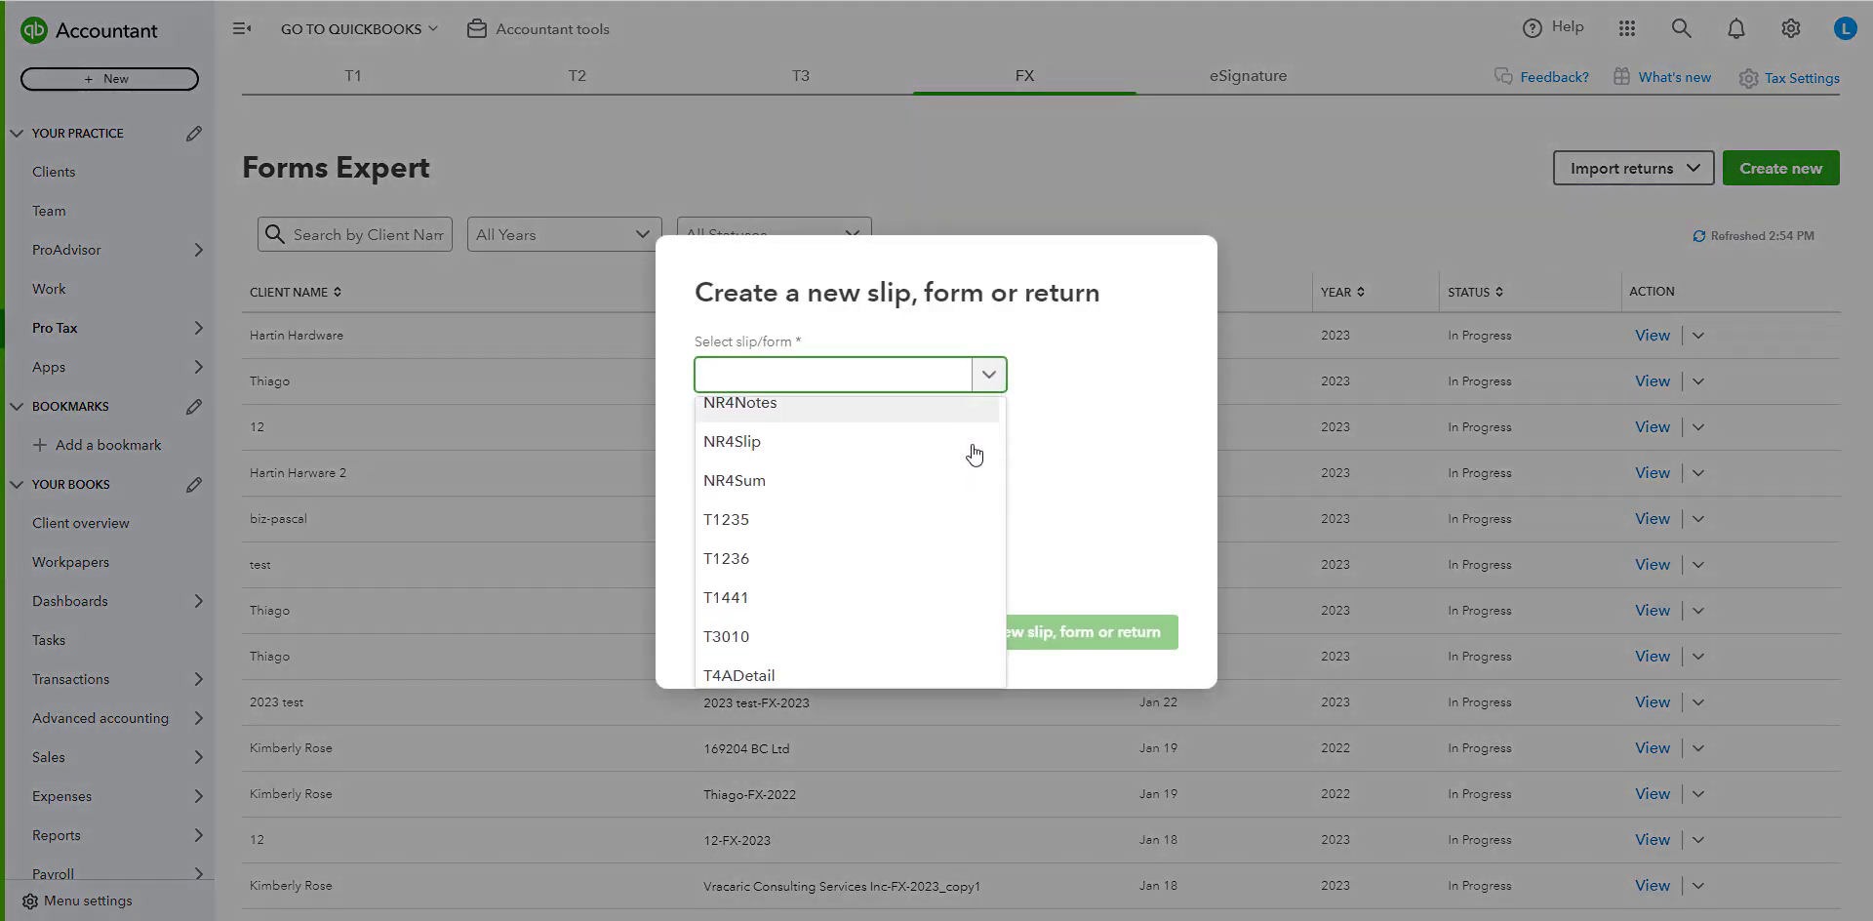
pyautogui.scroll(-3, 941, 553)
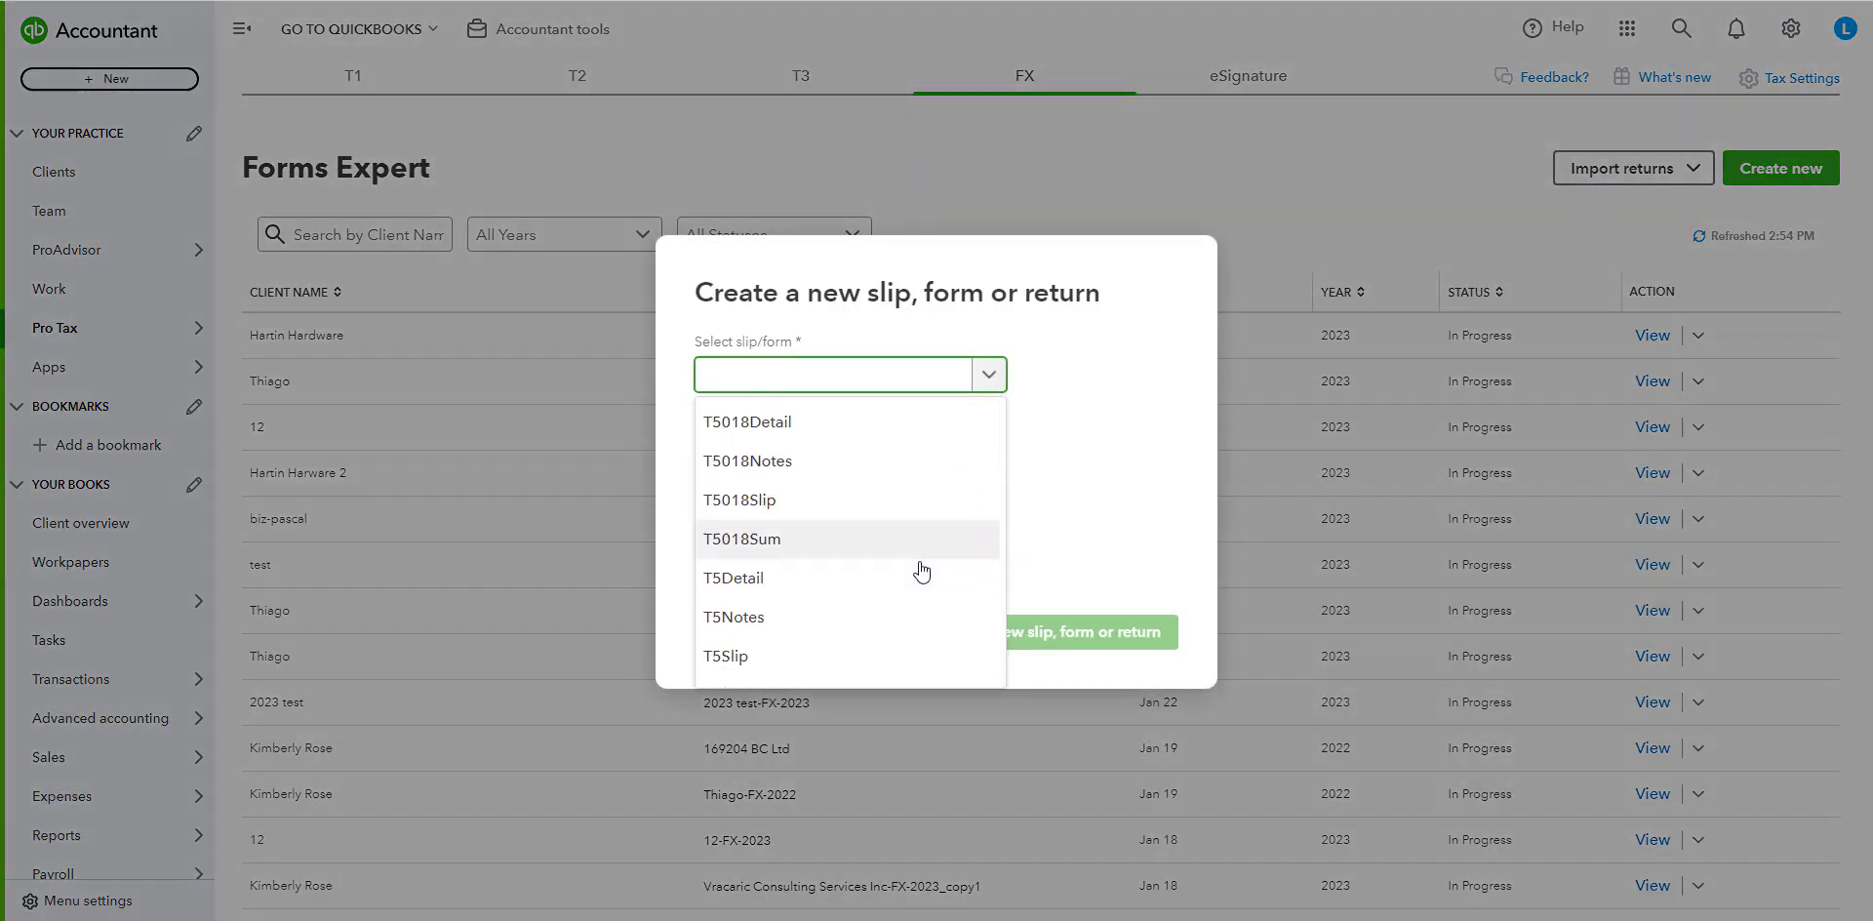
pyautogui.scroll(3, 918, 590)
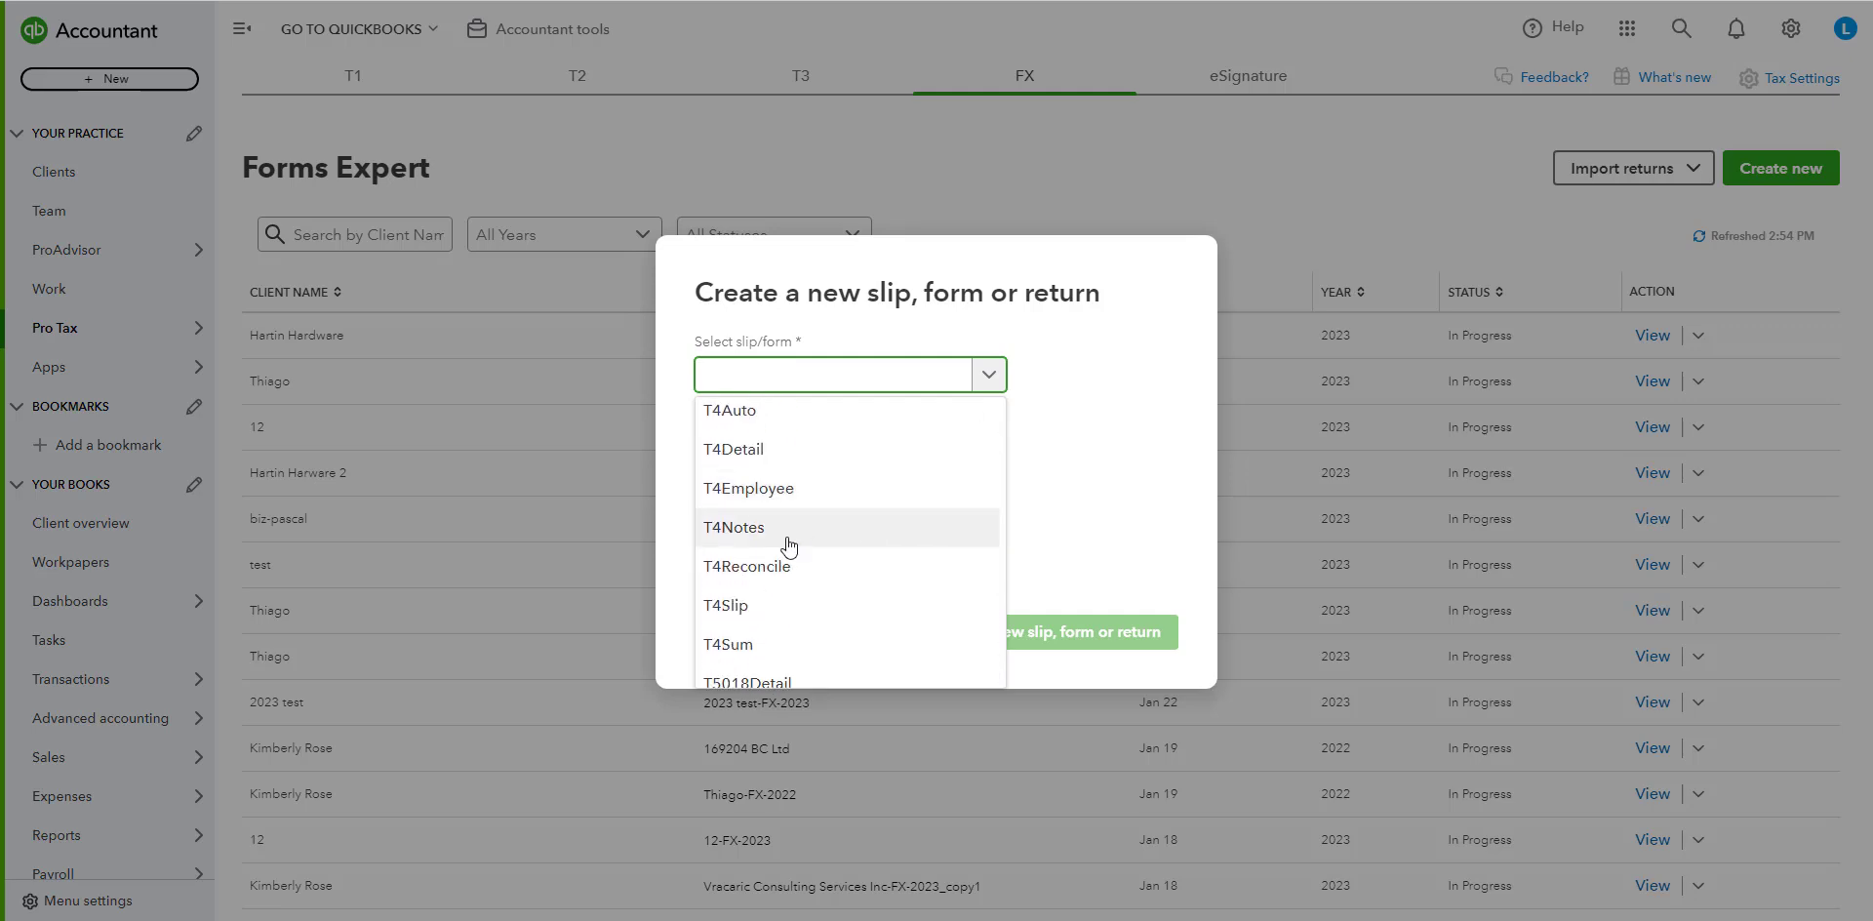
pyautogui.click(769, 606)
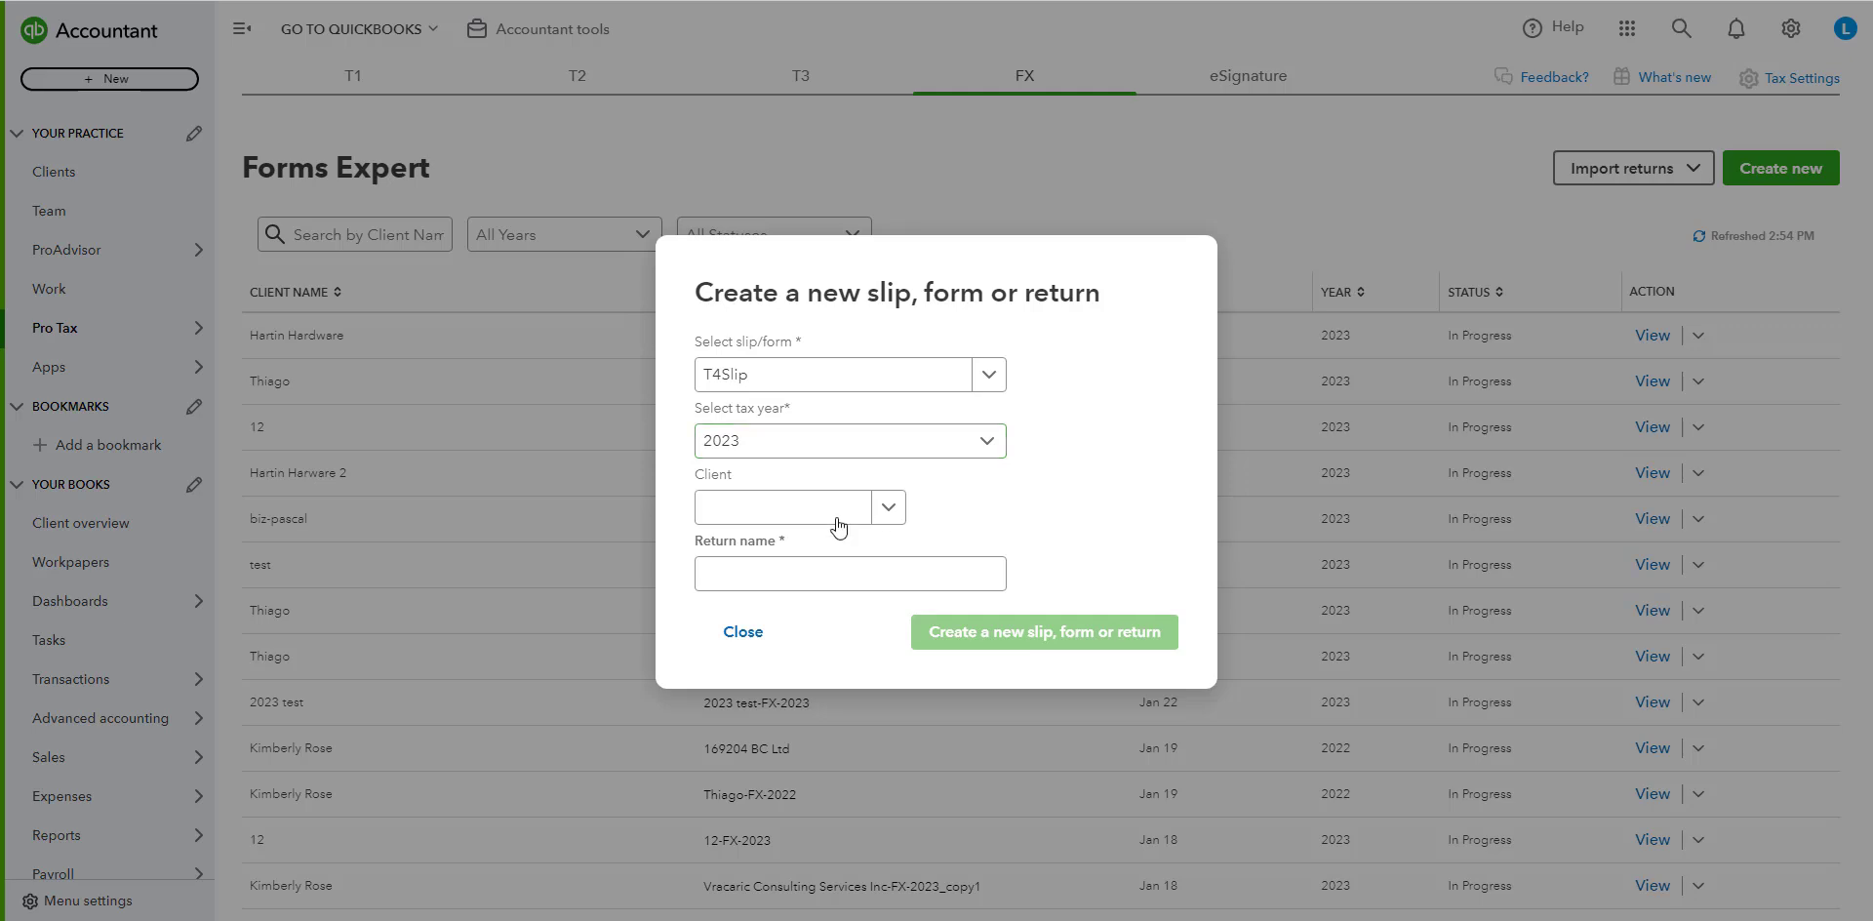
# Assign the T4 slip to client 12, name the return 12 T4 and create it.
pyautogui.click(886, 507)
pyautogui.click(849, 576)
pyautogui.click(850, 576)
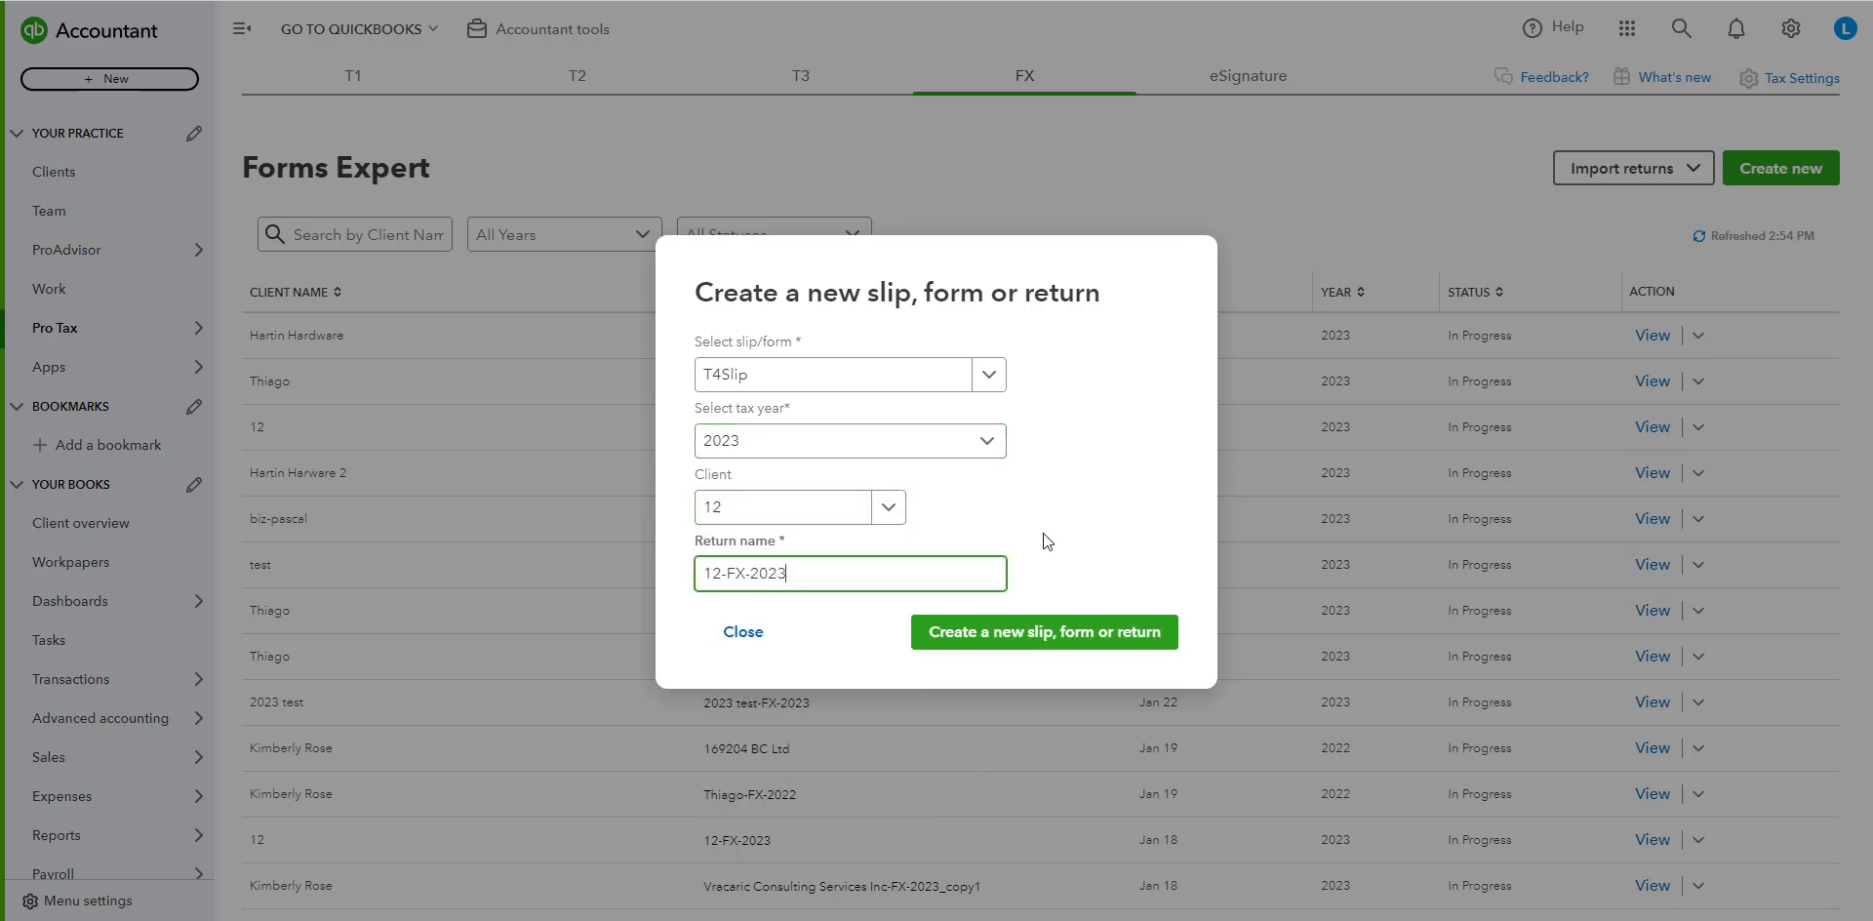
pyautogui.tripleClick(745, 572)
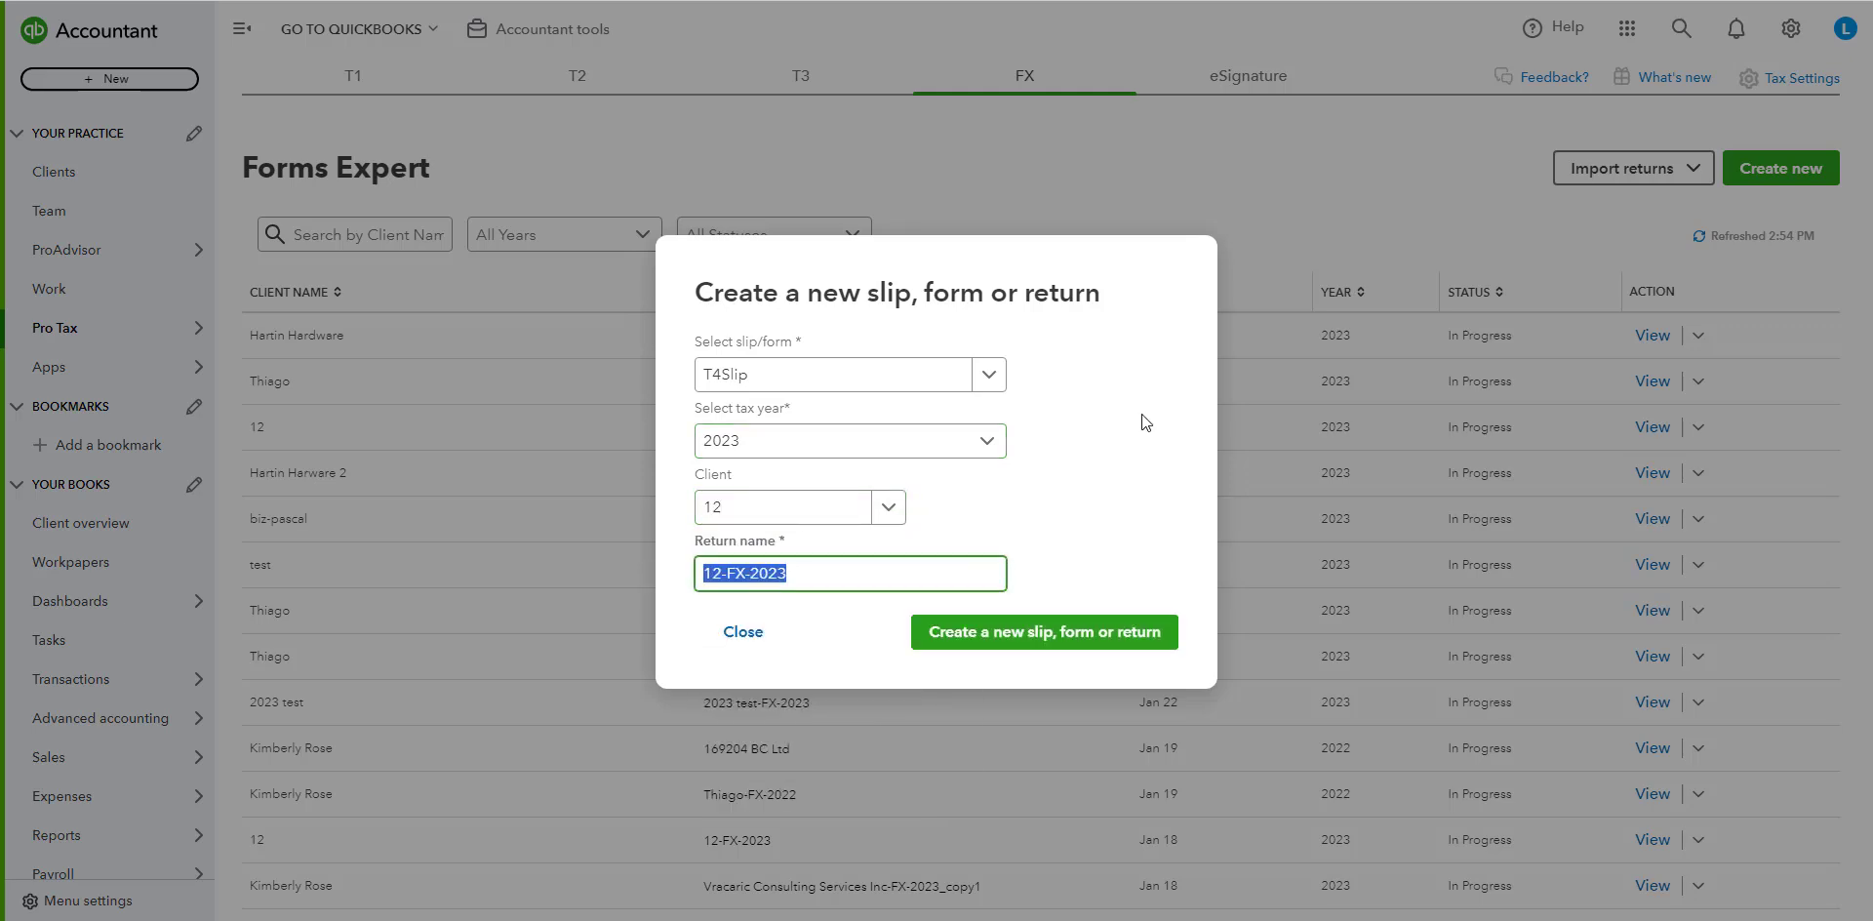
pyautogui.write('12 T4')
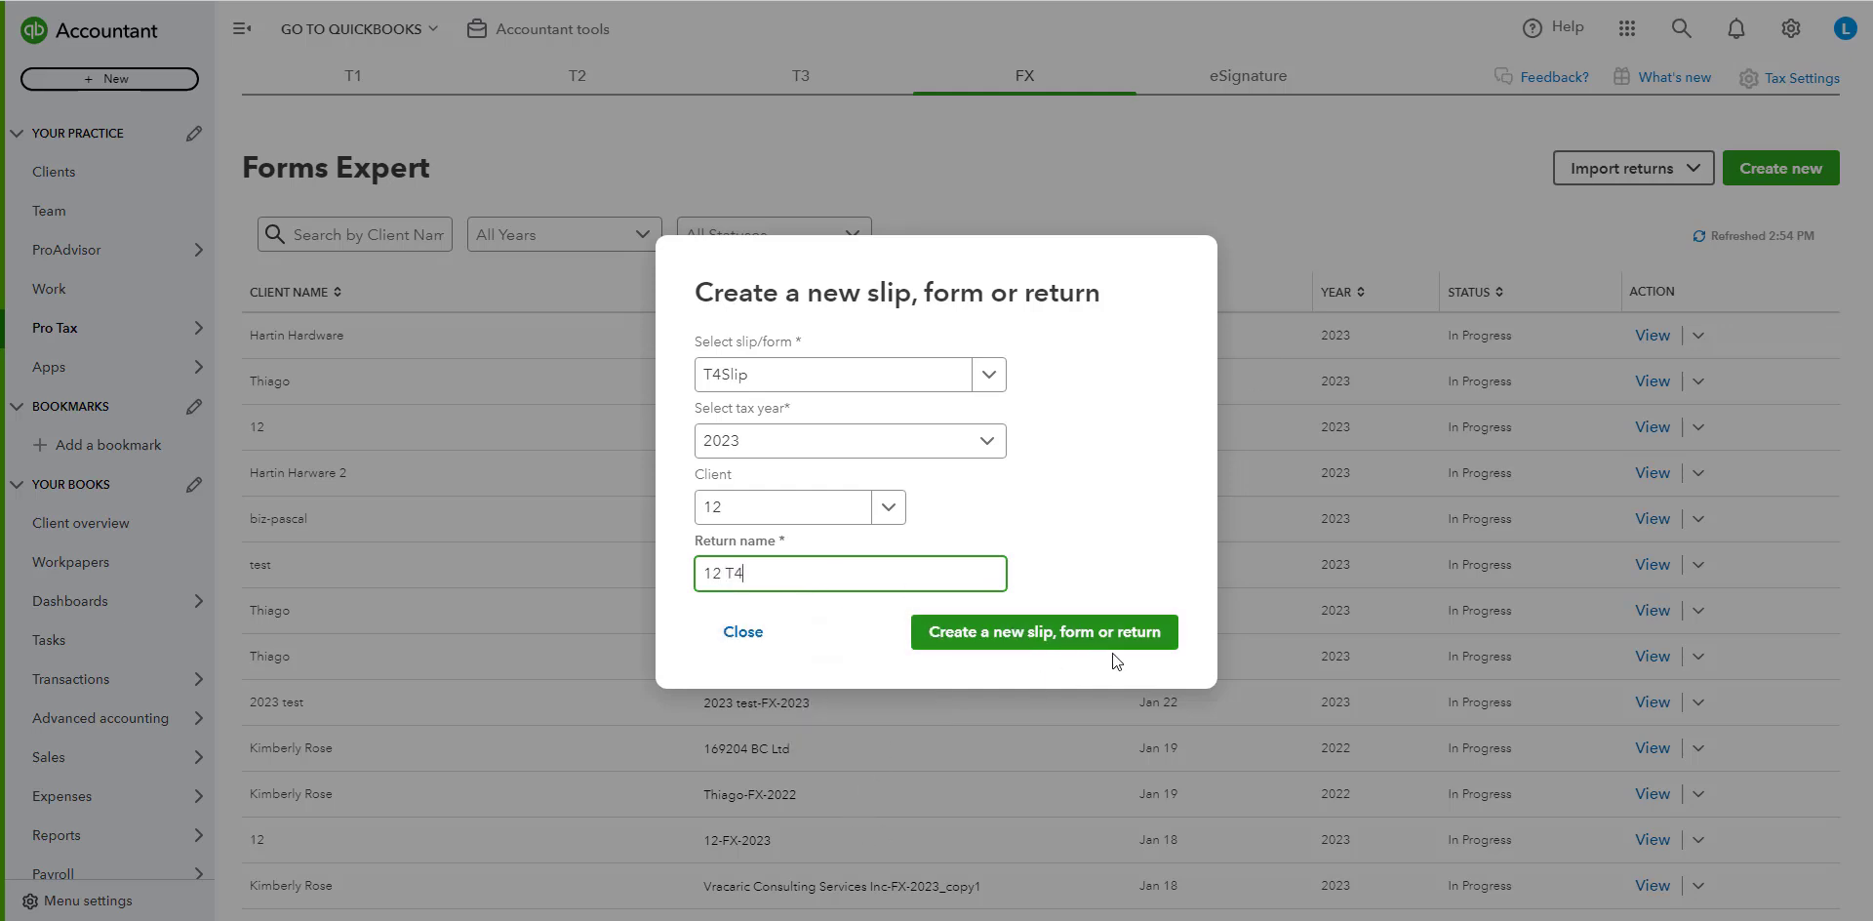
pyautogui.click(1022, 639)
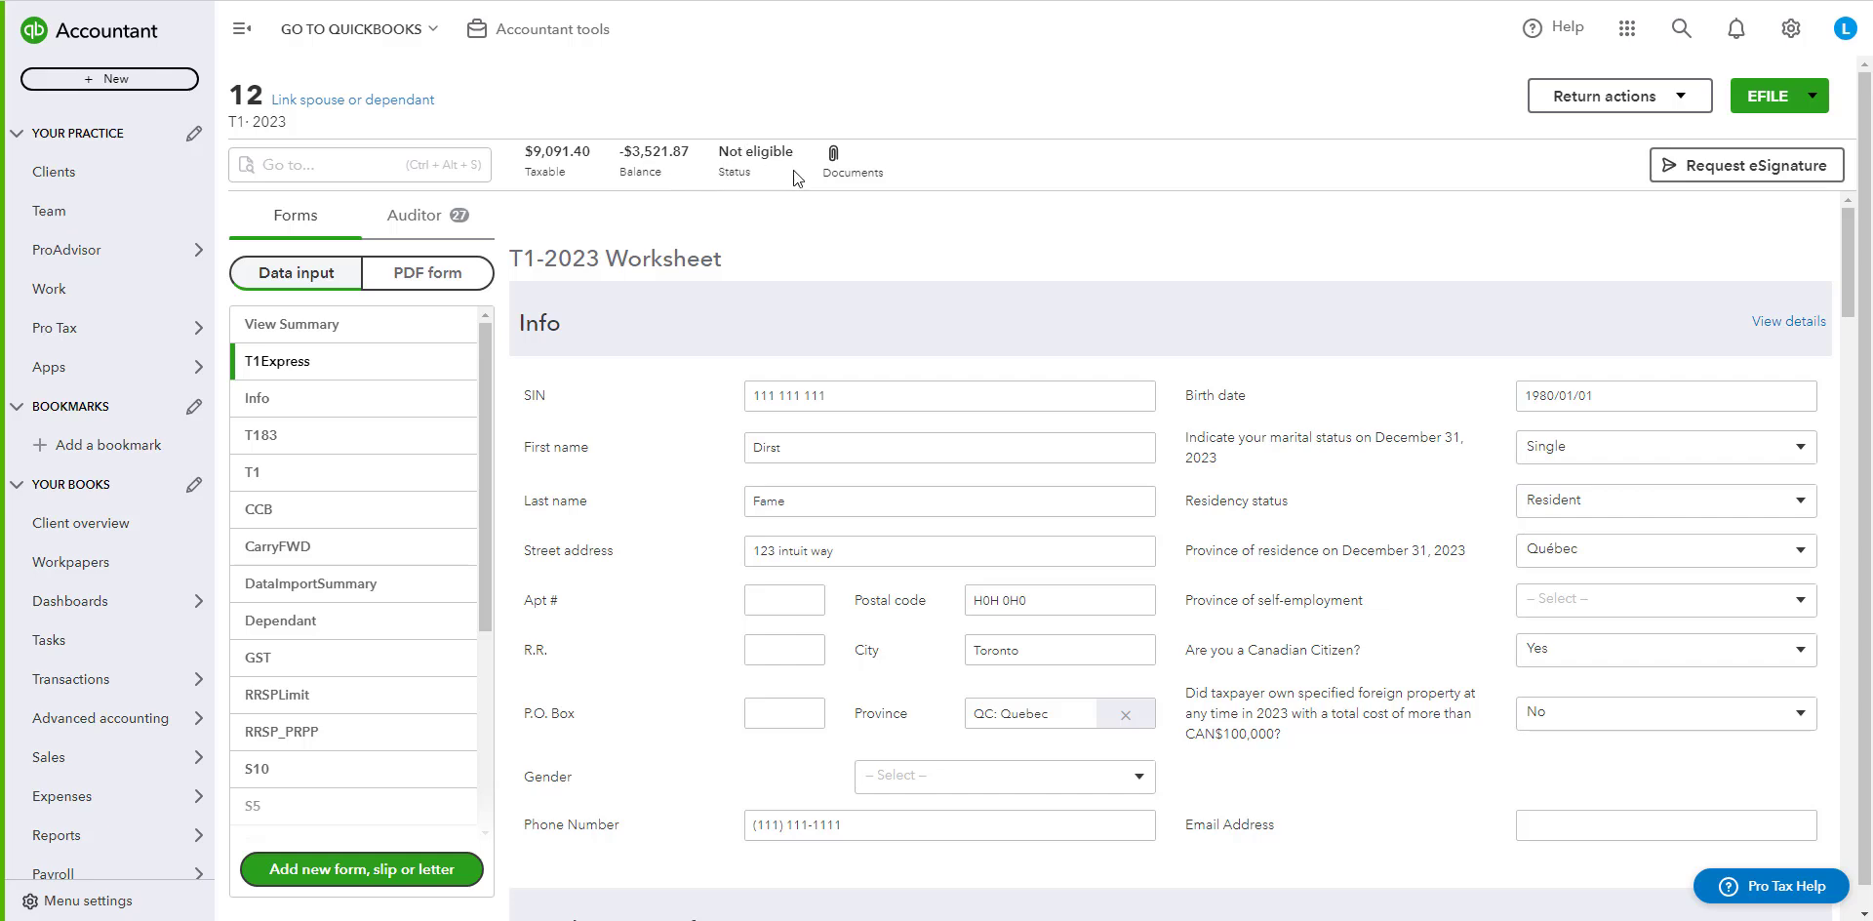
# Look through the T1-2023 return's form list and browse the forms and letters available to add to it.
pyautogui.scroll(-1, 490, 414)
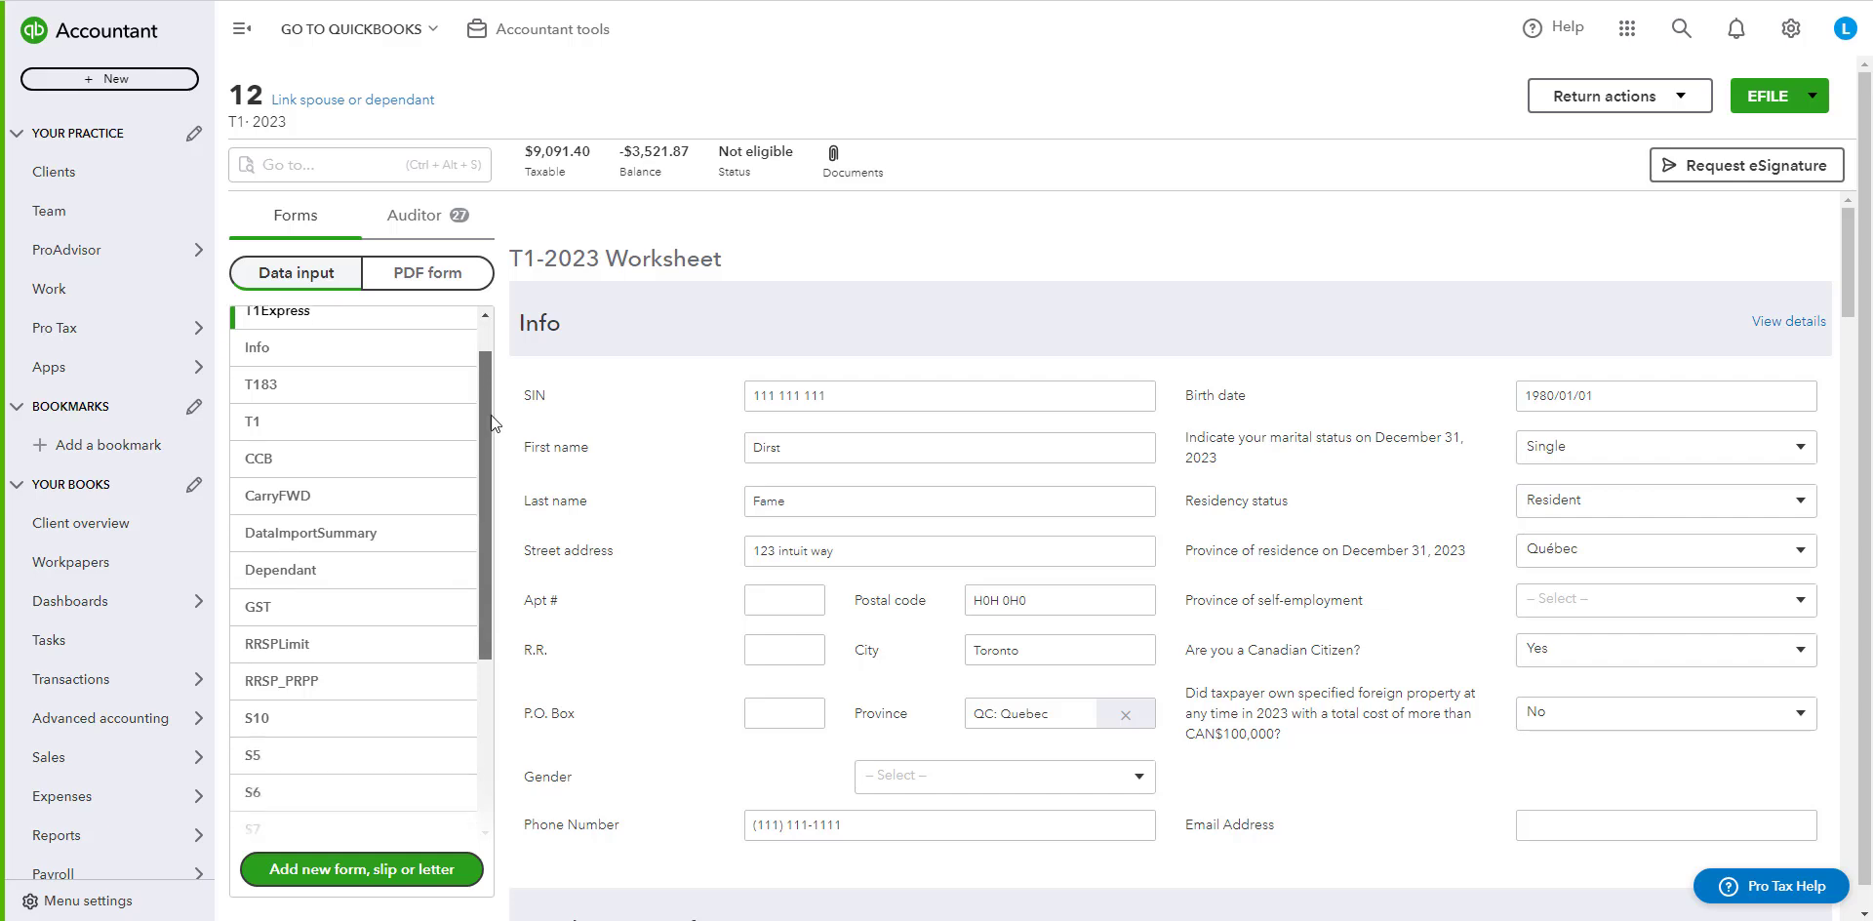
pyautogui.moveTo(490, 414); pyautogui.dragTo(525, 294)
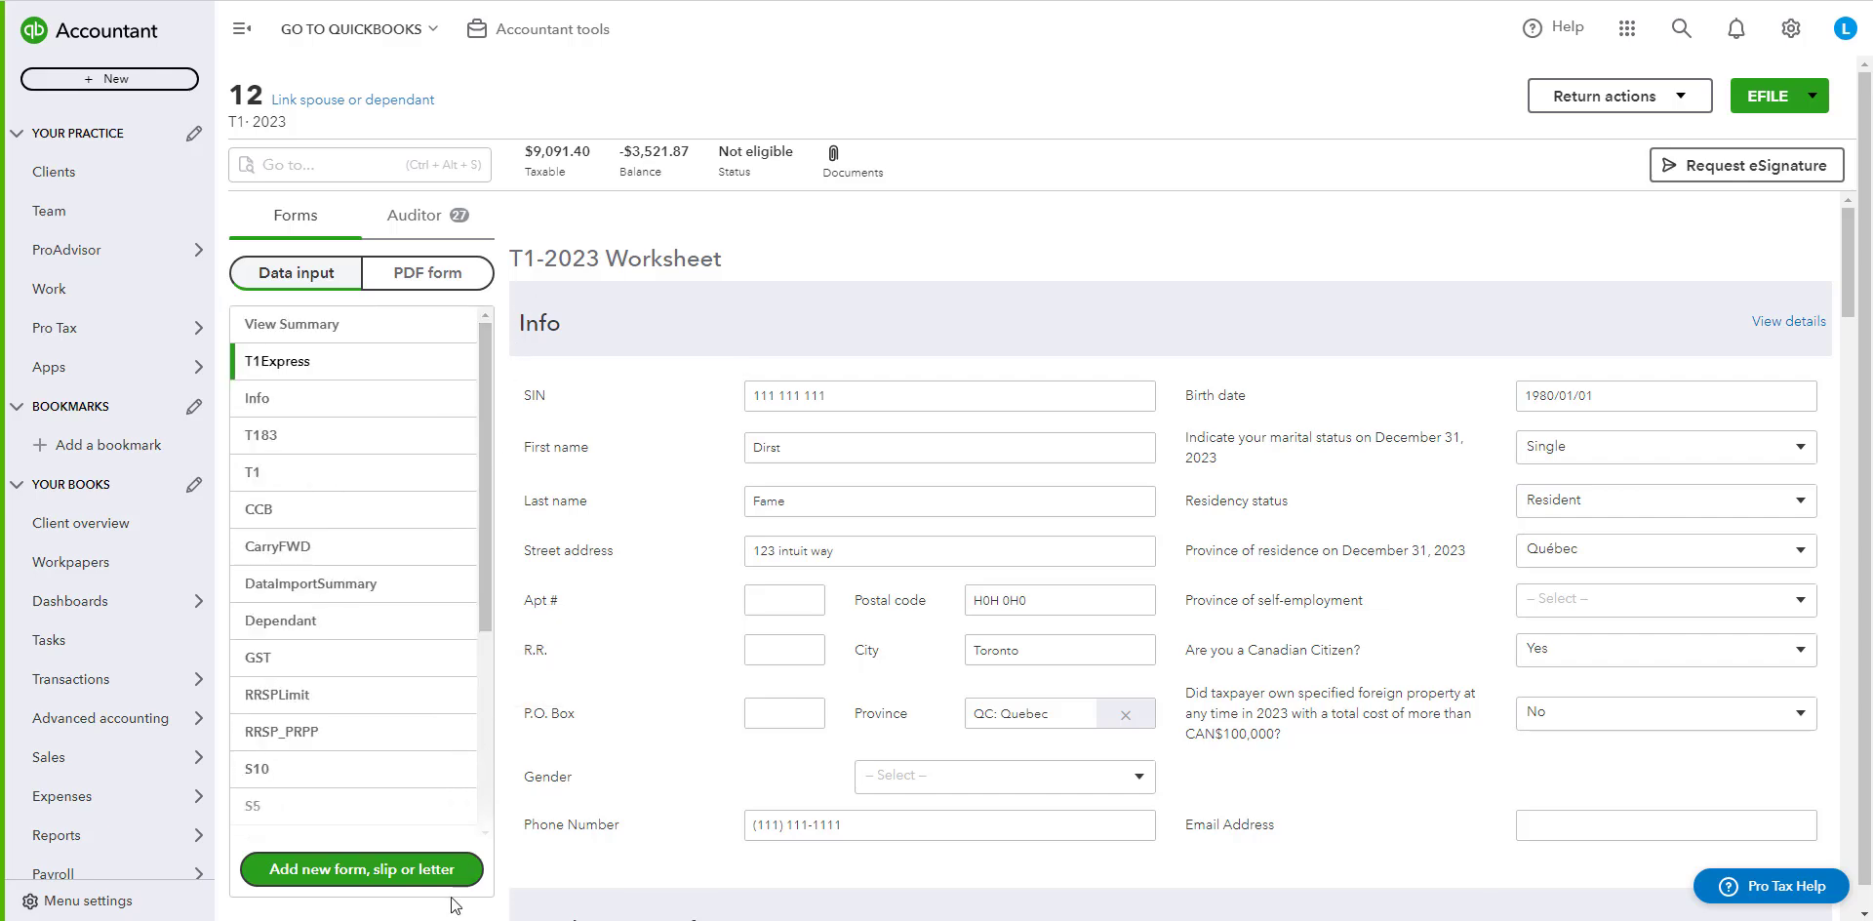
pyautogui.scroll(-3, 401, 699)
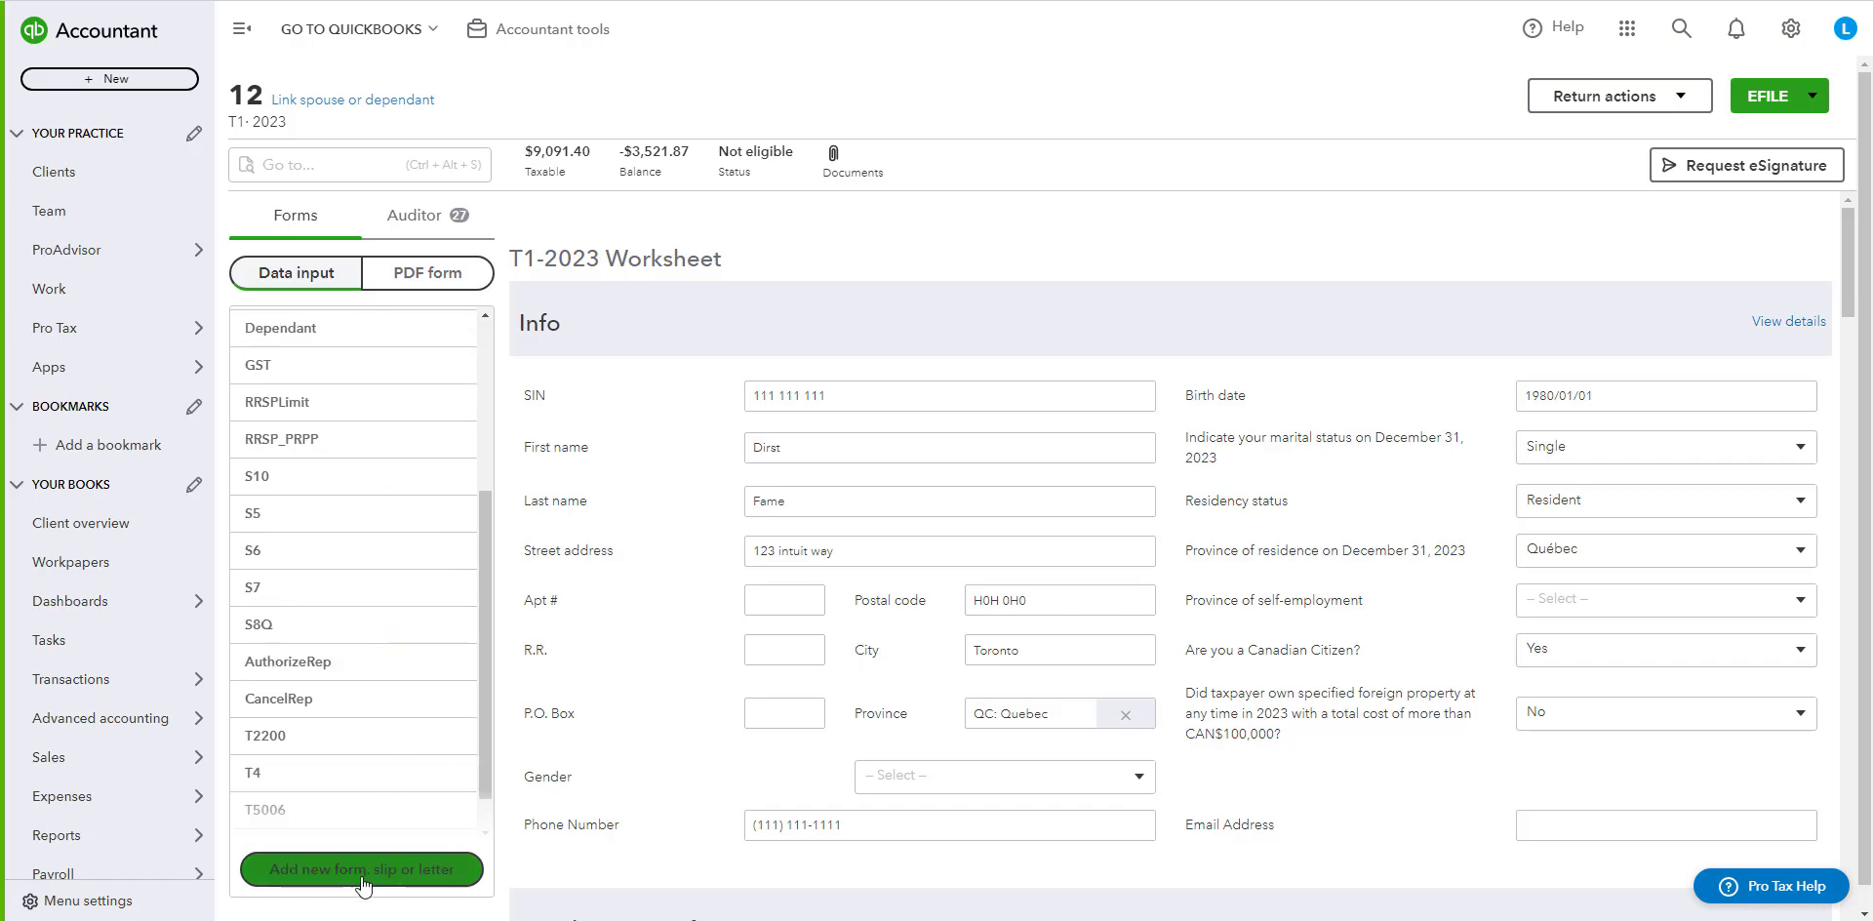
pyautogui.click(384, 868)
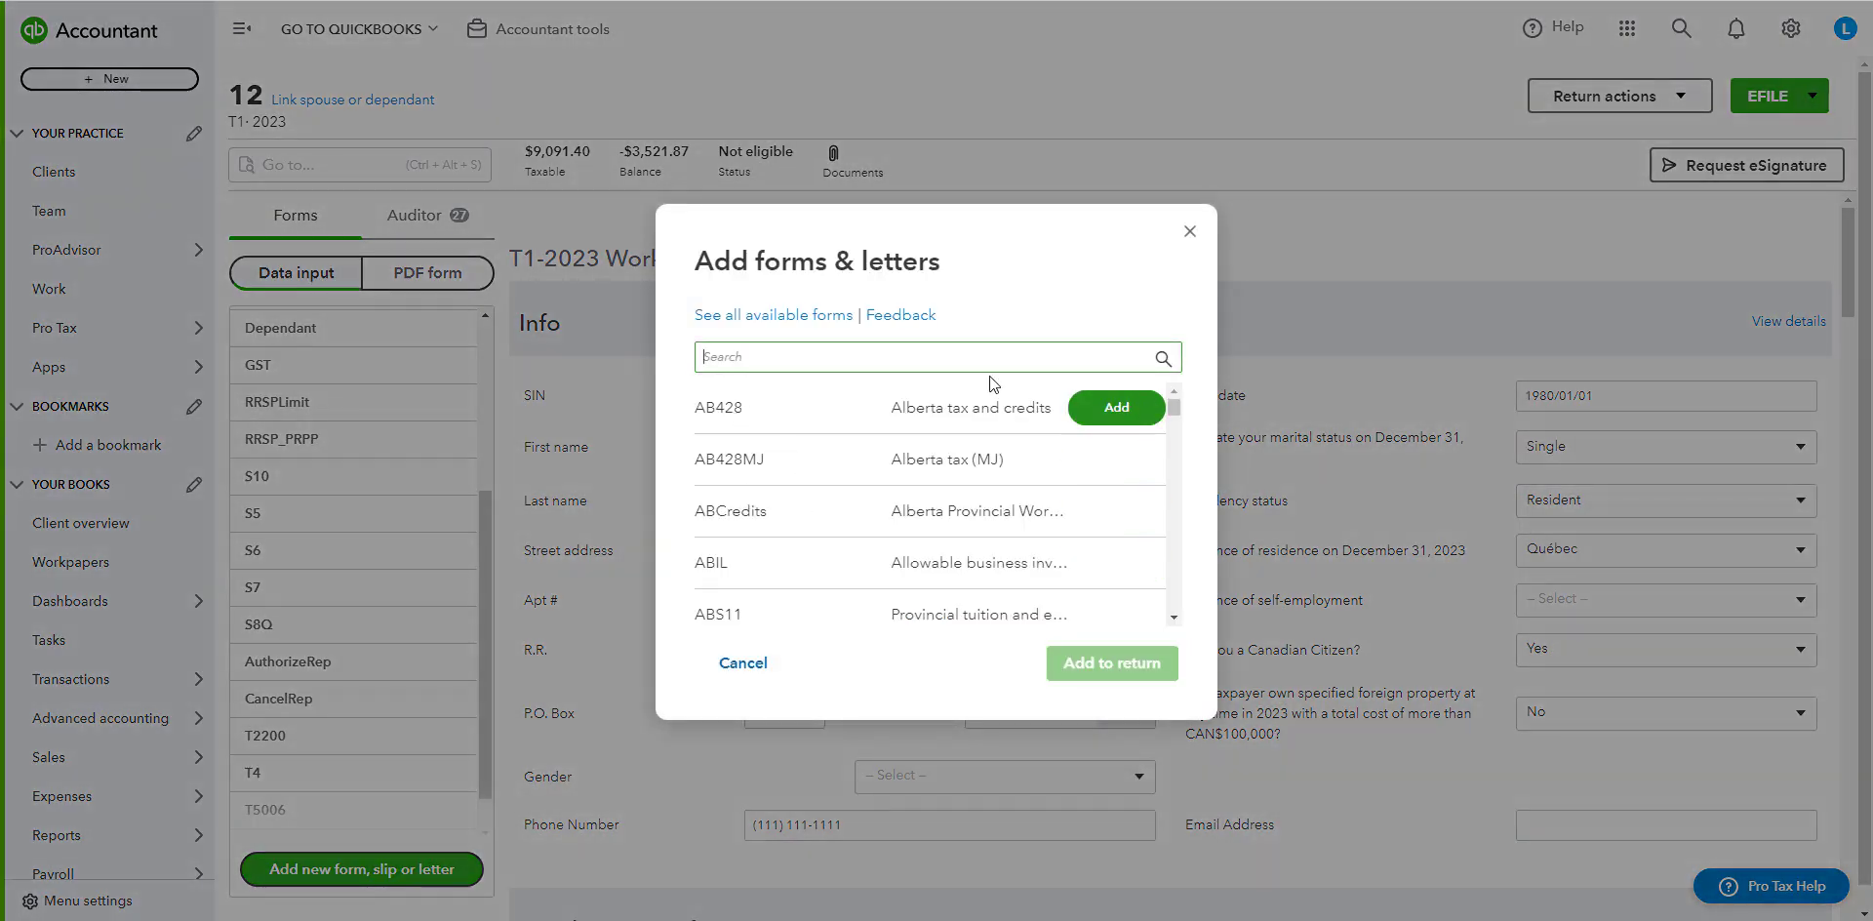
pyautogui.moveTo(1177, 408); pyautogui.dragTo(1156, 462)
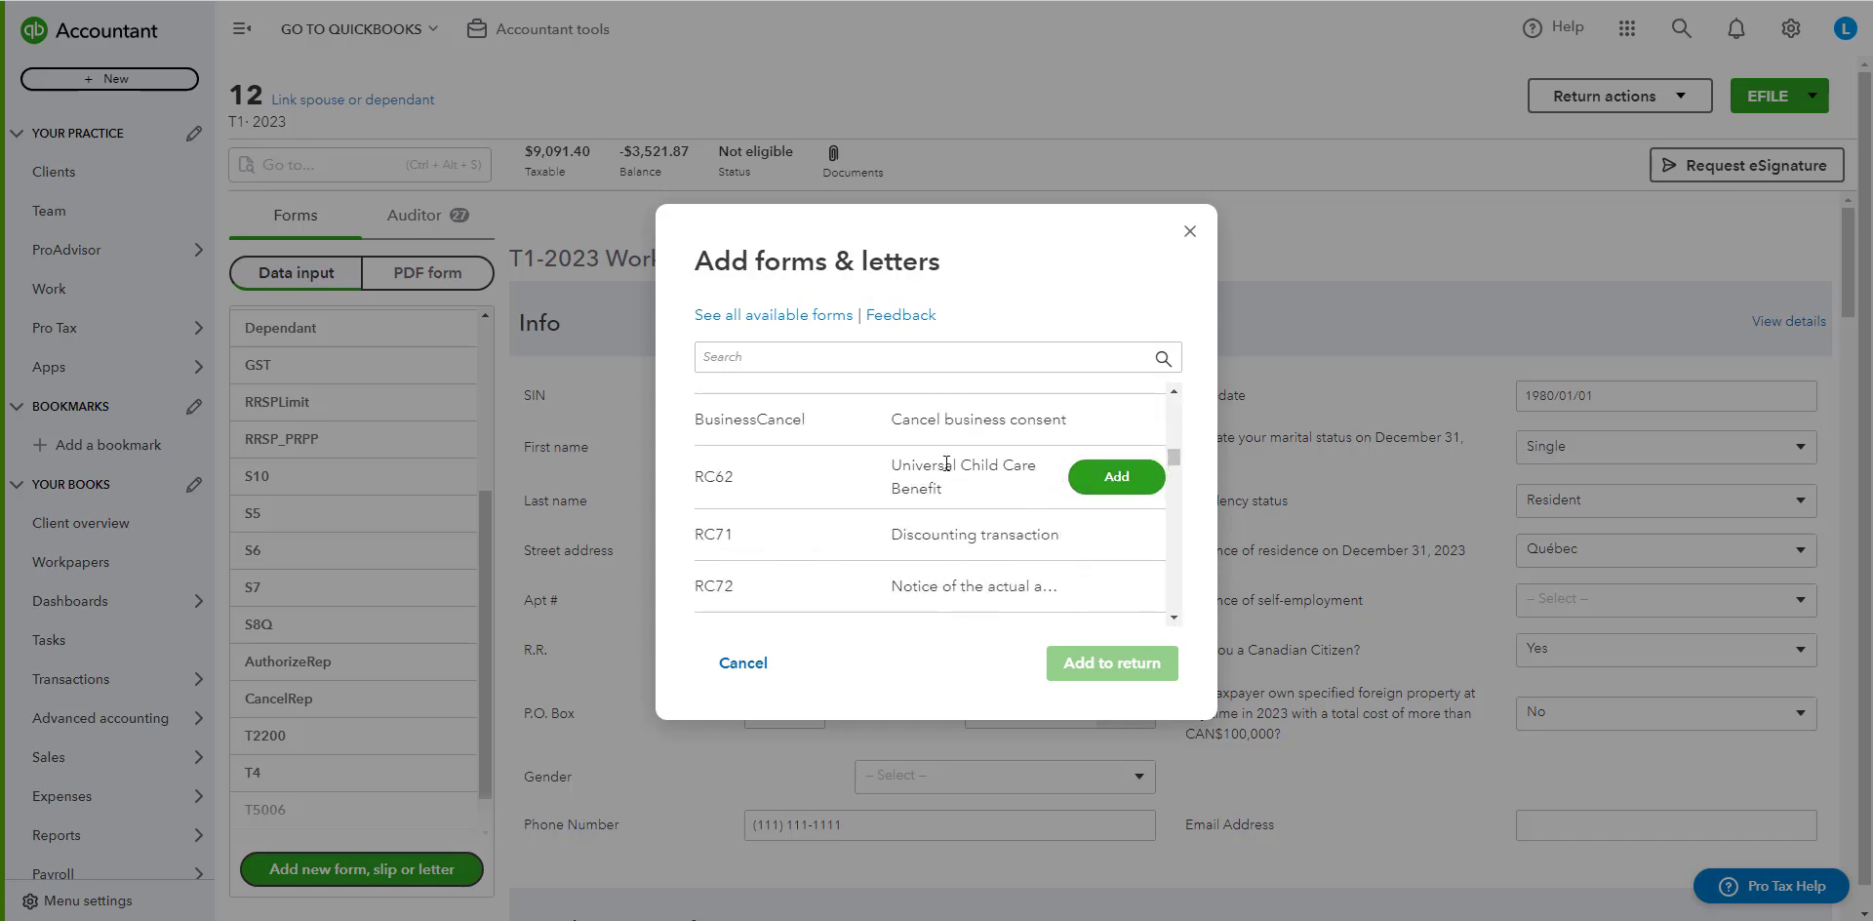
# Add the BusinessConsent form to client 12's T1-2023 return.
pyautogui.scroll(1, 936, 498)
pyautogui.click(1093, 463)
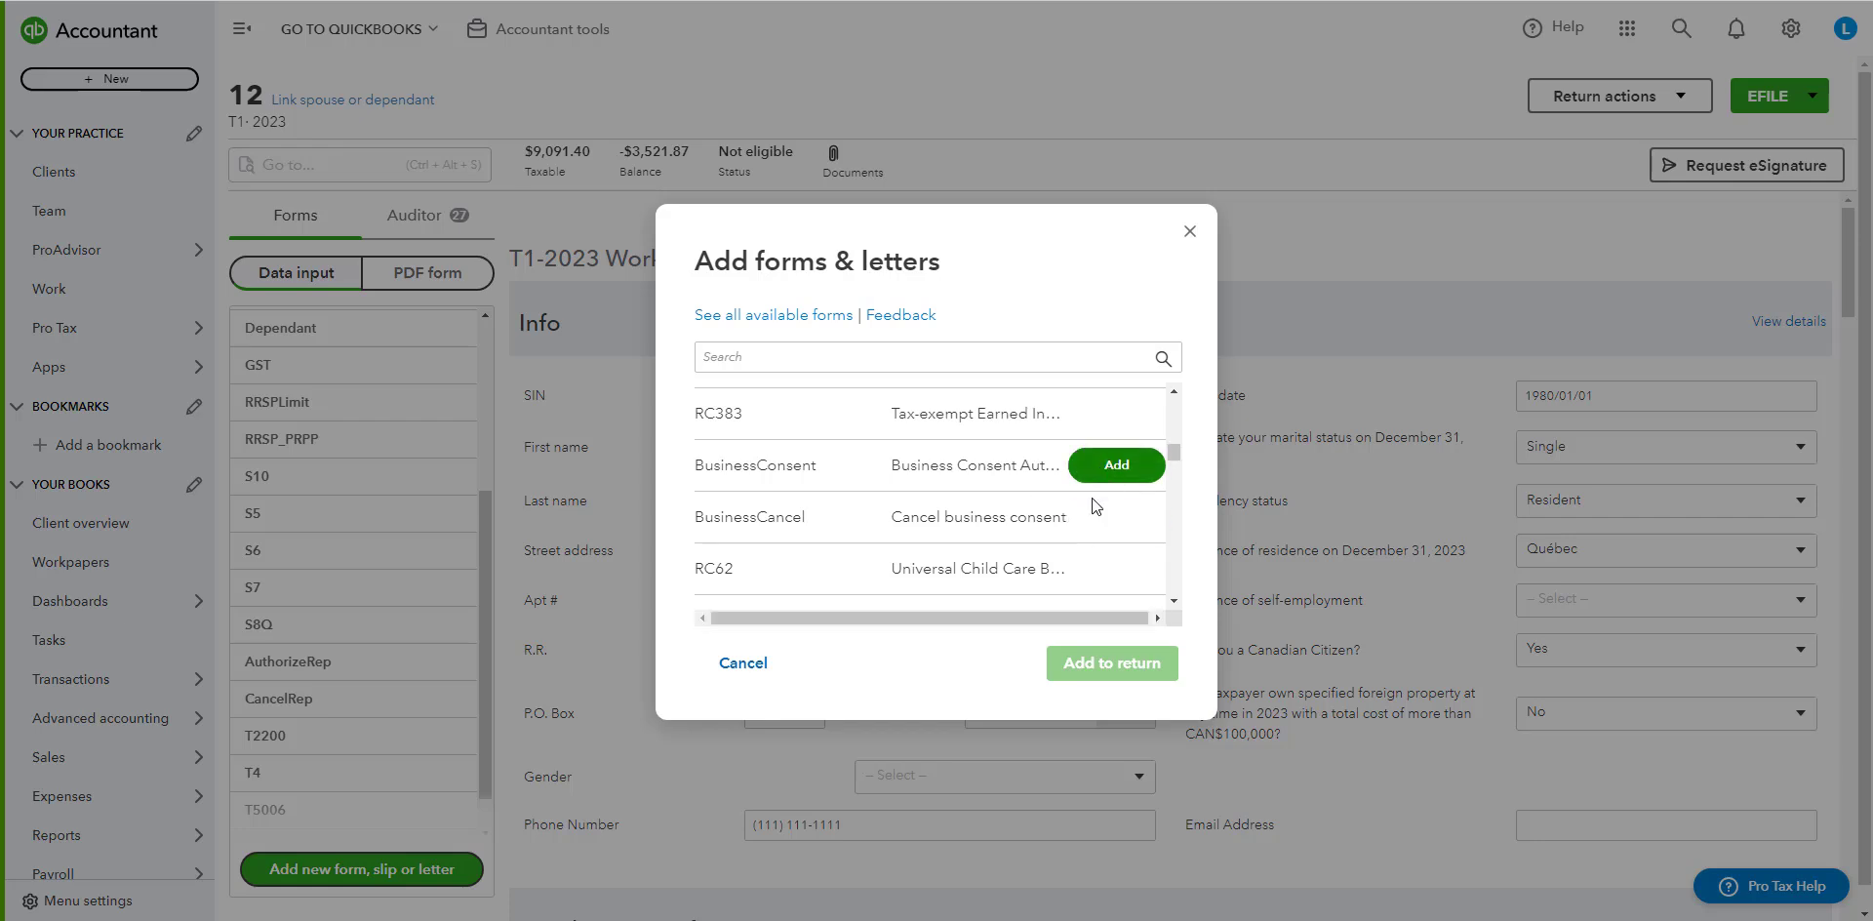
pyautogui.click(1133, 670)
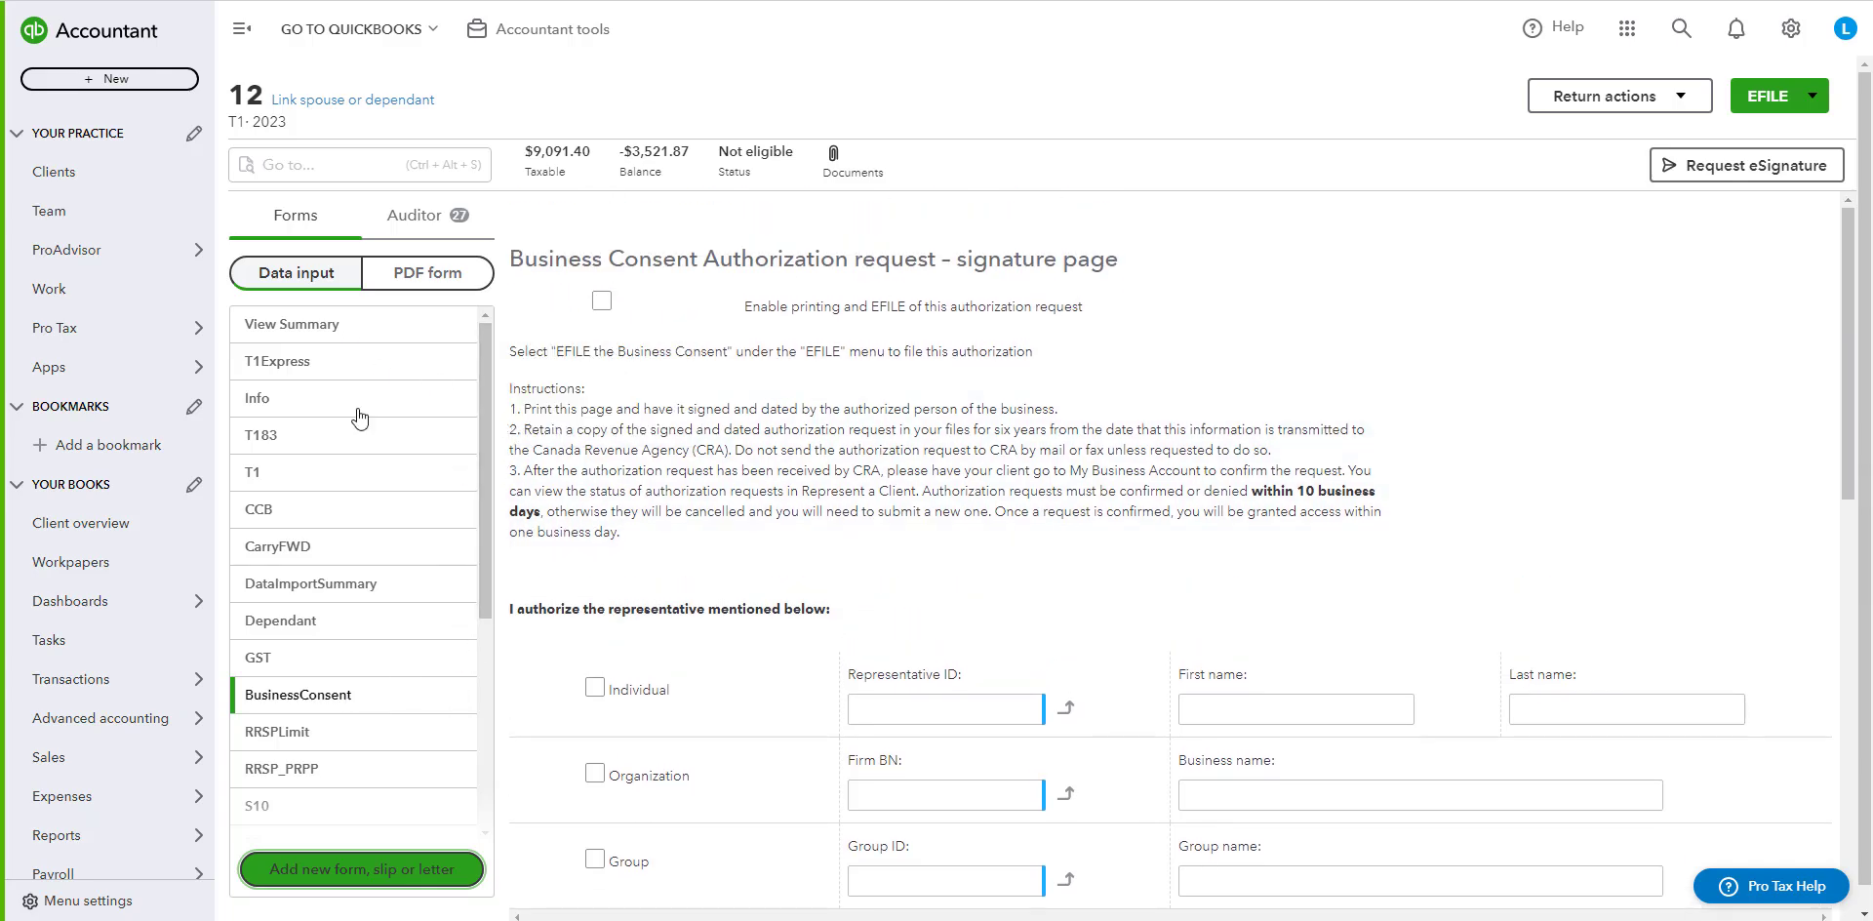
pyautogui.click(400, 881)
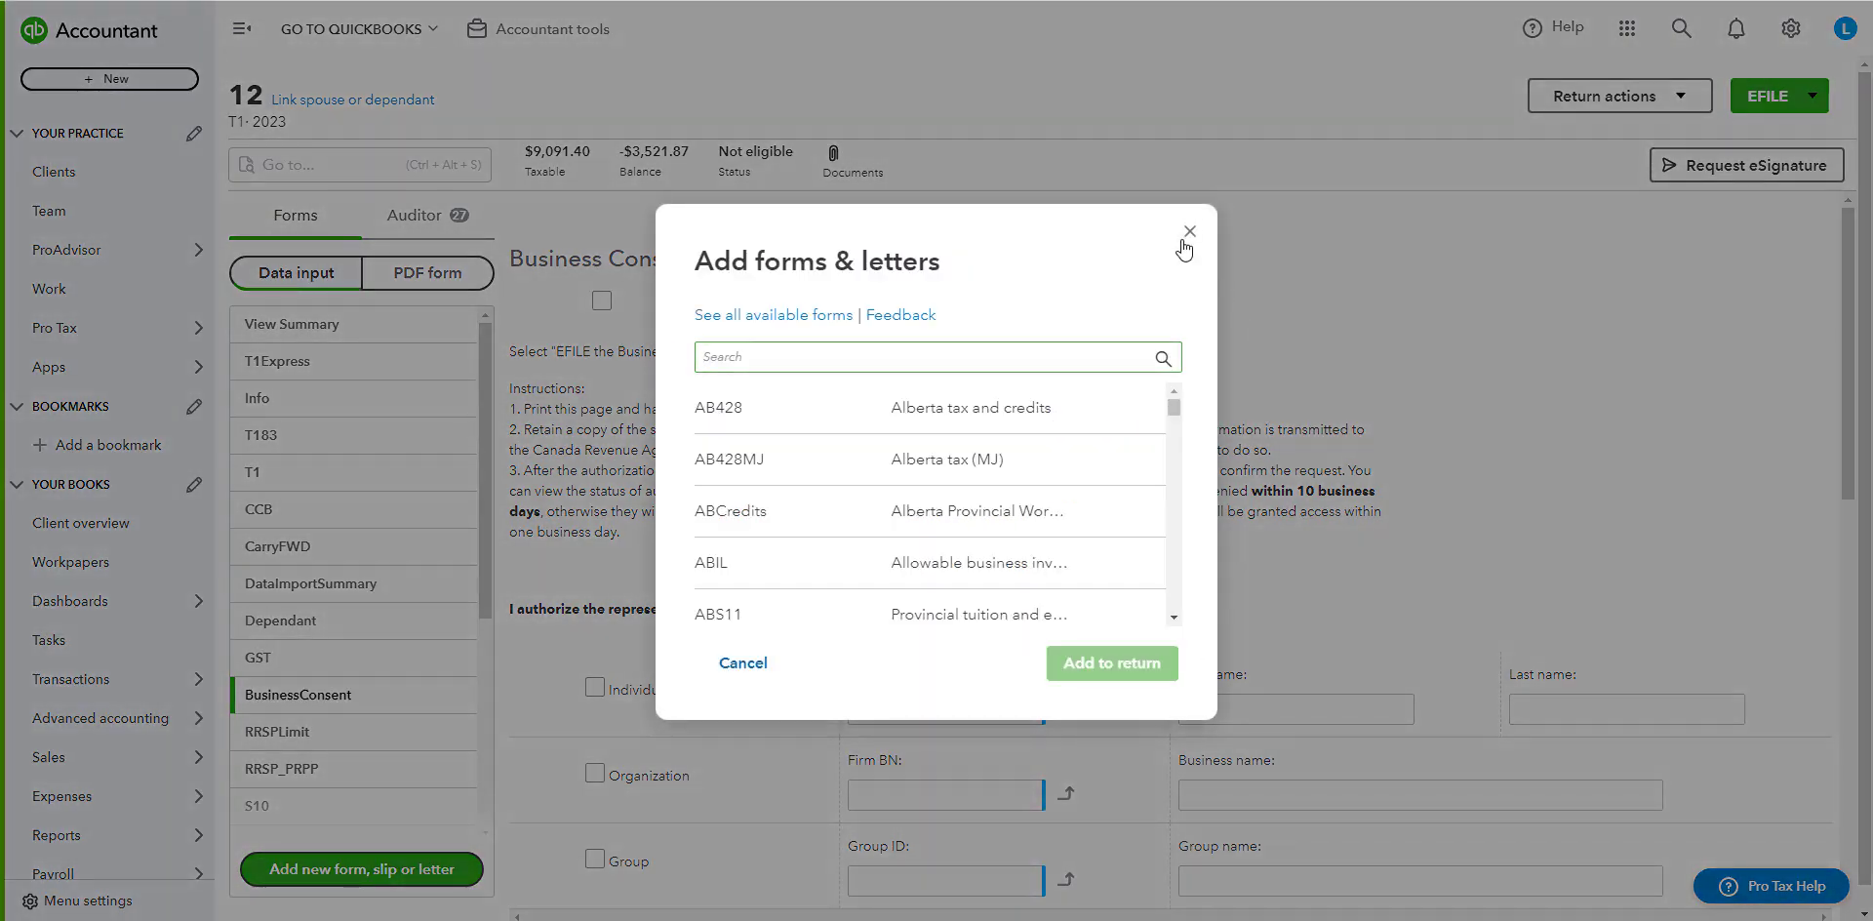
pyautogui.click(1190, 231)
pyautogui.click(403, 869)
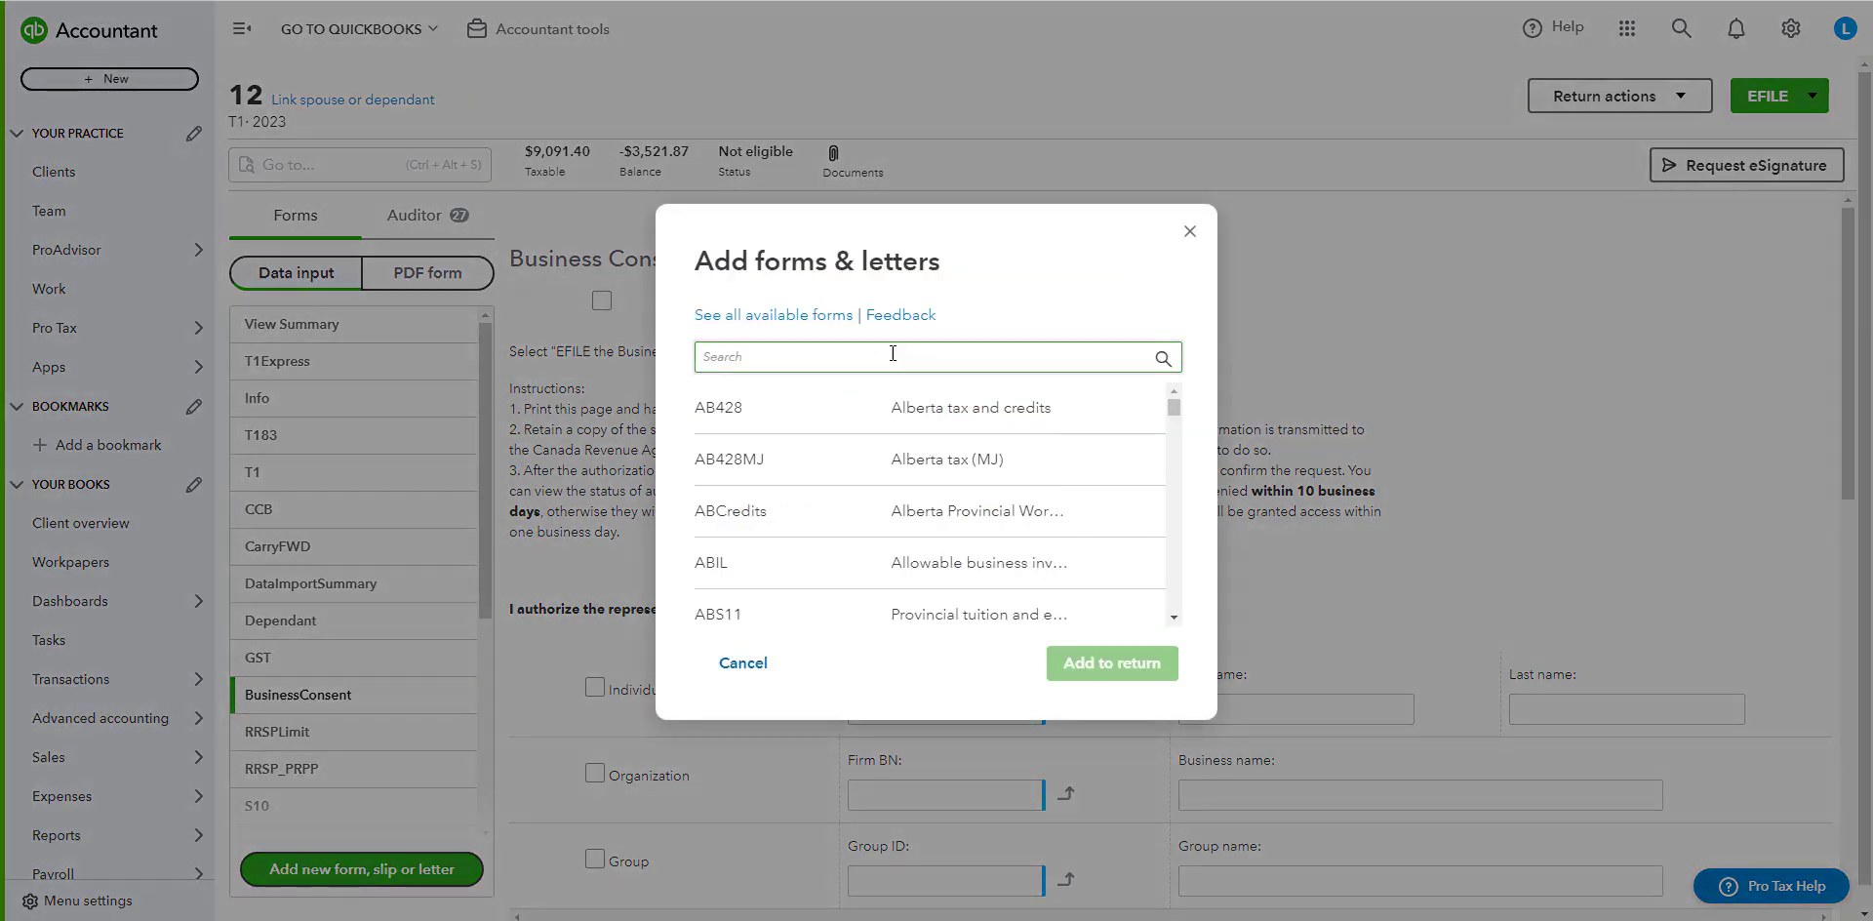
pyautogui.click(1191, 232)
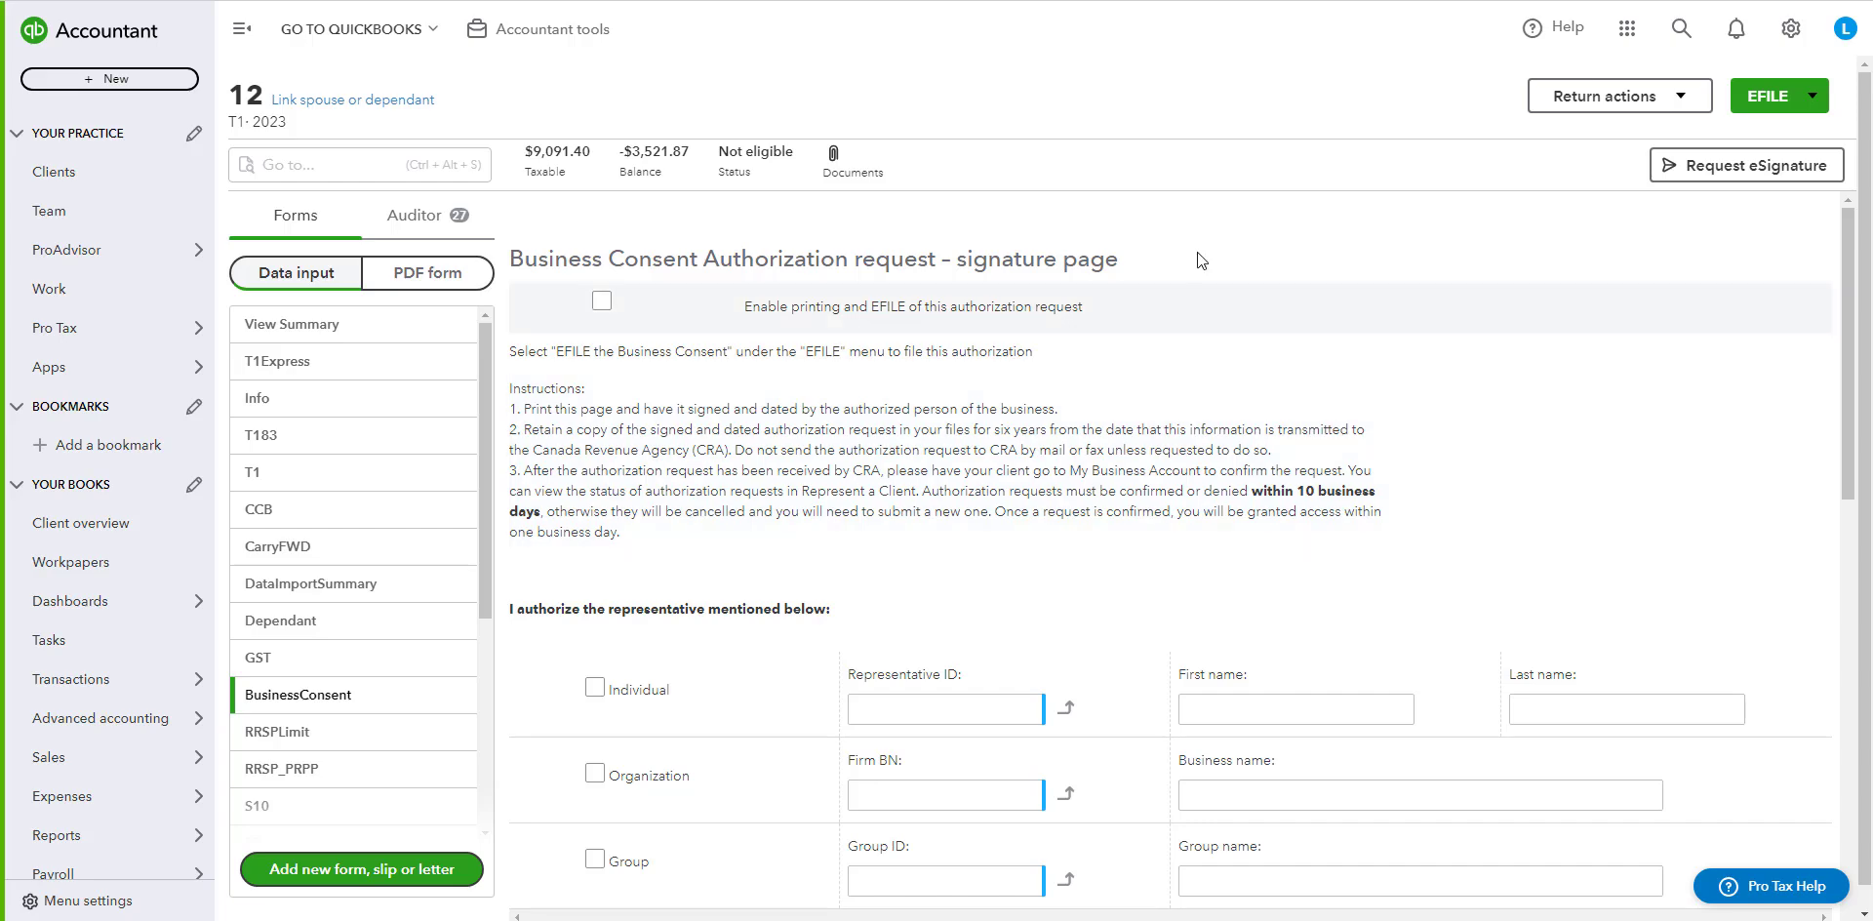
# Search the available forms and letters for "client" and add the T1 client letter to the return.
pyautogui.click(361, 868)
pyautogui.click(1016, 360)
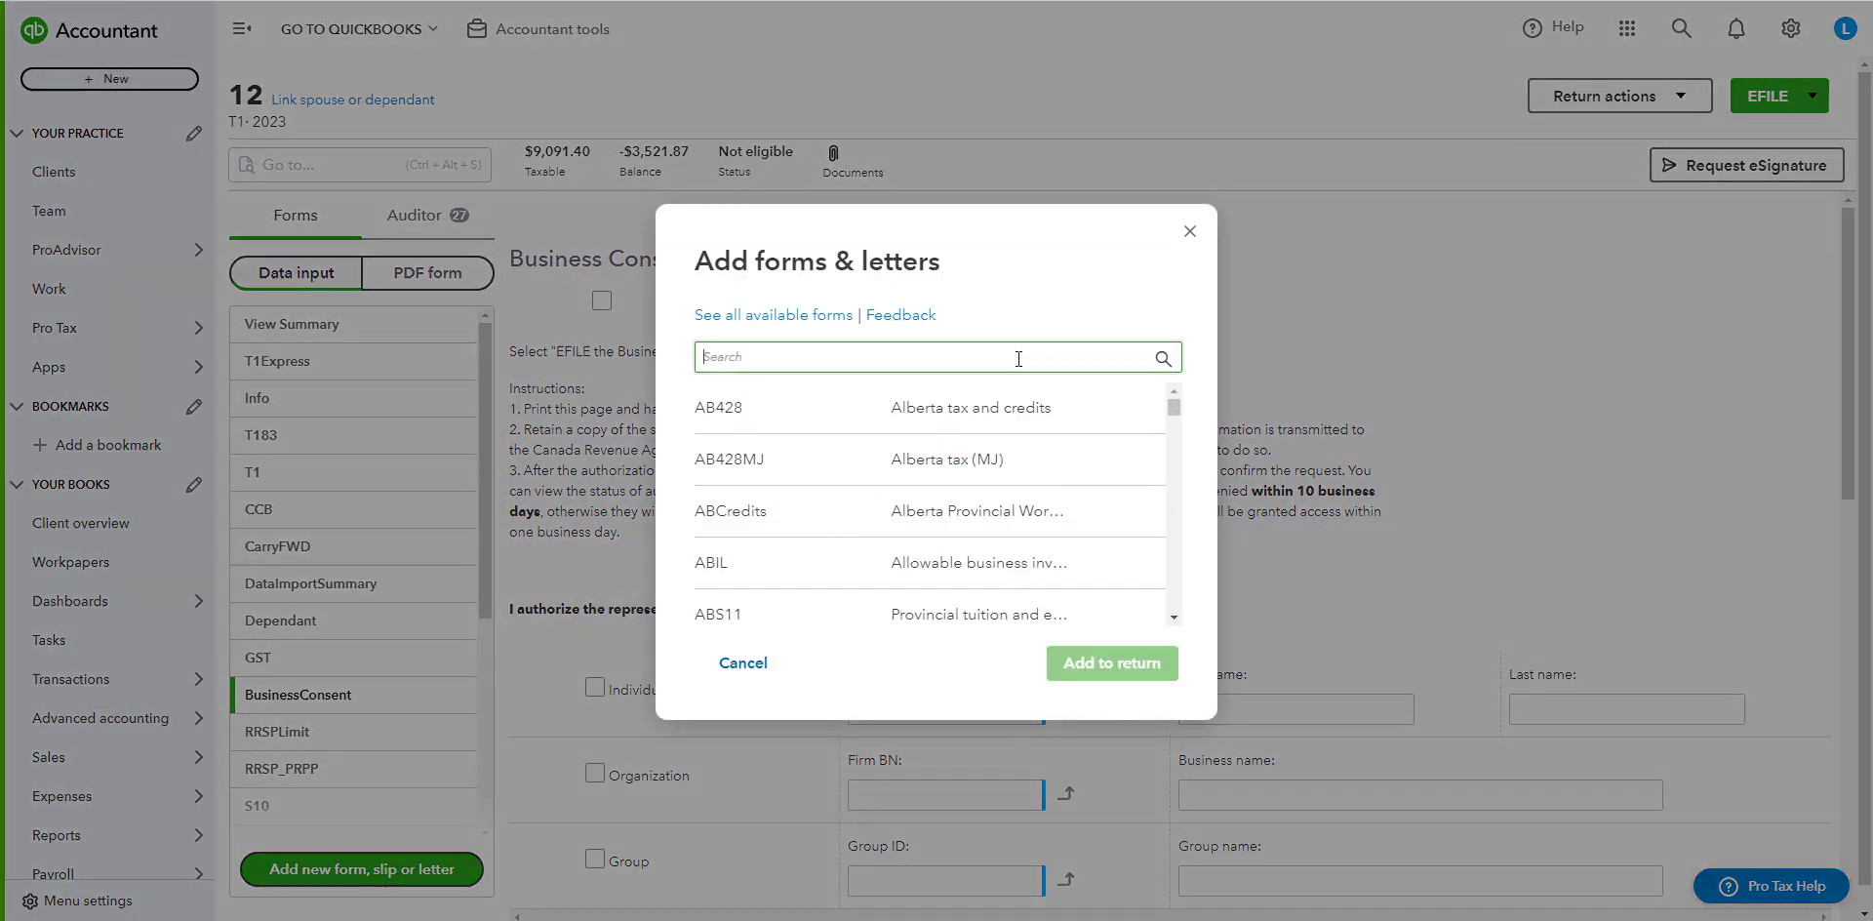
pyautogui.write('client')
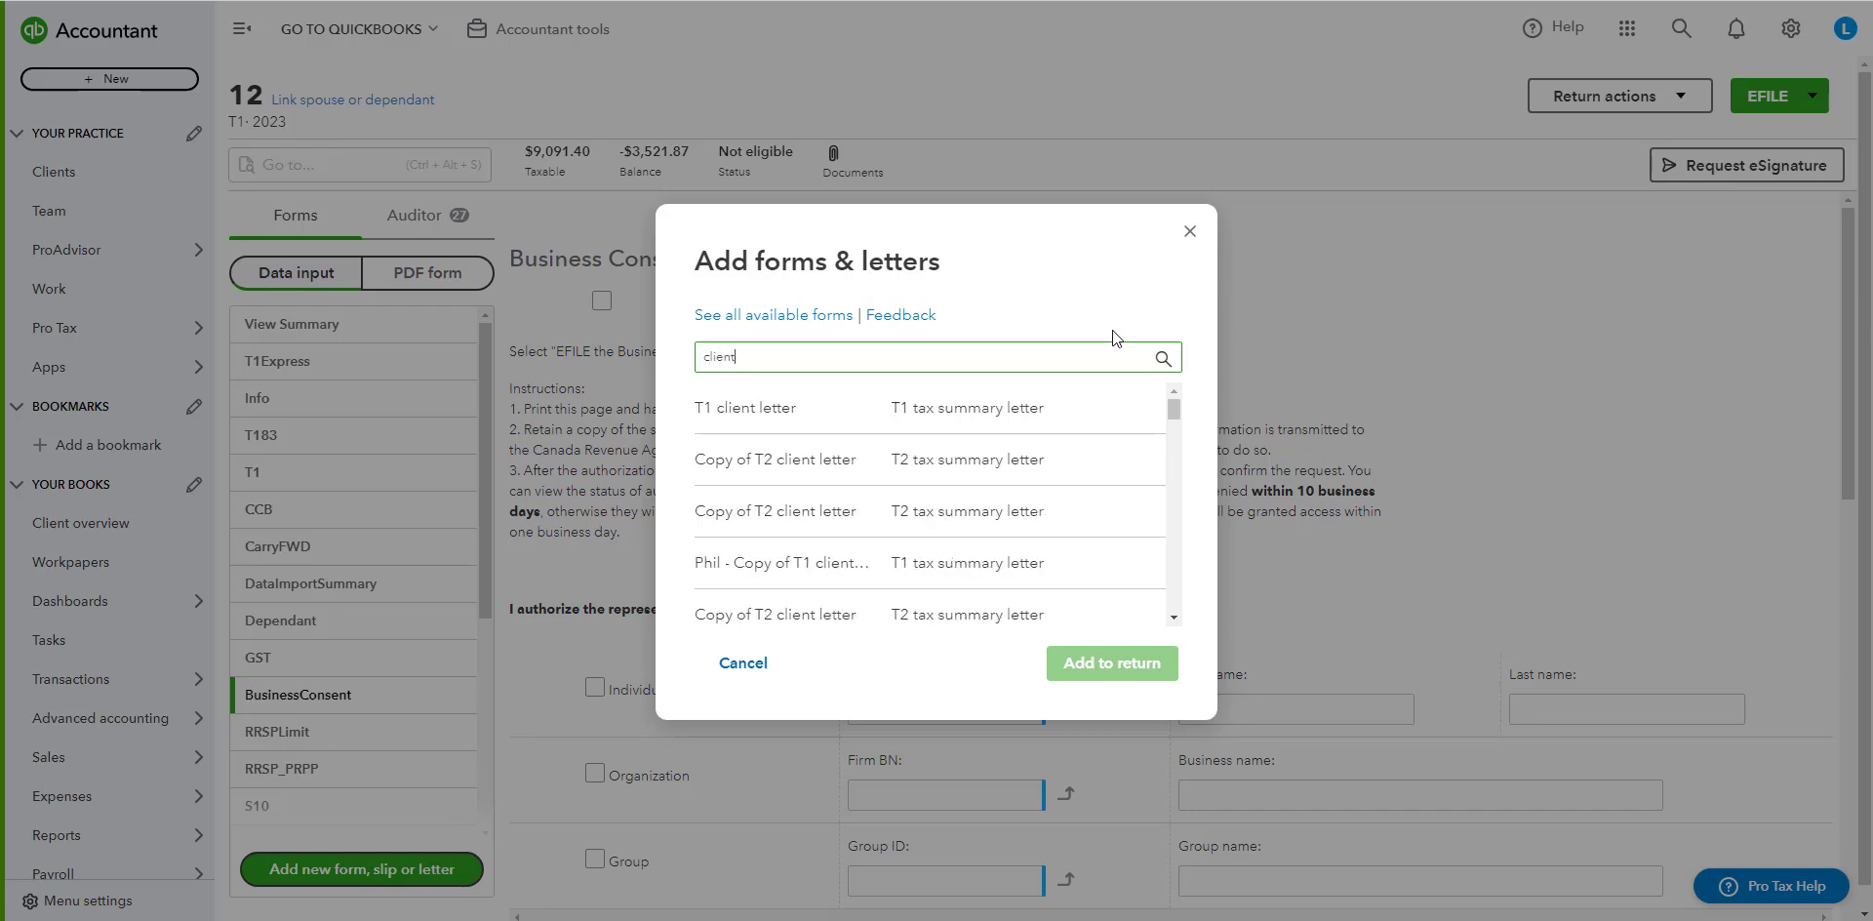
pyautogui.click(1106, 404)
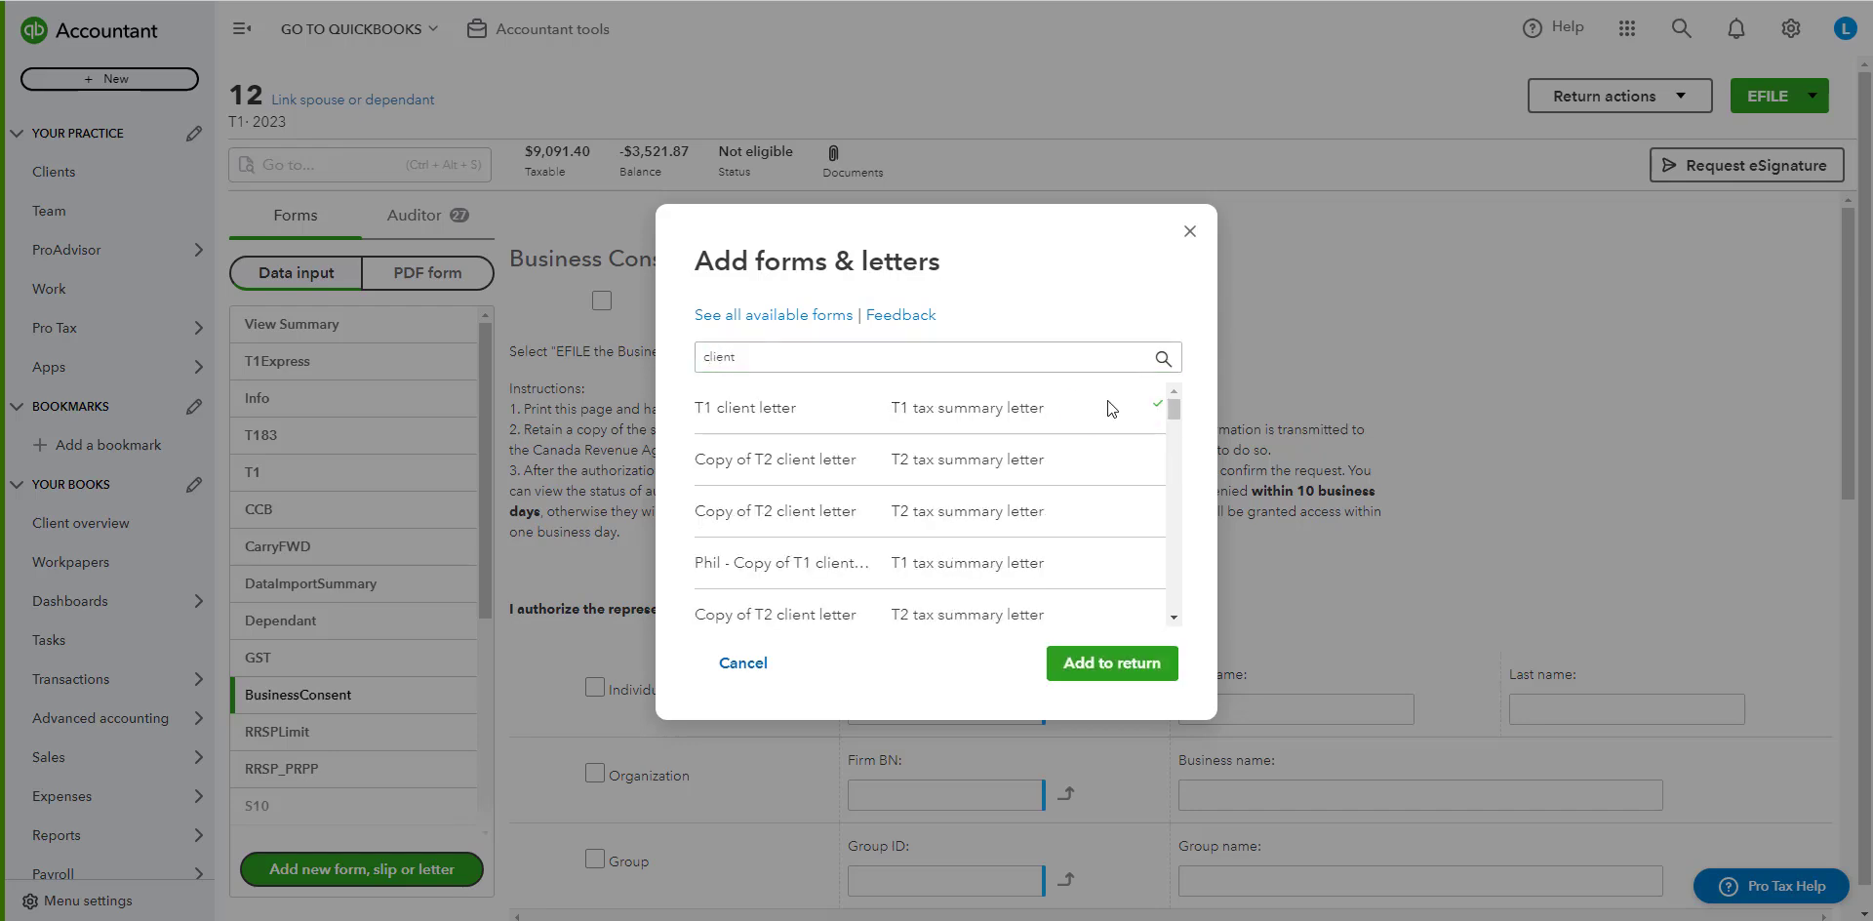
pyautogui.click(1125, 669)
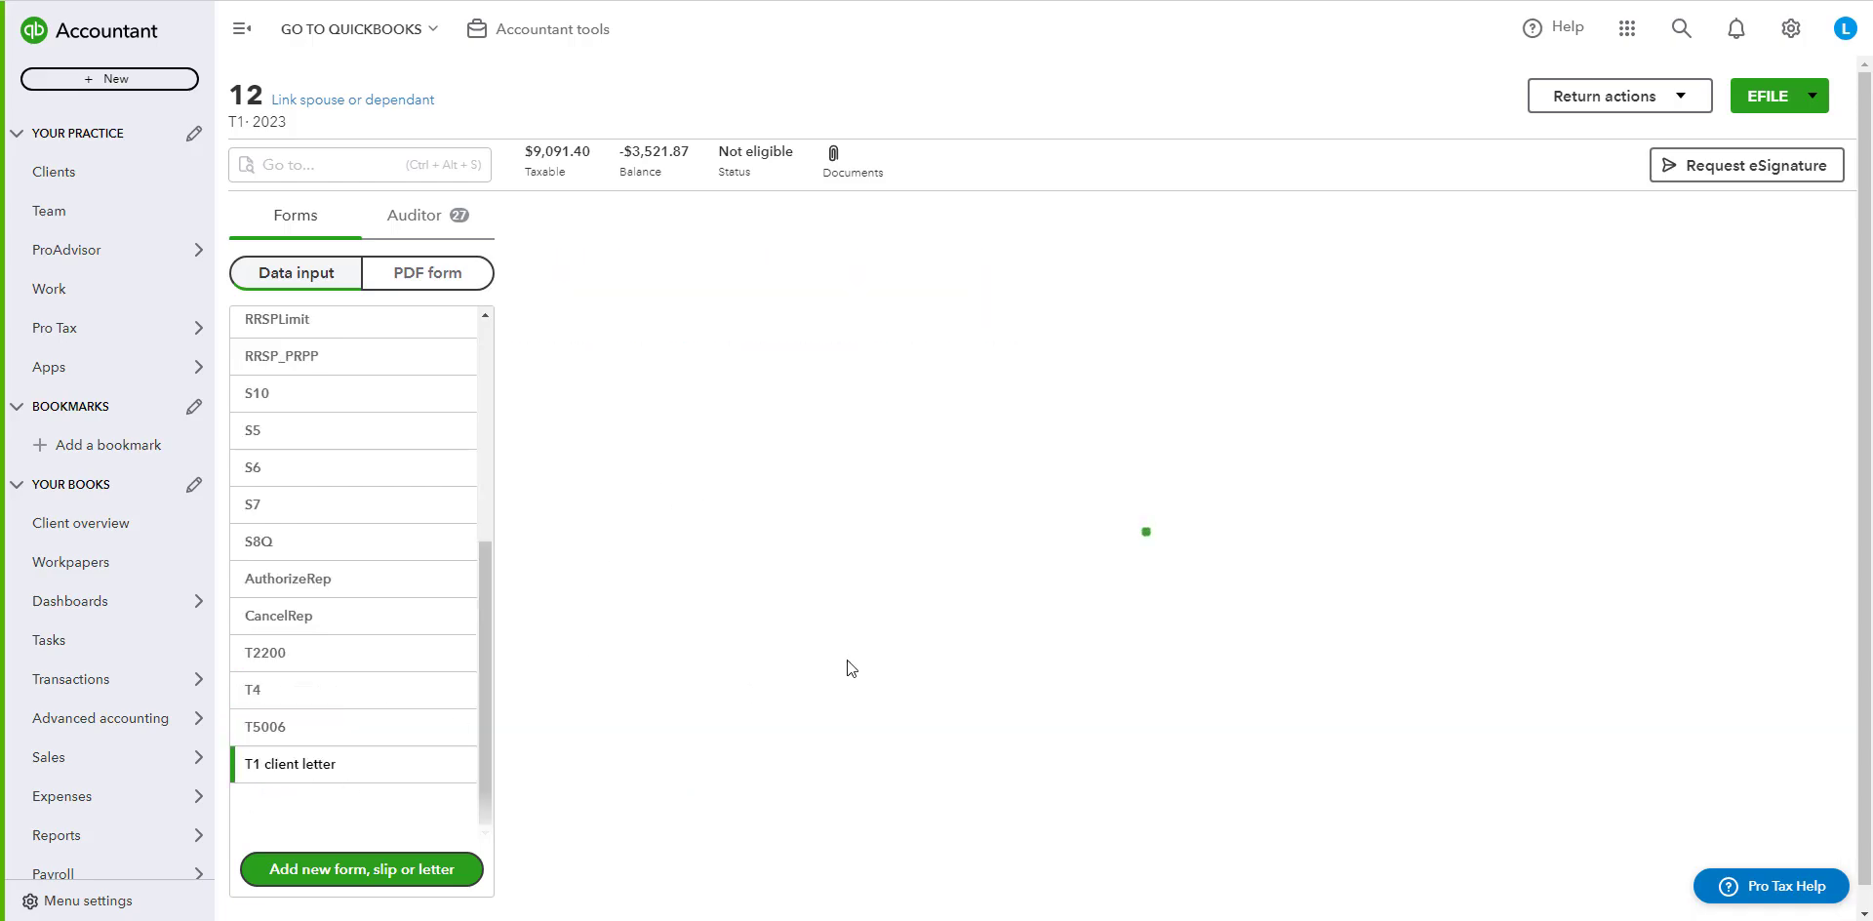
# Examine the generated T1 client letter, highlighting the tax year and title in its "Re:" subject line.
pyautogui.scroll(2, 389, 656)
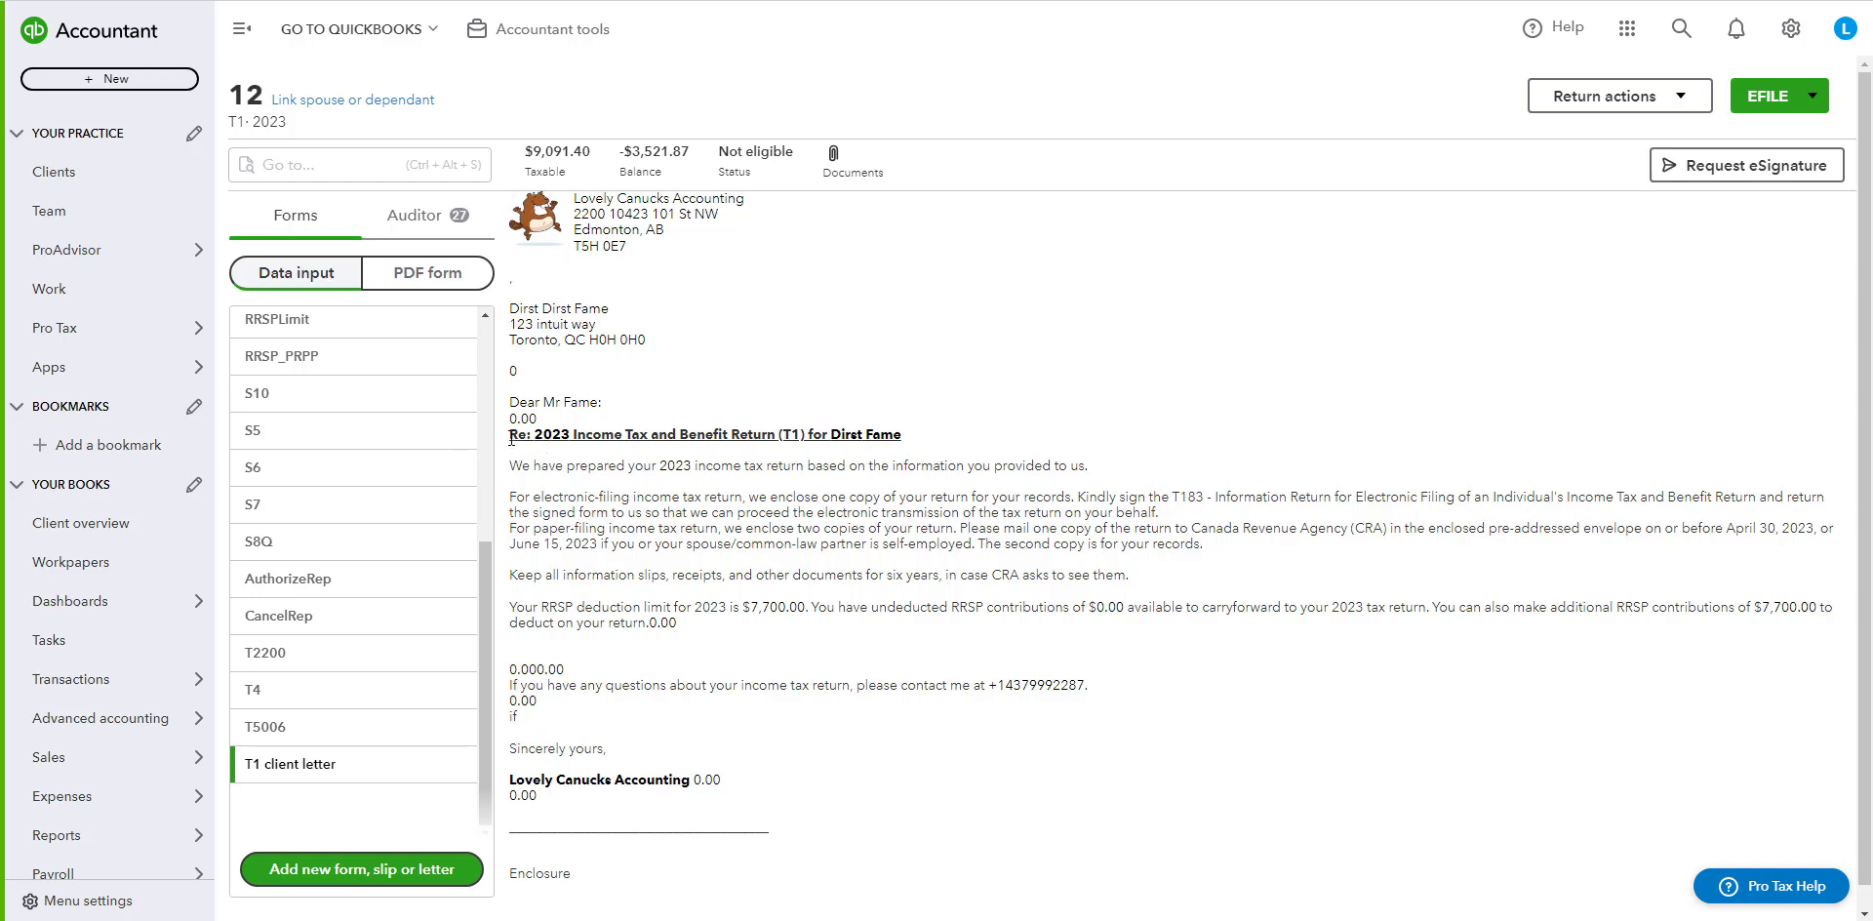
pyautogui.moveTo(512, 439); pyautogui.dragTo(731, 436)
pyautogui.click(635, 434)
pyautogui.moveTo(511, 439); pyautogui.dragTo(592, 436)
pyautogui.click(573, 442)
pyautogui.click(592, 443)
# View the T1 client letter template in the Letters tax settings, inspect its variables, and close the settings unchanged.
pyautogui.click(130, 347)
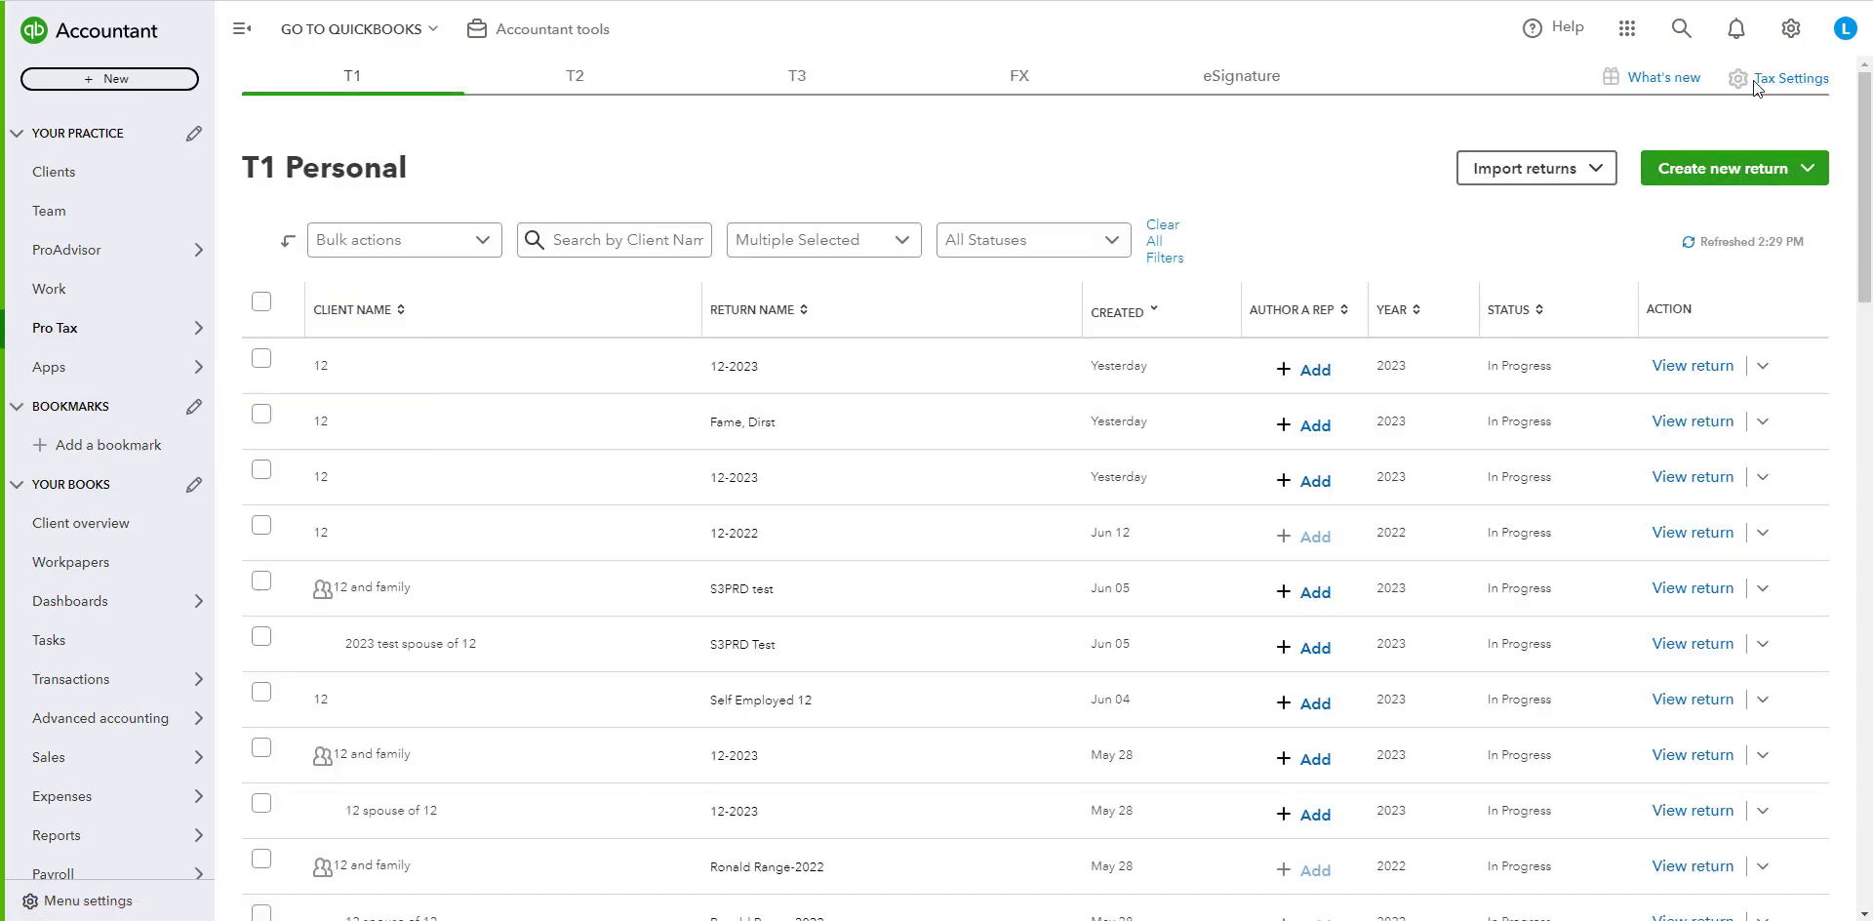
pyautogui.click(1756, 88)
pyautogui.click(552, 96)
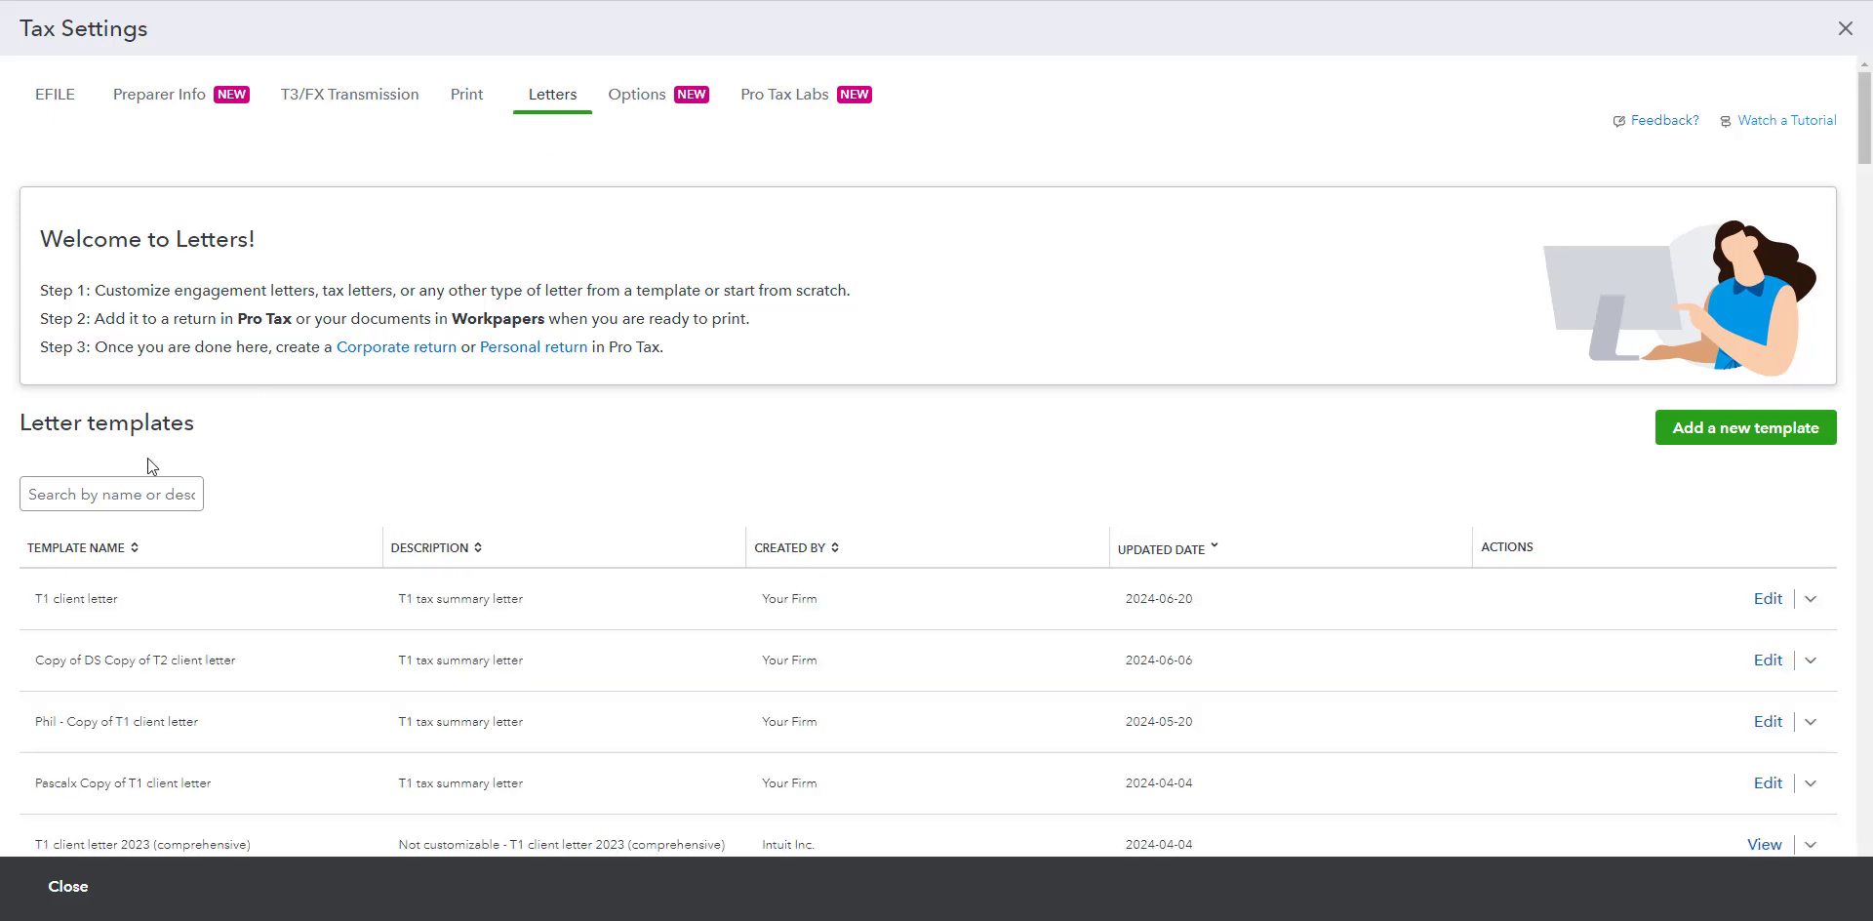
pyautogui.click(1756, 607)
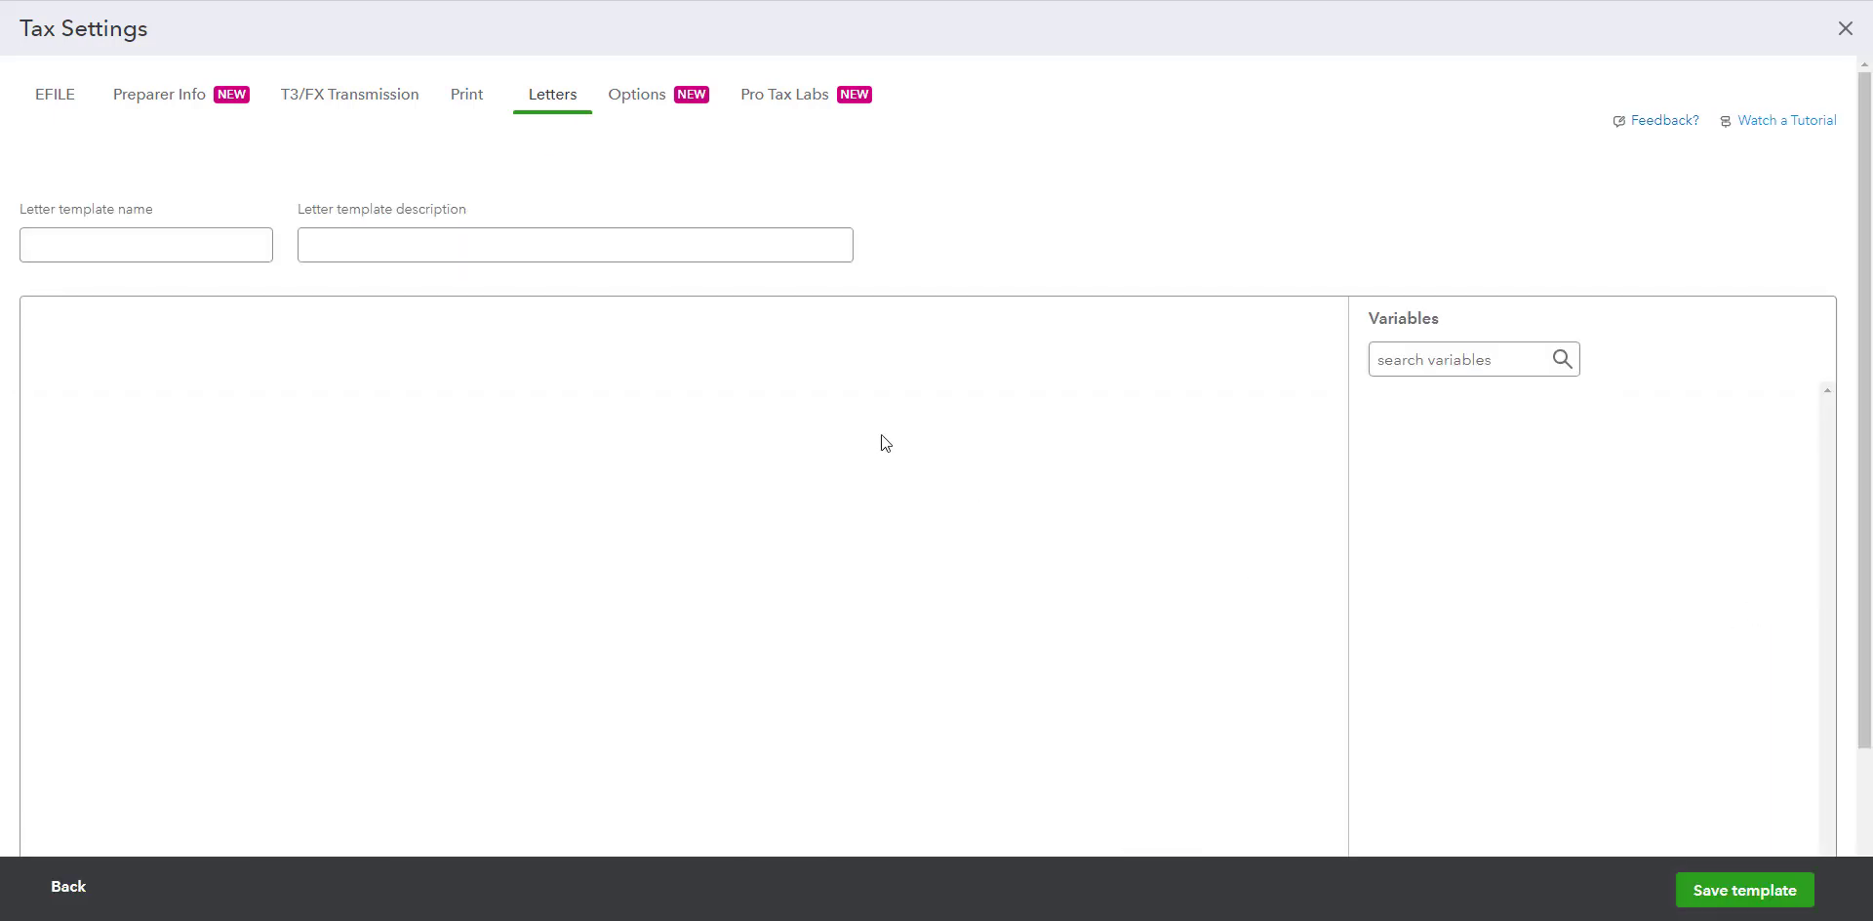
pyautogui.scroll(-3, 452, 488)
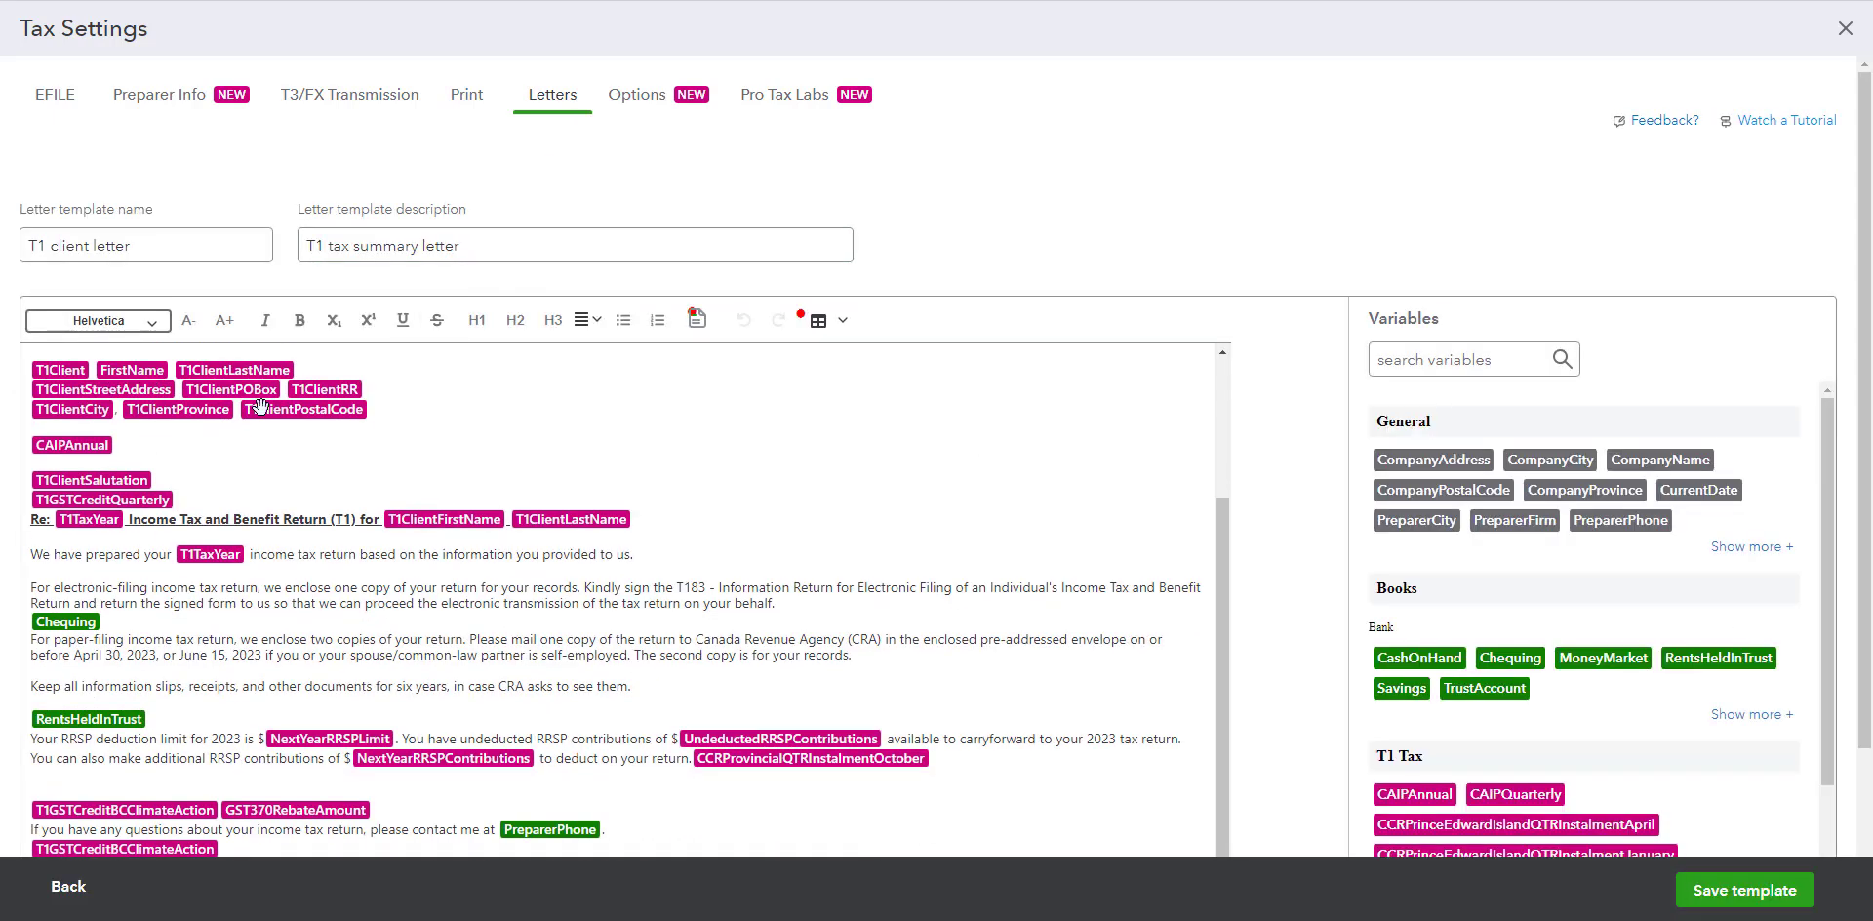
pyautogui.scroll(-2, 705, 777)
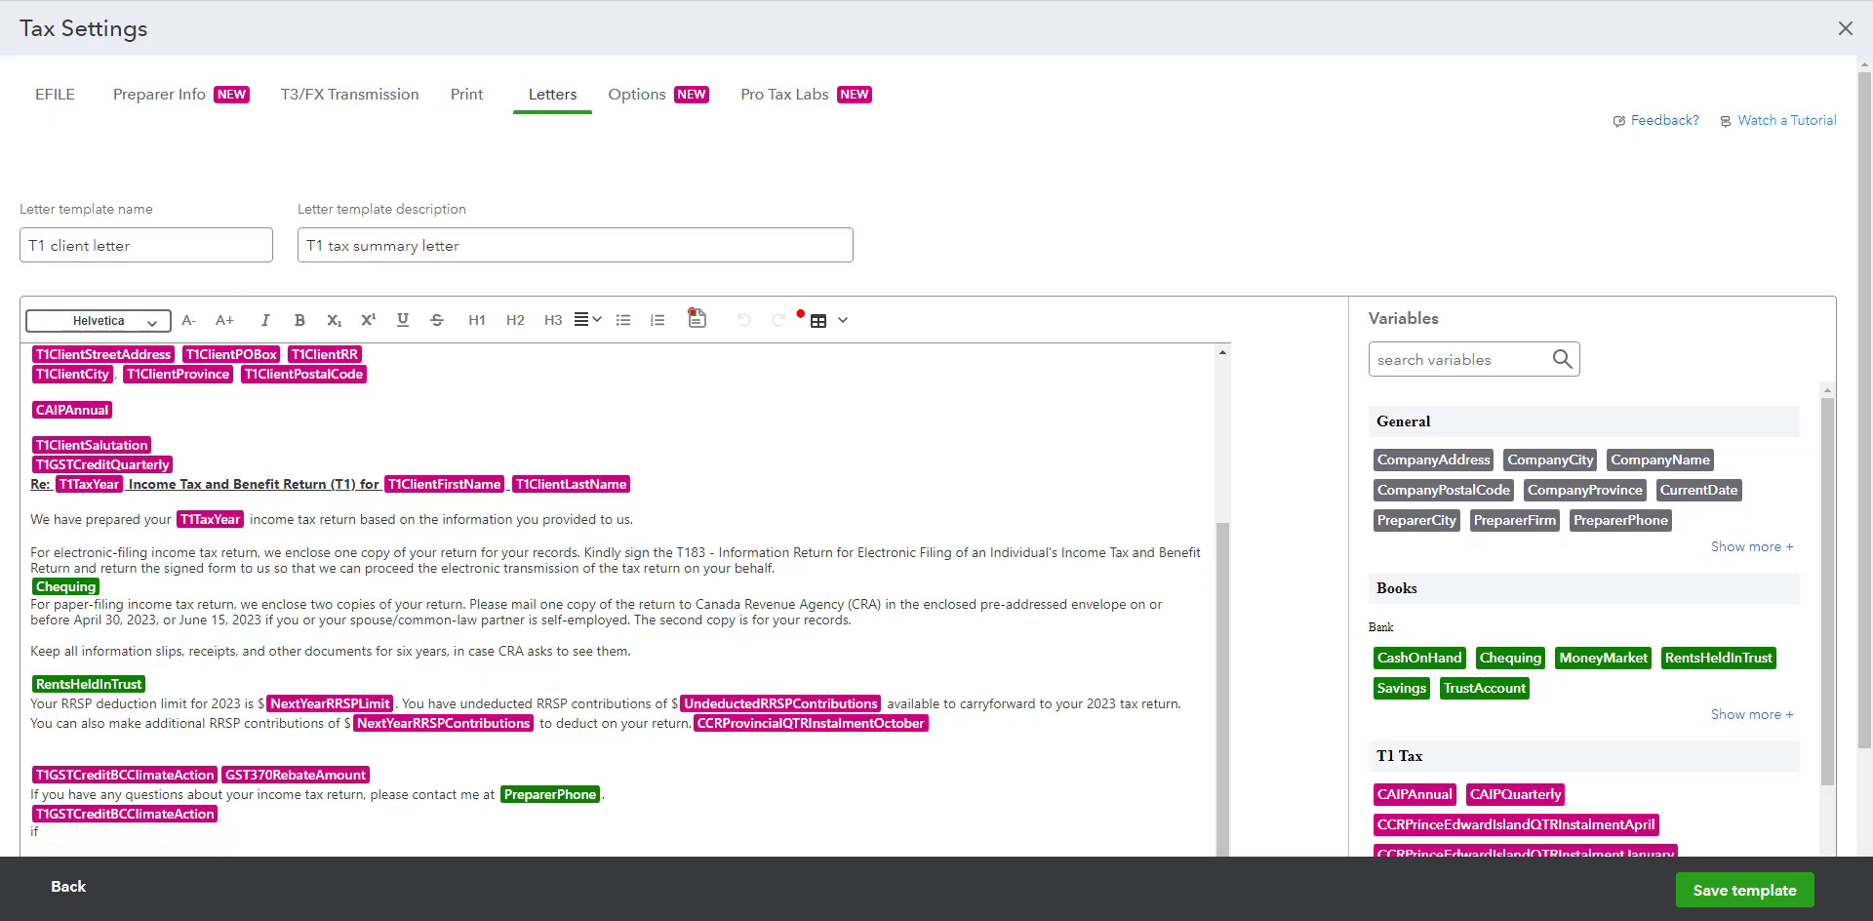
pyautogui.click(1845, 29)
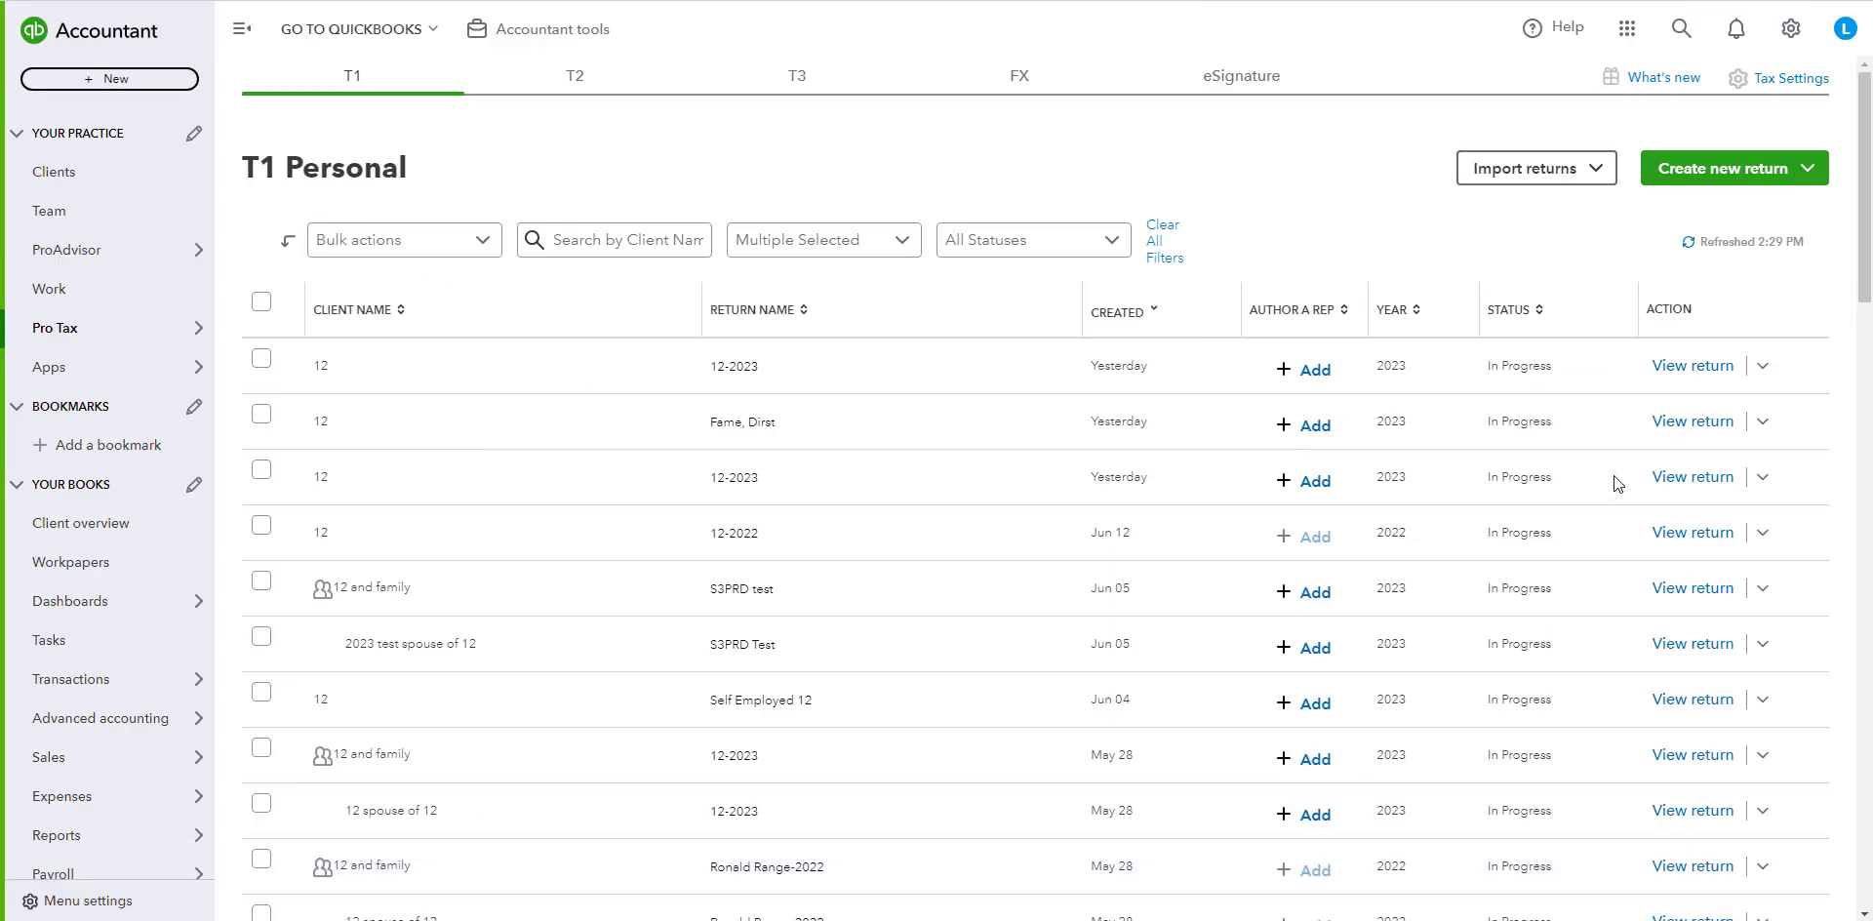
# Reopen client 12's second-listed T1 return for 2023 and view its T1 client letter.
pyautogui.click(1680, 432)
pyautogui.scroll(-8, 332, 634)
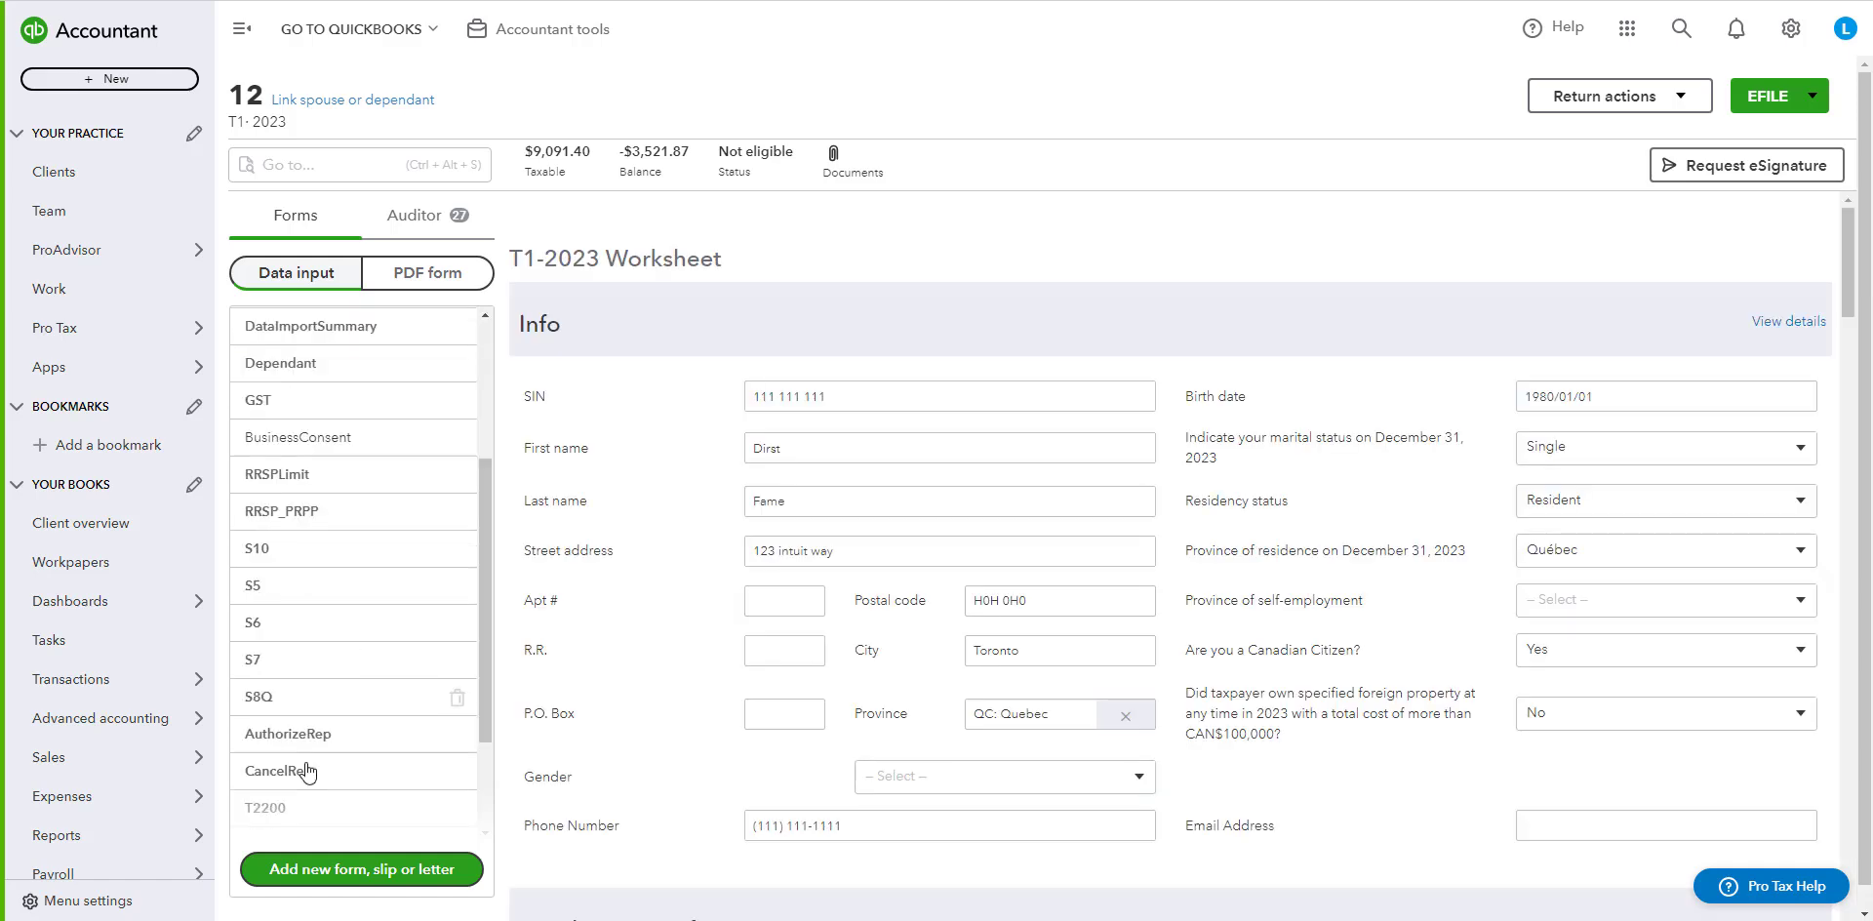
pyautogui.click(310, 769)
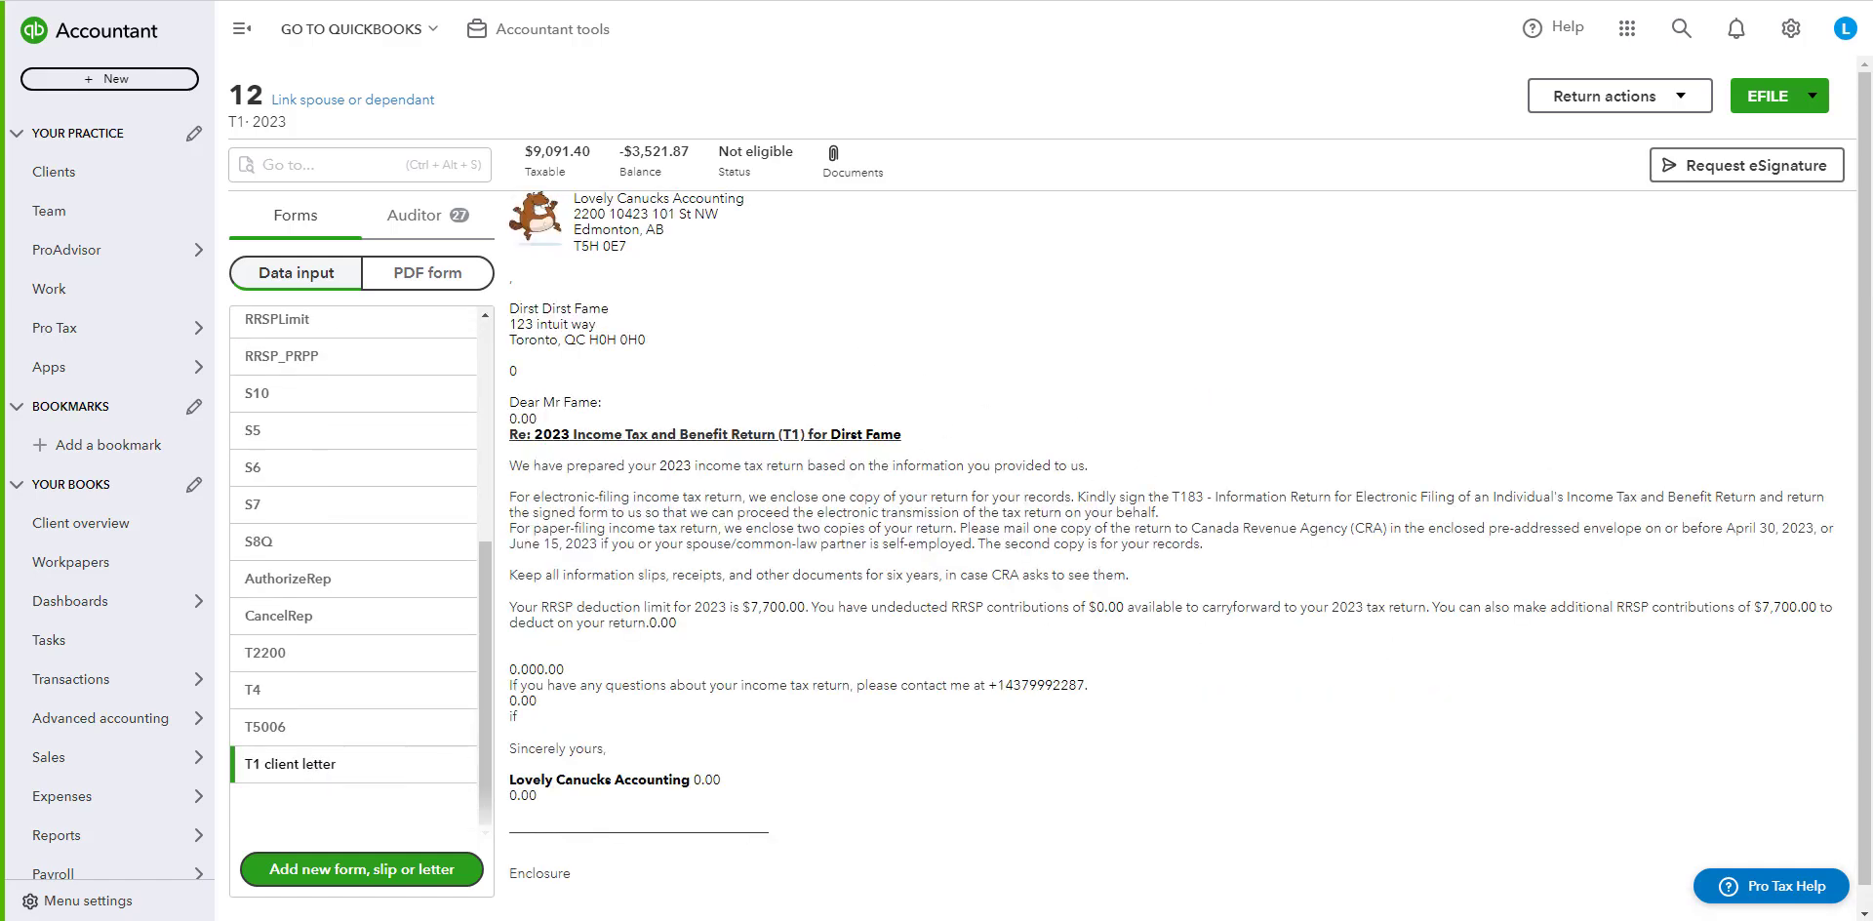
pyautogui.scroll(5, 322, 449)
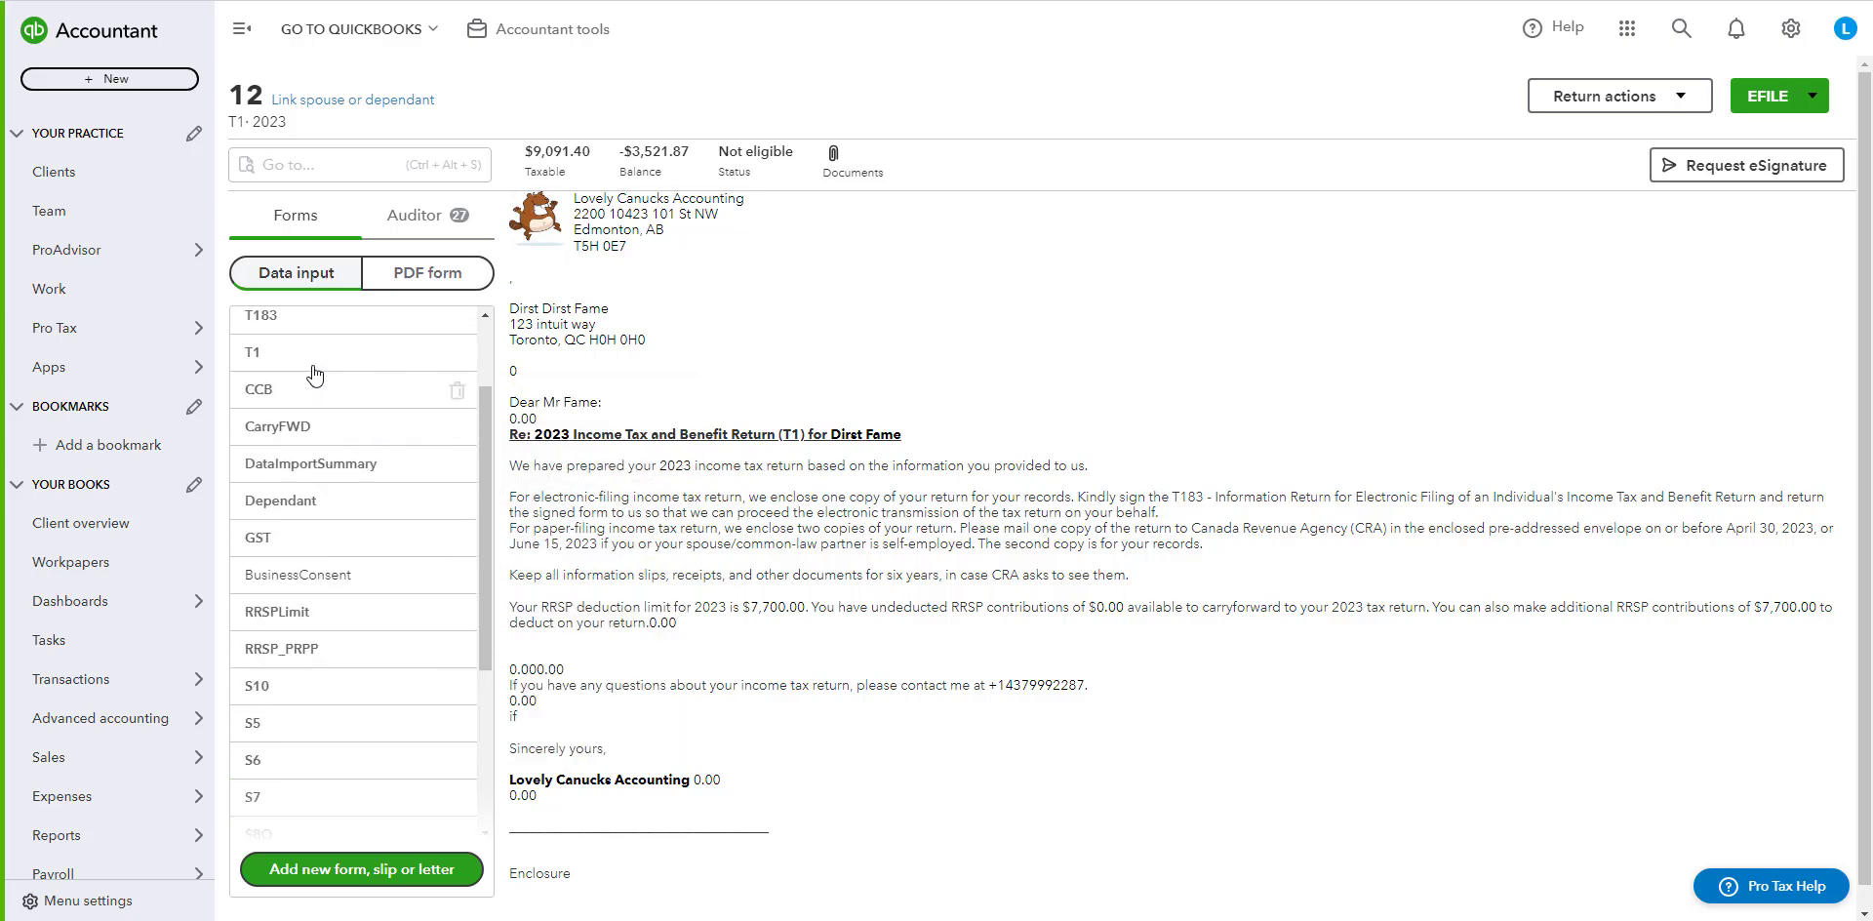
# Look through the Info form's taxpayer personal information, marital status, residency and filing sections.
pyautogui.click(357, 402)
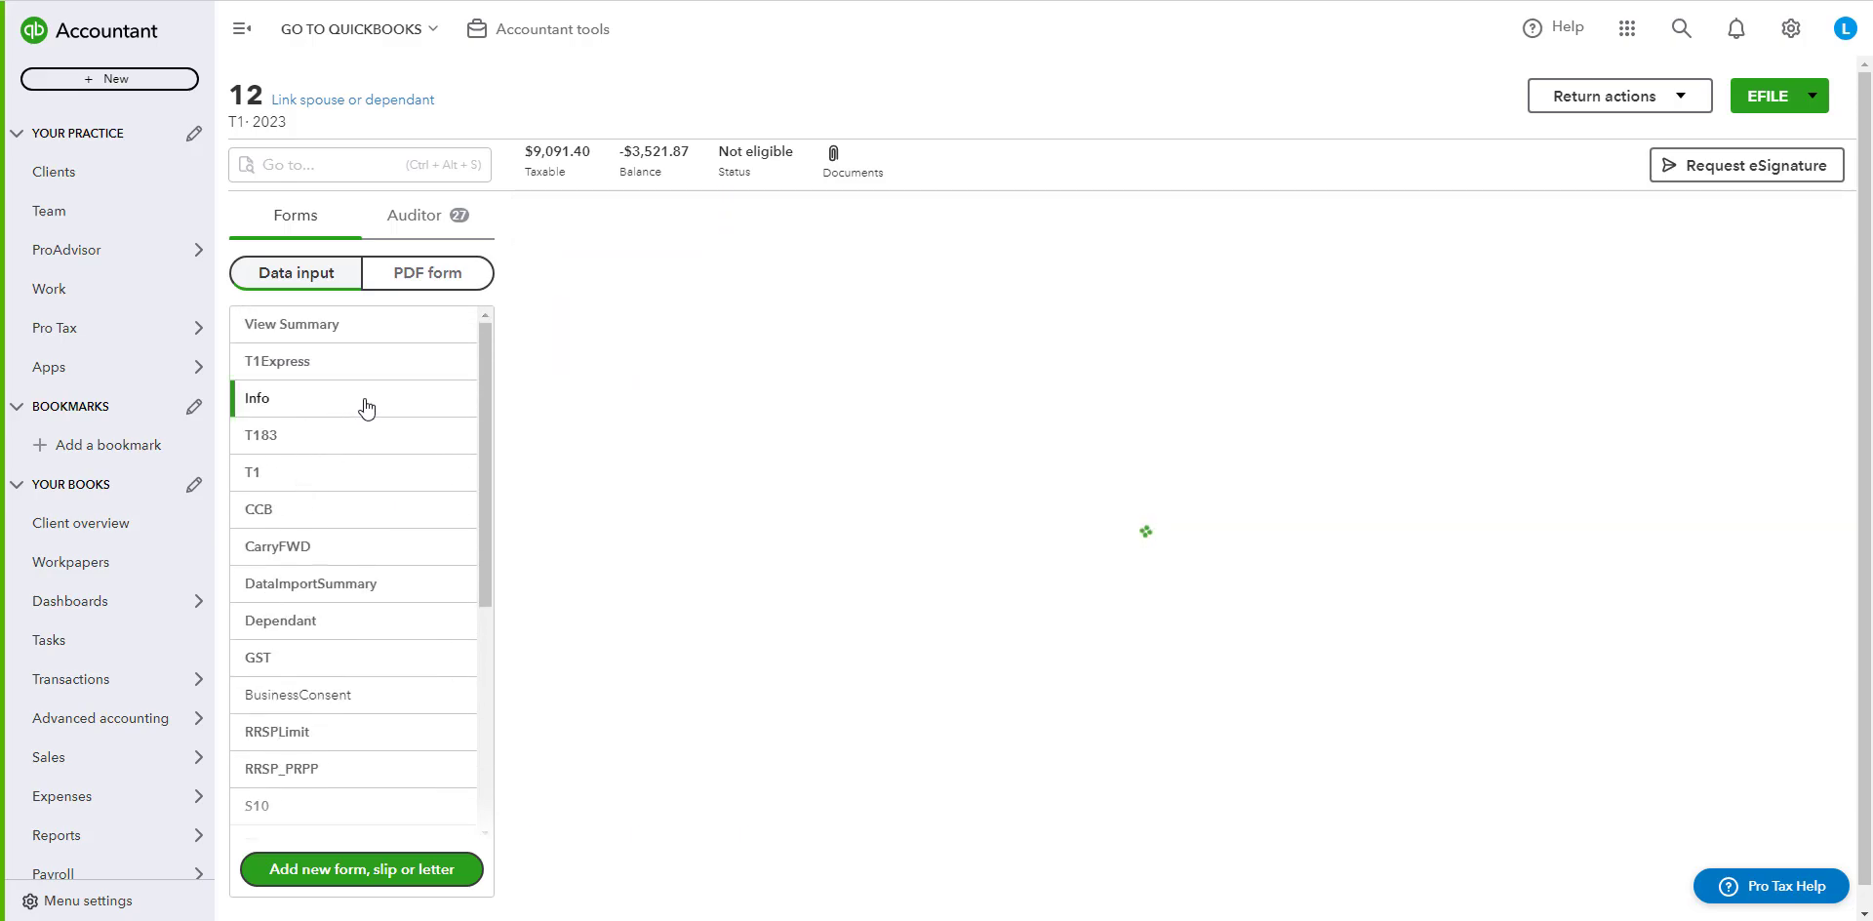
pyautogui.scroll(-9, 966, 478)
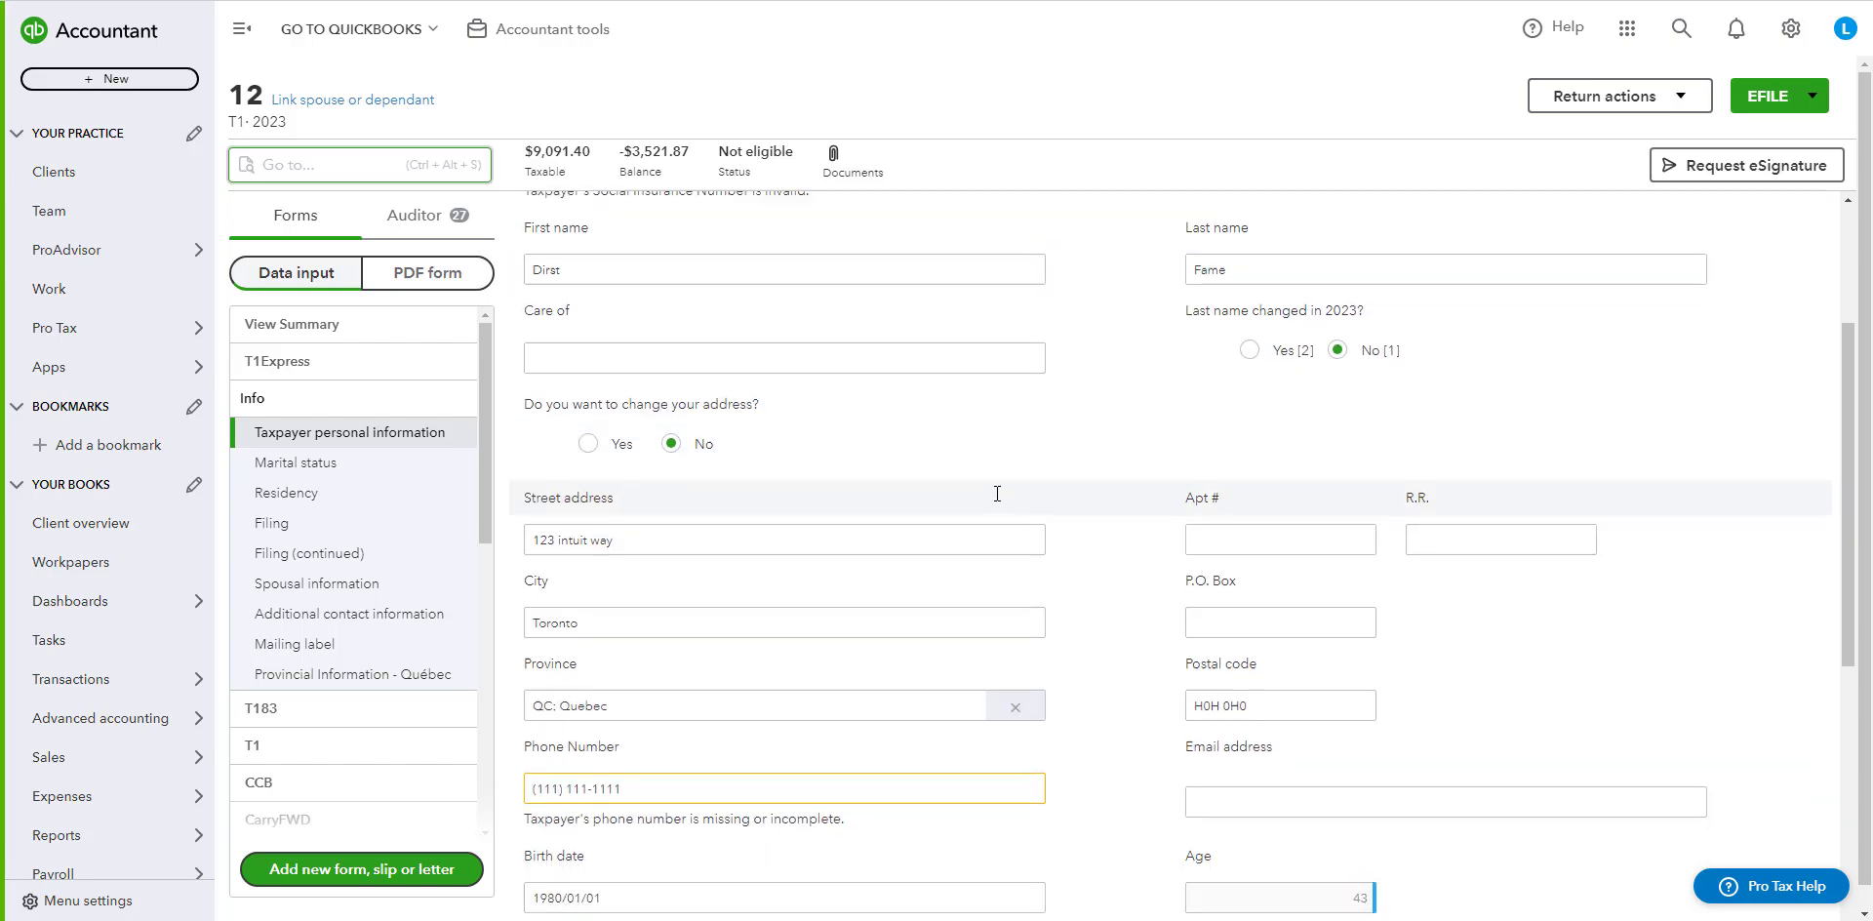
pyautogui.click(312, 463)
pyautogui.click(386, 493)
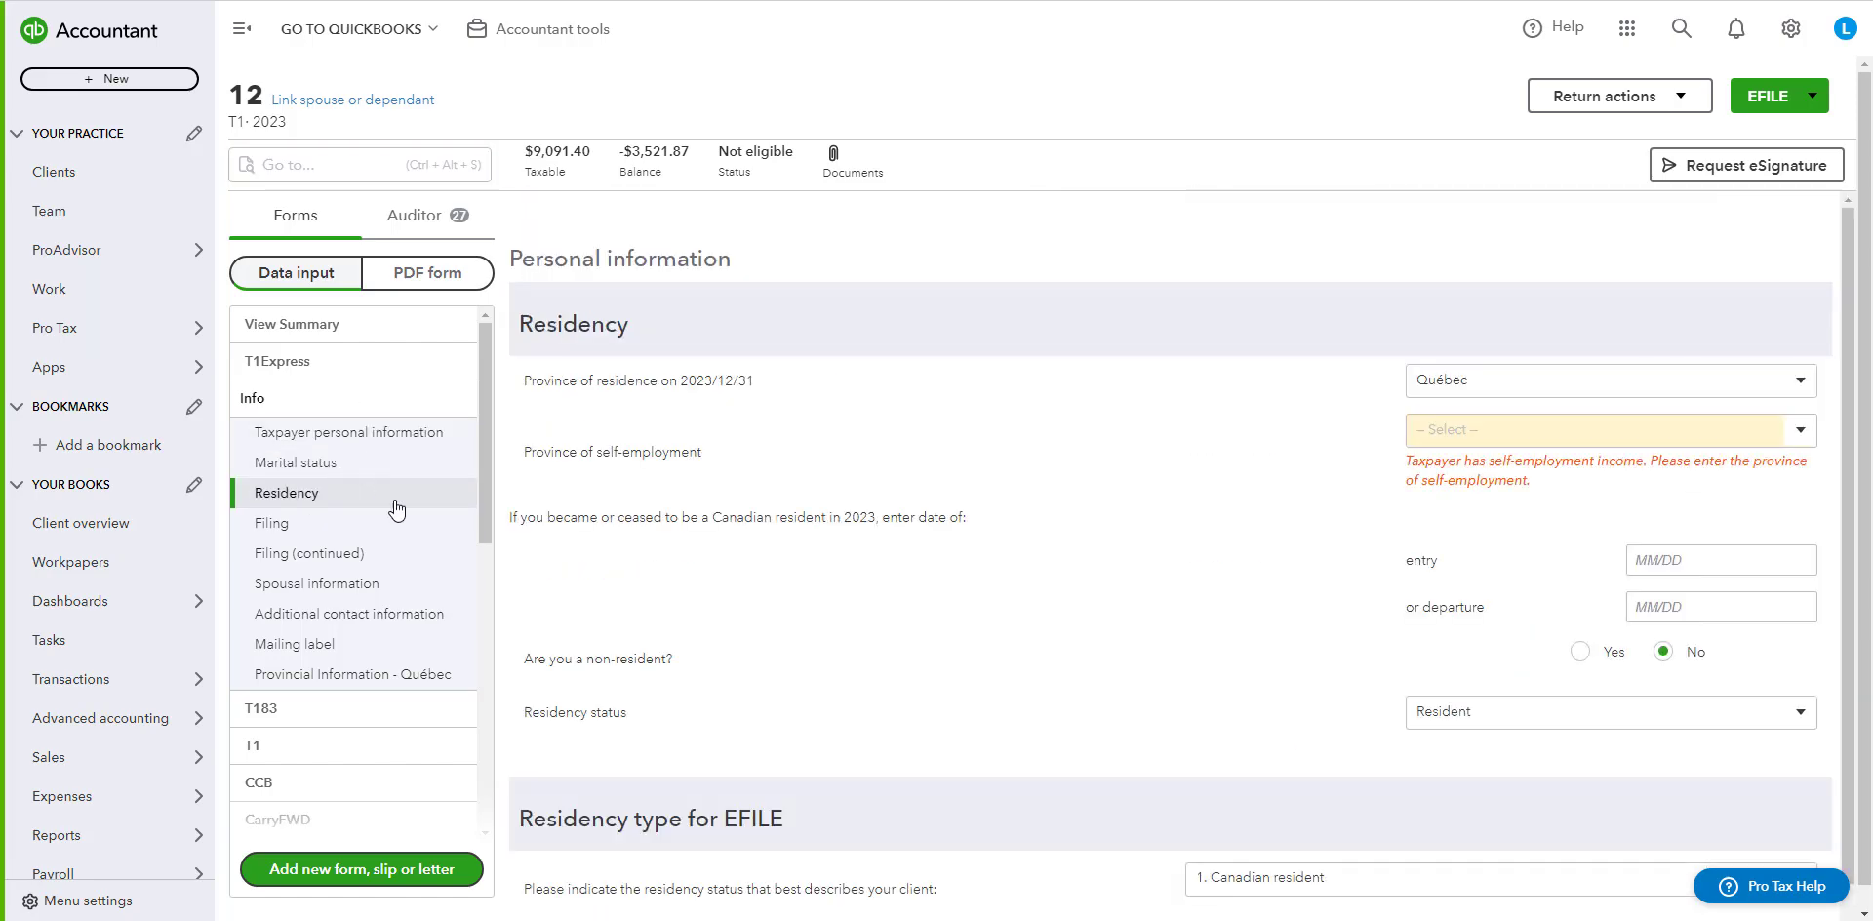
pyautogui.click(278, 523)
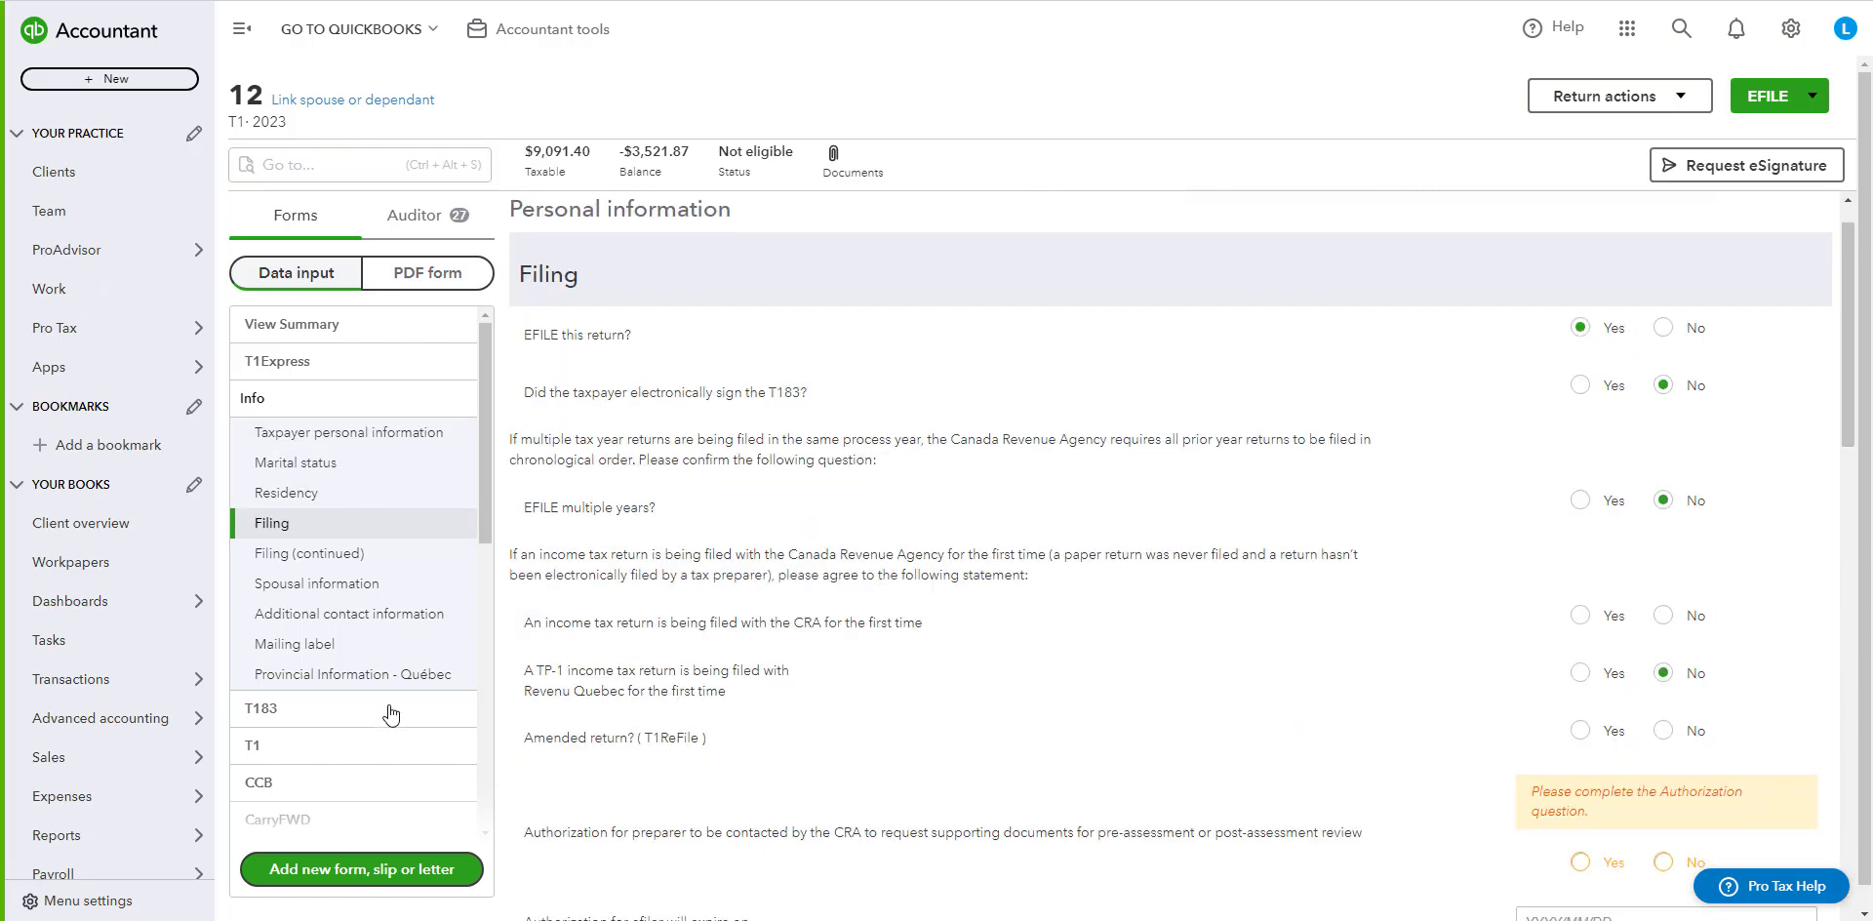
pyautogui.click(300, 562)
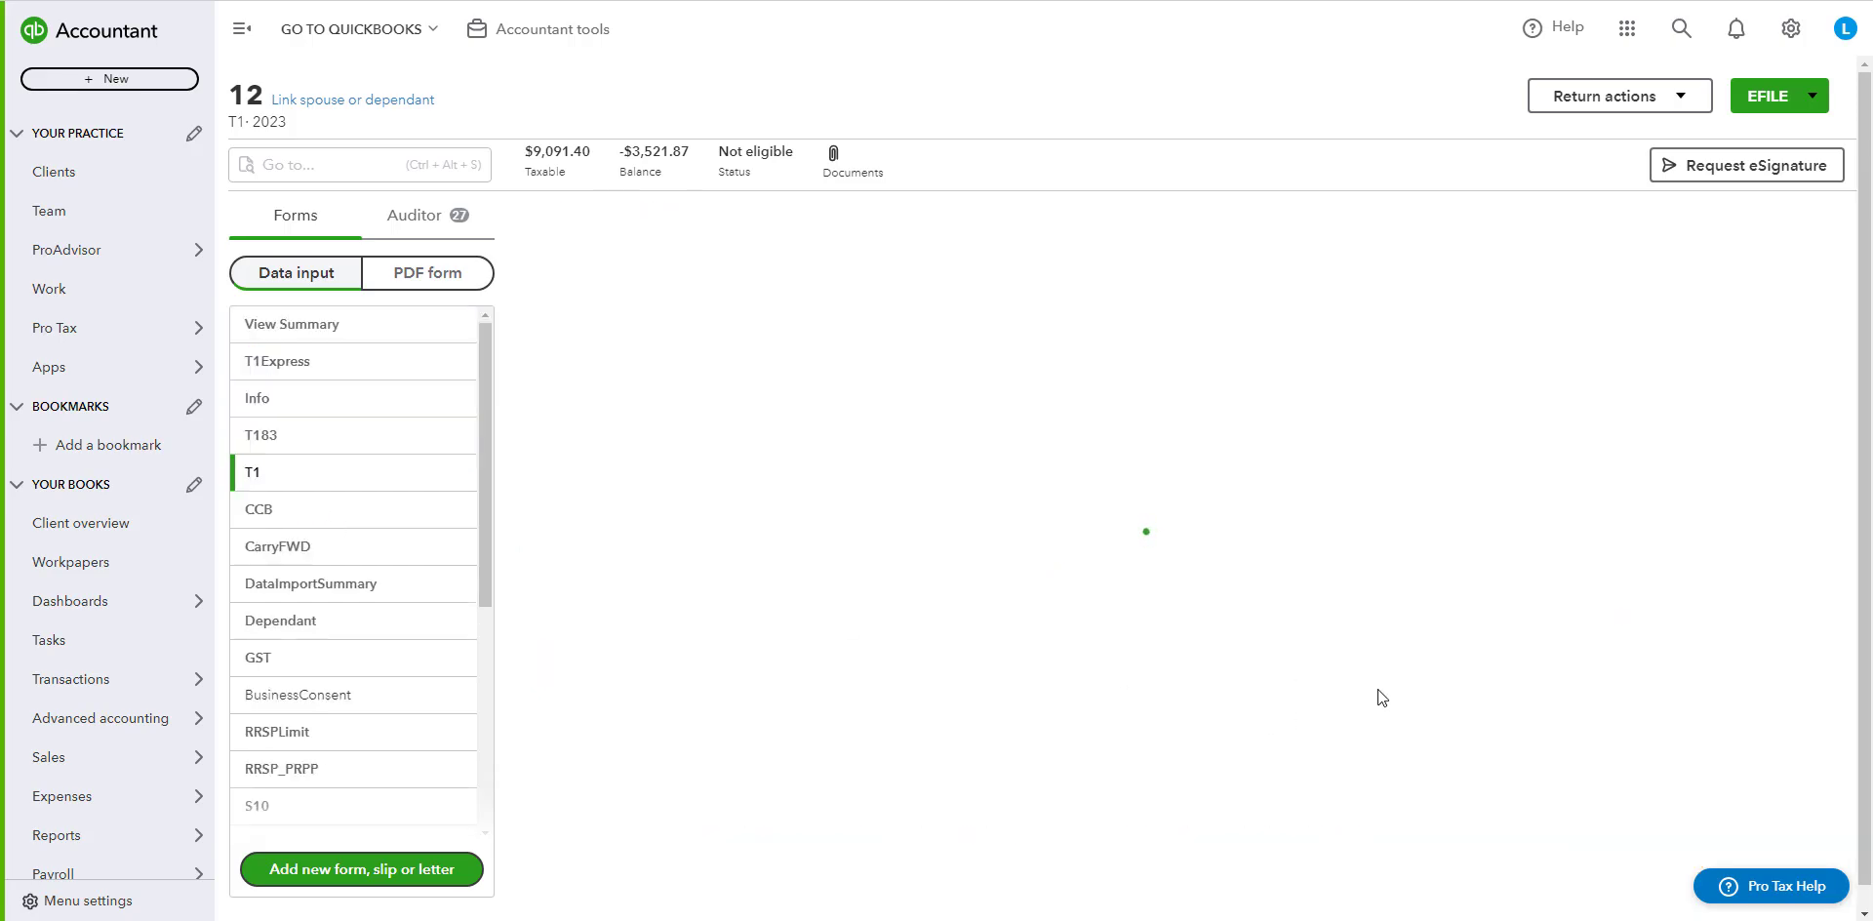
# Review the T1 form's Step 1 identification section and the income lines in Step 2 - Total income.
pyautogui.scroll(-3, 1338, 585)
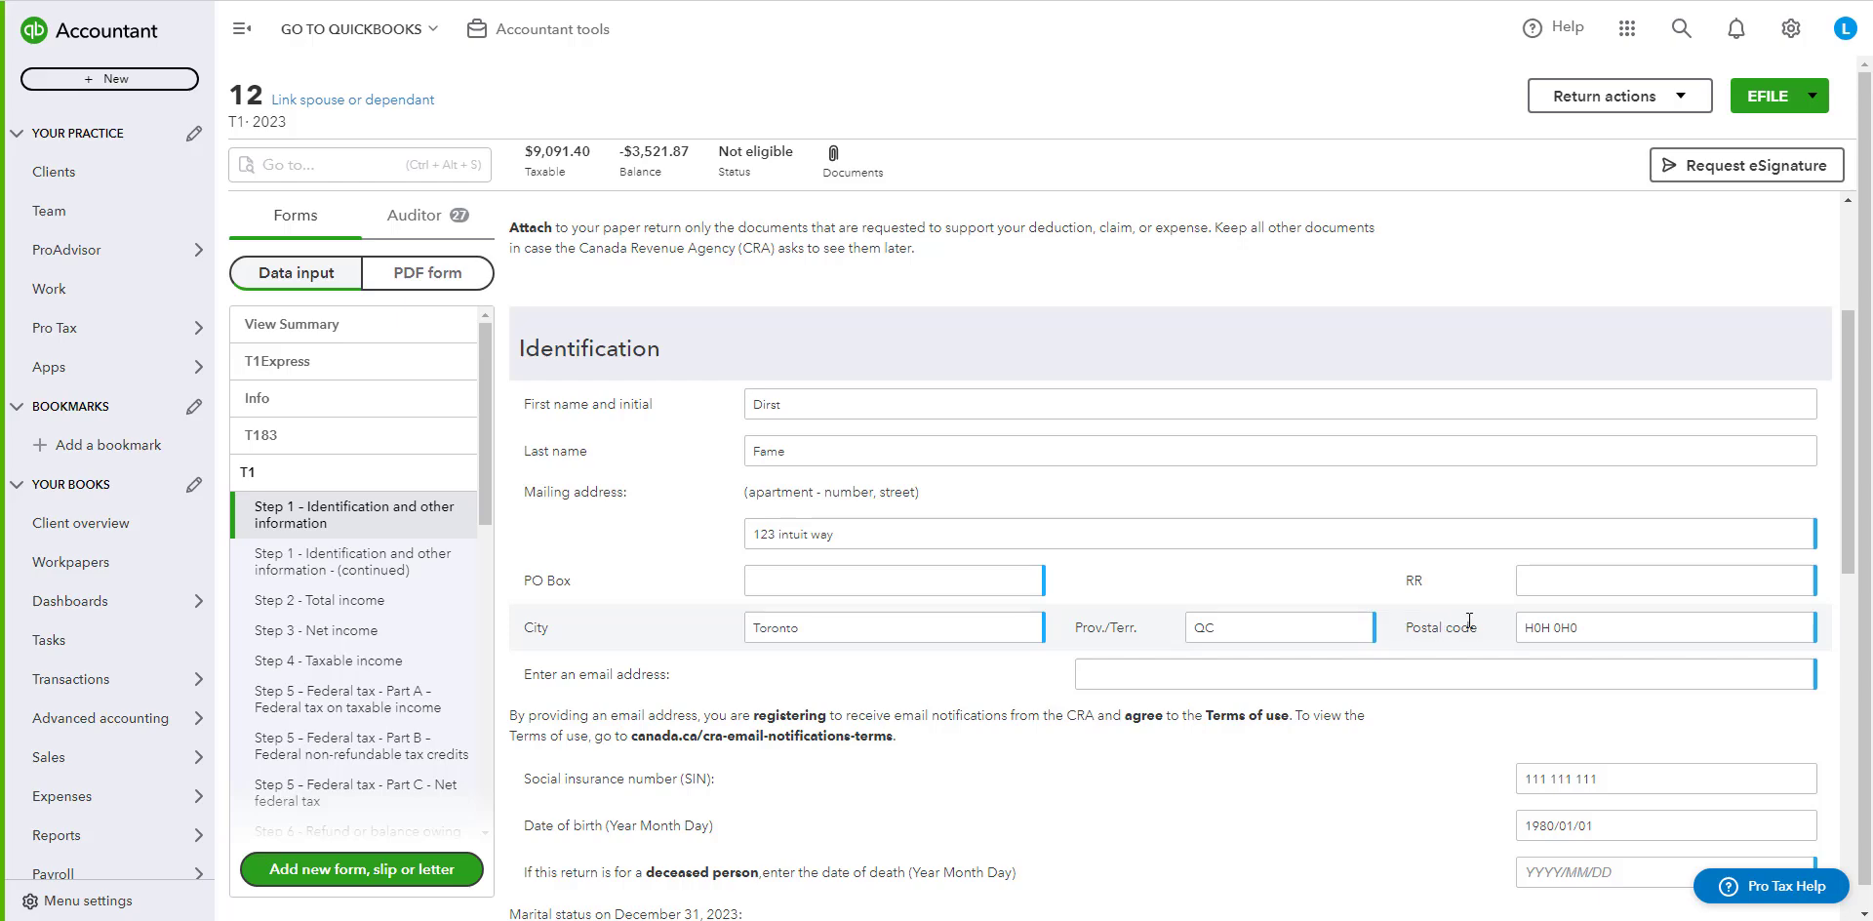
pyautogui.scroll(-8, 1424, 547)
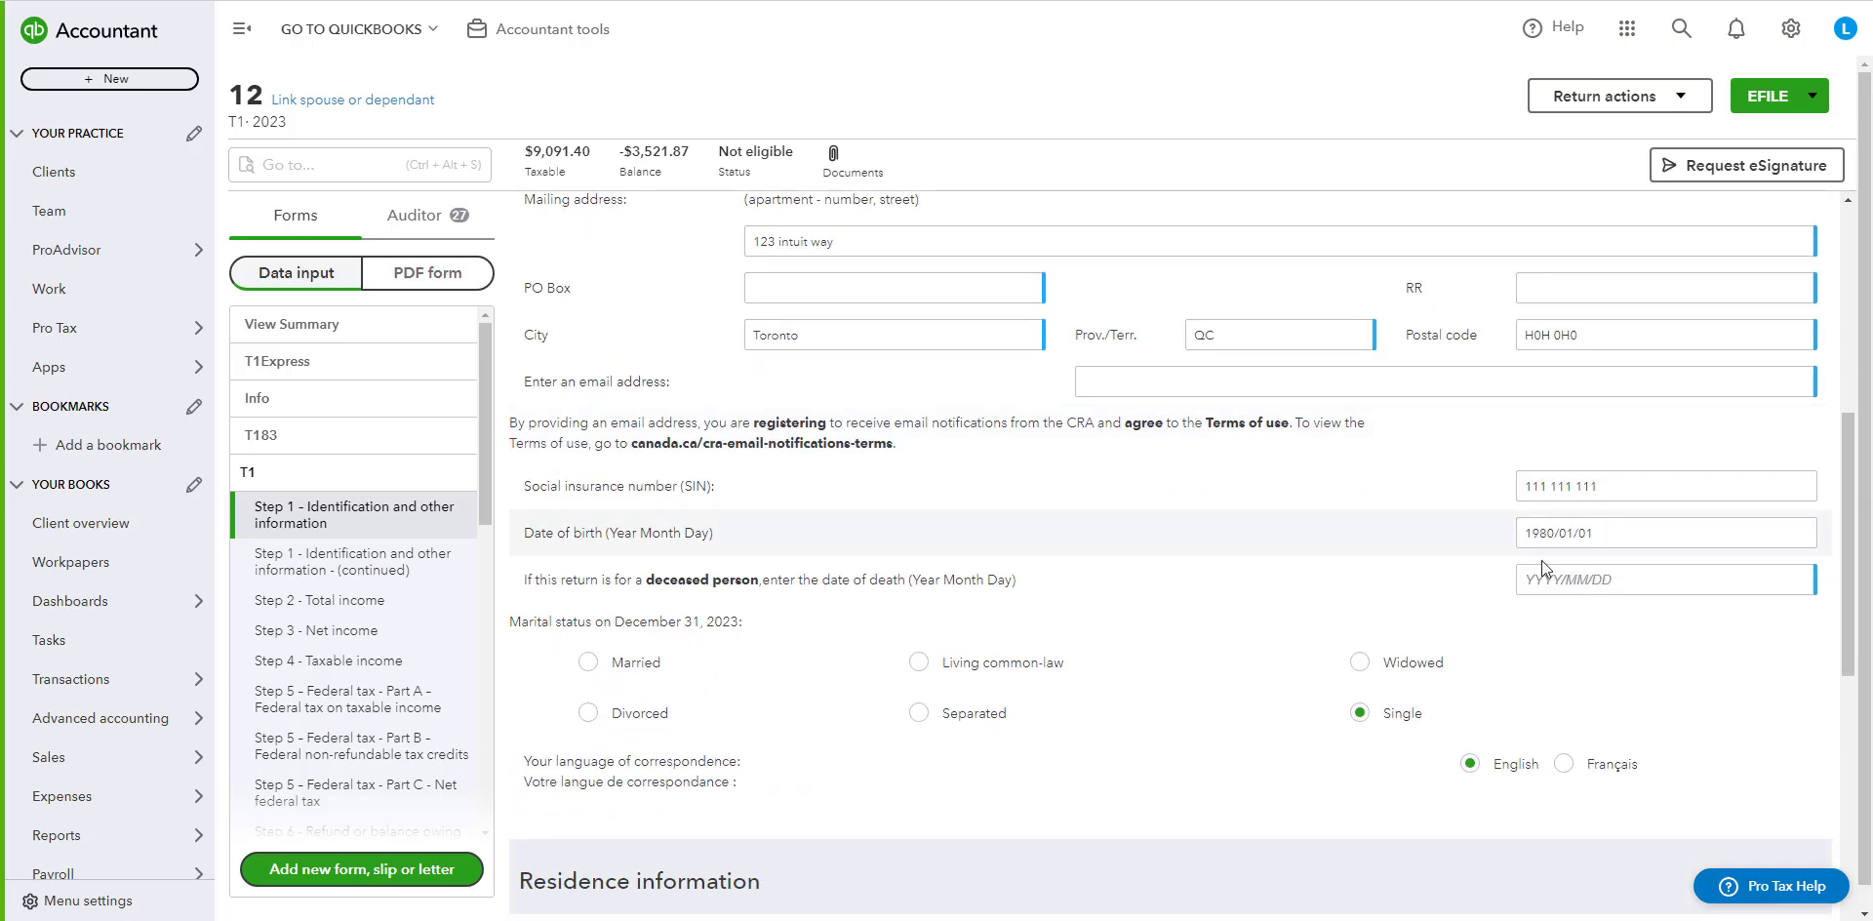
pyautogui.scroll(-3, 1326, 546)
pyautogui.click(353, 601)
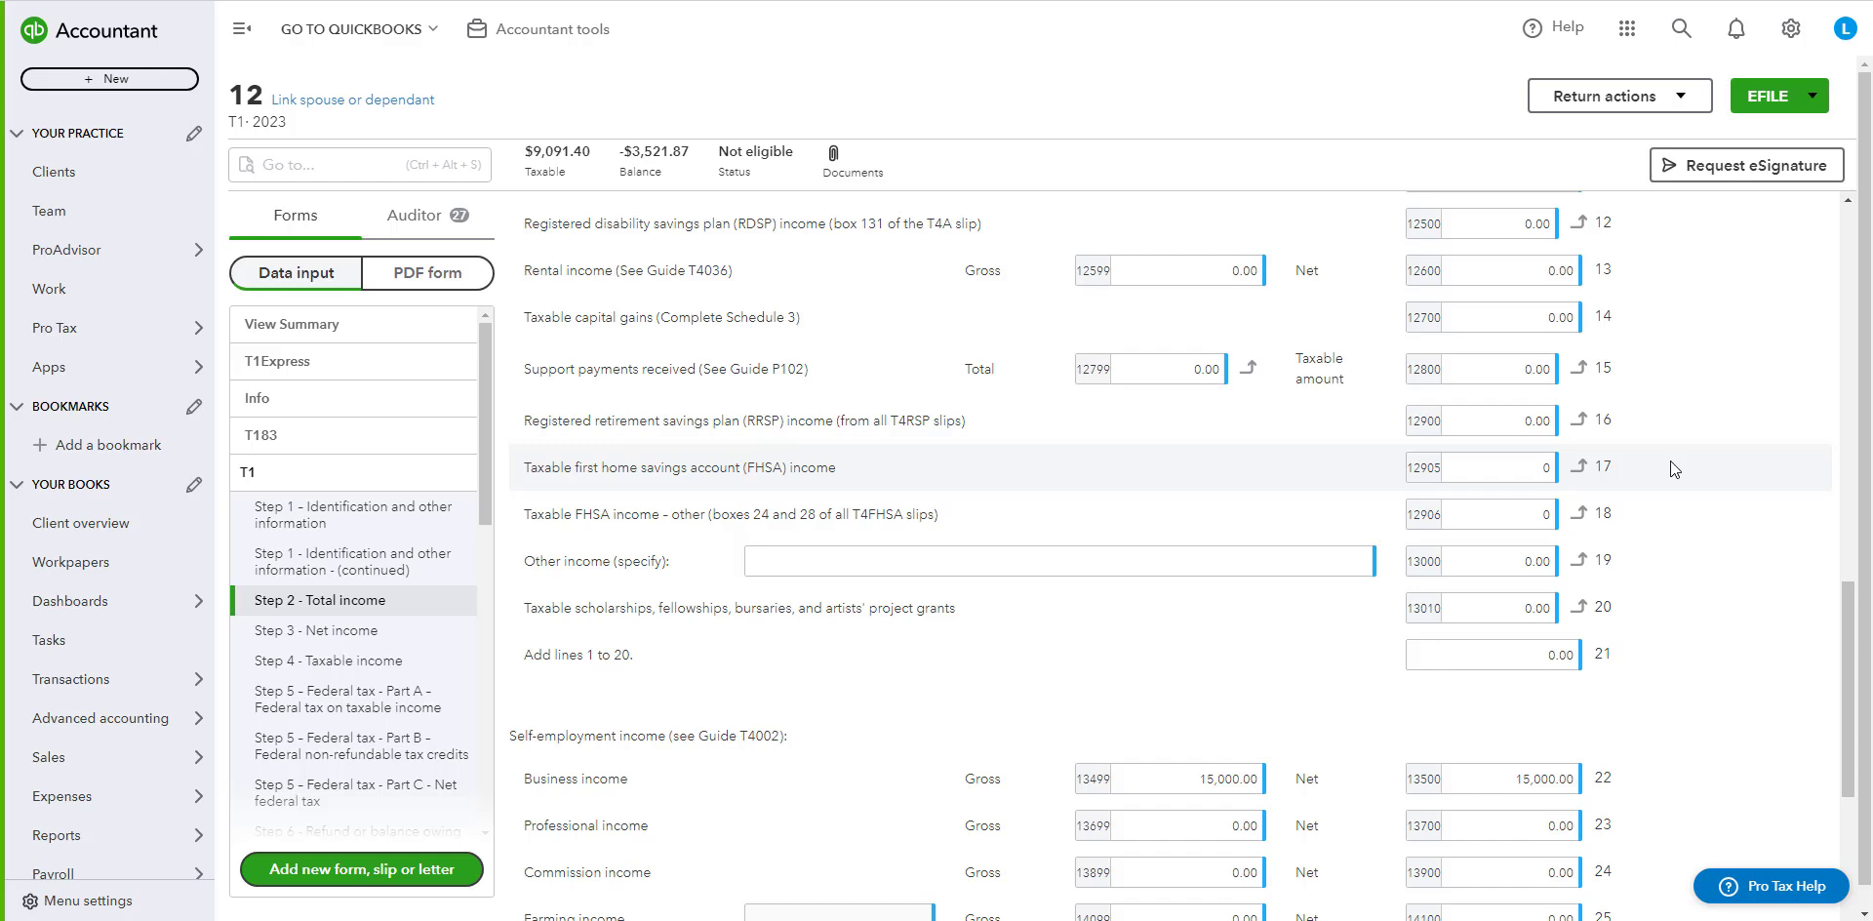
pyautogui.click(1483, 468)
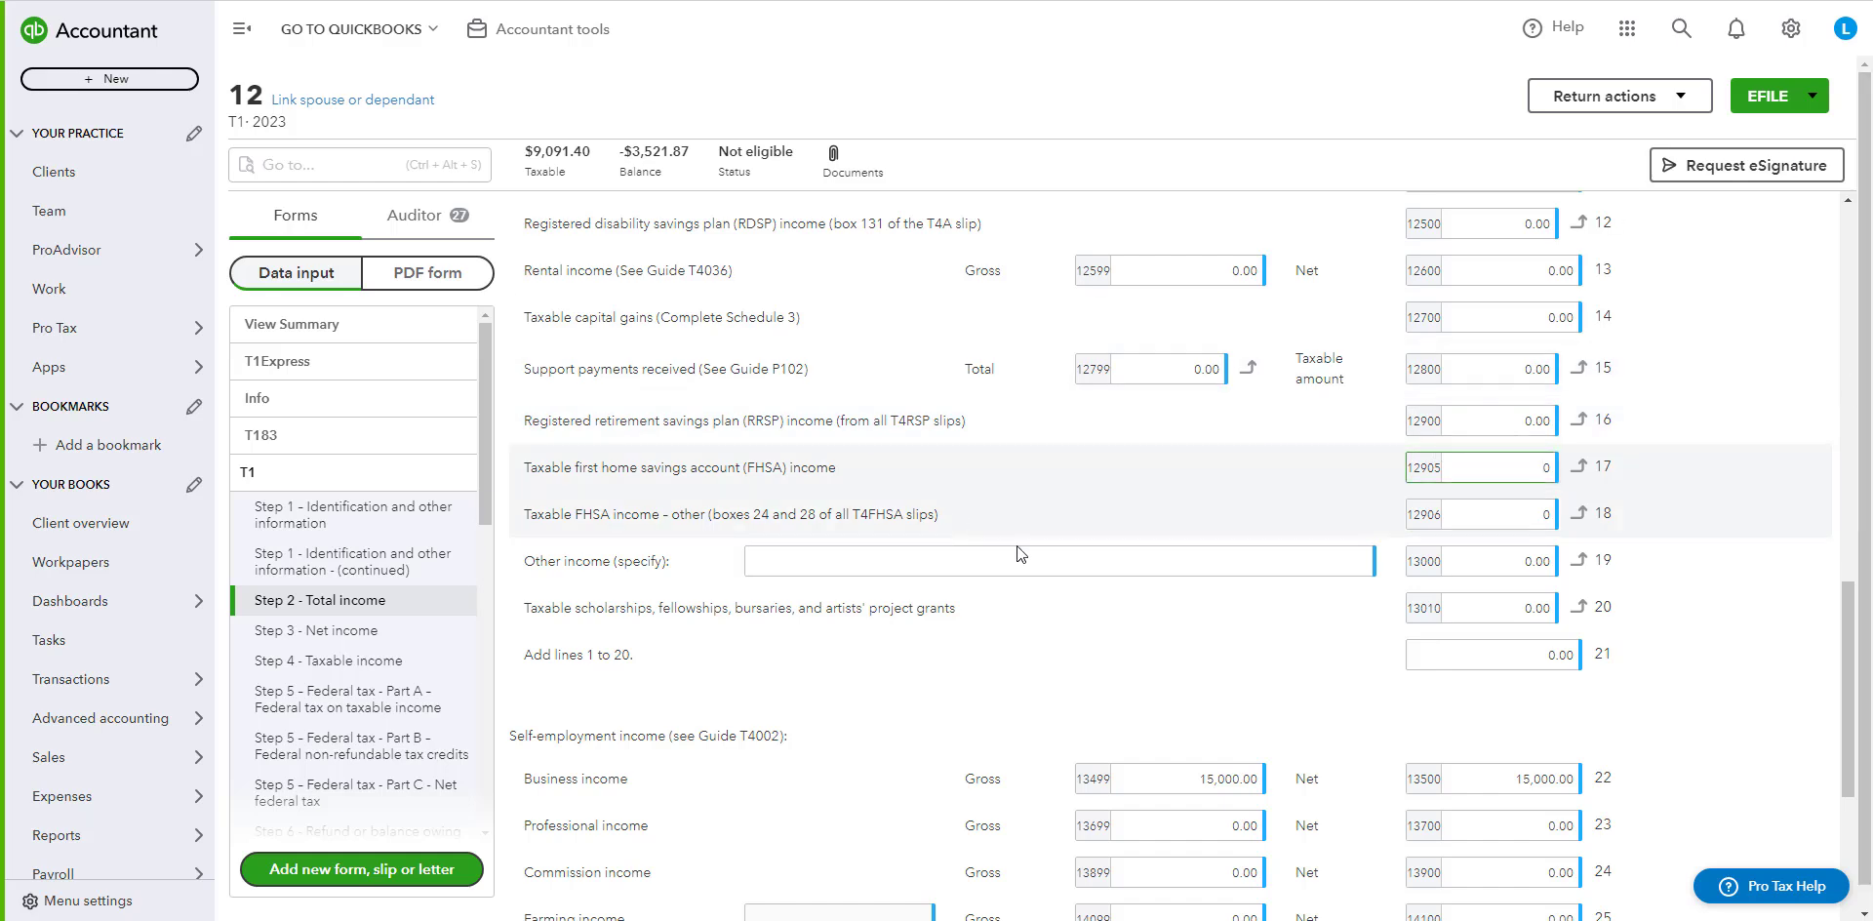
pyautogui.scroll(-2, 1530, 592)
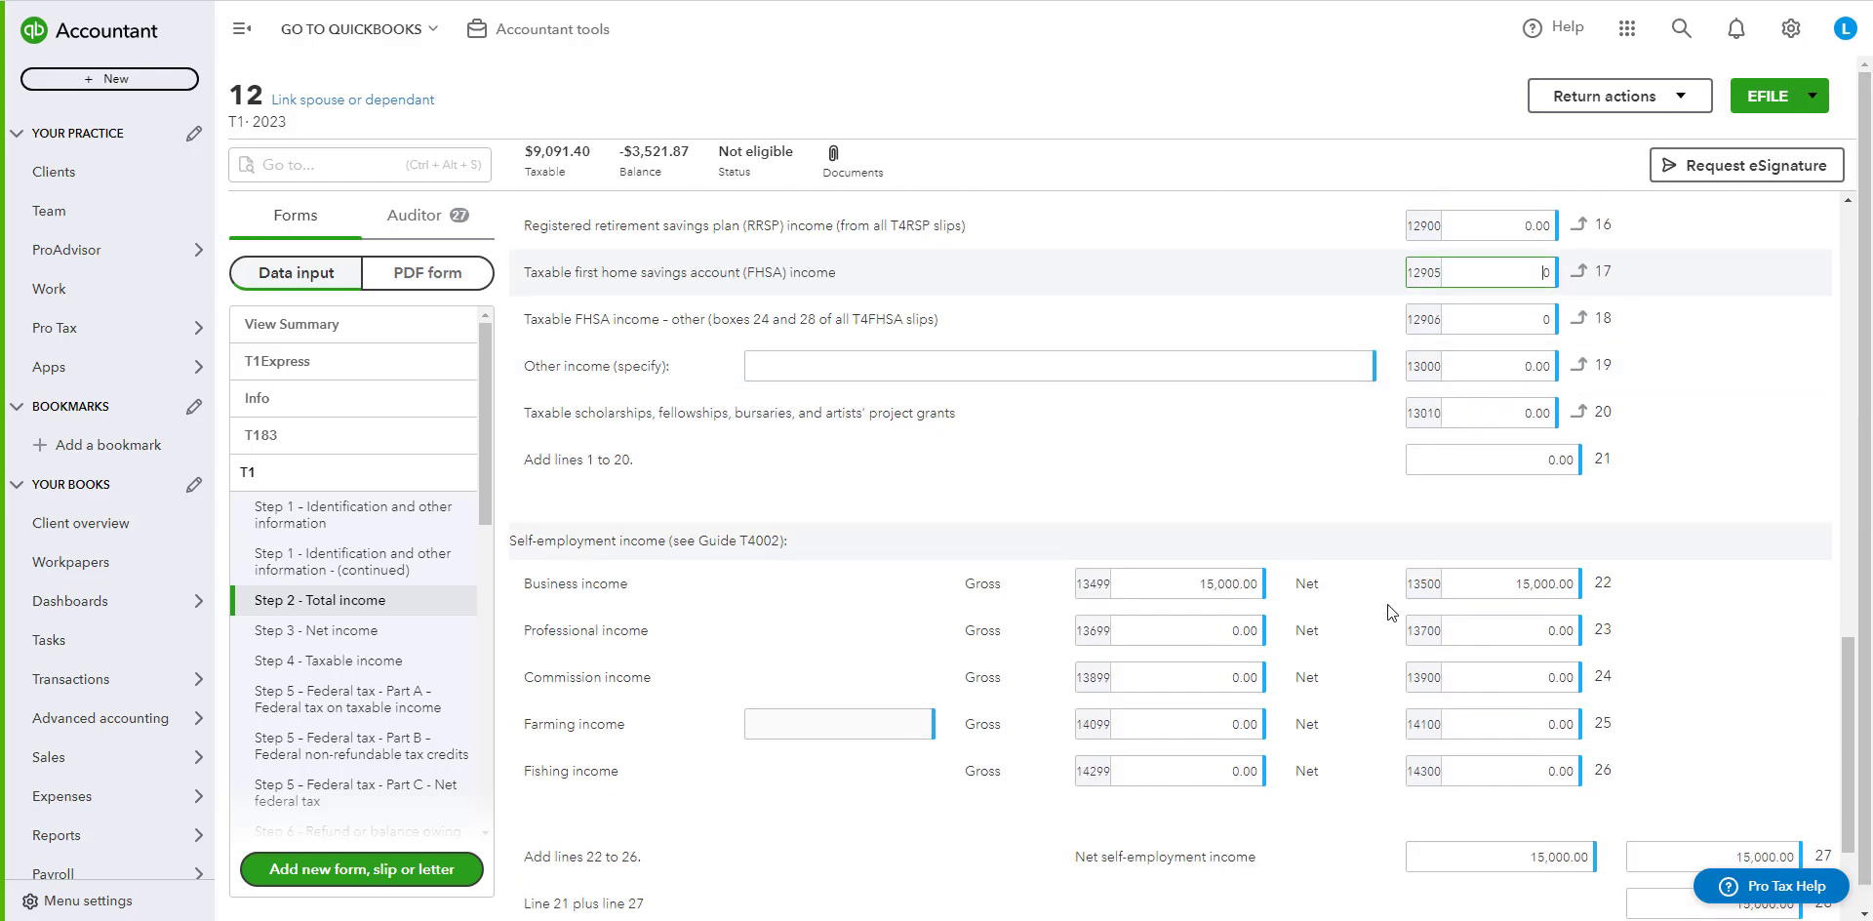
# Override the net business income on line 13500 of Step 2 - Total income with 16,000.
pyautogui.click(1484, 581)
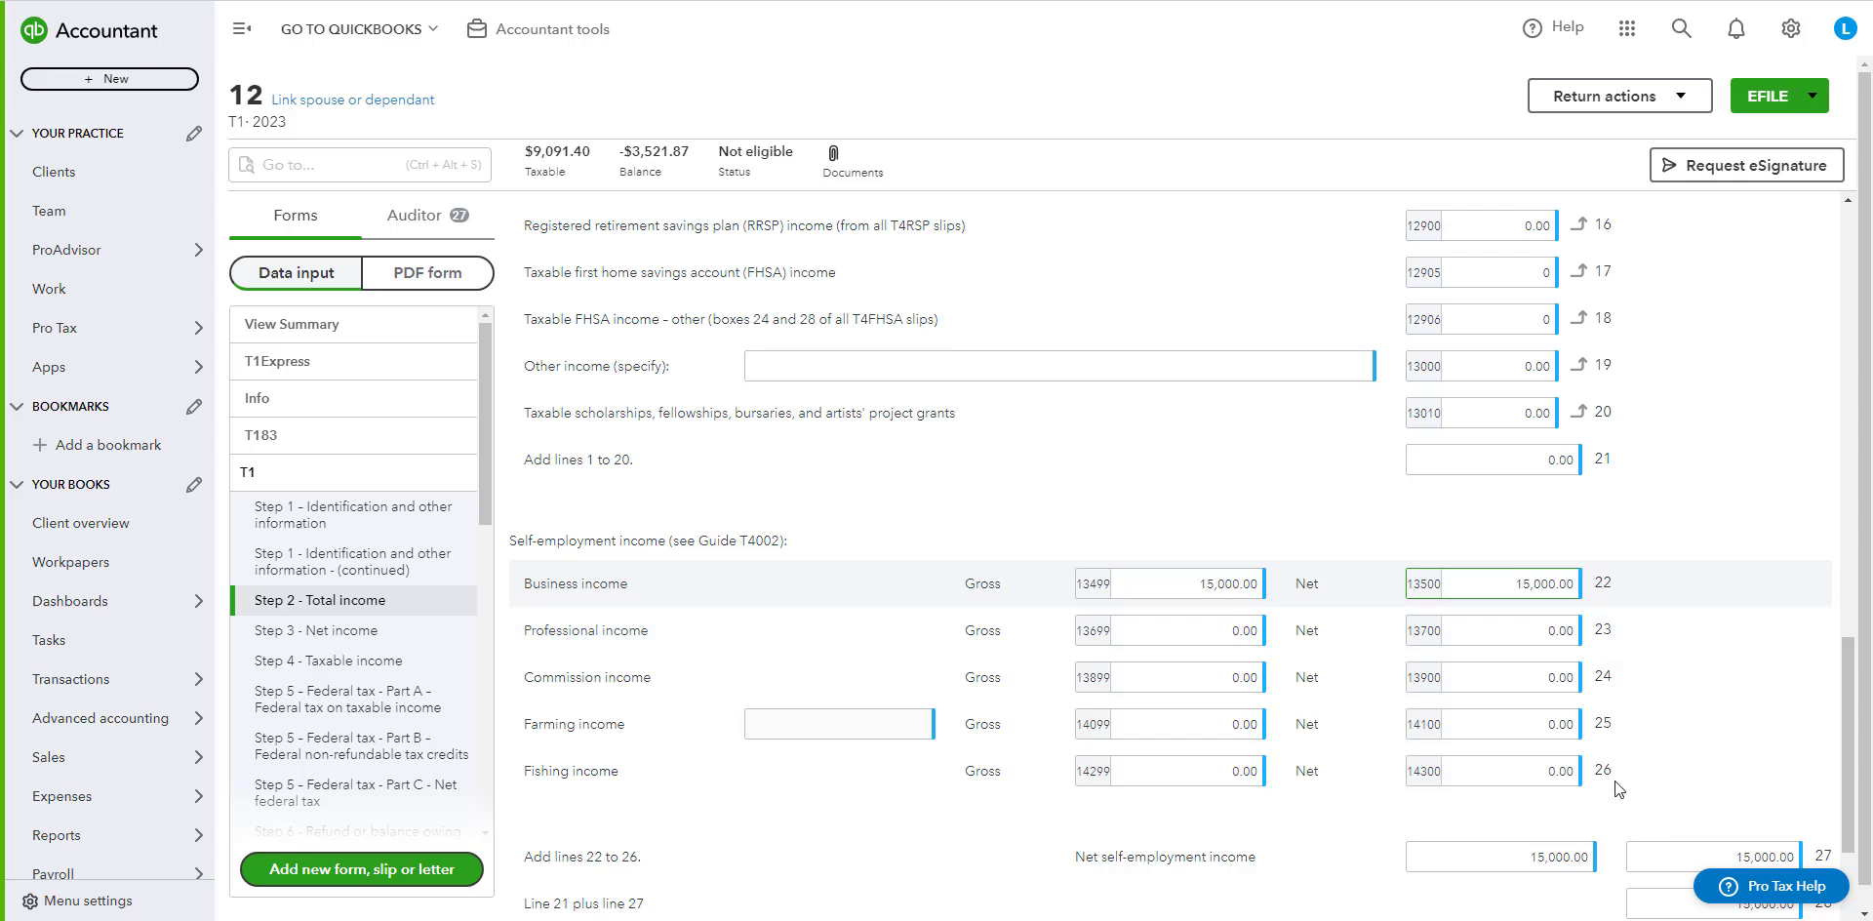
pyautogui.doubleClick(1517, 583)
pyautogui.write('16,000')
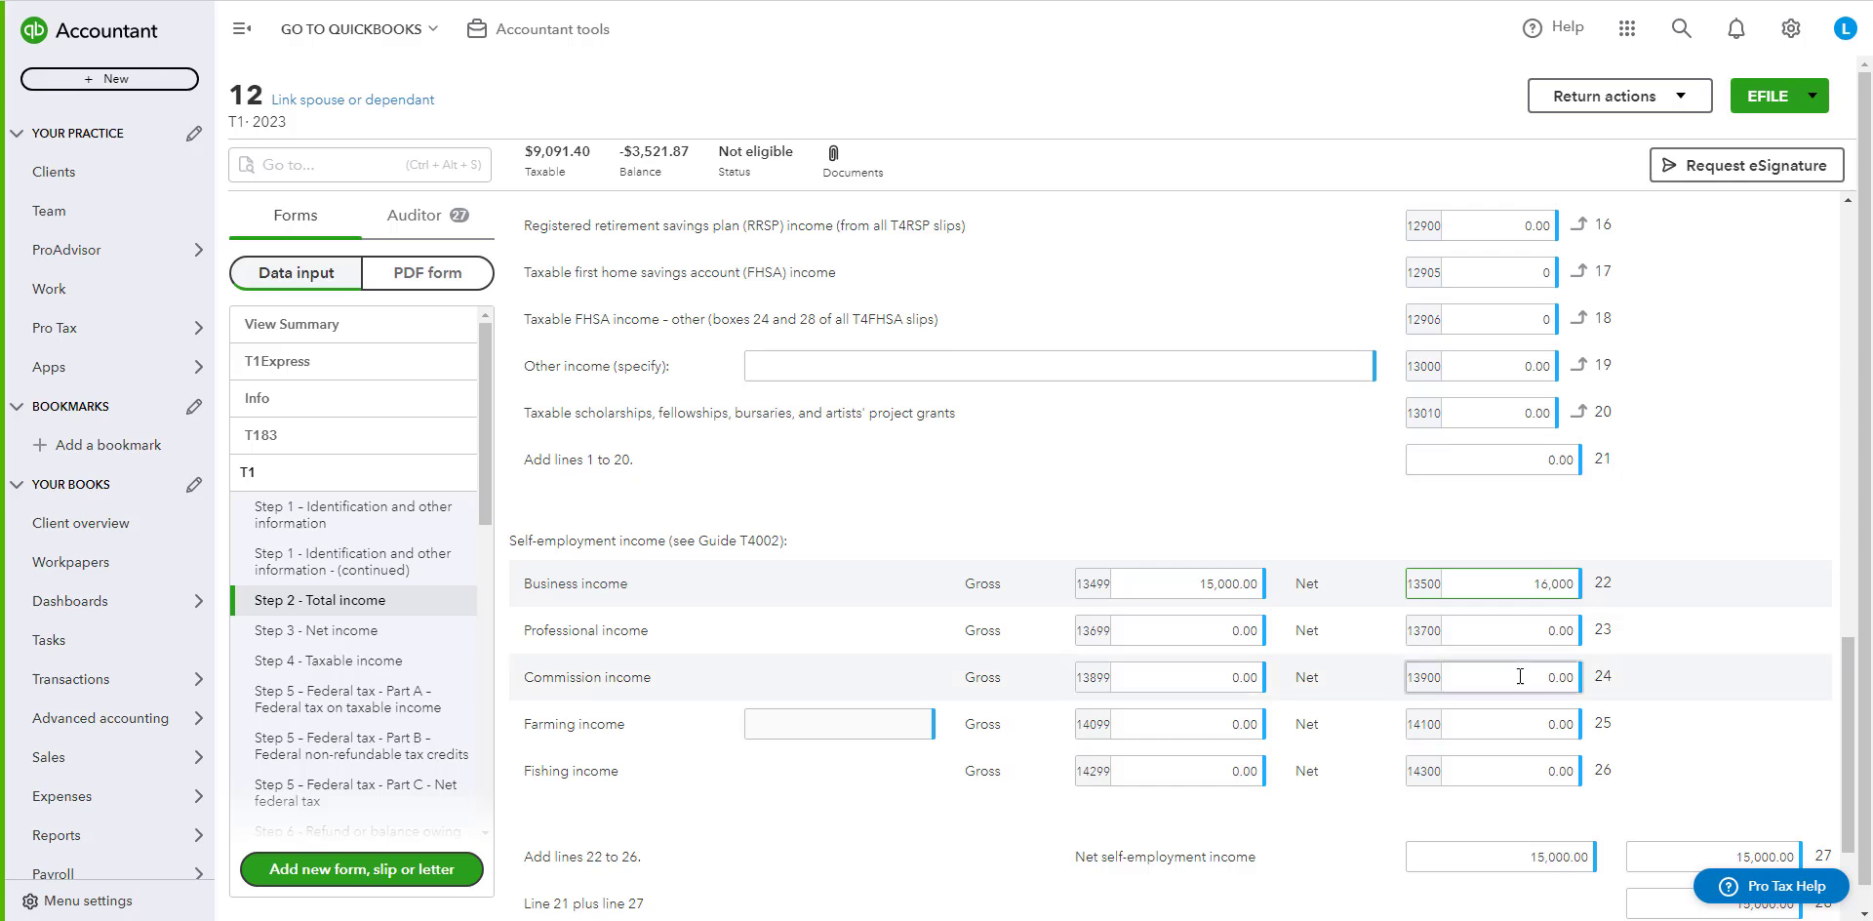
pyautogui.click(1549, 630)
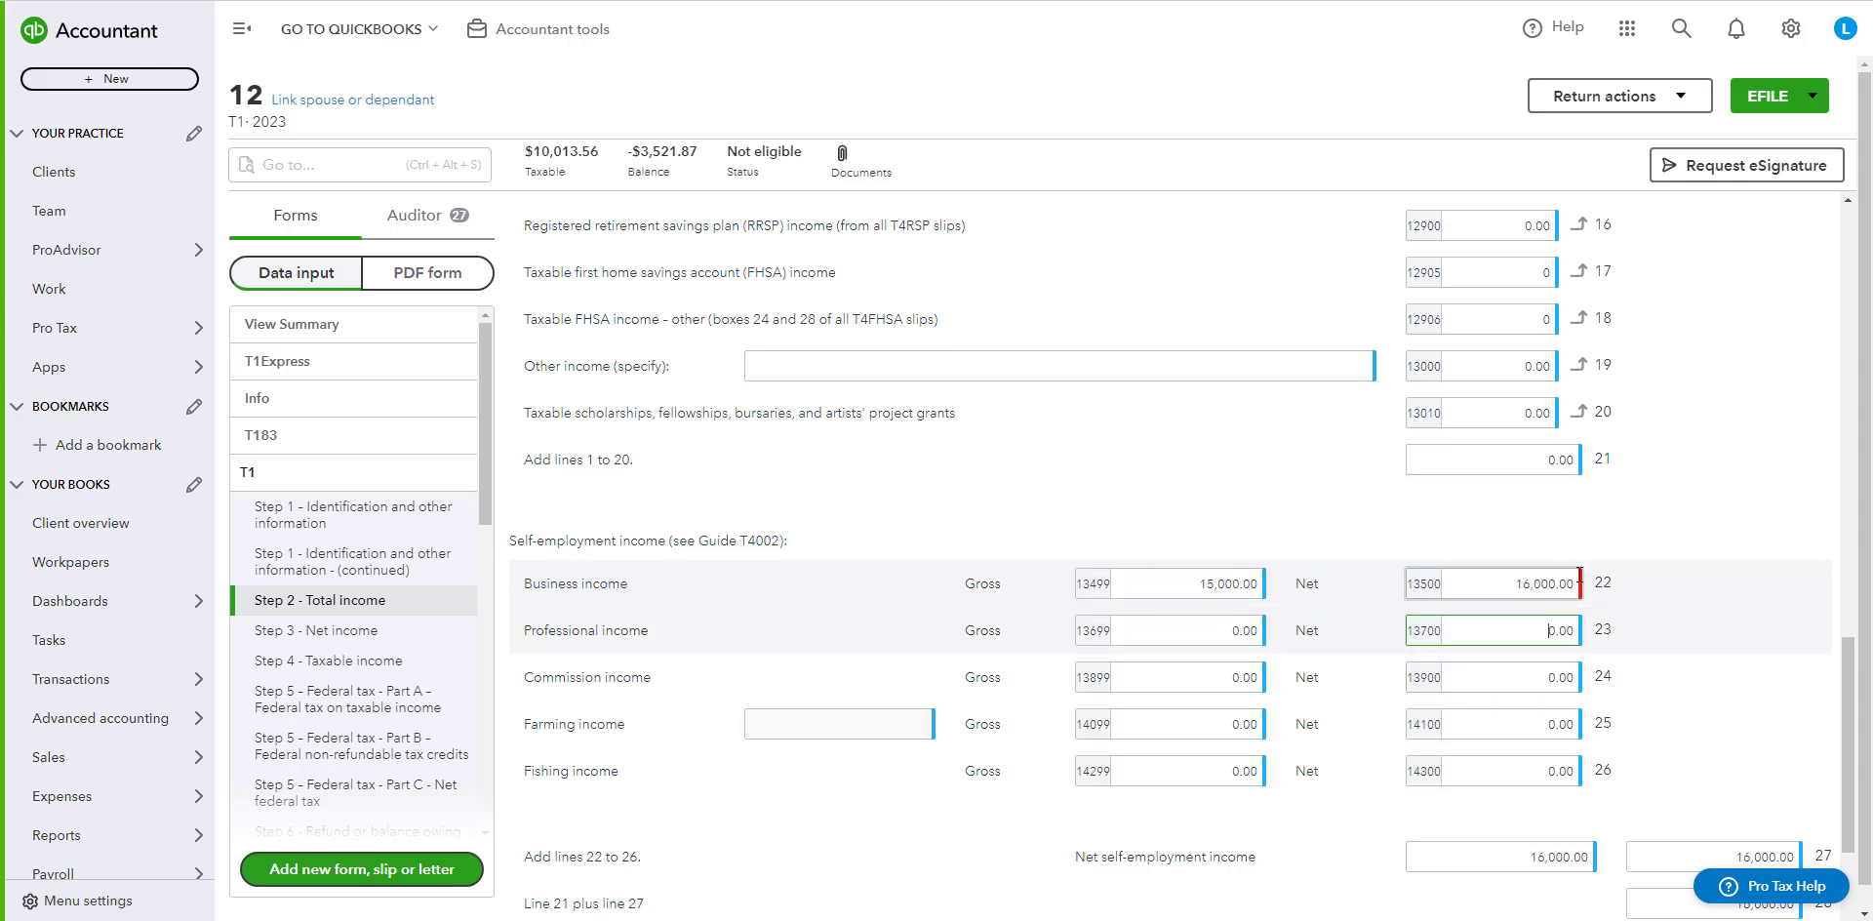
pyautogui.click(1673, 593)
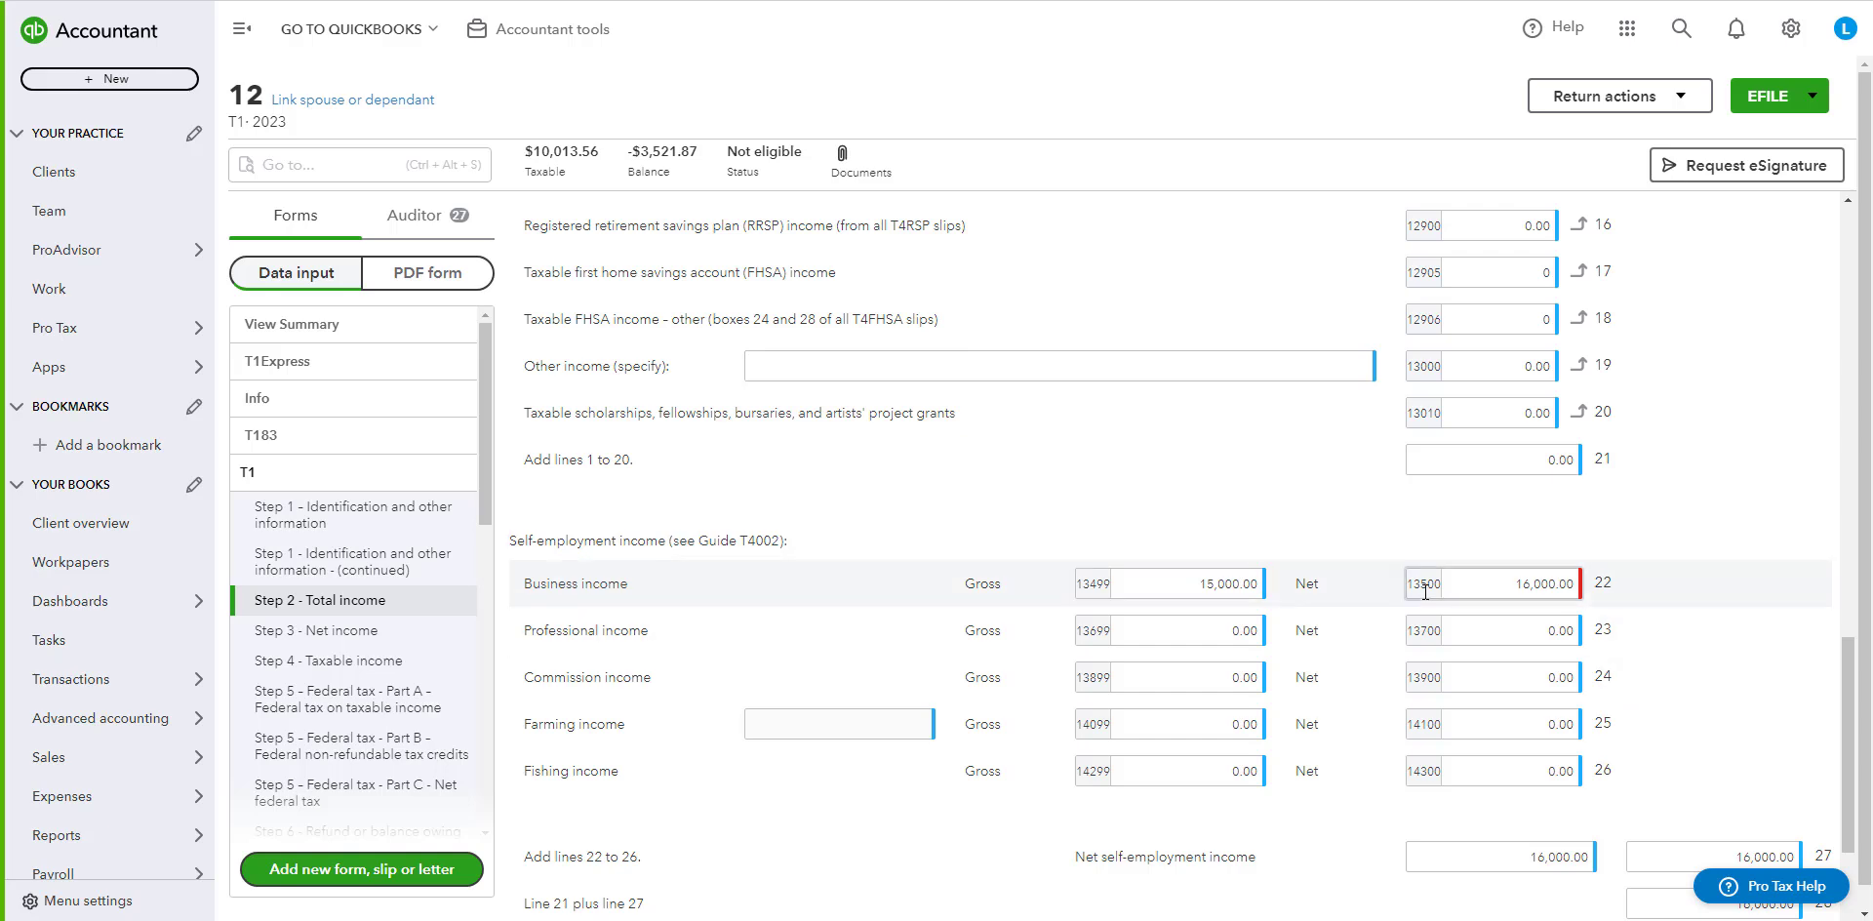
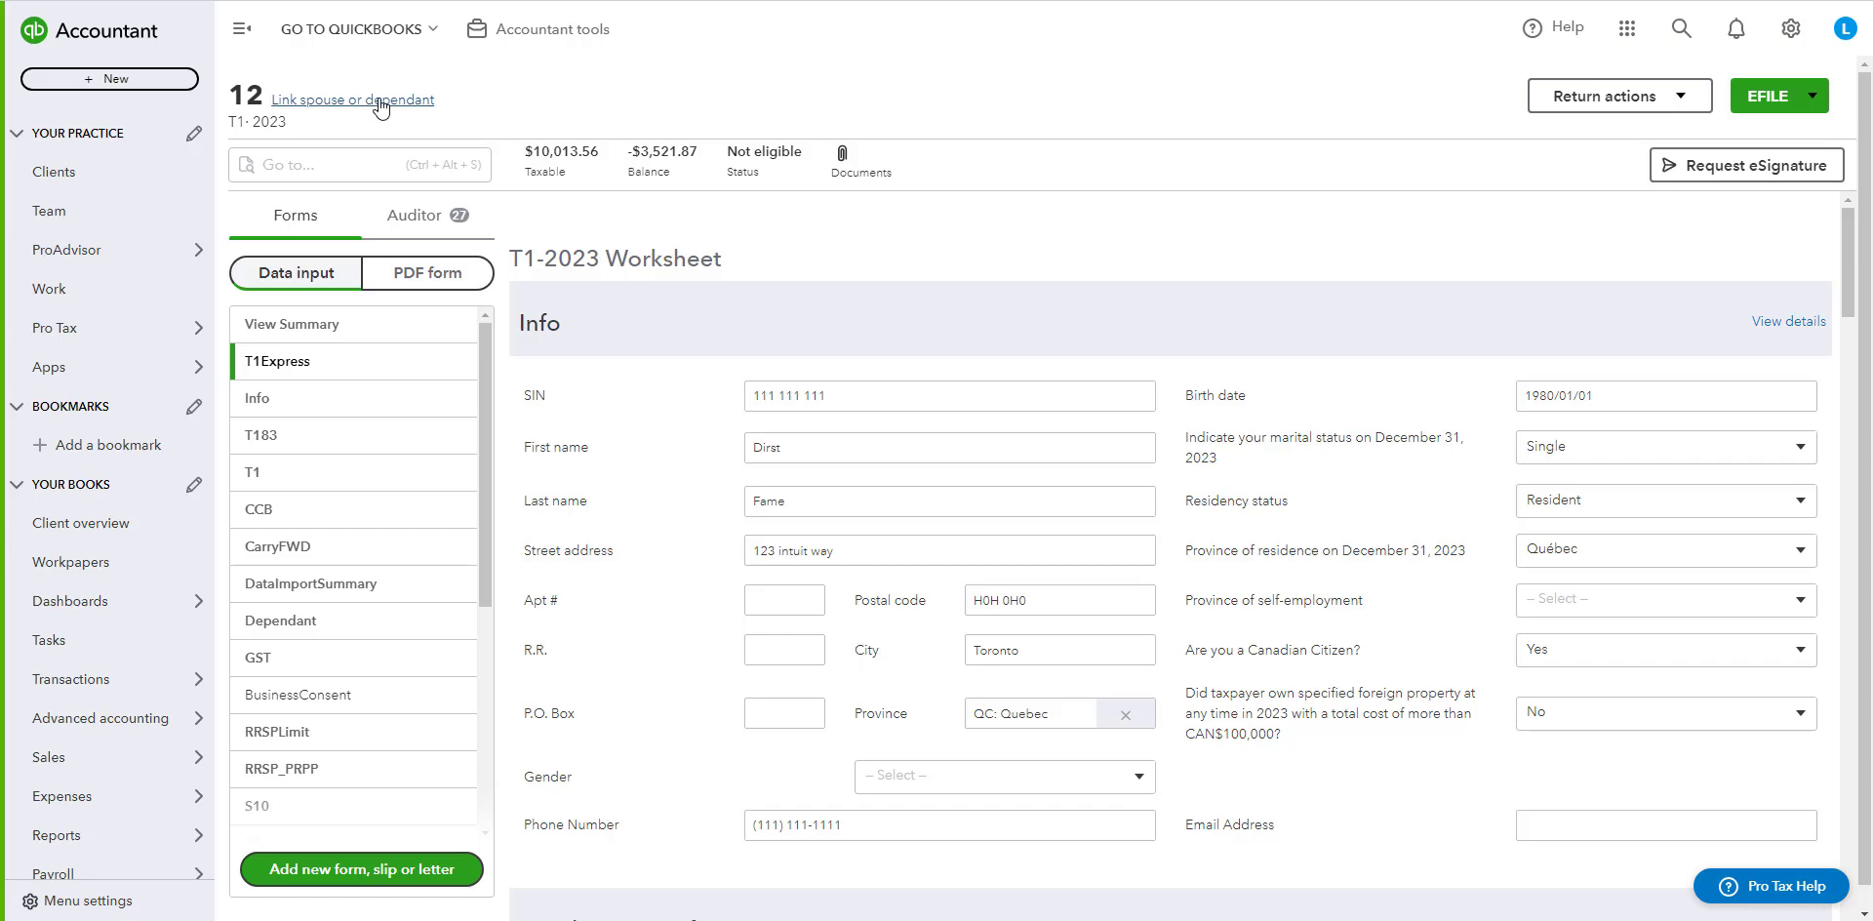
# Link another client's 2023 return to client 12's return as a dependant, and view the dependant's return before going back to client 12.
pyautogui.click(381, 102)
pyautogui.click(834, 392)
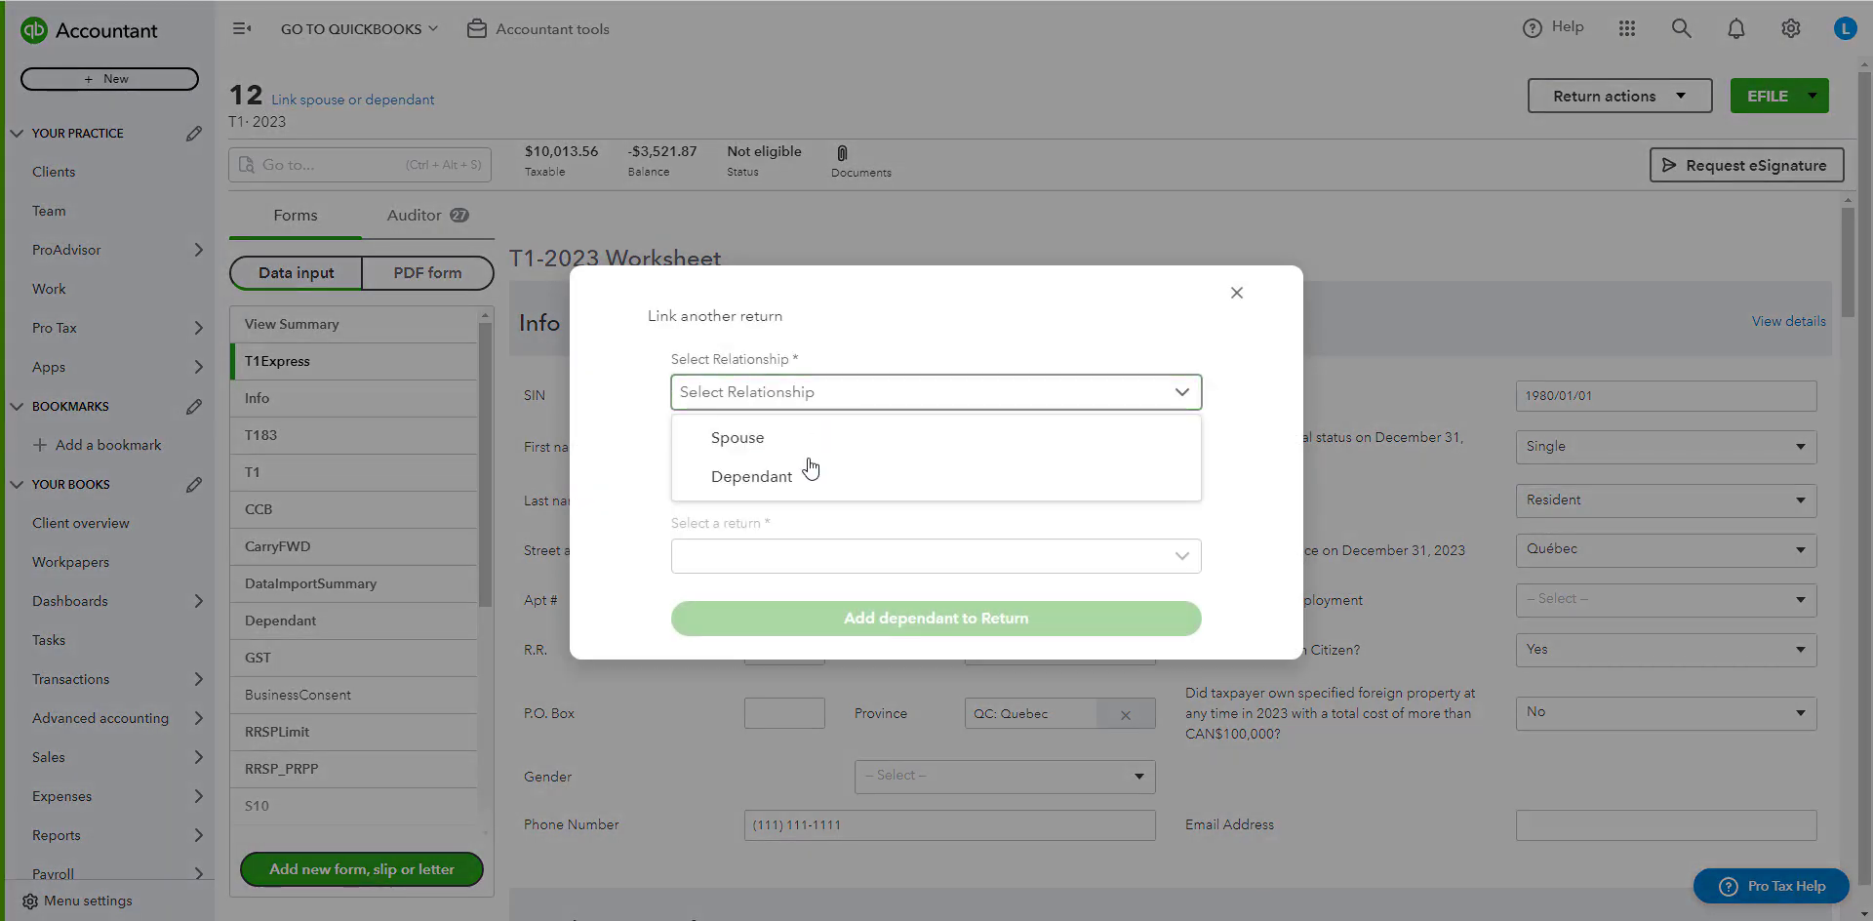
pyautogui.click(770, 483)
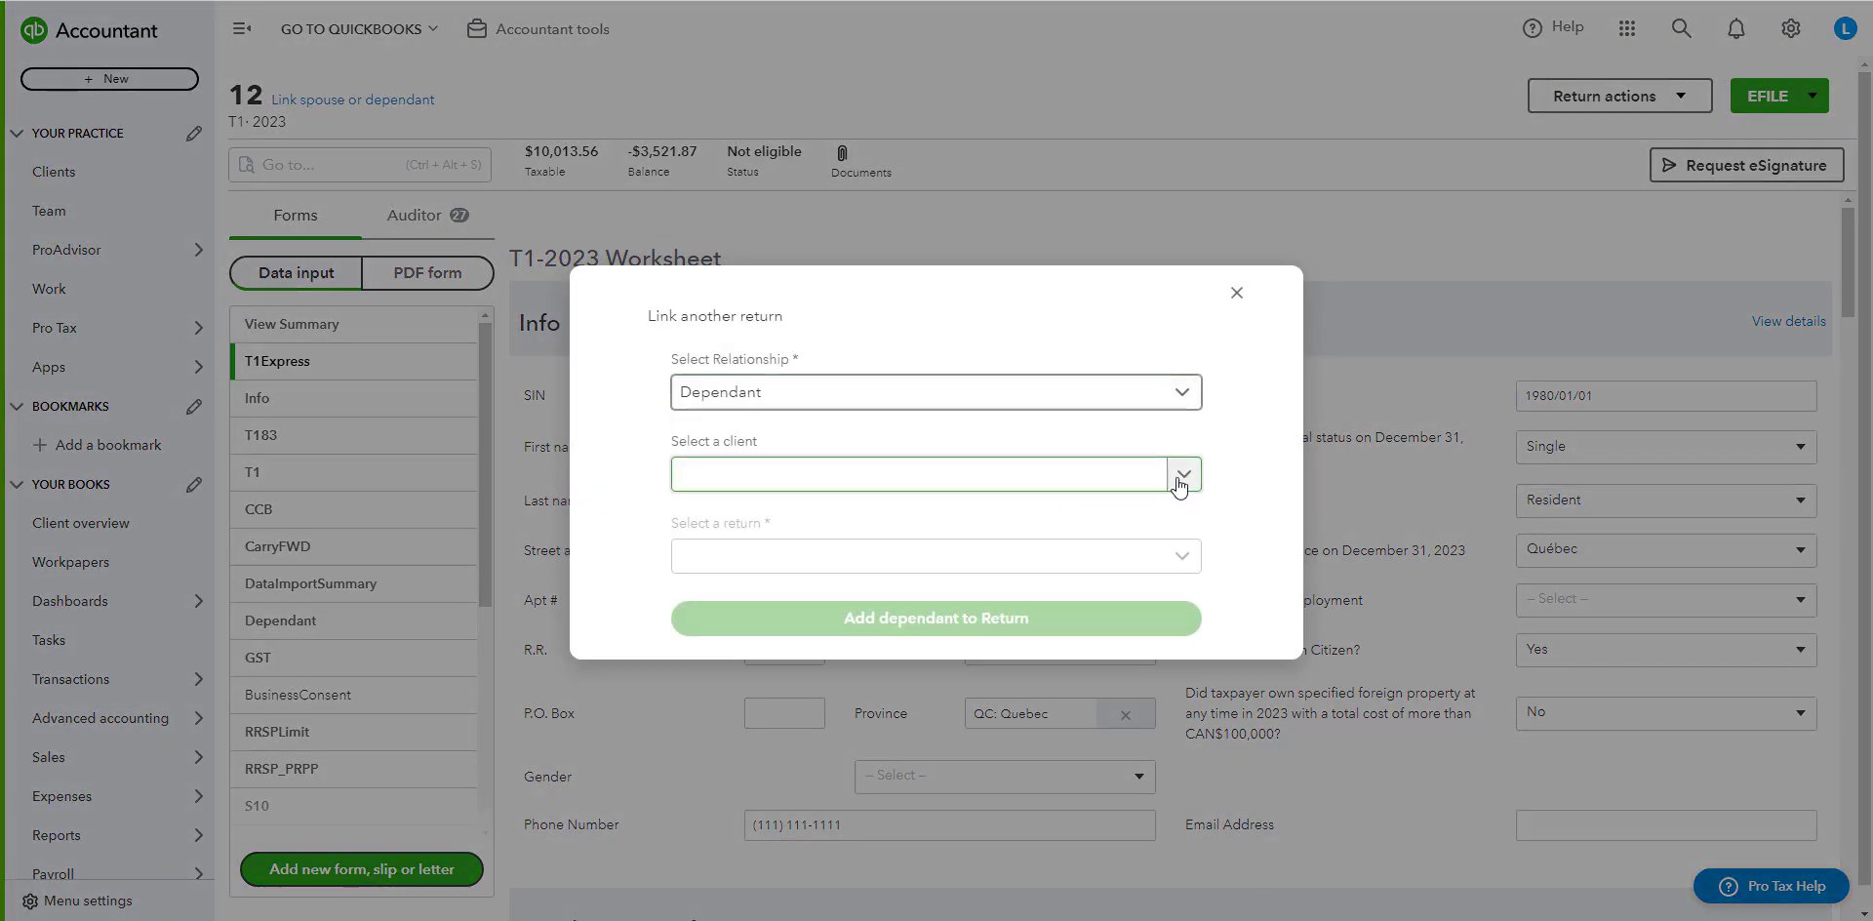
pyautogui.click(1181, 477)
pyautogui.scroll(-15, 961, 585)
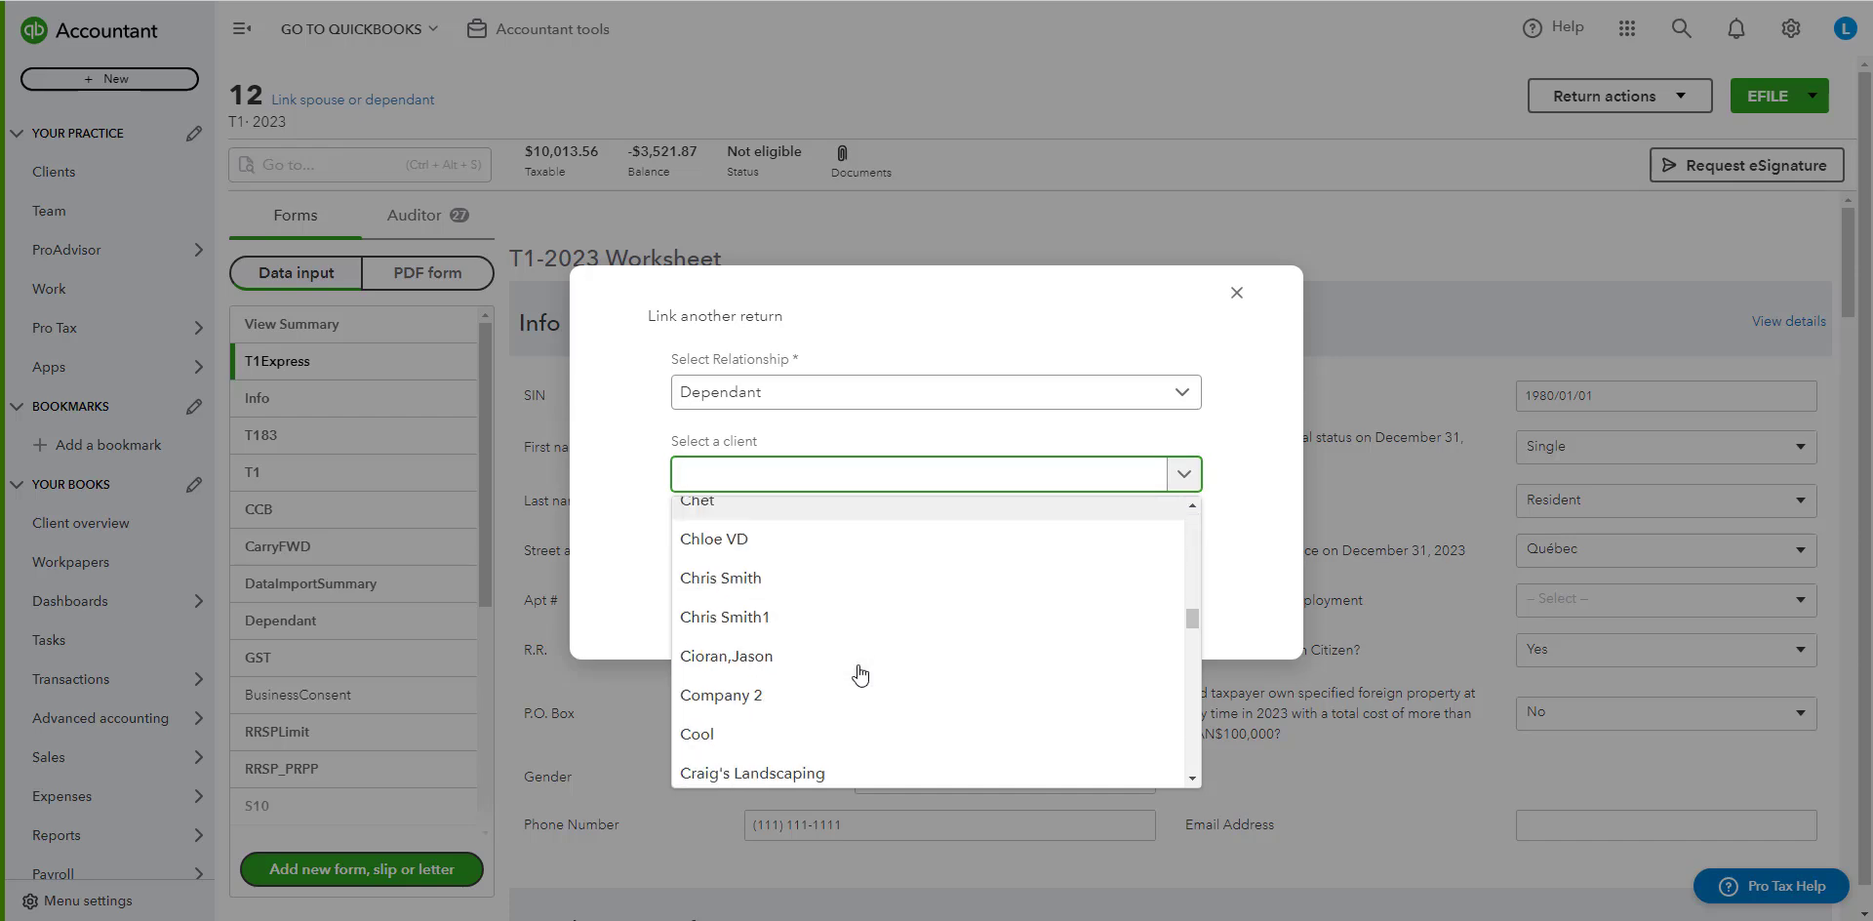
pyautogui.scroll(5, 859, 674)
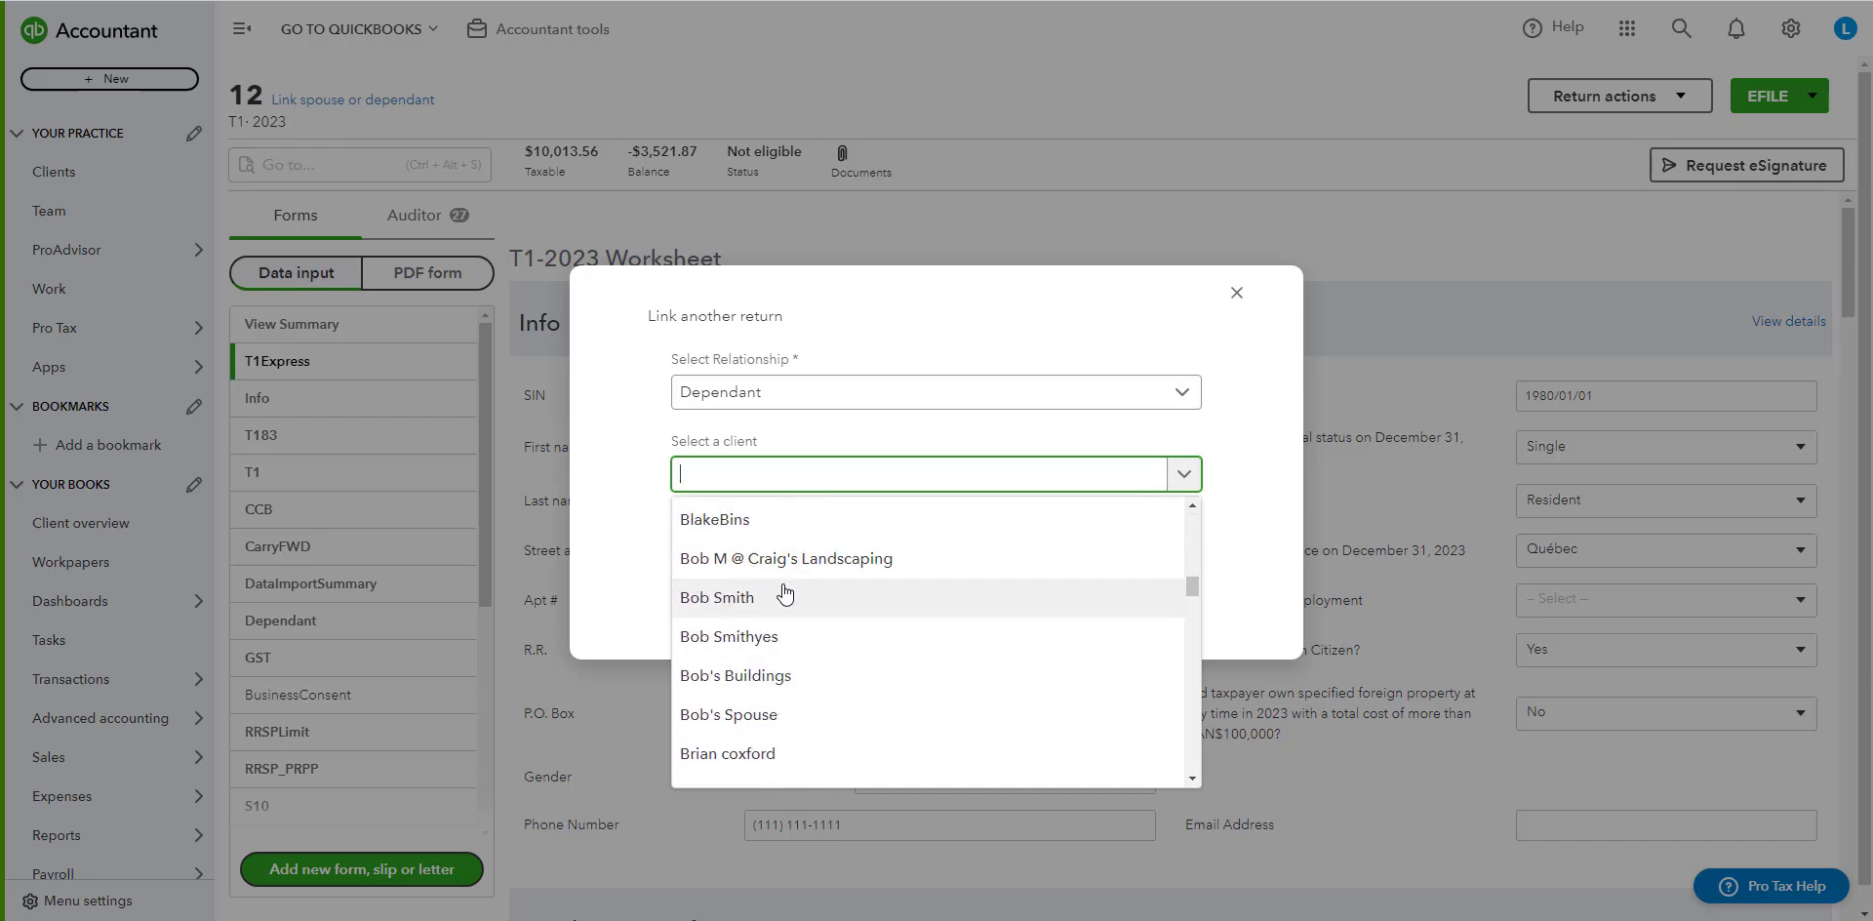
pyautogui.scroll(1, 785, 593)
pyautogui.click(774, 699)
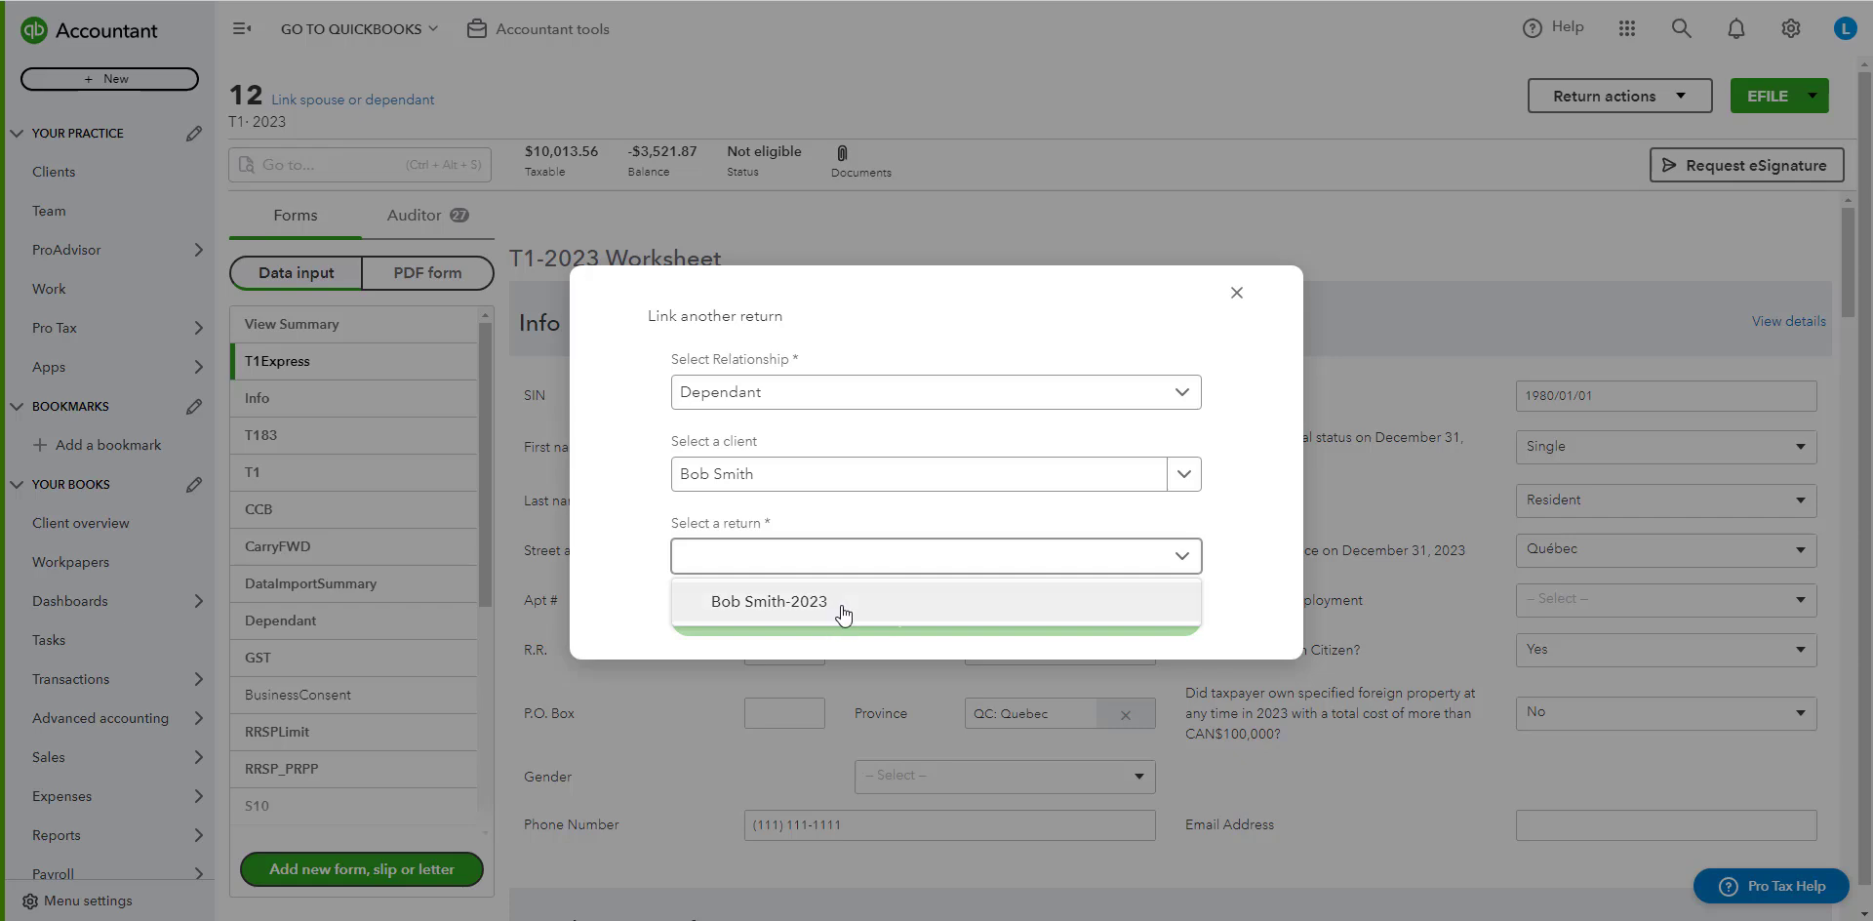
pyautogui.click(847, 611)
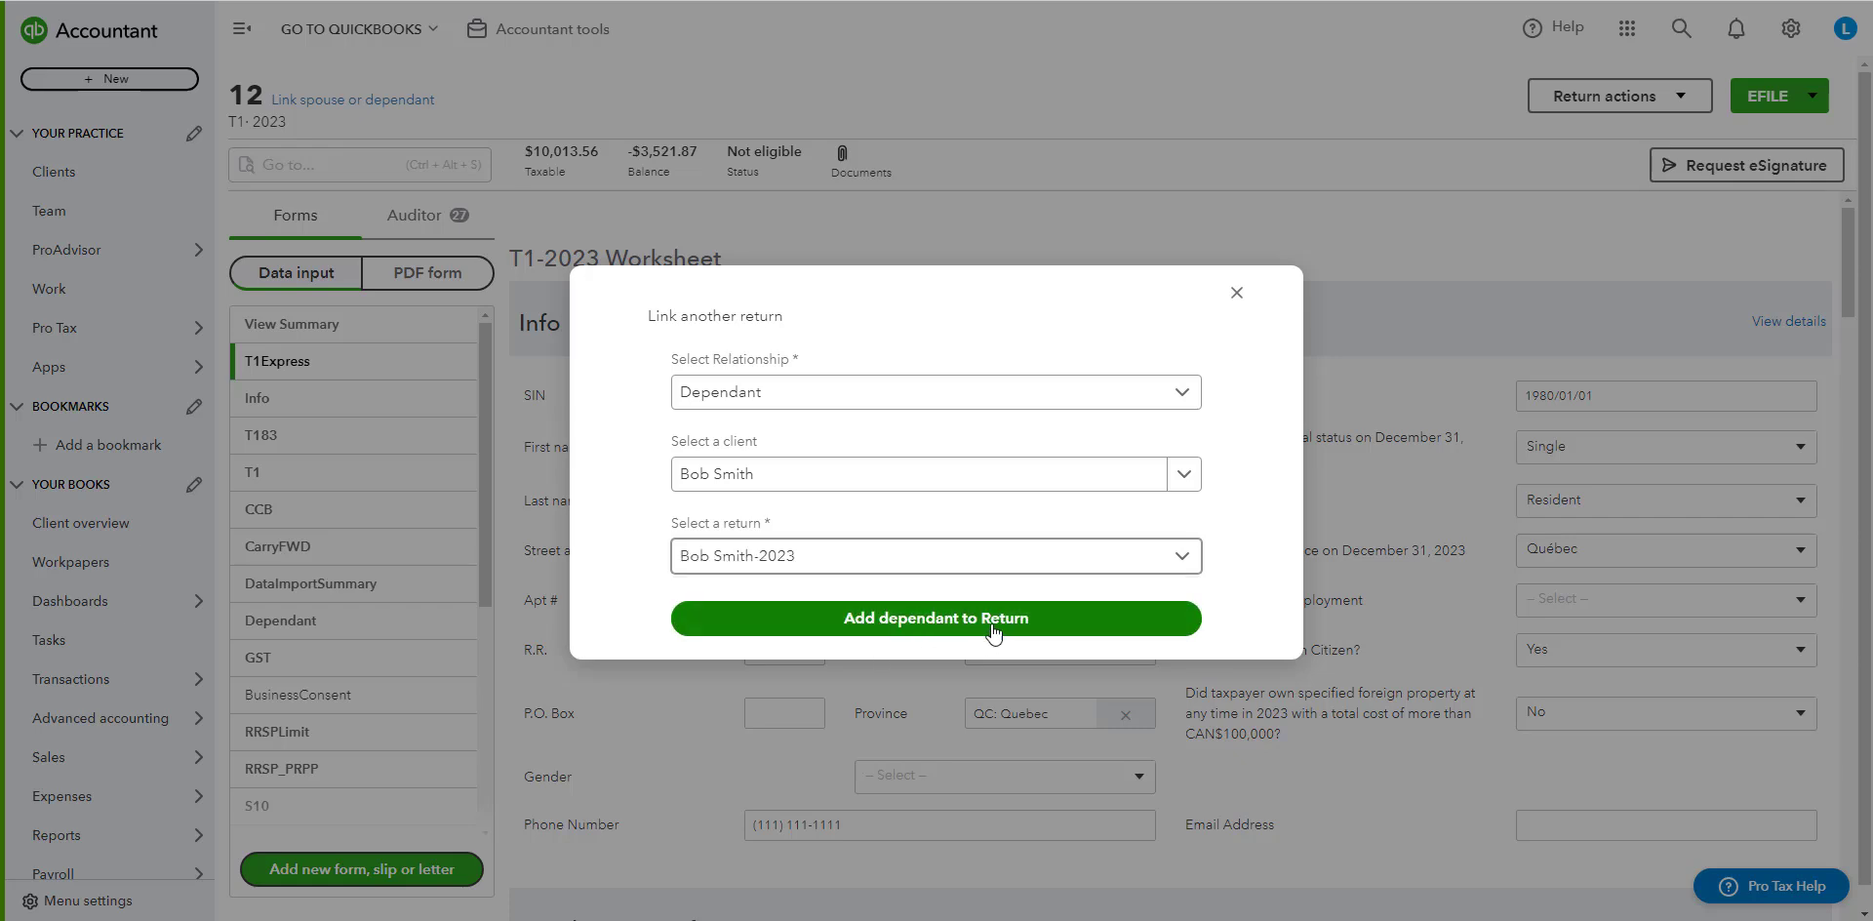
pyautogui.click(1037, 622)
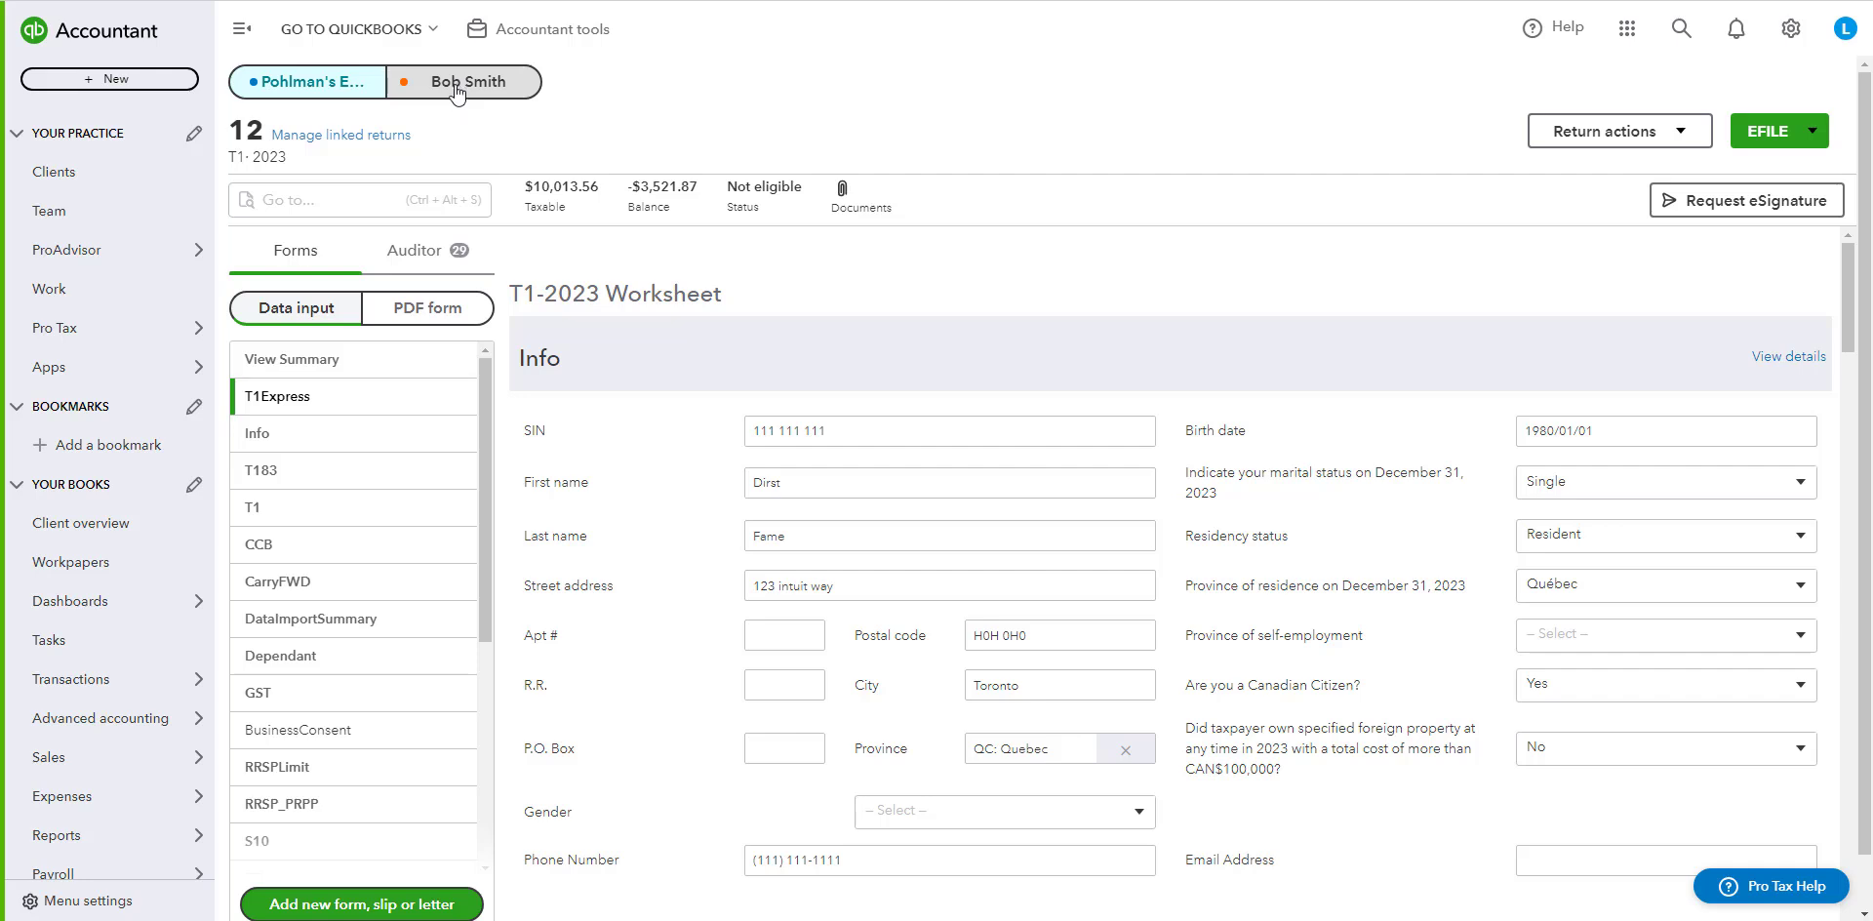
pyautogui.click(461, 85)
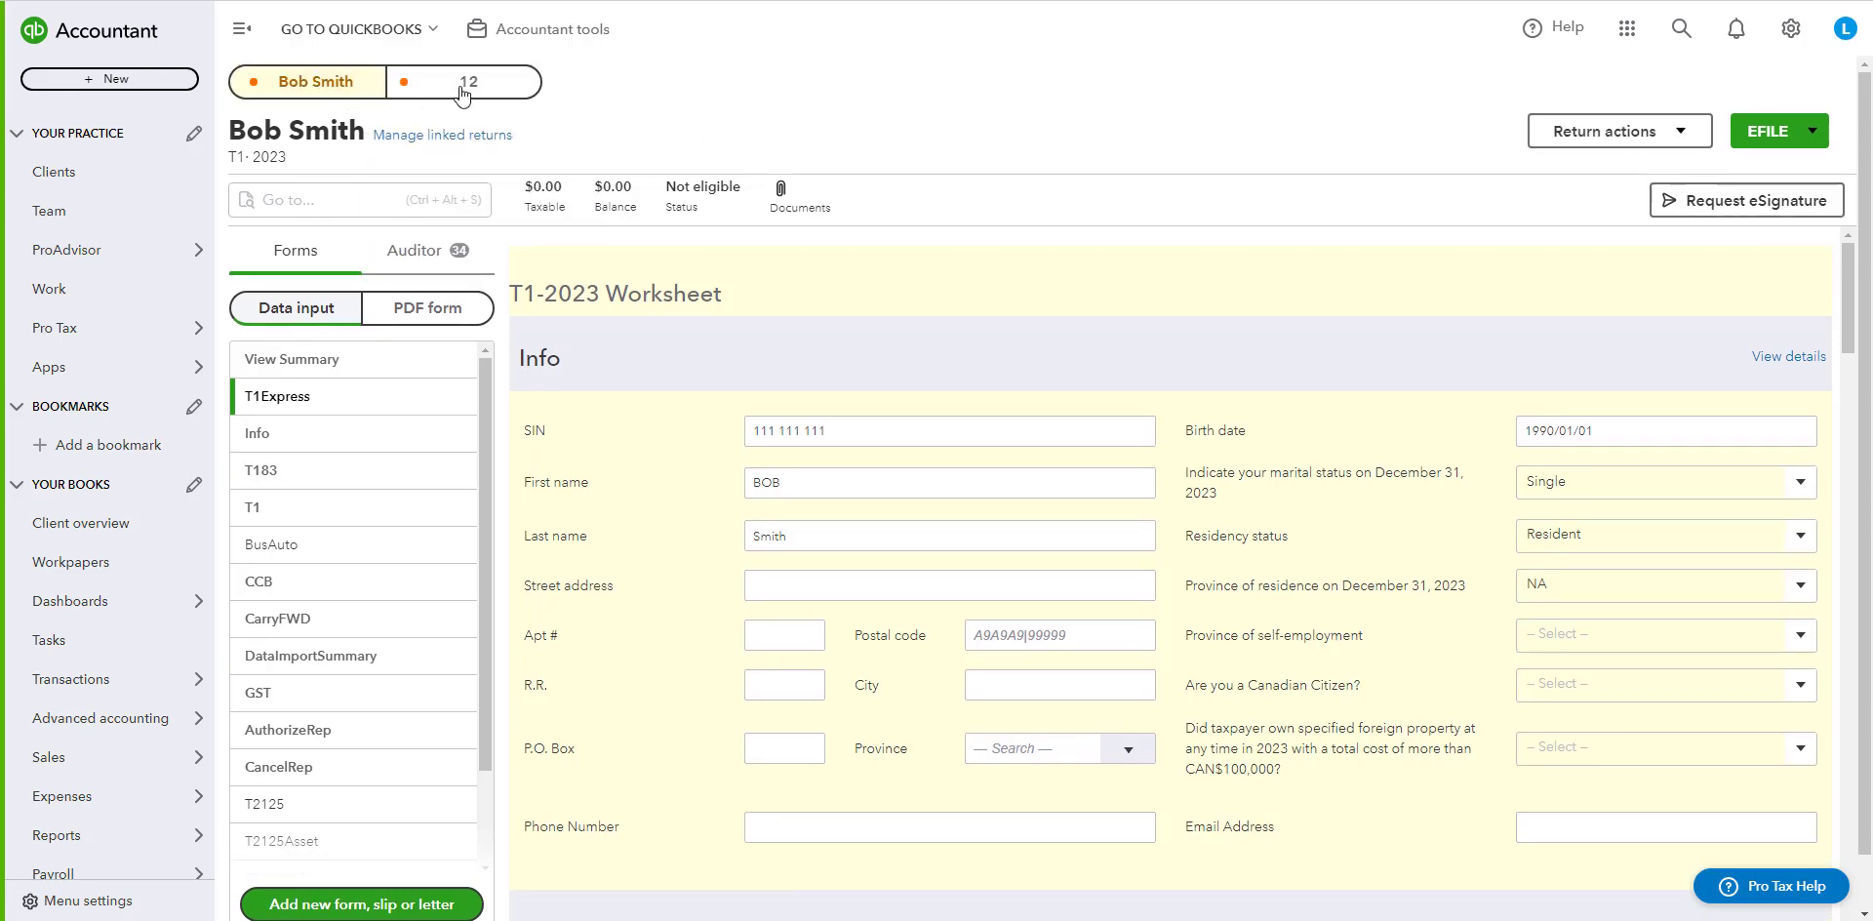
pyautogui.click(460, 89)
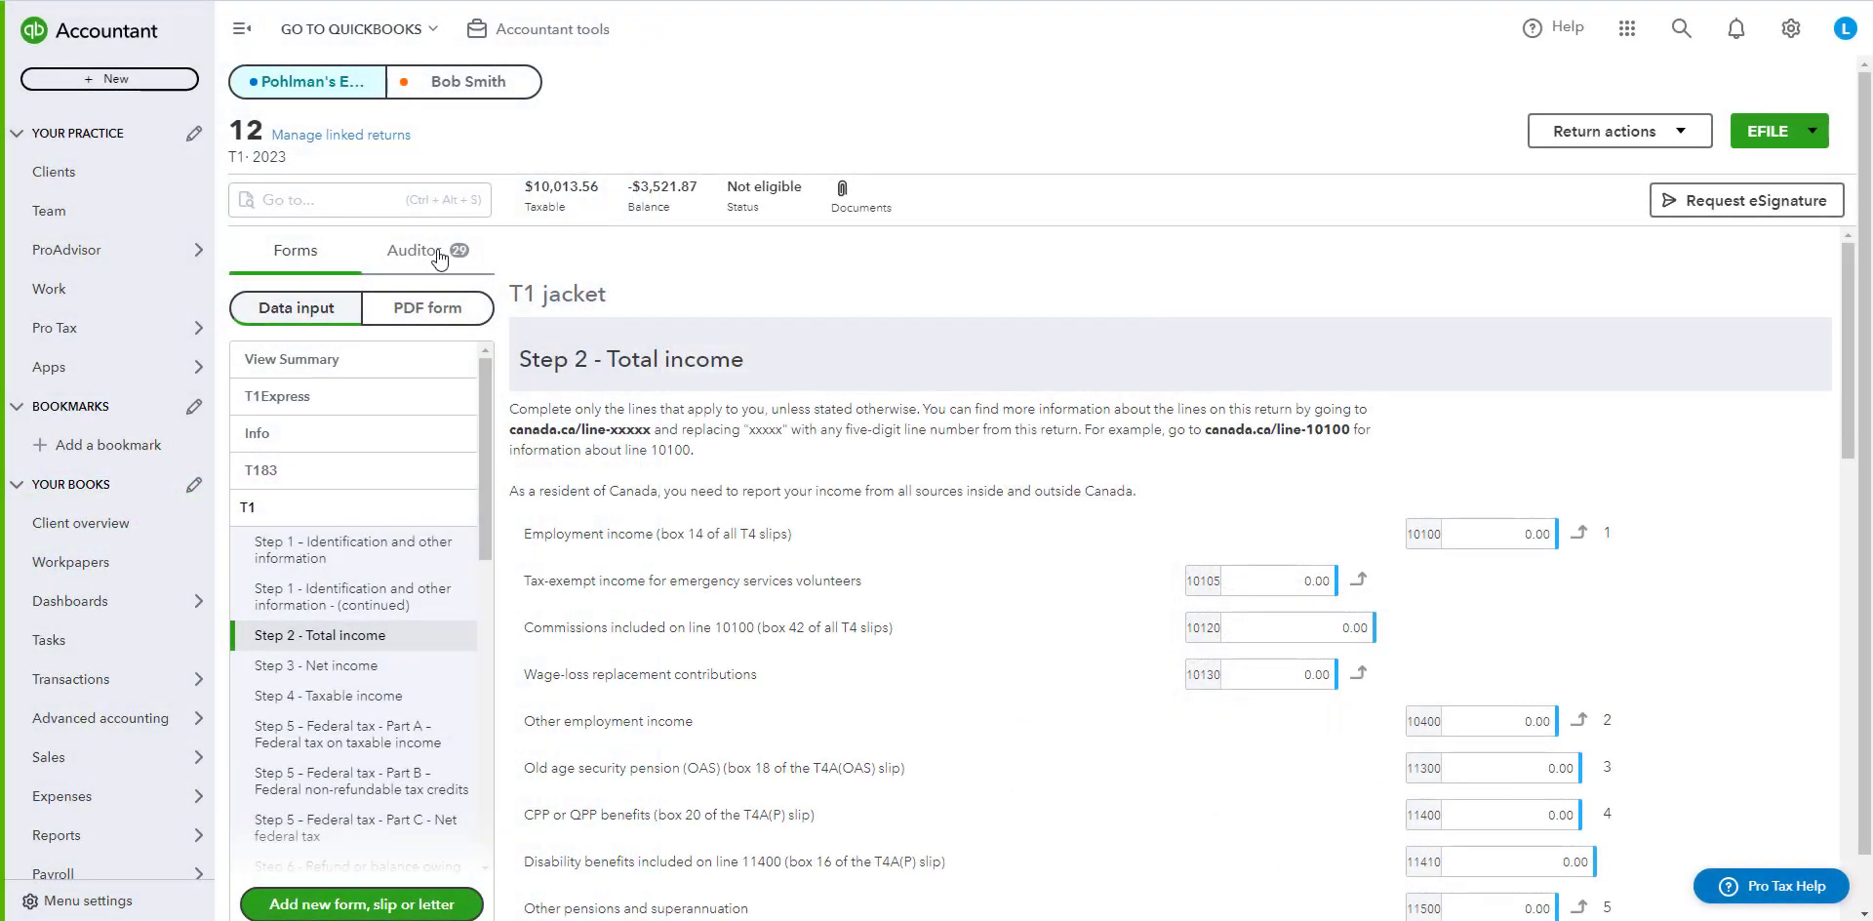
# Review the return's Auditor issues and inspect the Info form's contact method fields behind issue EFILE#89.
pyautogui.click(429, 252)
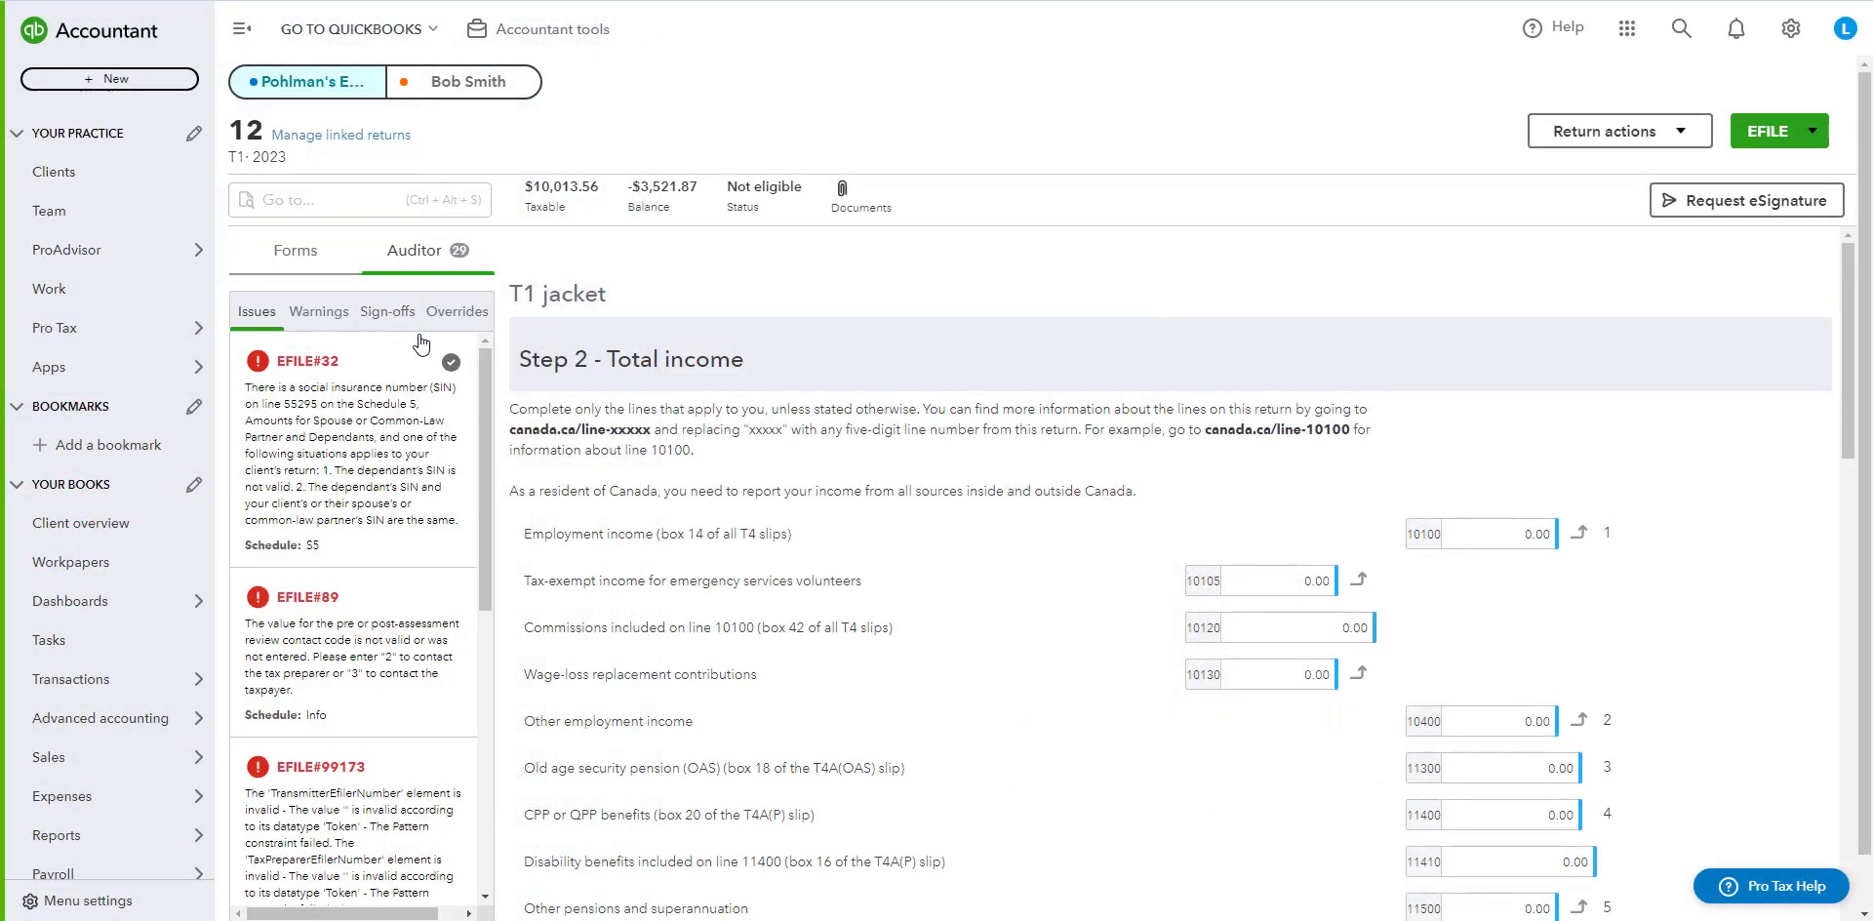
pyautogui.moveTo(486, 386); pyautogui.dragTo(463, 312)
pyautogui.moveTo(484, 408)
pyautogui.mouseDown()
pyautogui.moveTo(486, 472)
pyautogui.moveTo(492, 388)
pyautogui.mouseUp()
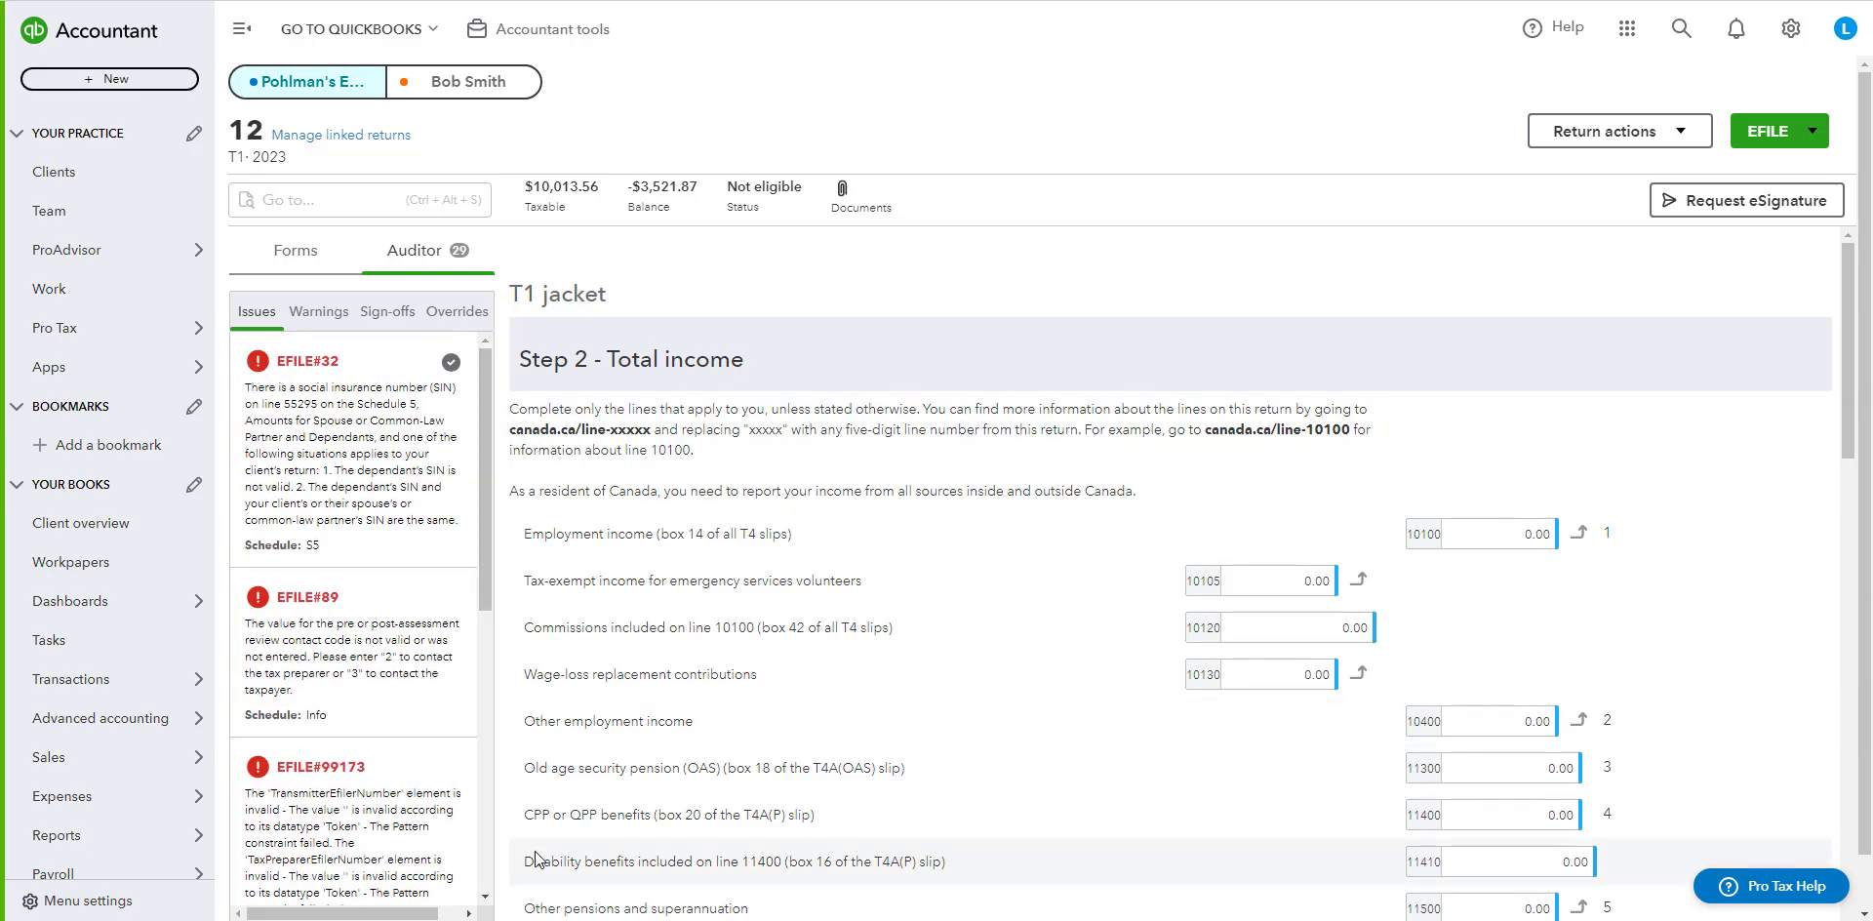
pyautogui.click(360, 661)
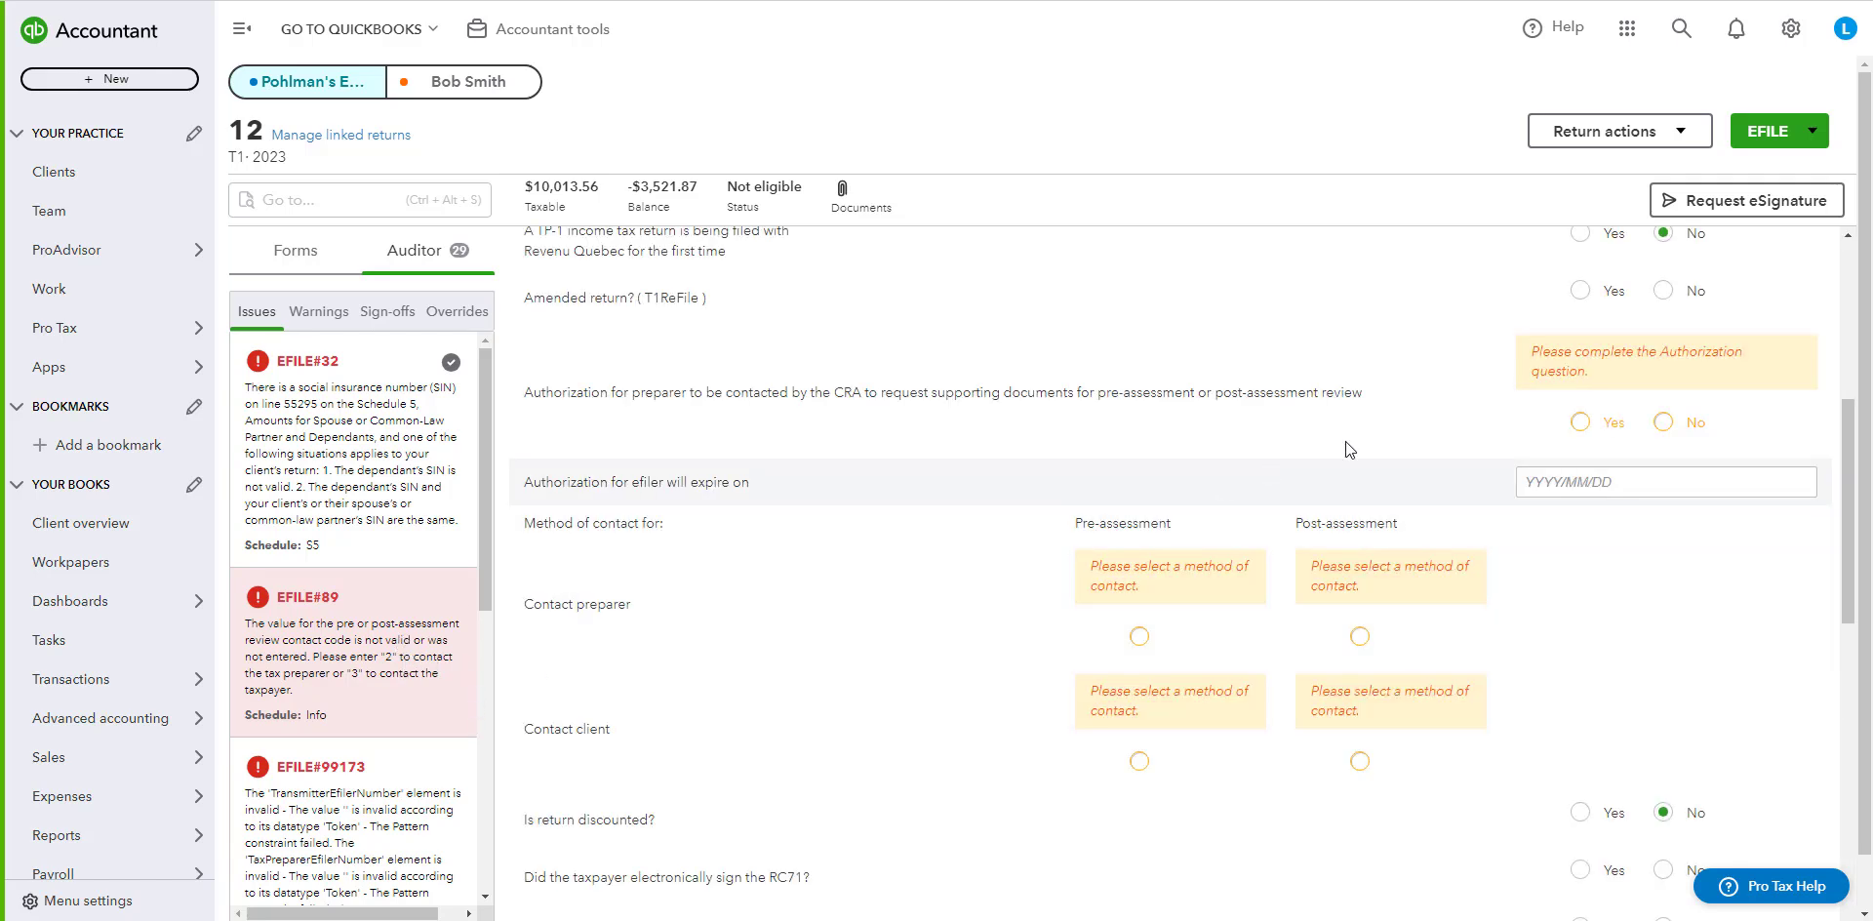
pyautogui.scroll(-3, 883, 619)
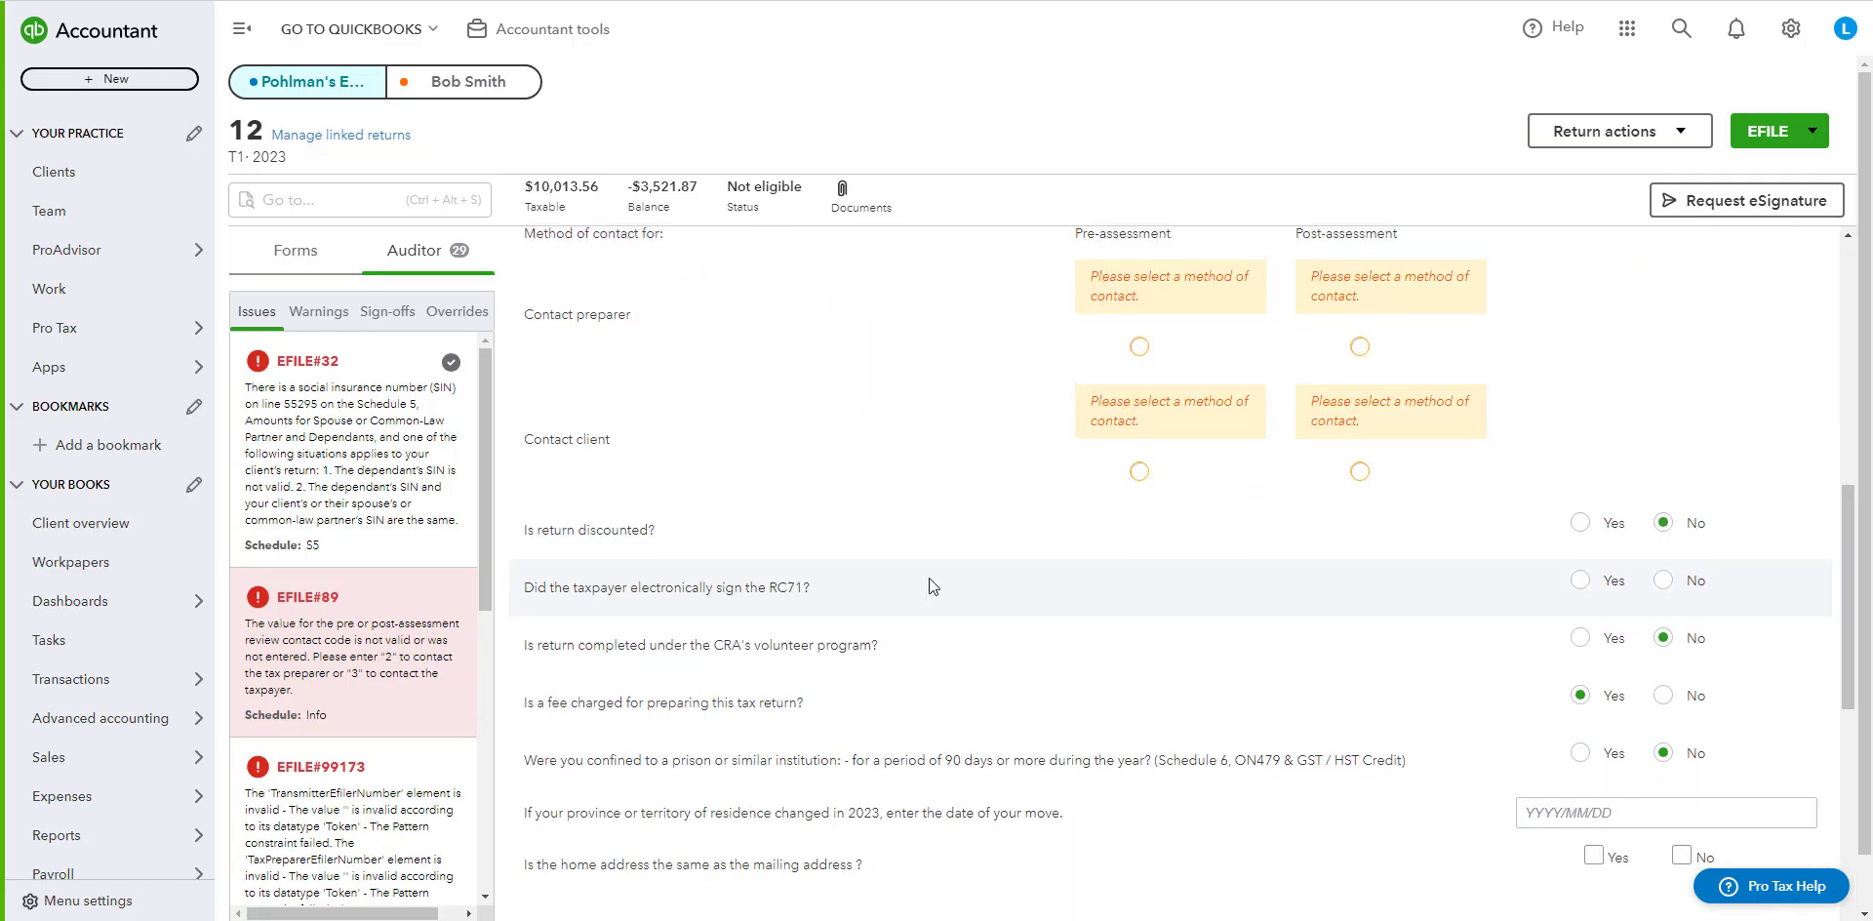
pyautogui.scroll(2, 929, 577)
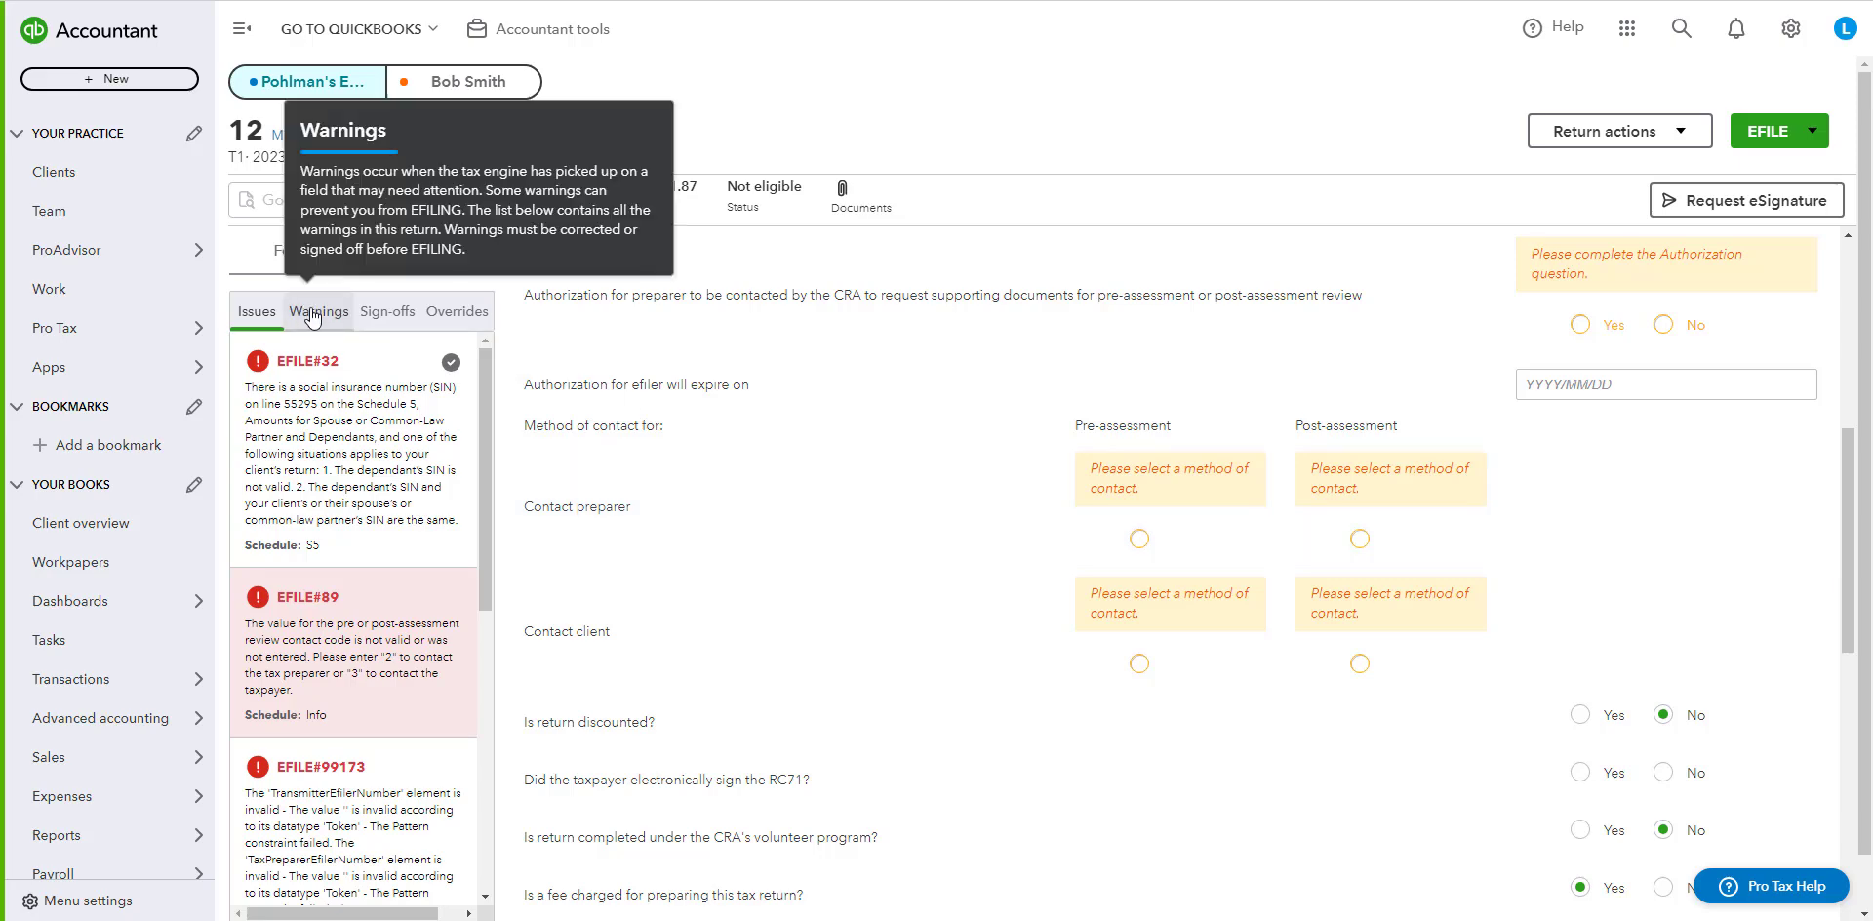
# Sign off the Auditor warning about the taxpayer's invalid Social Insurance Number and view the list of sign-offs.
pyautogui.click(318, 312)
pyautogui.moveTo(478, 370)
pyautogui.mouseDown()
pyautogui.moveTo(477, 435)
pyautogui.moveTo(490, 371)
pyautogui.mouseUp()
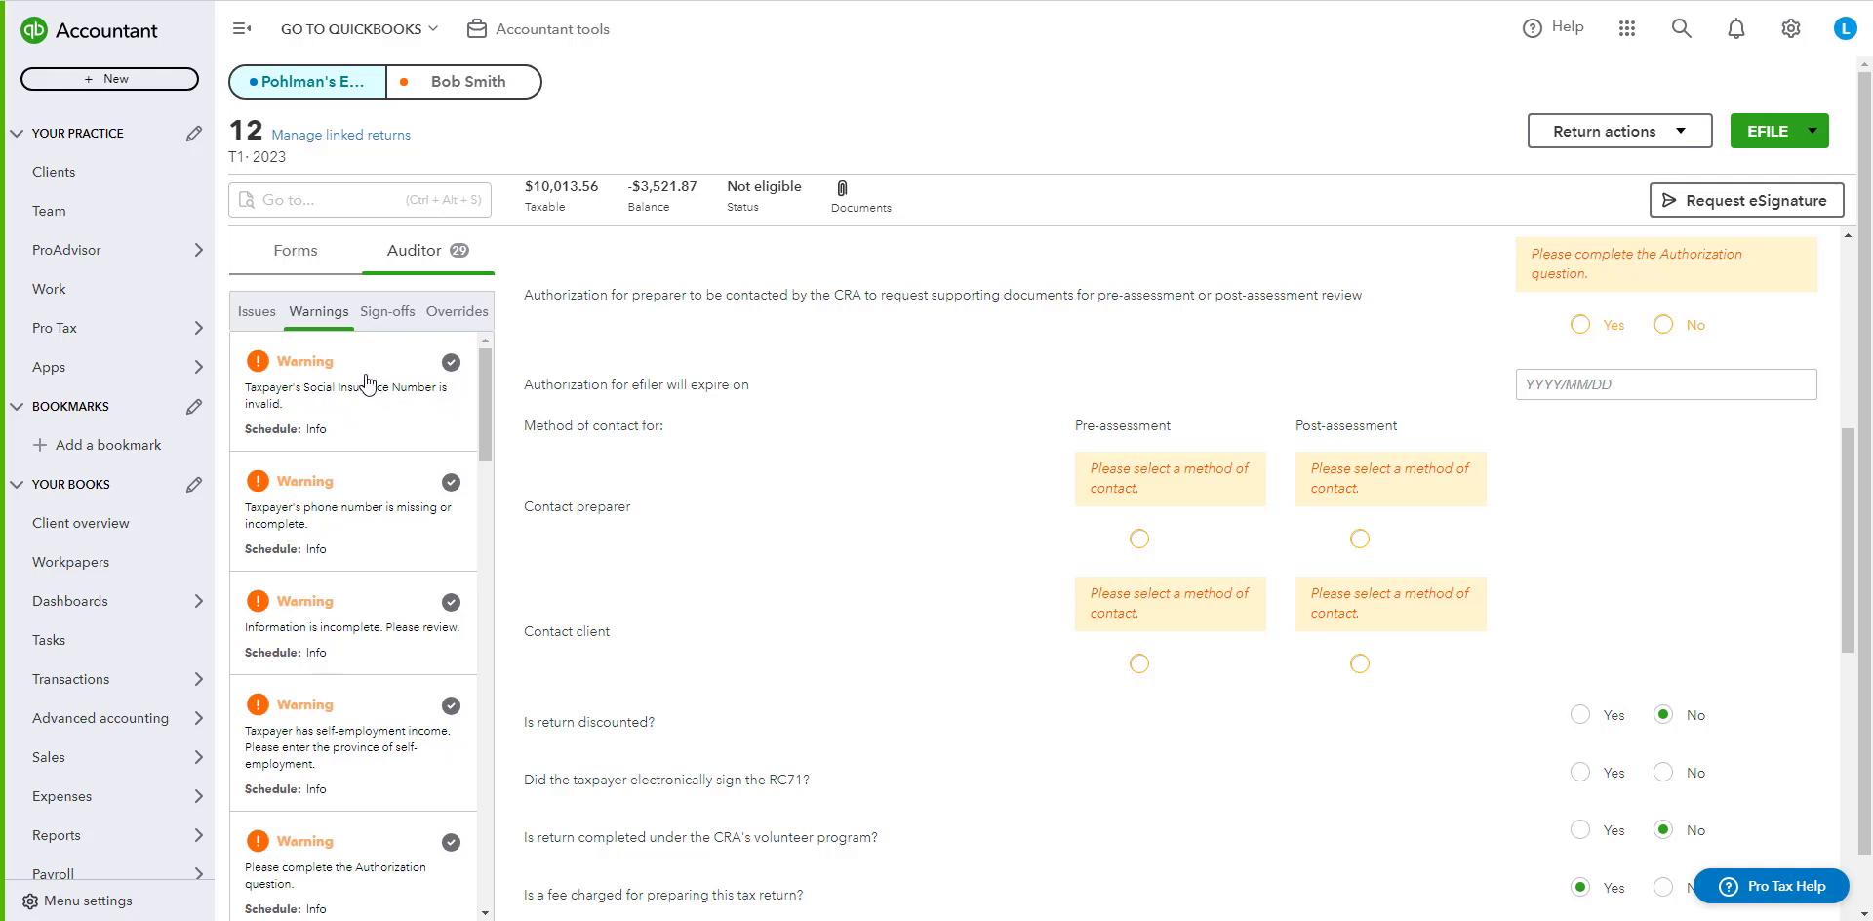
pyautogui.click(376, 408)
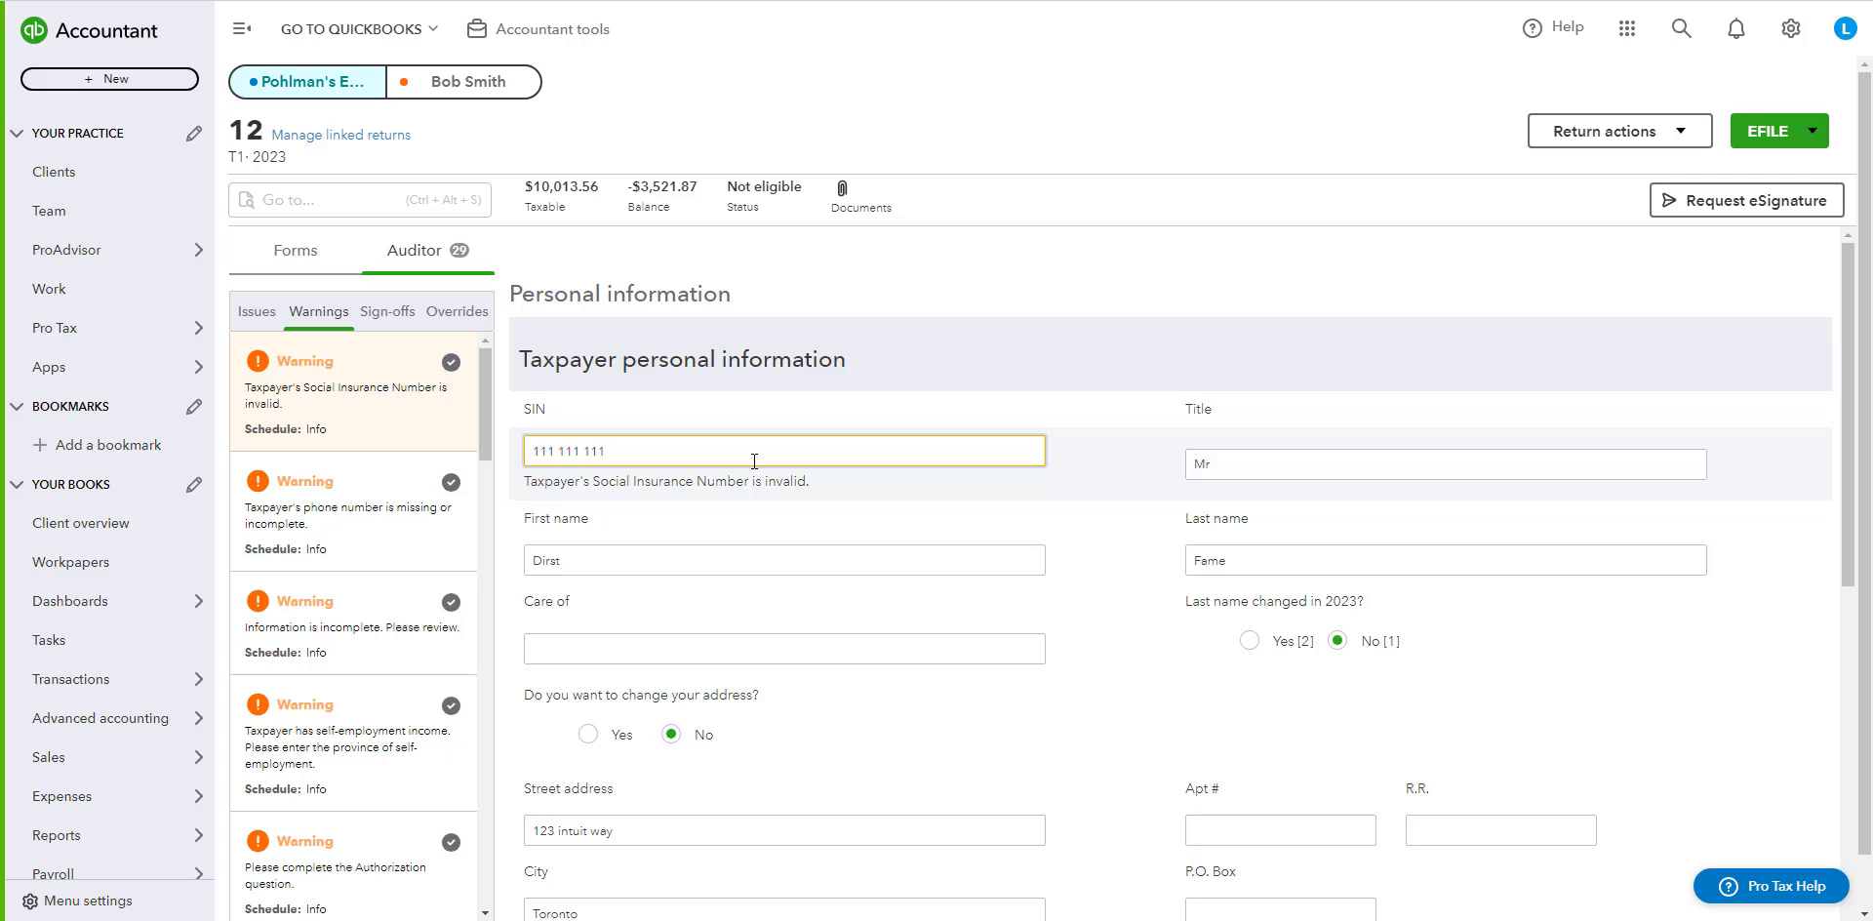
pyautogui.click(452, 366)
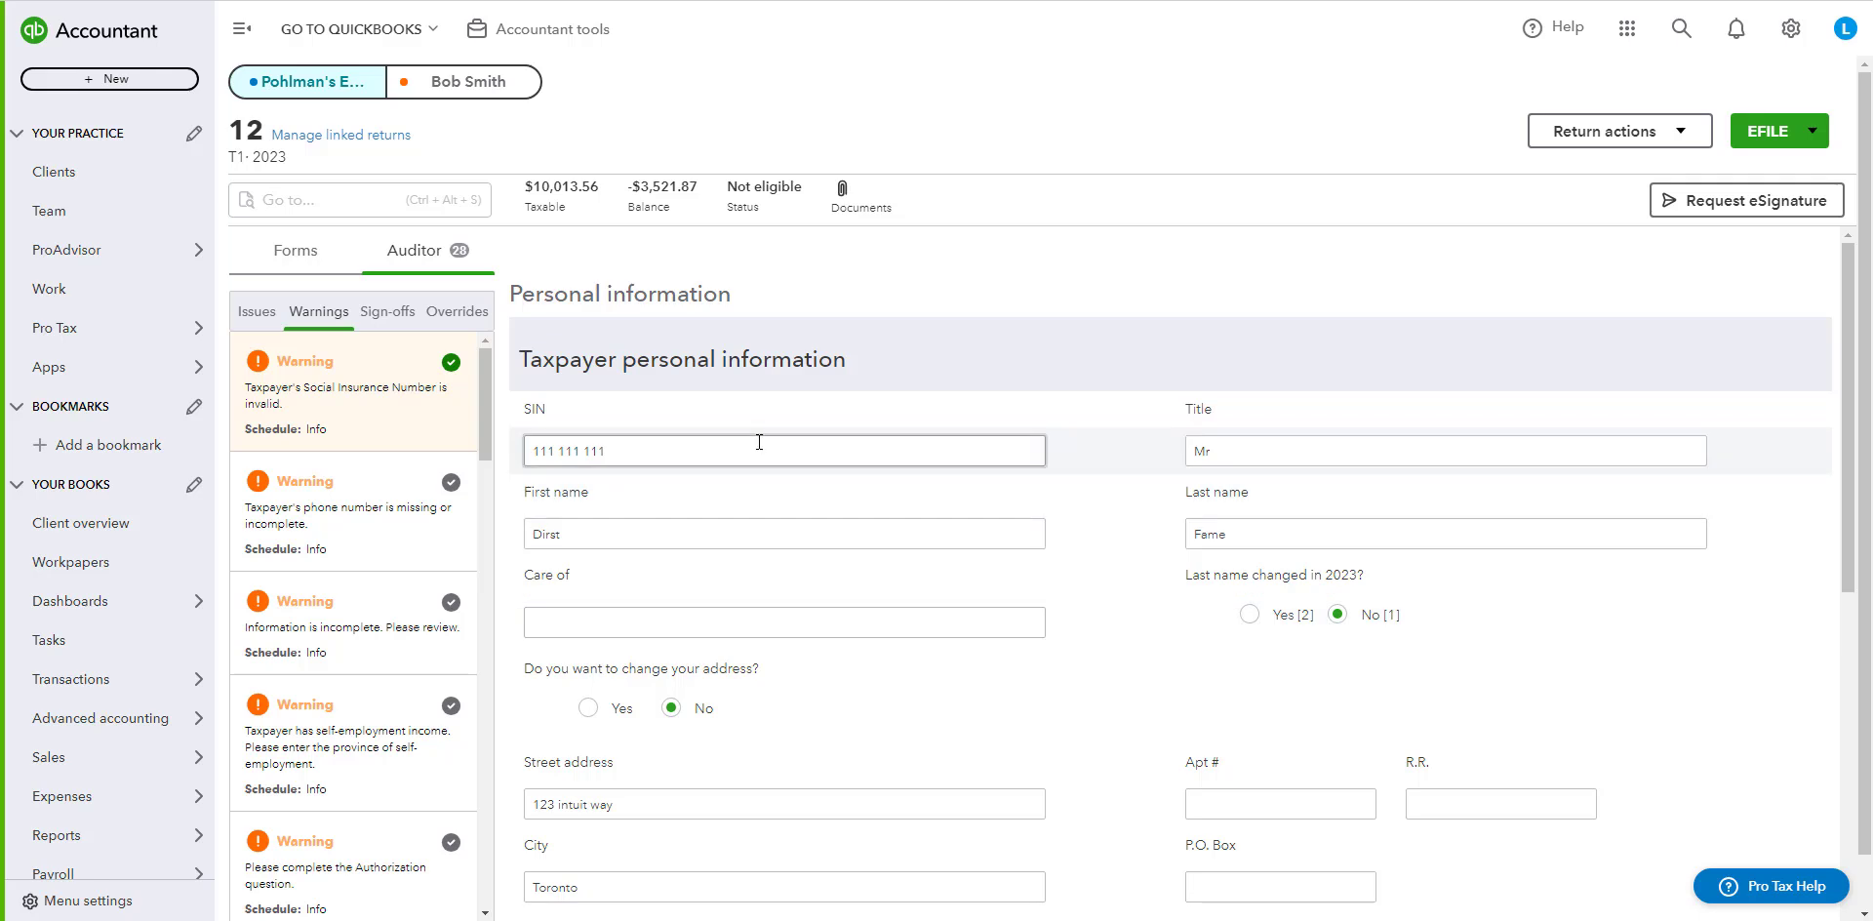
pyautogui.click(386, 314)
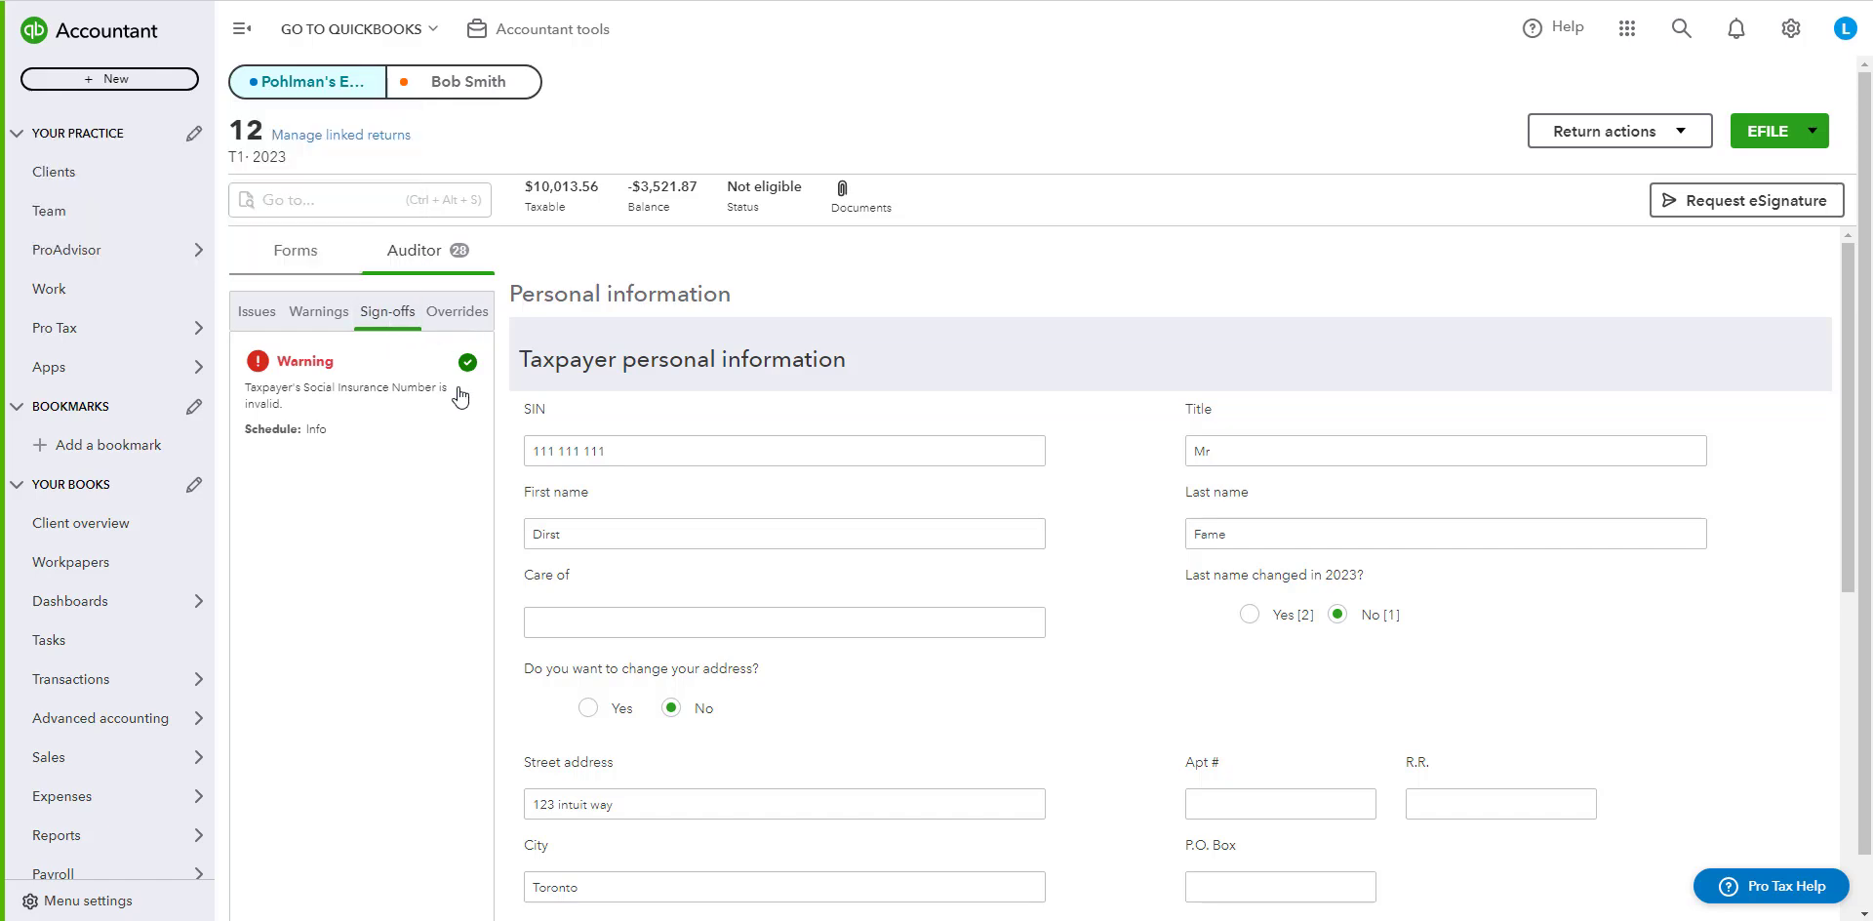
# Locate the line 13500 net business income override through the Auditor and remove that override.
pyautogui.click(491, 322)
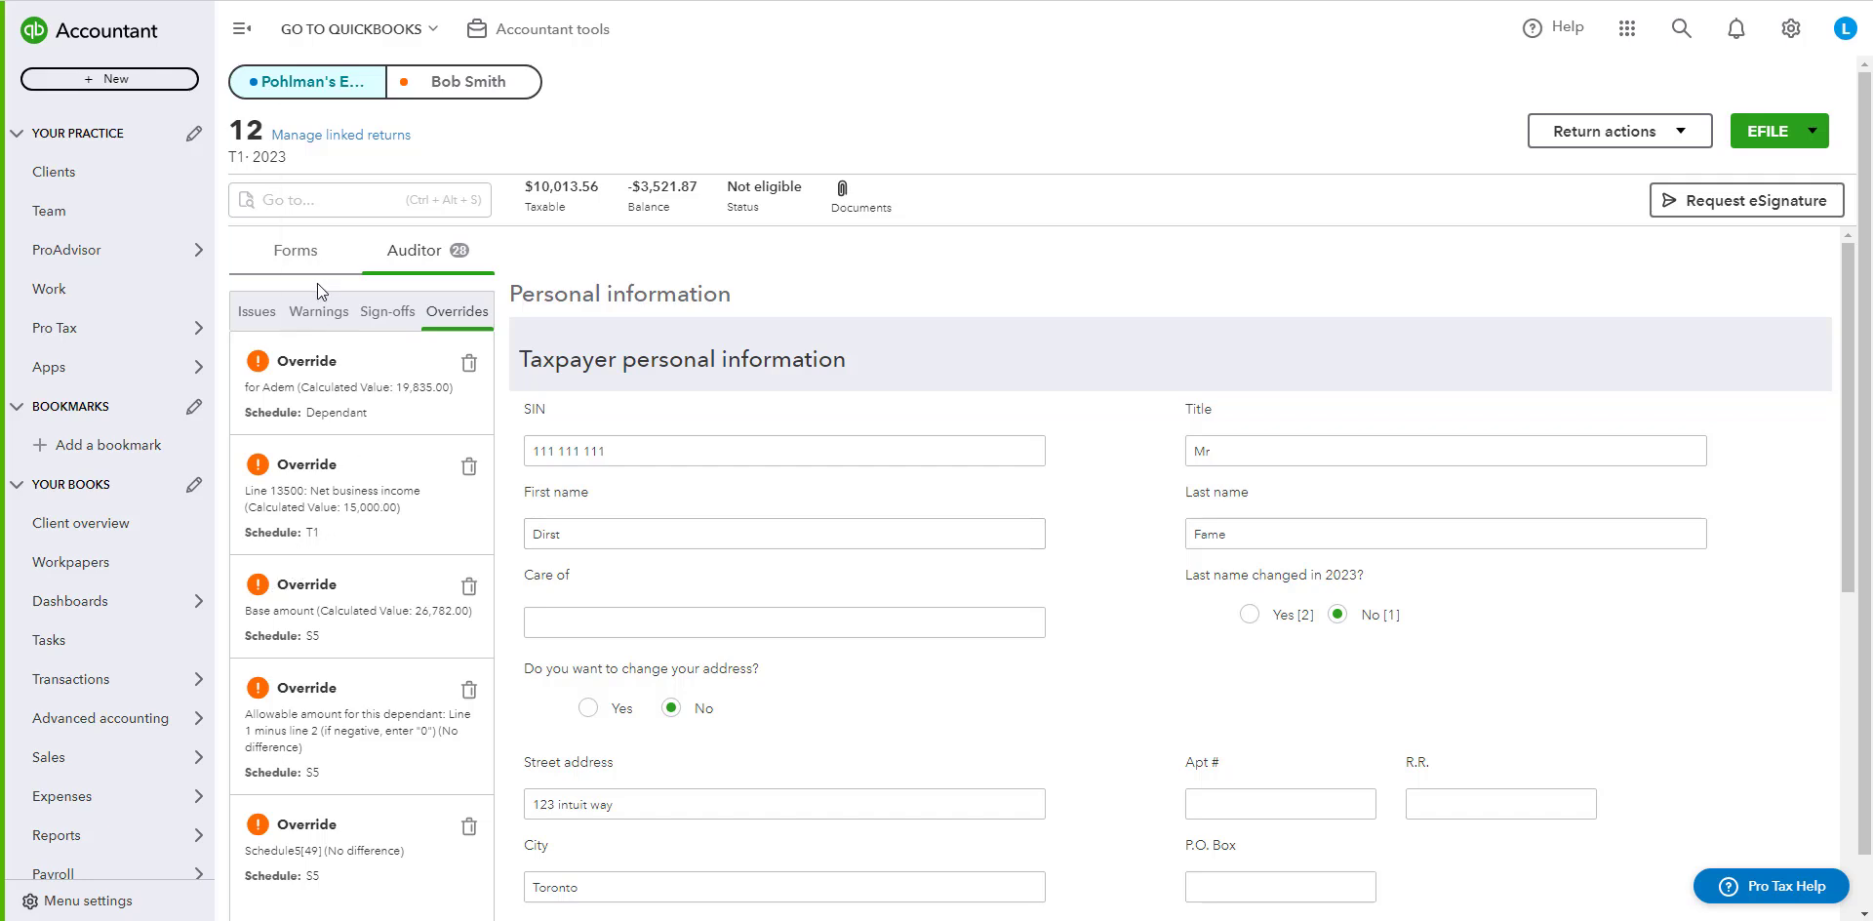
pyautogui.click(404, 507)
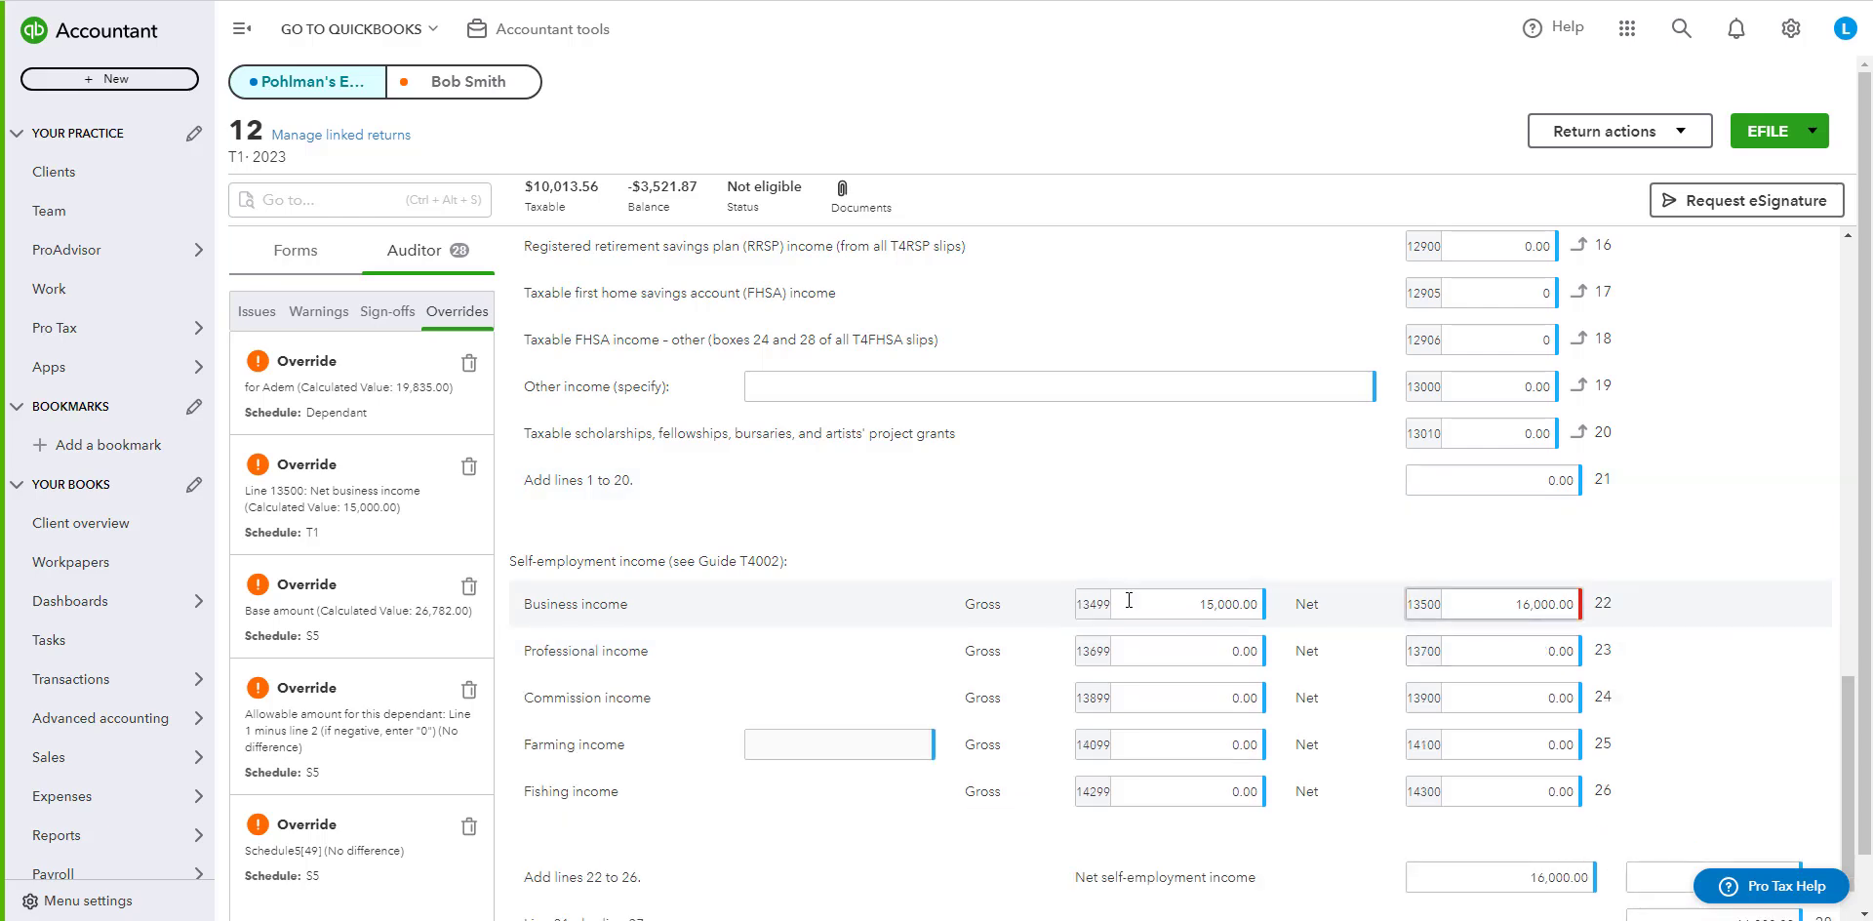
pyautogui.click(406, 524)
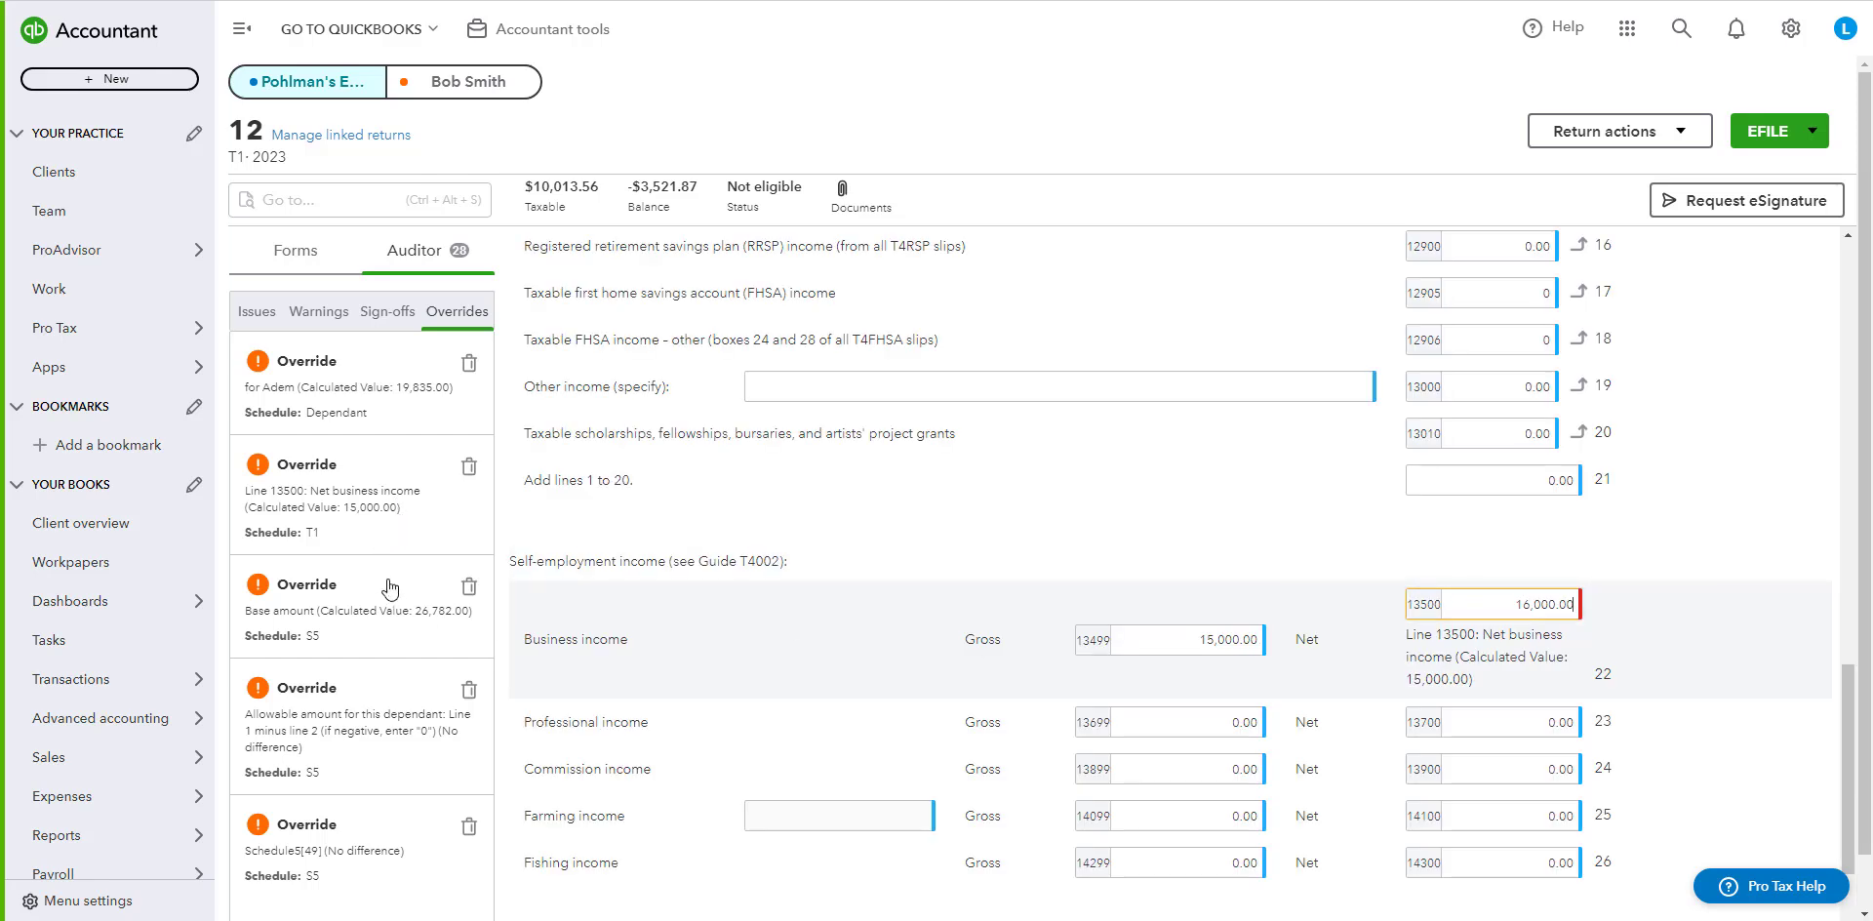
pyautogui.click(469, 469)
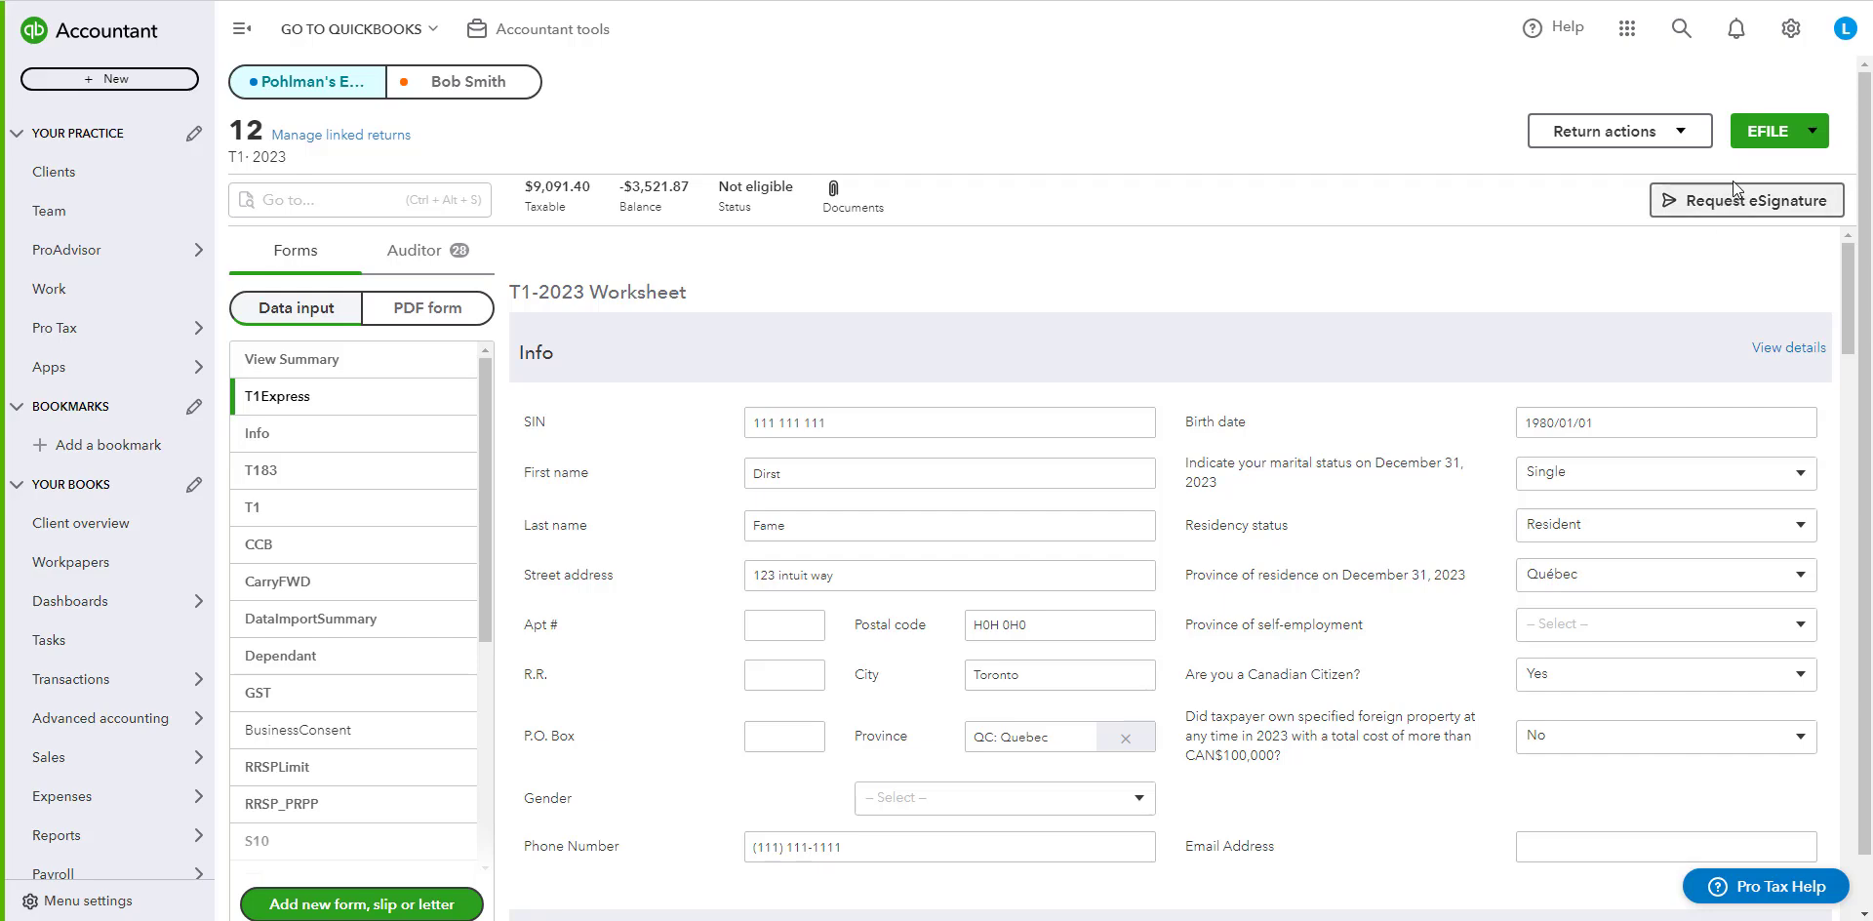
# Start an eSignature request for client 12's return with the AuthorizeRep form as its document.
pyautogui.click(1730, 205)
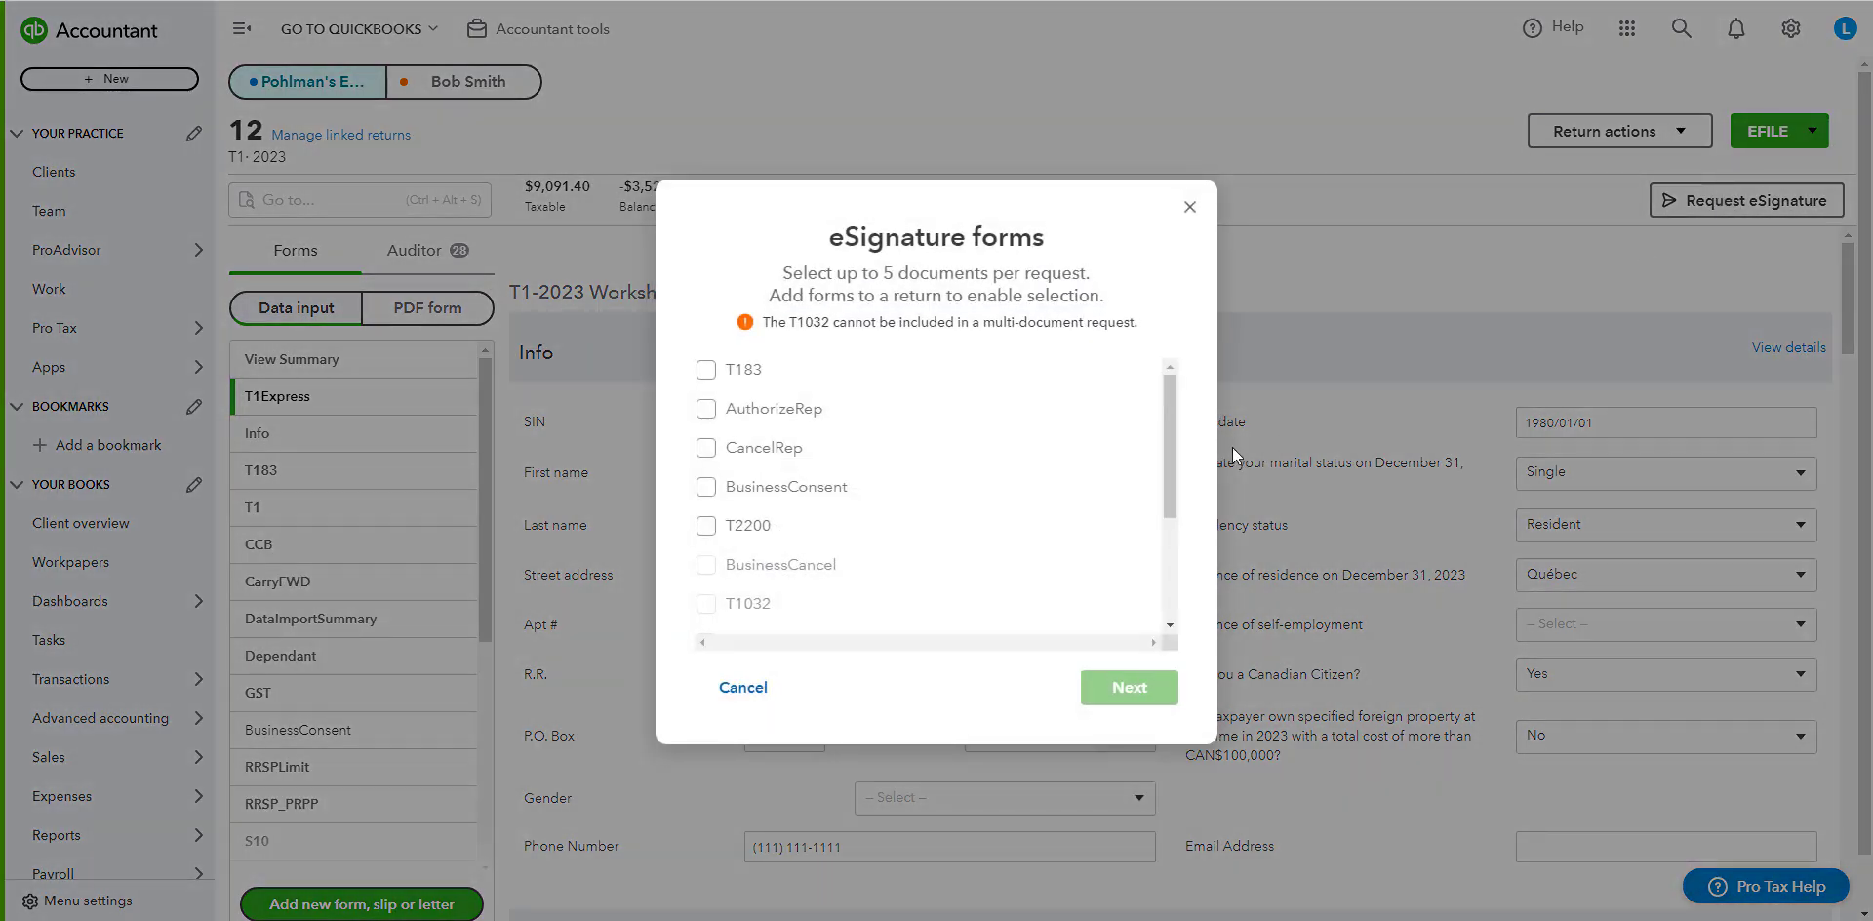
pyautogui.moveTo(1168, 395); pyautogui.dragTo(1205, 332)
pyautogui.click(704, 410)
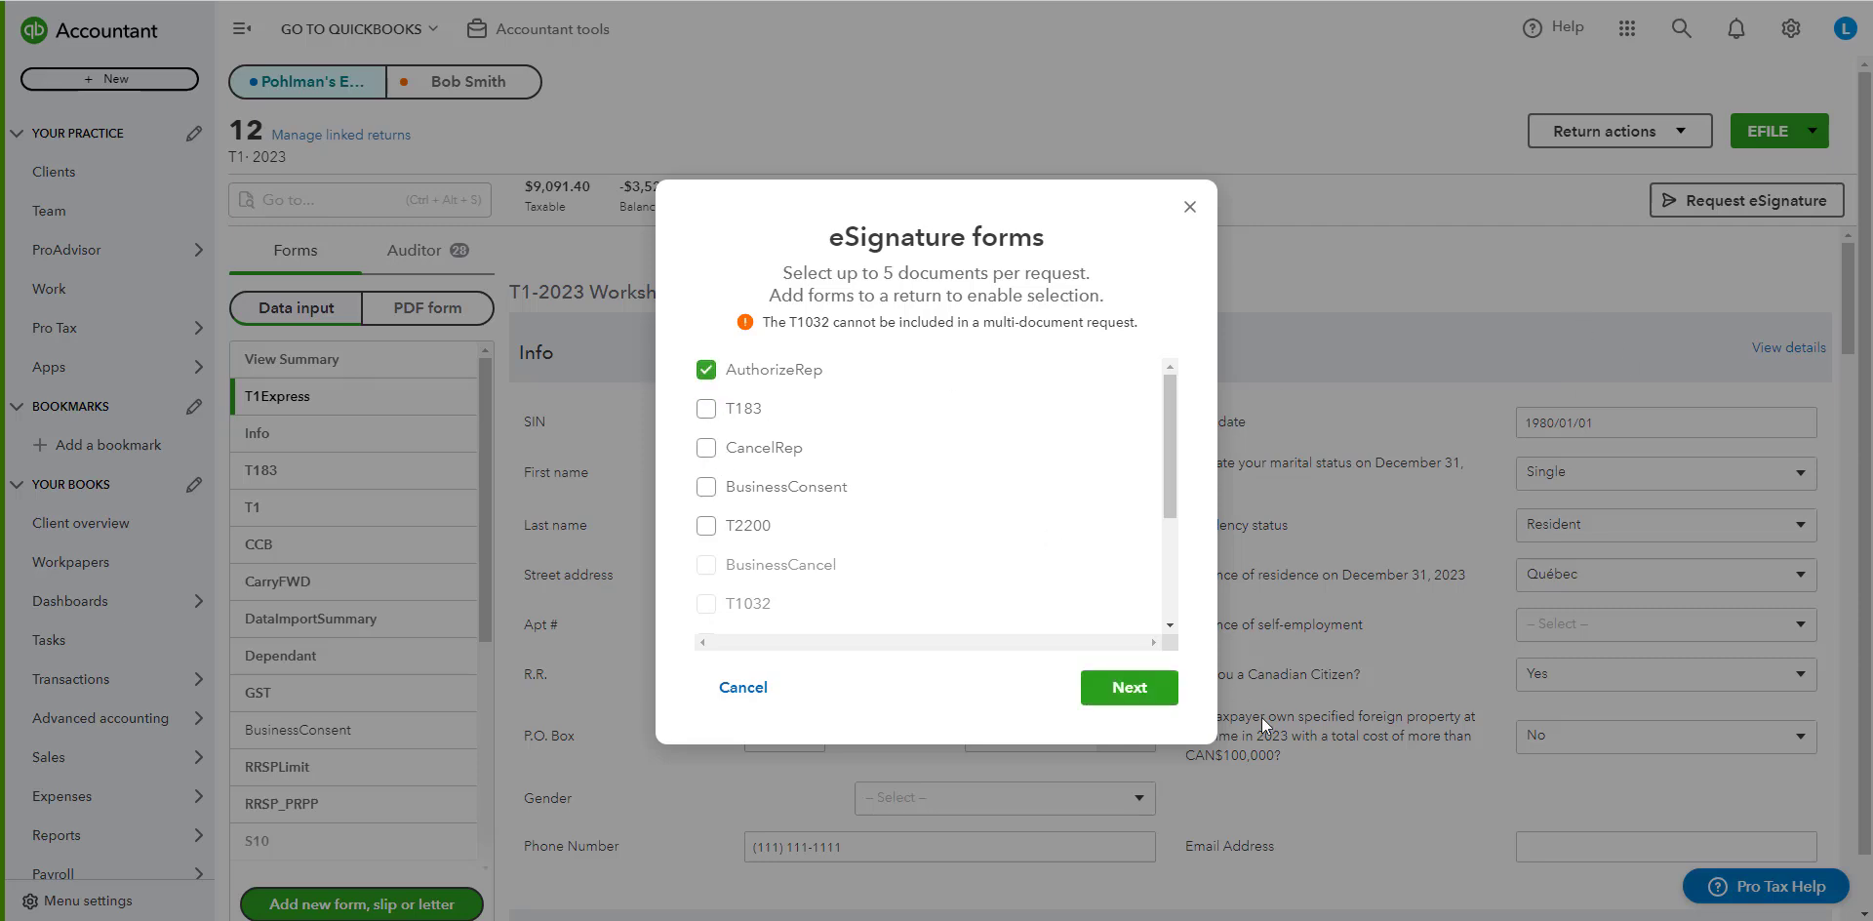
pyautogui.click(1130, 688)
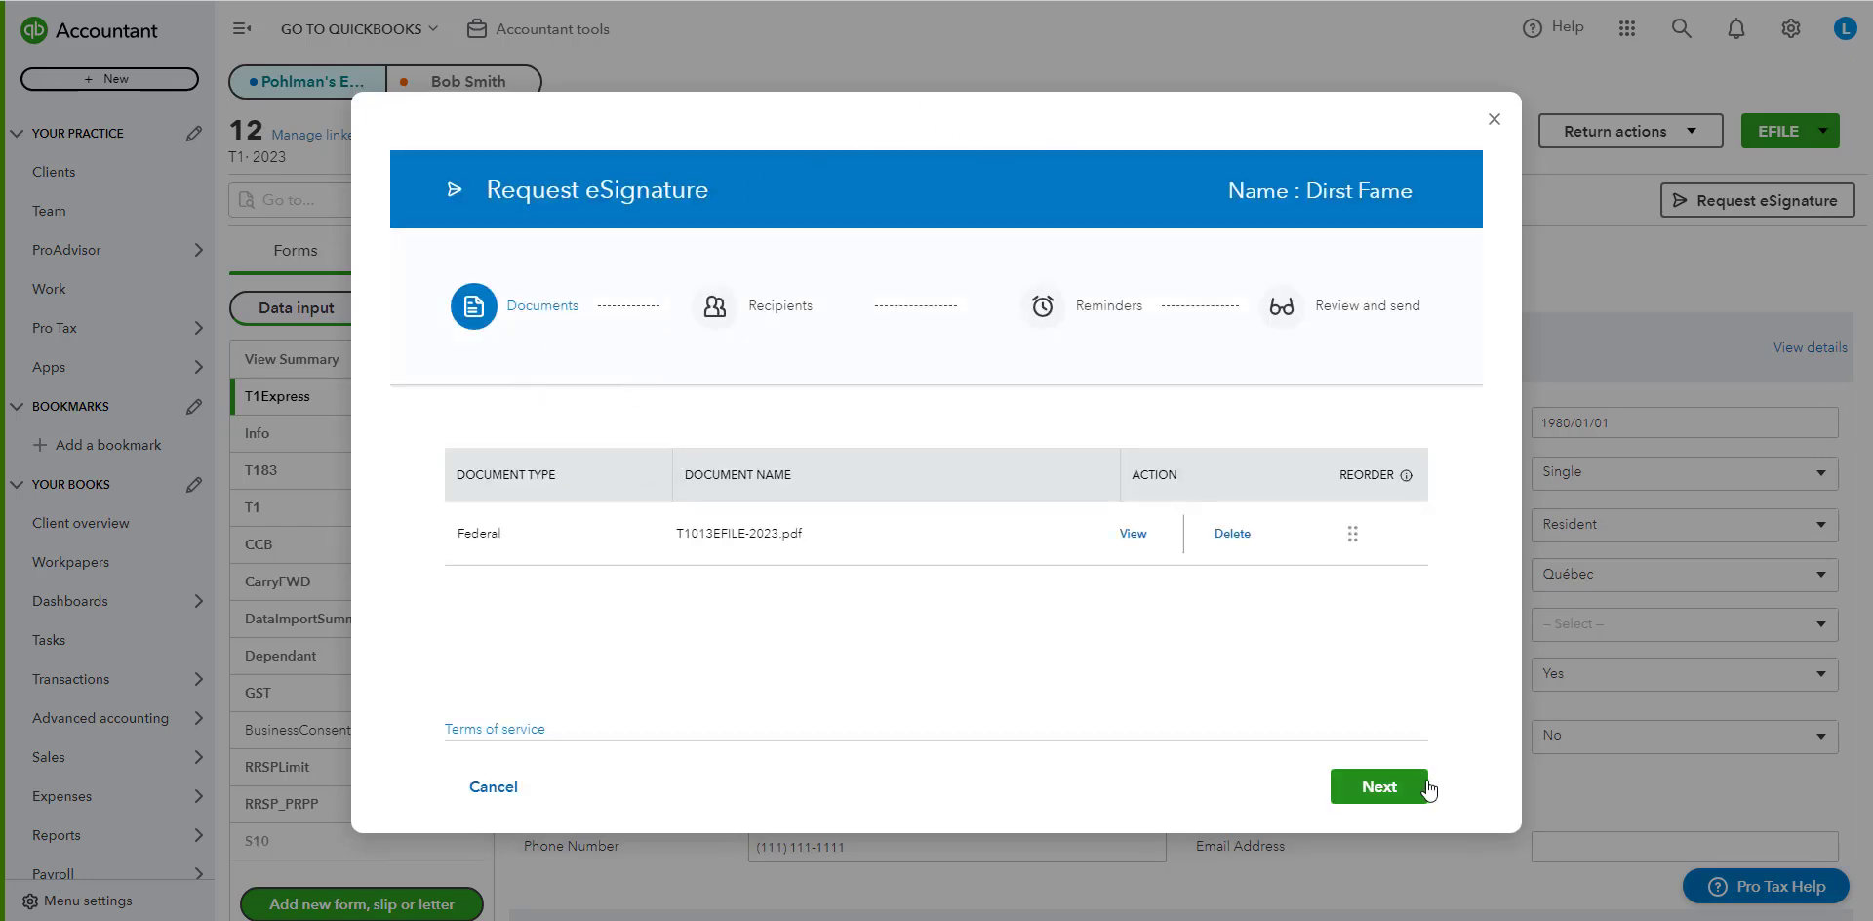
pyautogui.click(1380, 787)
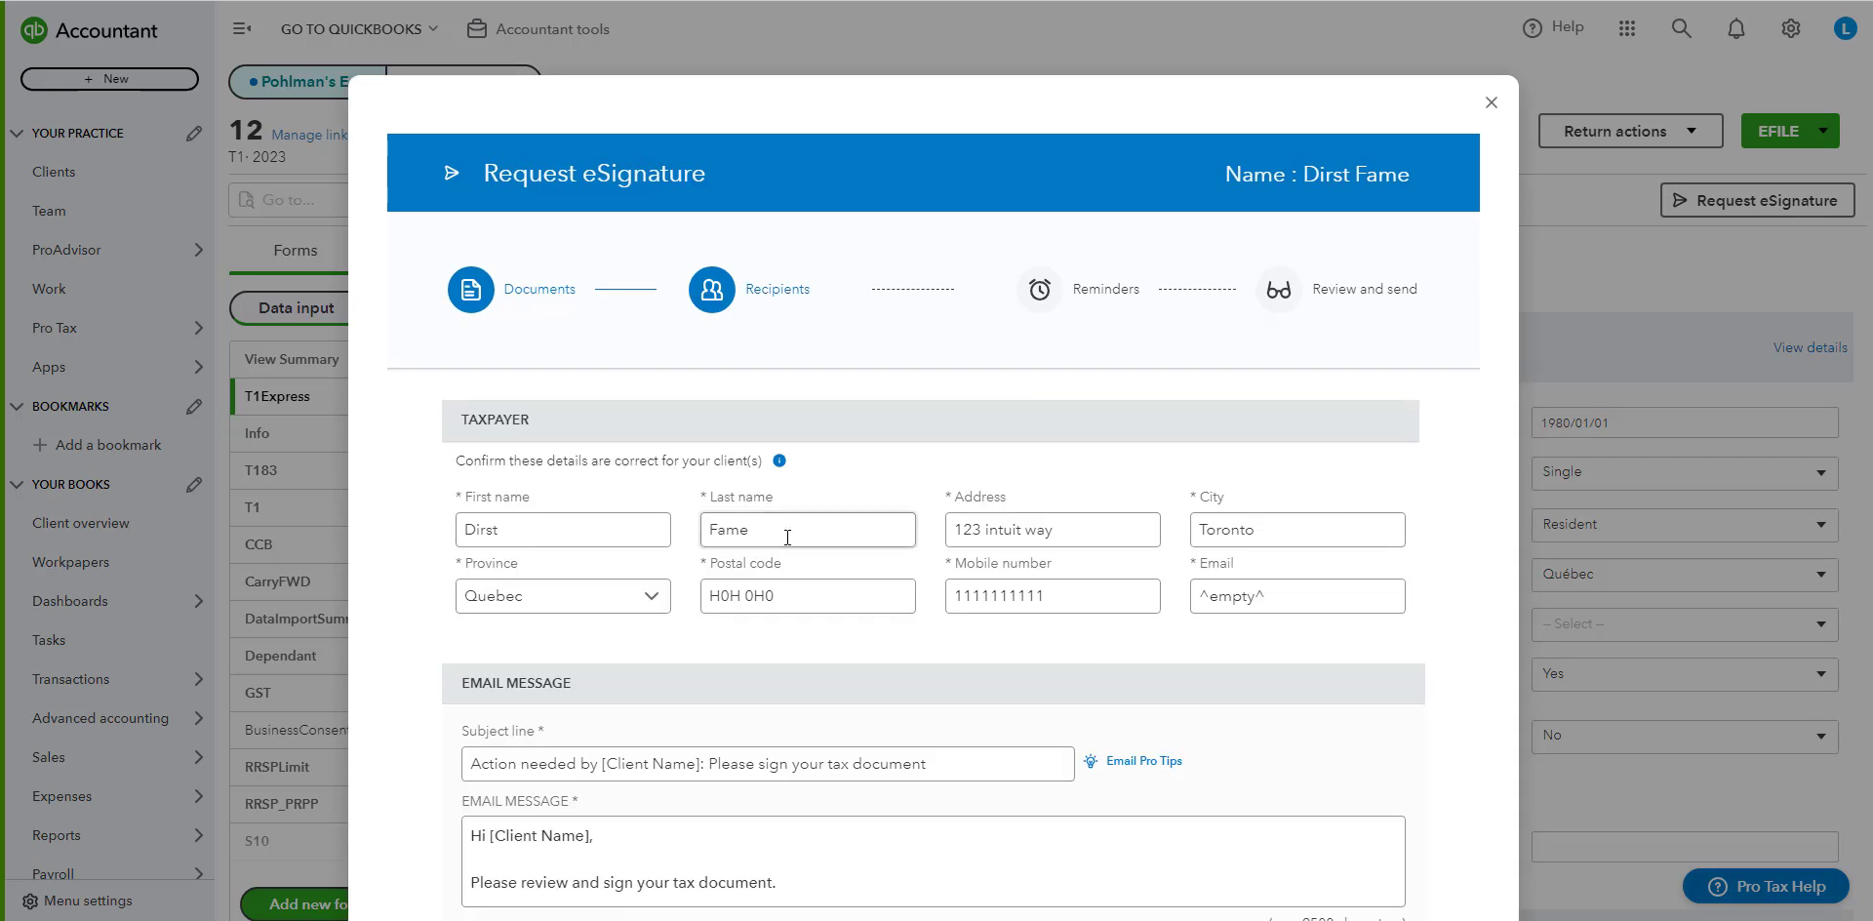
# Review the eSignature recipient details and email message, and fill in the taxpayer's email address.
pyautogui.scroll(-2, 1122, 488)
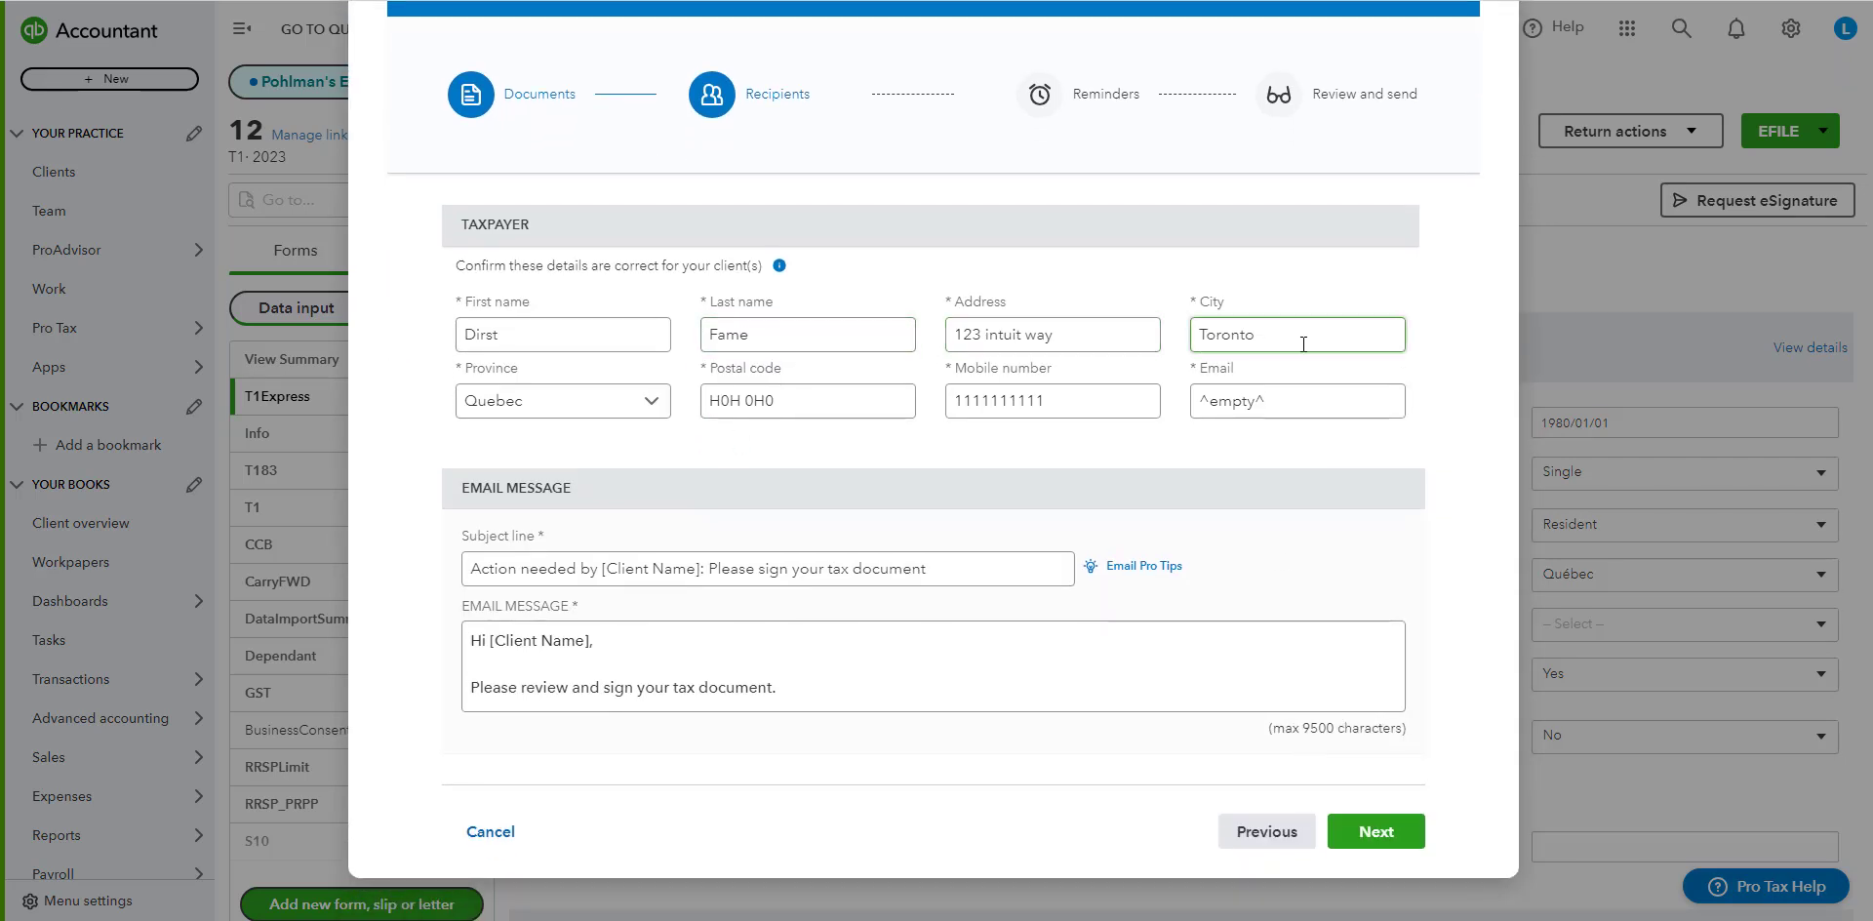
pyautogui.scroll(1, 907, 527)
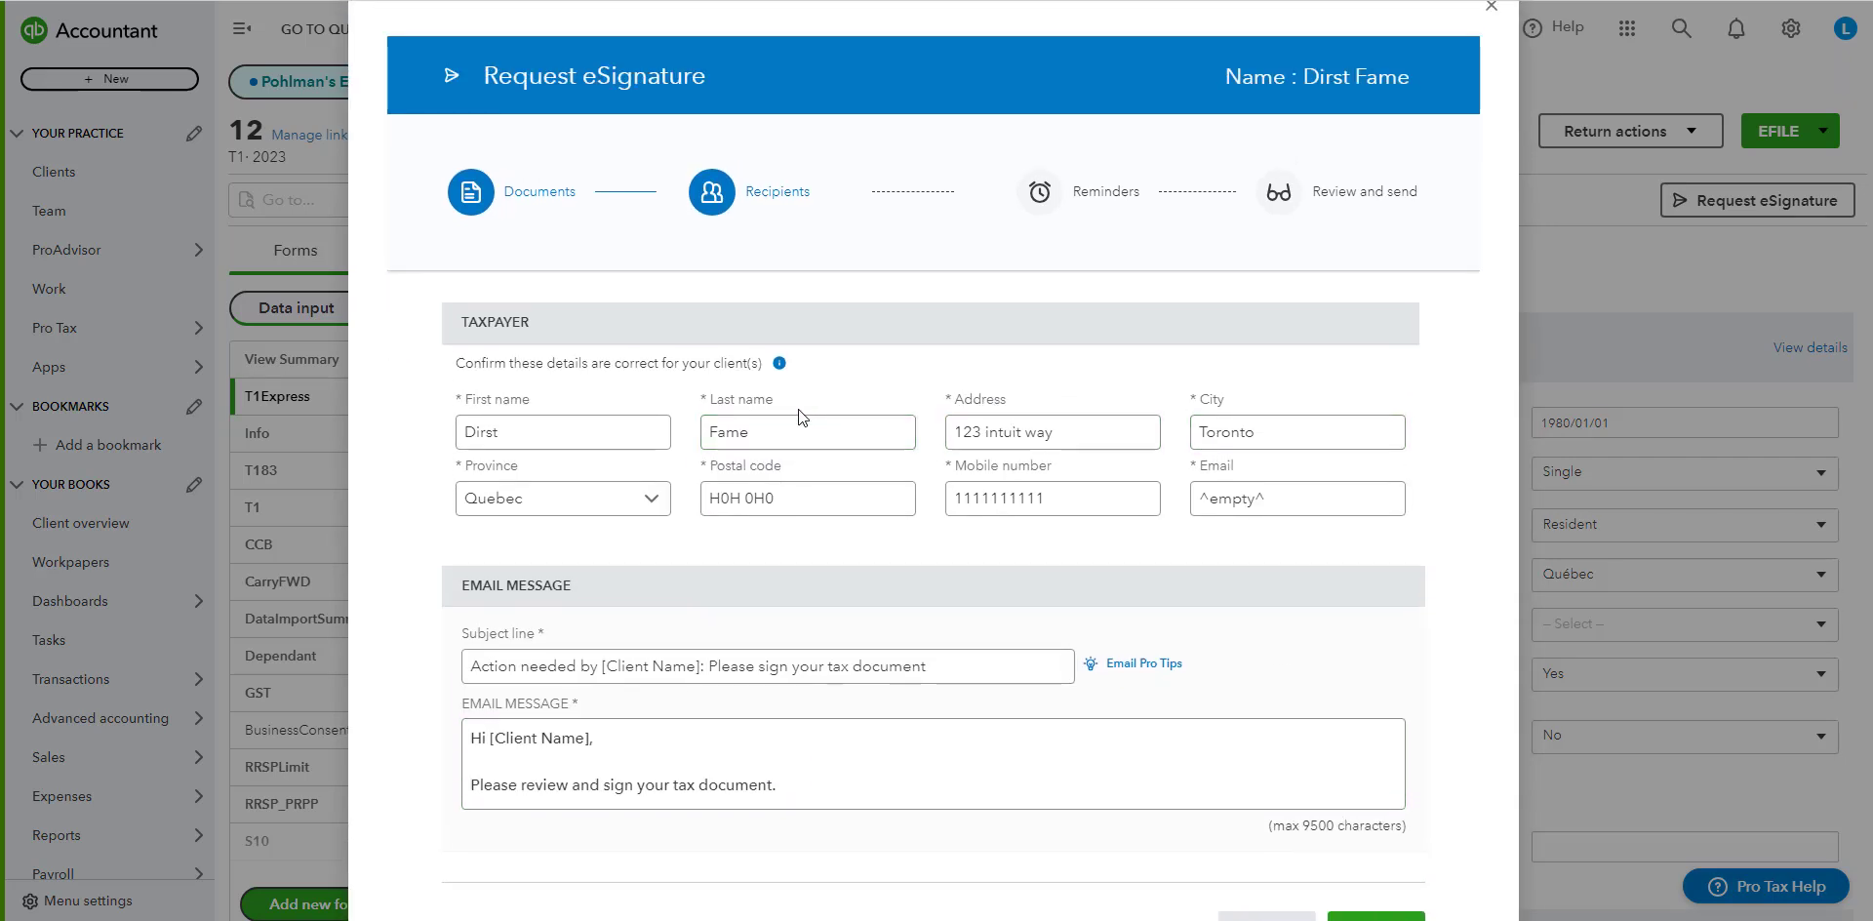
pyautogui.scroll(-1, 798, 417)
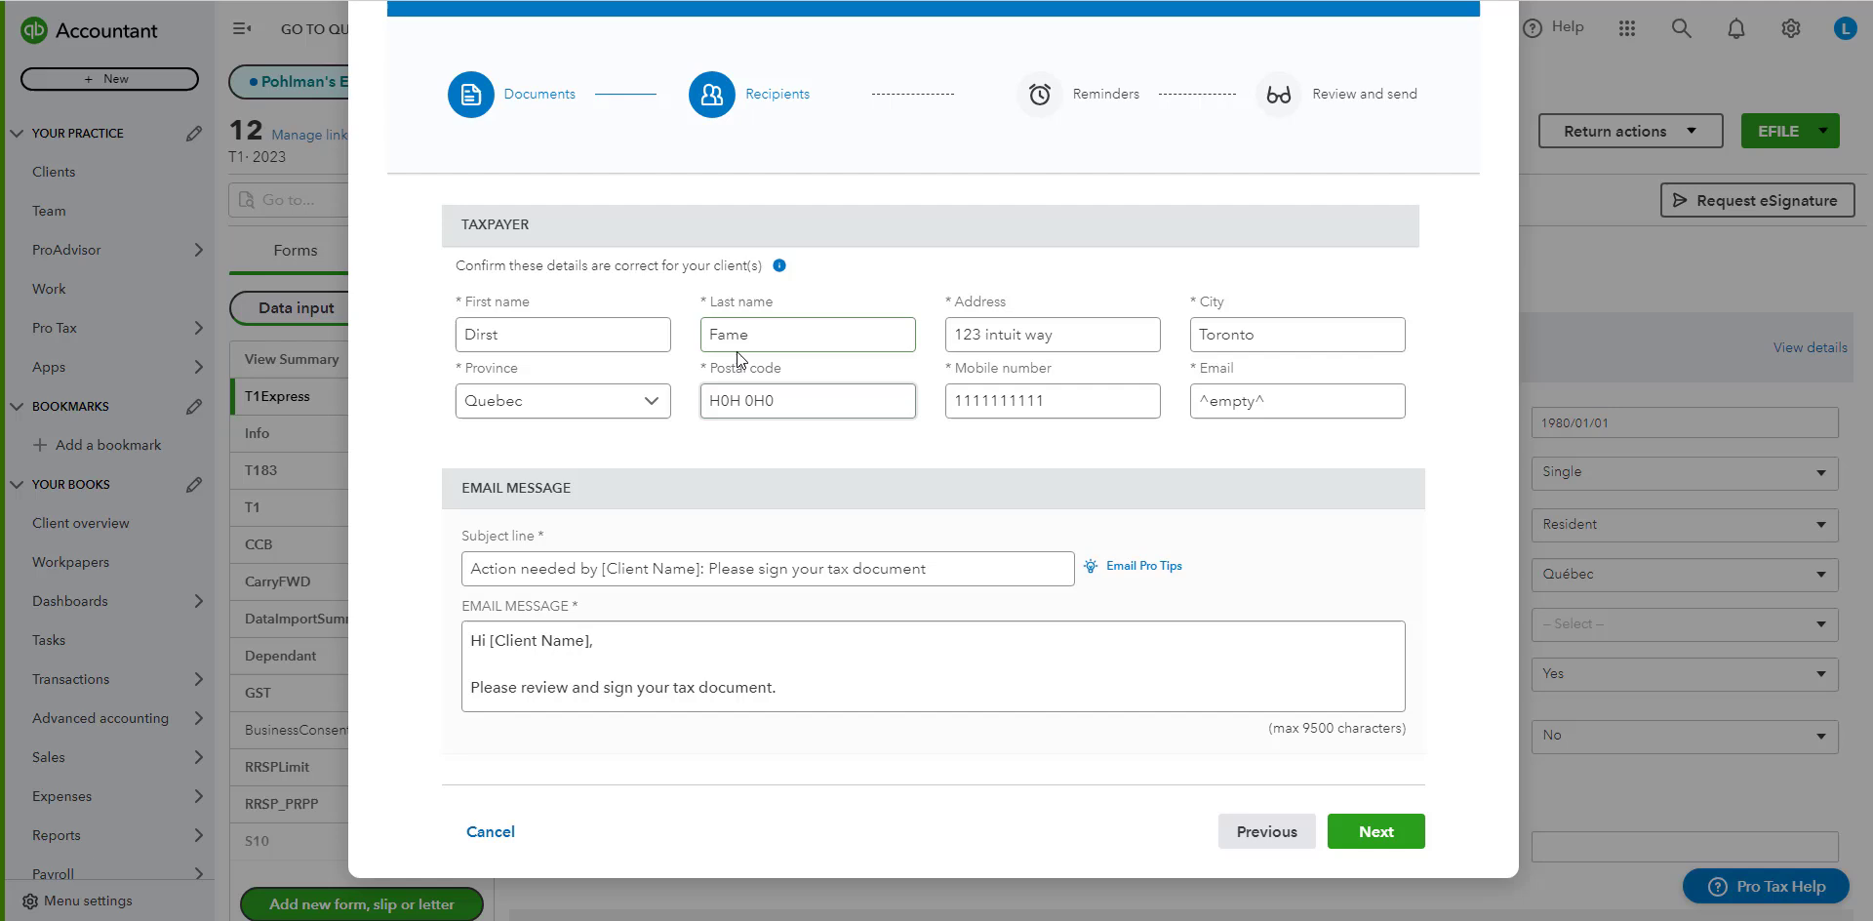
pyautogui.click(599, 654)
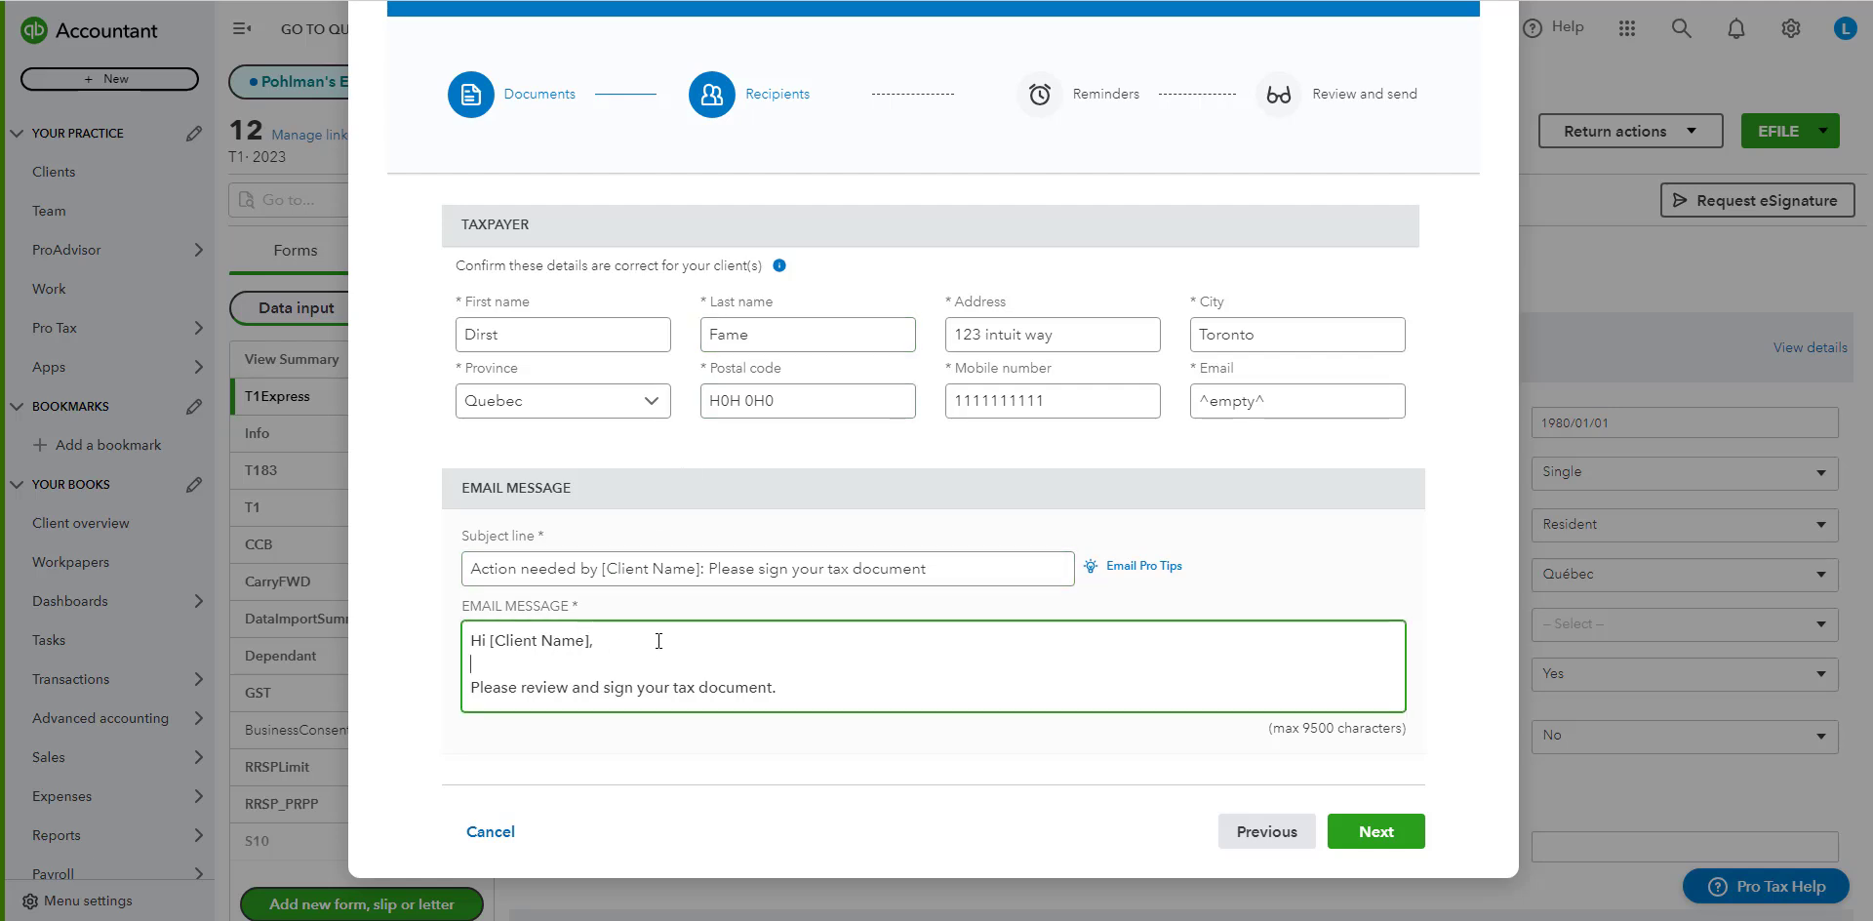
pyautogui.click(1397, 834)
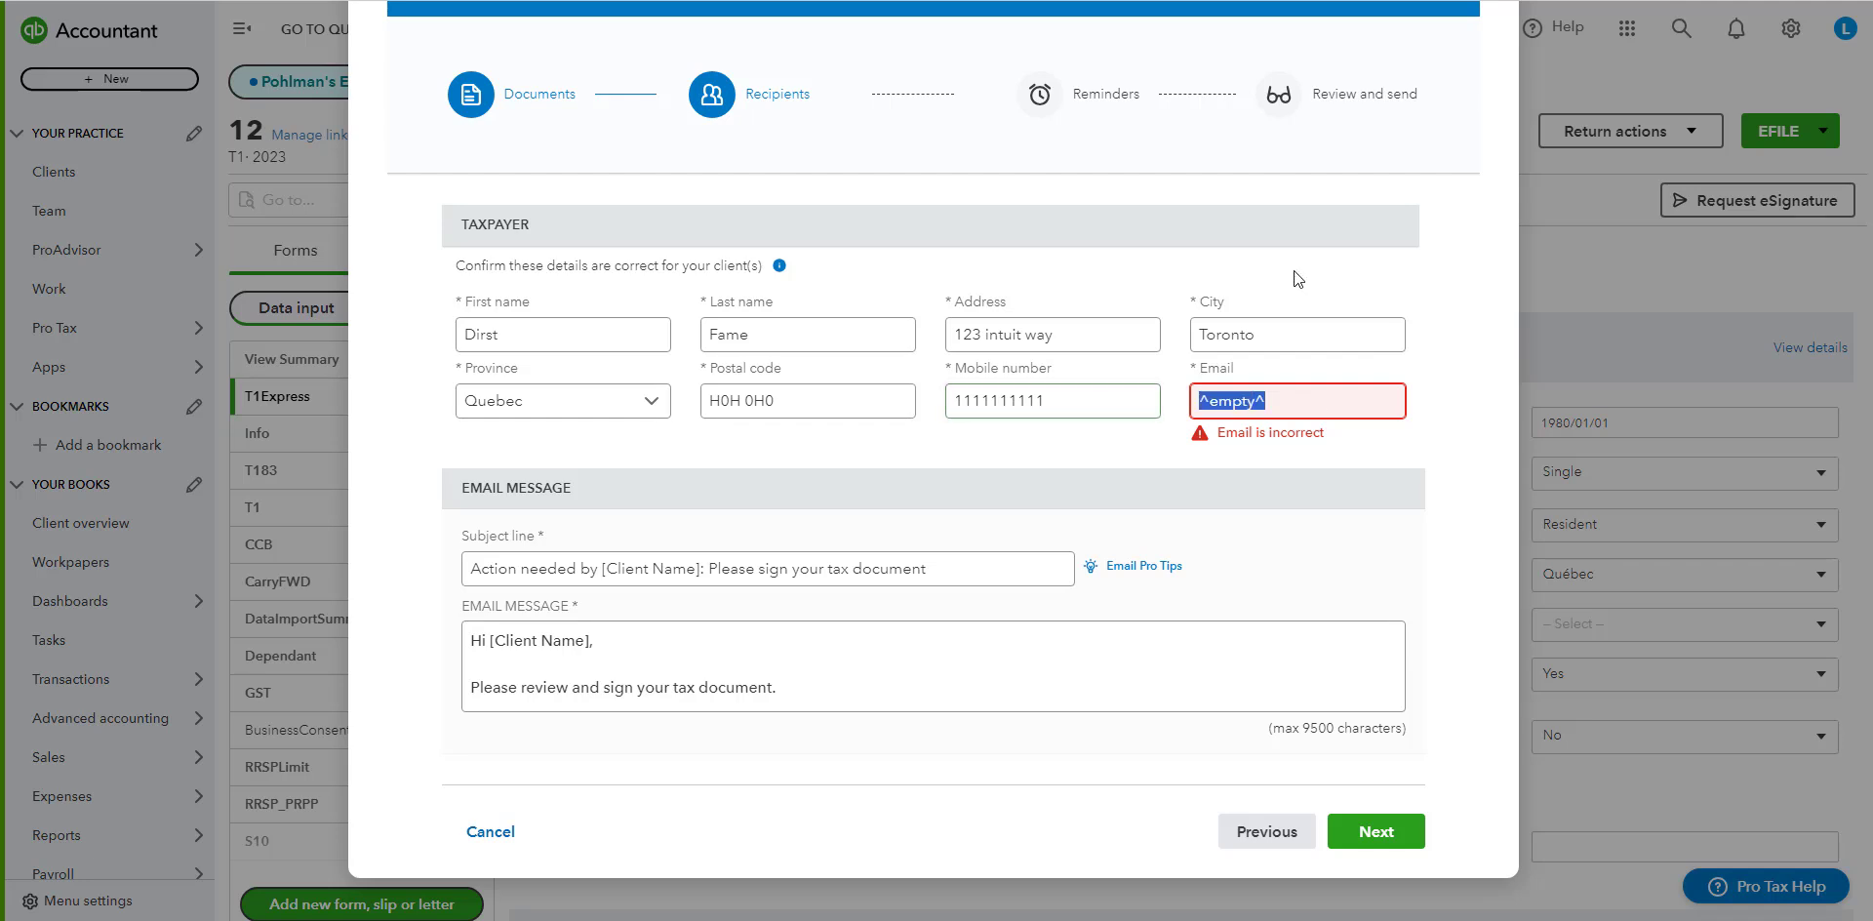
pyautogui.write('aaa@aaa.com')
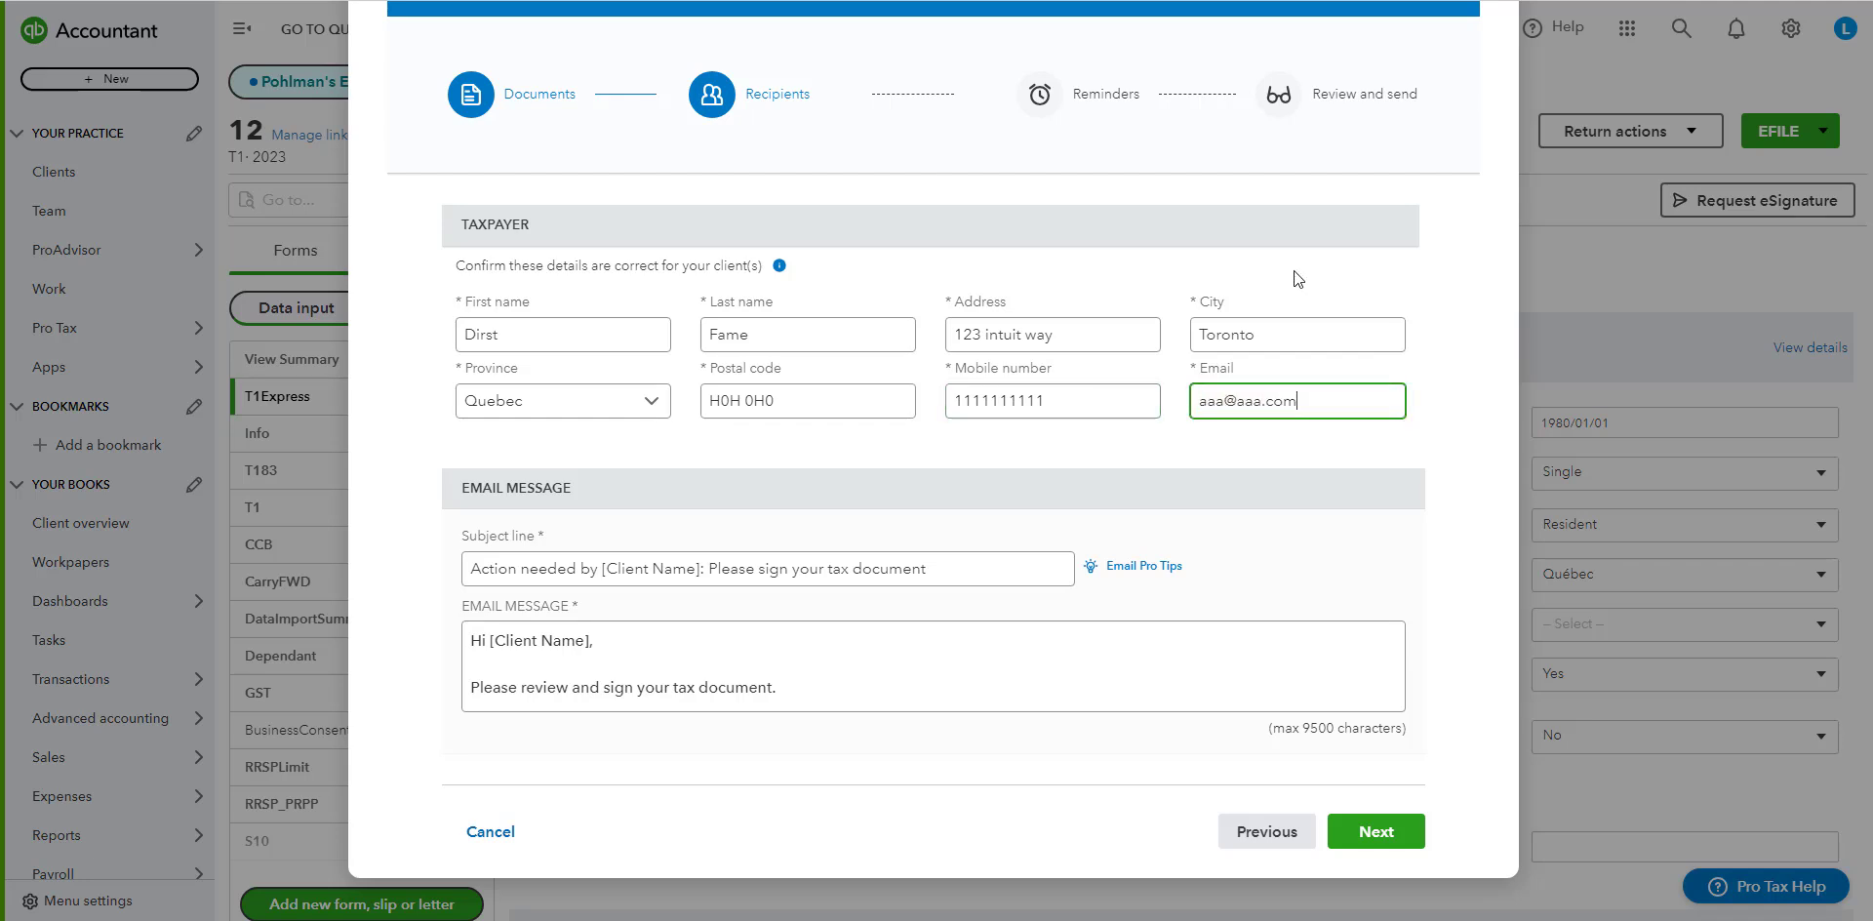
# Accept the default eSignature reminder and expiration settings and send the request to the taxpayer.
pyautogui.click(1377, 831)
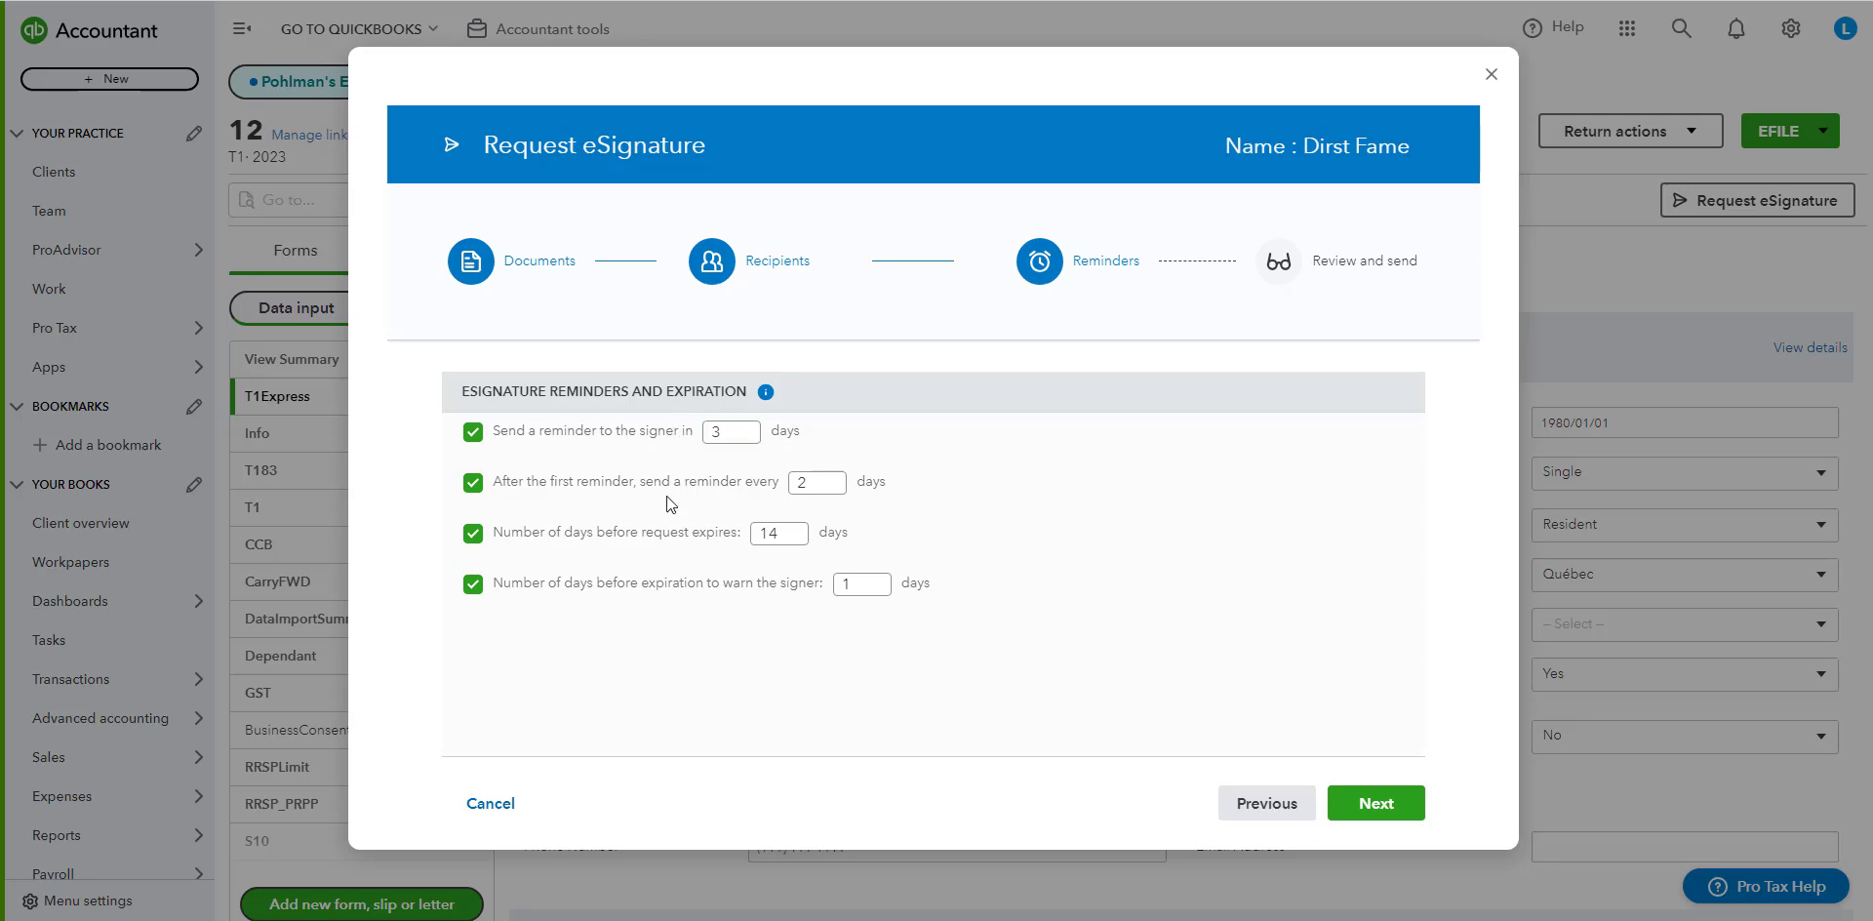
pyautogui.click(1377, 803)
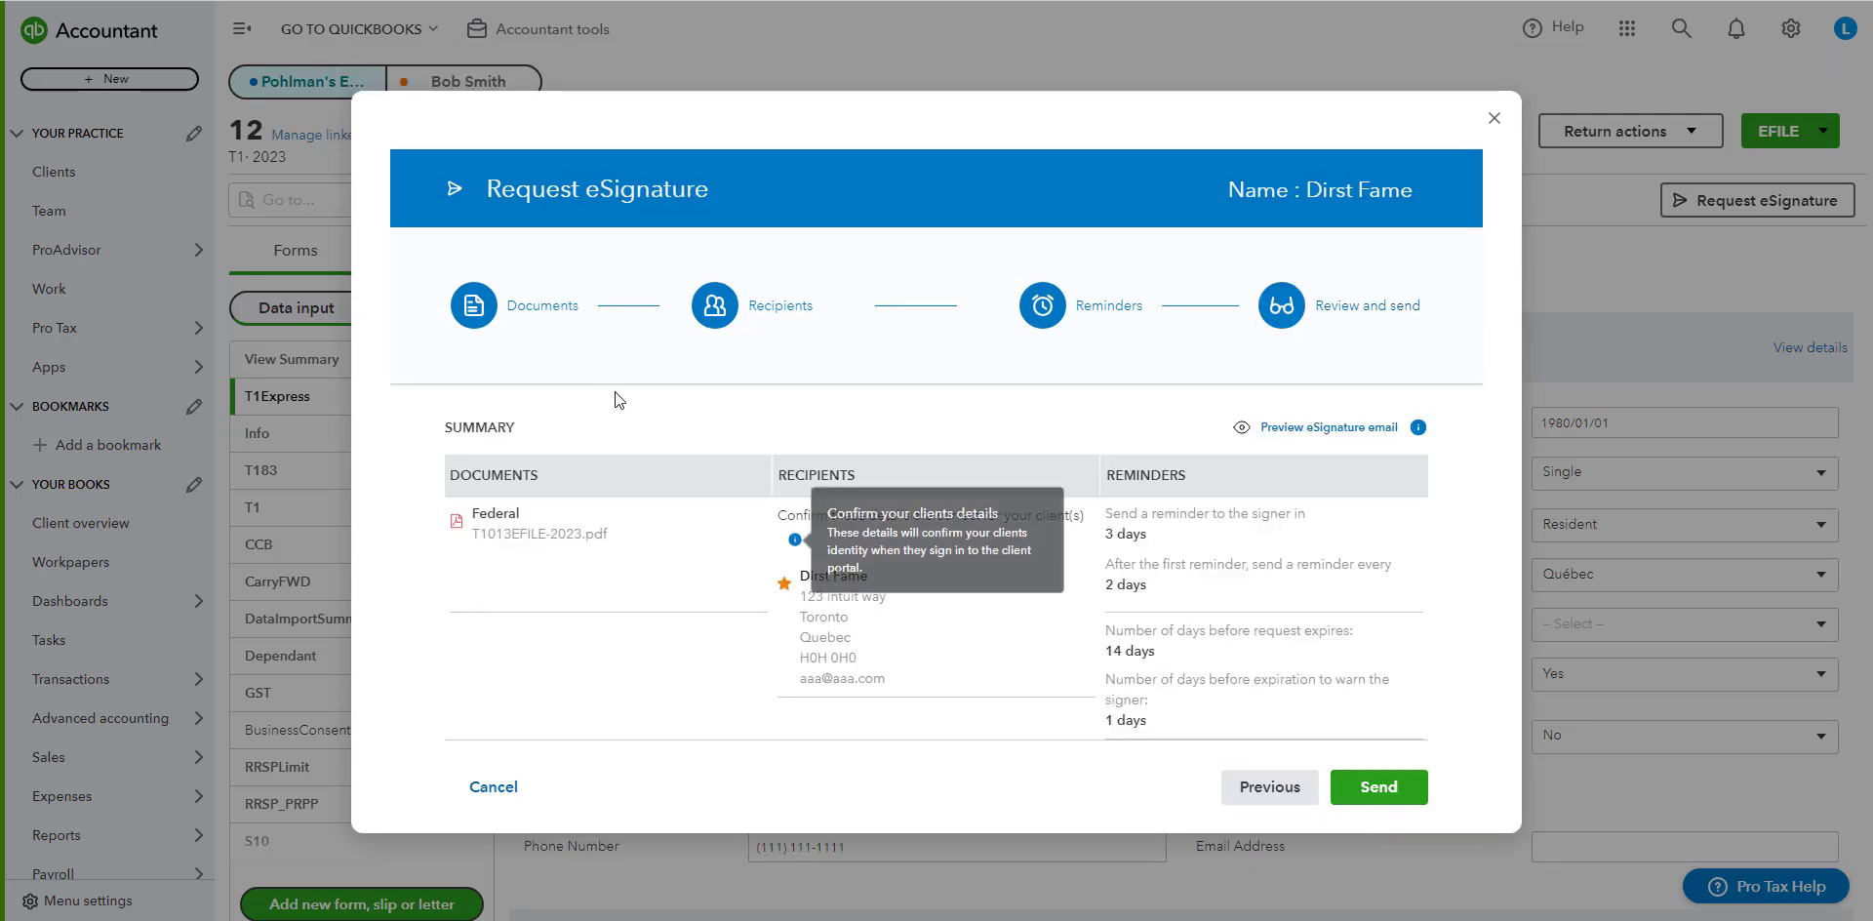
pyautogui.click(1386, 793)
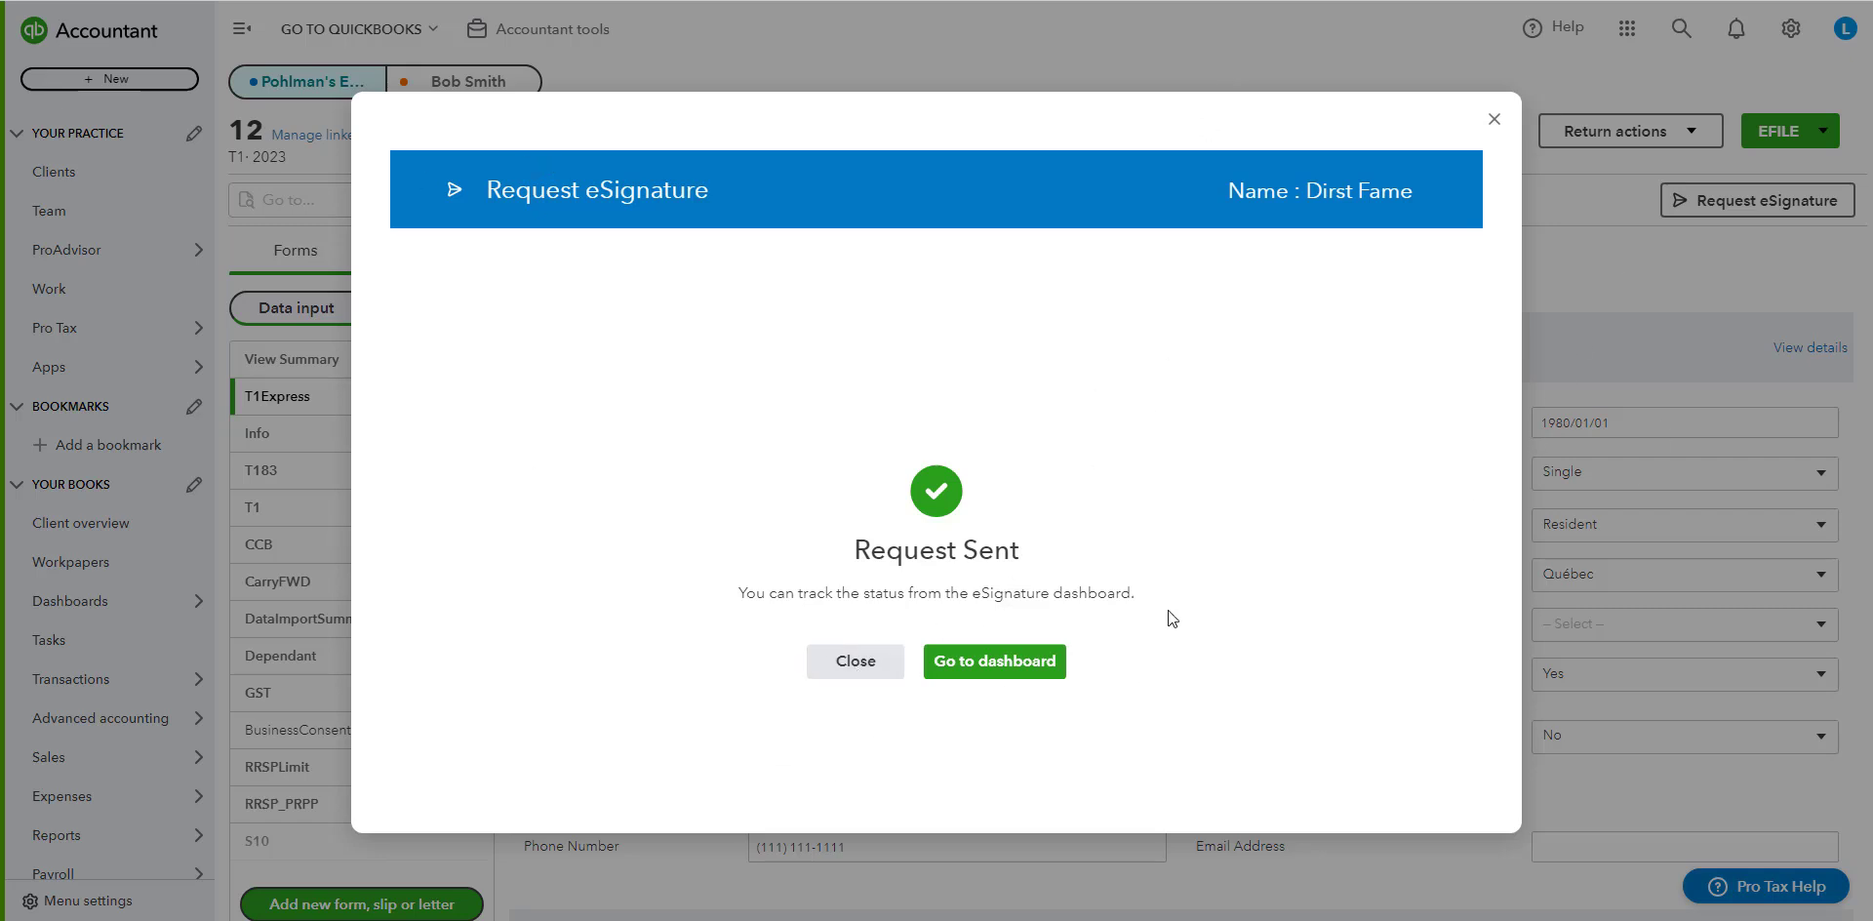
# Go to the eSignature dashboard and search the requests by the taxpayer's last name.
pyautogui.click(1000, 664)
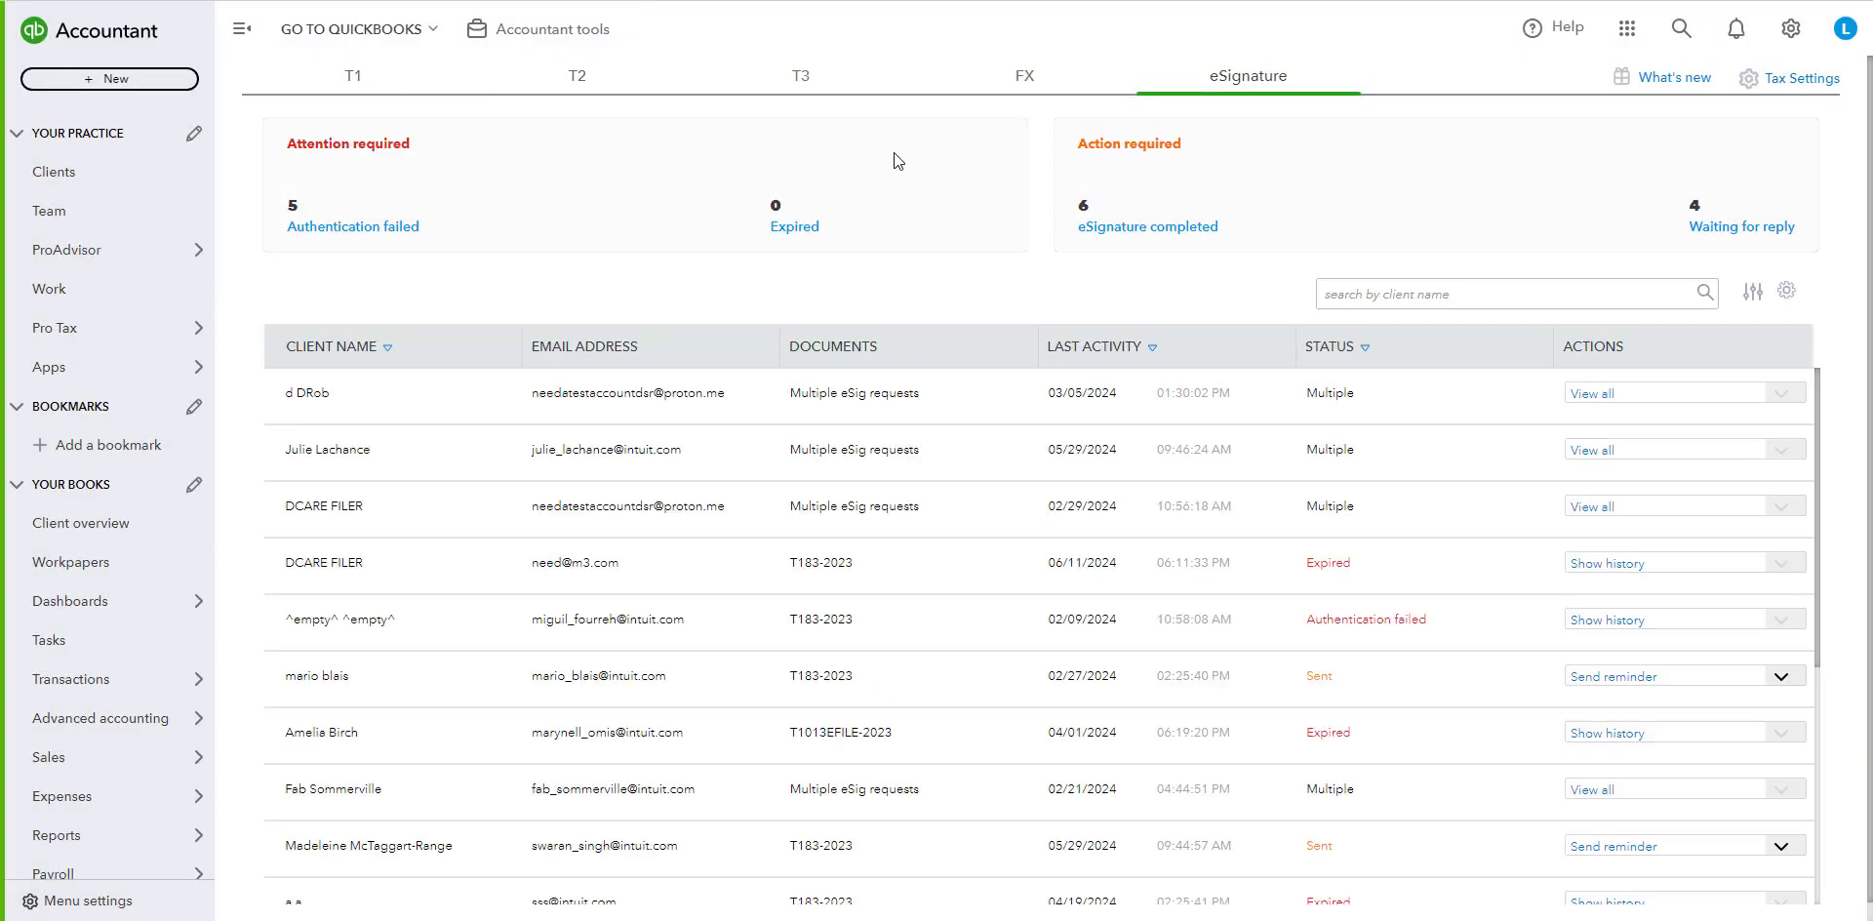
pyautogui.click(387, 93)
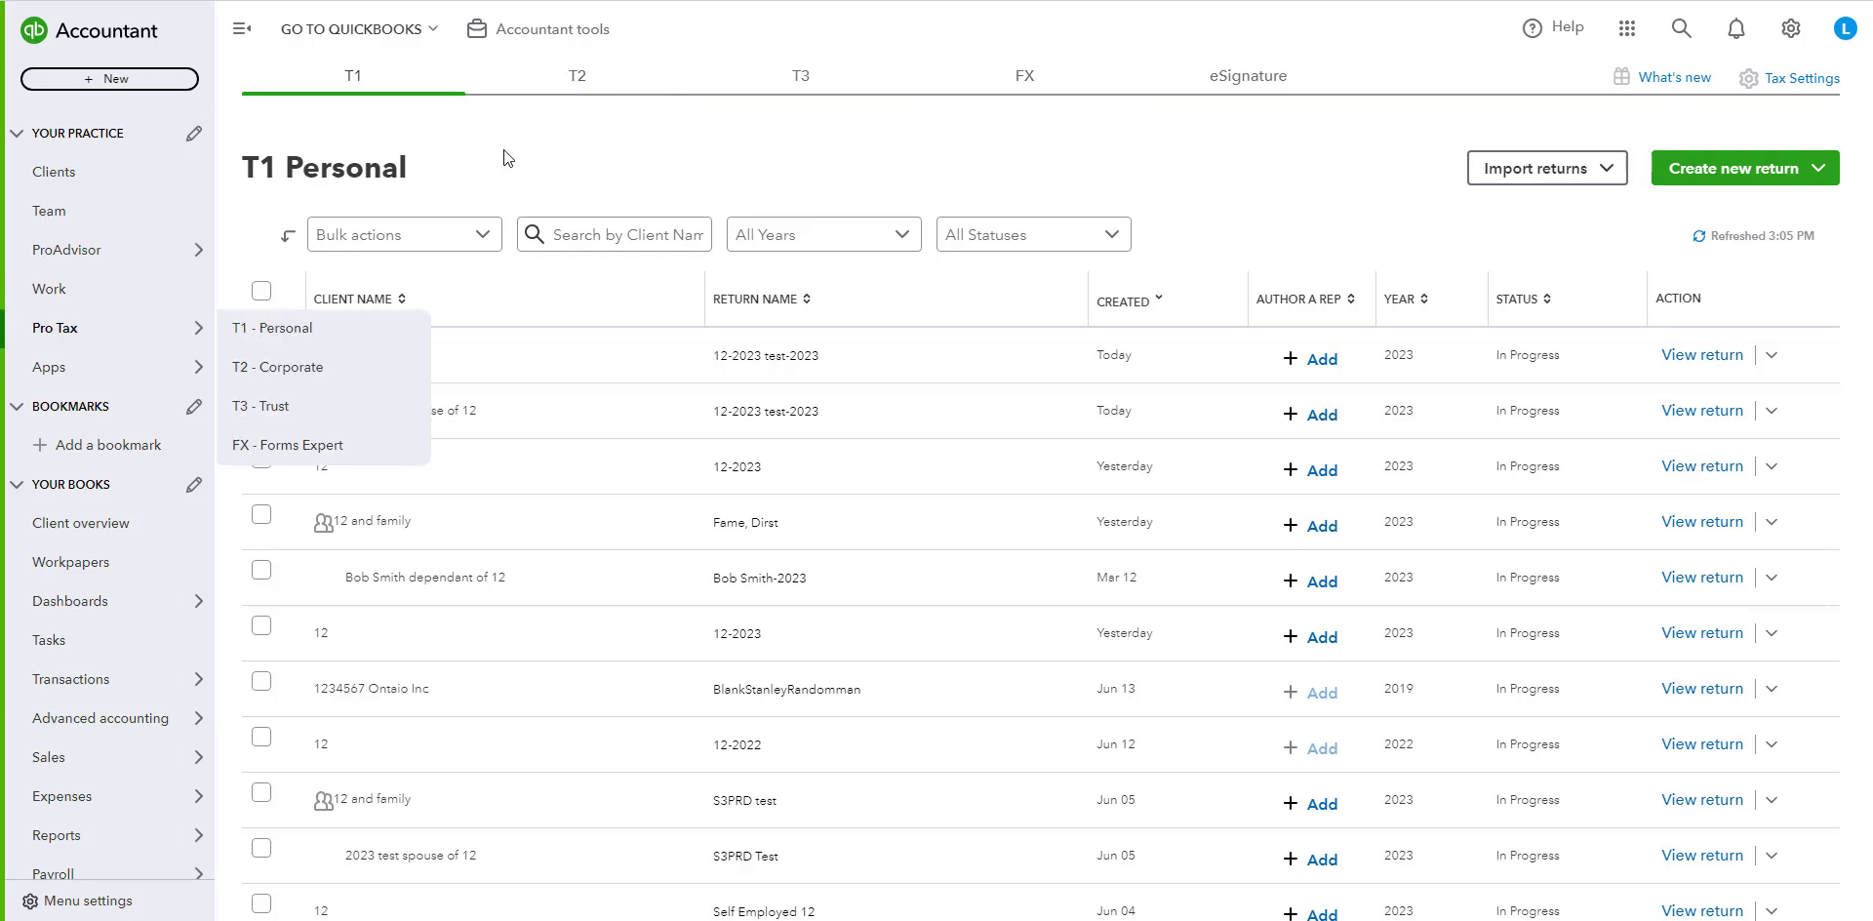
pyautogui.click(1258, 74)
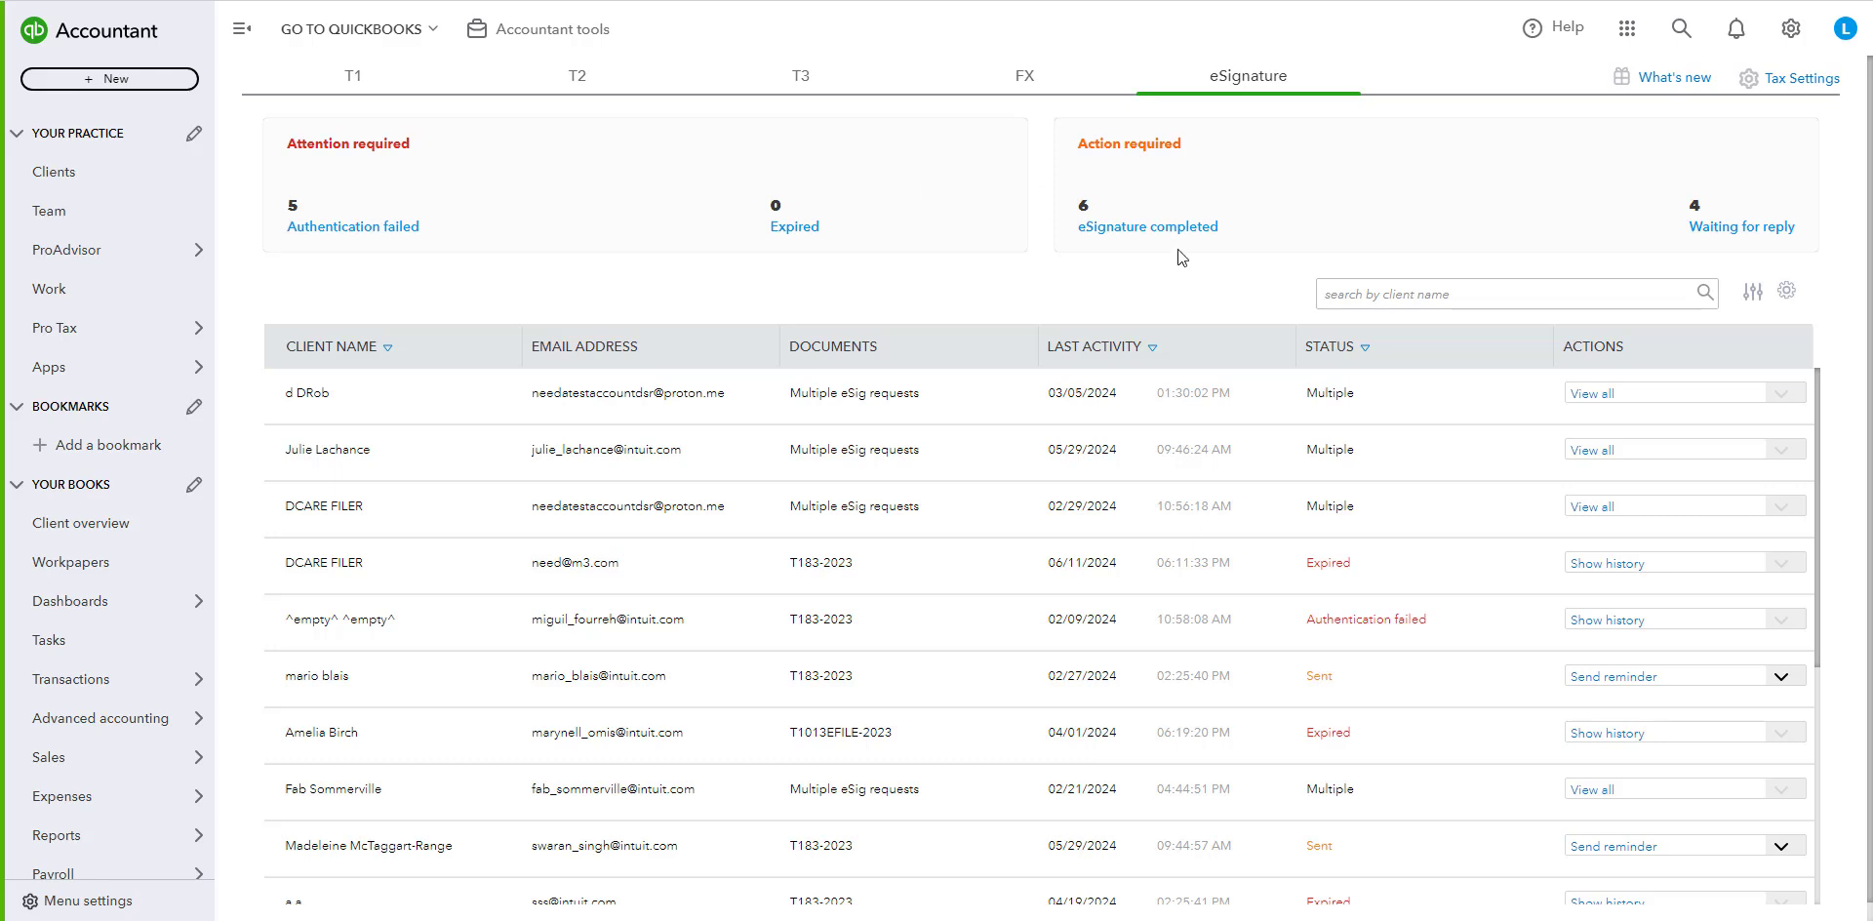
pyautogui.click(1567, 292)
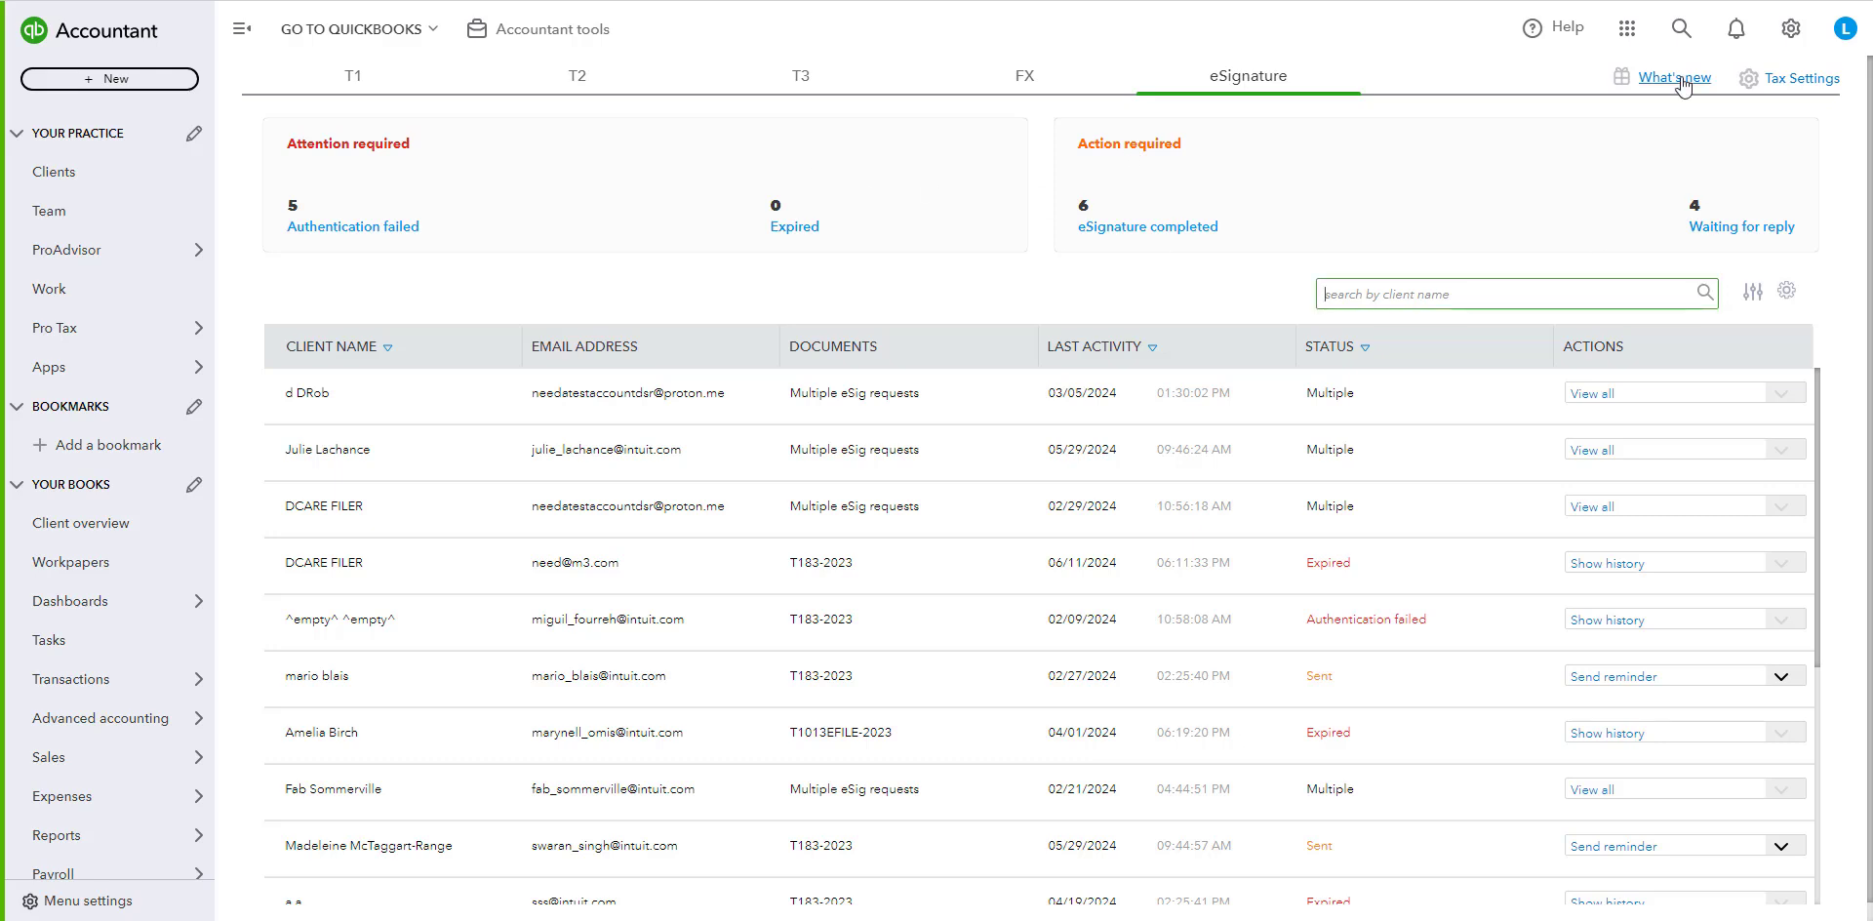
pyautogui.write('fame')
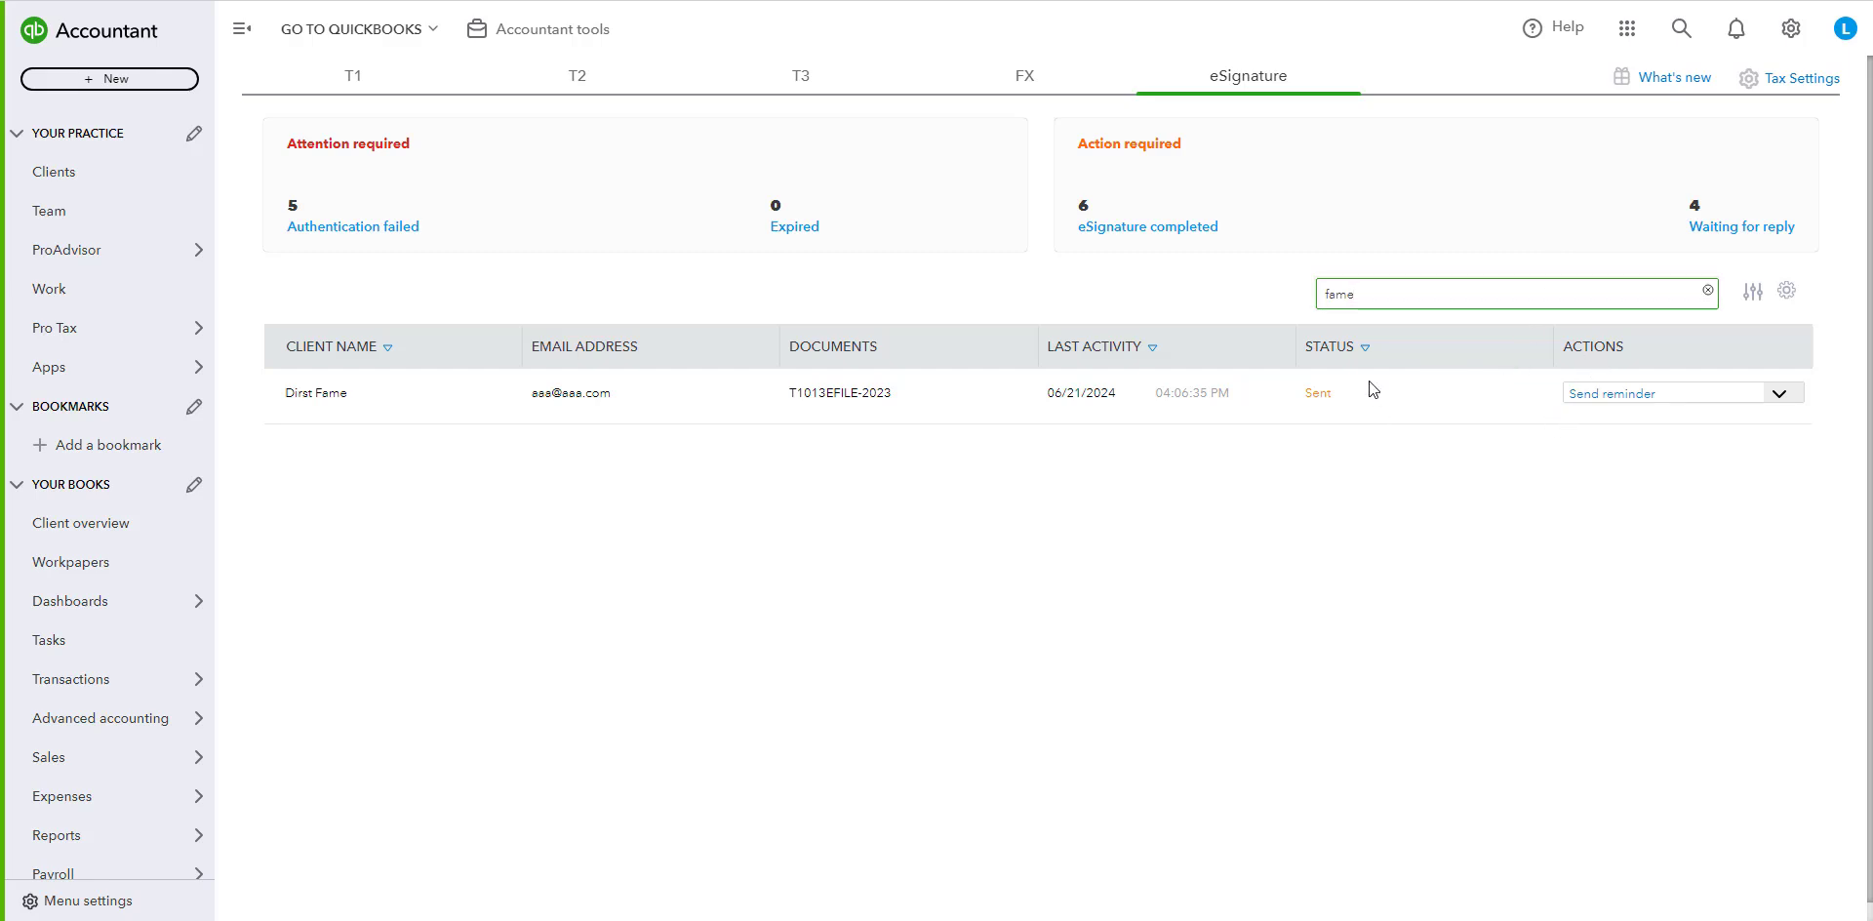
# Clear the client name search and review the statuses of all eSignature requests.
pyautogui.hotkey('ctrl', 'a')
pyautogui.press('BackSpace')
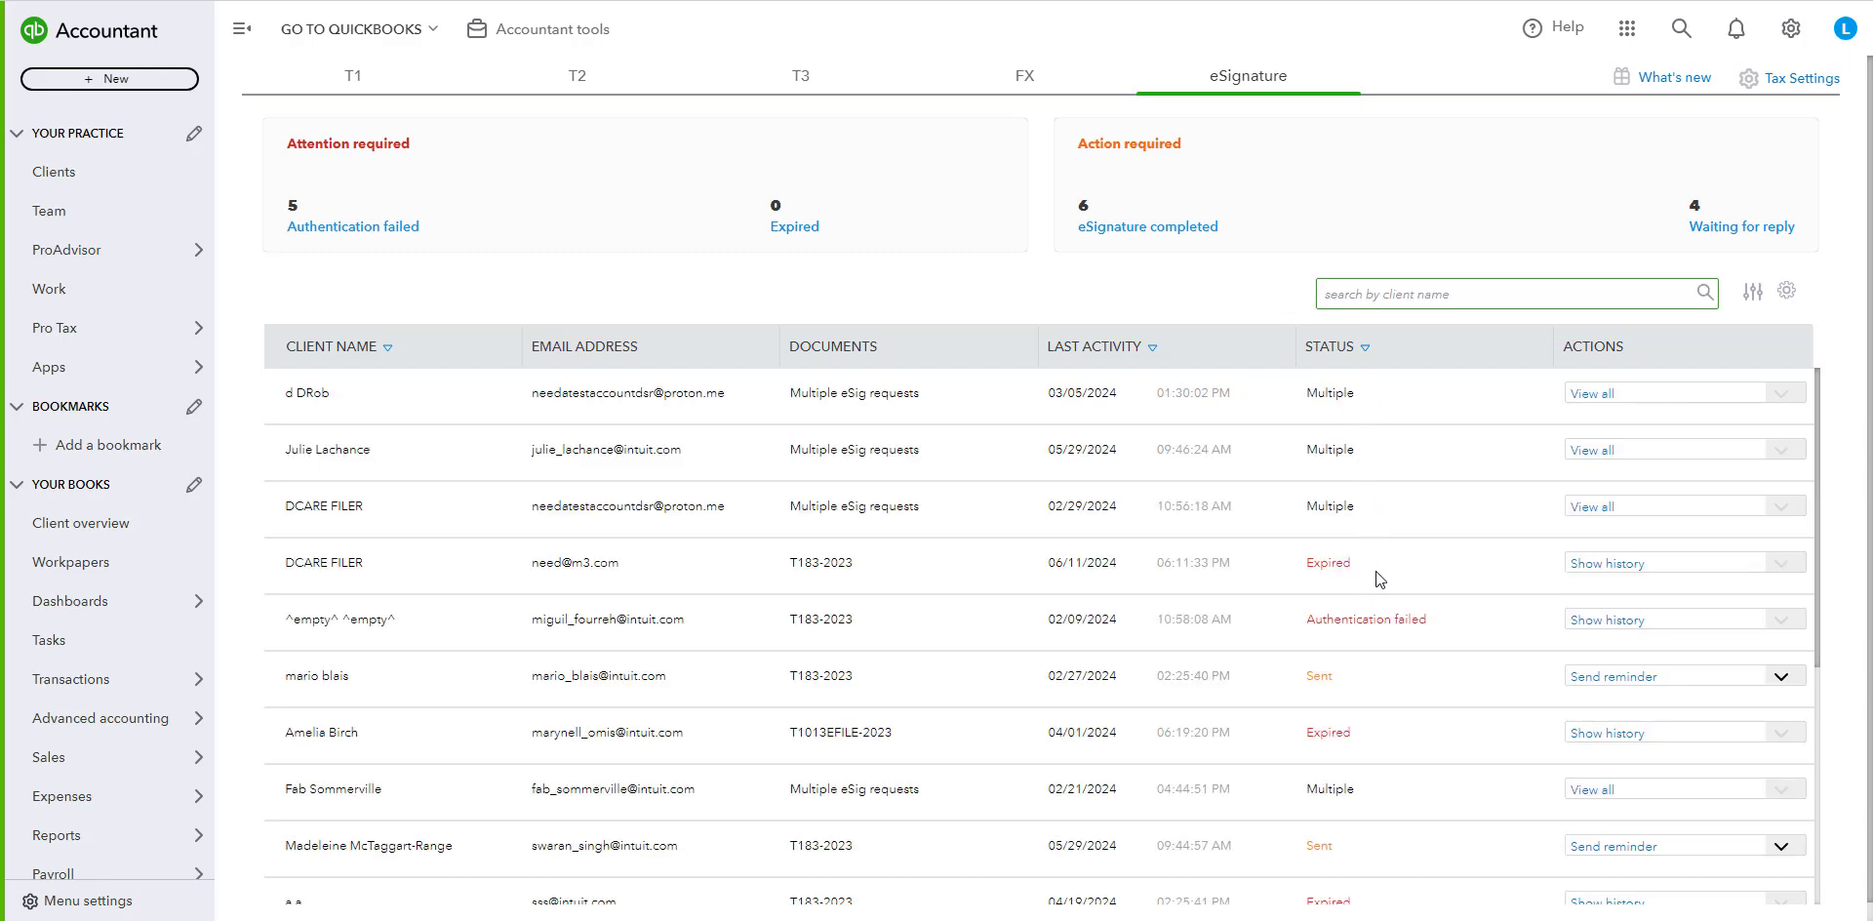
pyautogui.scroll(-1, 1381, 558)
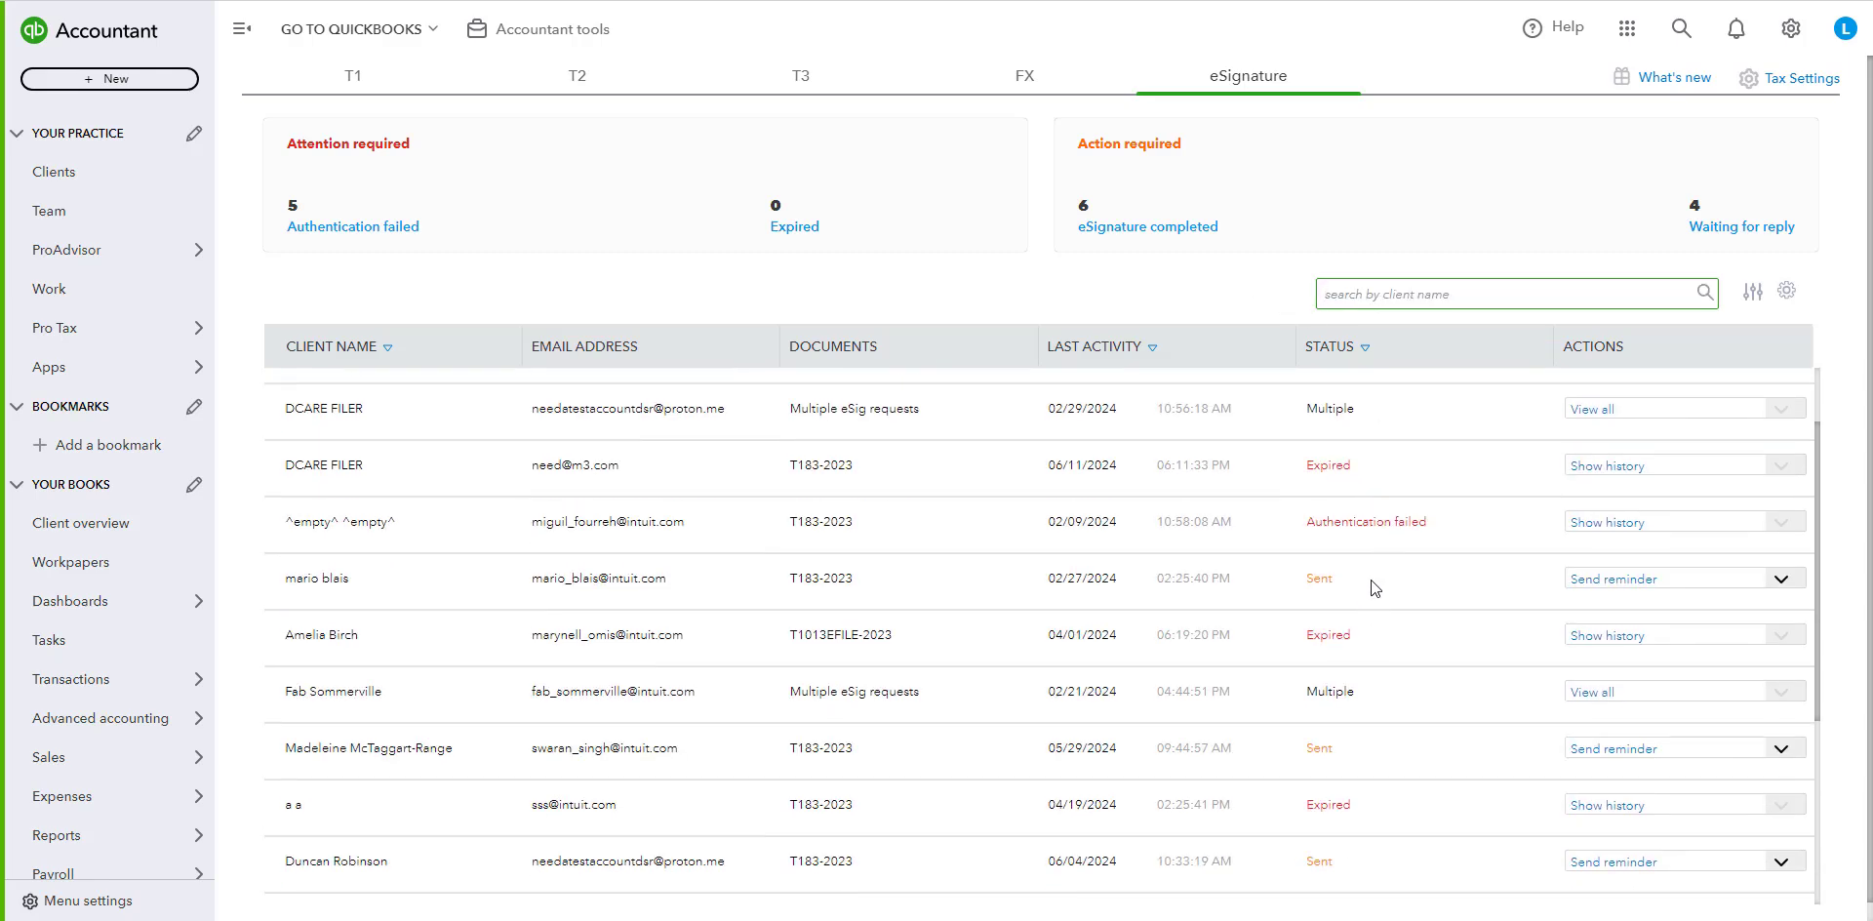
pyautogui.scroll(-4, 1372, 586)
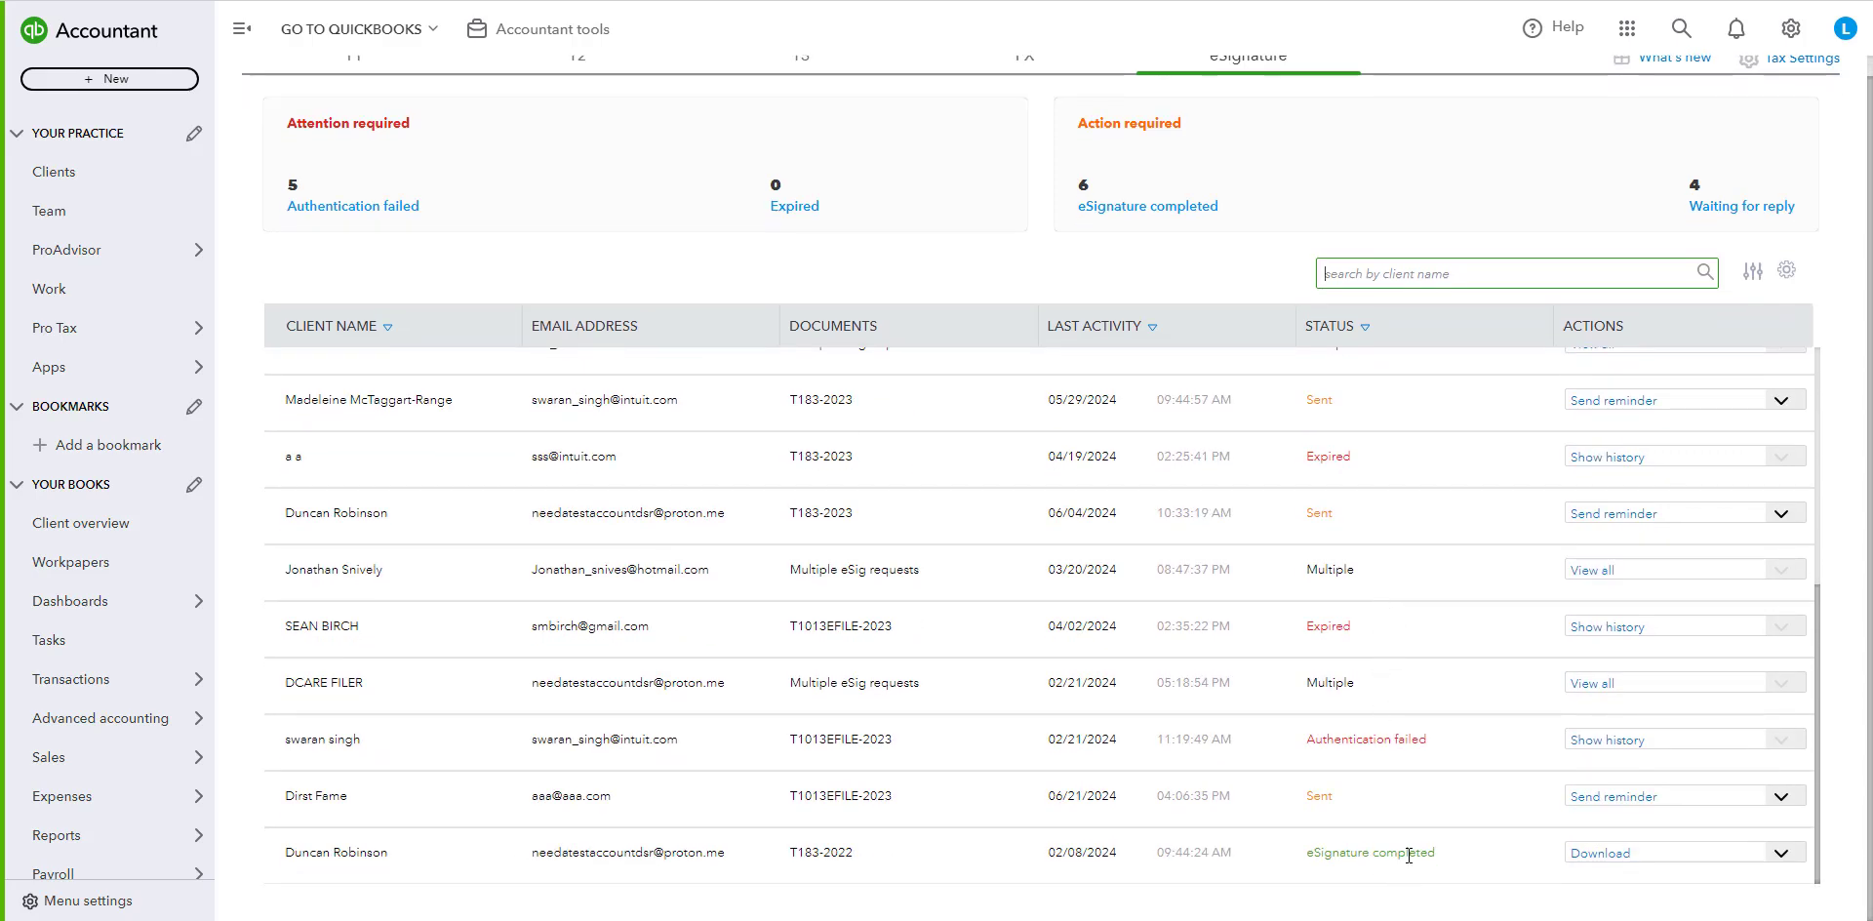
pyautogui.scroll(1, 1184, 347)
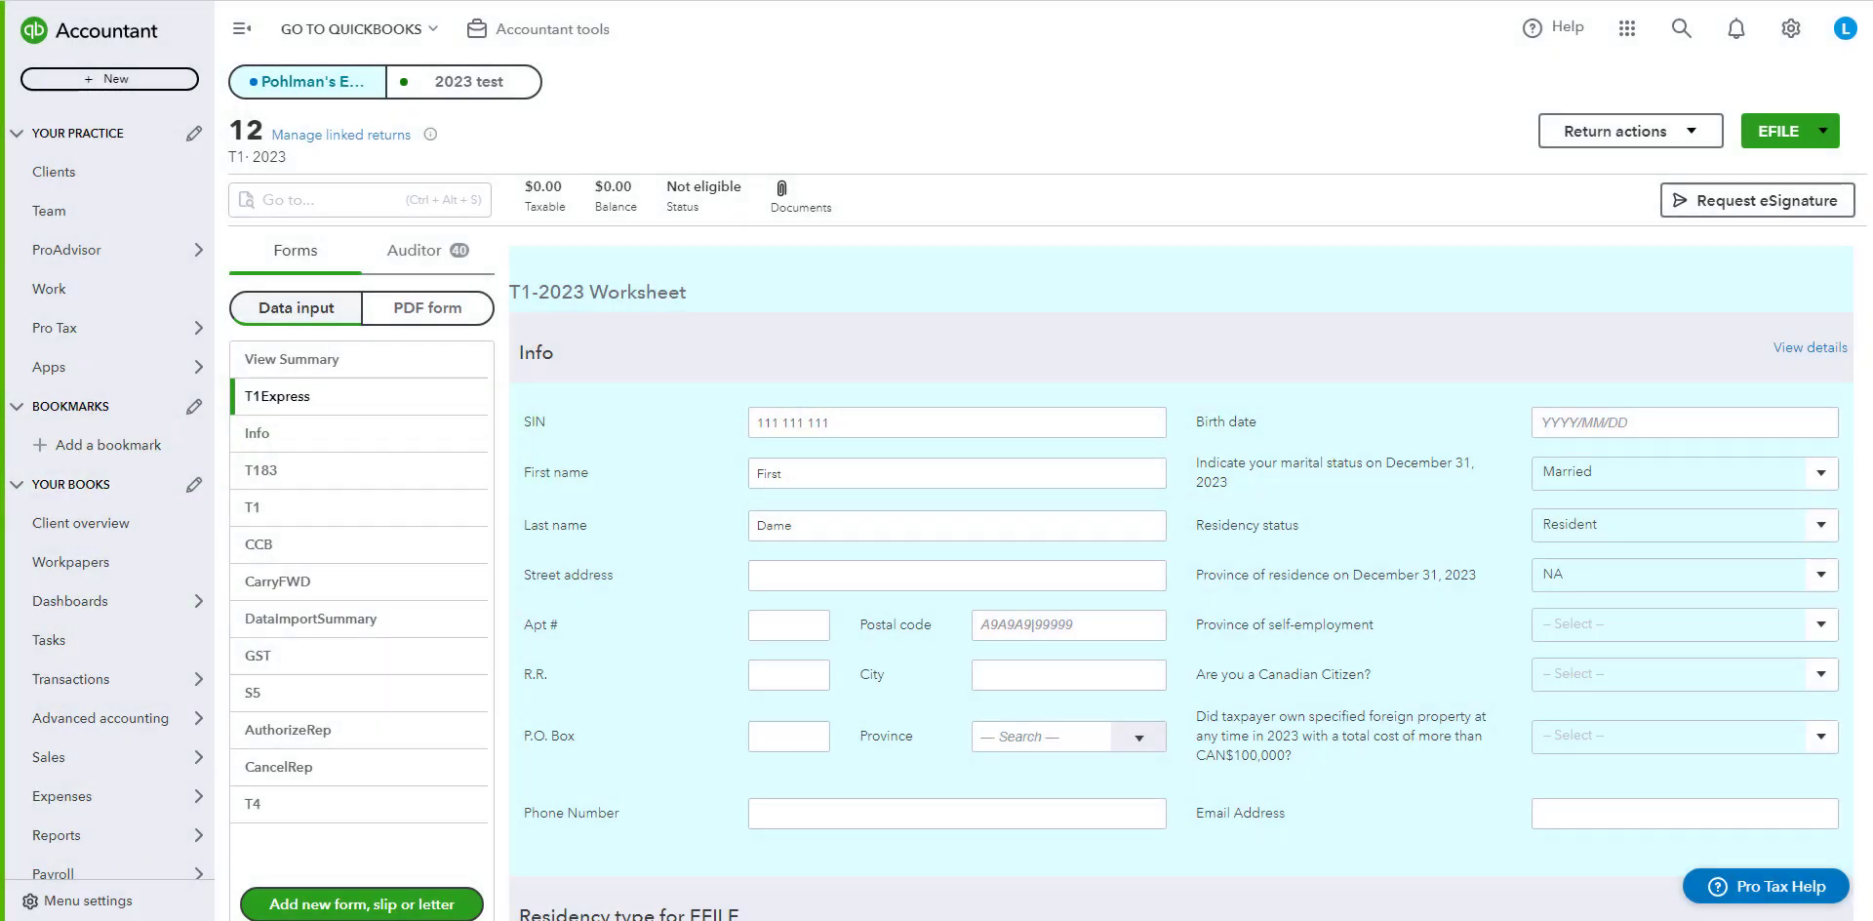
# Start CRA Auto fill my return without filing Authorize a Representative, read the CRA setup terms, and close the page.
pyautogui.click(1612, 135)
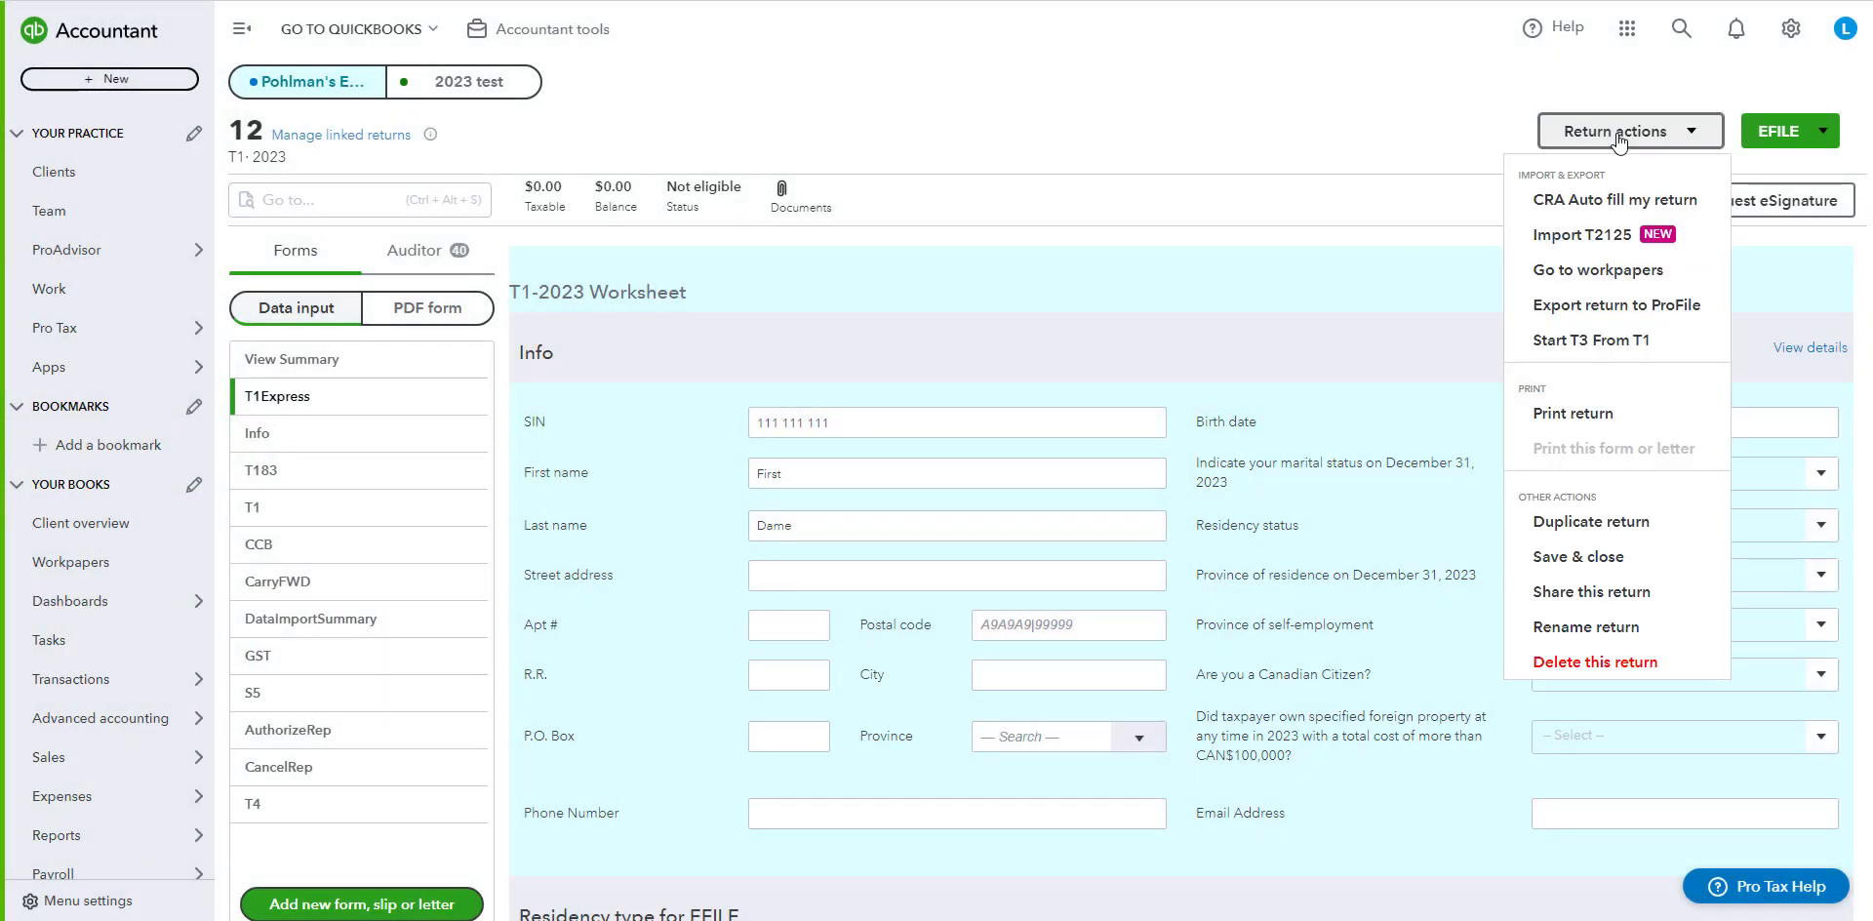
pyautogui.click(1627, 202)
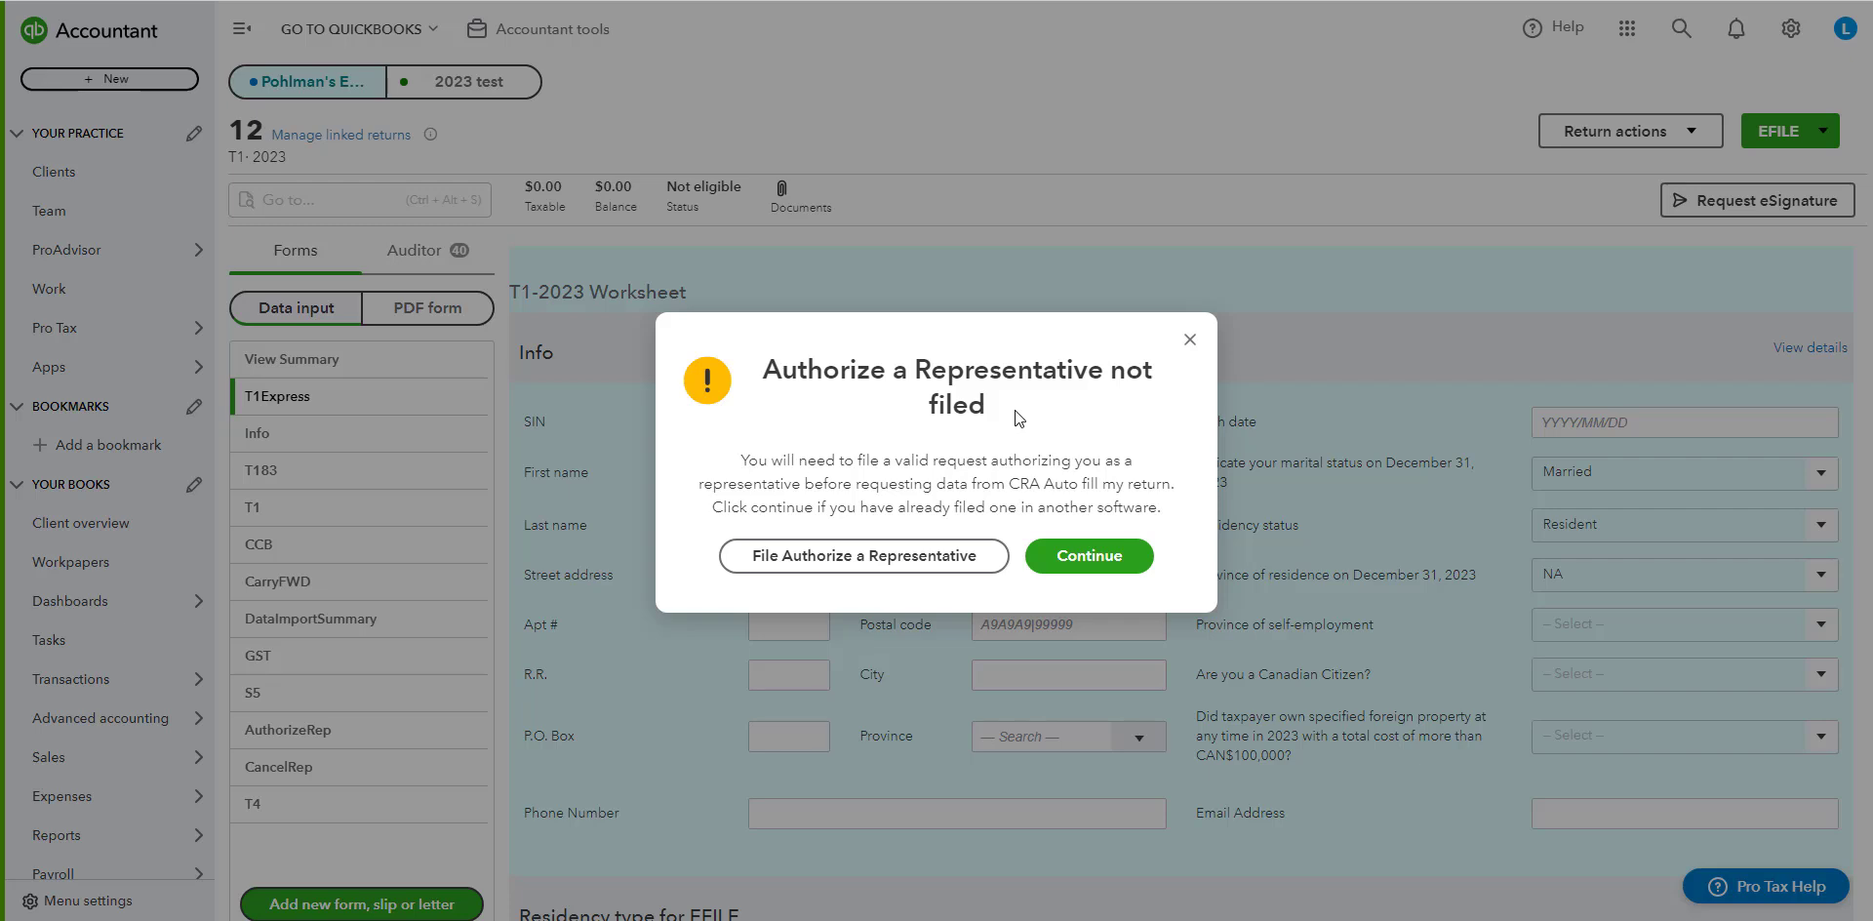
pyautogui.click(1122, 566)
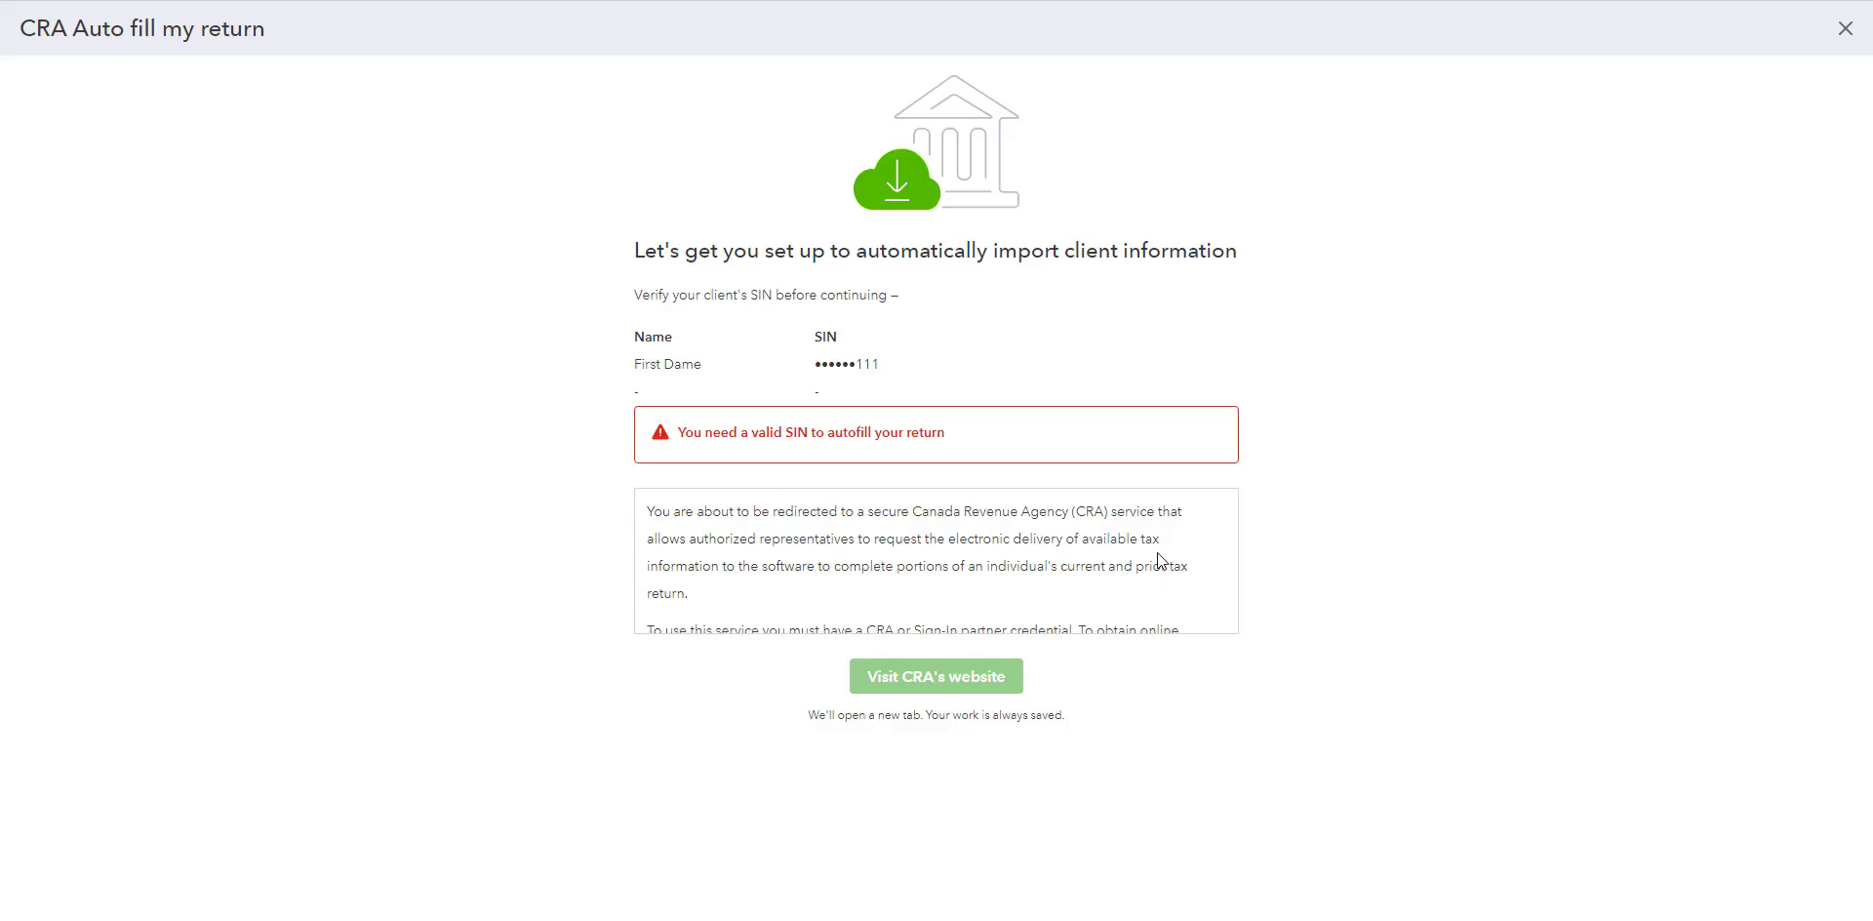
pyautogui.scroll(-1, 1159, 558)
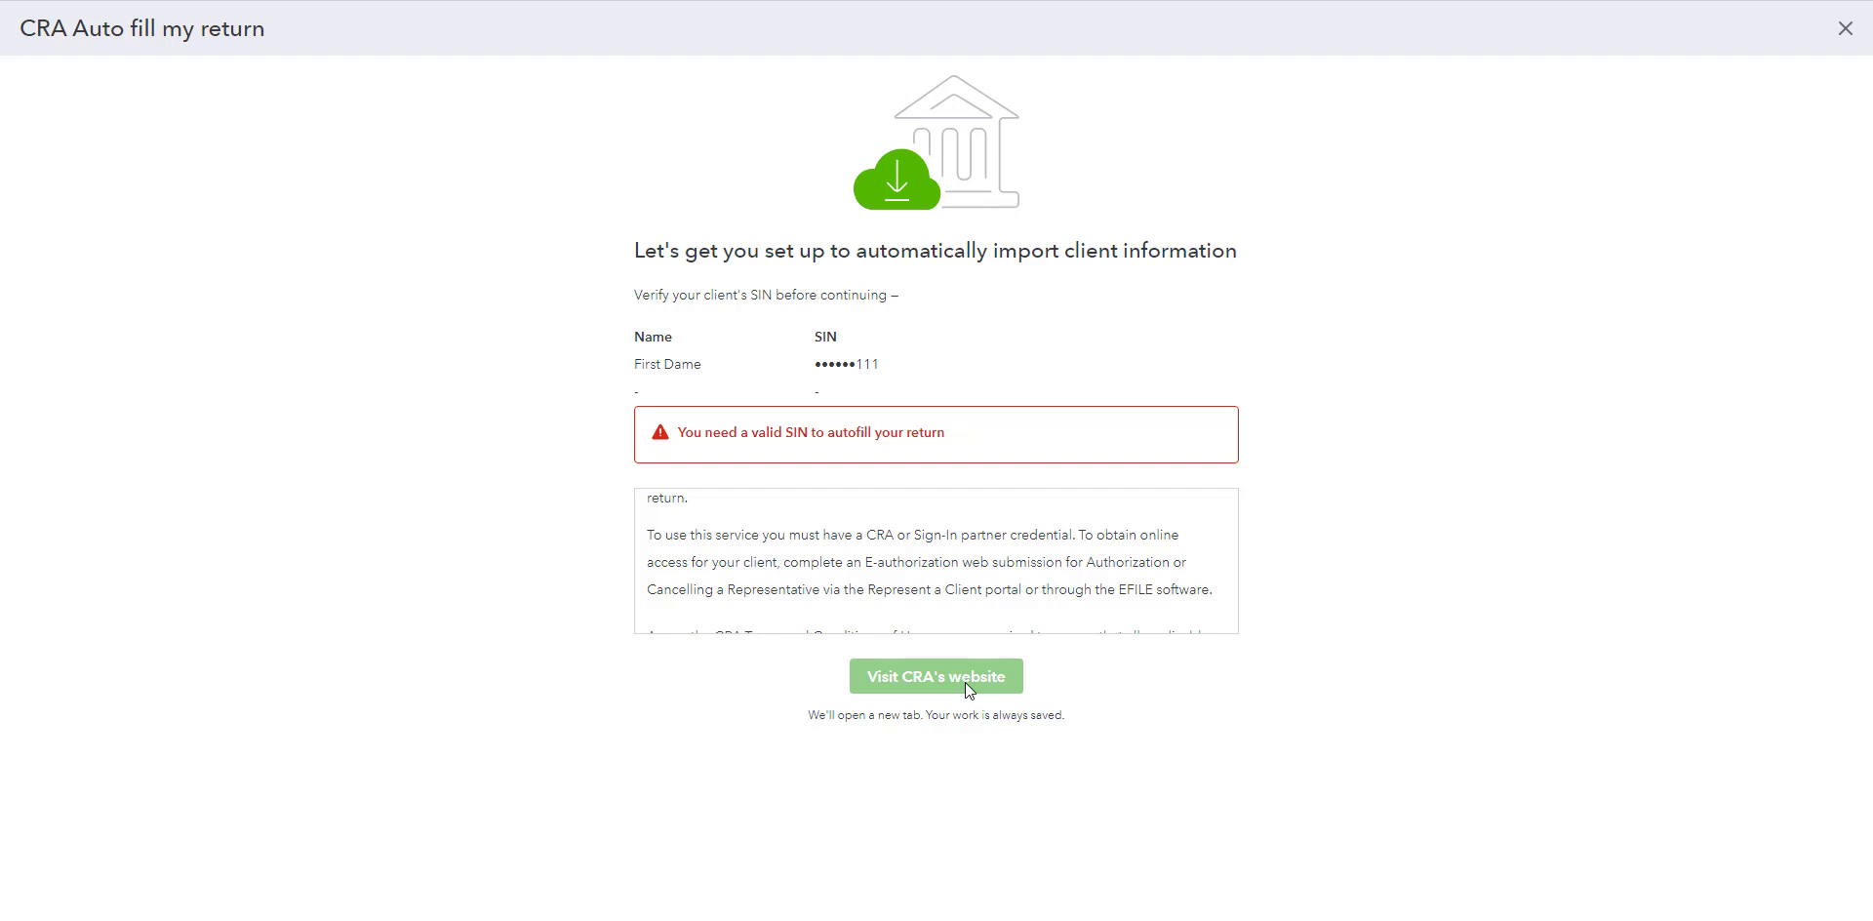
pyautogui.moveTo(869, 414)
pyautogui.scroll(-1, 1015, 565)
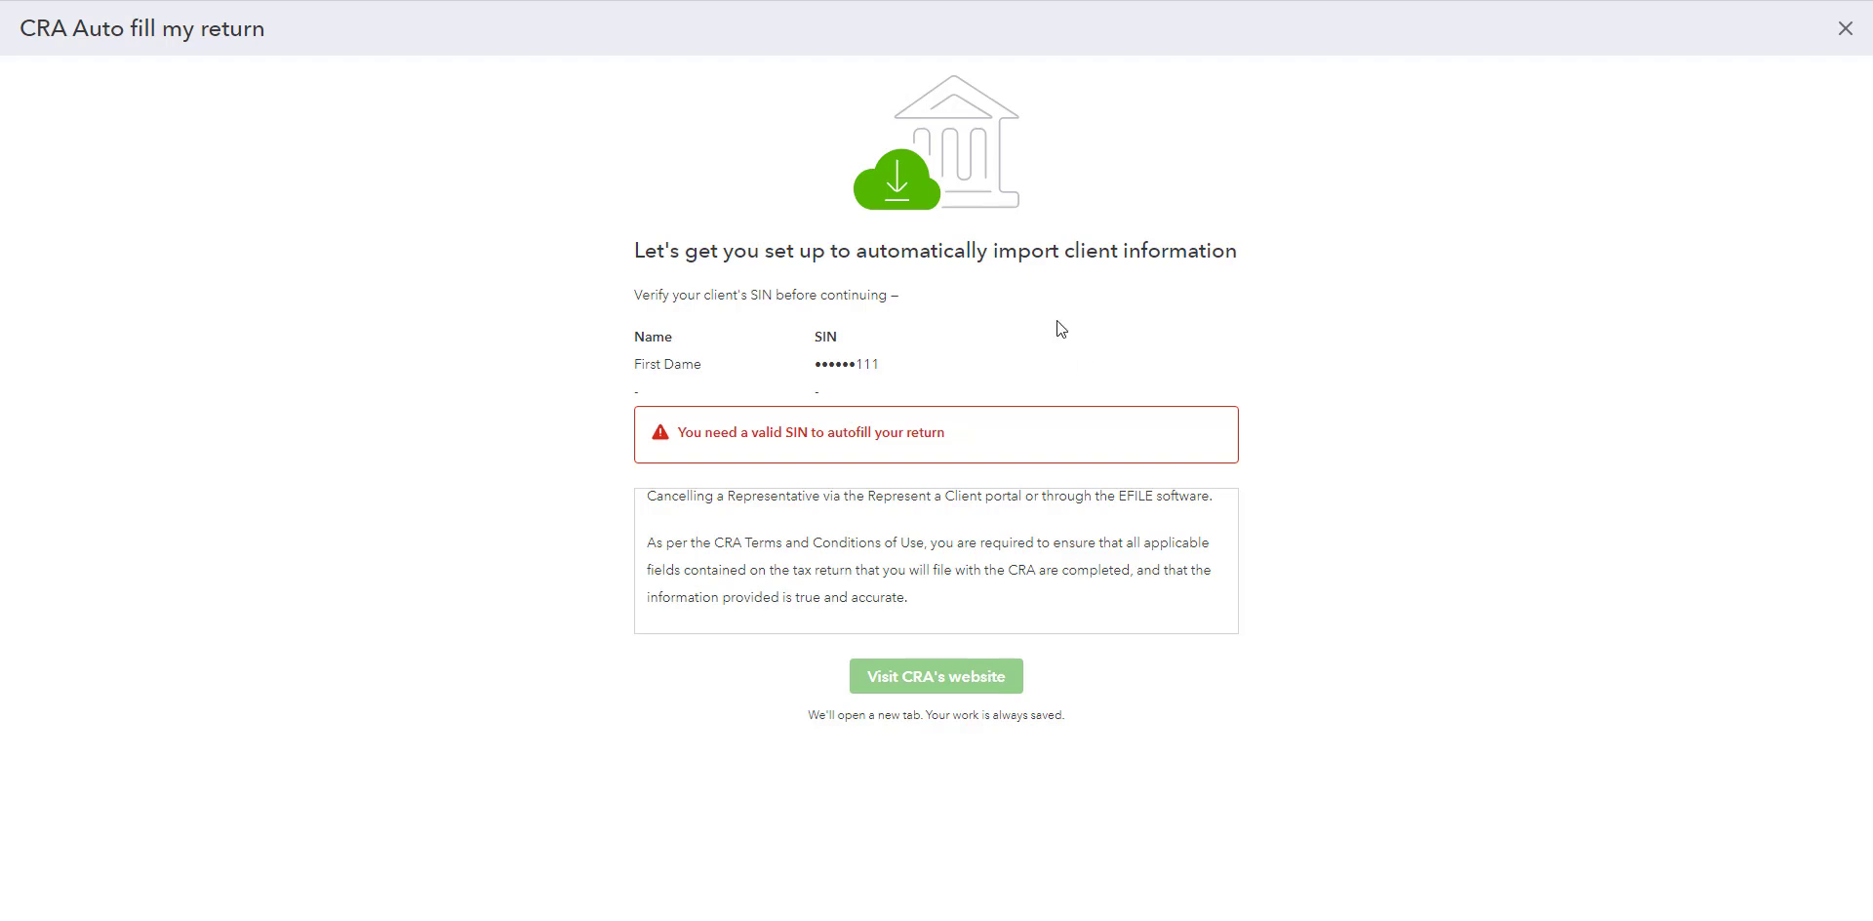
pyautogui.click(1846, 31)
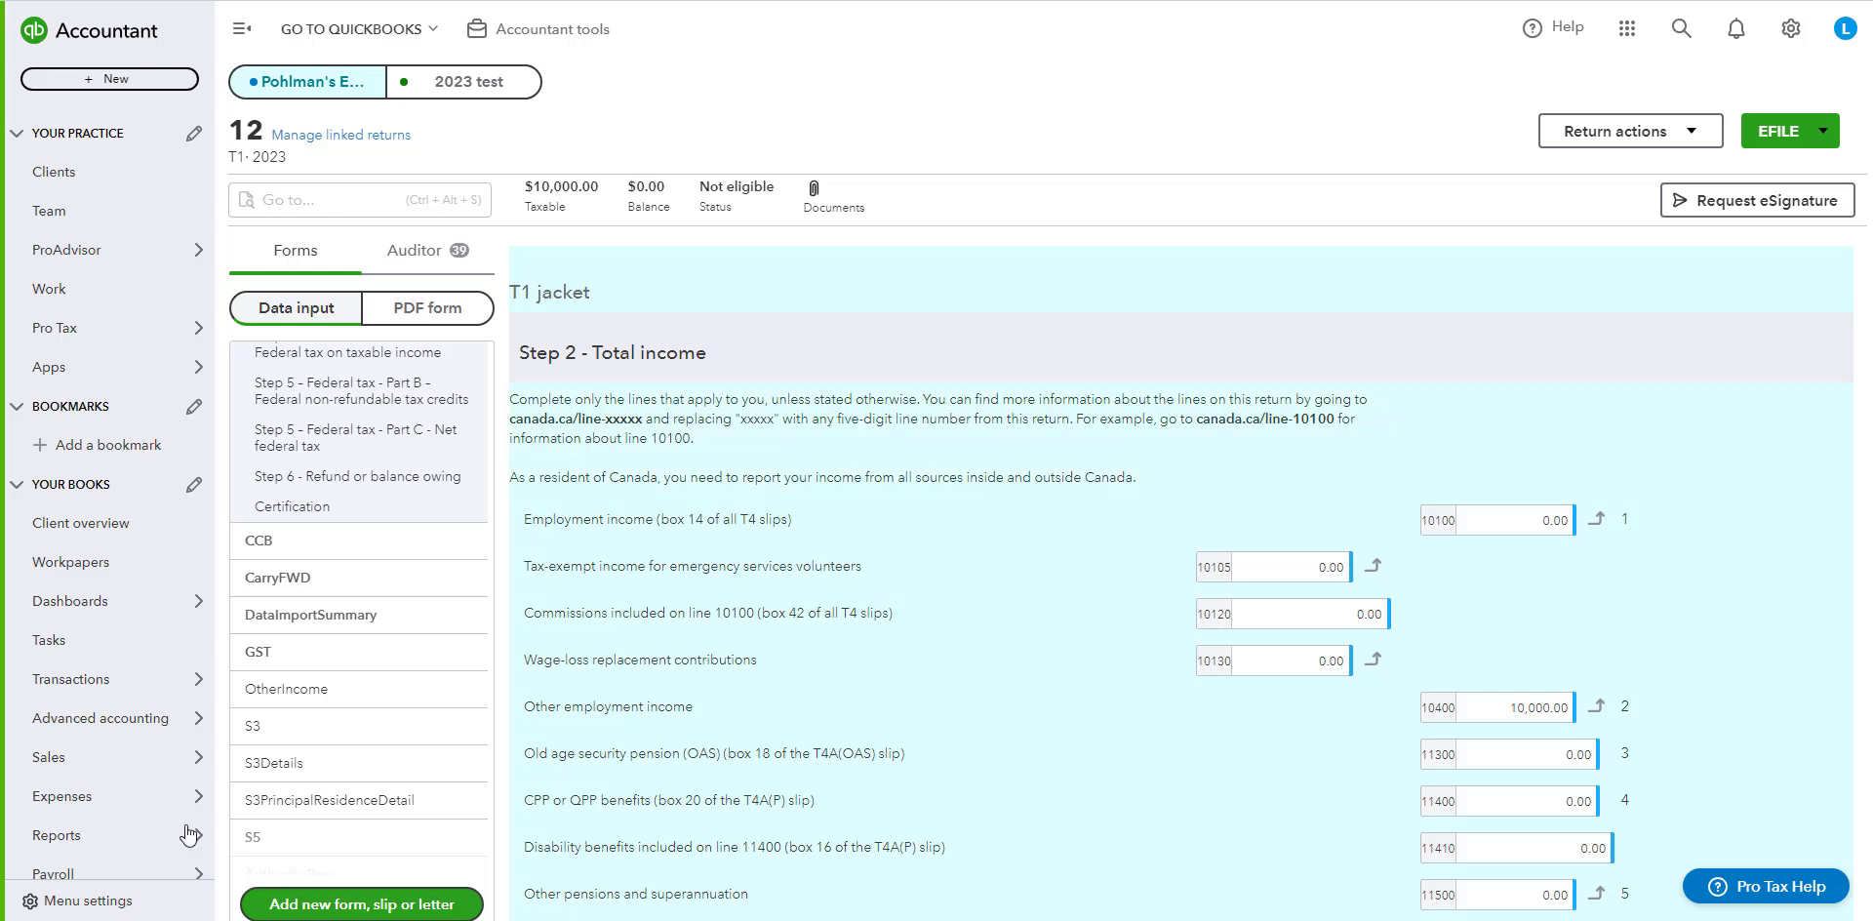
# Examine the capital gains sections of the S3 schedule and check the option for adding further forms.
pyautogui.click(310, 734)
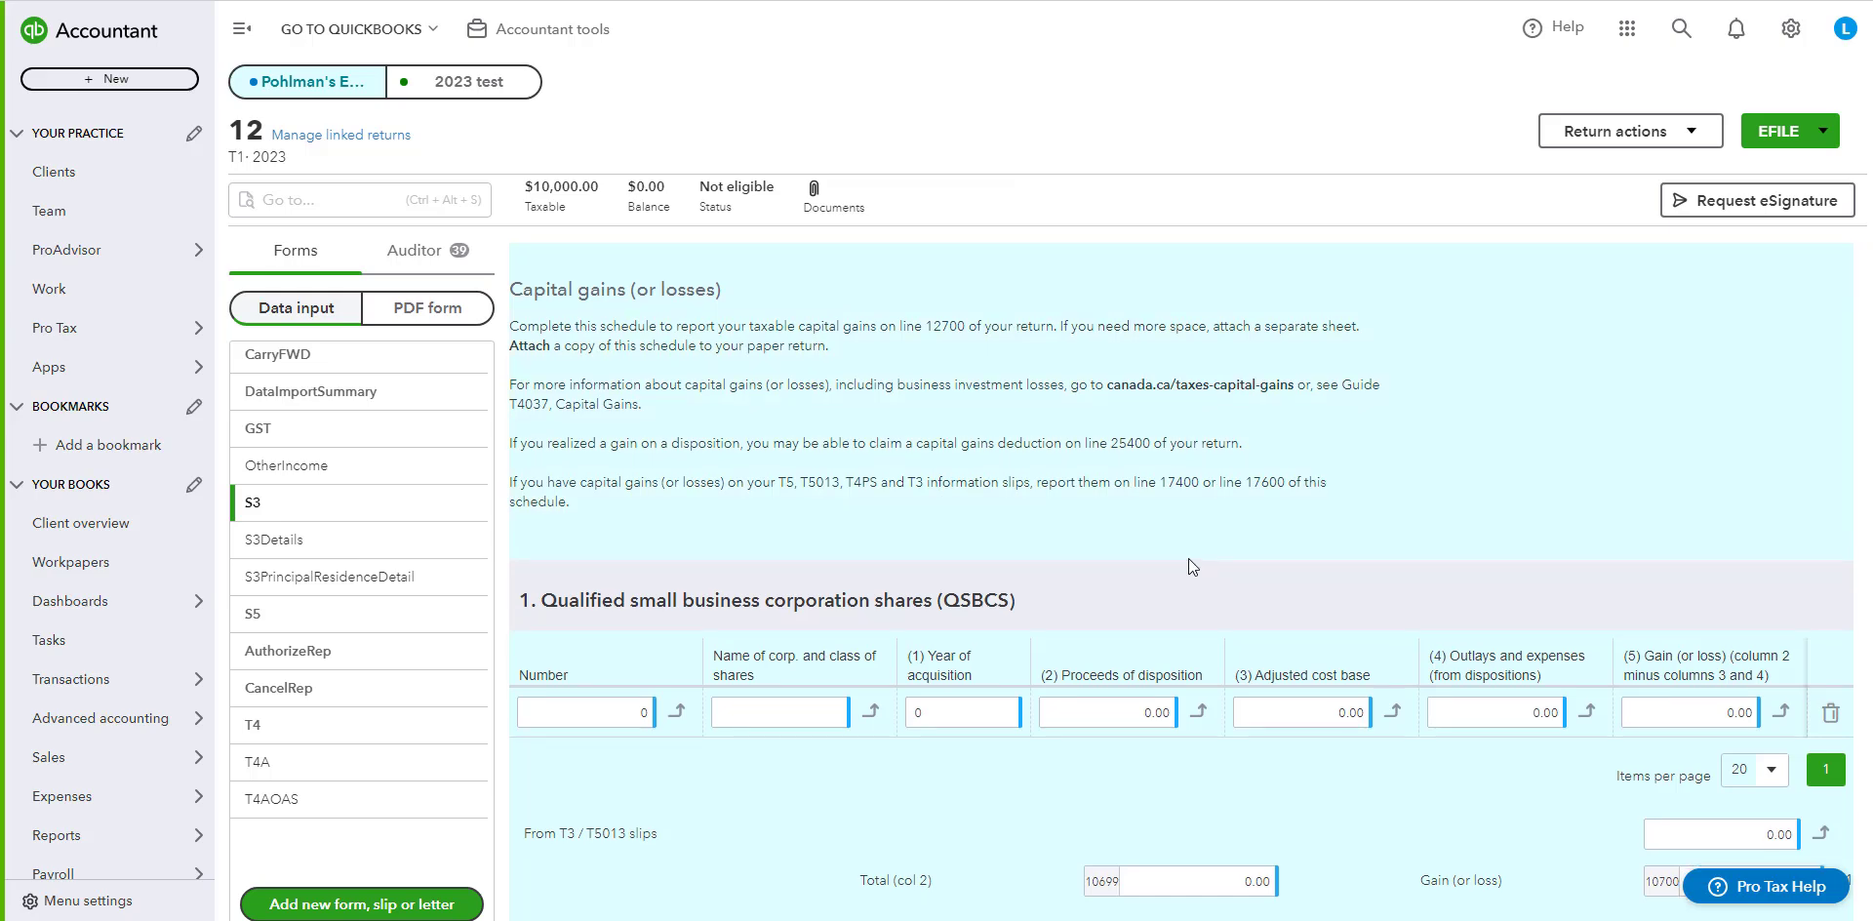
pyautogui.scroll(-5, 1022, 582)
pyautogui.scroll(5, 1250, 642)
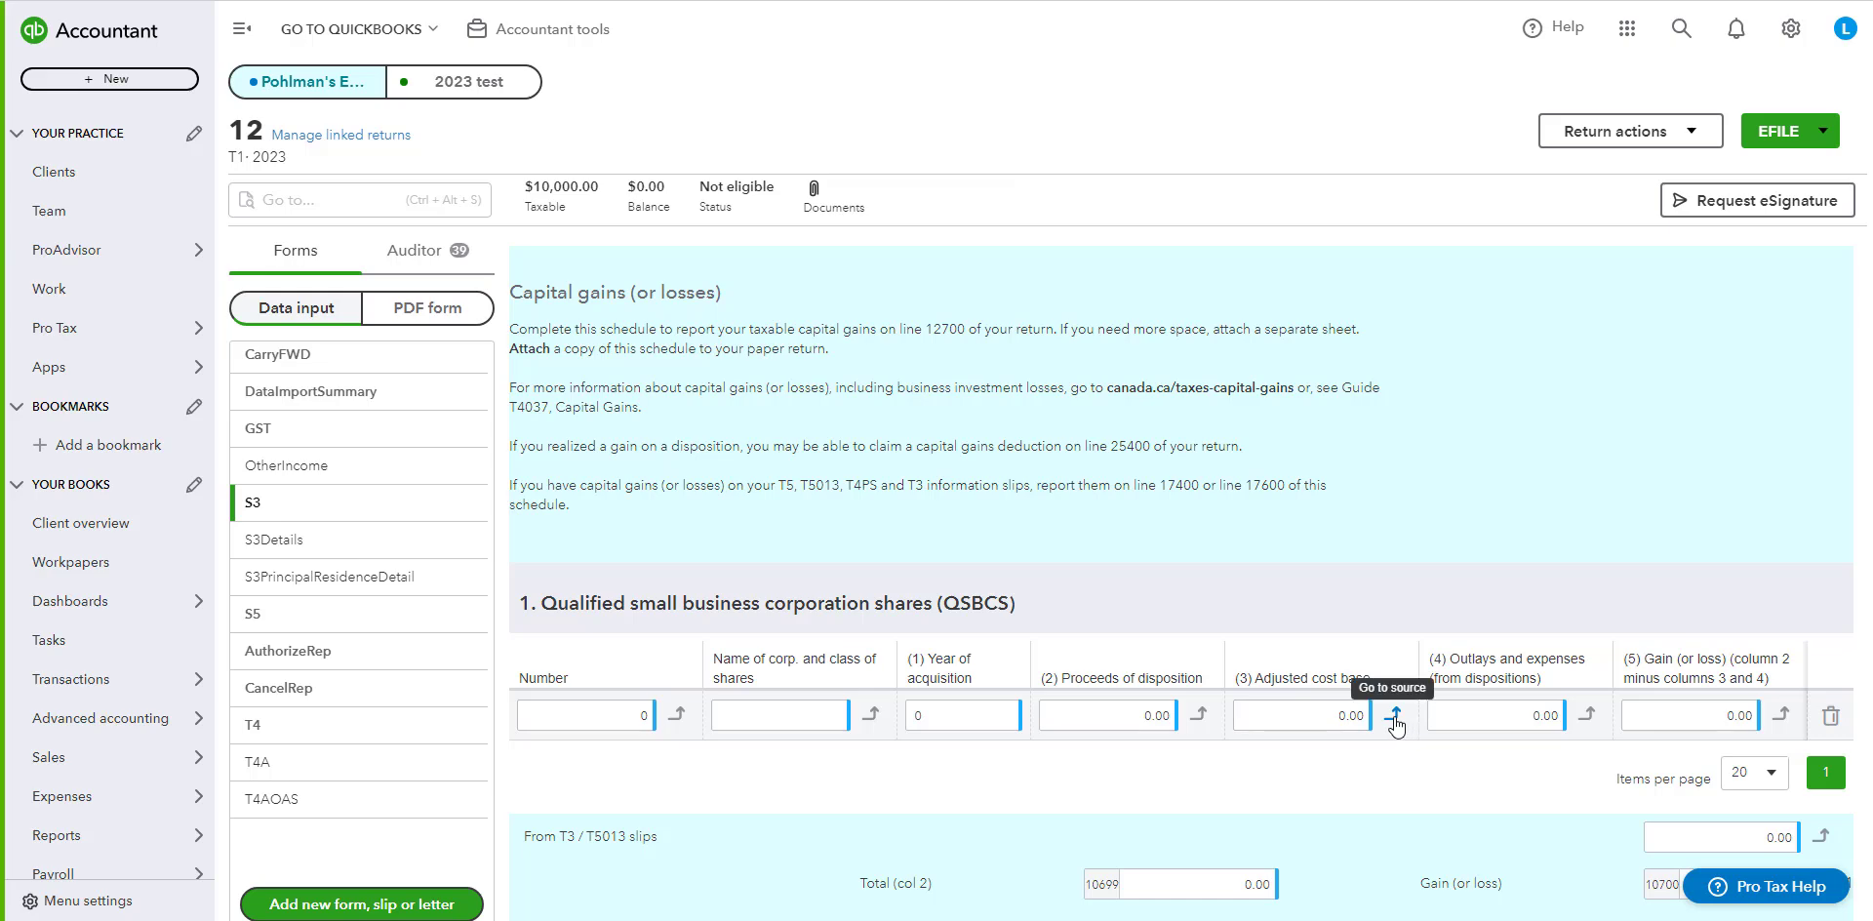
pyautogui.click(365, 904)
pyautogui.click(1190, 232)
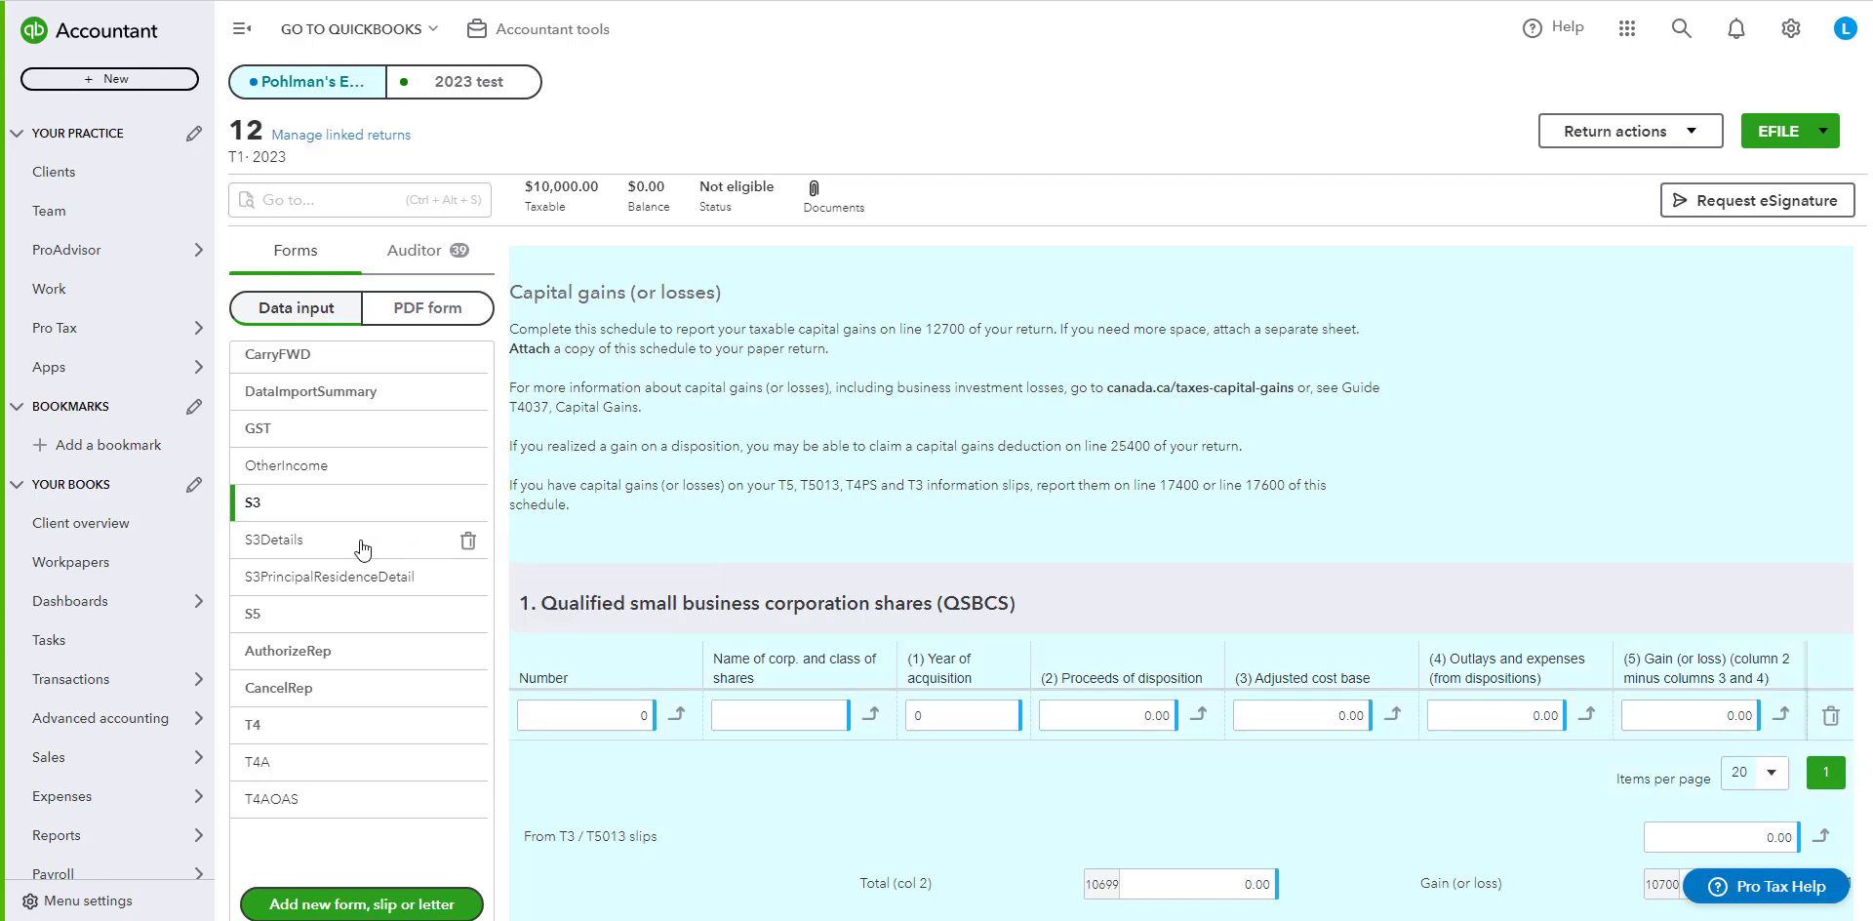
# In the details of S3Details item 1, set the proceeds of disposition to 200.00, and open the S3PrincipalResidenceDetail form.
pyautogui.click(306, 542)
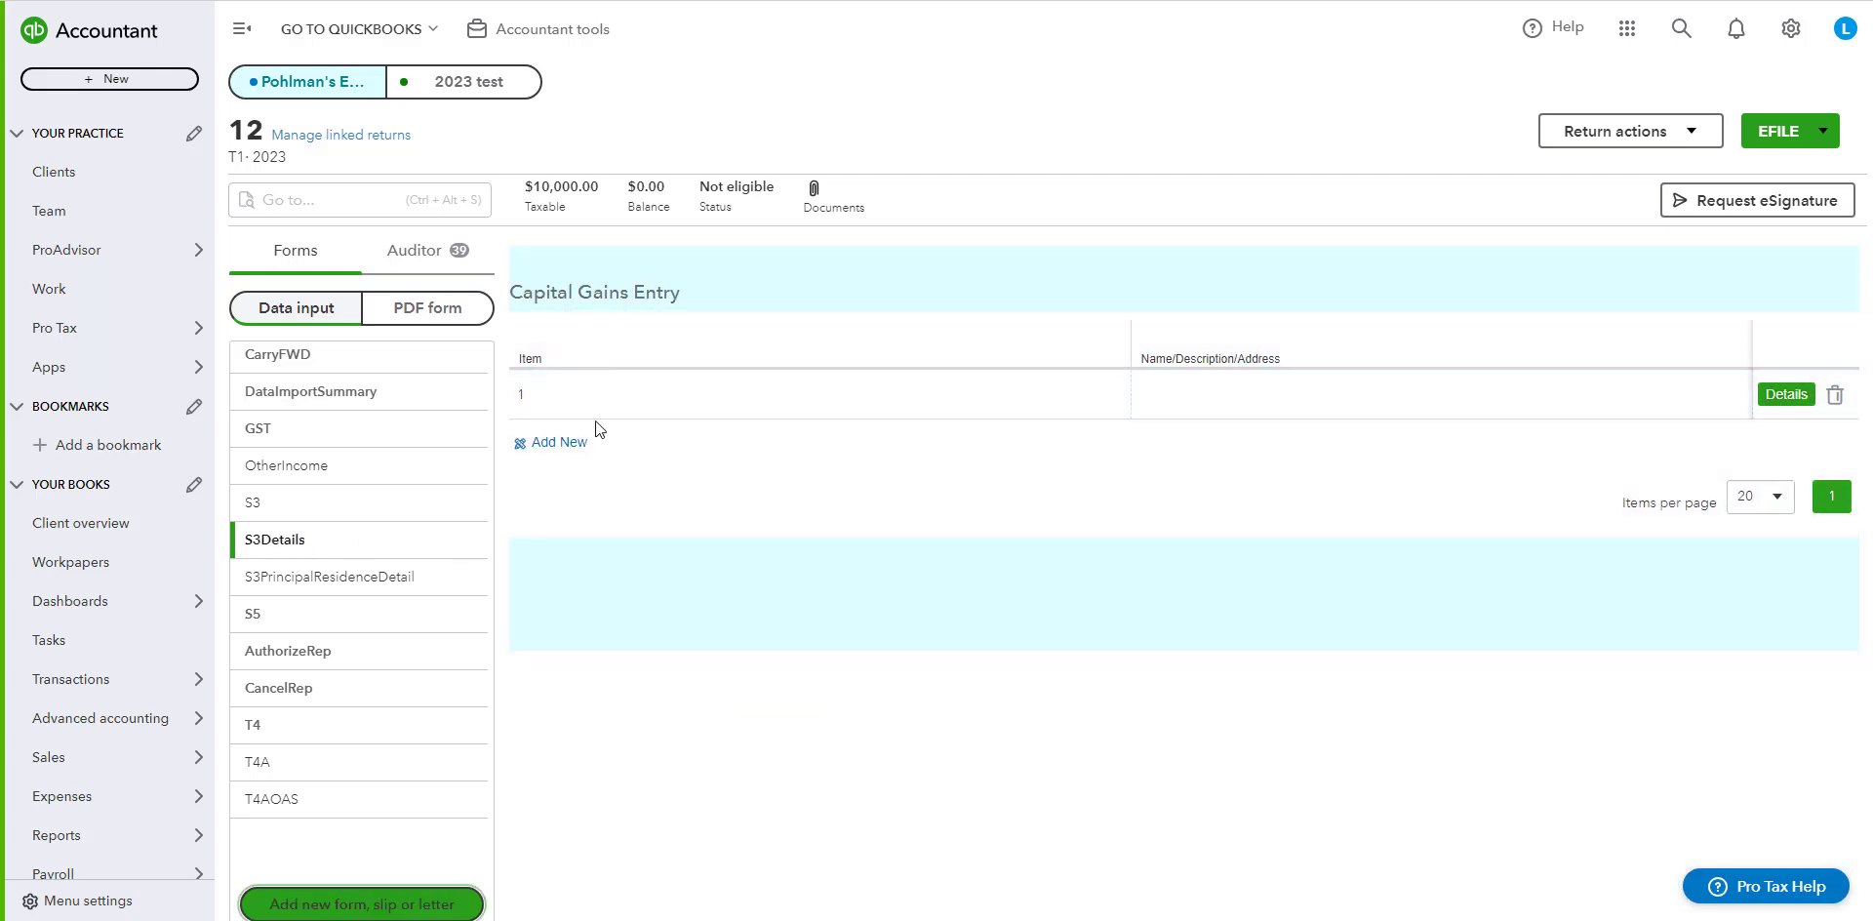
pyautogui.click(1772, 395)
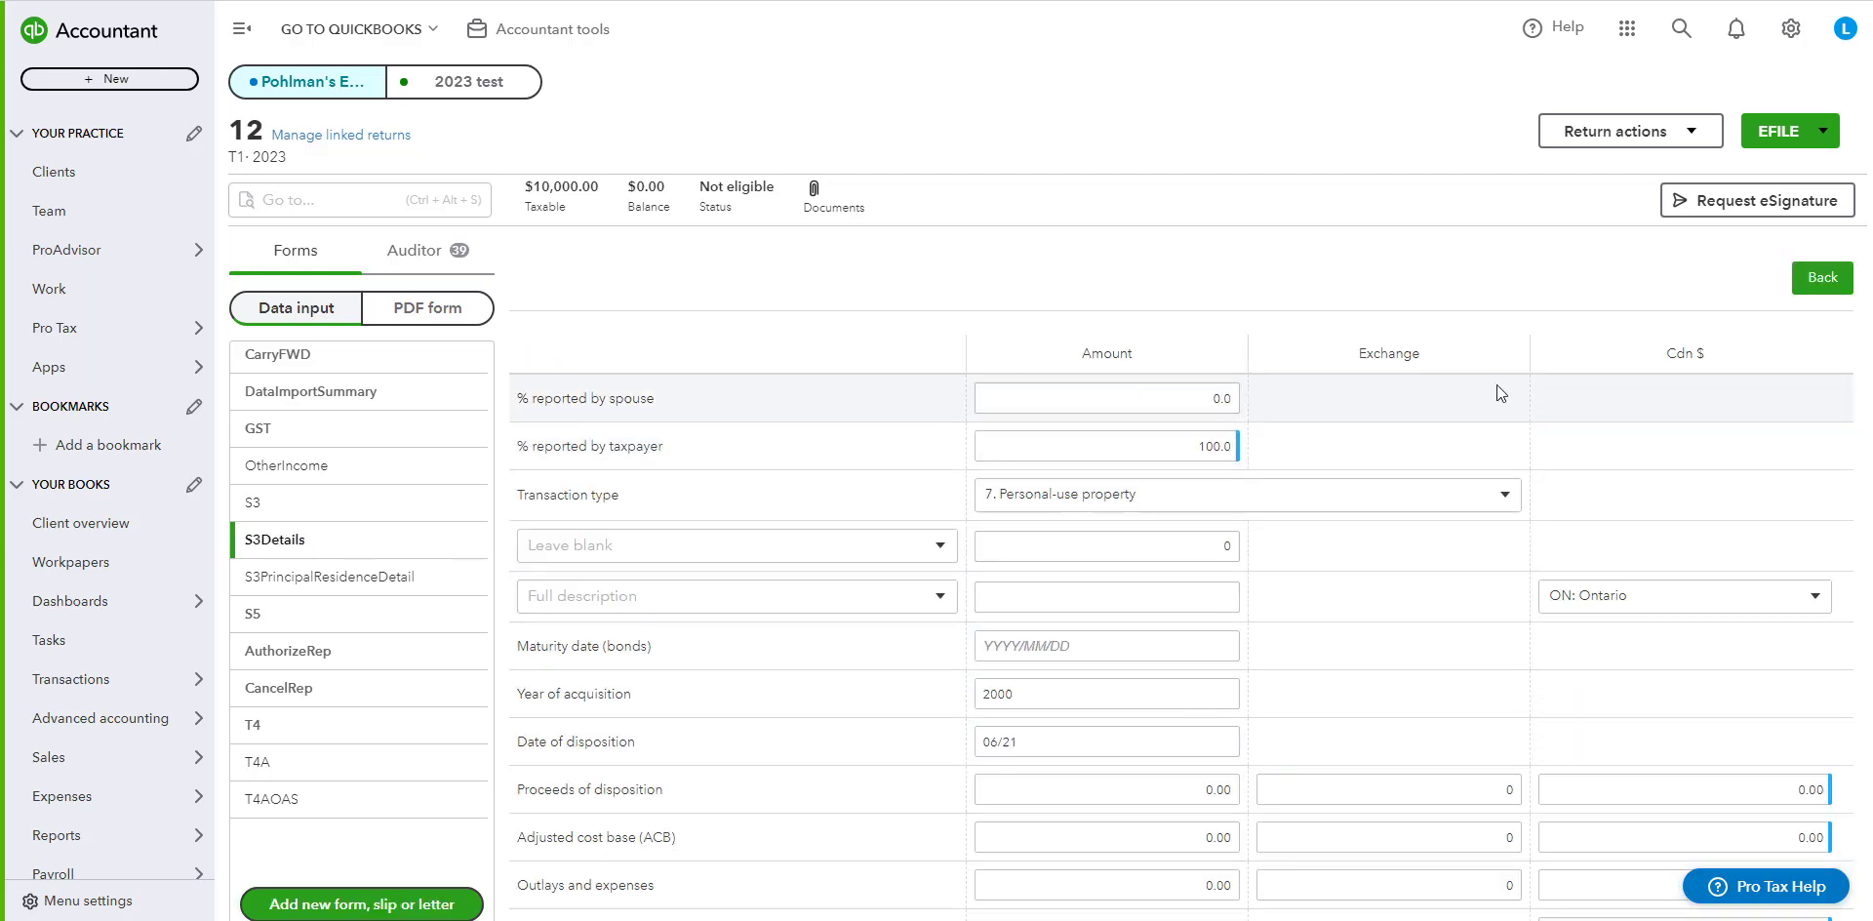
pyautogui.scroll(-1, 1268, 537)
pyautogui.click(1211, 692)
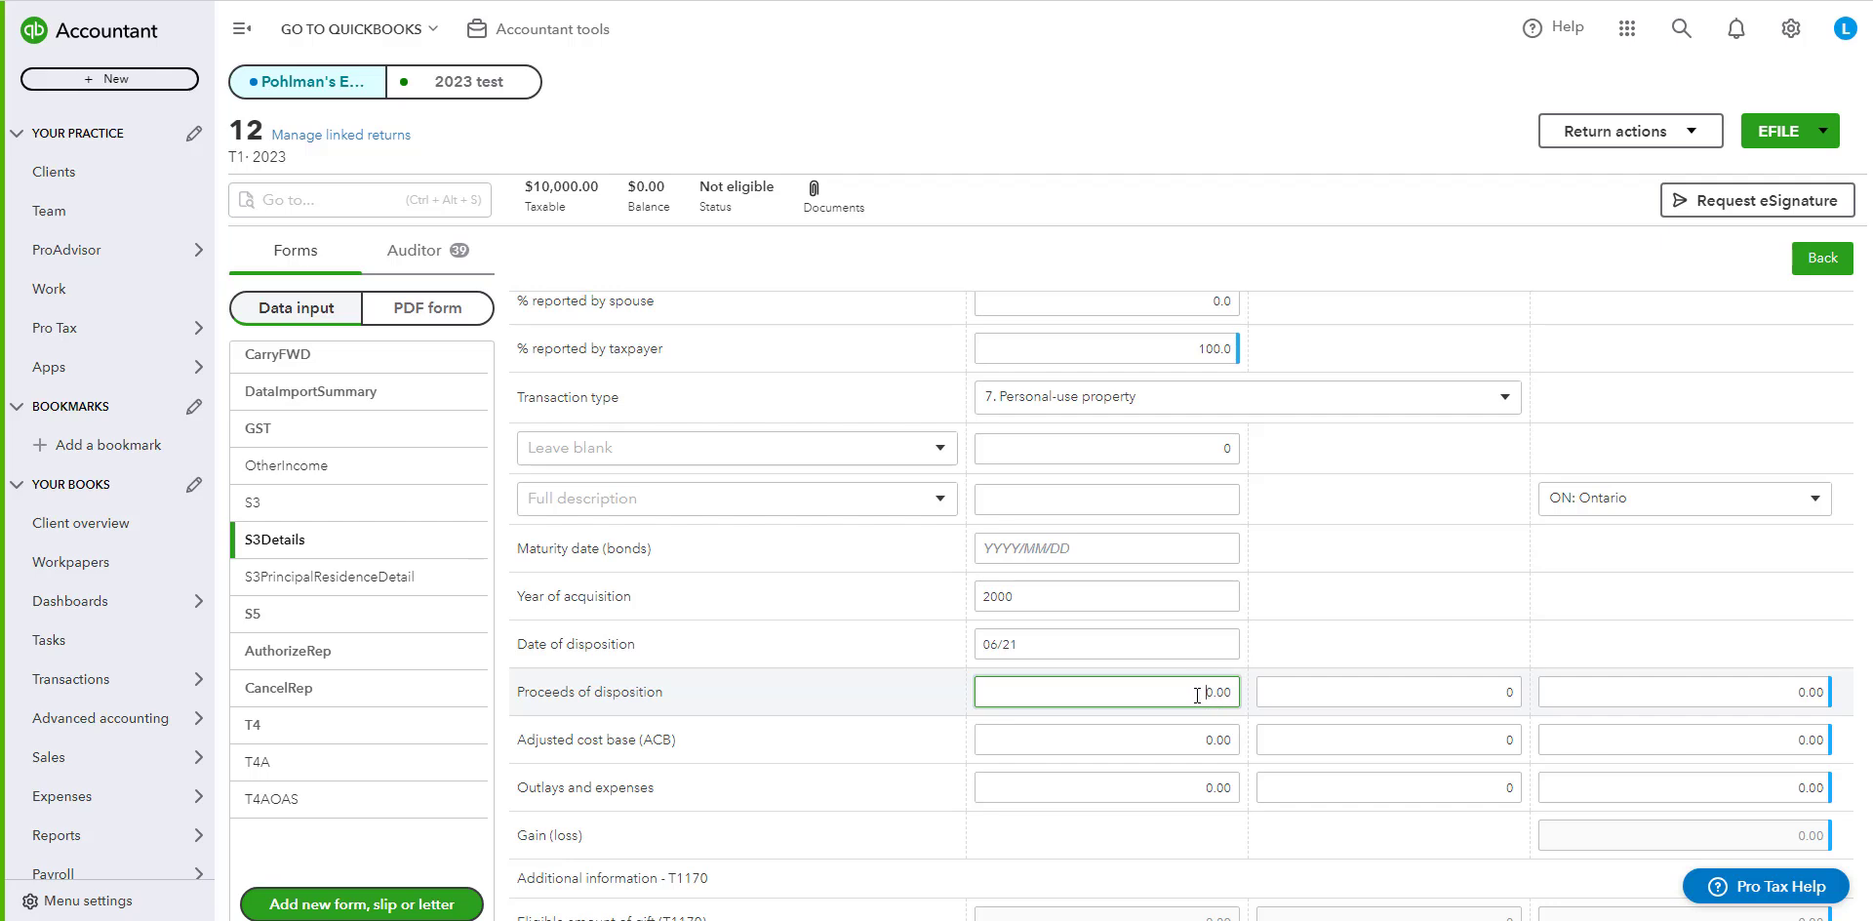
pyautogui.write('20')
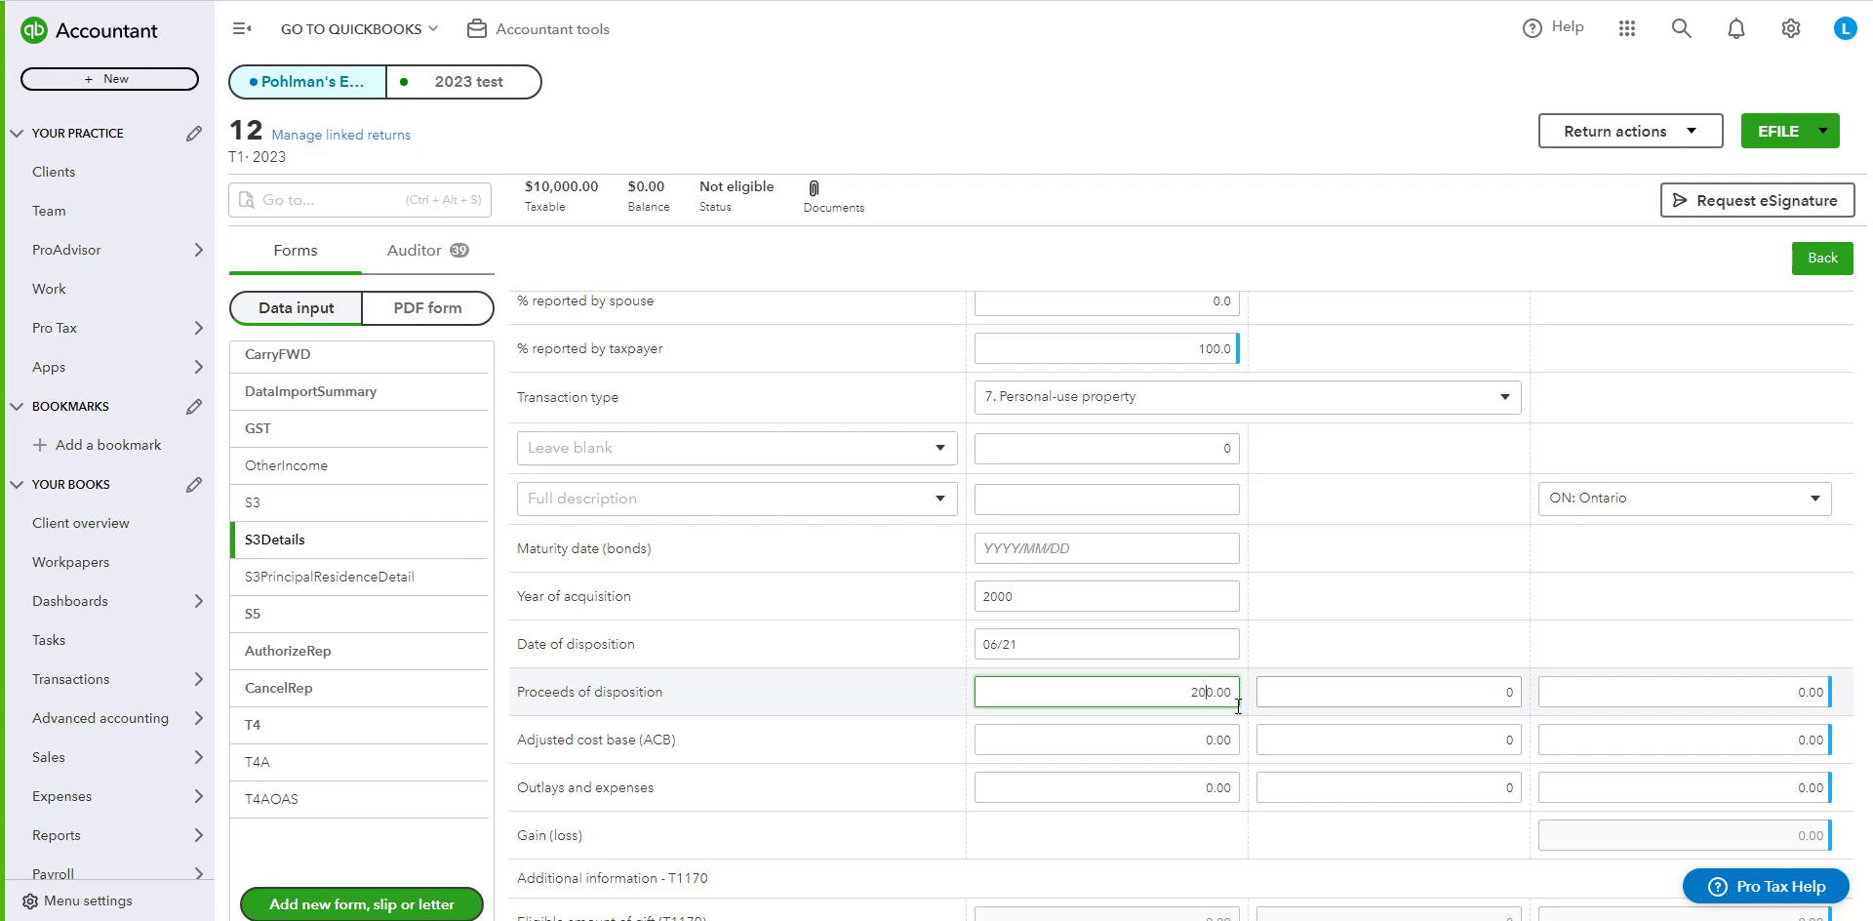
pyautogui.click(1161, 739)
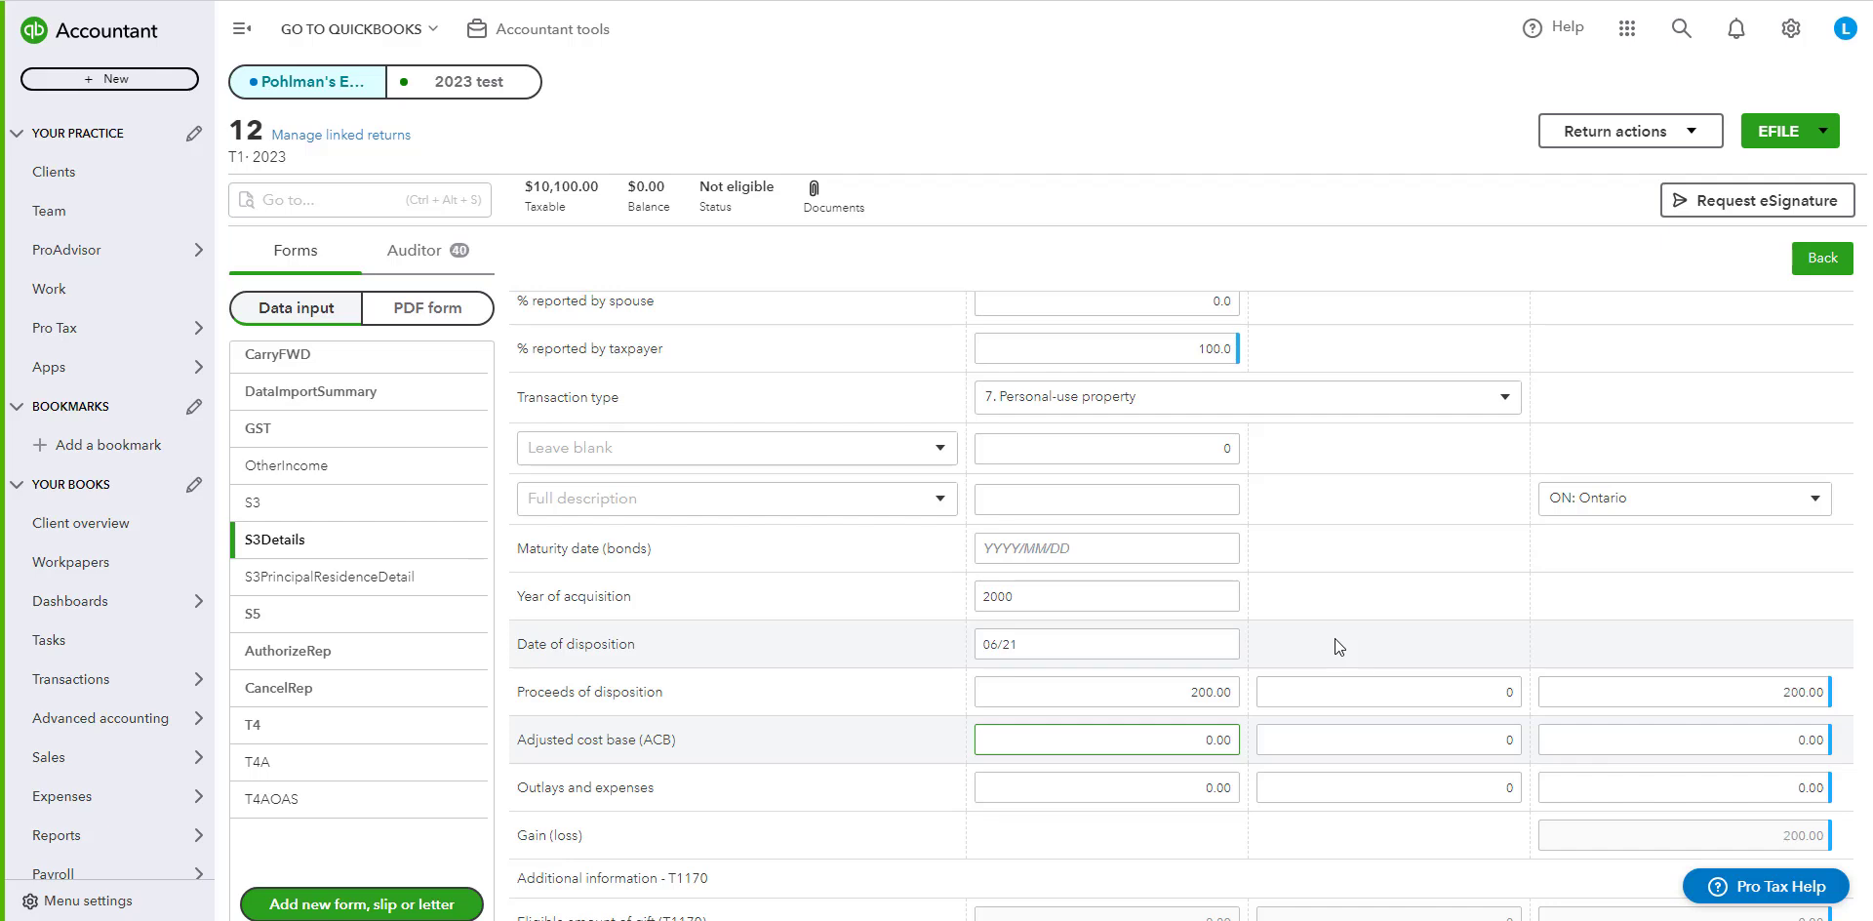
pyautogui.click(347, 582)
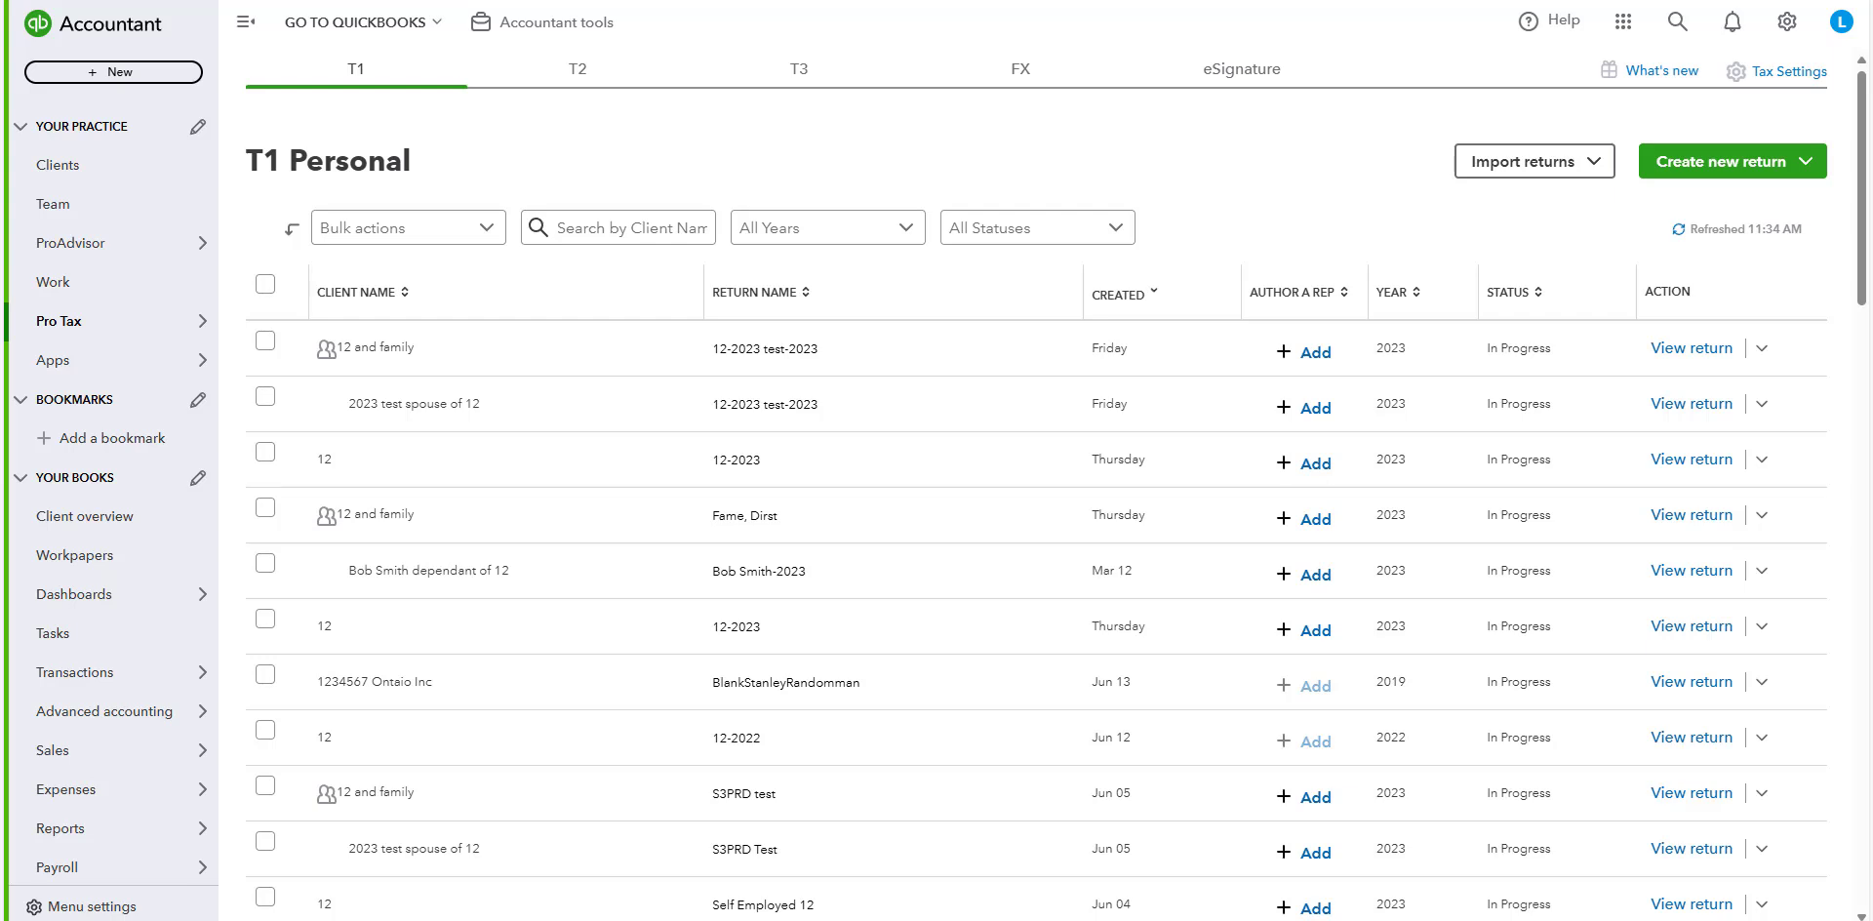
# Check the firm-wide EFILE number and password fields in Tax Settings and close the settings without saving.
pyautogui.click(1788, 73)
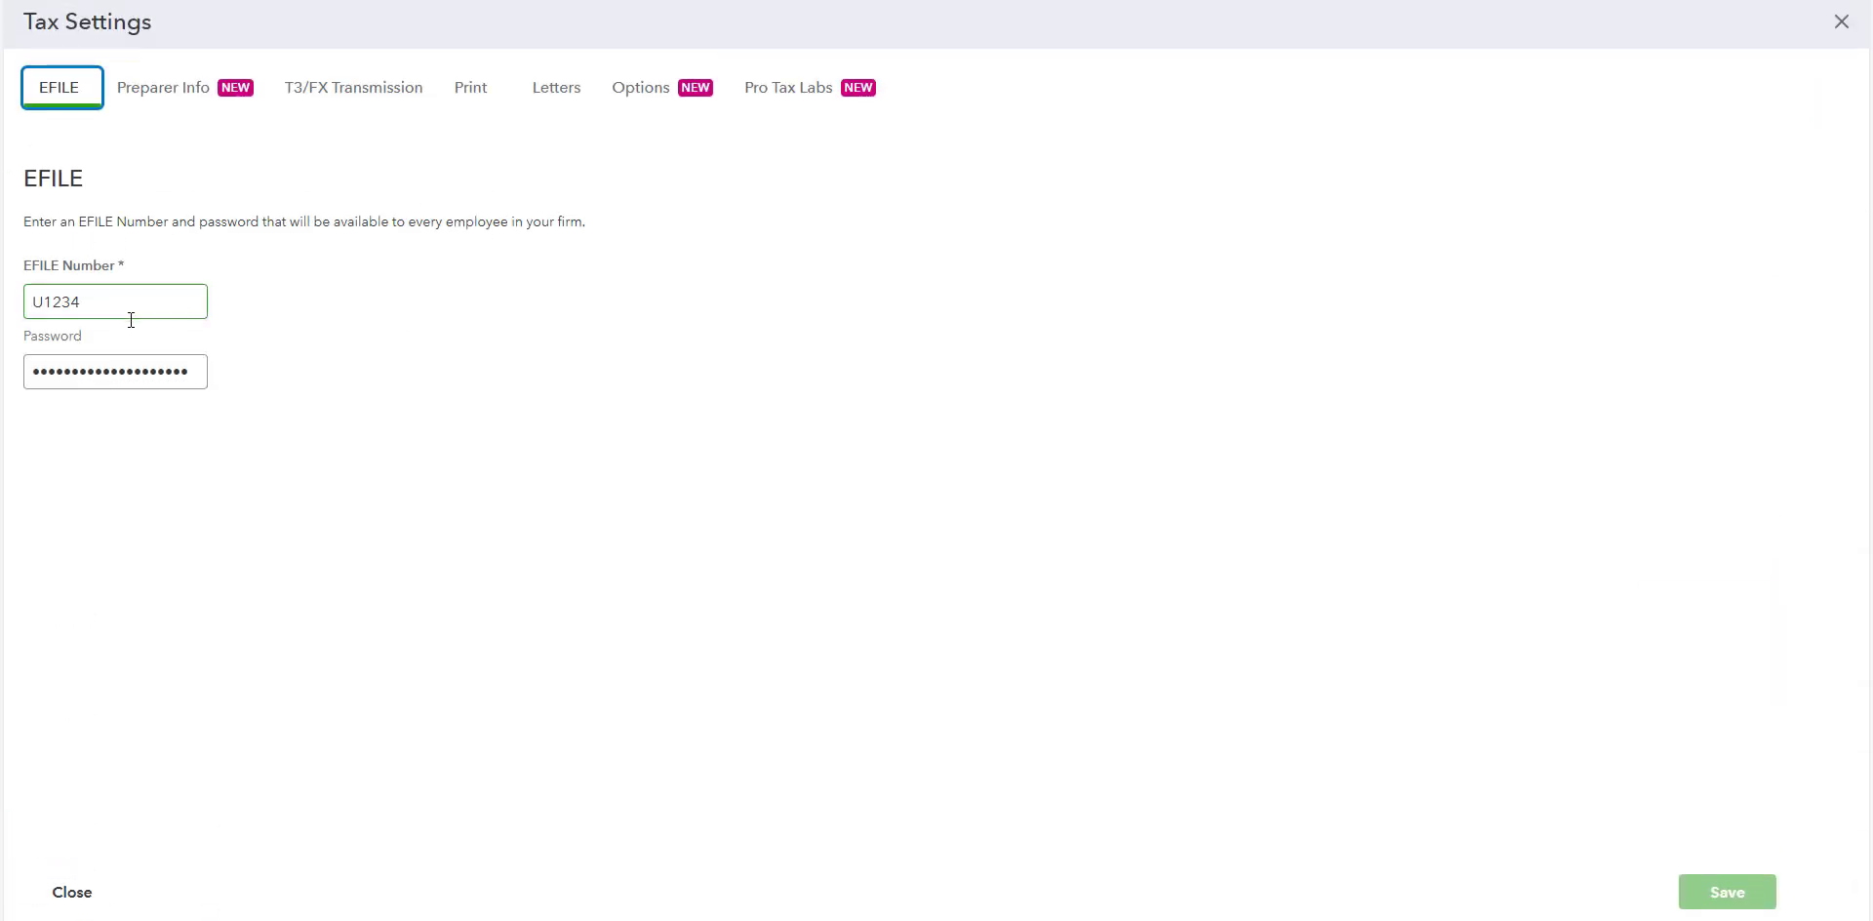
pyautogui.click(131, 310)
pyautogui.click(190, 379)
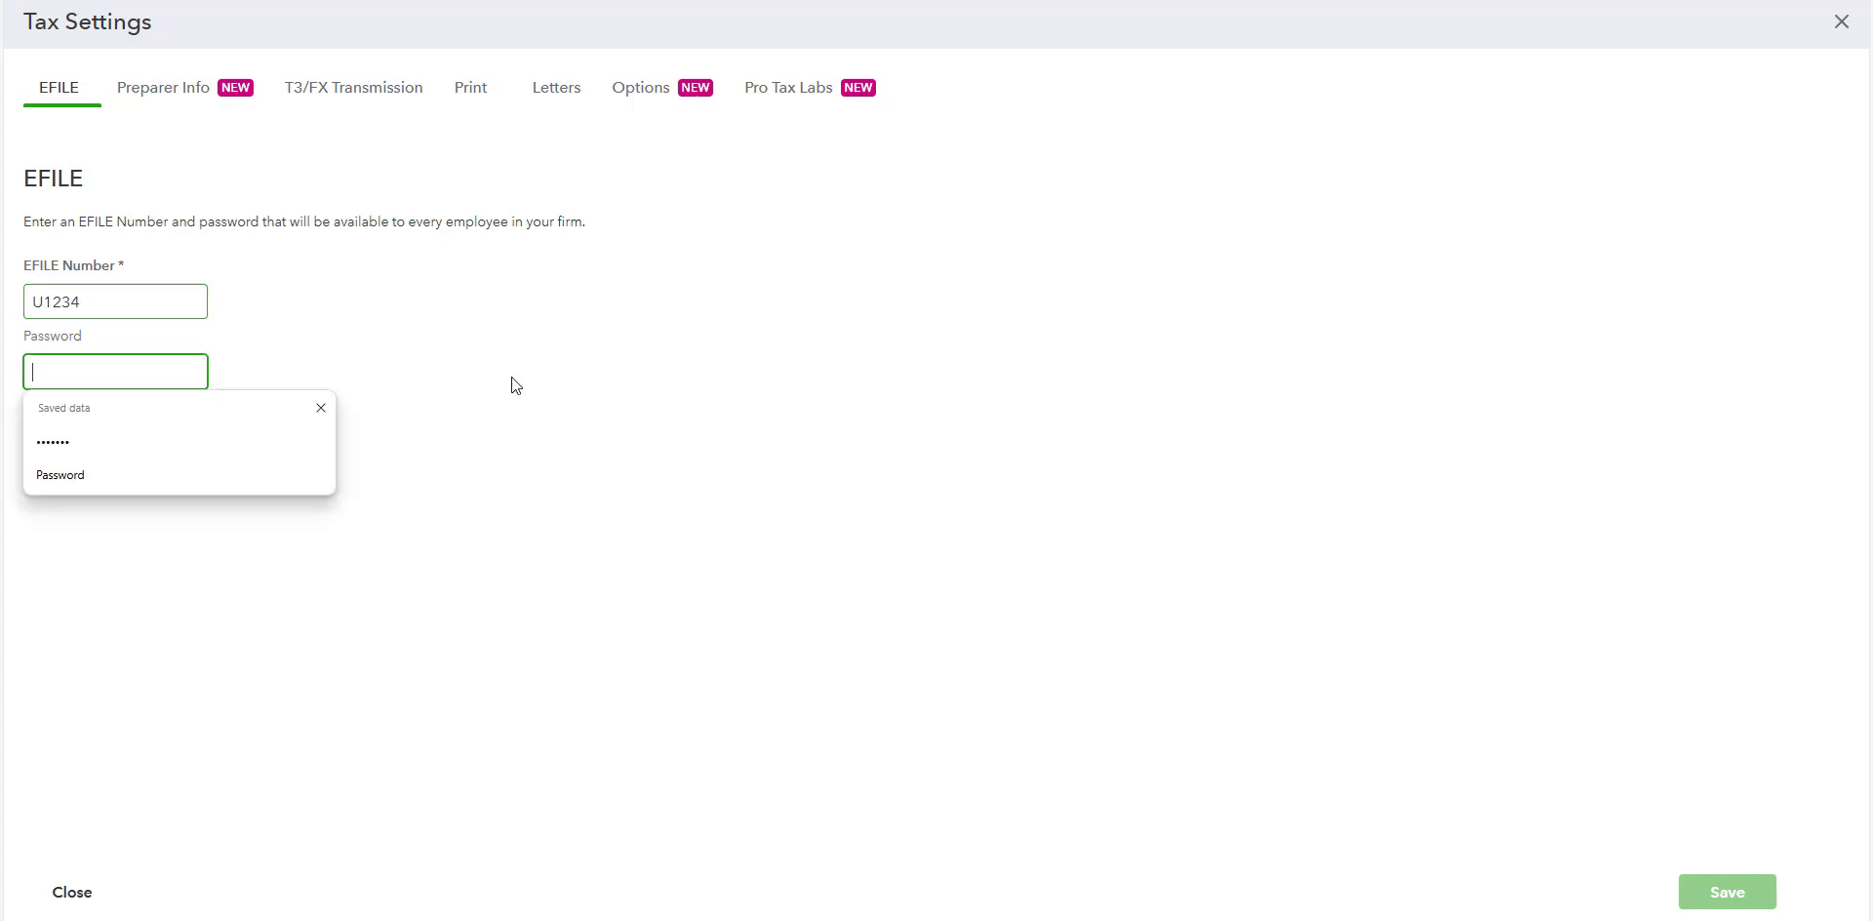
pyautogui.click(644, 368)
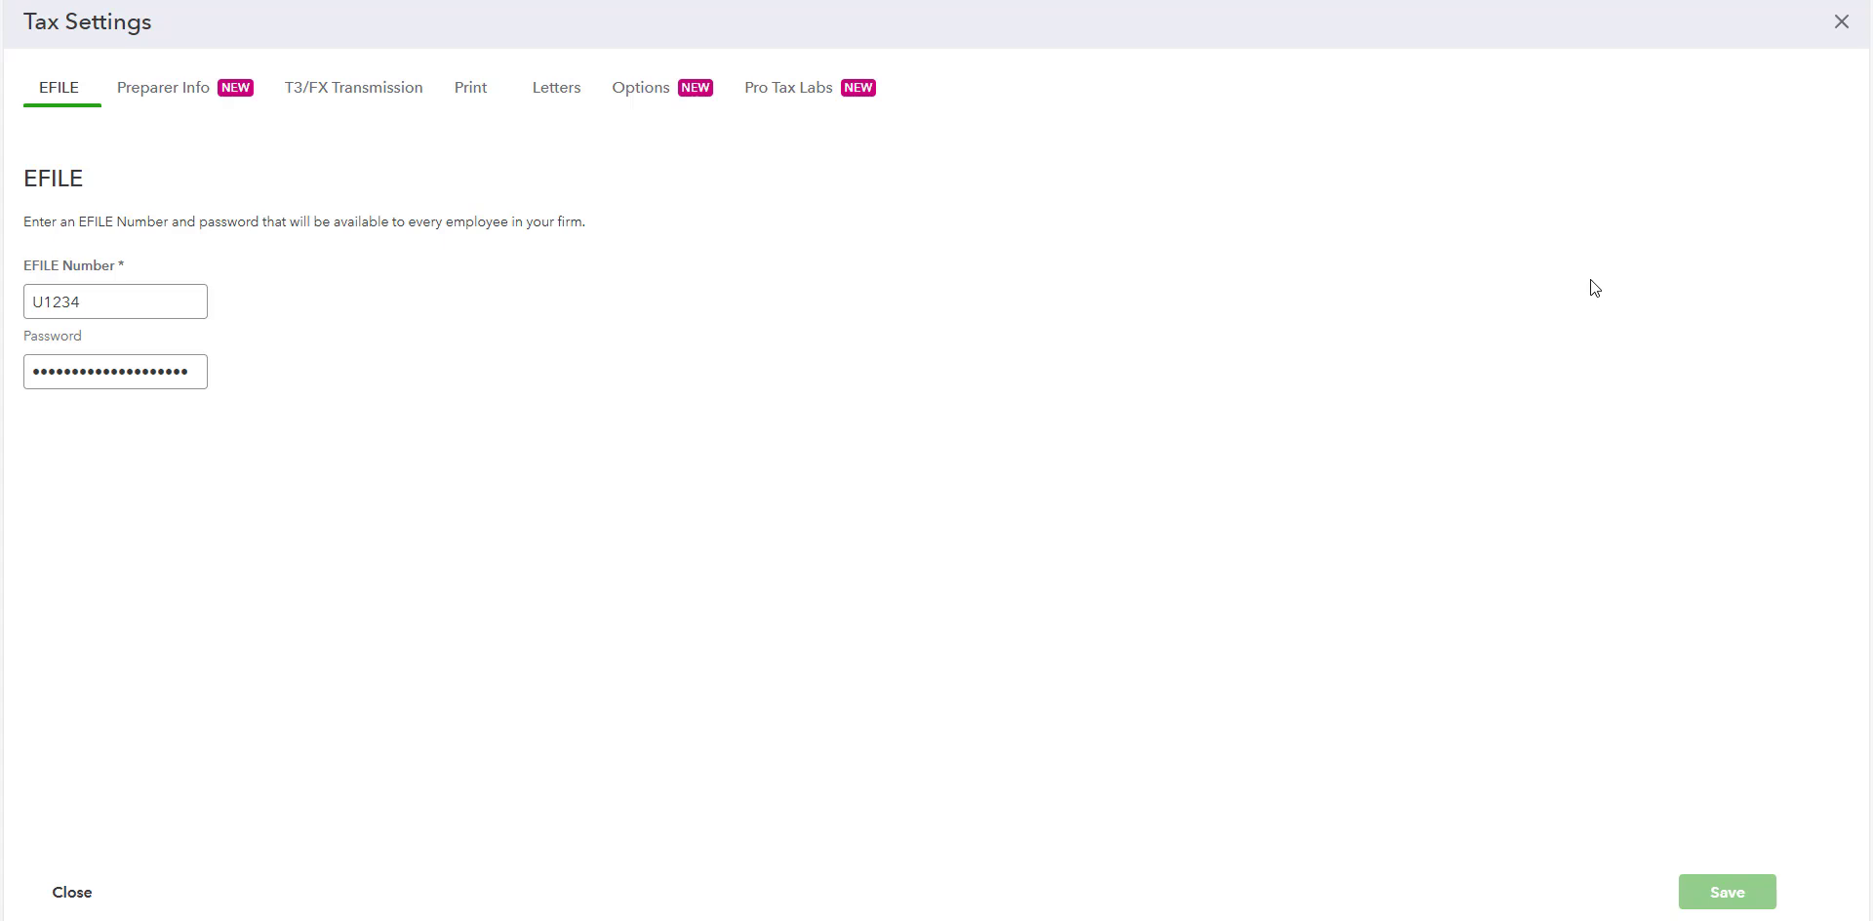
pyautogui.click(1839, 24)
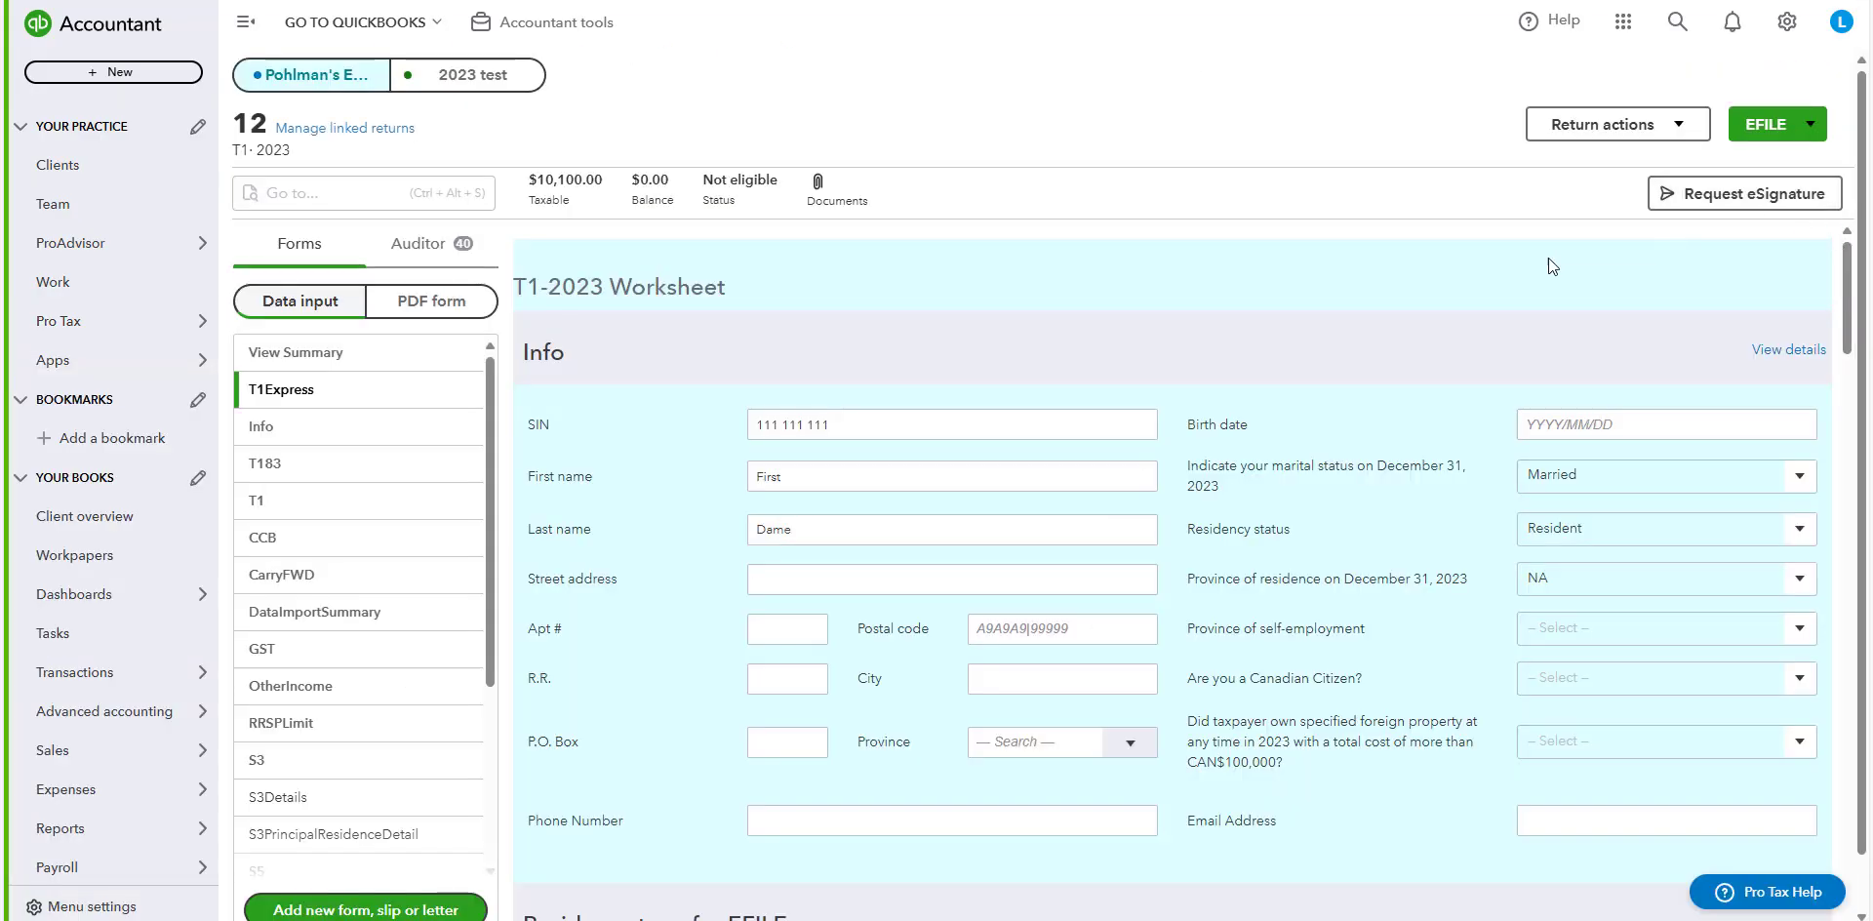
# Open the EFILE review for the T1 General and examine the EFILE number note, tax summary and T183 preview.
pyautogui.click(1768, 124)
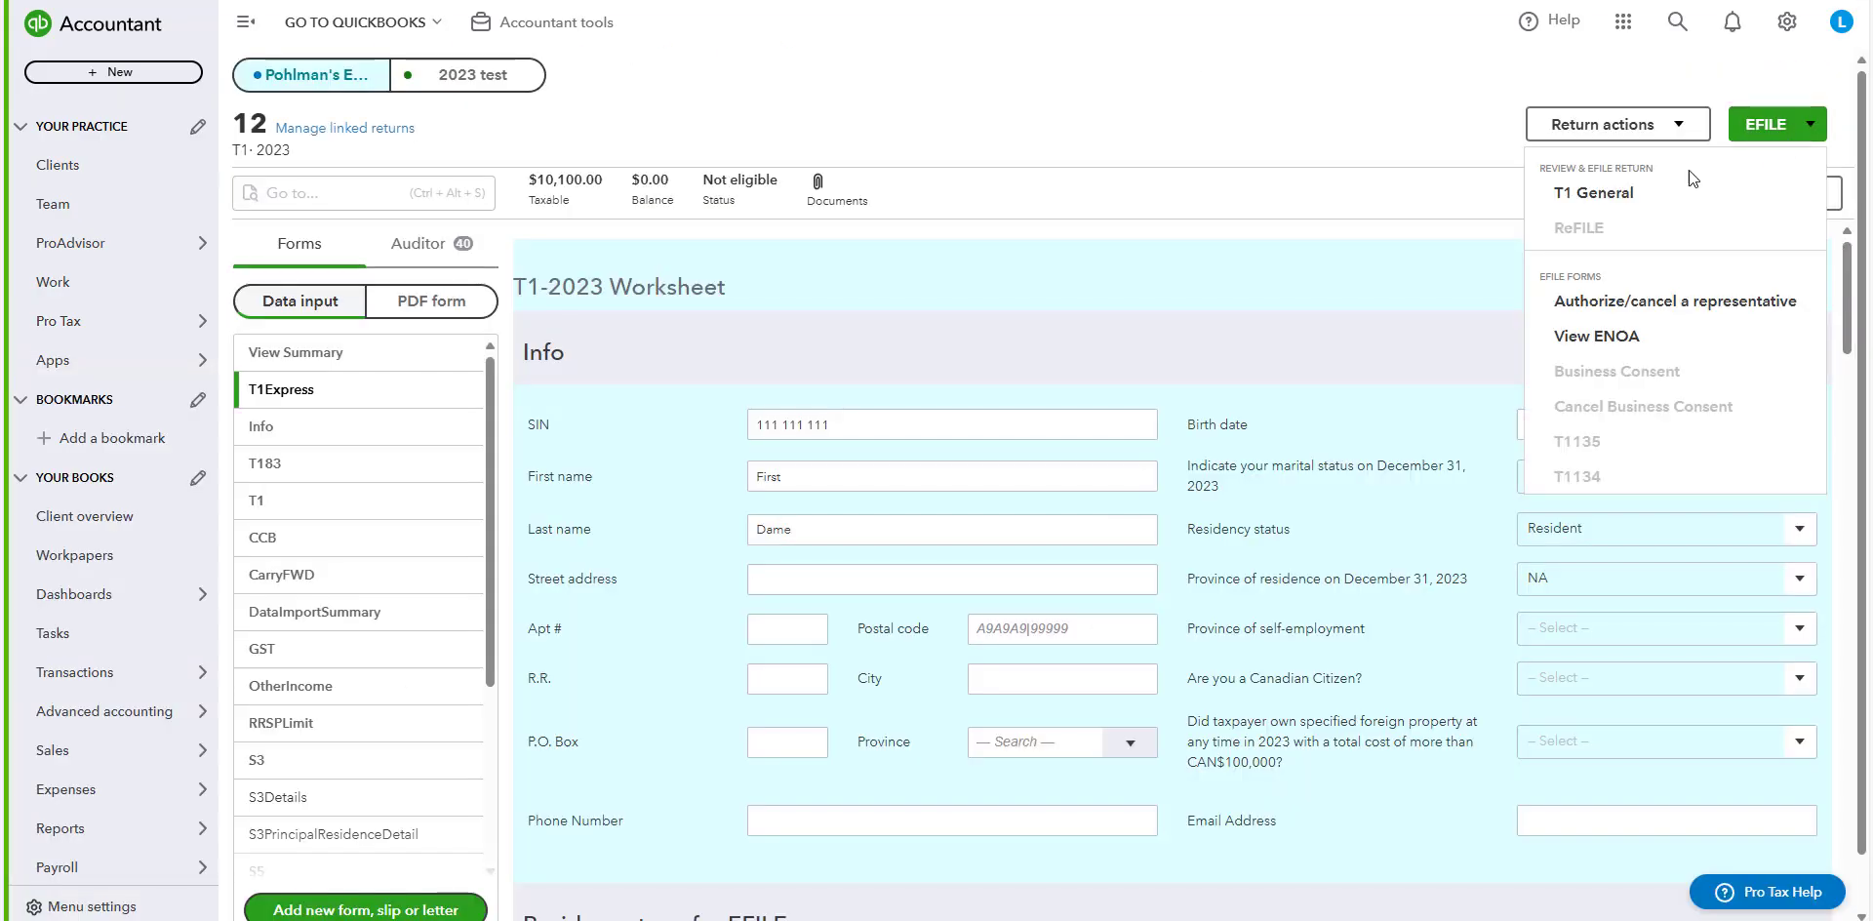
pyautogui.click(1663, 189)
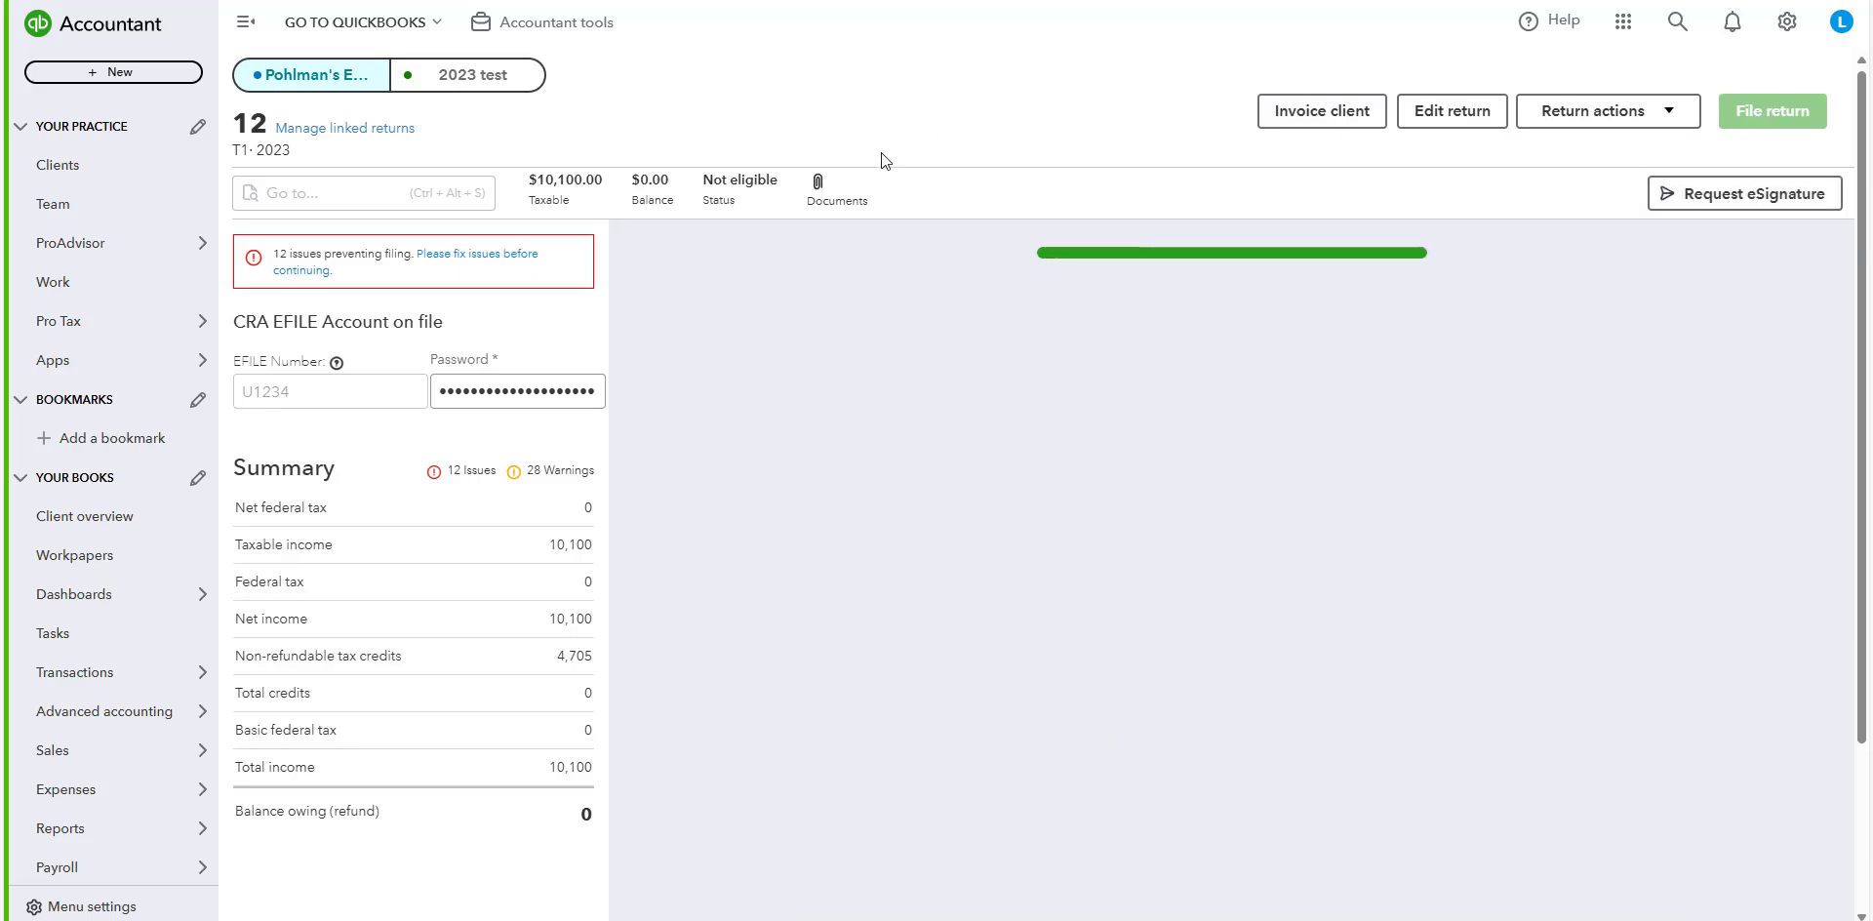
pyautogui.click(336, 362)
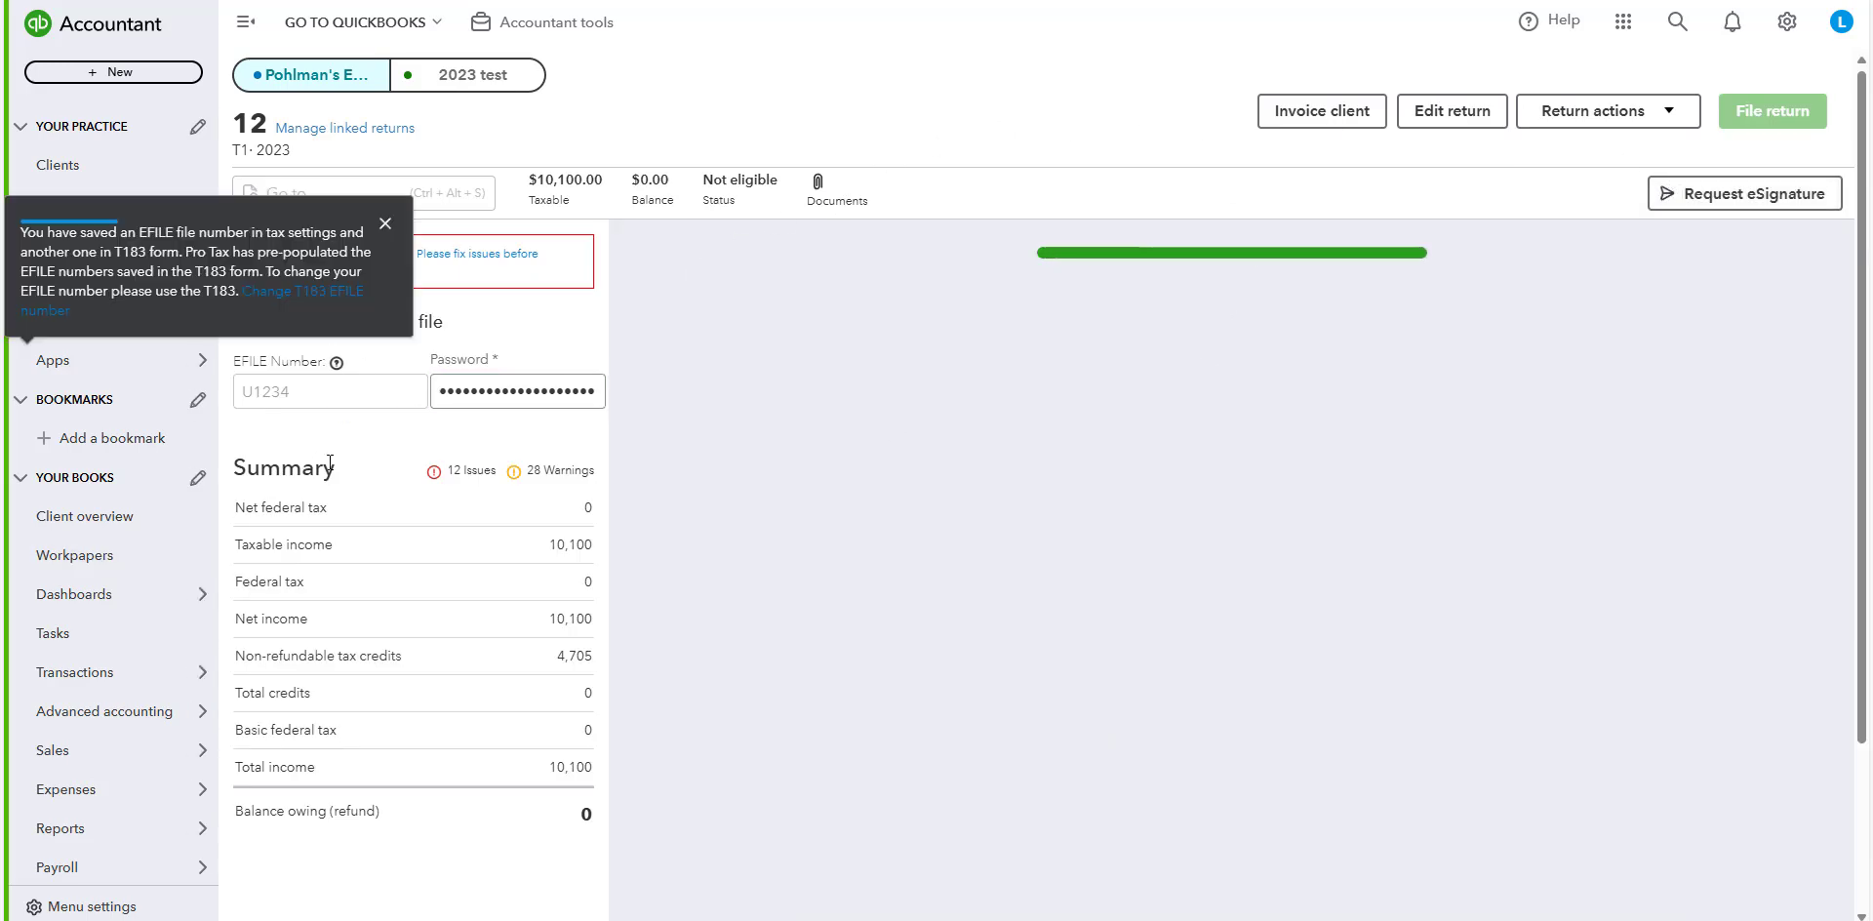
pyautogui.scroll(-1, 464, 644)
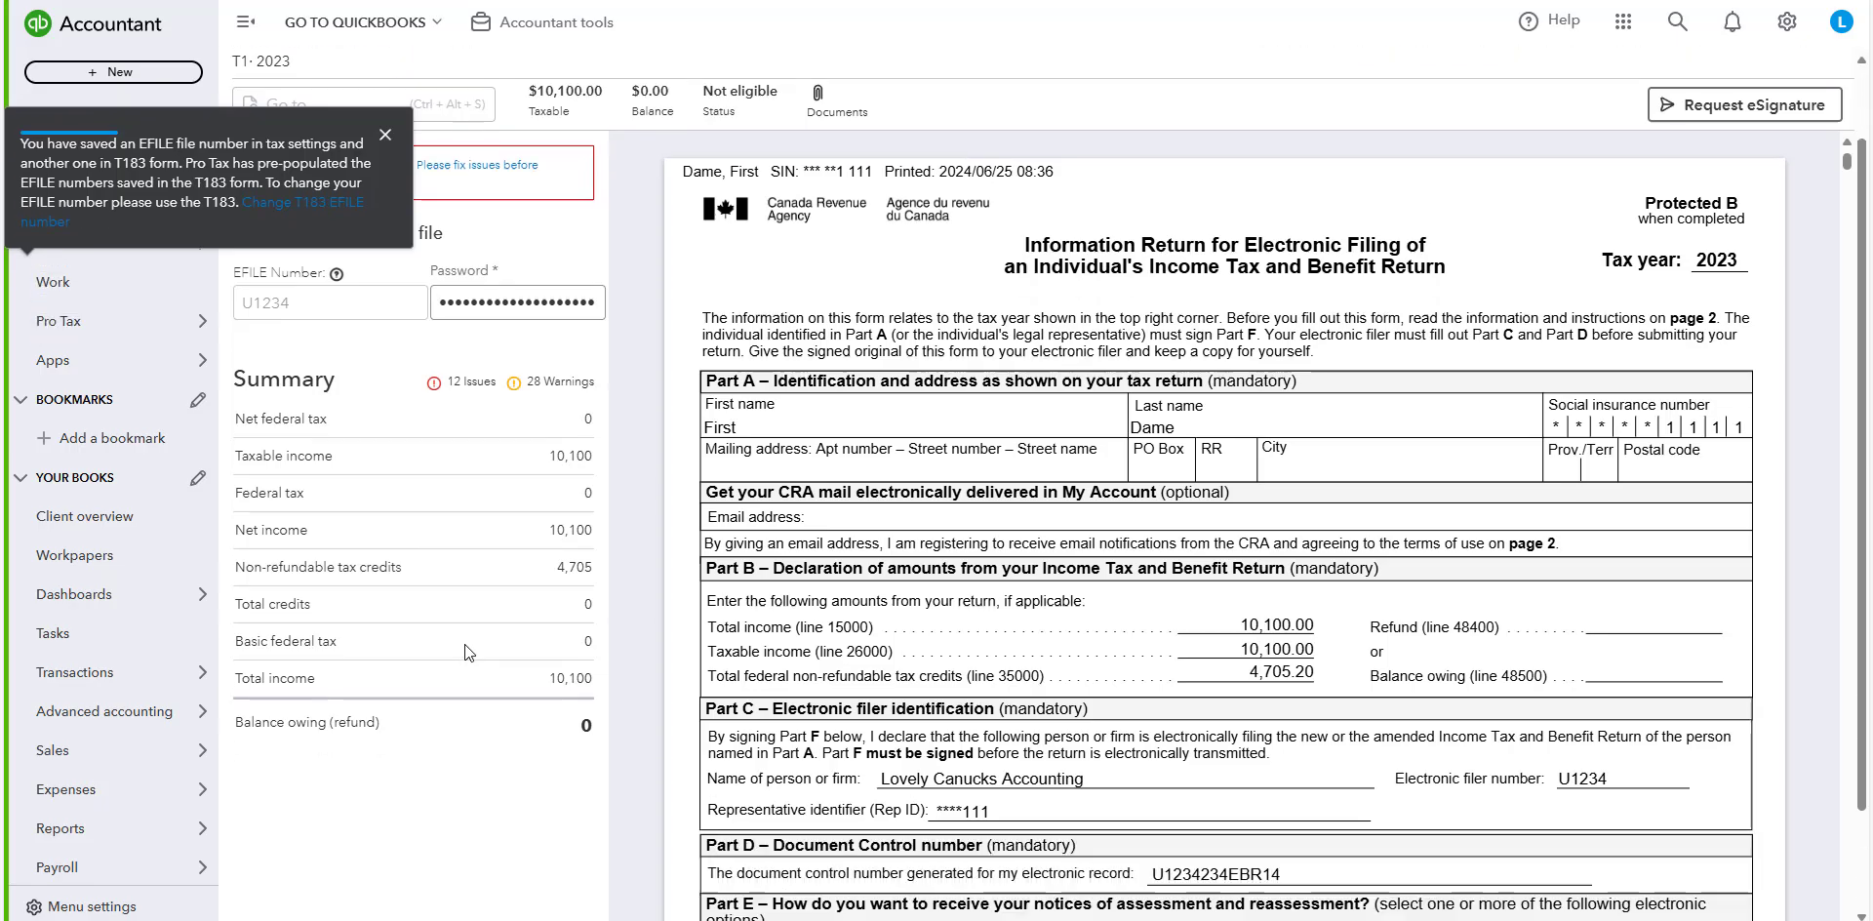
pyautogui.click(387, 128)
pyautogui.scroll(1, 867, 325)
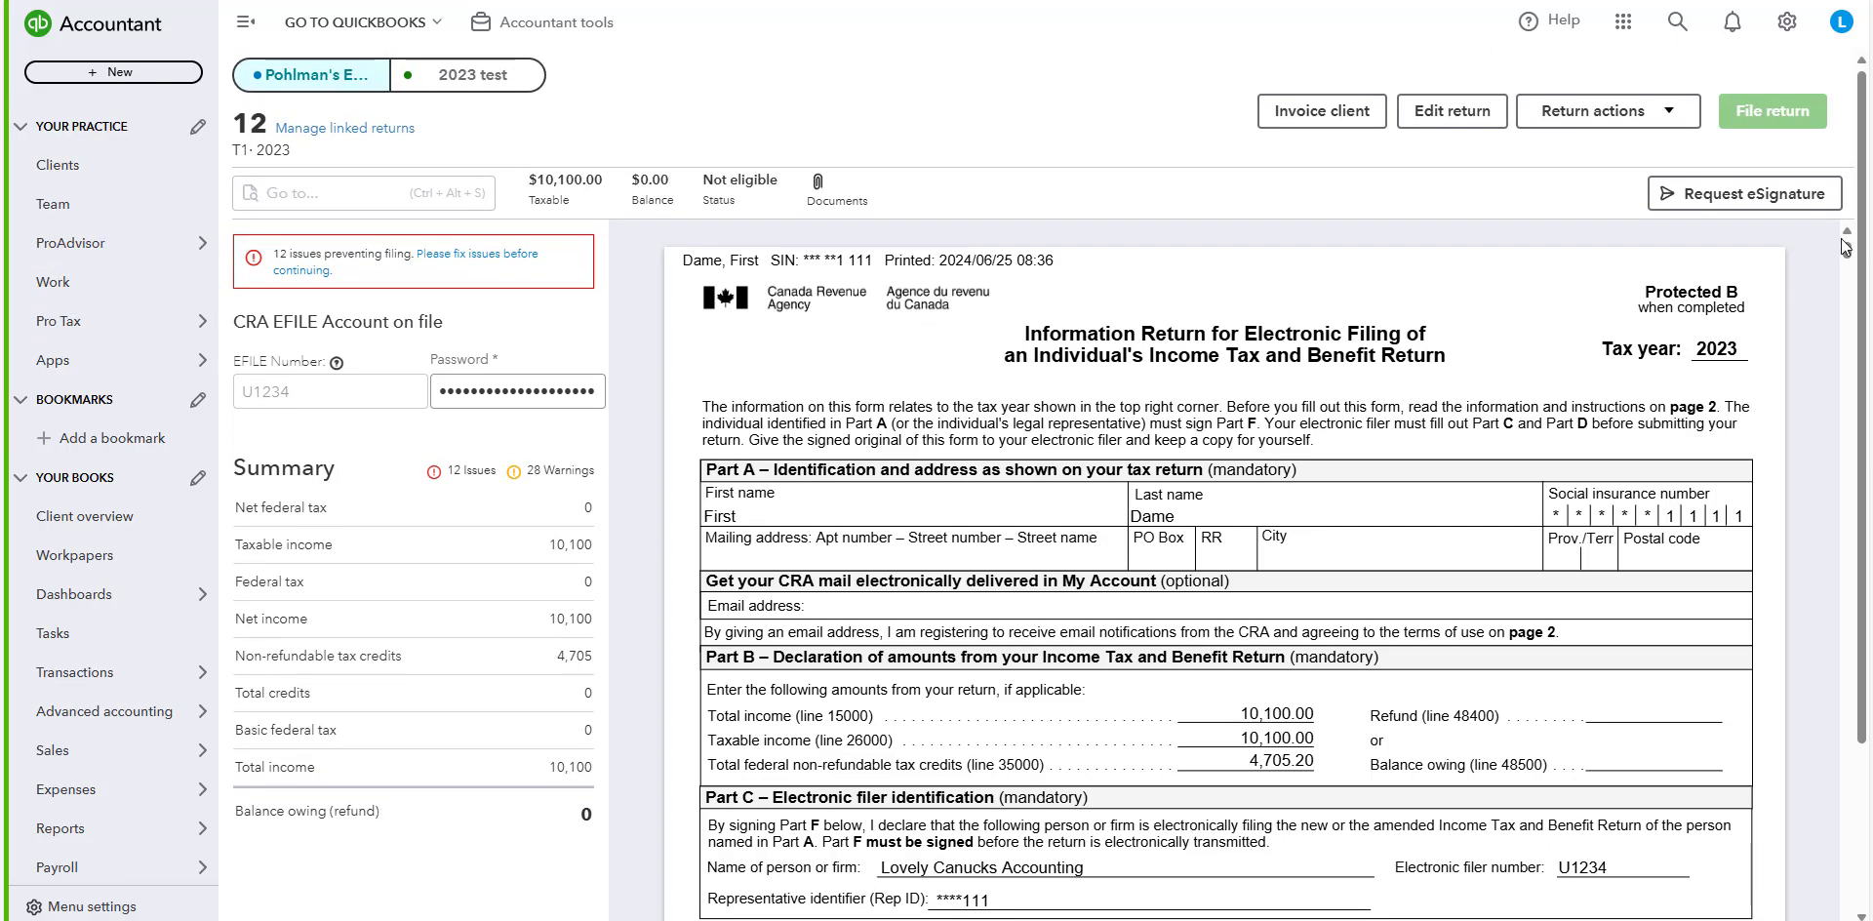
pyautogui.moveTo(1853, 254); pyautogui.dragTo(1791, 179)
# Follow the prompt to fix the filing issues and list the return's EFILE issues in the Auditor.
pyautogui.click(511, 263)
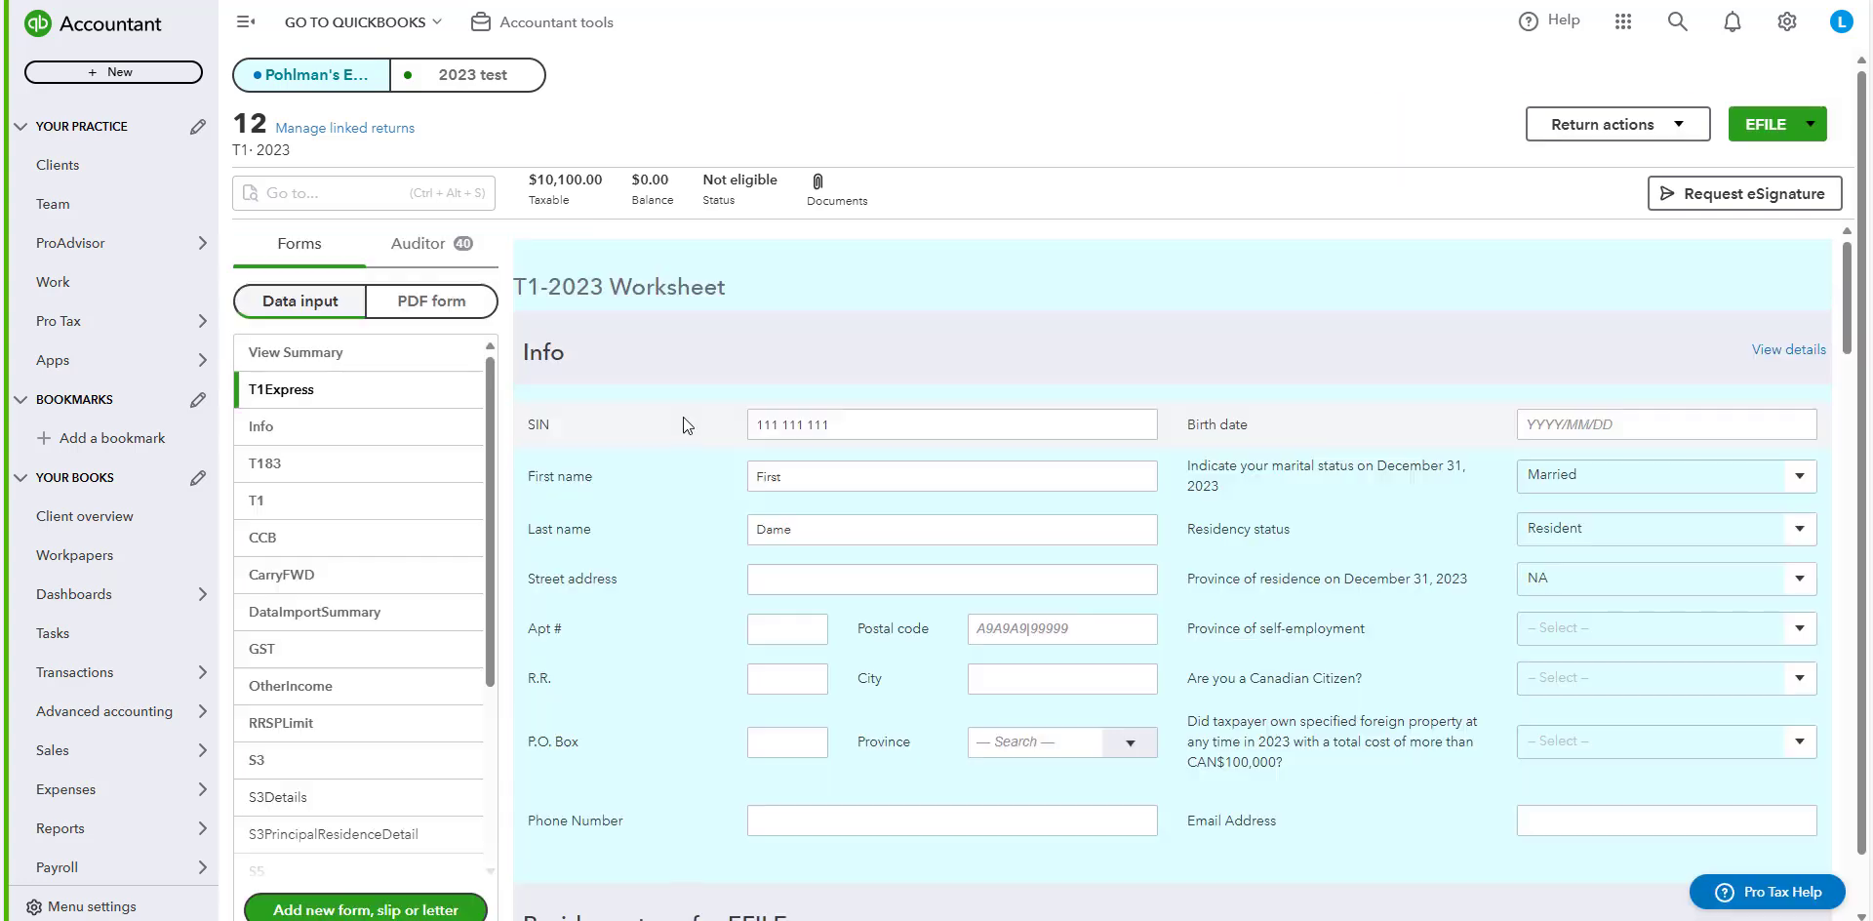
pyautogui.click(457, 245)
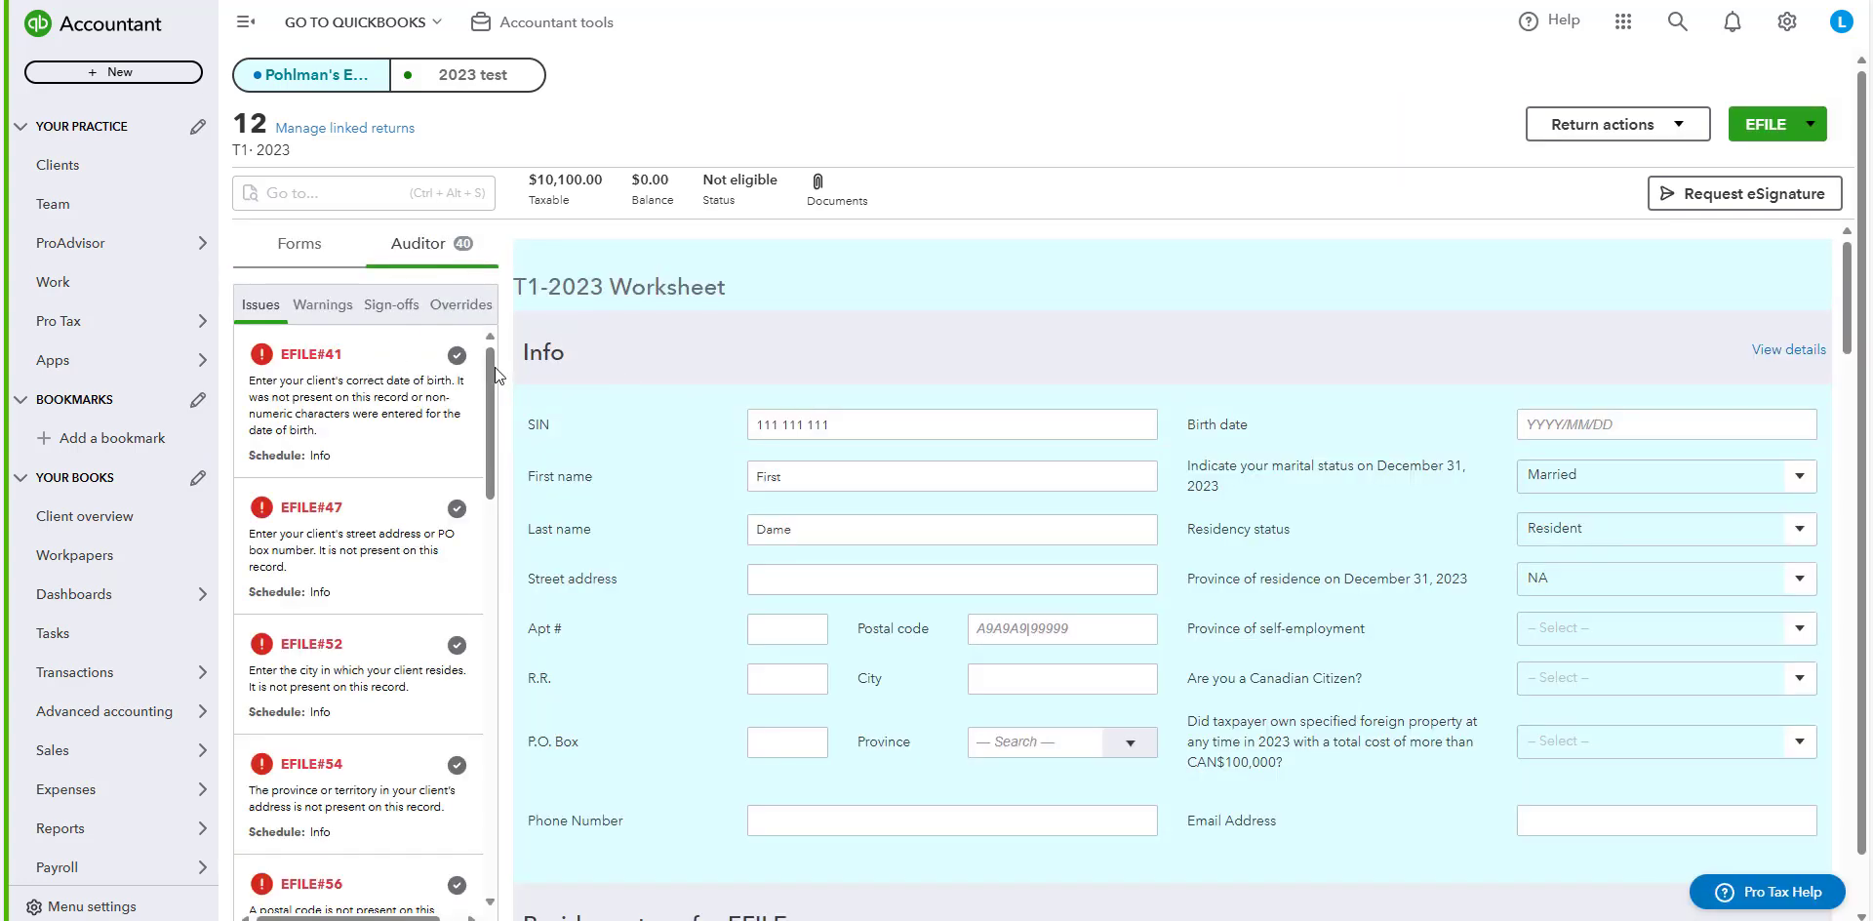
# Review the EFILE issues in the Auditor and list the filing options available for the T1 return.
pyautogui.scroll(-5, 493, 390)
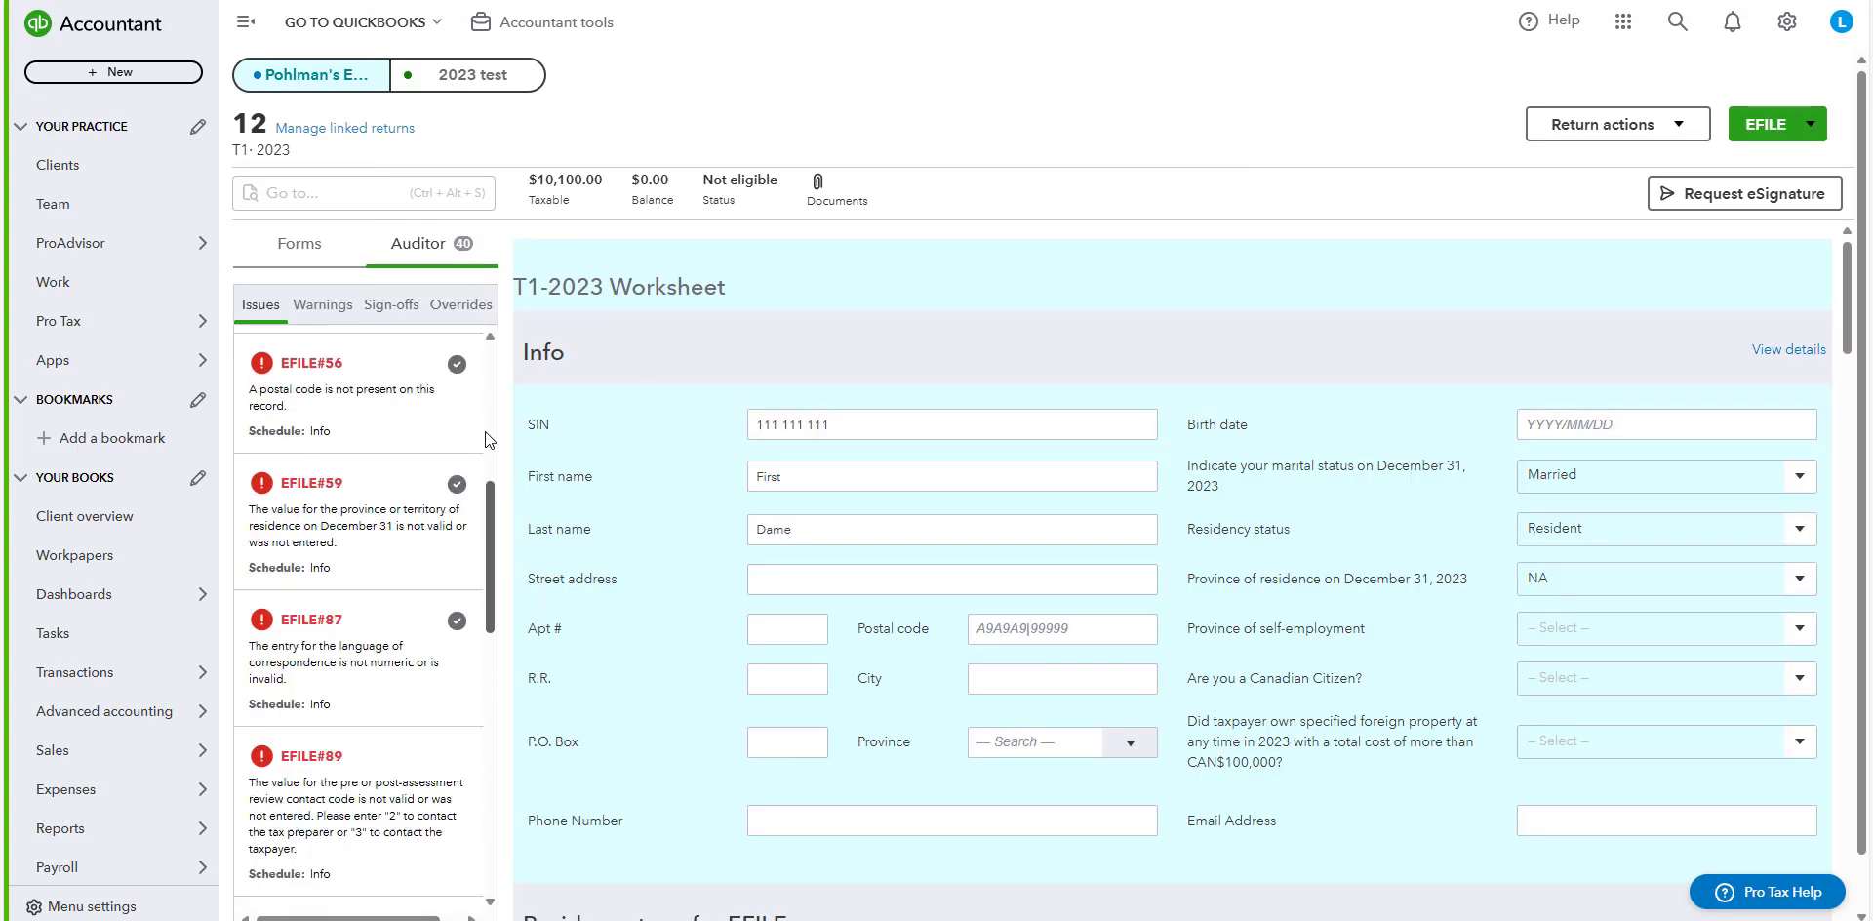
pyautogui.scroll(5, 484, 432)
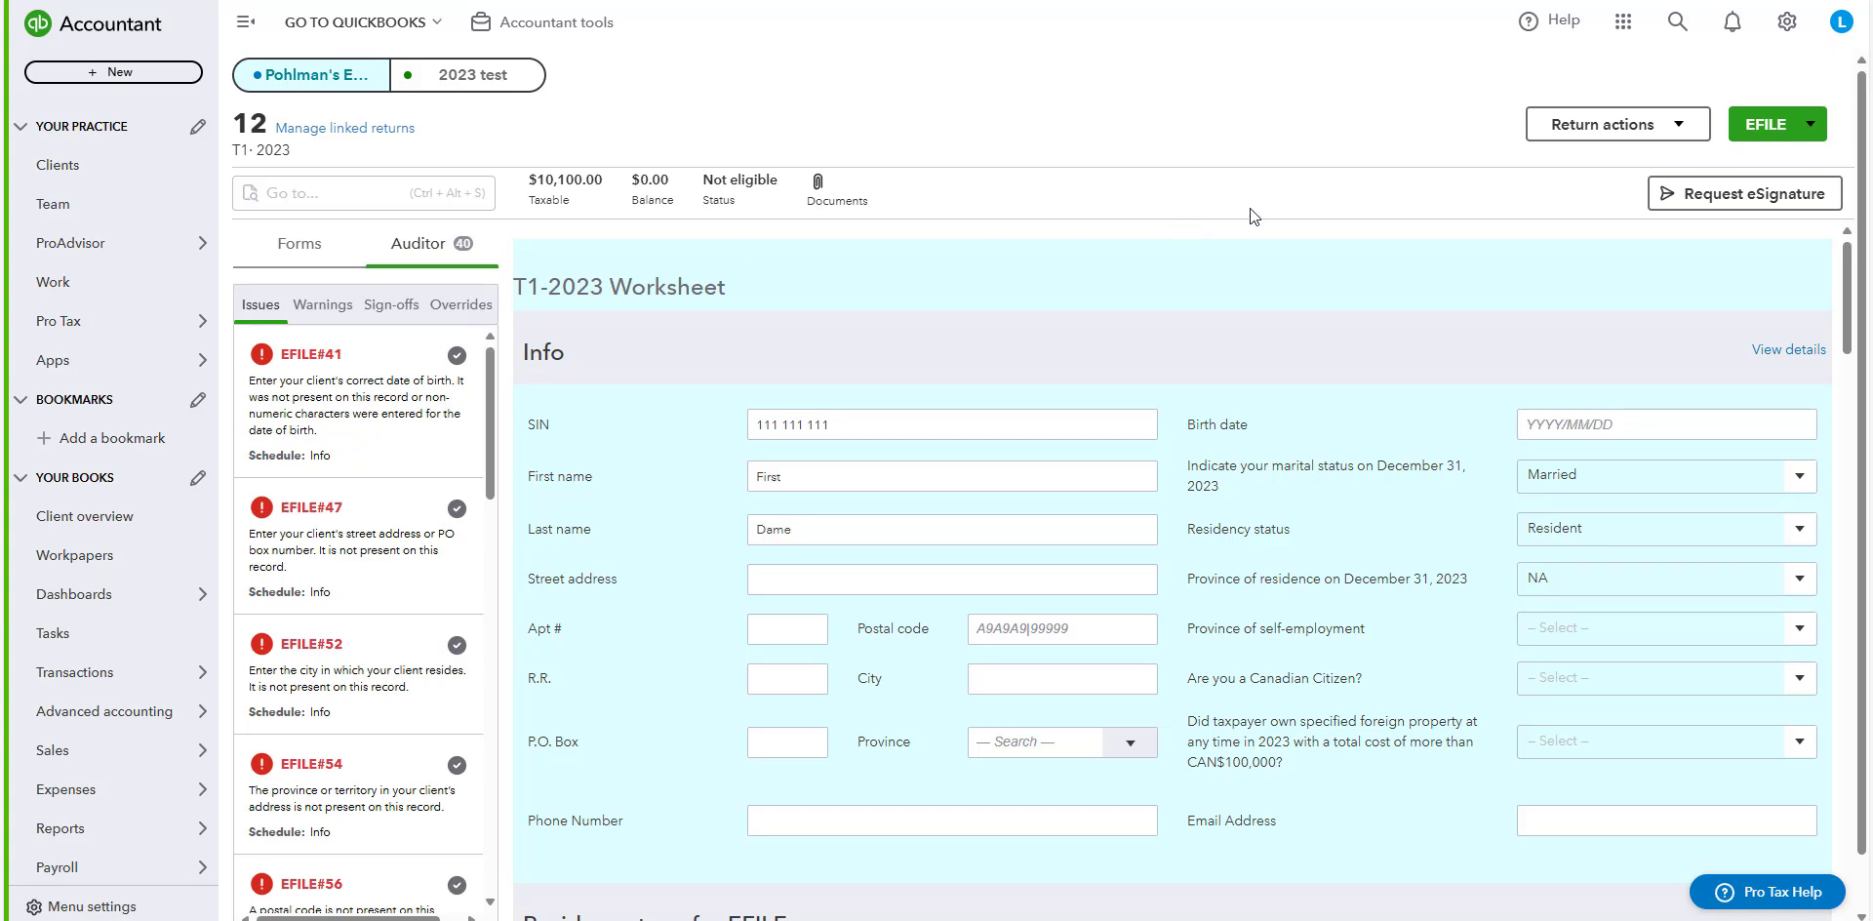
pyautogui.click(1810, 123)
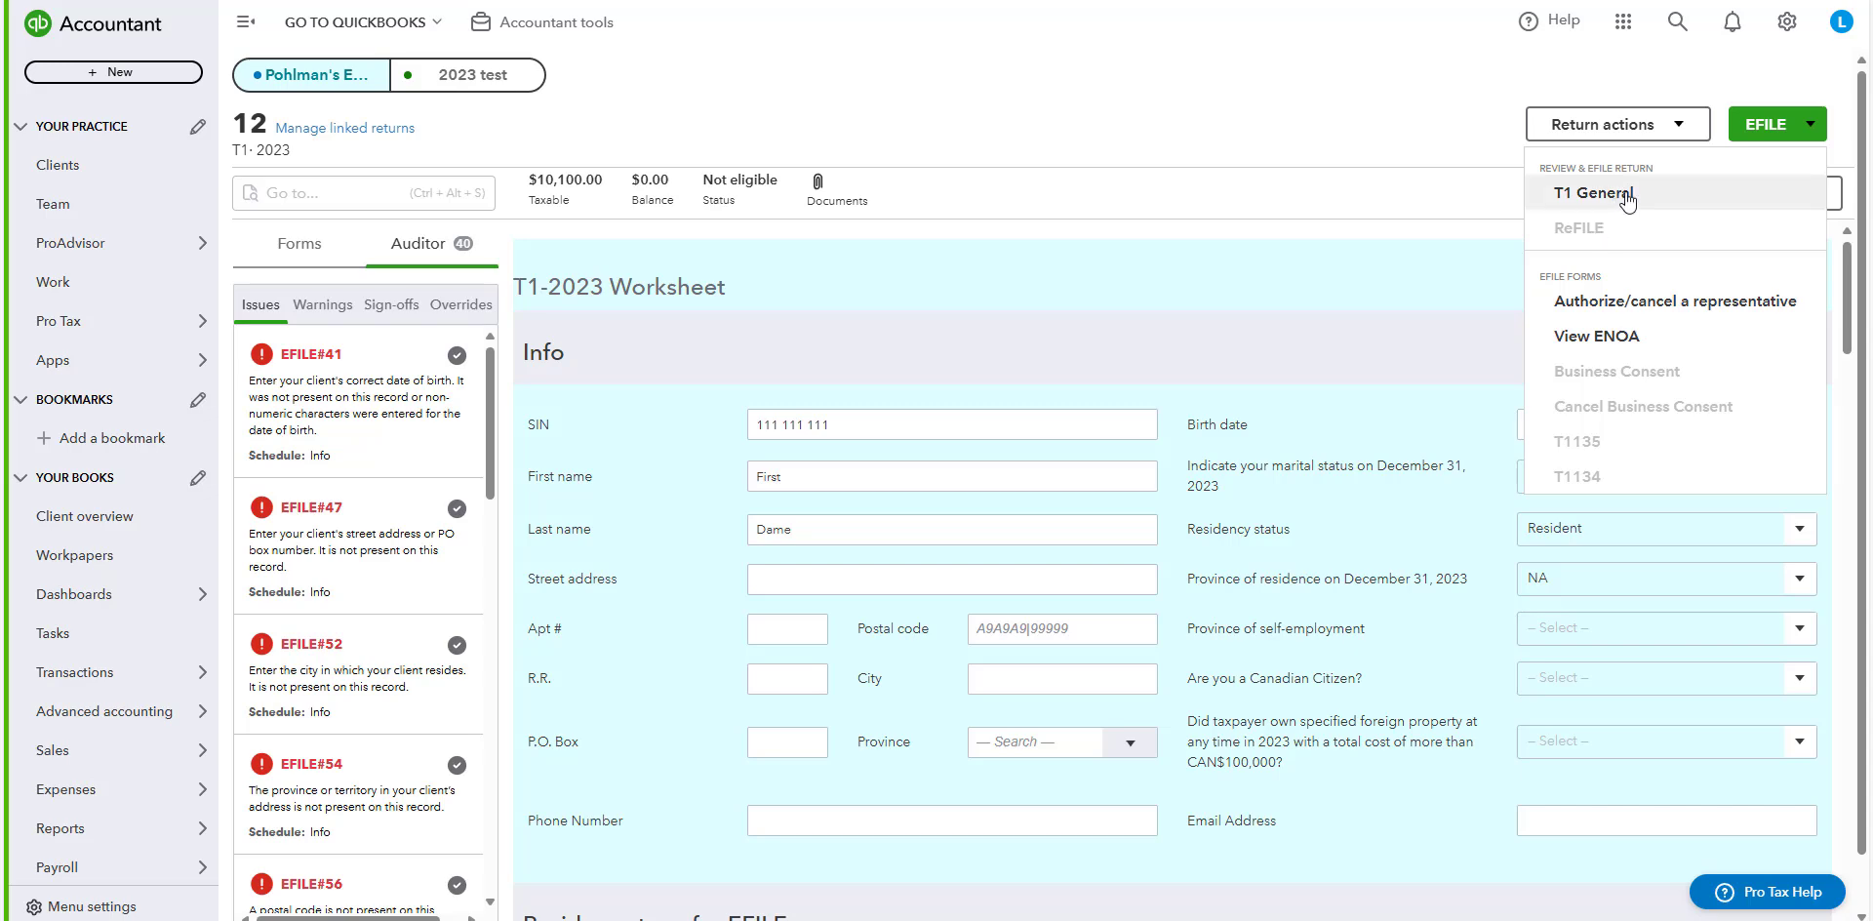
# Open the EFILE review for T2 Federal of the 2022 Hartin Hardware return and choose Web Access Code as the filing method.
pyautogui.moveTo(184, 314)
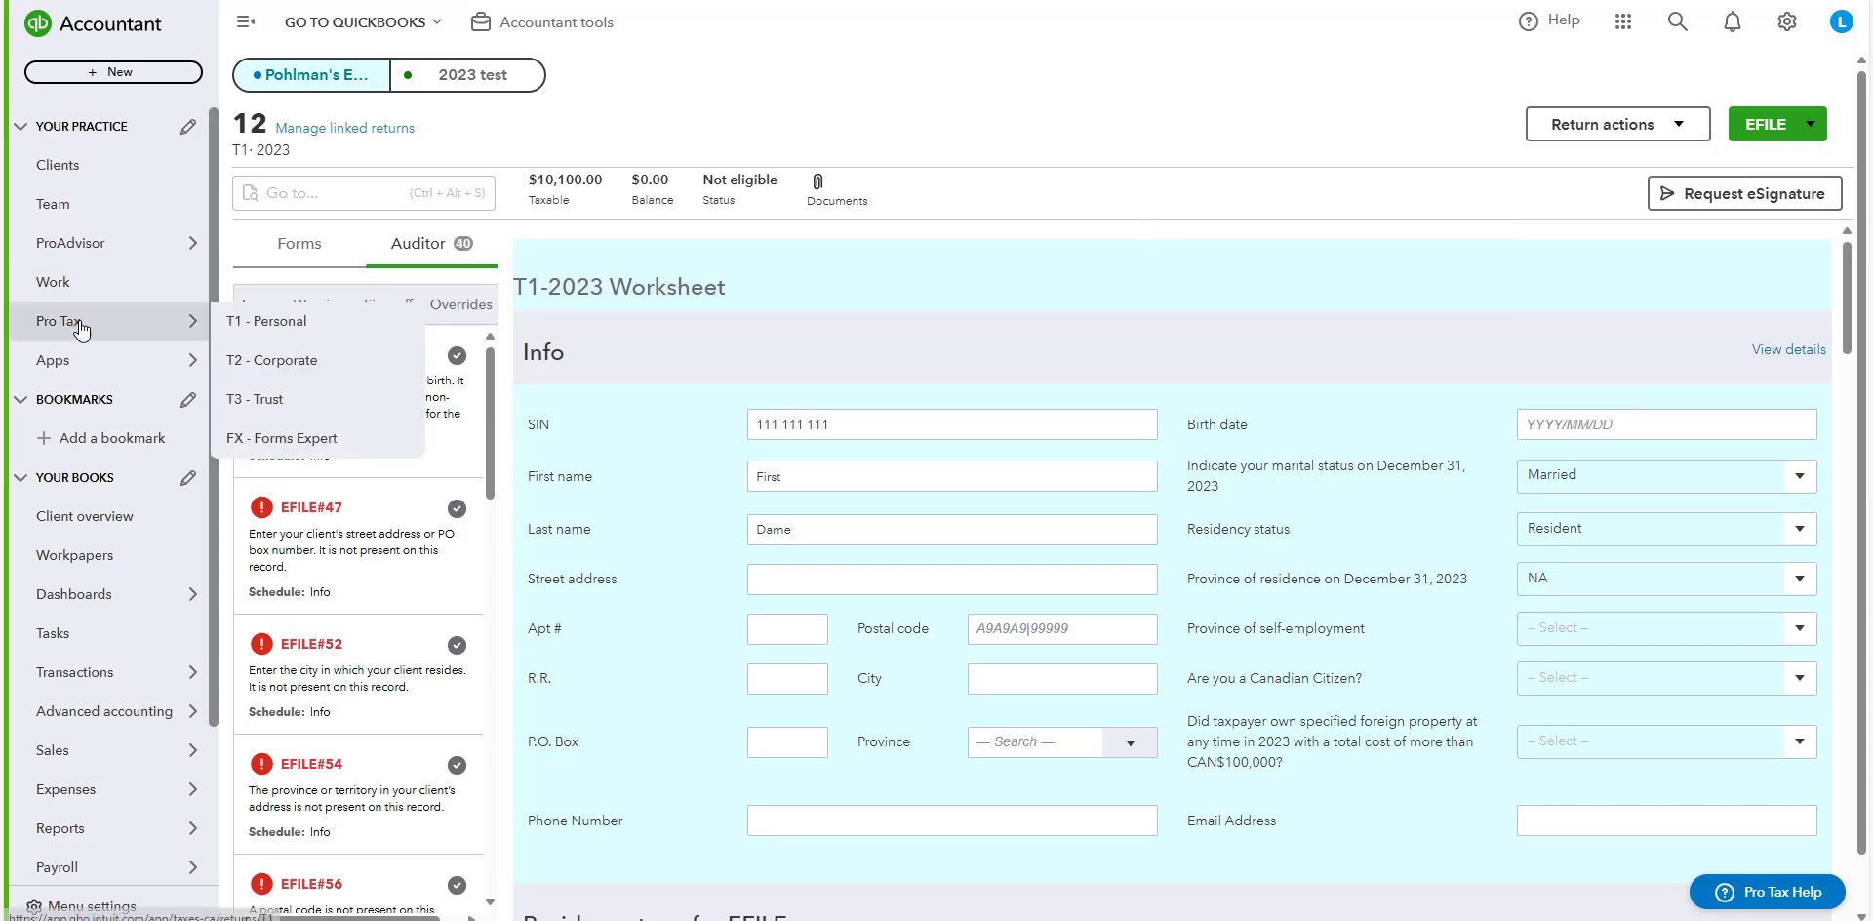
pyautogui.click(277, 361)
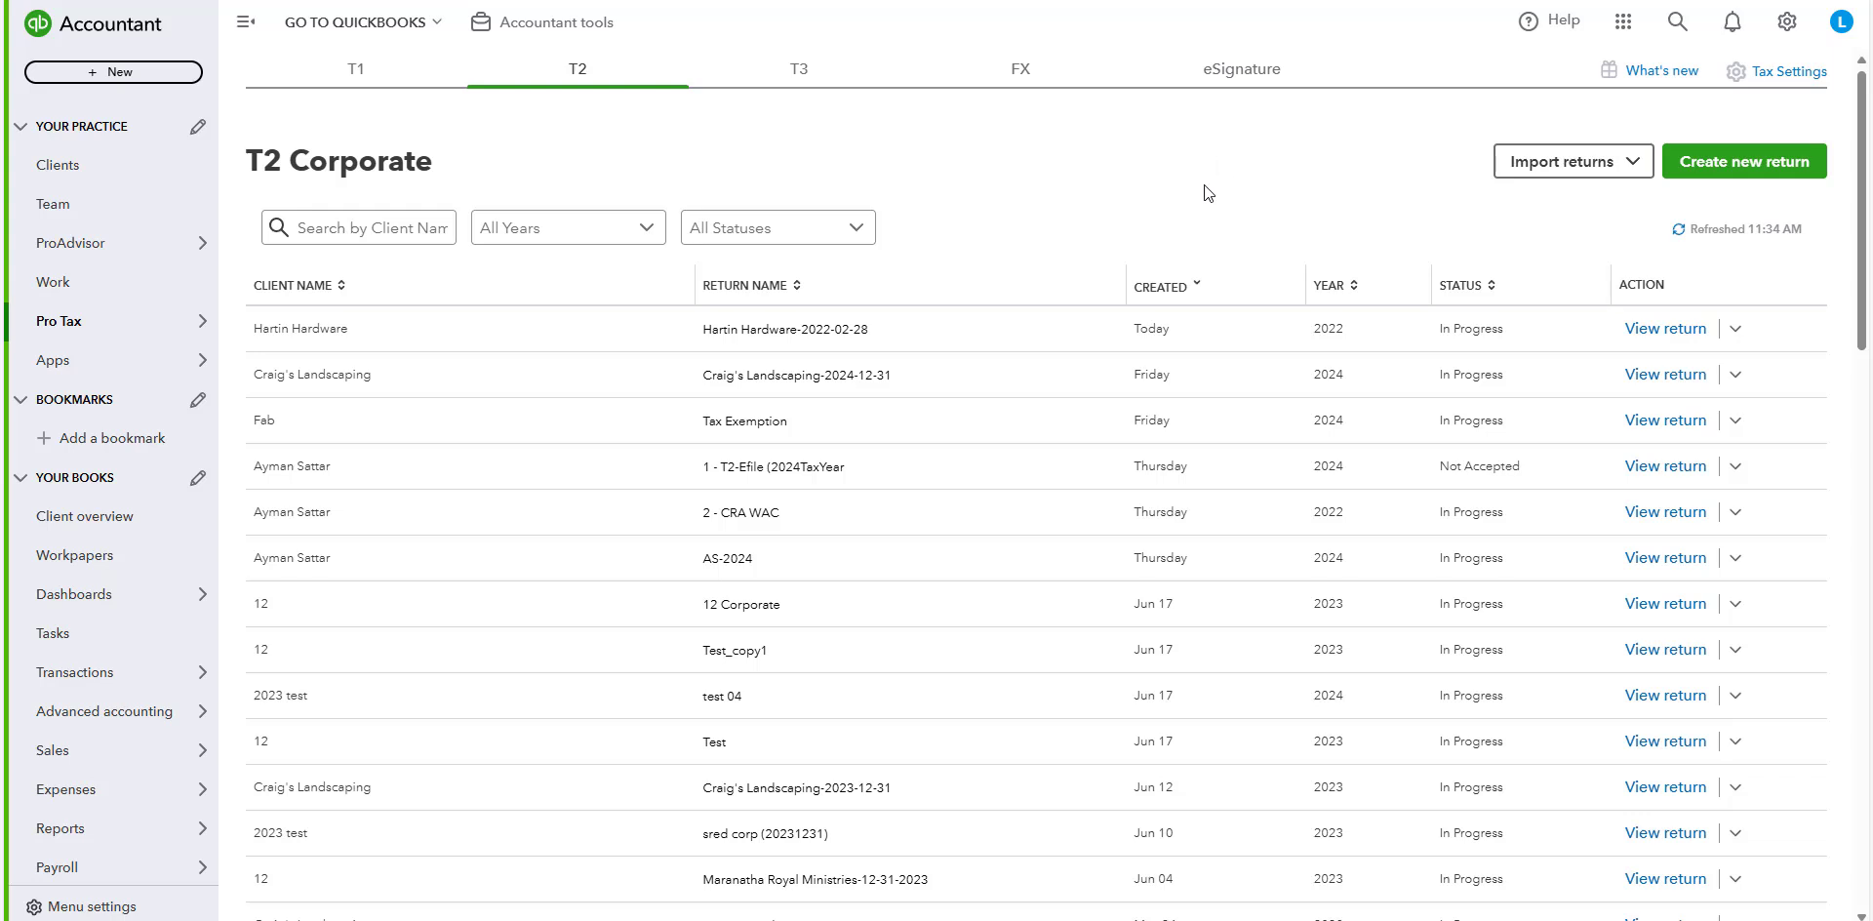
pyautogui.click(1700, 332)
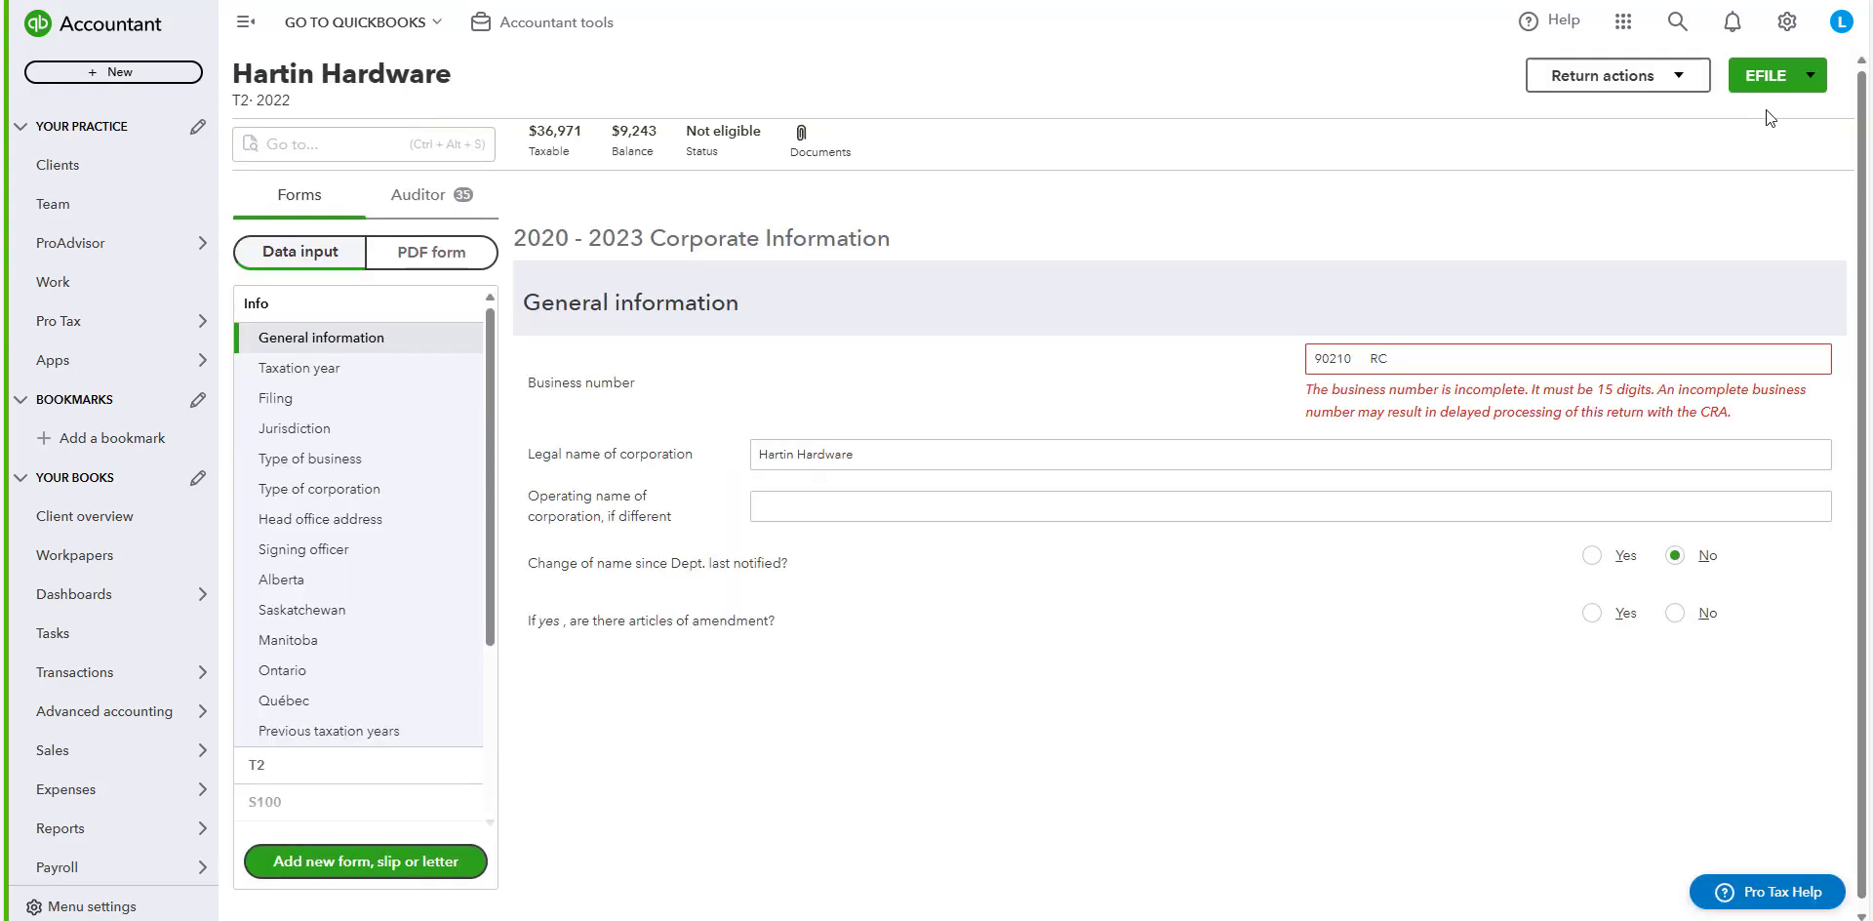
pyautogui.click(1796, 82)
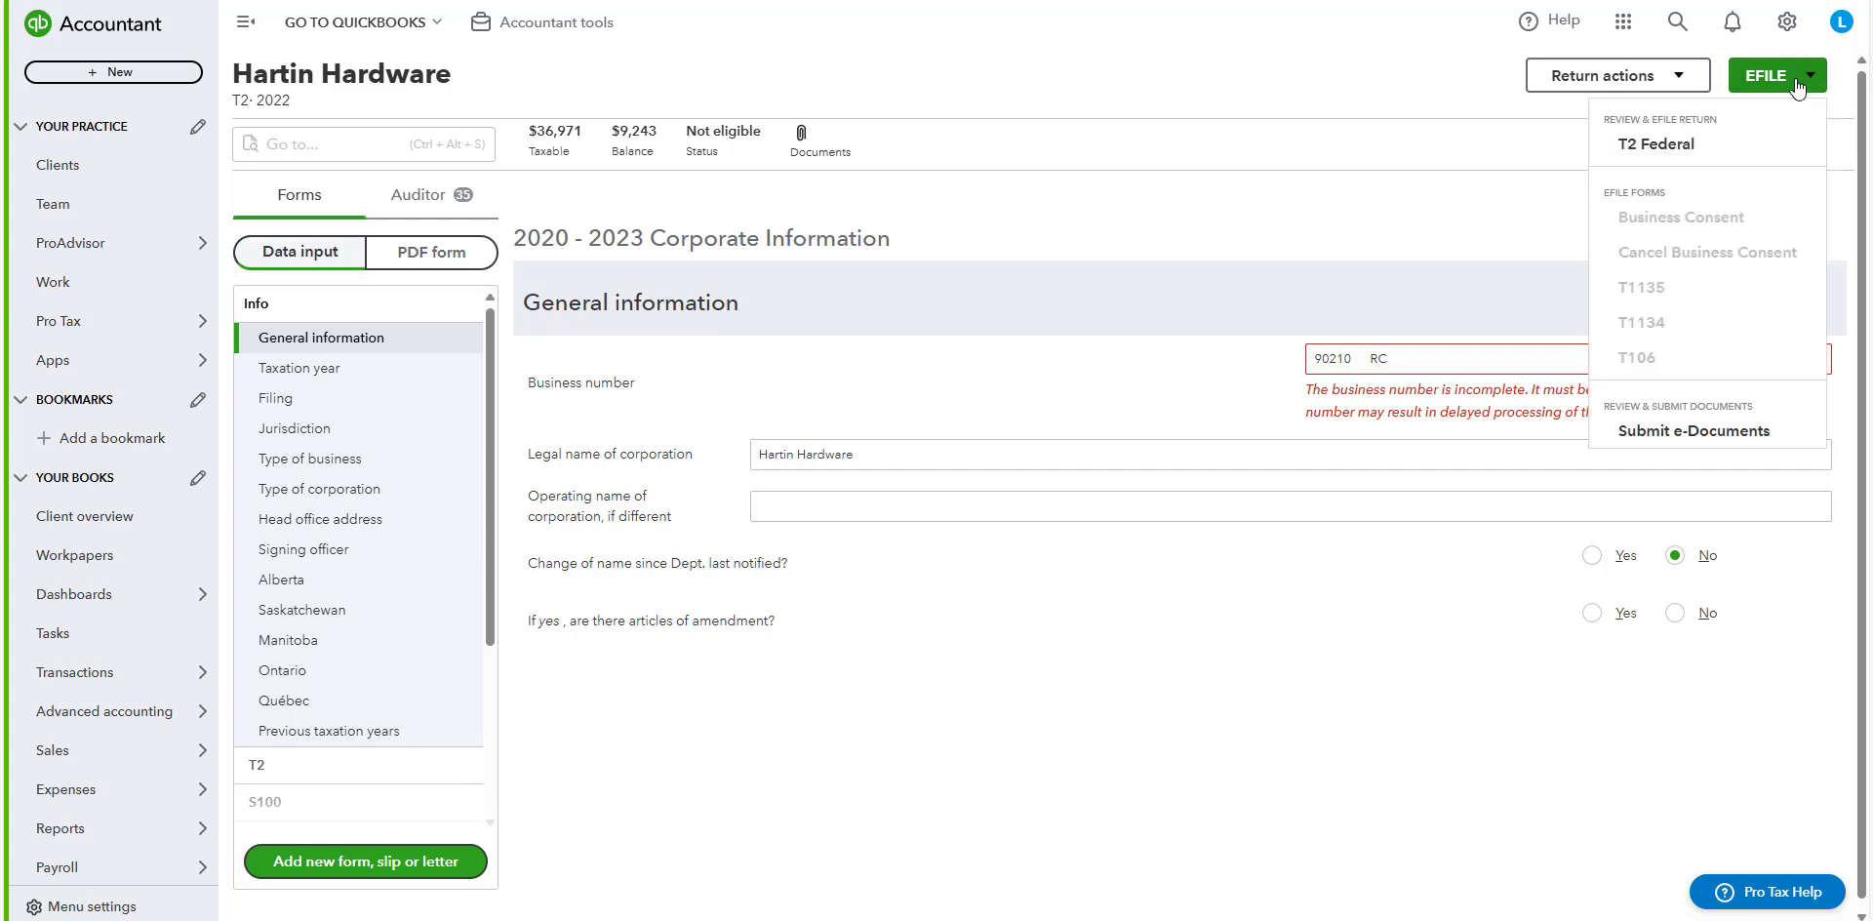
pyautogui.click(1674, 147)
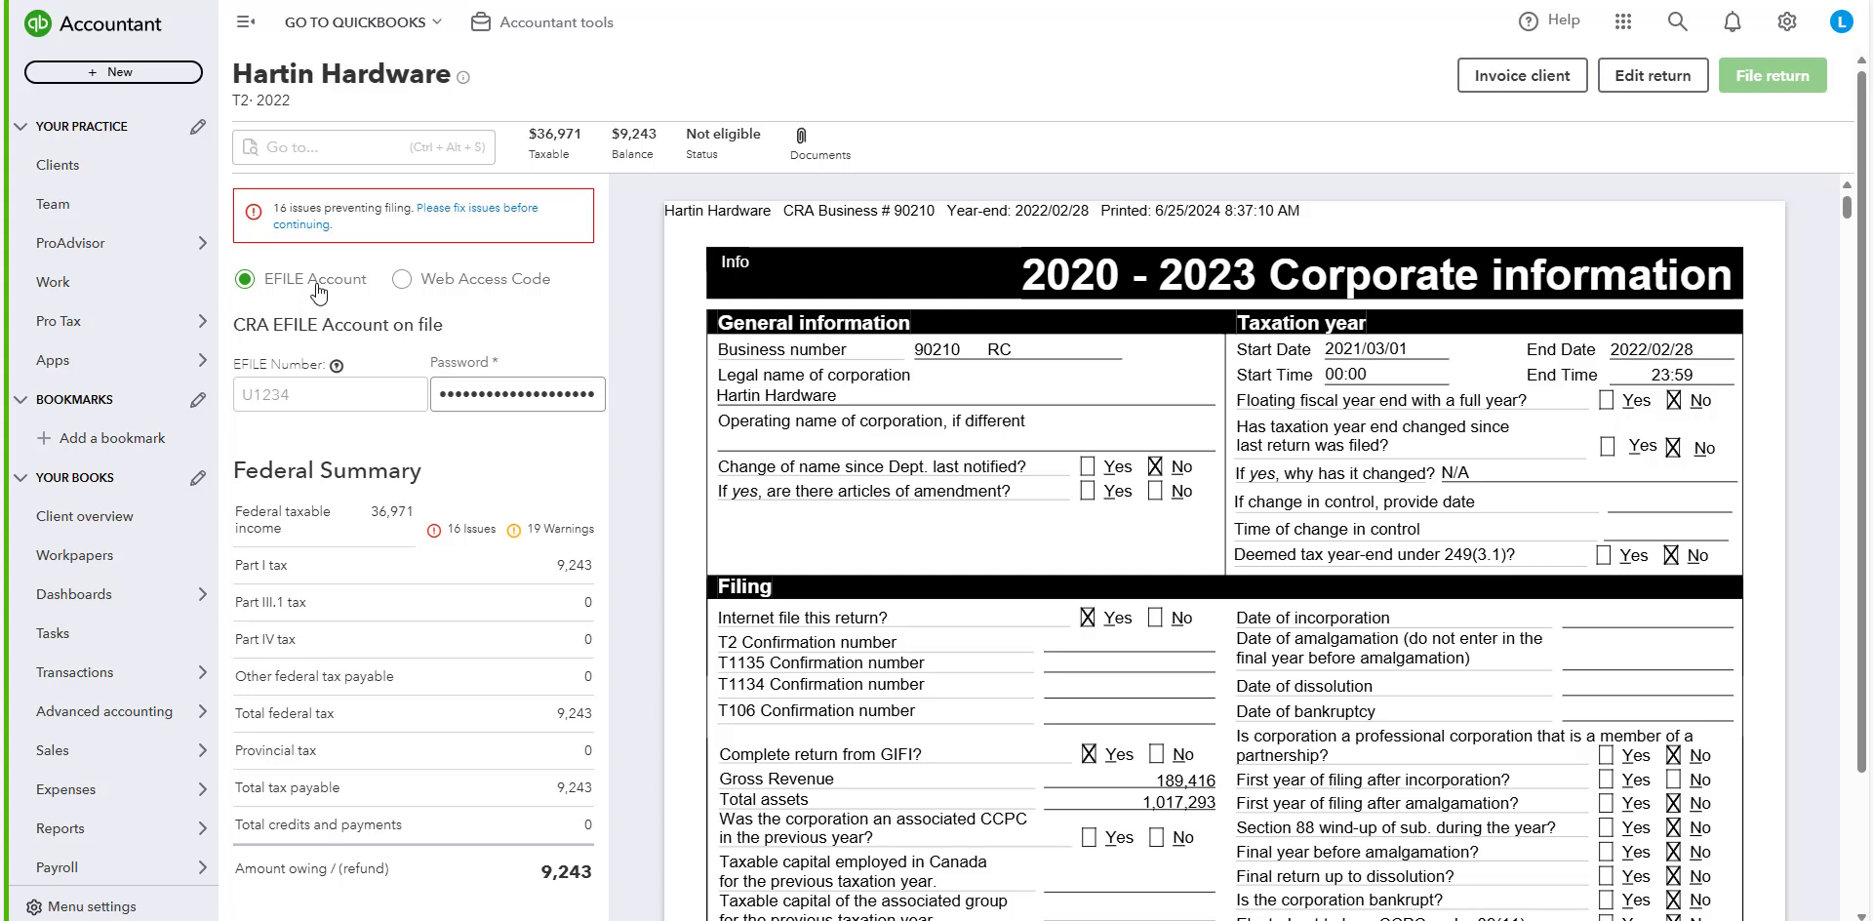
pyautogui.click(515, 284)
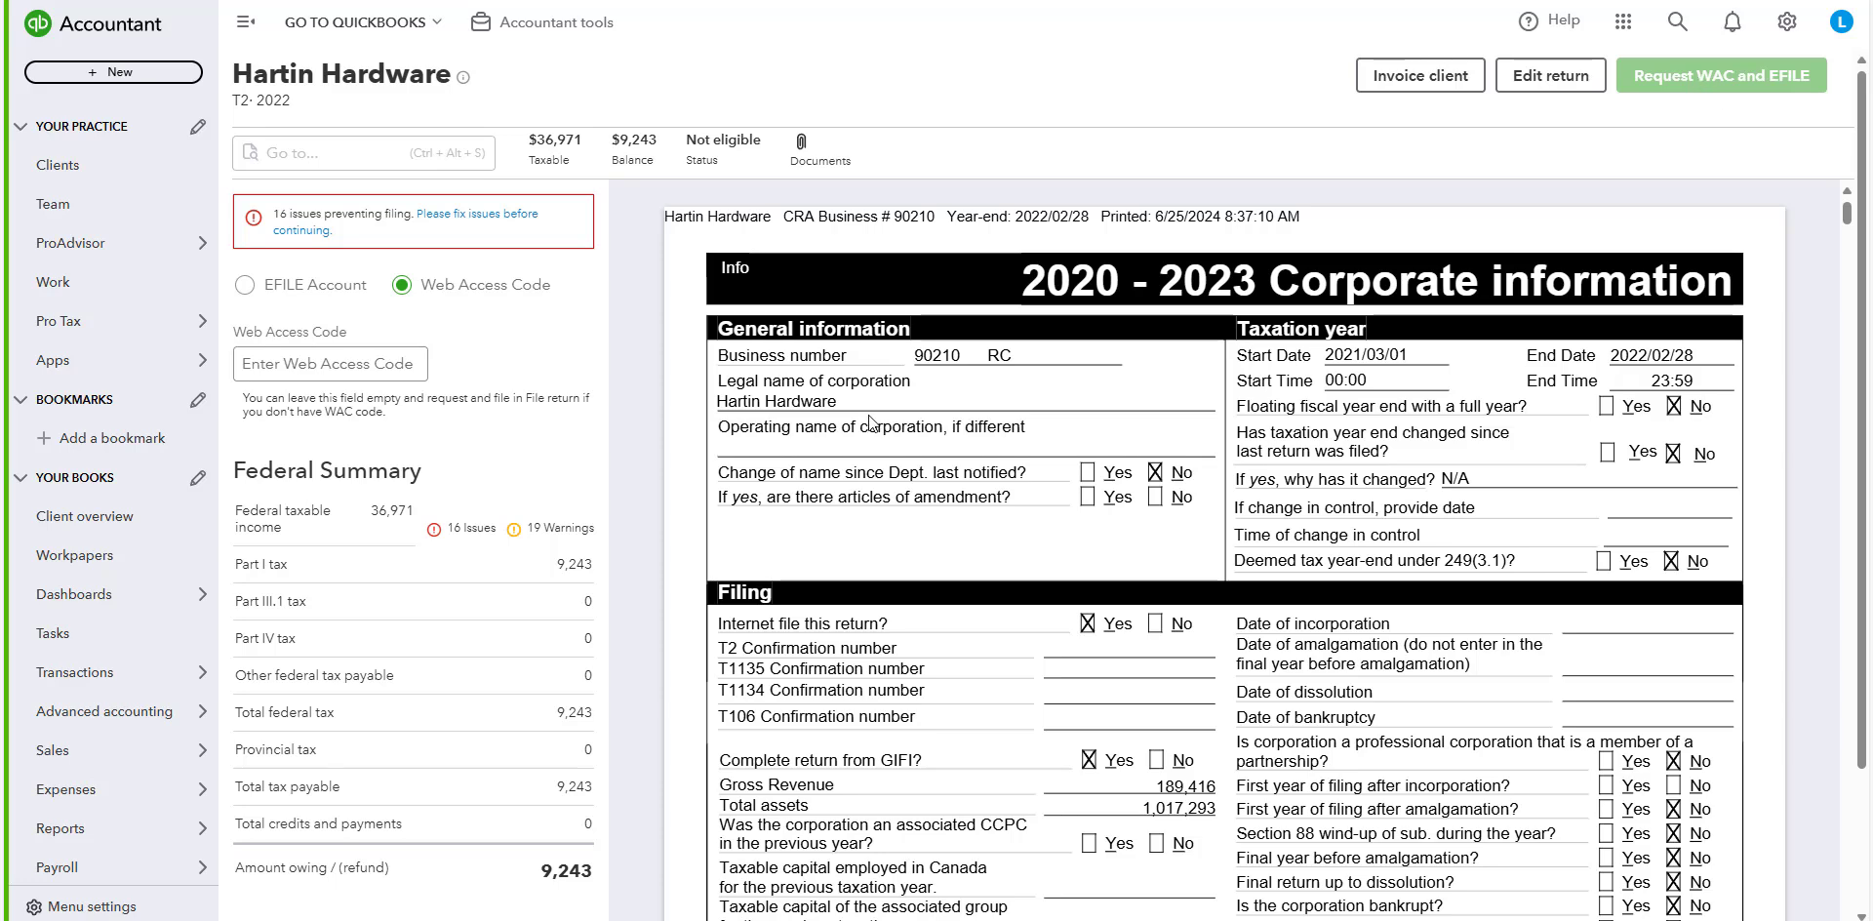
# Open the transmit review of client 12's 2023 T3 return and examine its transmission options and electronic filing form preview.
pyautogui.moveTo(156, 325)
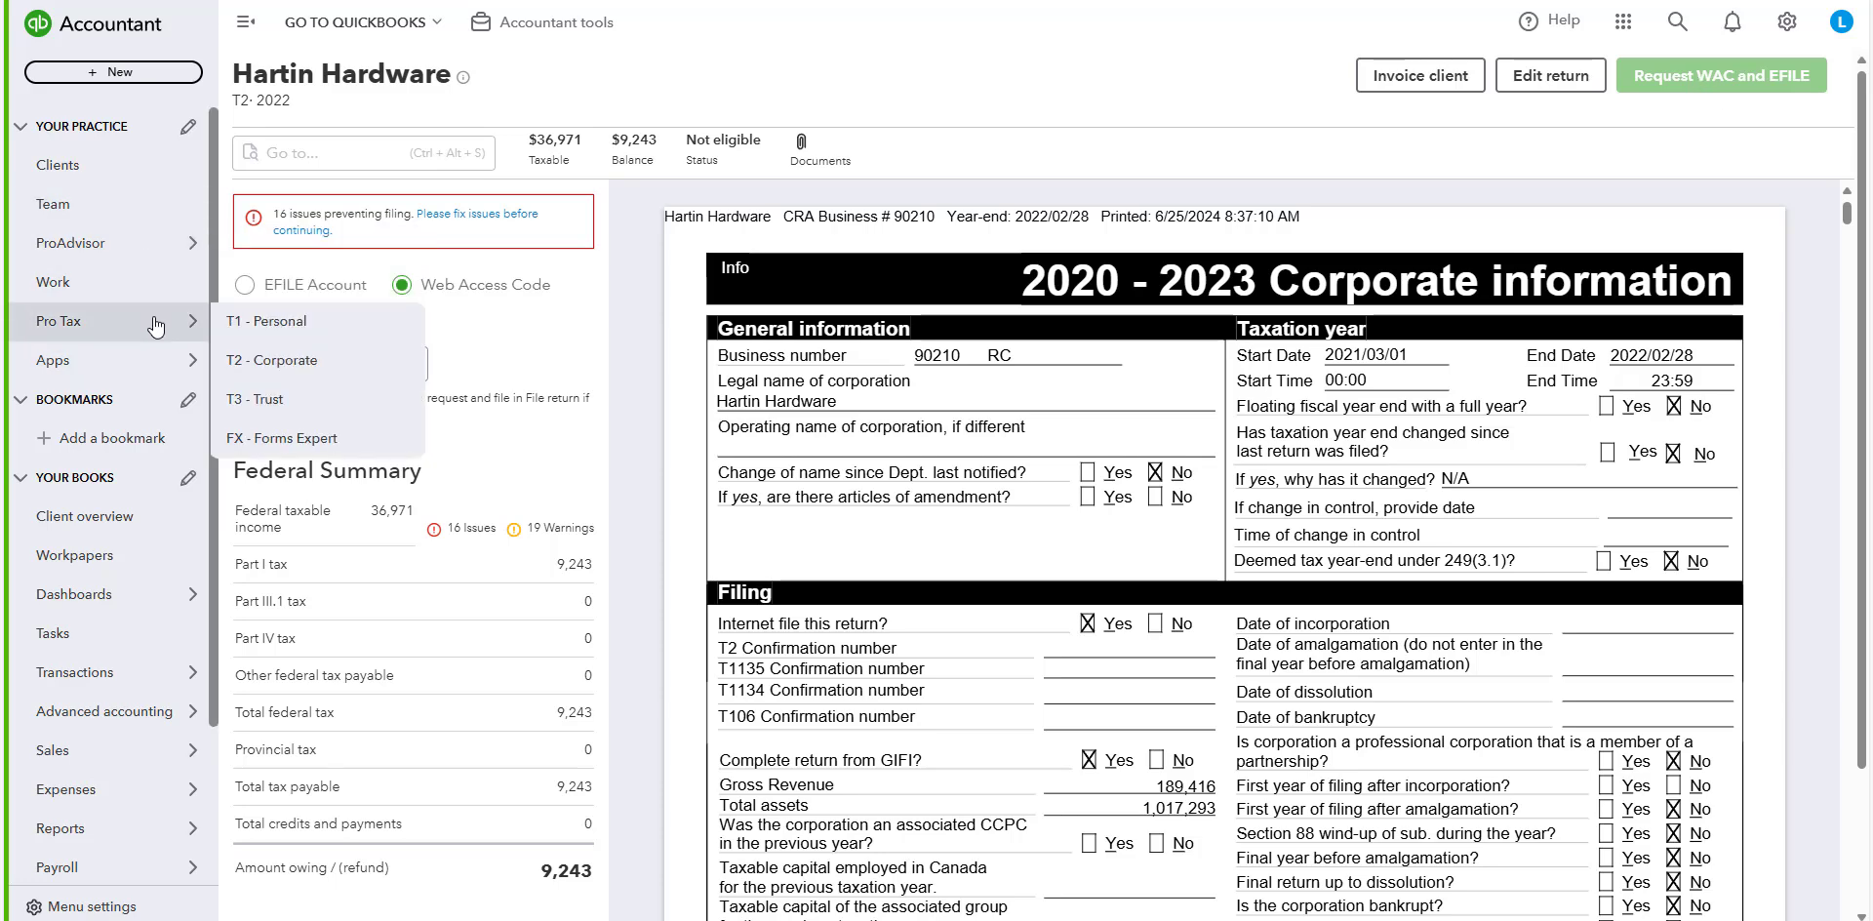
pyautogui.click(337, 400)
pyautogui.click(1654, 353)
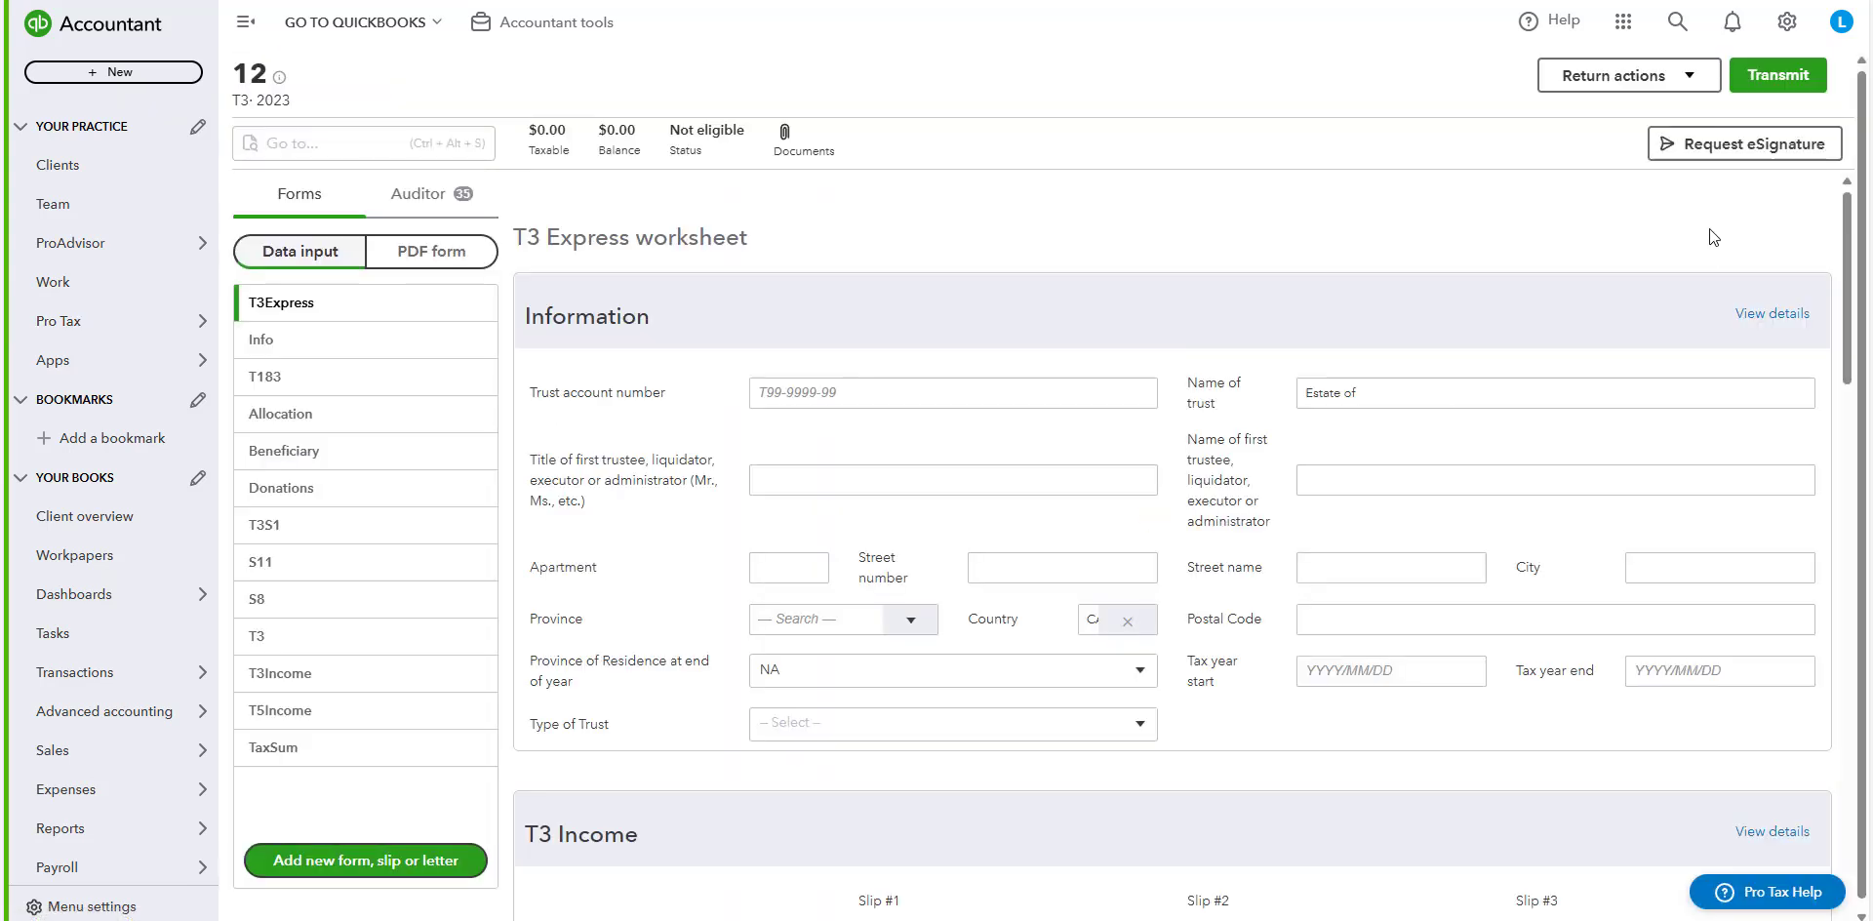
pyautogui.click(1768, 74)
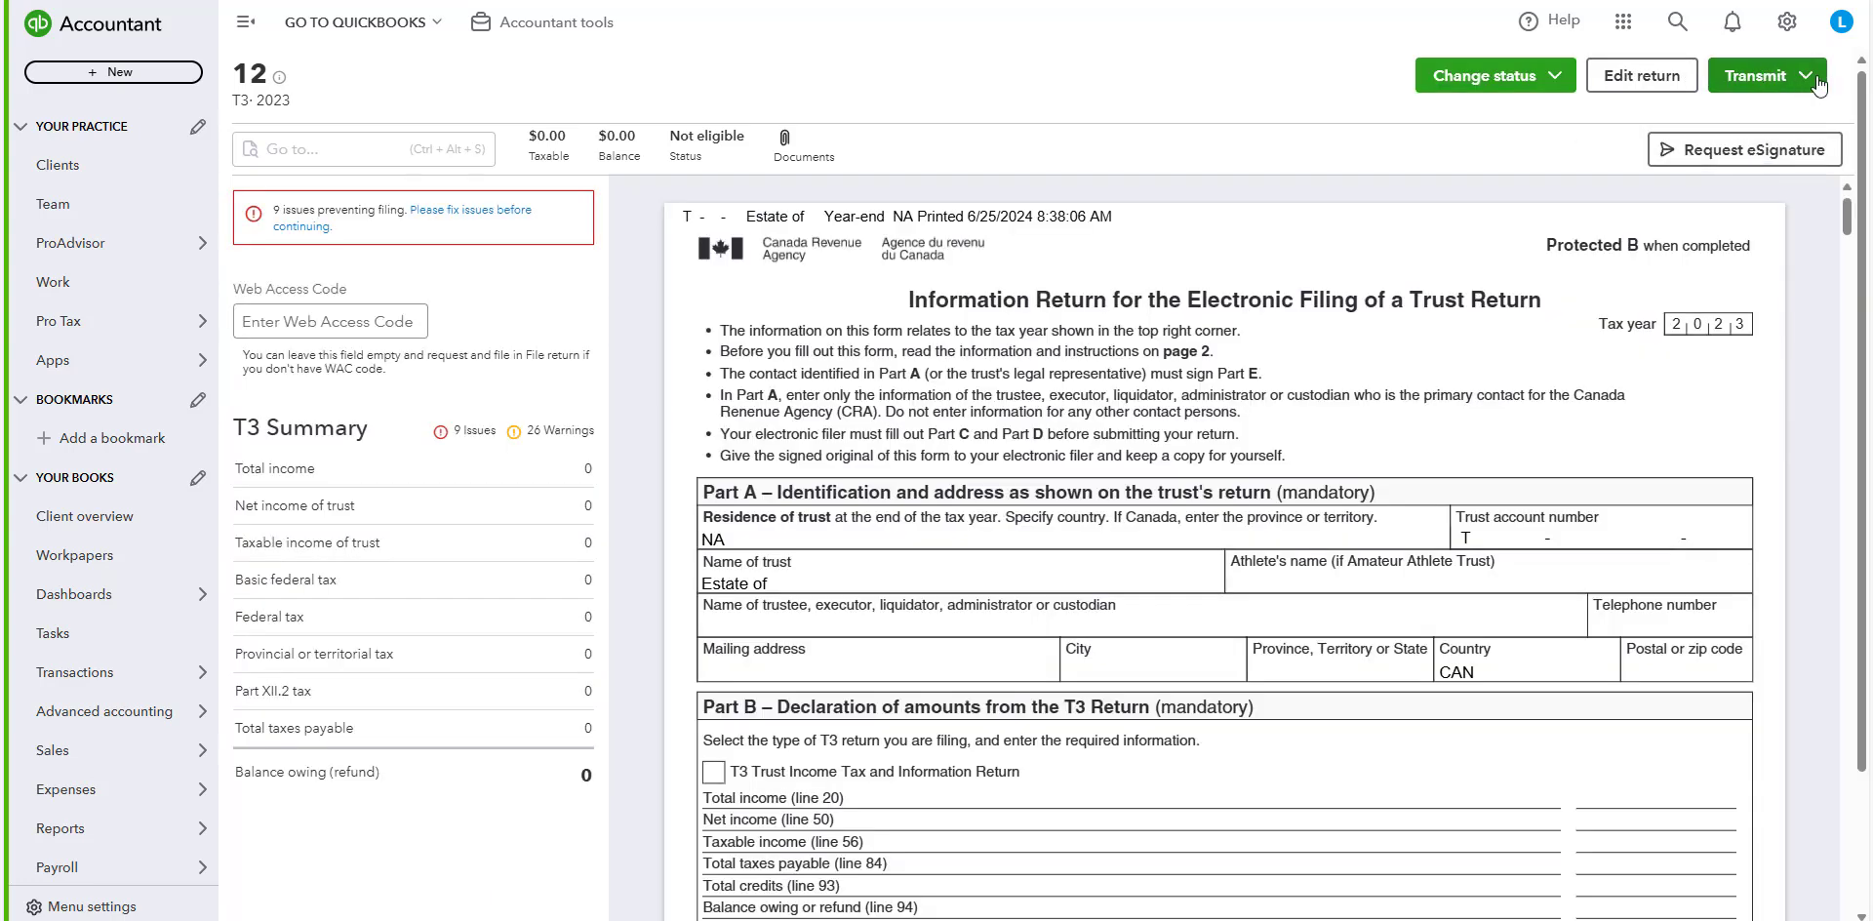
pyautogui.click(1813, 78)
pyautogui.click(1812, 78)
pyautogui.click(1813, 78)
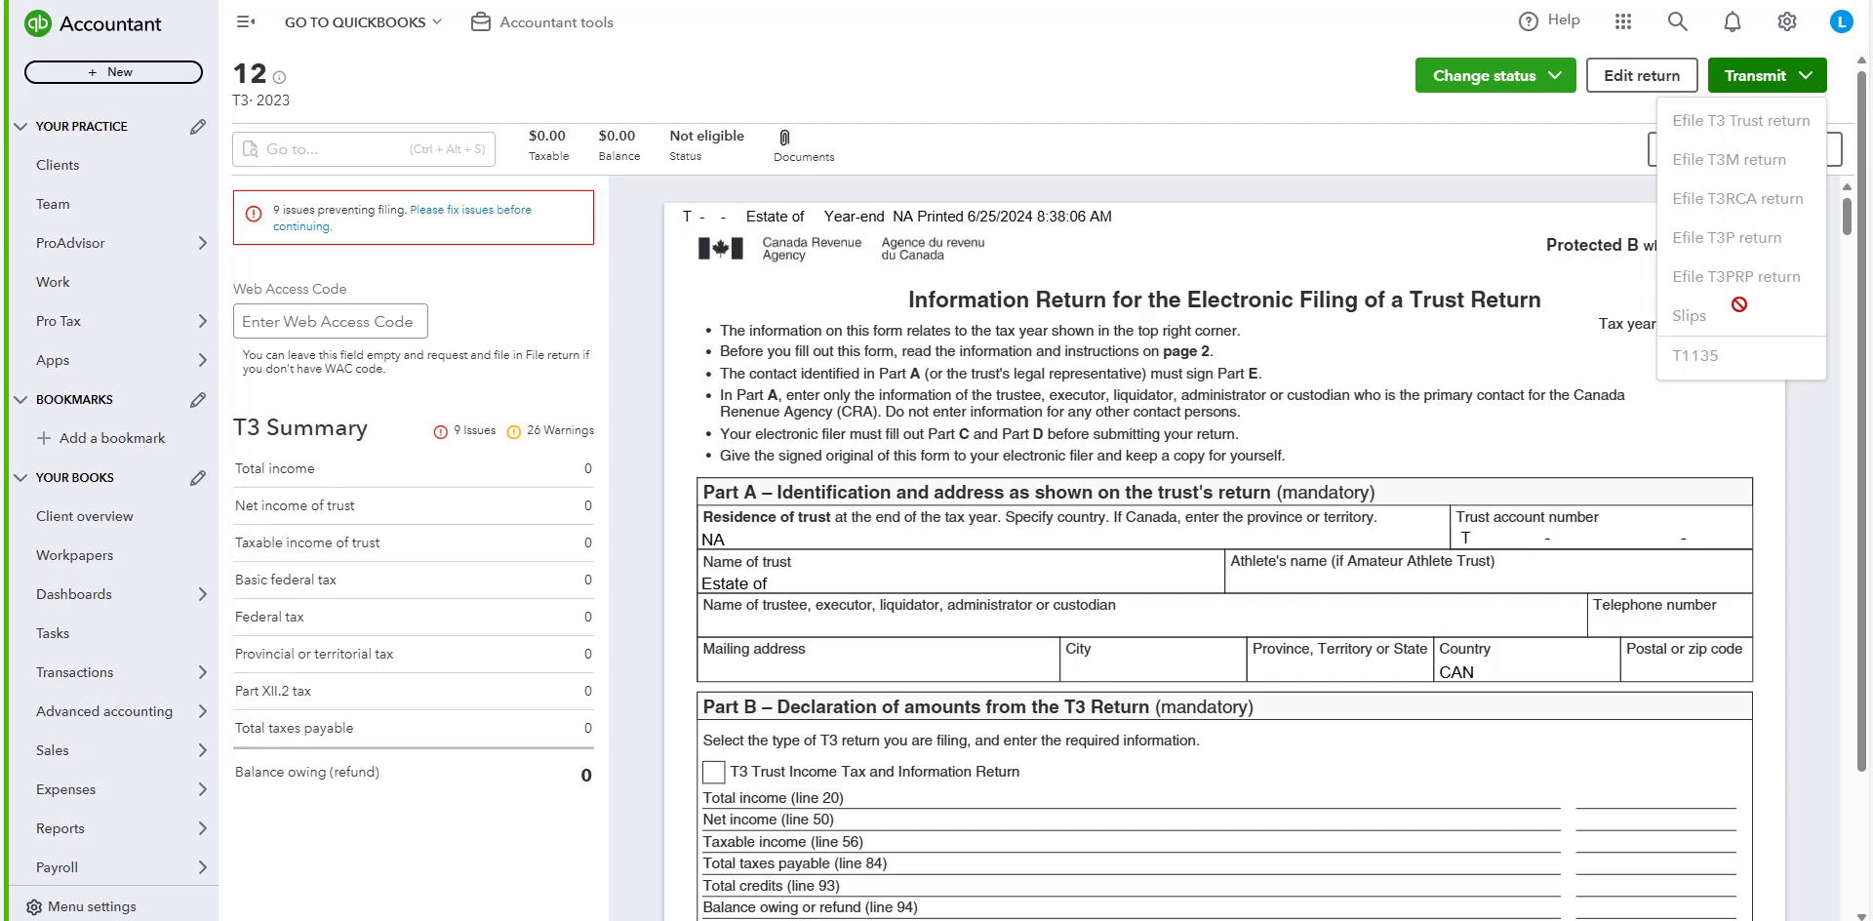
pyautogui.click(1440, 371)
pyautogui.scroll(-20, 1296, 336)
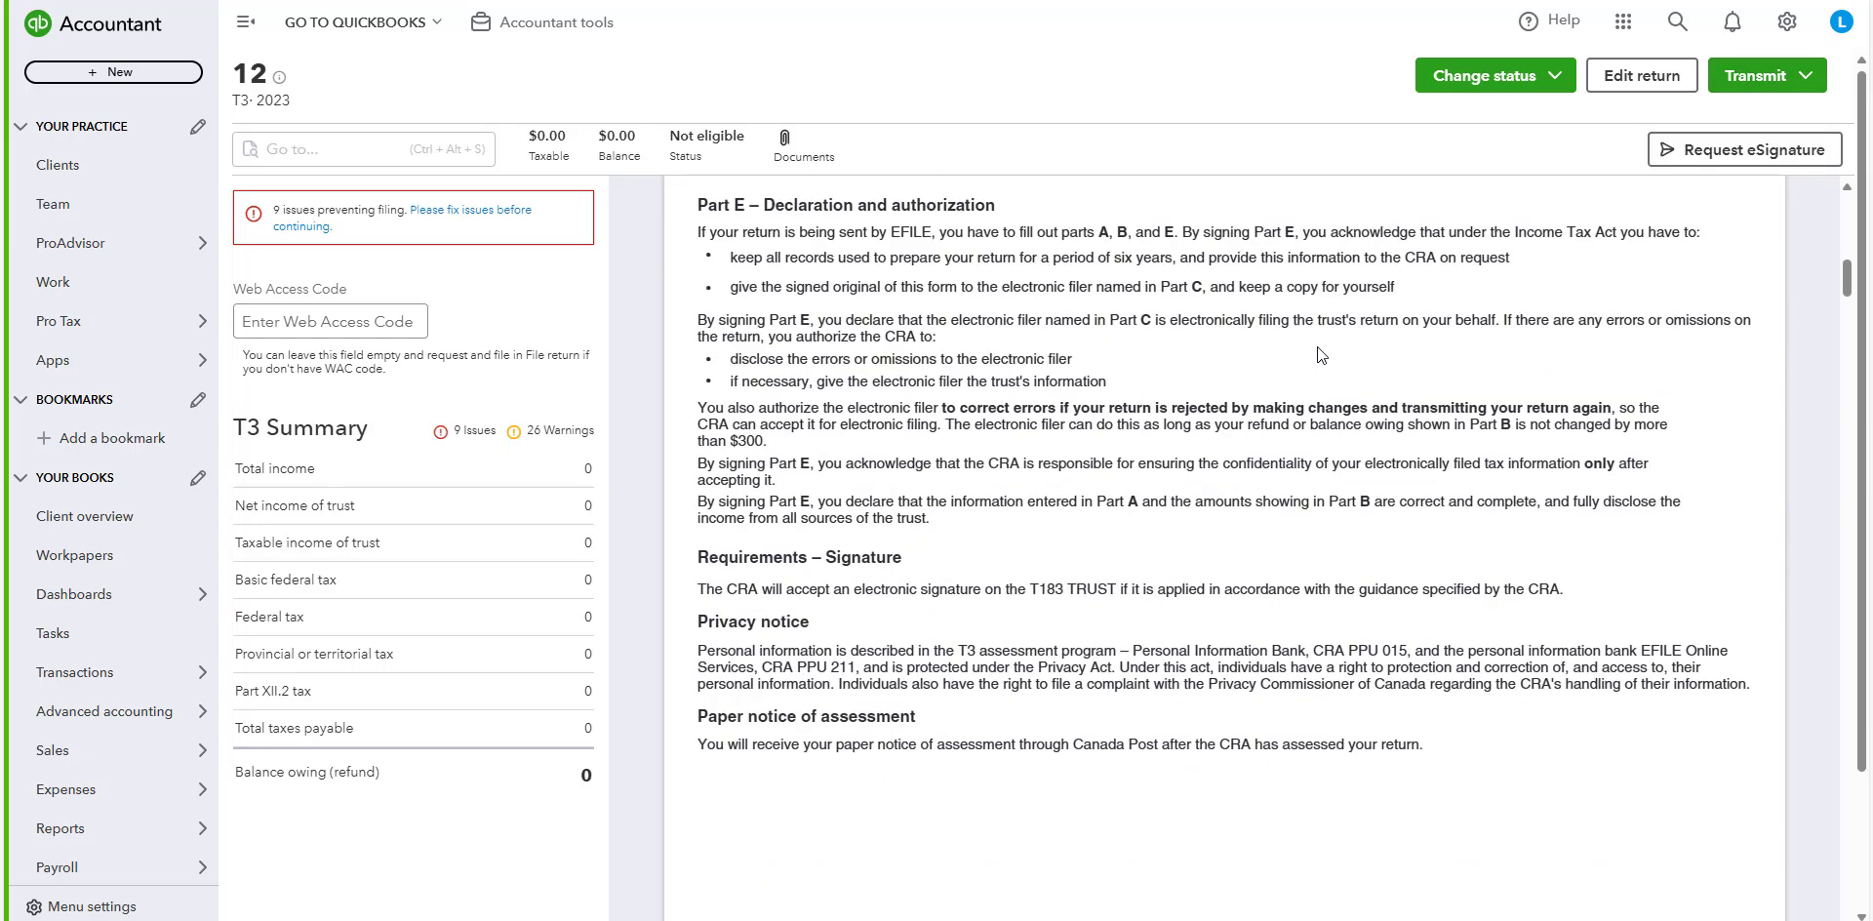
pyautogui.scroll(6, 1317, 347)
pyautogui.scroll(5, 1408, 417)
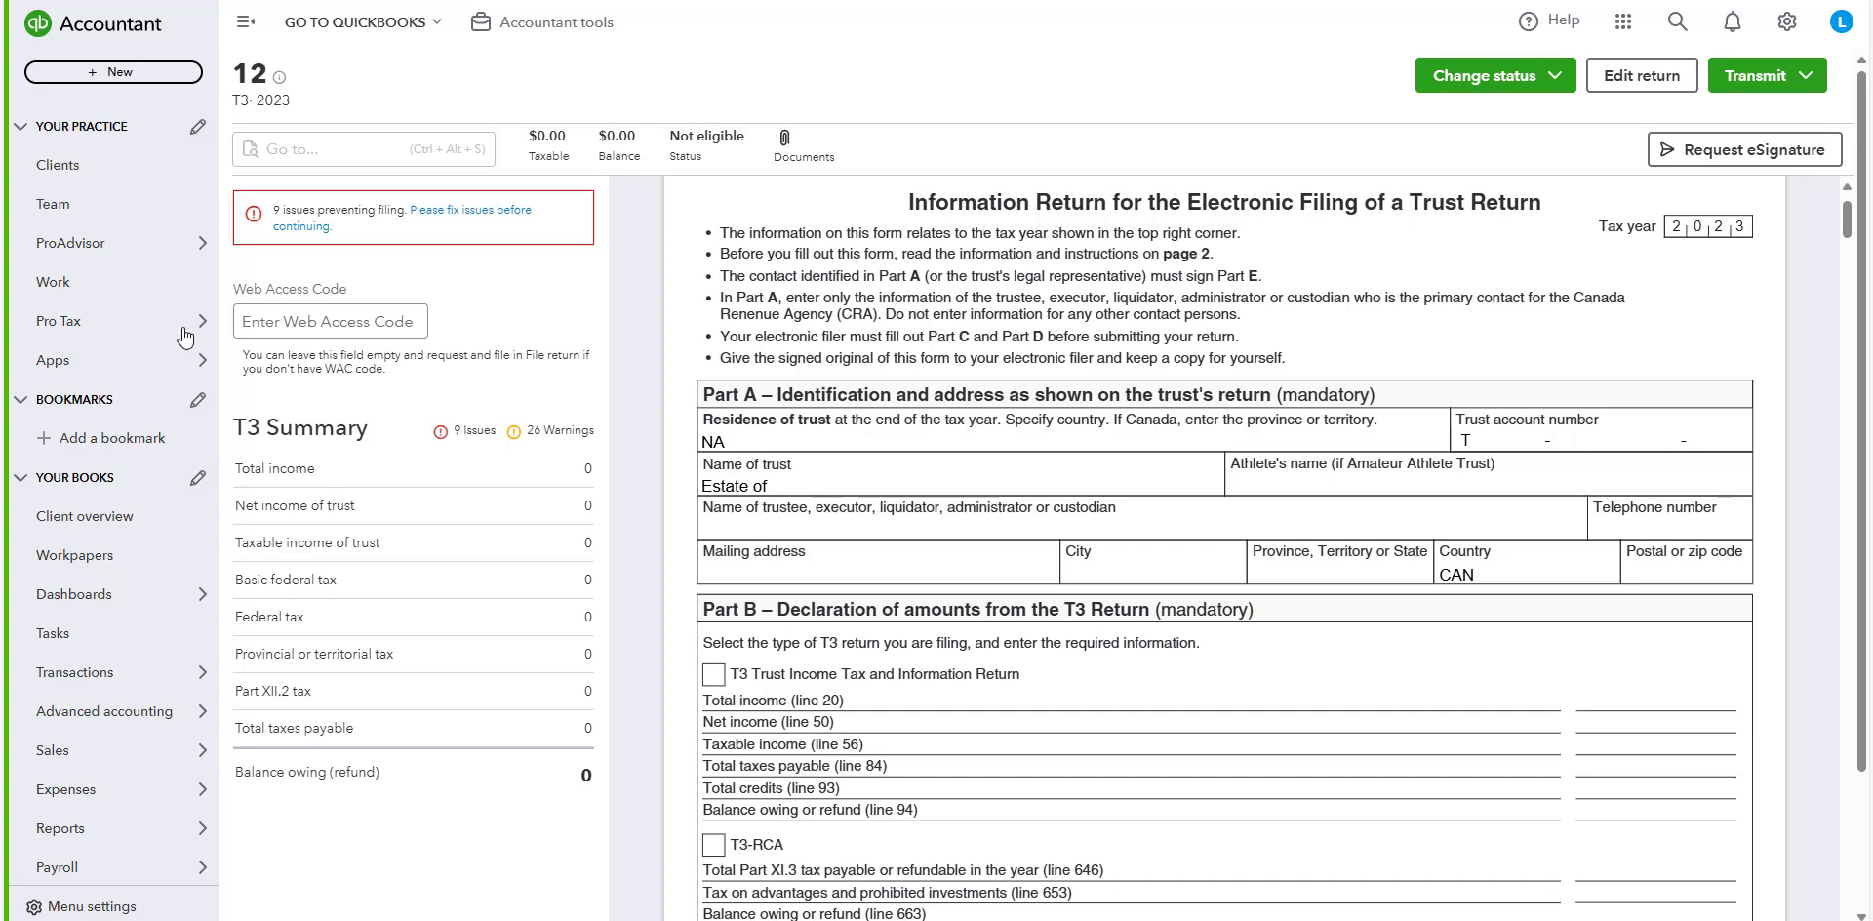
# Open the transmit review of client 12's 2023 T4 return in Forms Expert and examine its transmission options.
pyautogui.moveTo(176, 322)
pyautogui.click(322, 434)
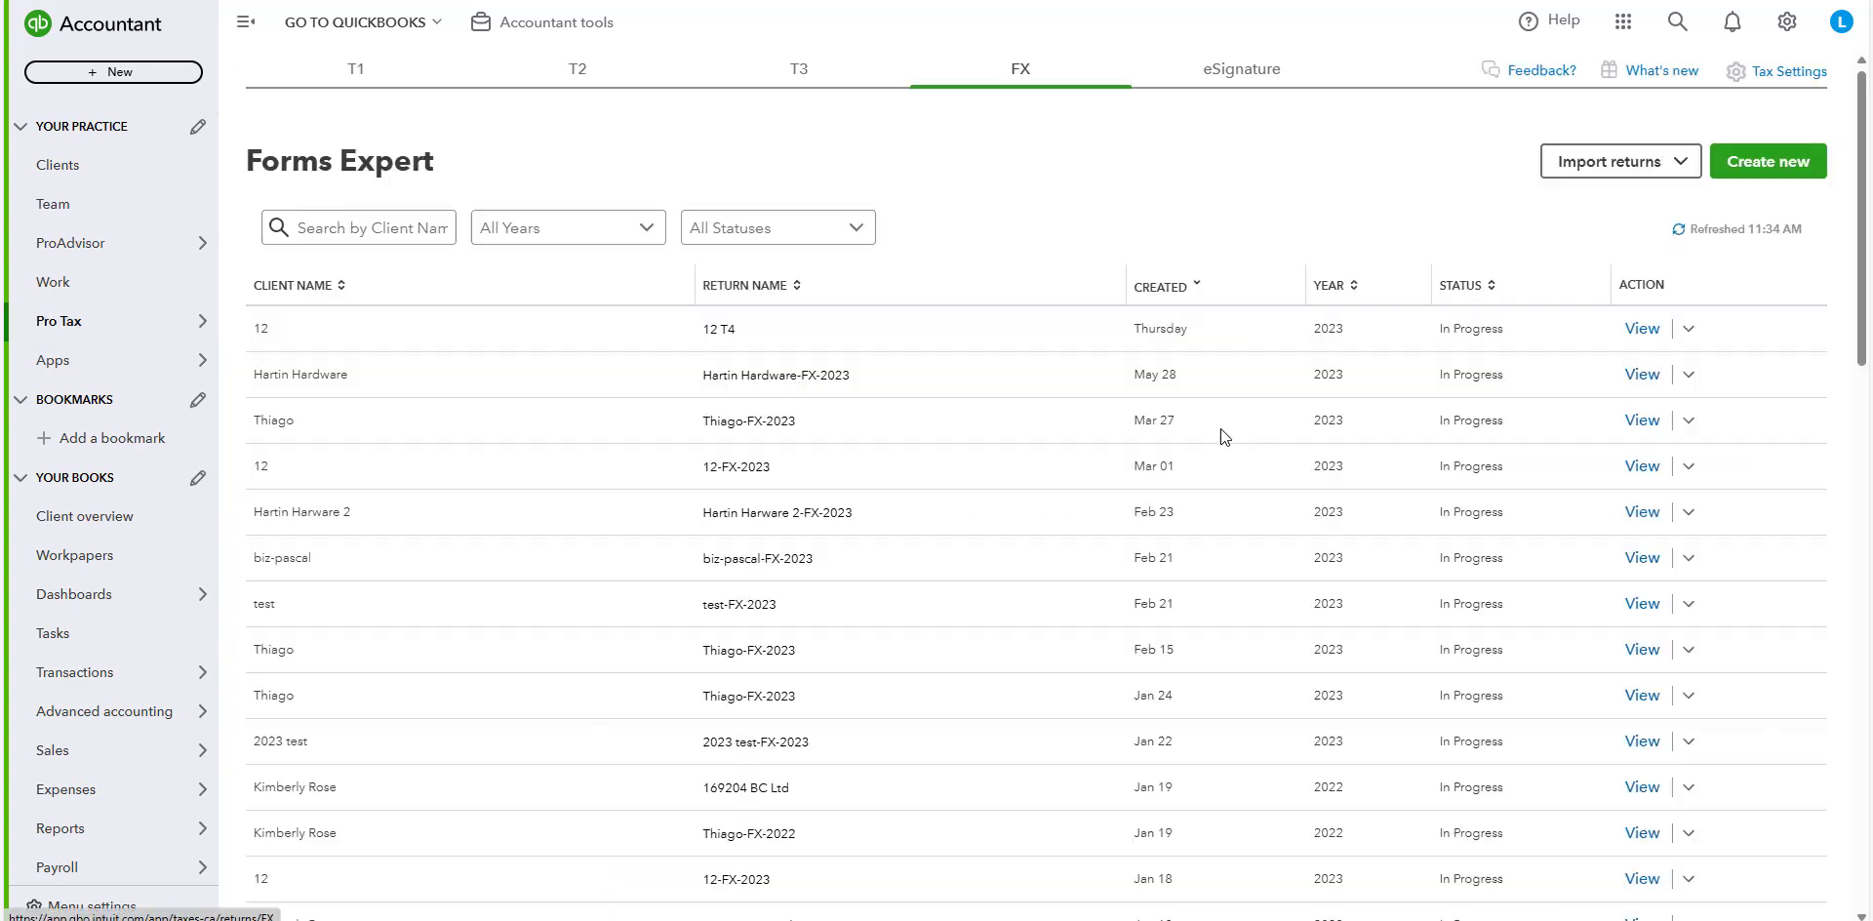
pyautogui.click(1645, 337)
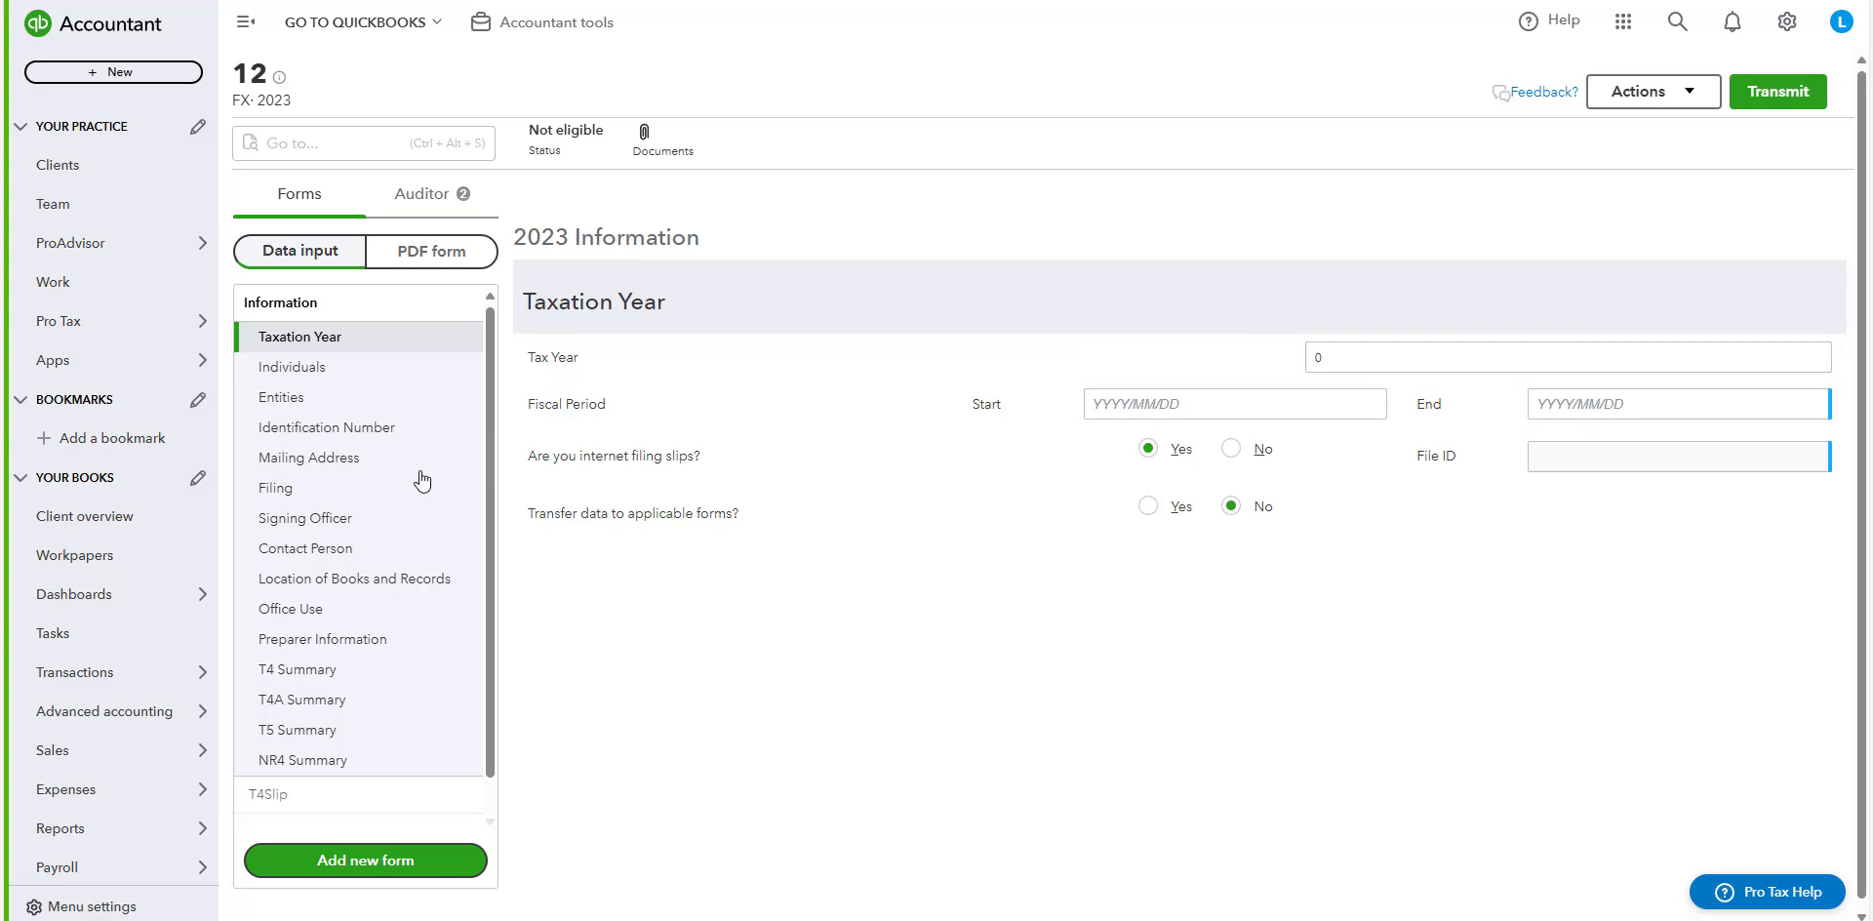
pyautogui.scroll(-1, 420, 478)
pyautogui.scroll(1, 430, 489)
pyautogui.click(1785, 95)
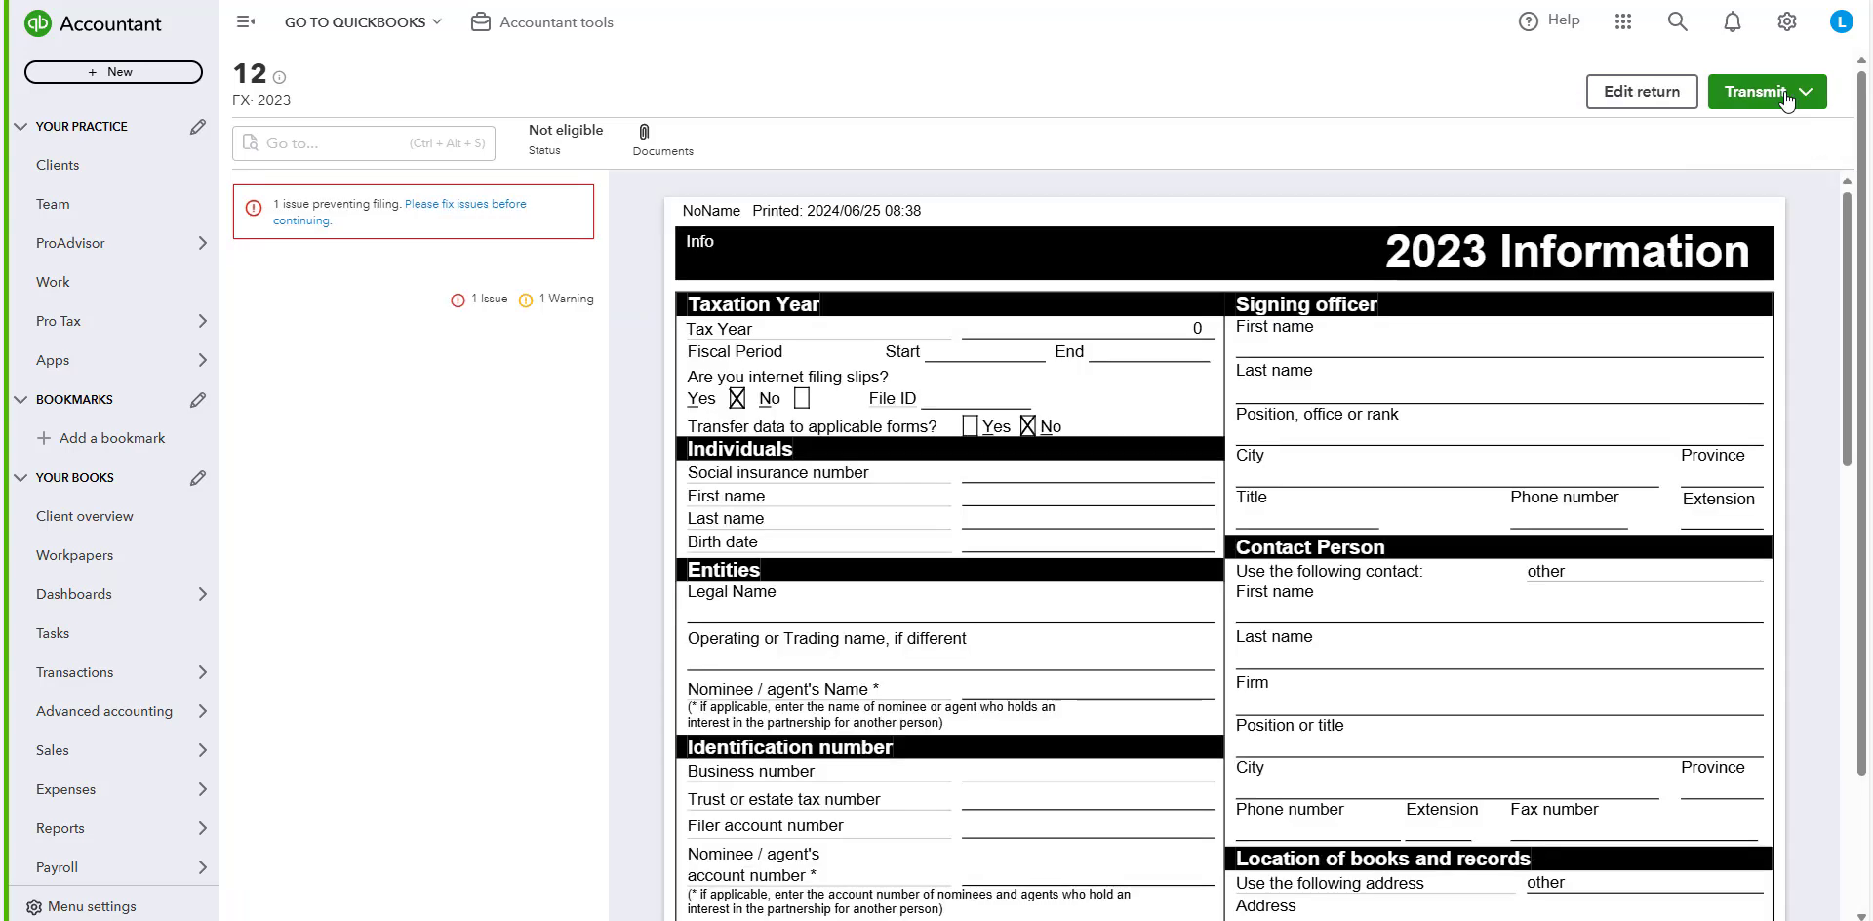
pyautogui.click(1805, 92)
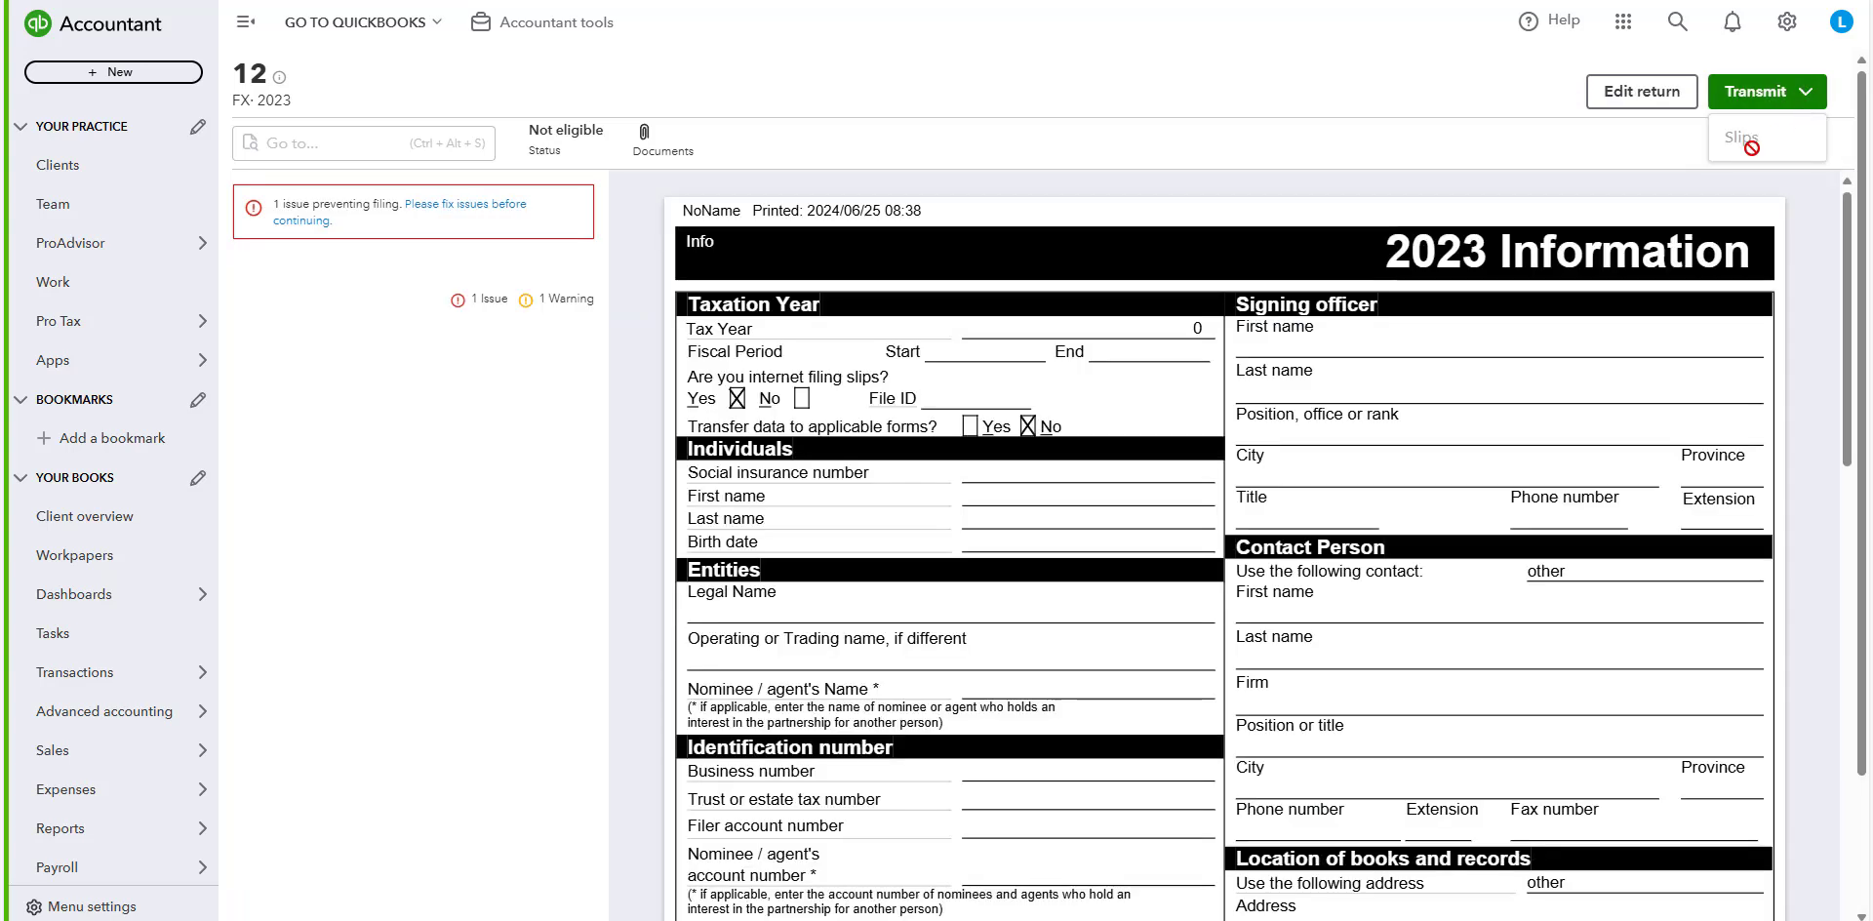
pyautogui.click(1036, 196)
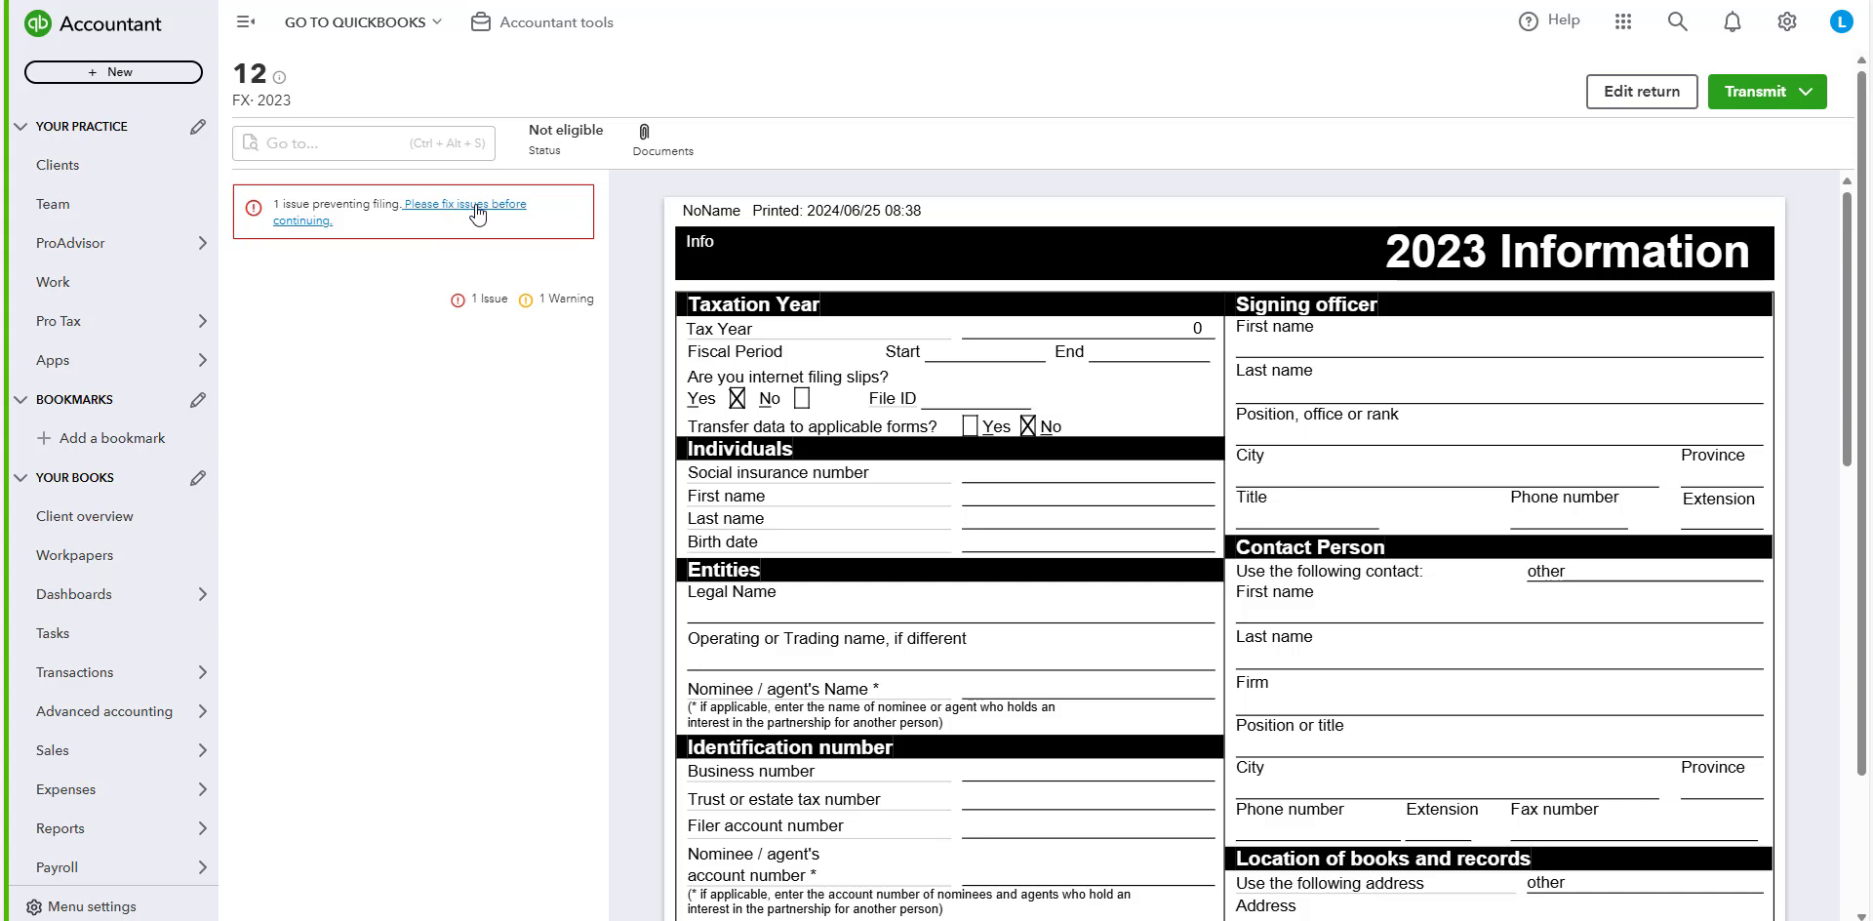
pyautogui.click(1775, 98)
pyautogui.click(1779, 99)
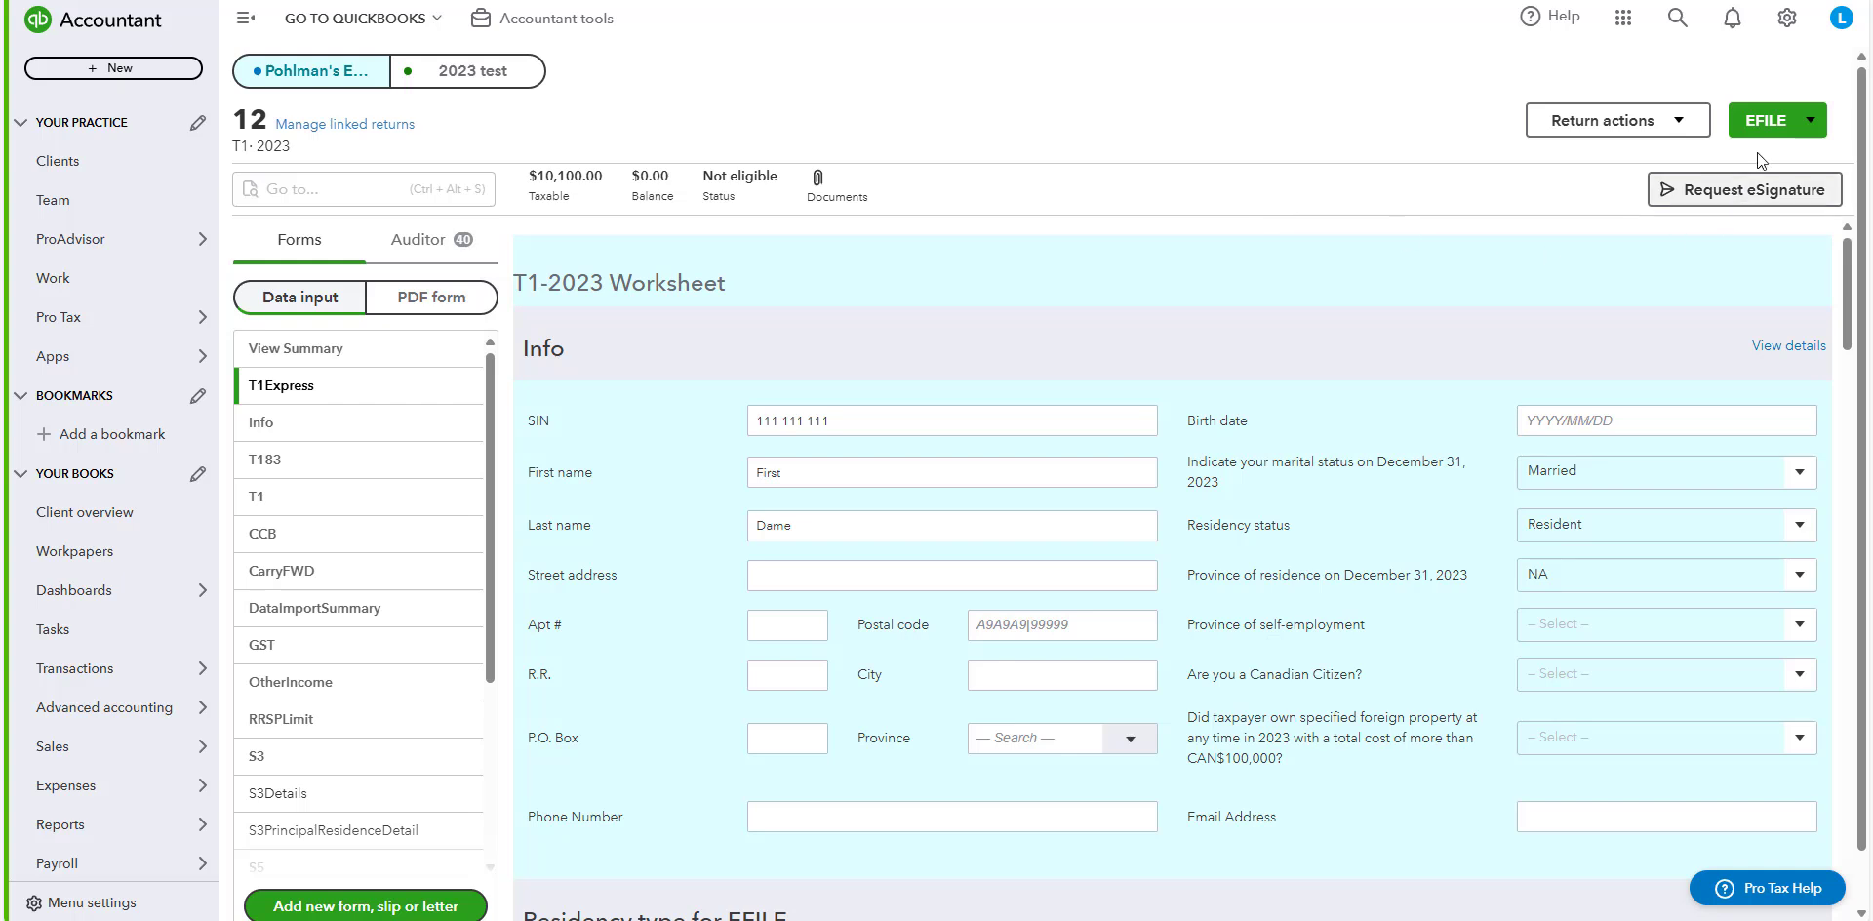
# Open the T1 General EFILE review for client 12 and start an invoice for the client from it, checking the addresses.
pyautogui.click(1790, 120)
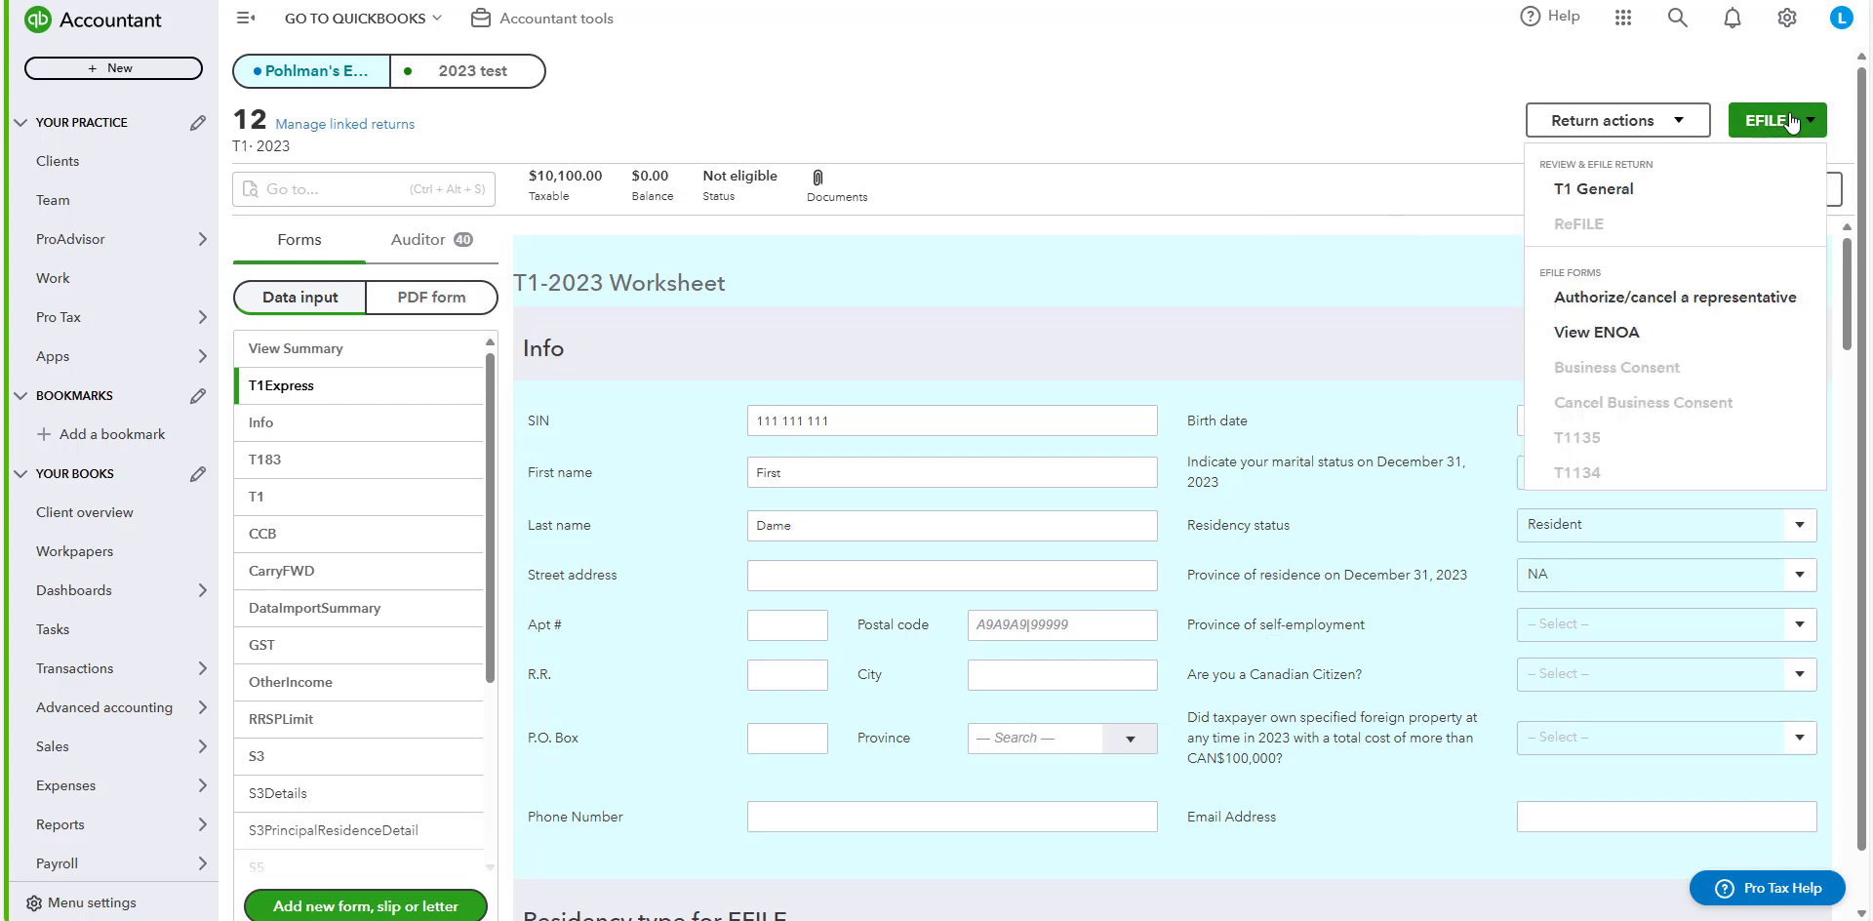
pyautogui.click(1718, 195)
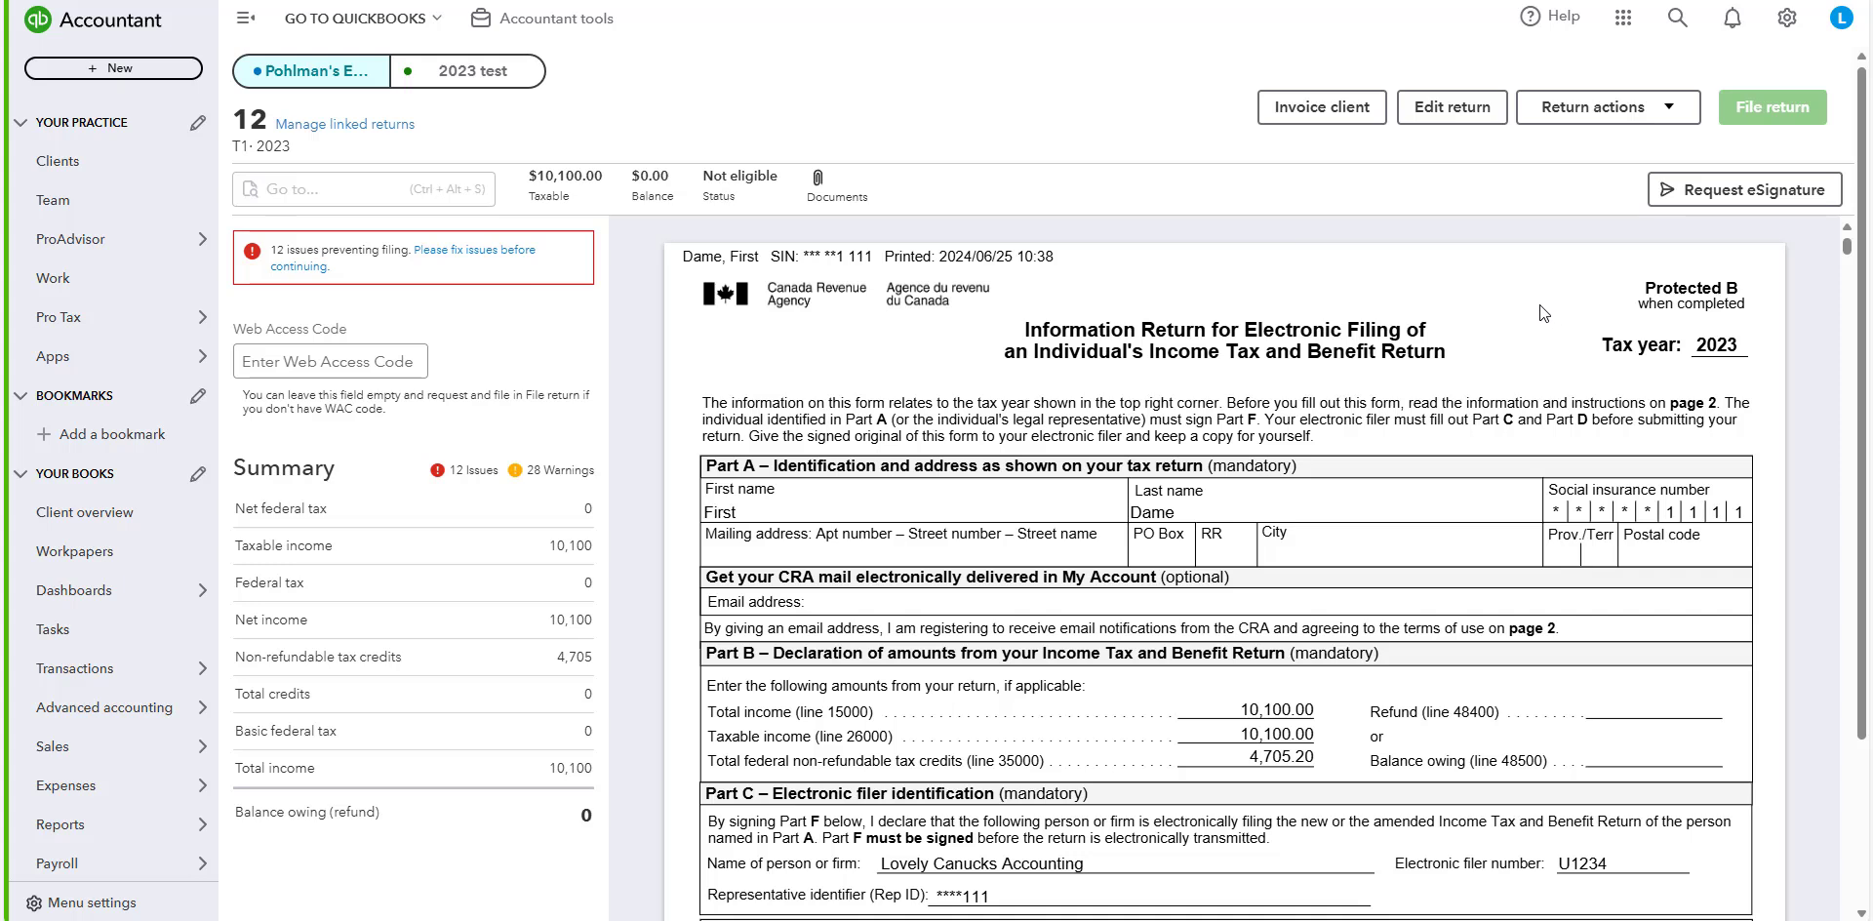
pyautogui.click(1314, 109)
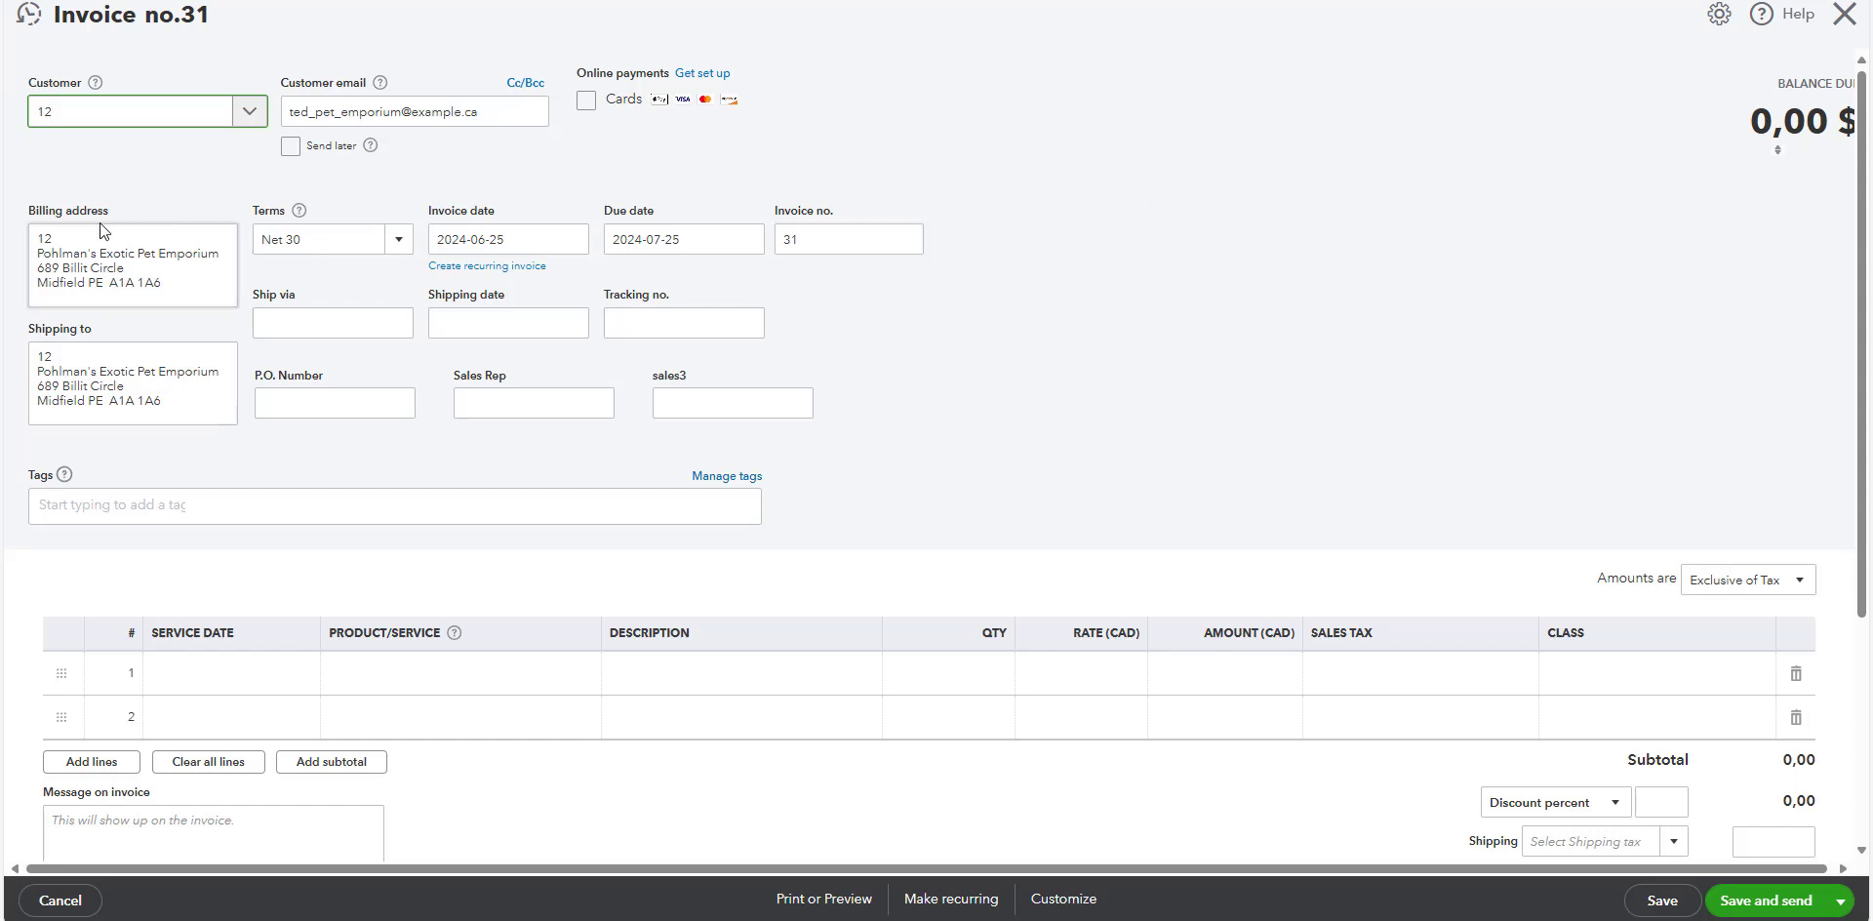
pyautogui.moveTo(22, 210); pyautogui.dragTo(119, 331)
pyautogui.click(119, 331)
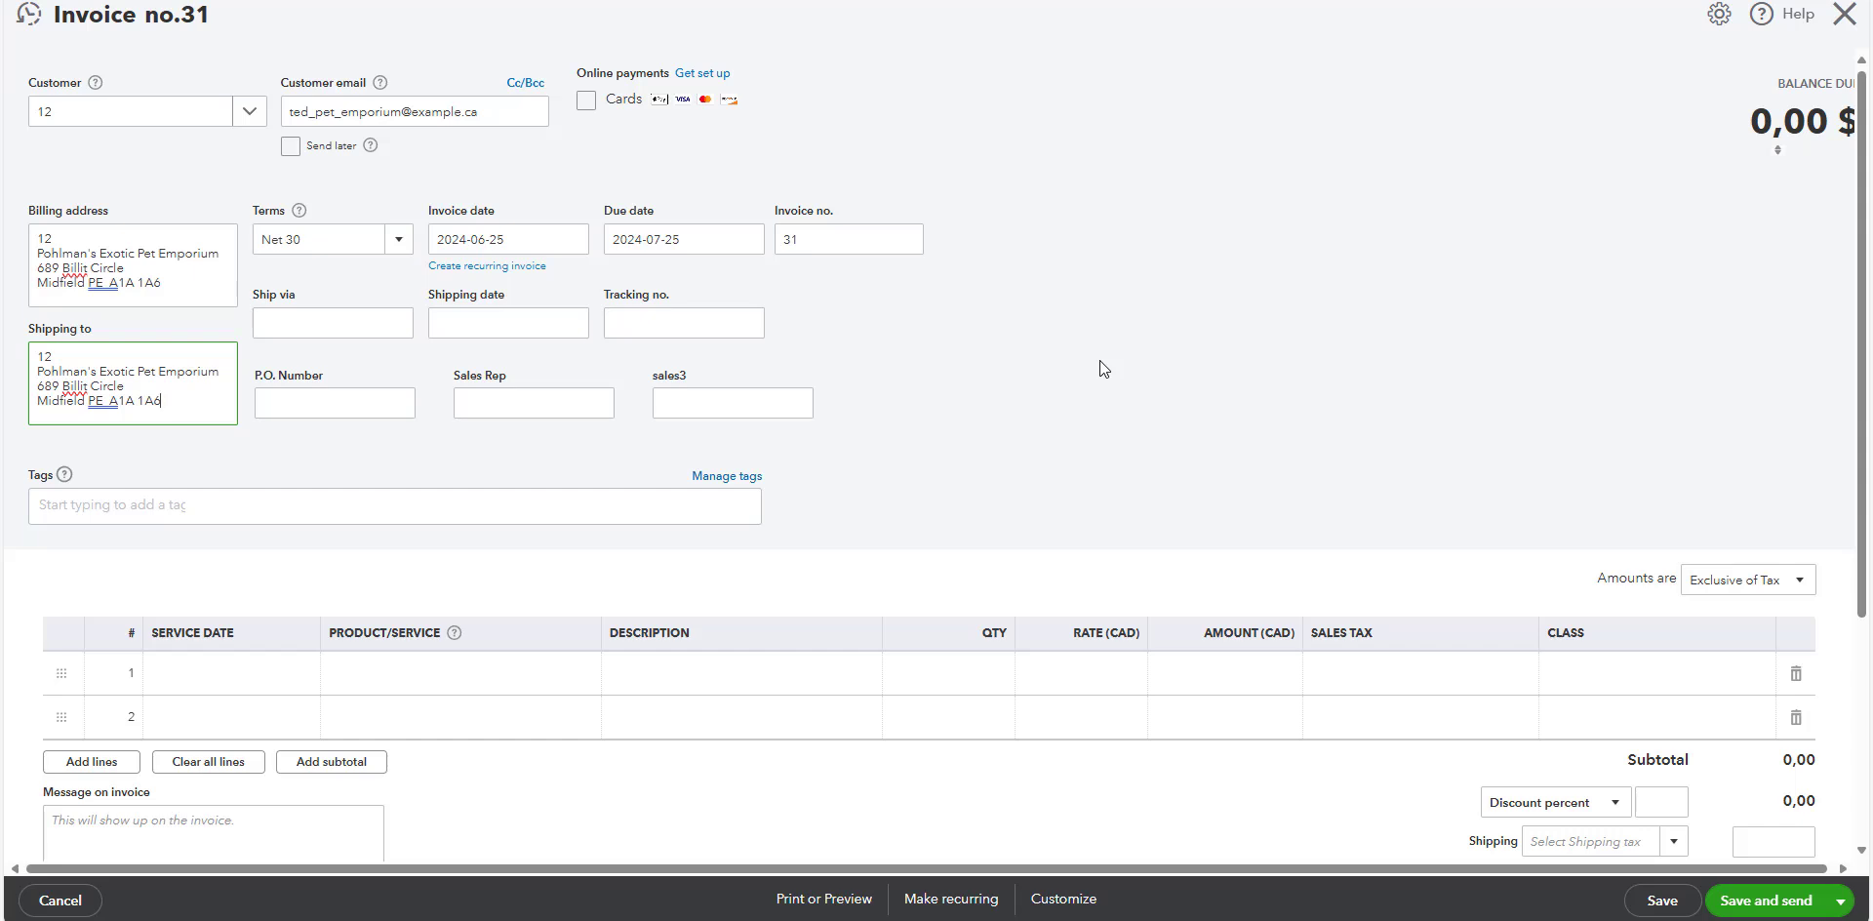
# Fill invoice line 1 with service date 2024-06-25, product Accounting services and description "1 T1 return".
pyautogui.scroll(-1, 677, 431)
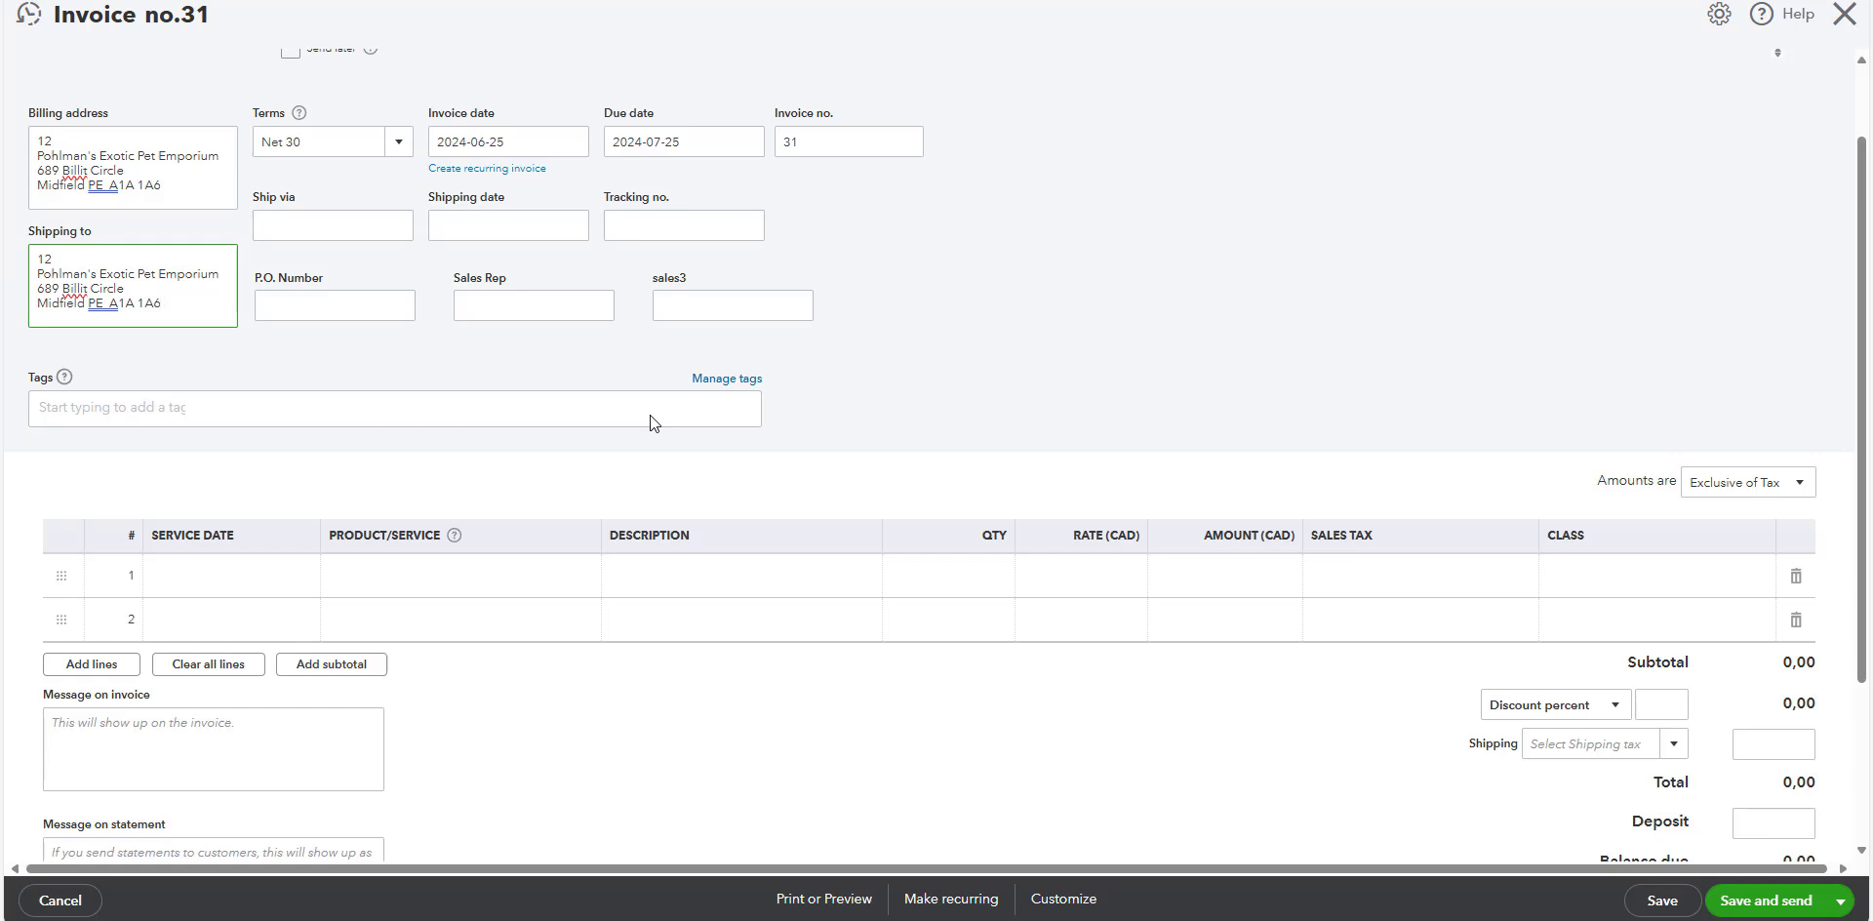
pyautogui.click(258, 585)
pyautogui.click(301, 580)
pyautogui.click(220, 779)
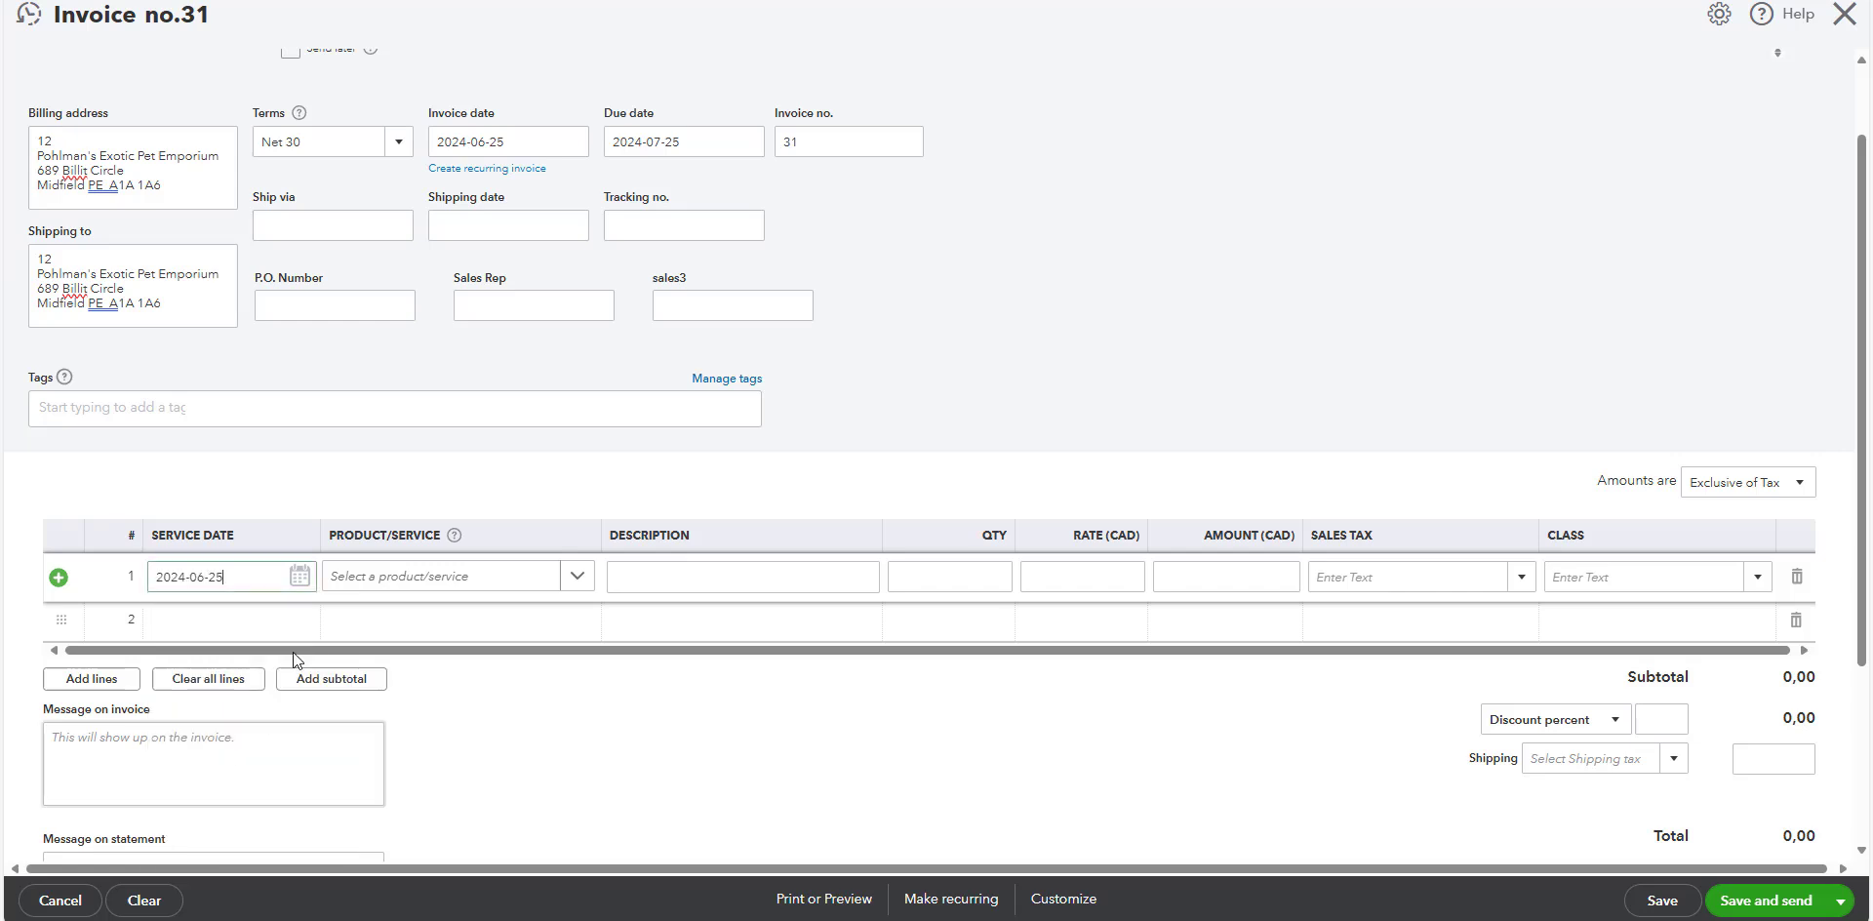
pyautogui.click(478, 576)
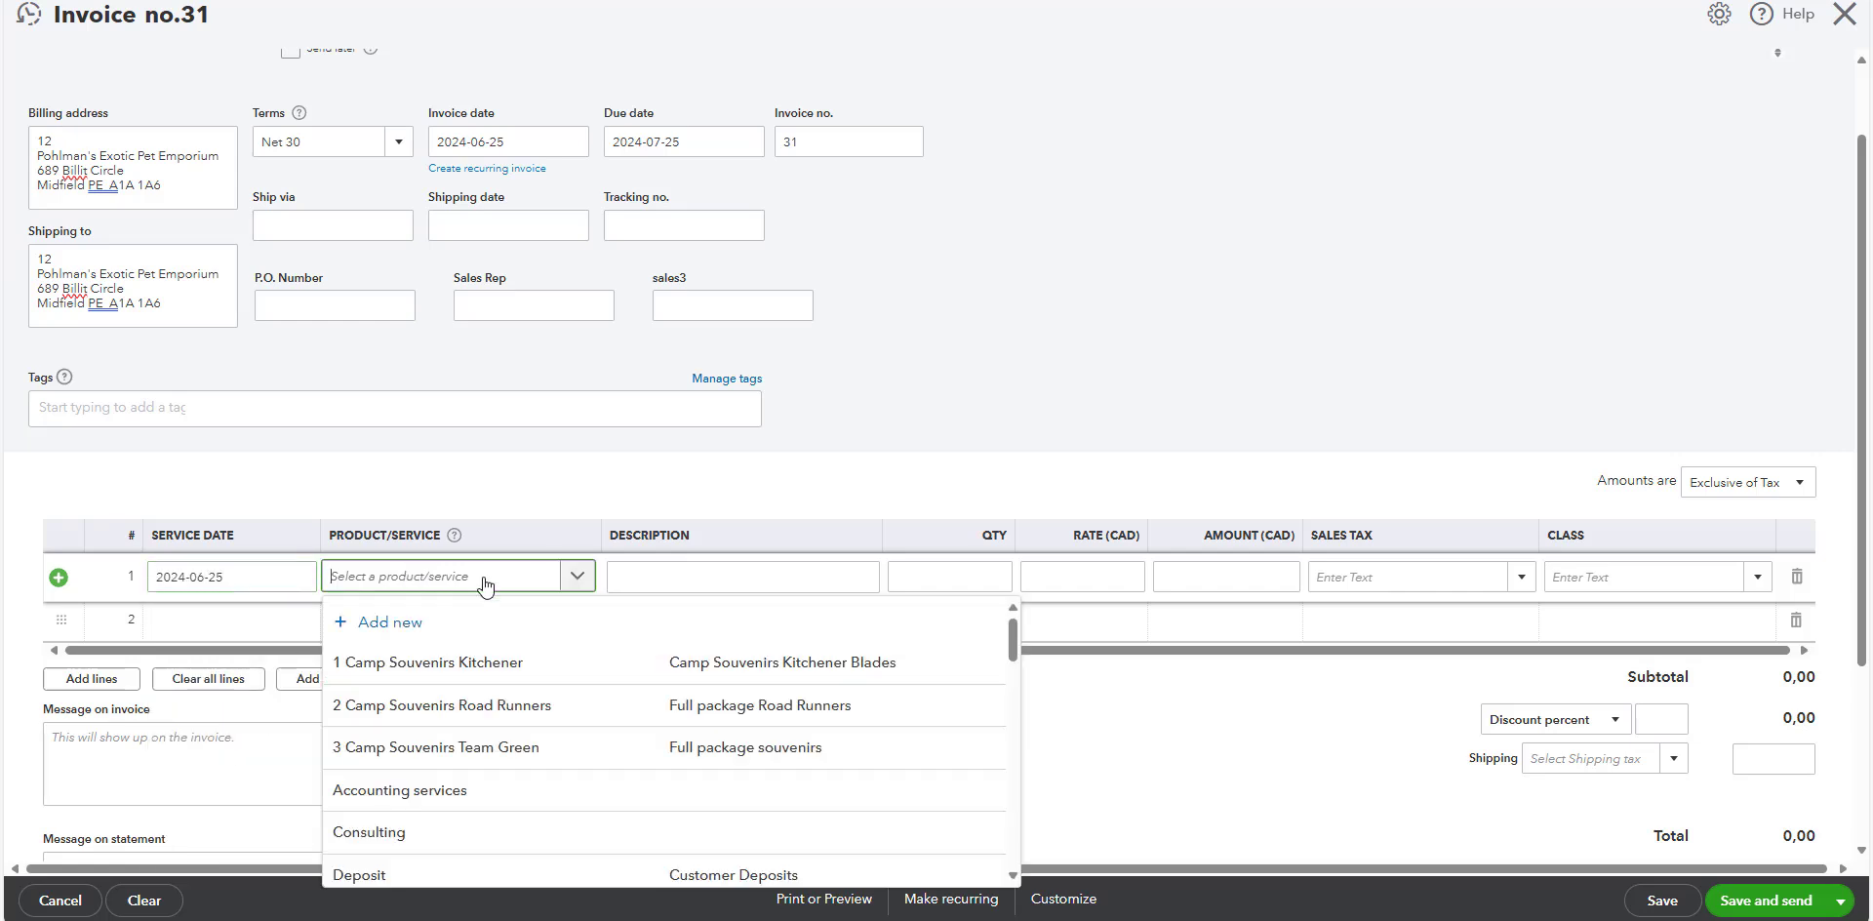
pyautogui.click(529, 786)
pyautogui.click(721, 589)
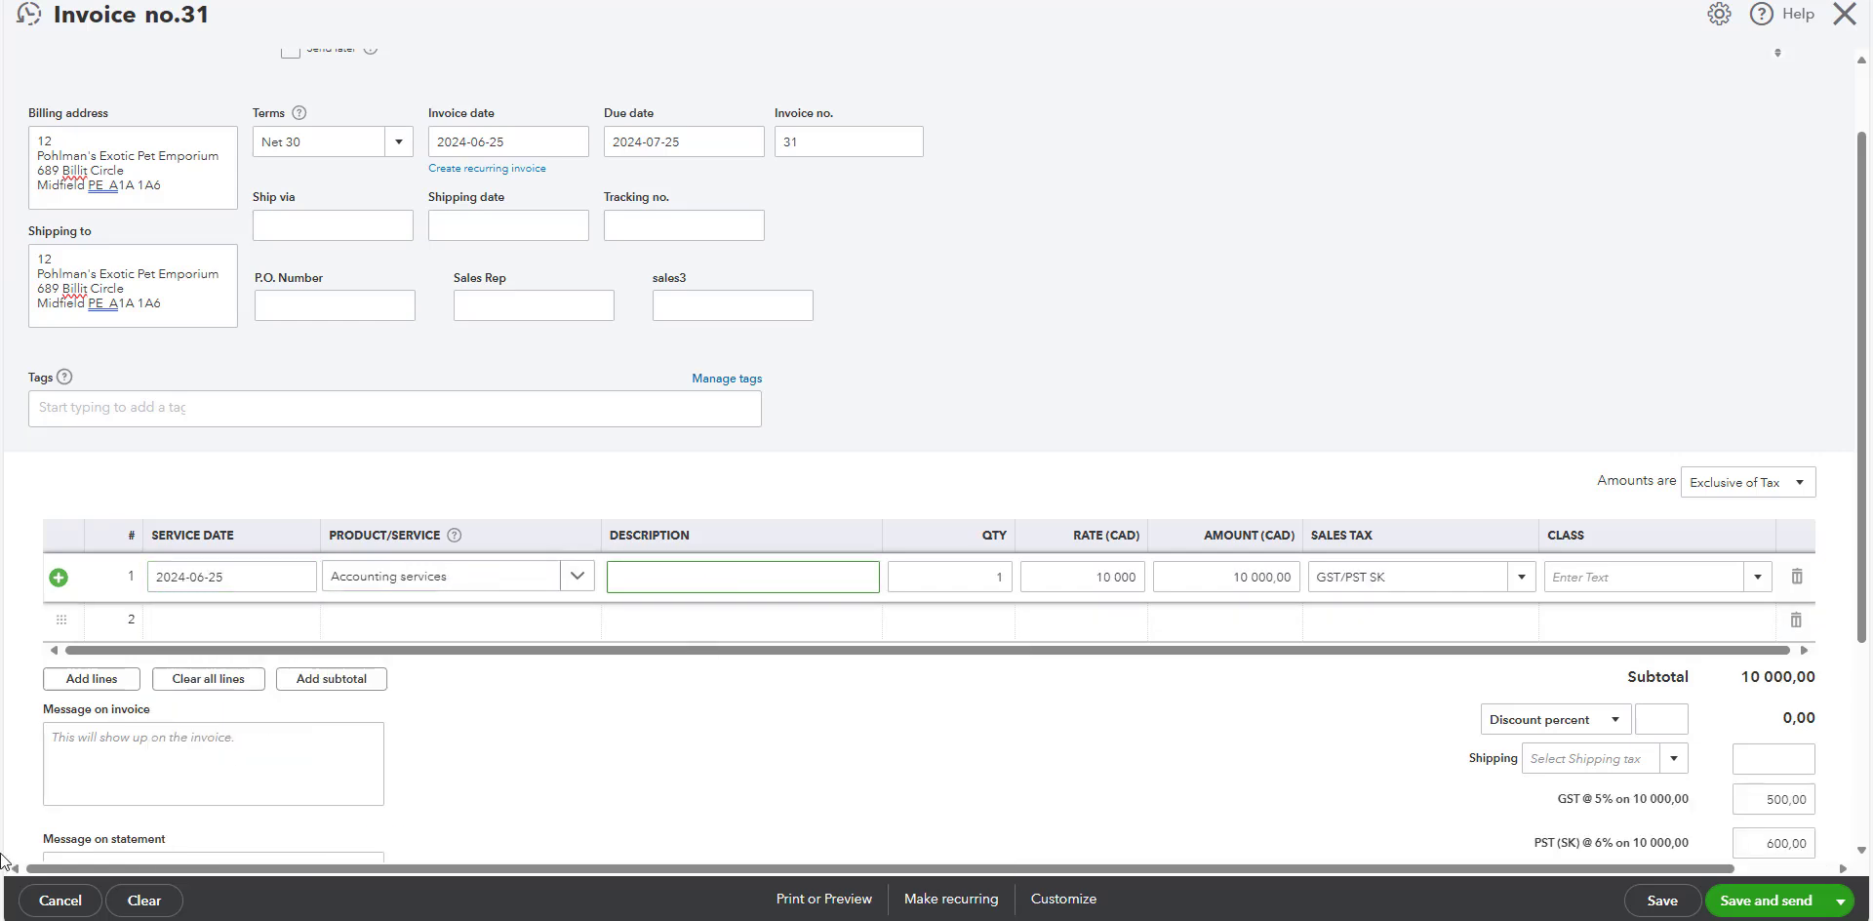
pyautogui.write('1 T1 return')
# Clear the rate and amount on invoice line 1 and set the rate to 500.
pyautogui.click(1113, 576)
pyautogui.moveTo(1113, 575); pyautogui.dragTo(1202, 580)
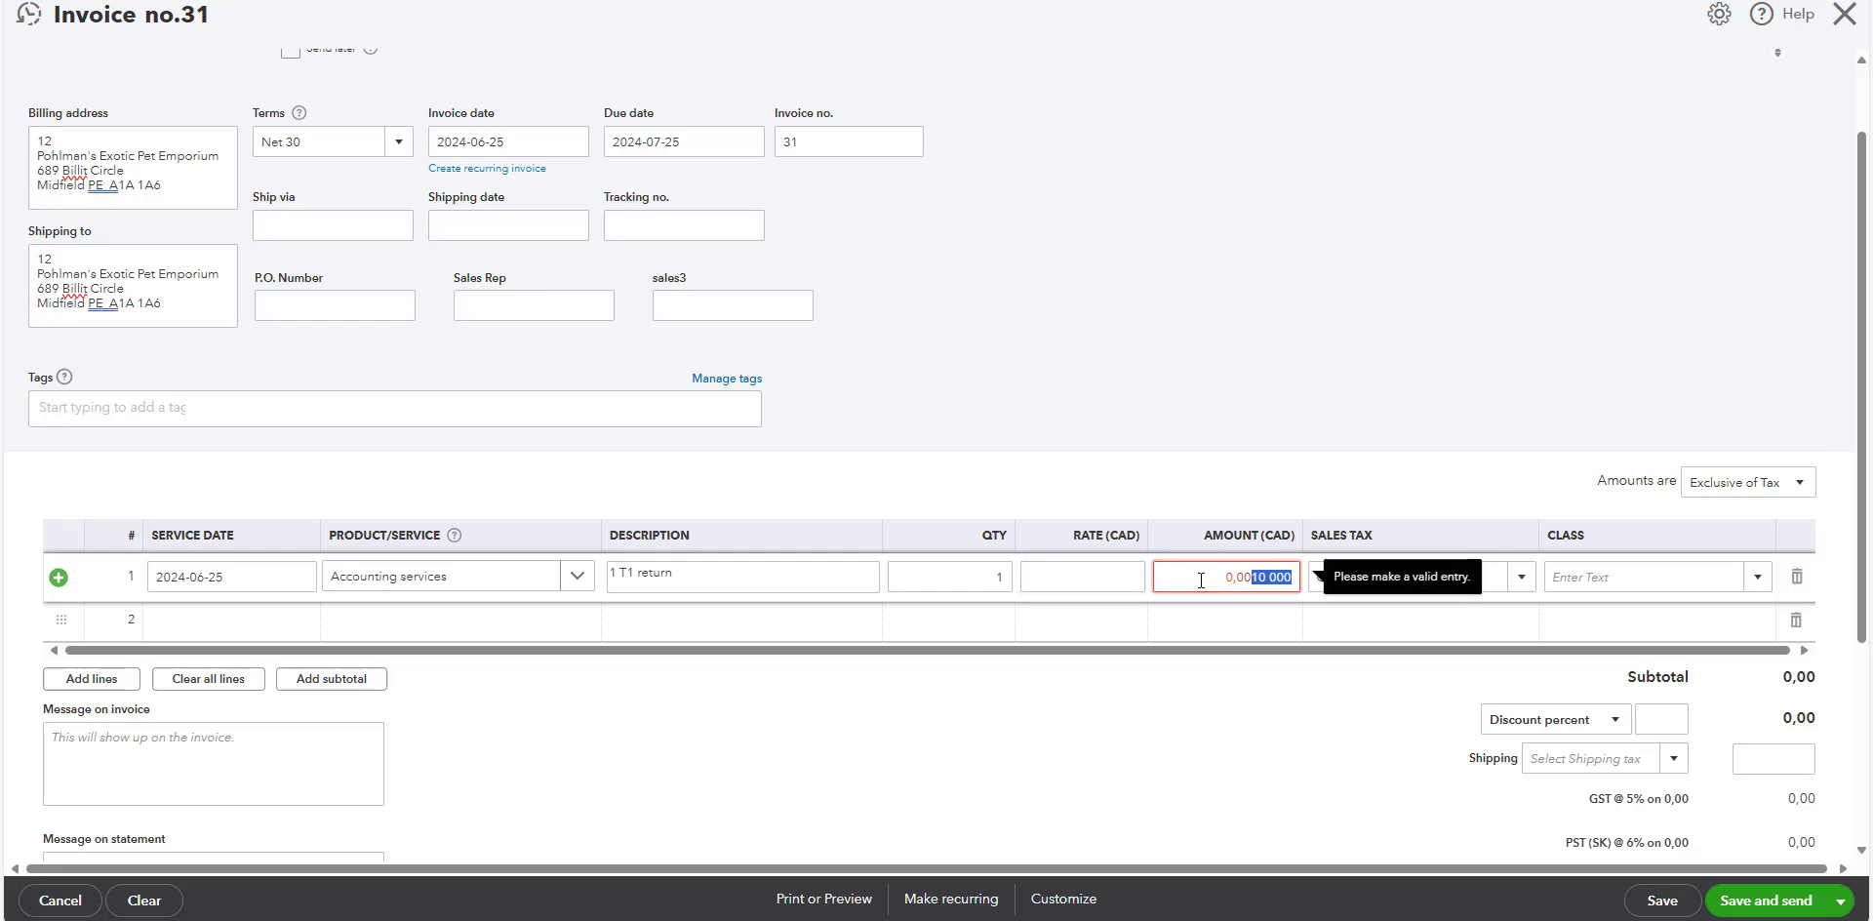
pyautogui.click(1229, 579)
pyautogui.doubleClick(1228, 580)
pyautogui.press('BackSpace')
pyautogui.click(1137, 583)
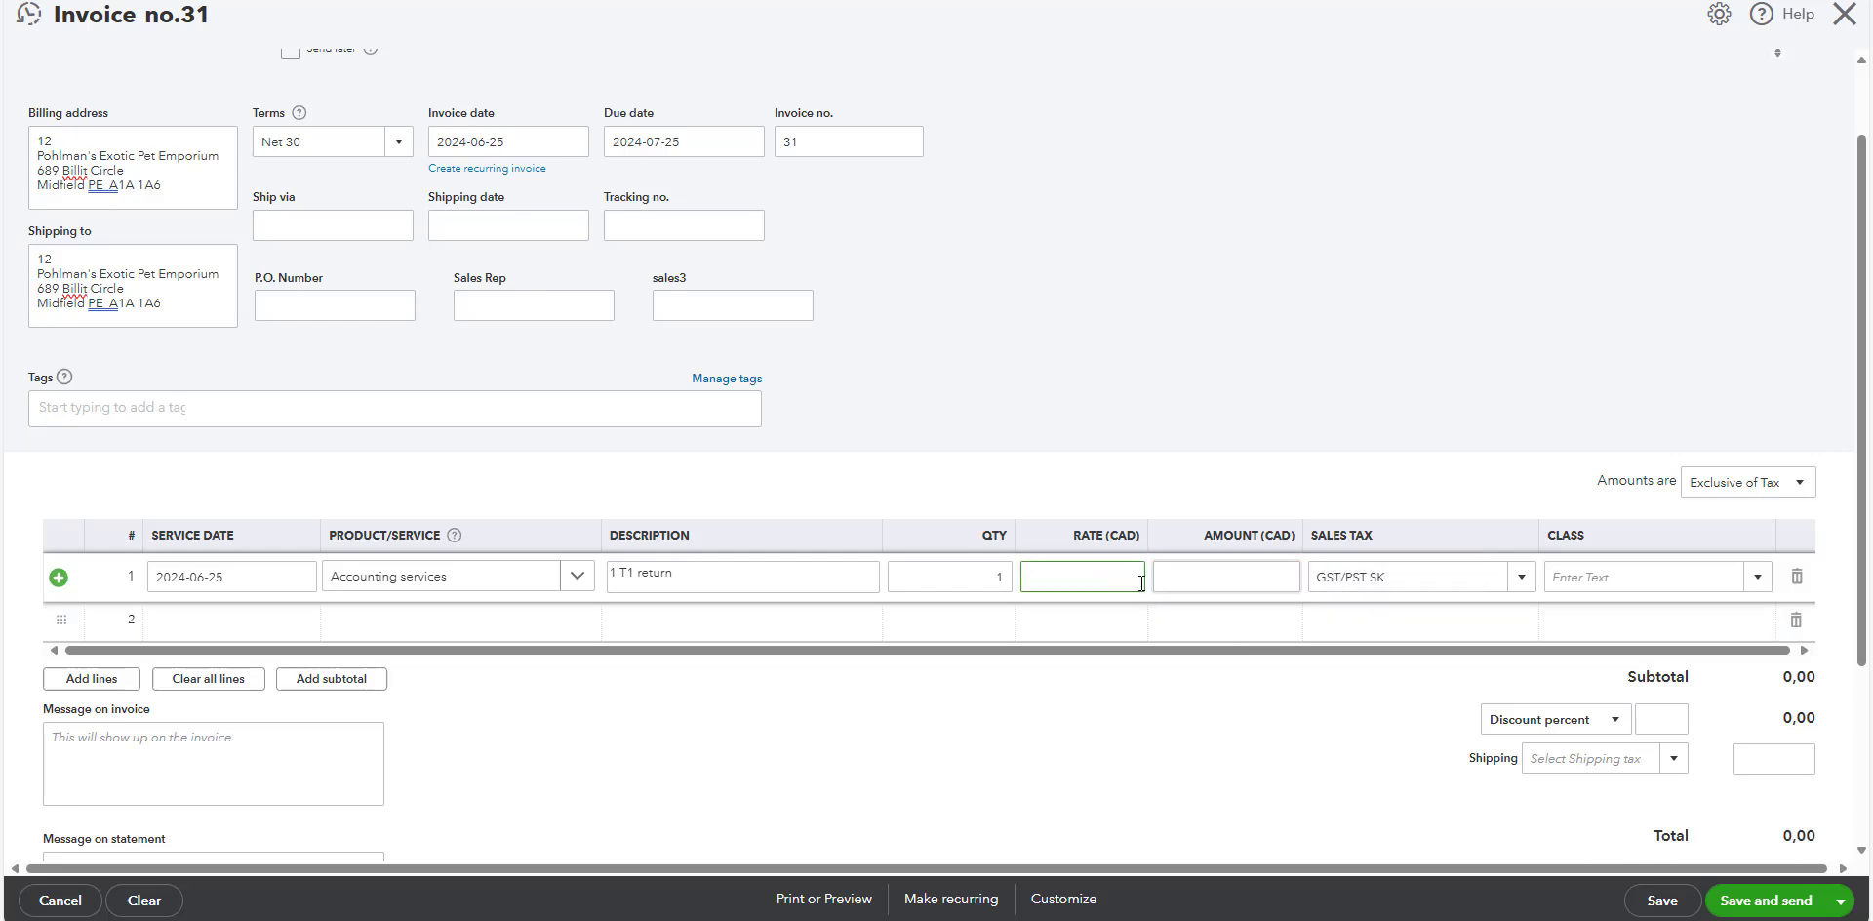
pyautogui.write('500')
pyautogui.click(1211, 580)
# Look through the sales tax and class choices for invoice line 1, keeping GST/PST SK and no class.
pyautogui.click(1393, 682)
pyautogui.click(1435, 656)
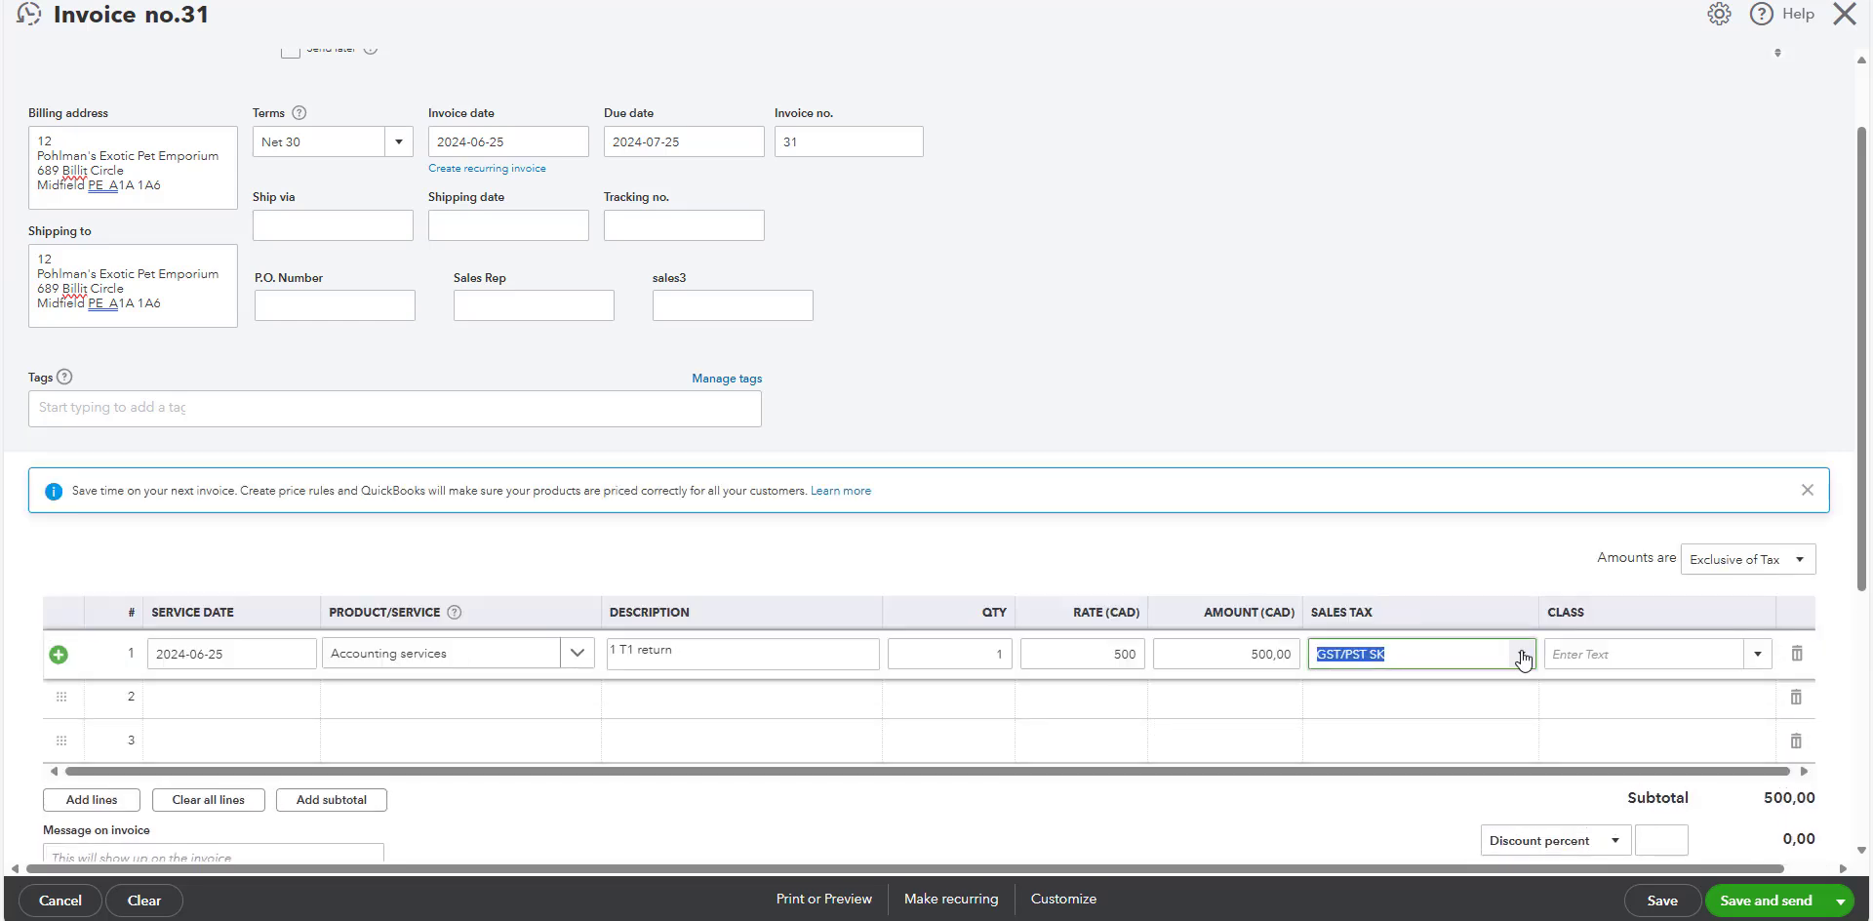
pyautogui.click(1520, 654)
pyautogui.moveTo(1531, 502)
pyautogui.mouseDown()
pyautogui.moveTo(1536, 527)
pyautogui.moveTo(1561, 406)
pyautogui.moveTo(1539, 535)
pyautogui.moveTo(1544, 509)
pyautogui.mouseUp()
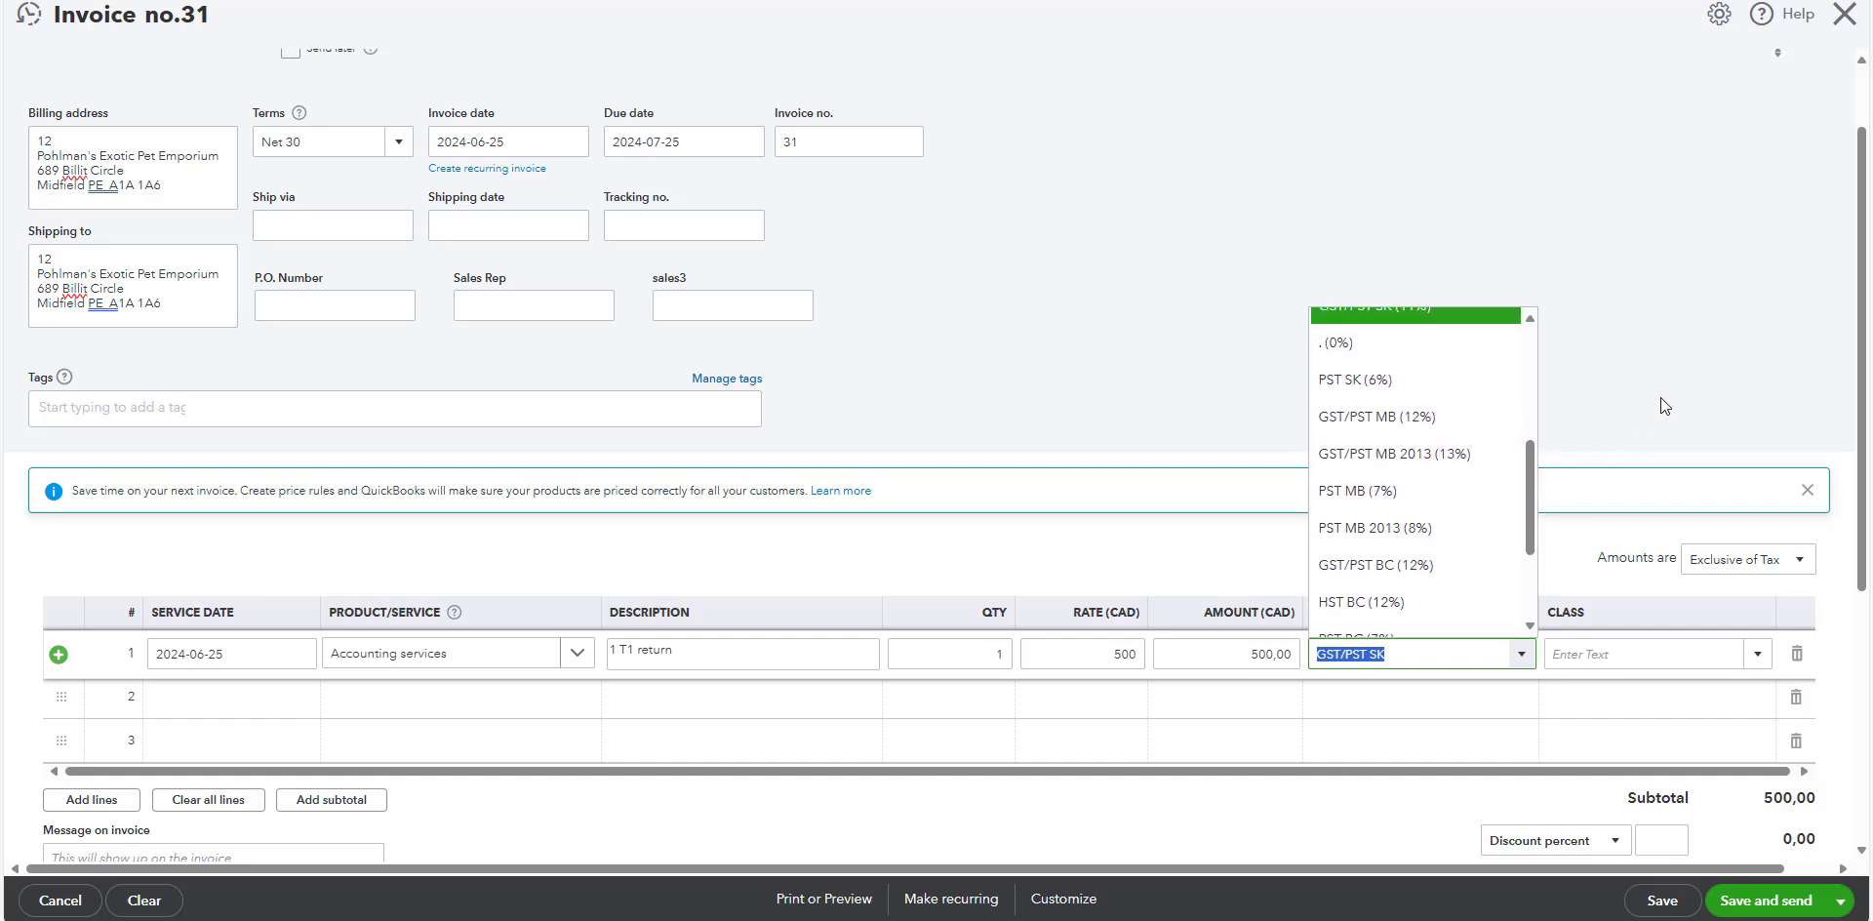
pyautogui.click(1661, 398)
pyautogui.click(1736, 656)
pyautogui.click(1757, 654)
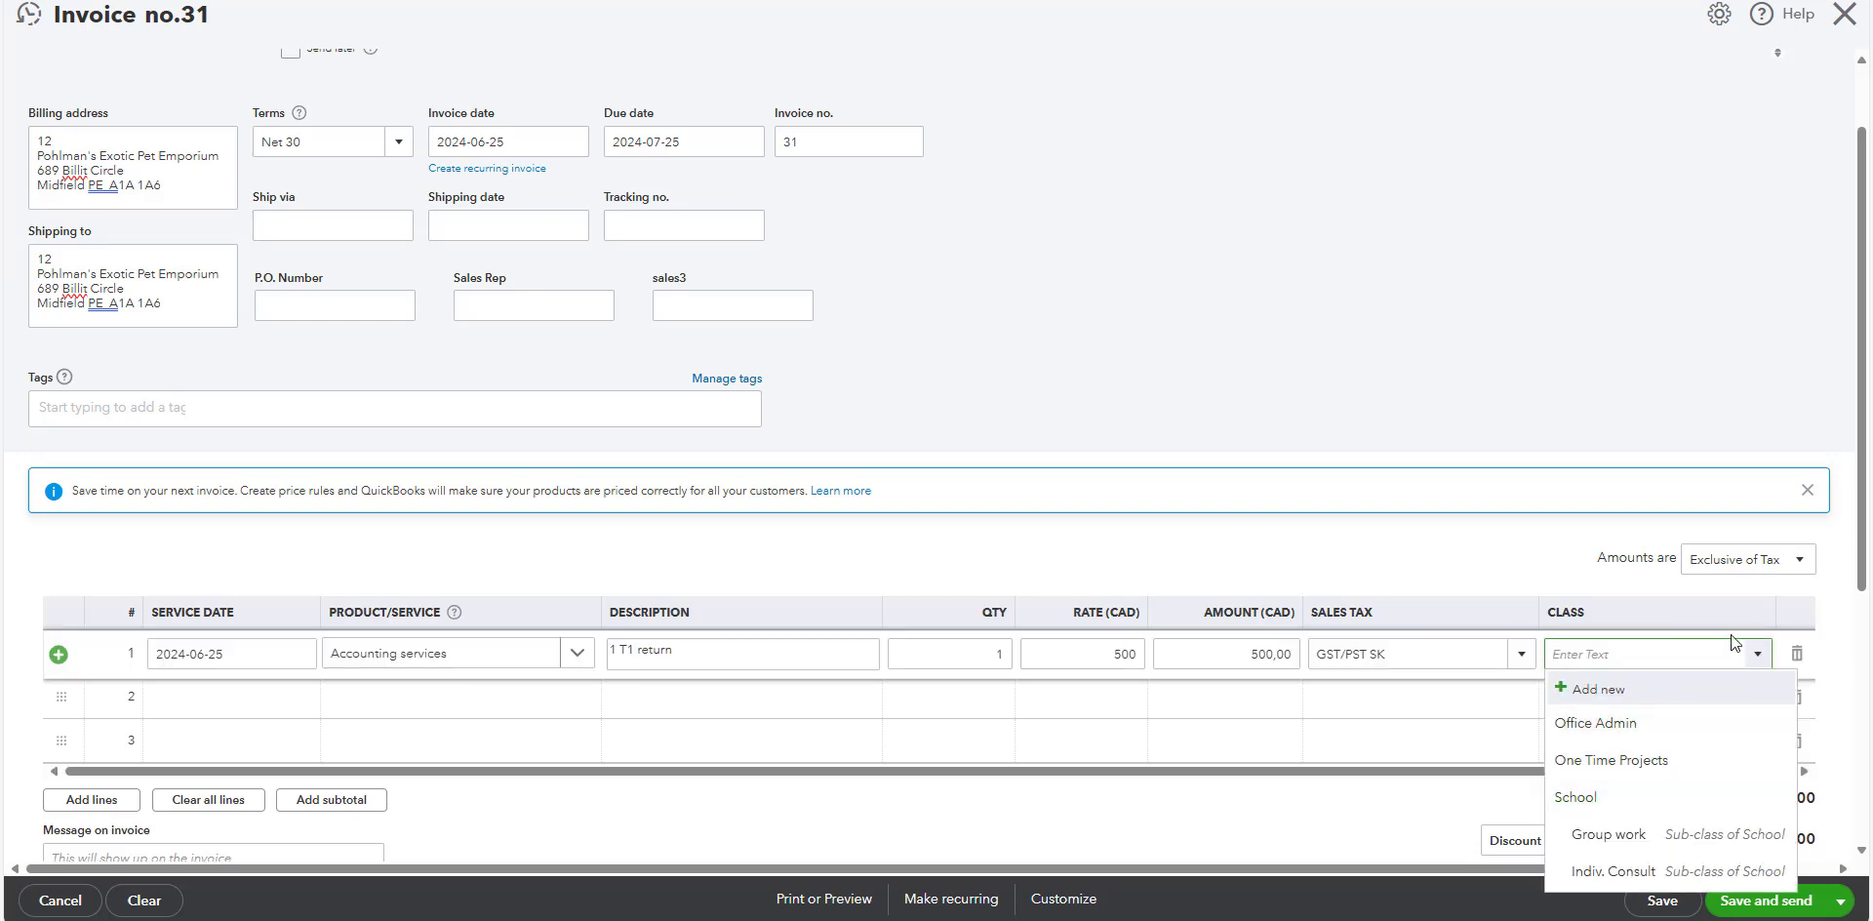
pyautogui.click(1757, 654)
pyautogui.click(1529, 539)
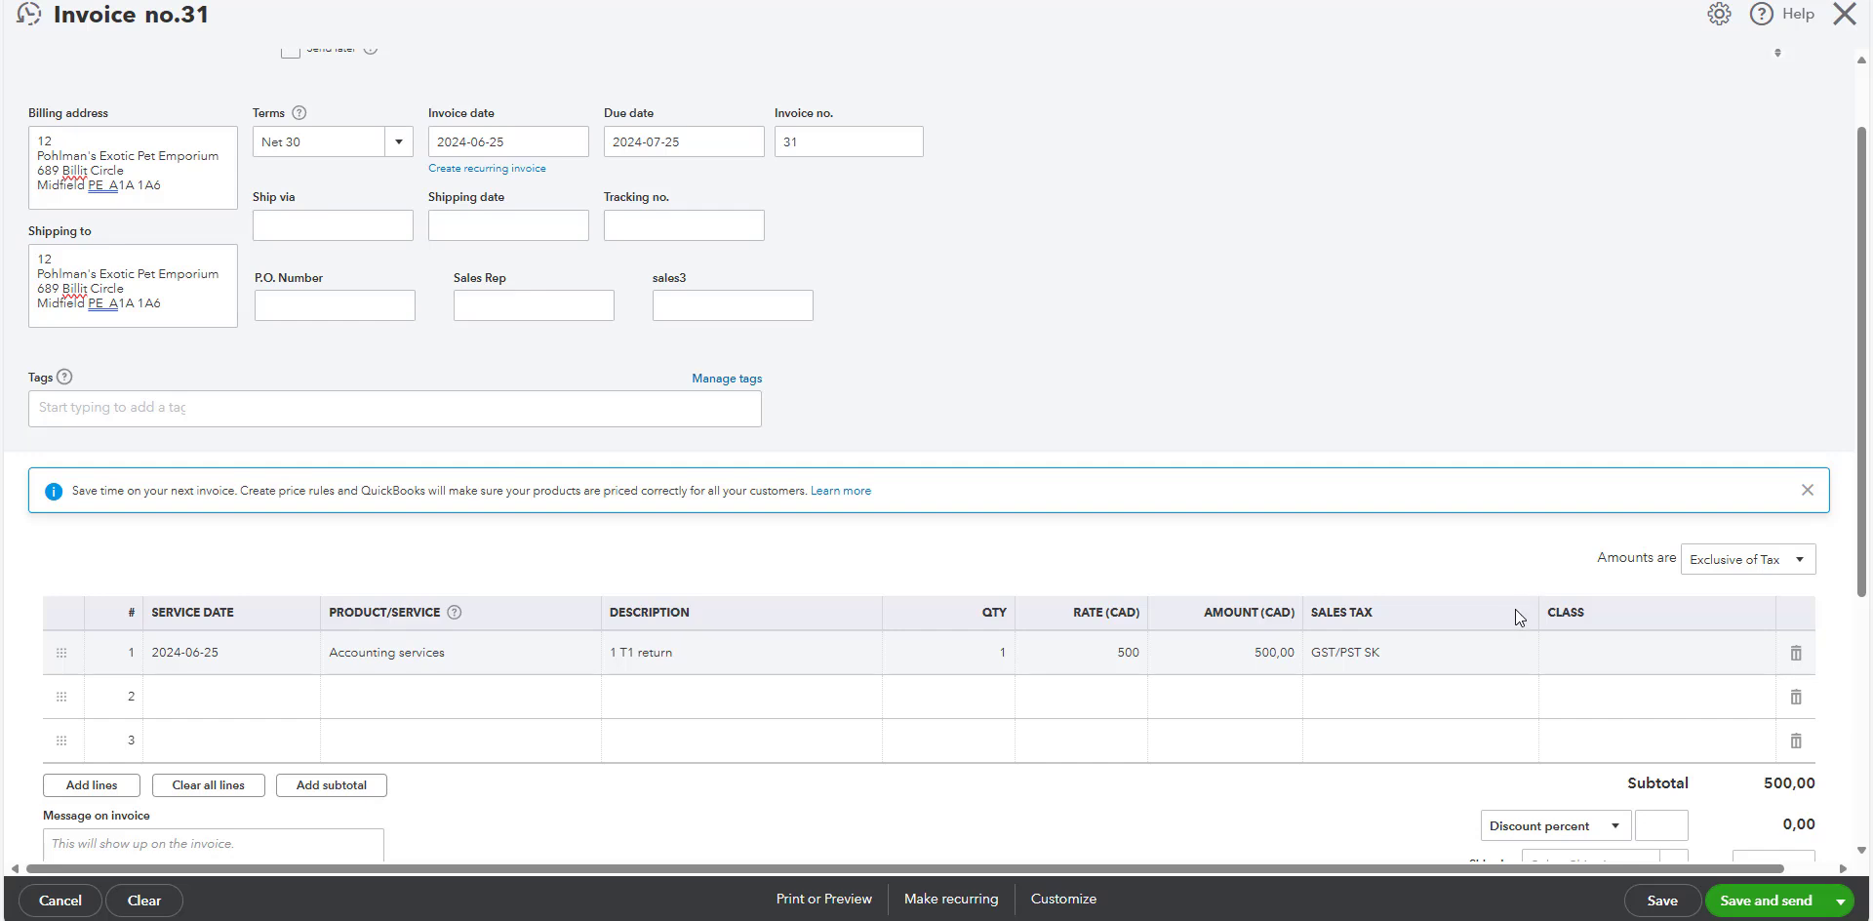
# Review the invoice's tax and total section and customer details, and check the available save options.
pyautogui.scroll(-2, 1515, 609)
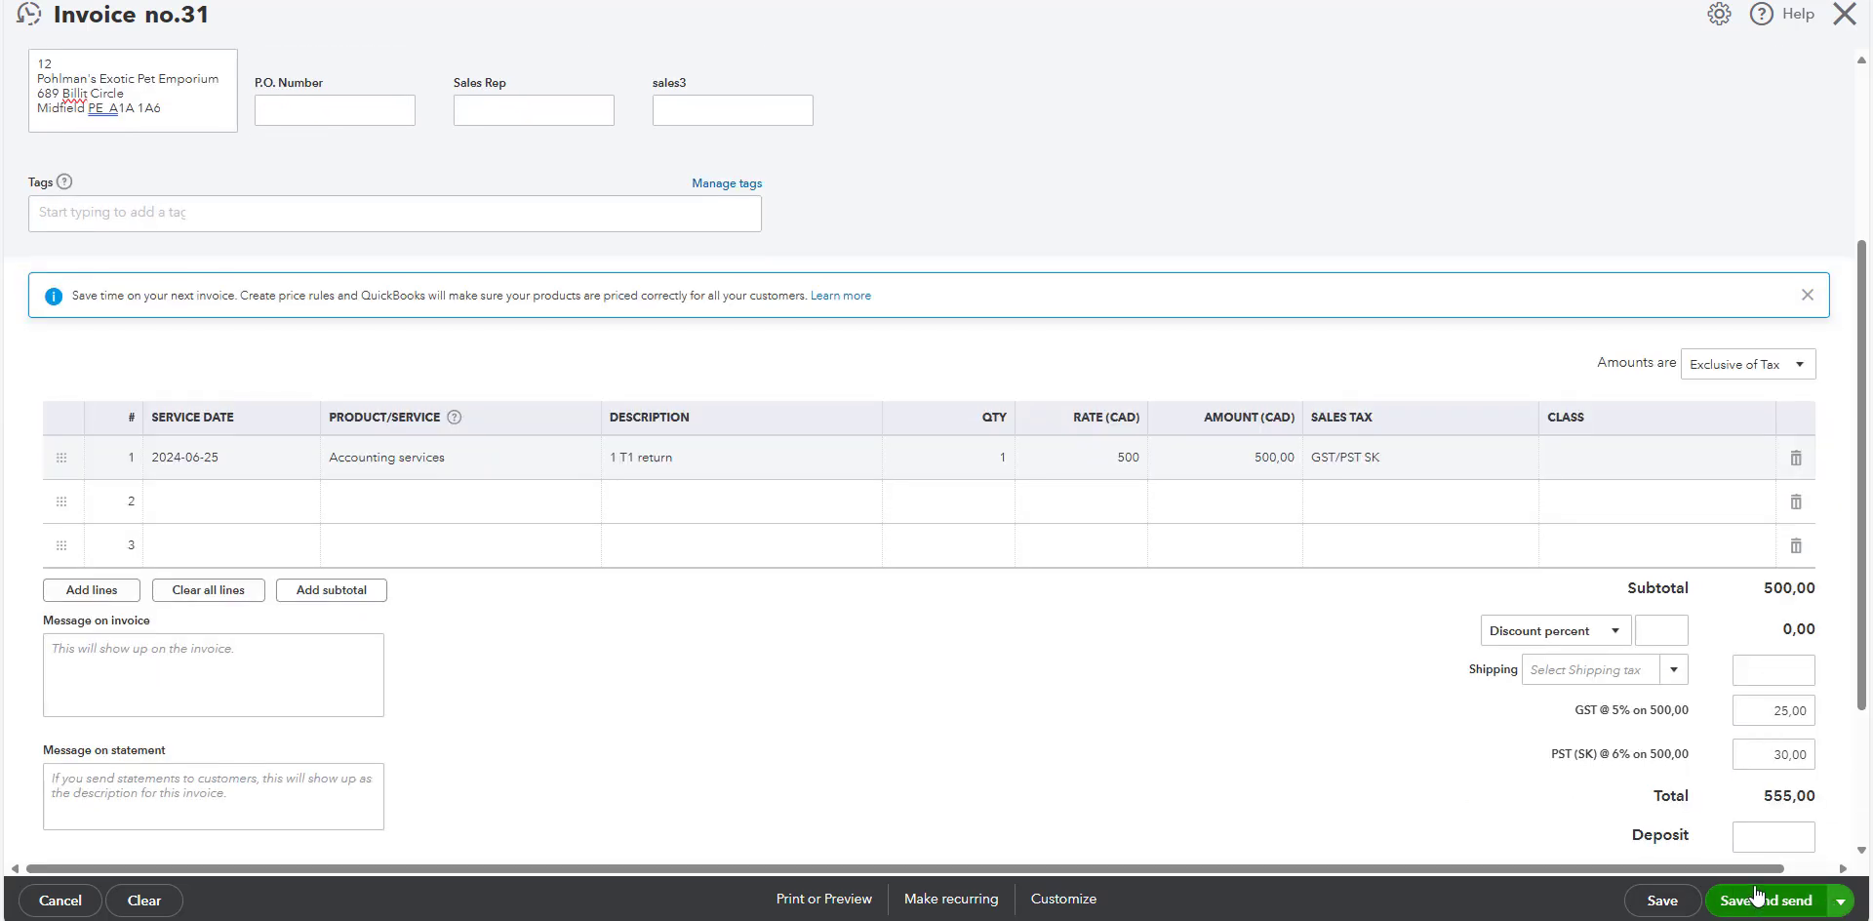
pyautogui.scroll(3, 1346, 783)
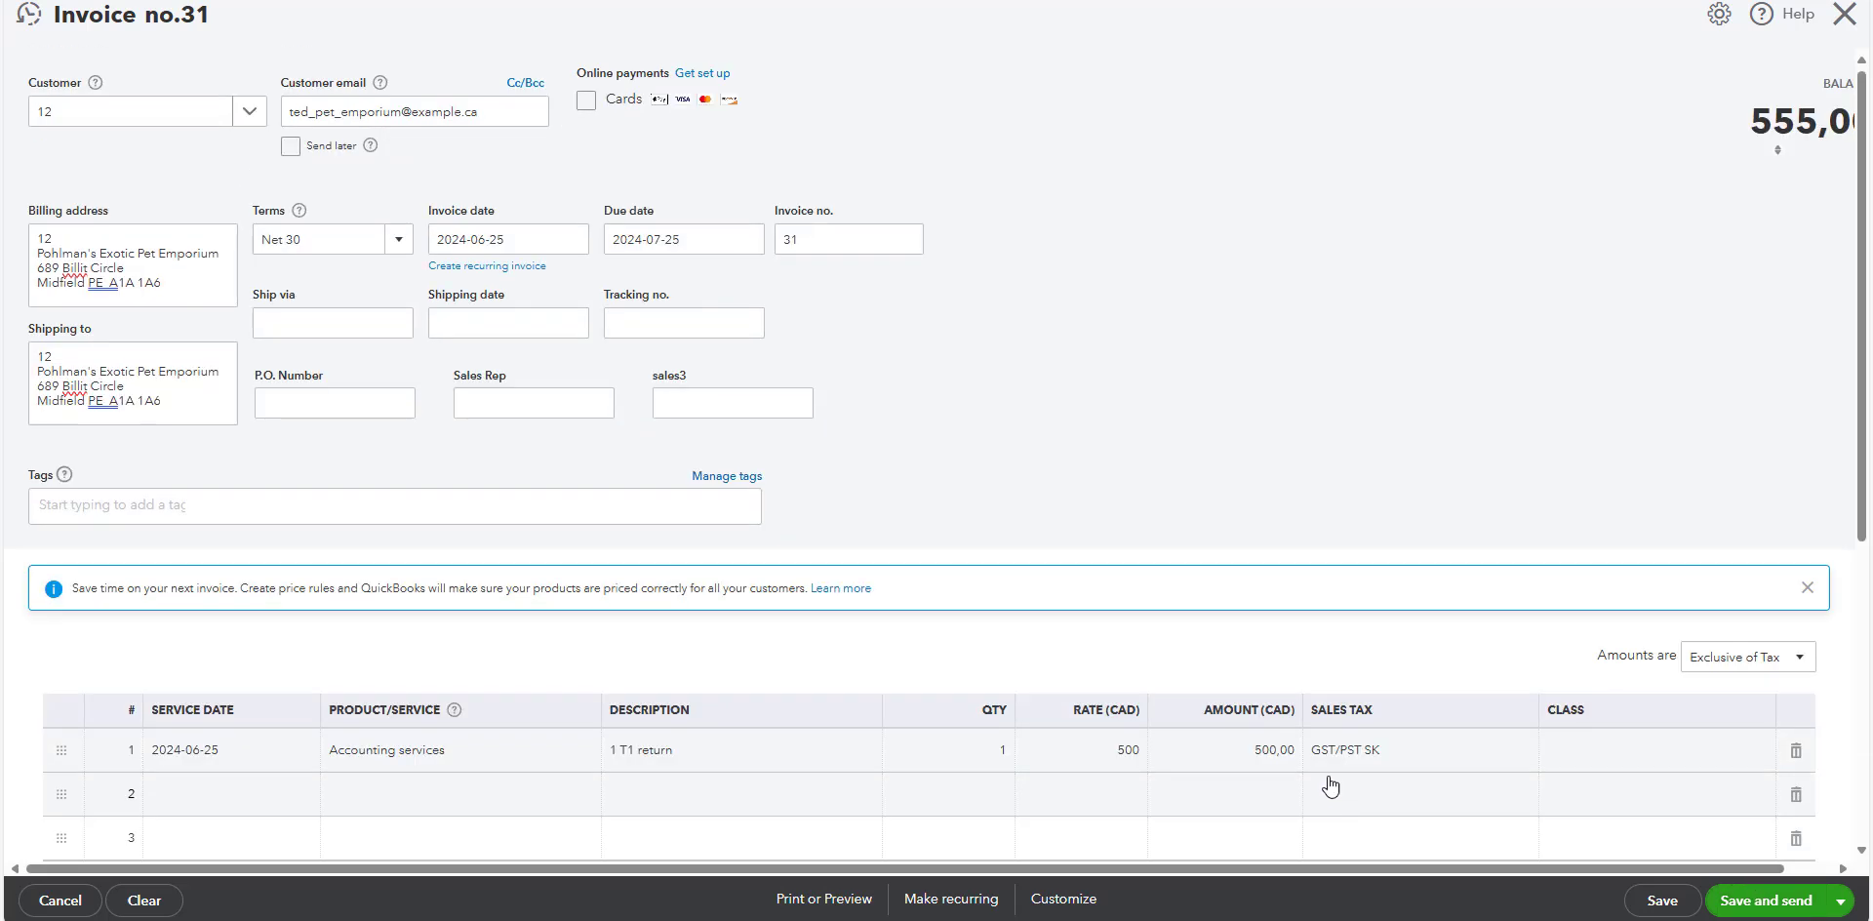
pyautogui.click(1840, 900)
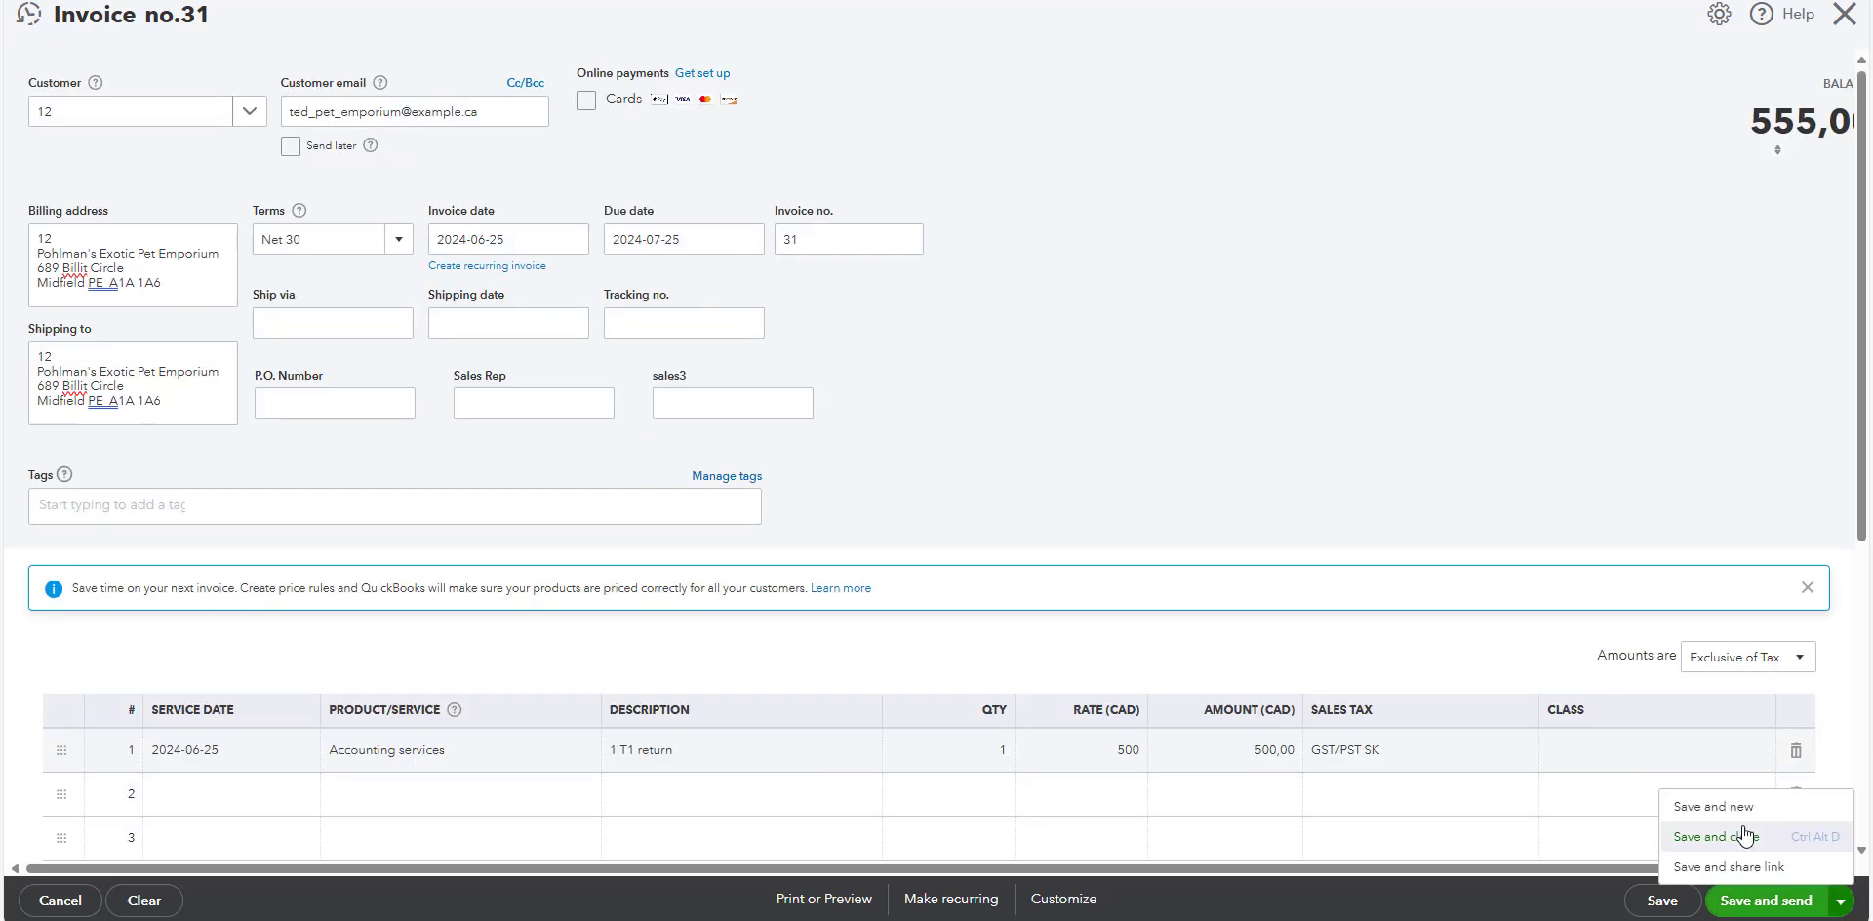
pyautogui.click(1489, 558)
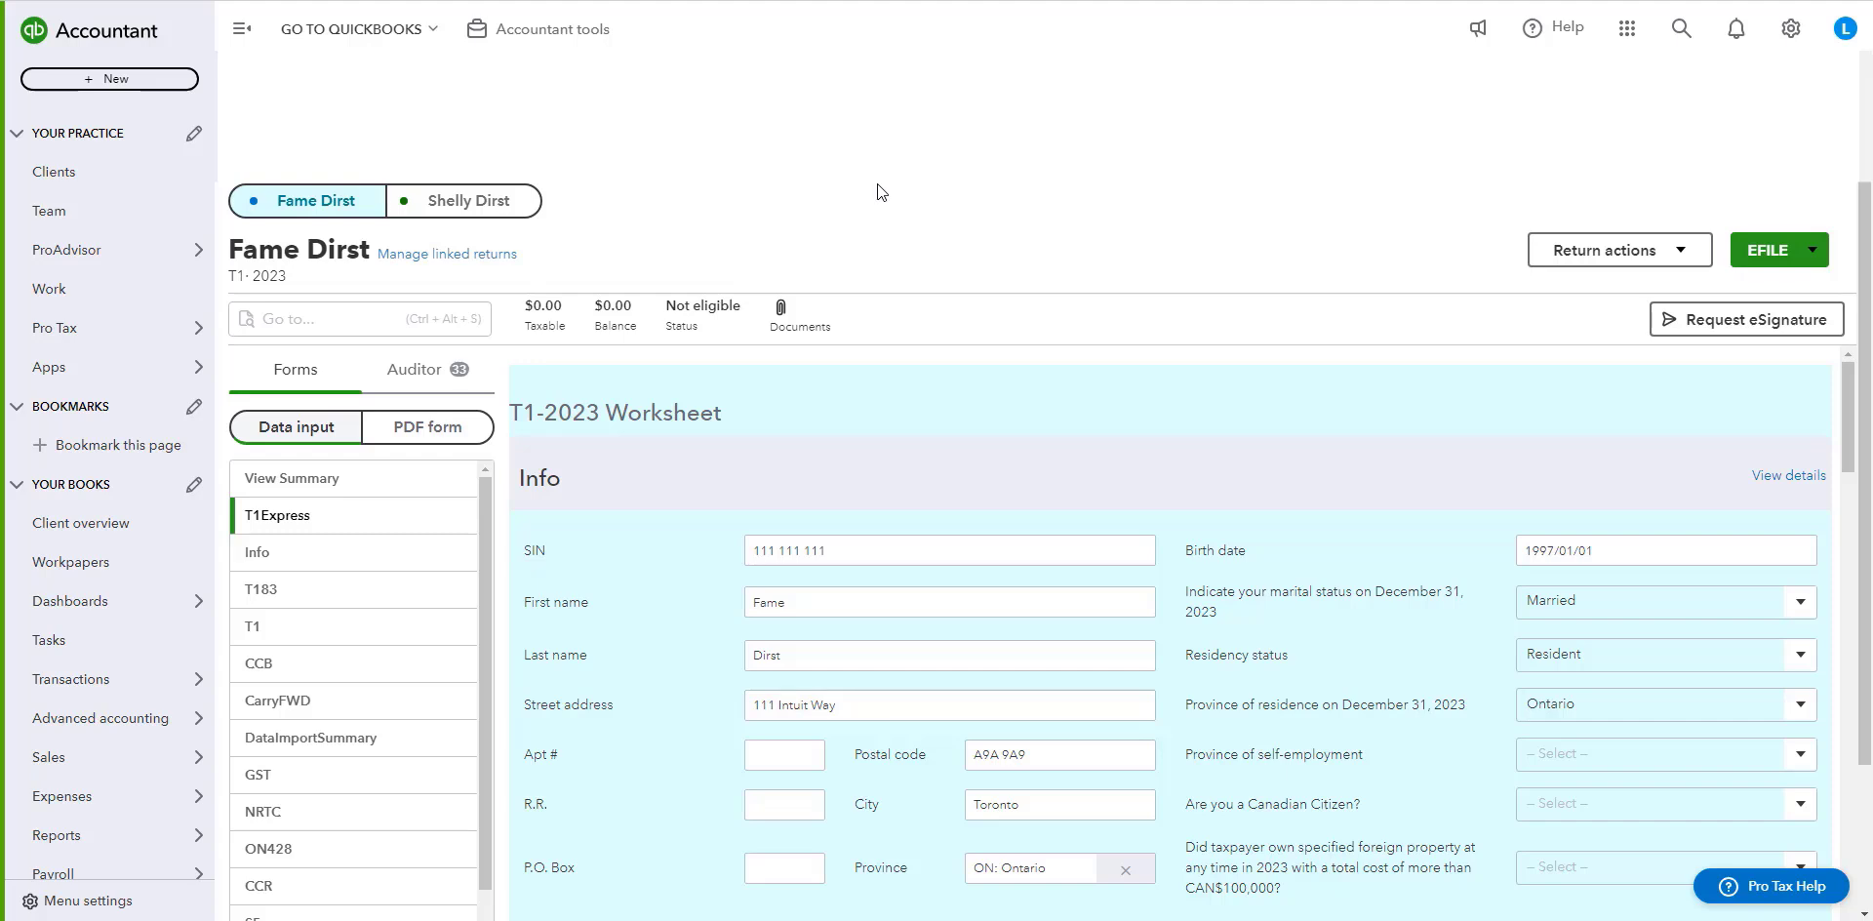
# Open the Filing section of the first spouse's T1 return information and check the Yes answer on claiming a principal residence exemption.
pyautogui.click(369, 554)
pyautogui.scroll(-6, 1177, 378)
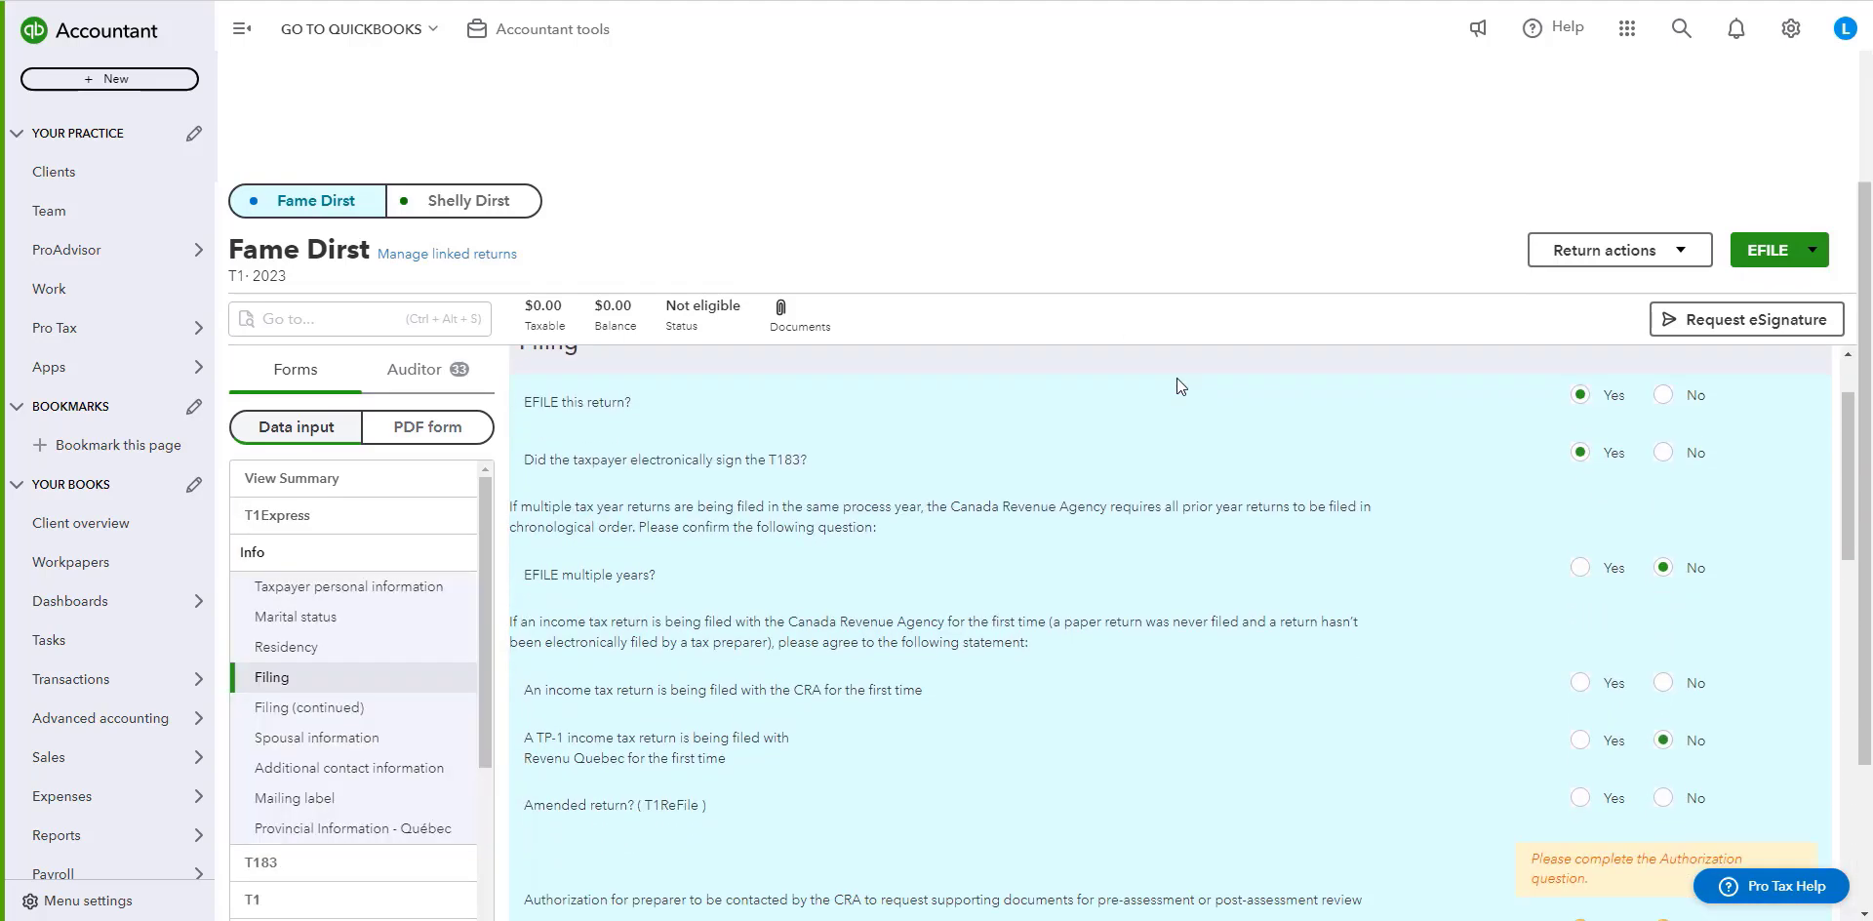
pyautogui.scroll(-12, 1195, 378)
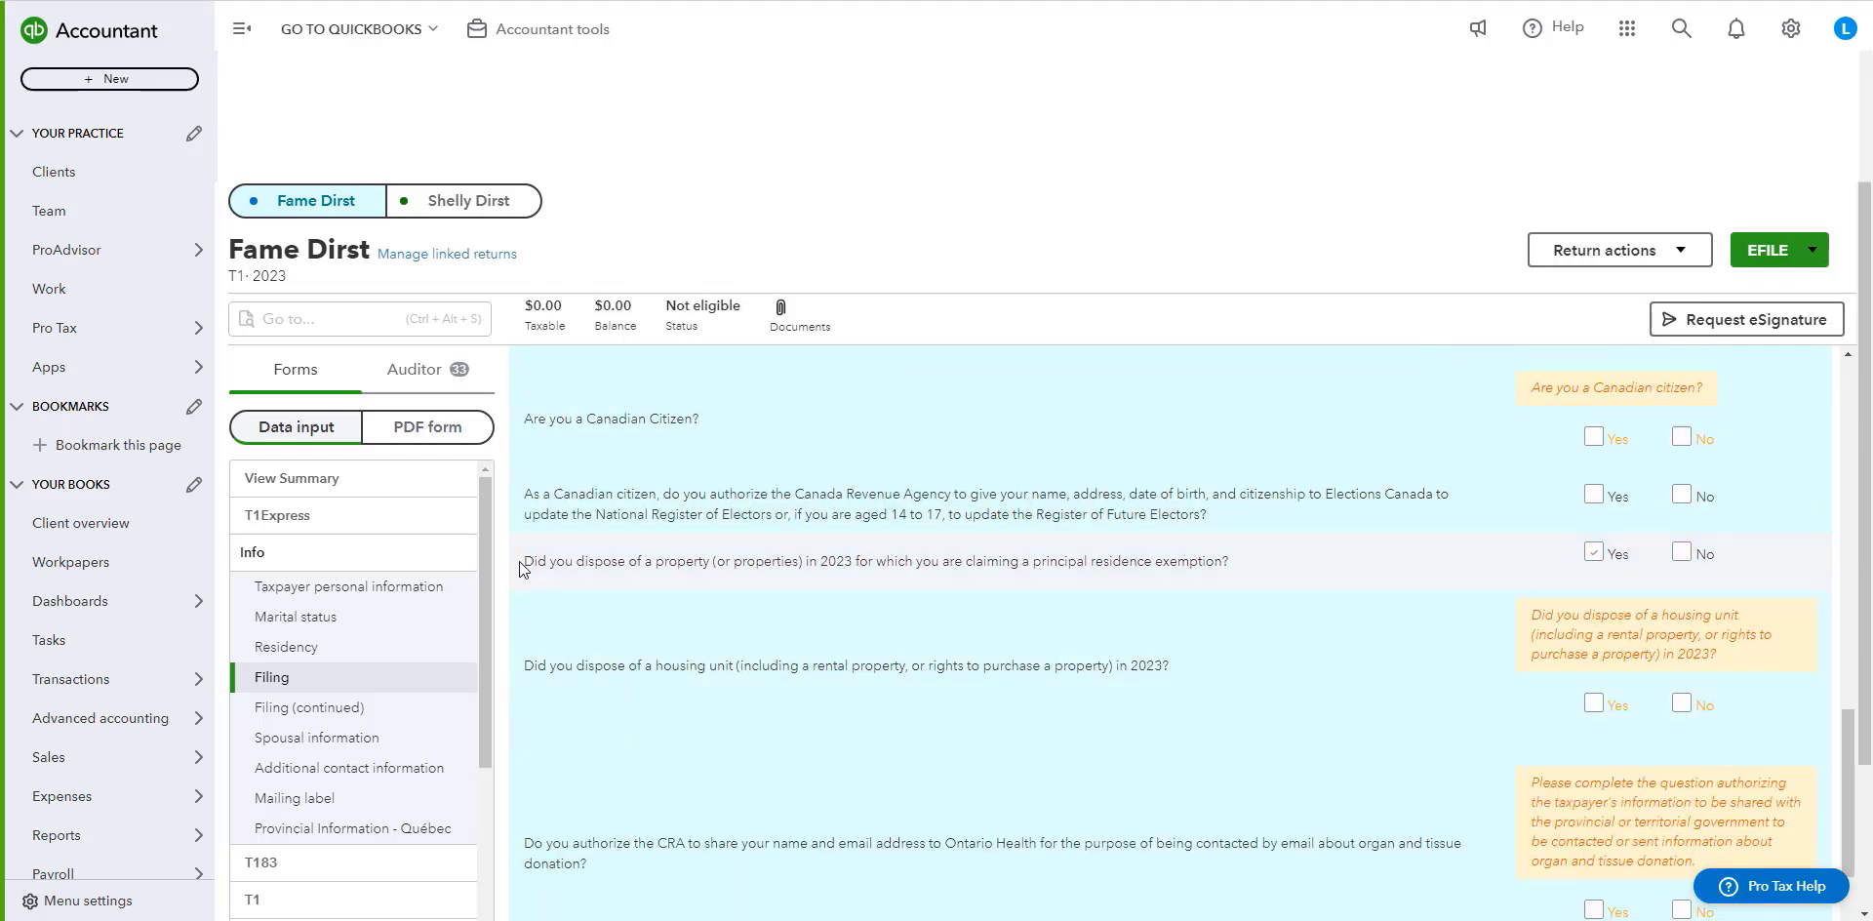
pyautogui.moveTo(542, 563); pyautogui.dragTo(1272, 578)
pyautogui.click(1606, 576)
pyautogui.click(1596, 557)
pyautogui.click(1595, 556)
pyautogui.moveTo(966, 555); pyautogui.dragTo(1212, 569)
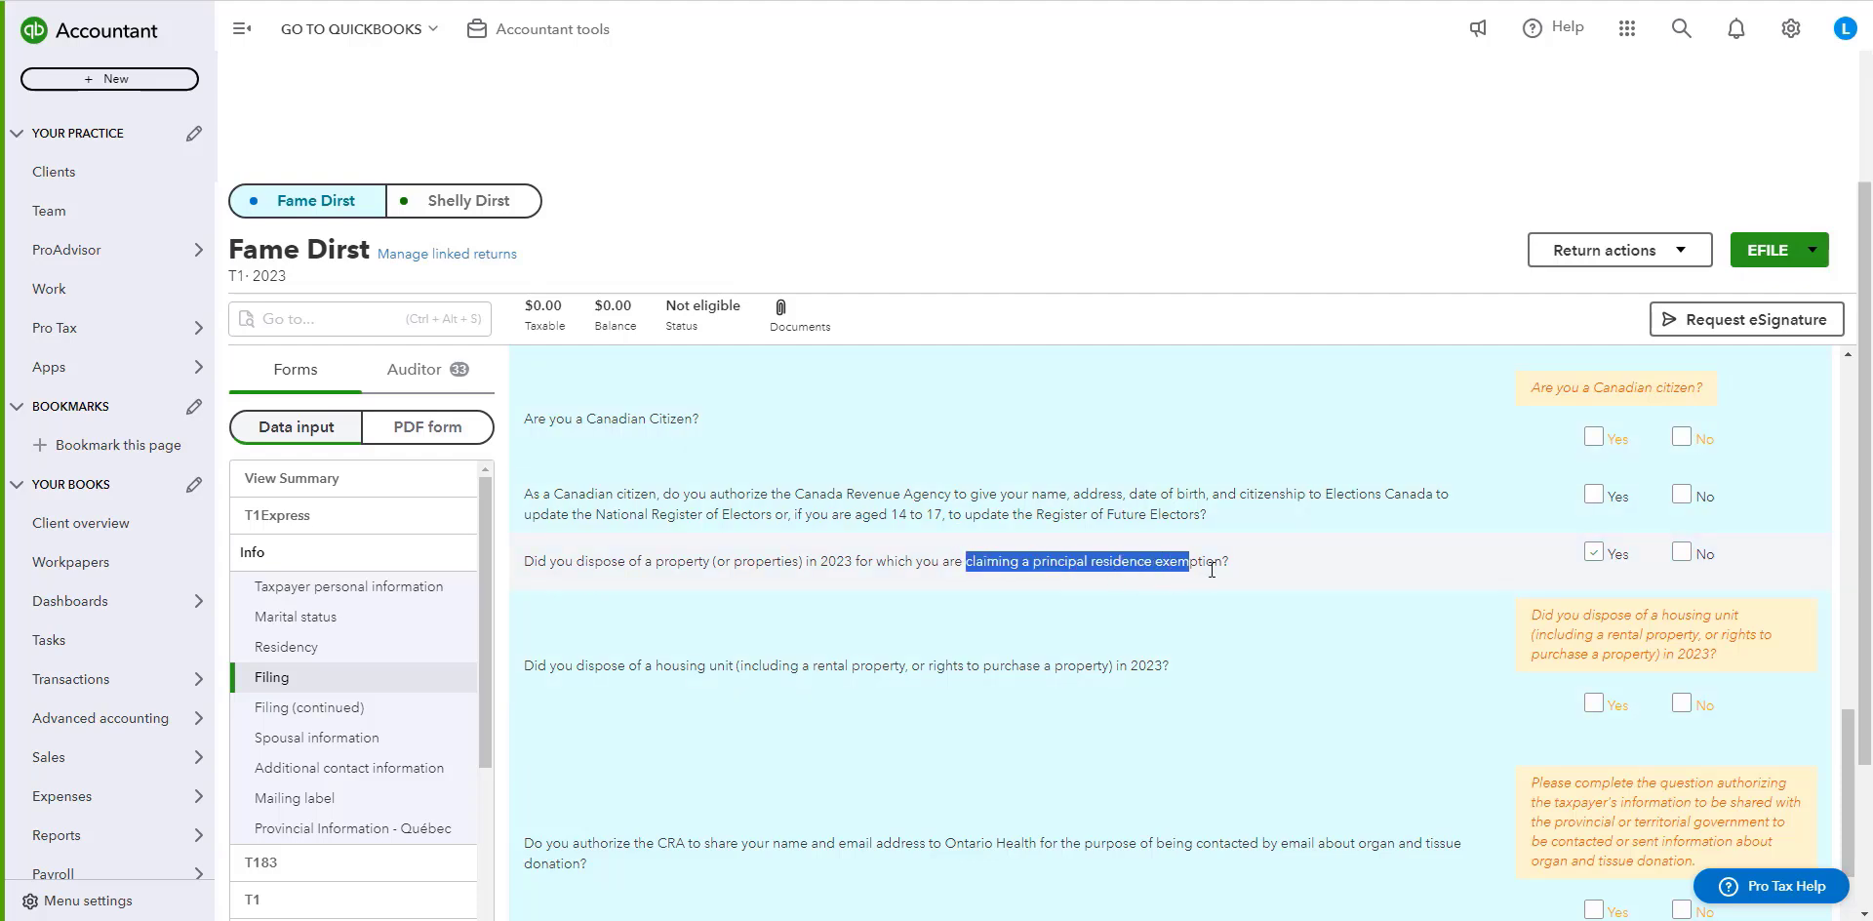
pyautogui.click(1268, 558)
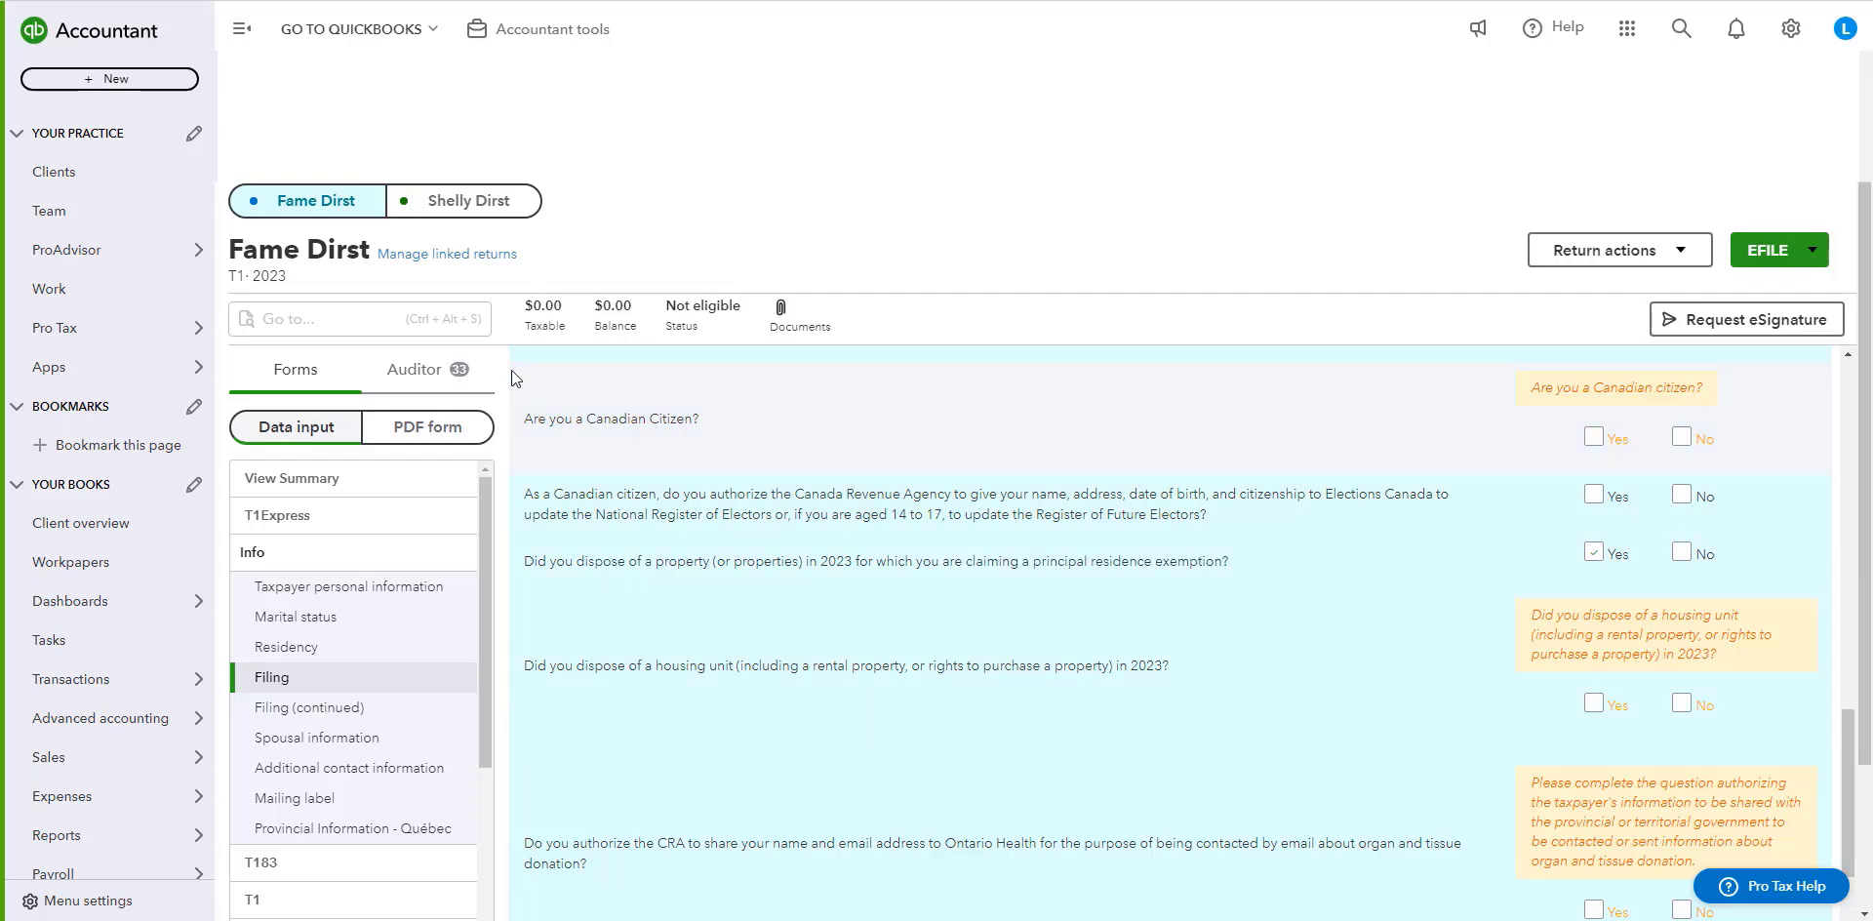
# Switch to the linked spouse's return and check the same principal residence exemption question in its Filing section.
pyautogui.click(493, 200)
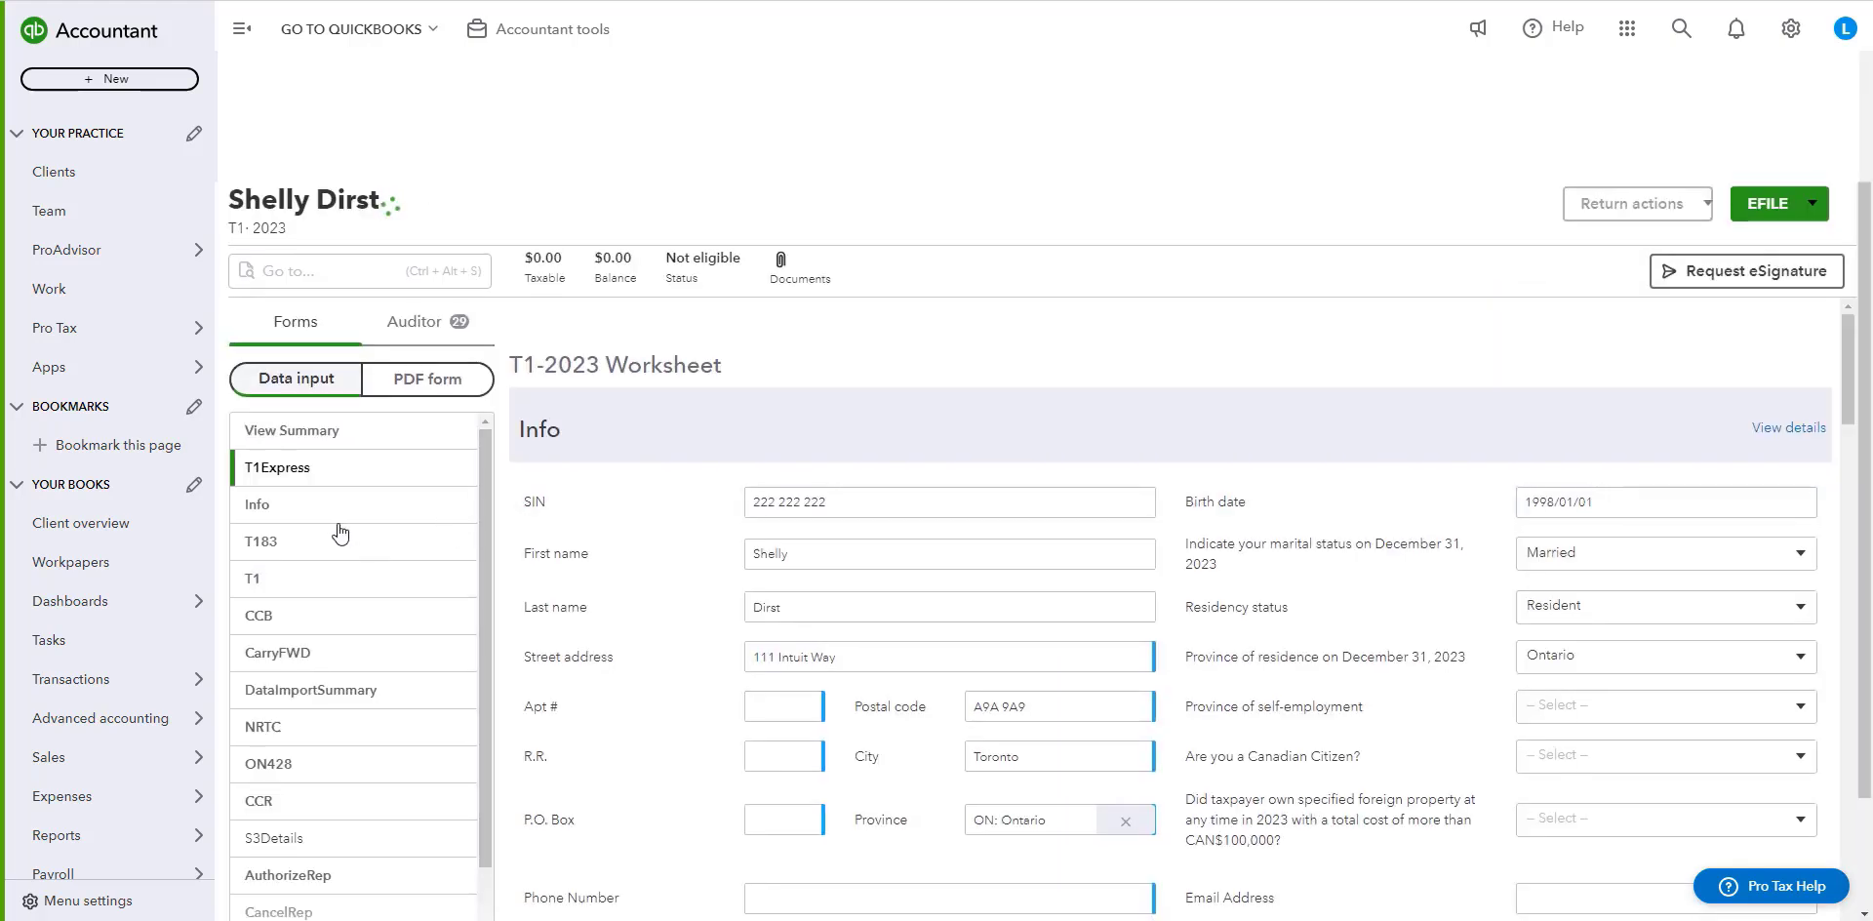
pyautogui.click(314, 558)
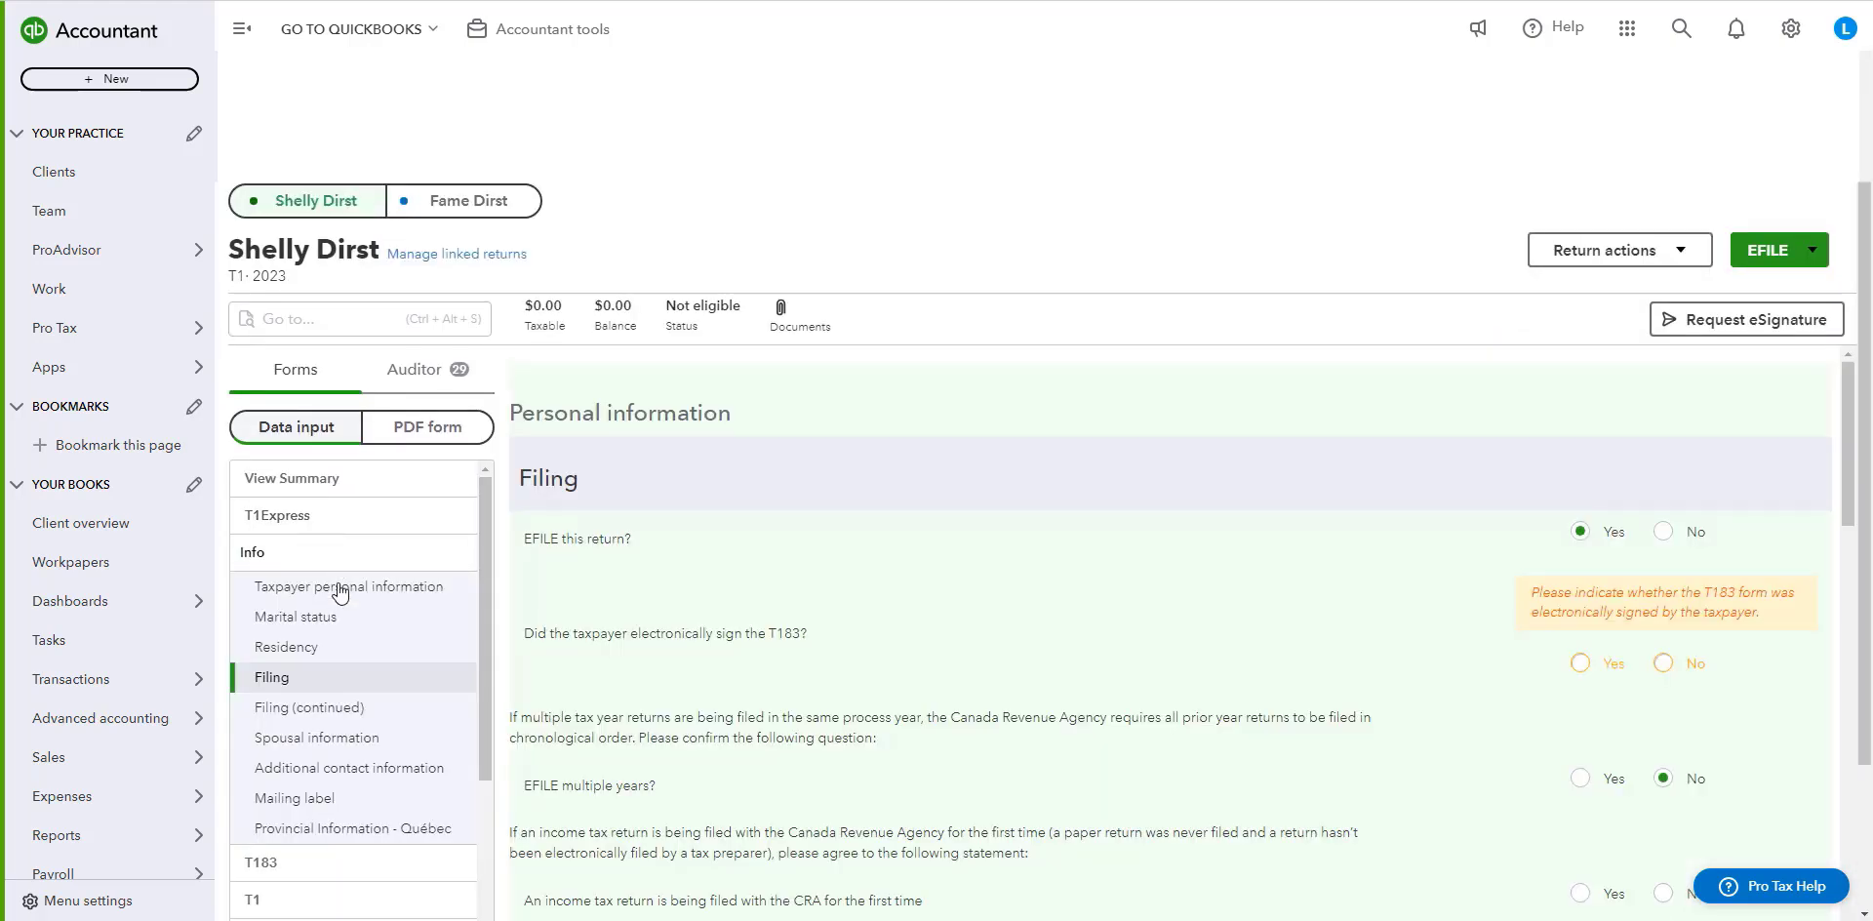
pyautogui.moveTo(1852, 377); pyautogui.dragTo(1865, 718)
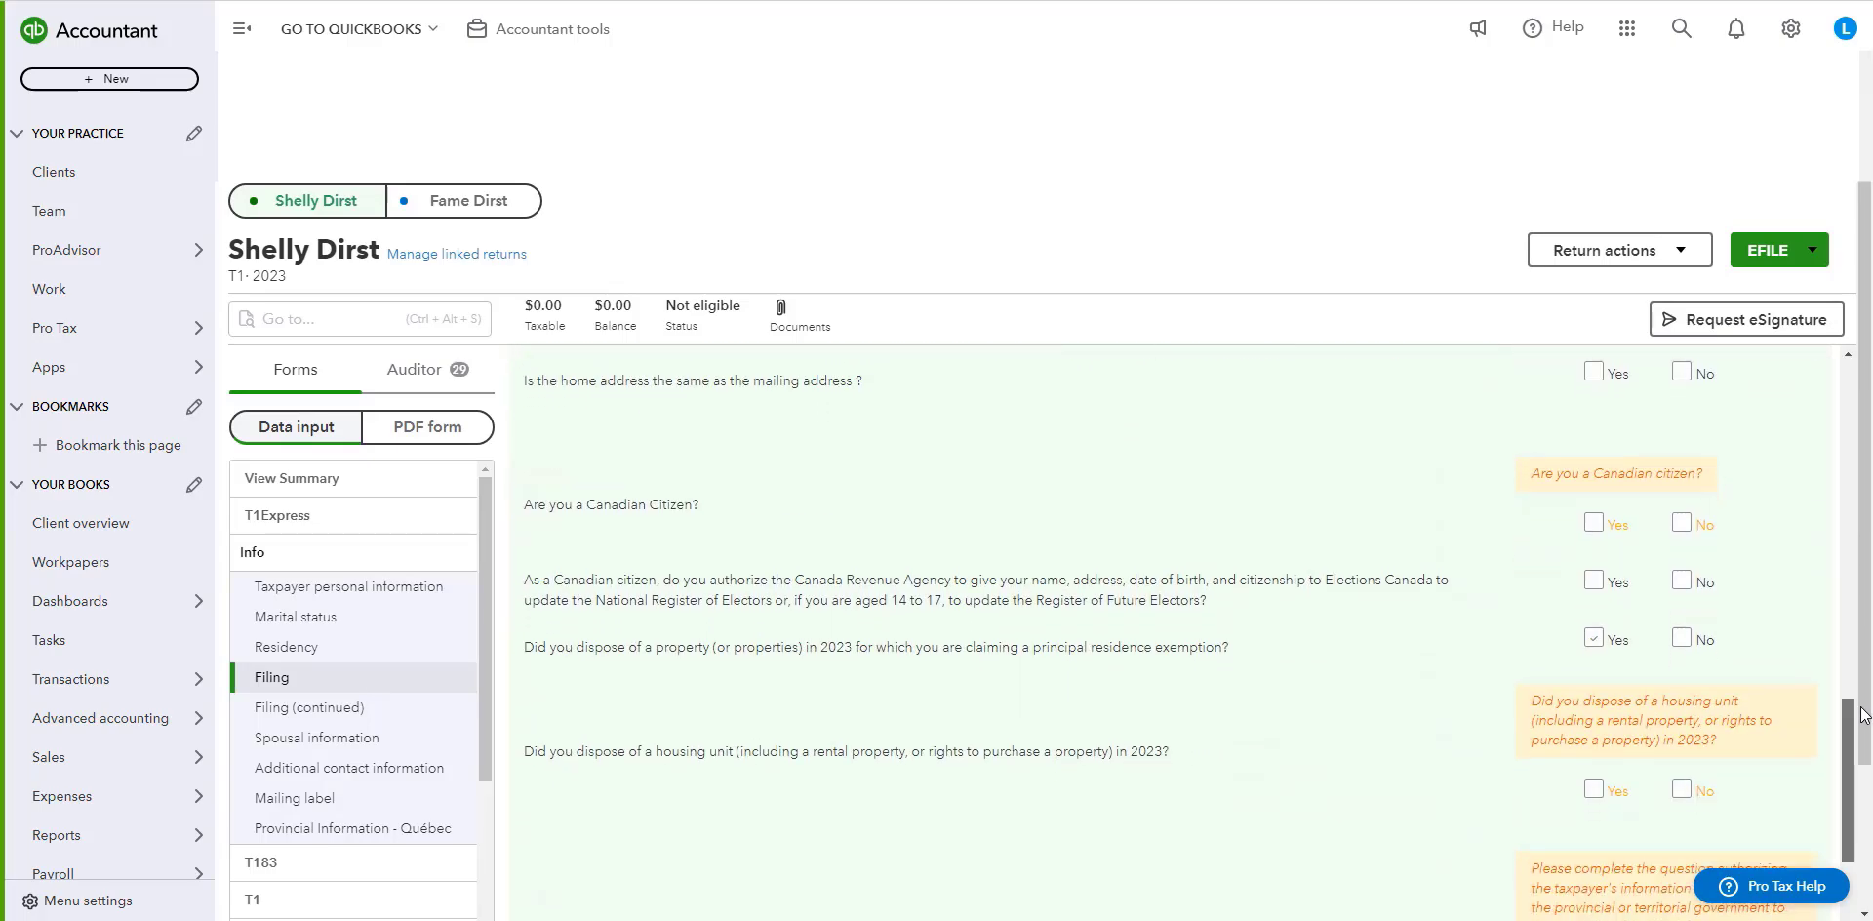
pyautogui.moveTo(515, 647); pyautogui.dragTo(1190, 670)
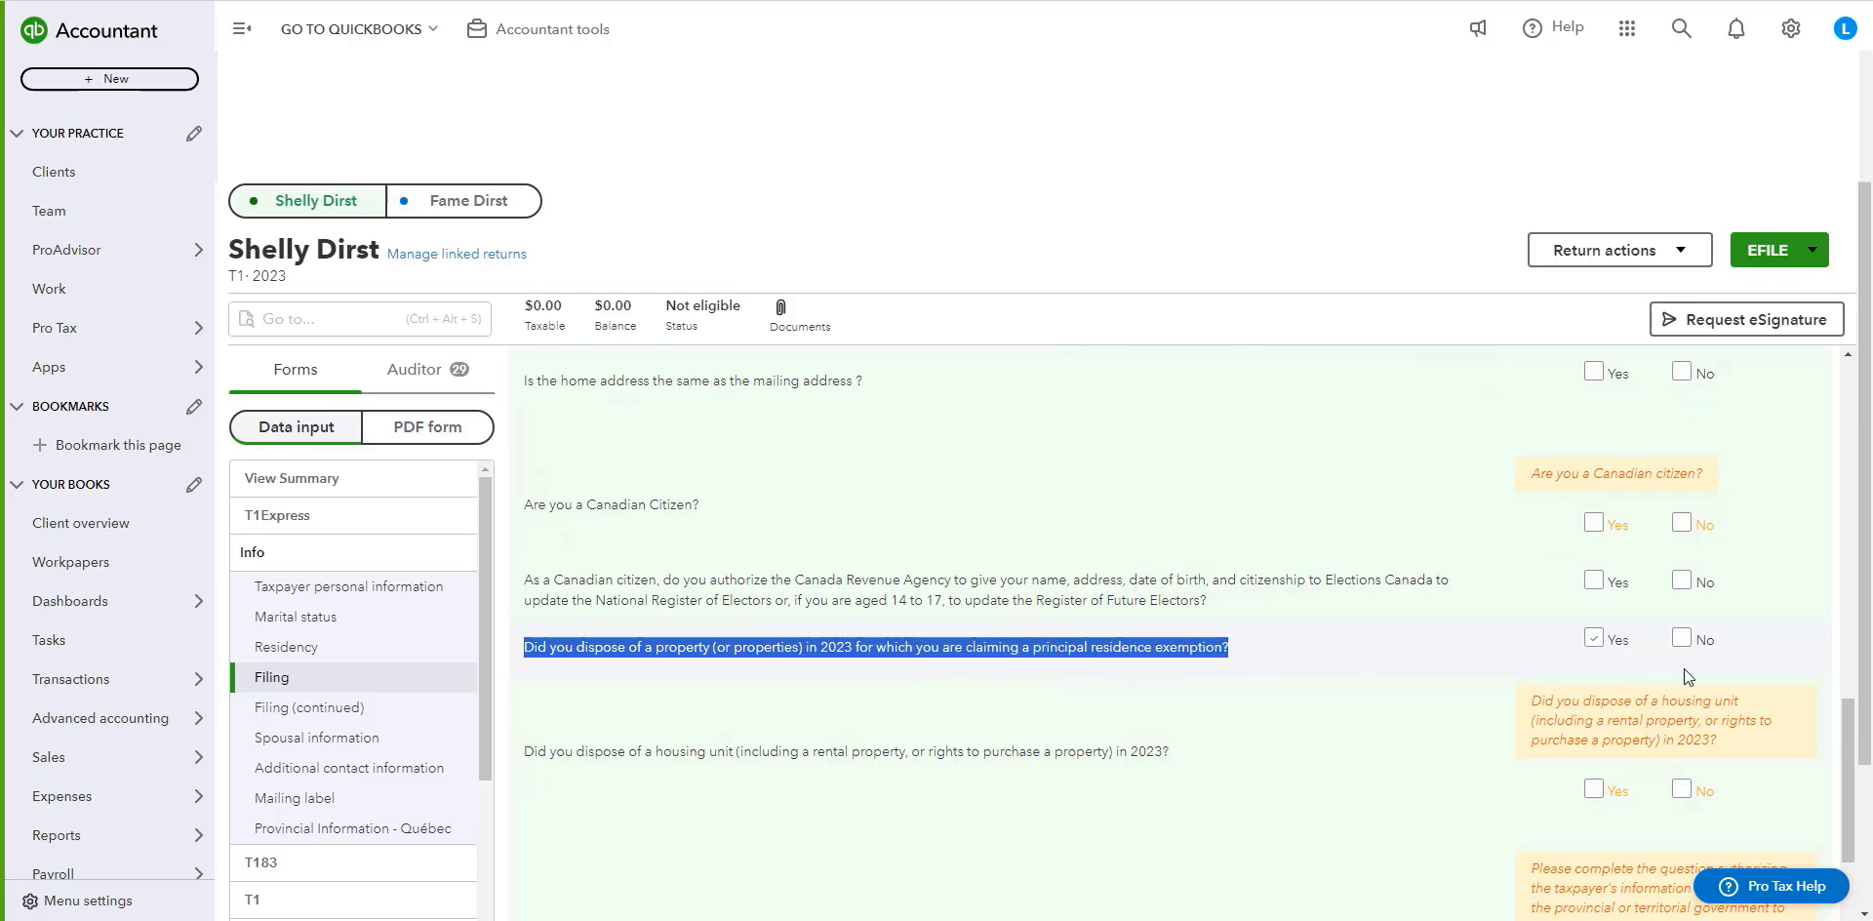
pyautogui.click(1595, 640)
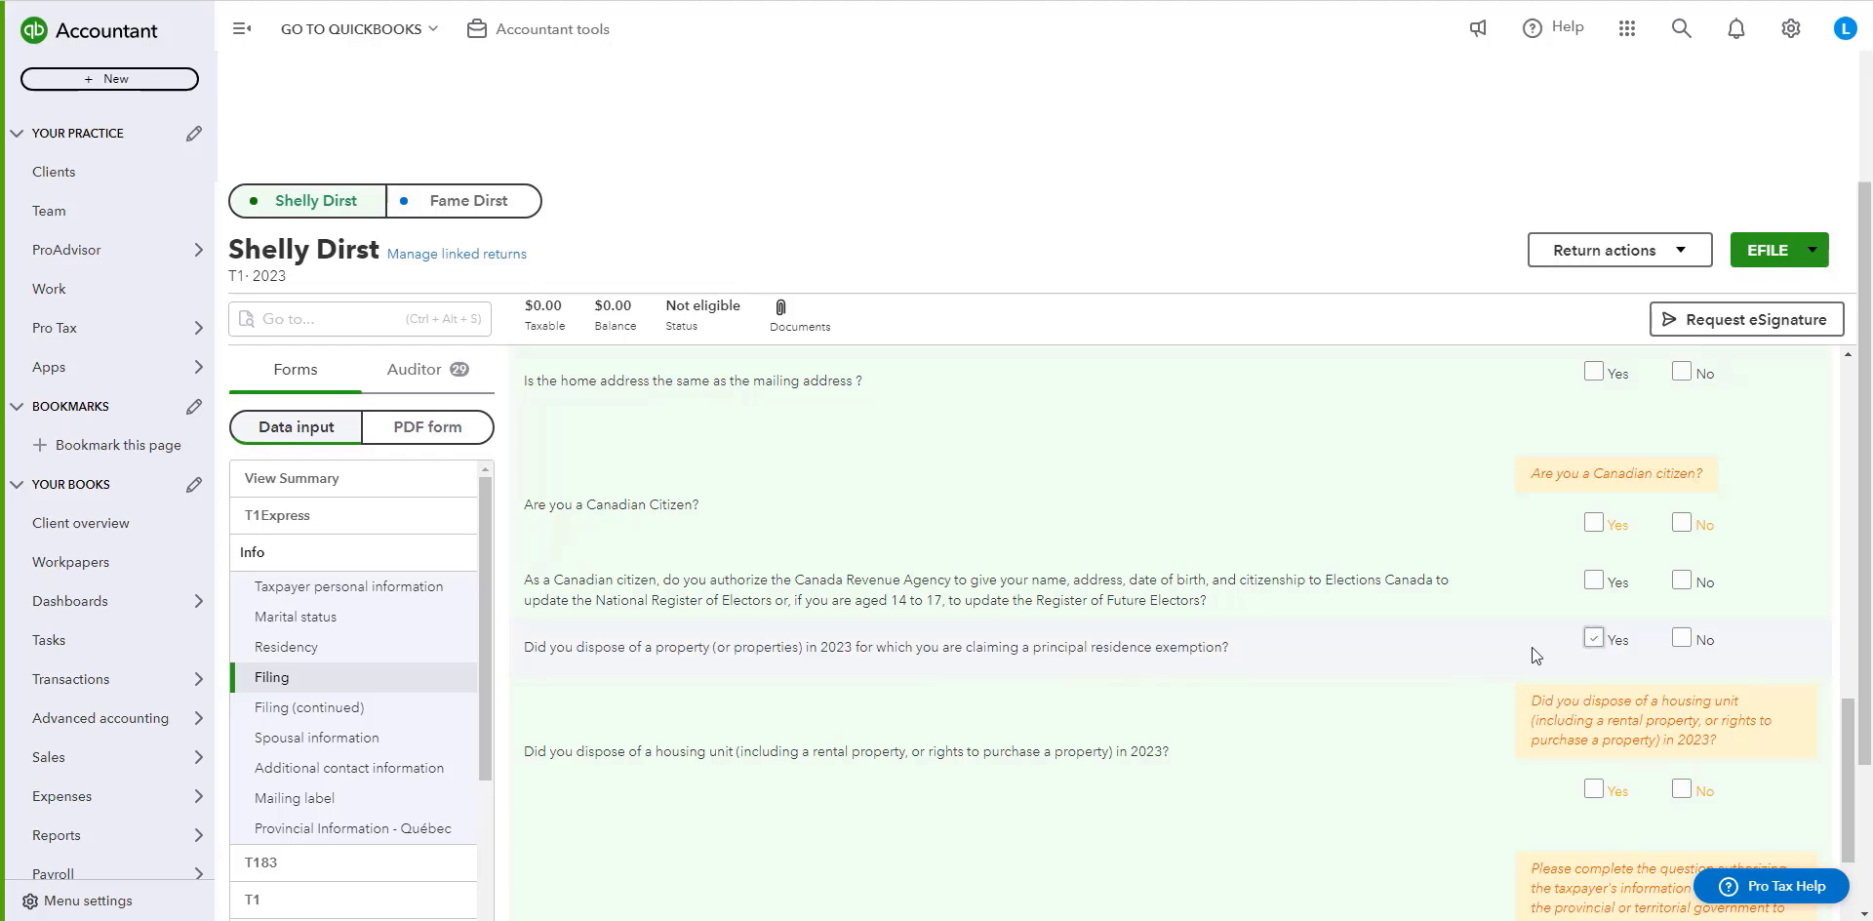
pyautogui.moveTo(968, 647); pyautogui.dragTo(1121, 663)
pyautogui.click(1226, 662)
# Return to the first spouse's return, find the S3PrincipalResidenceDetail form with "s3 pr" and add it to the return.
pyautogui.click(428, 205)
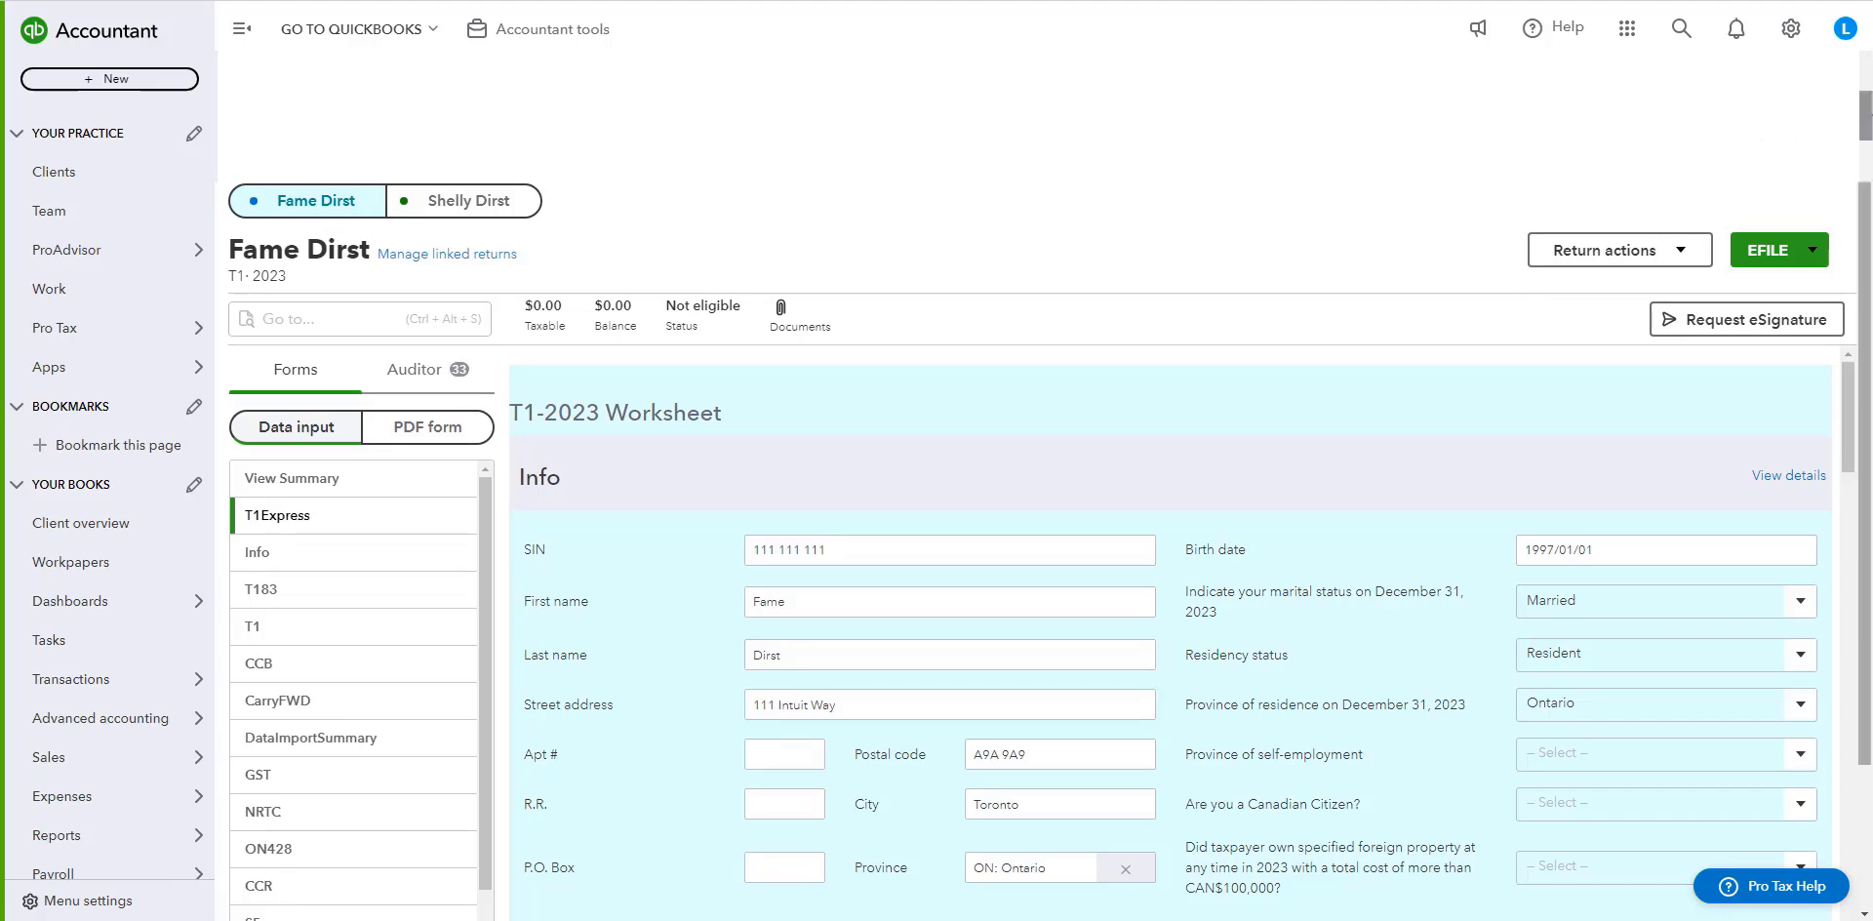
pyautogui.scroll(-2, 624, 727)
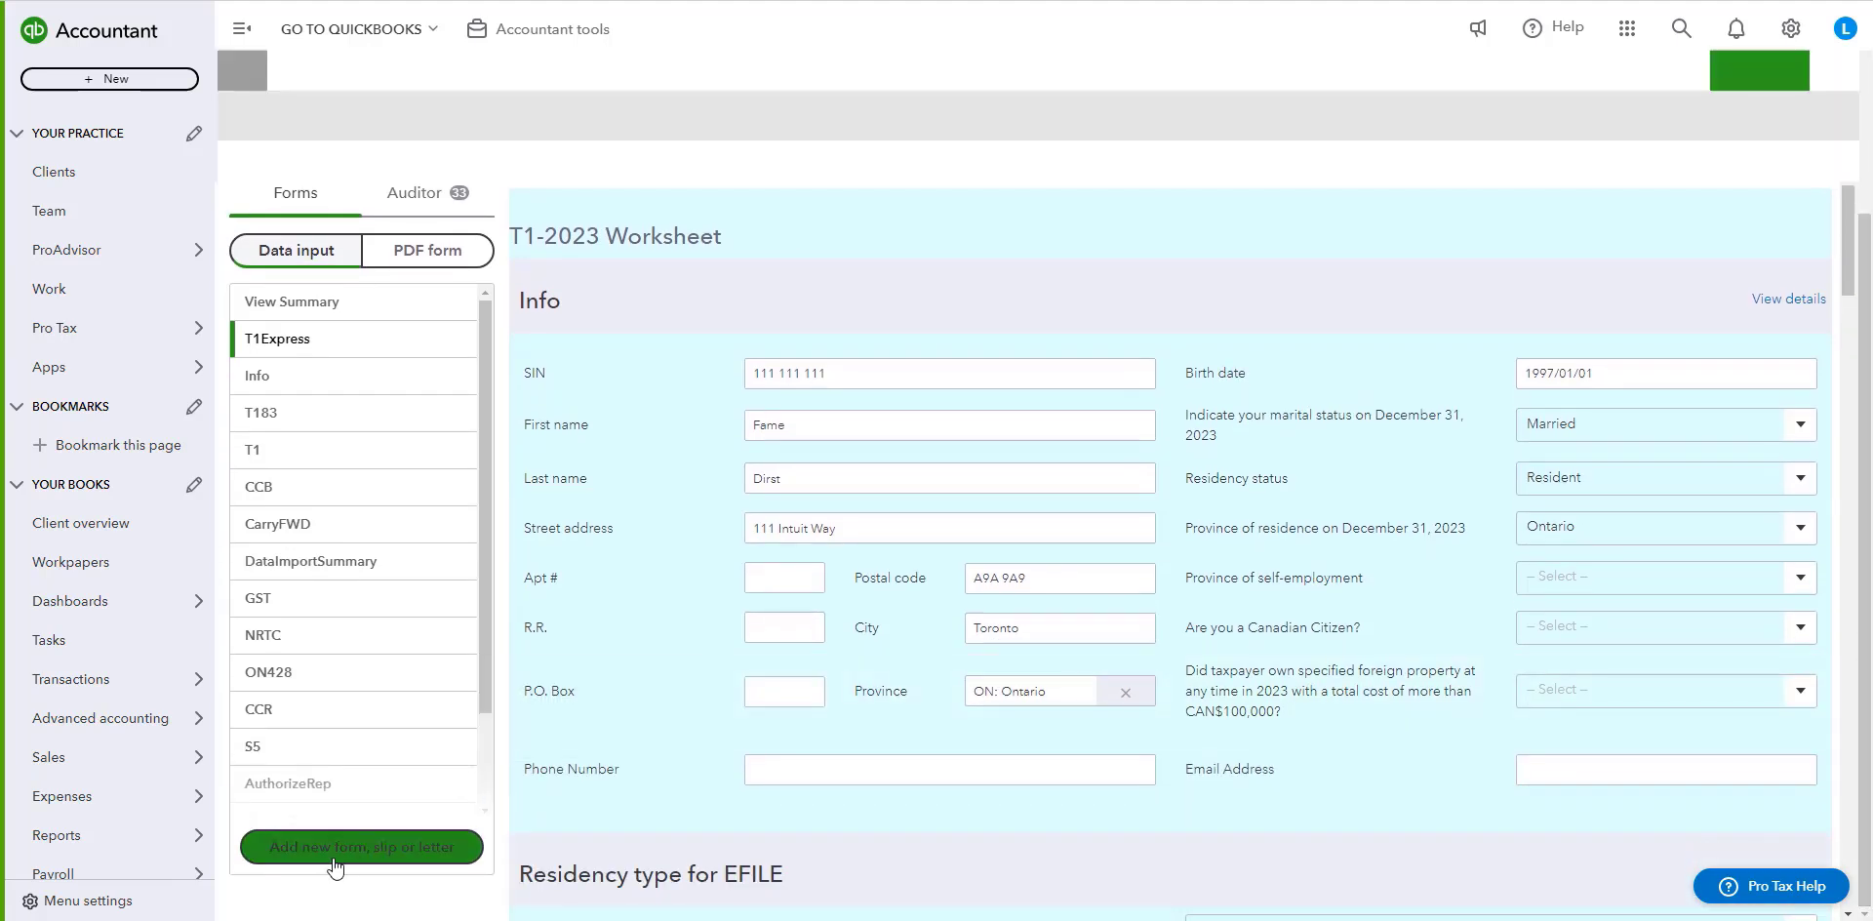
pyautogui.click(403, 856)
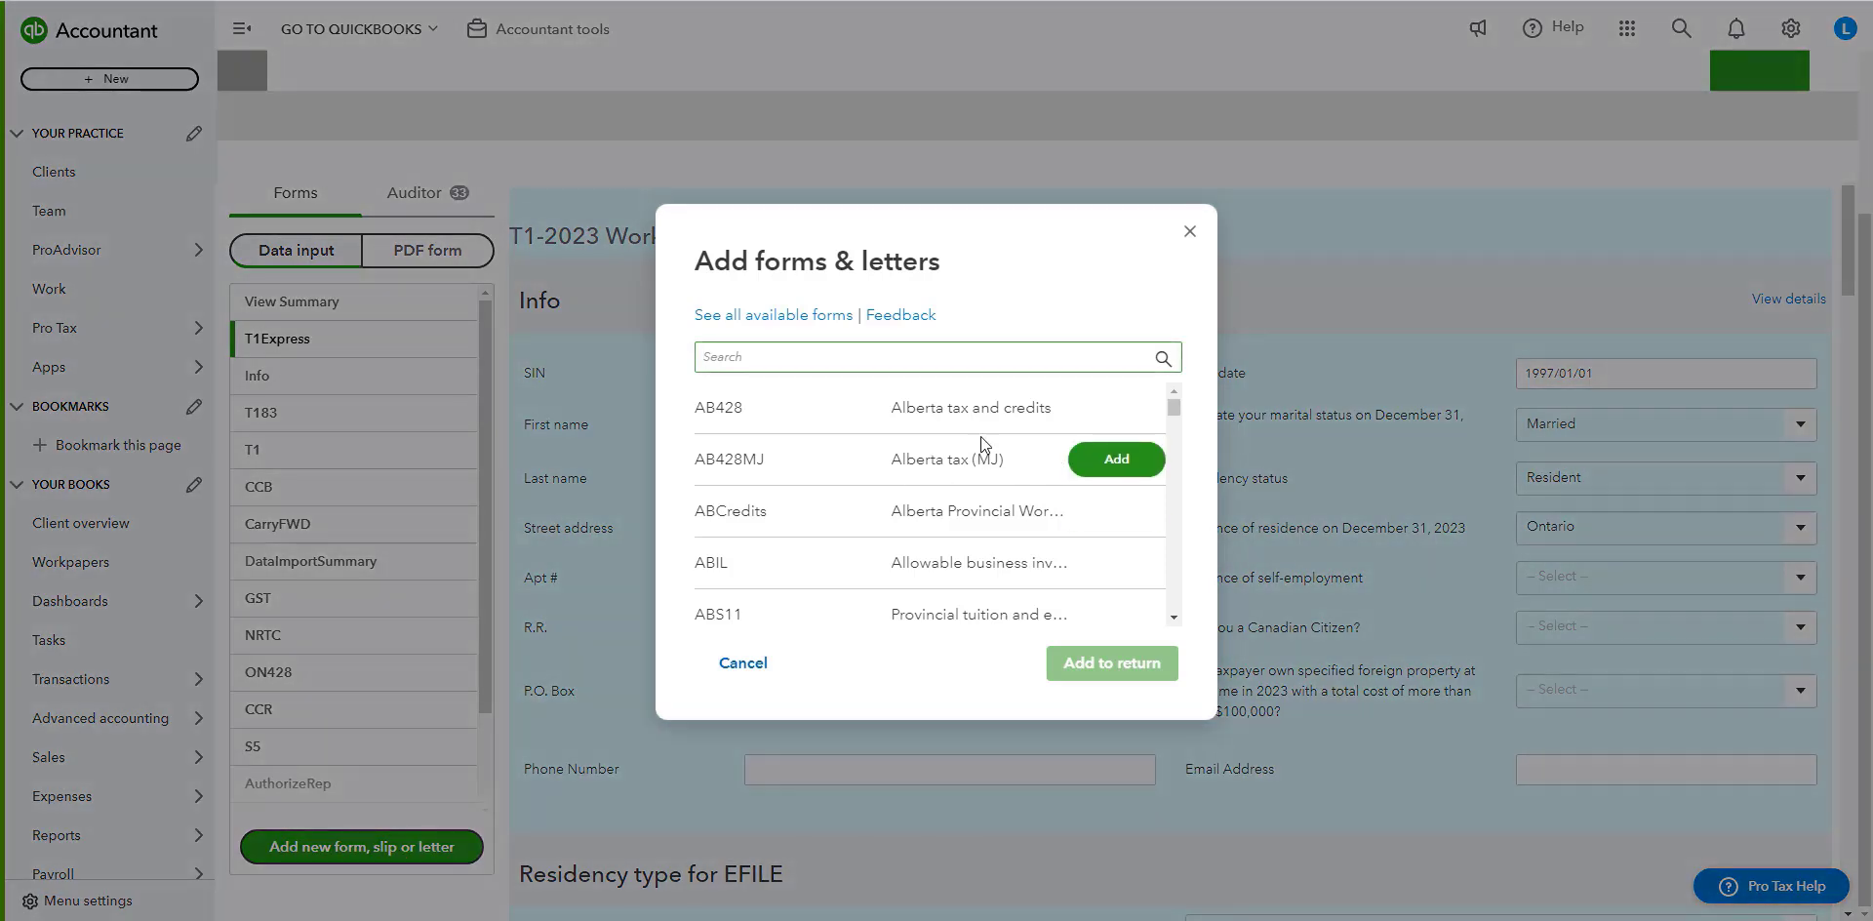
pyautogui.click(957, 355)
pyautogui.write('s3')
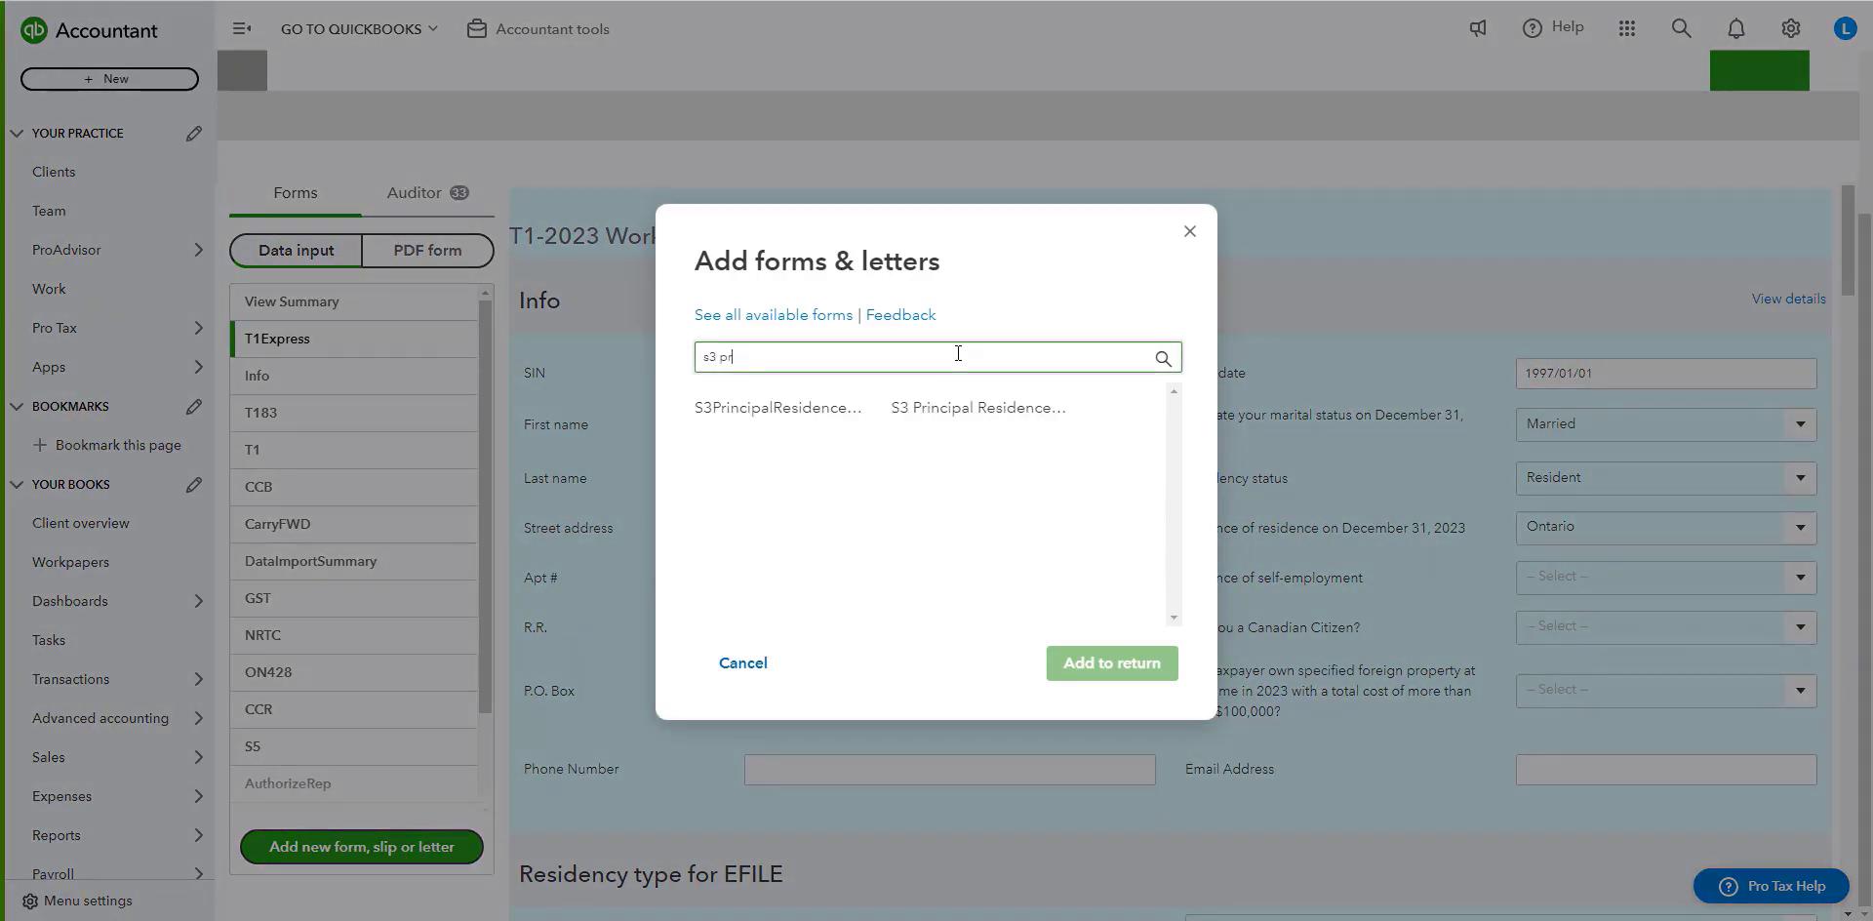
pyautogui.write(' pr')
pyautogui.click(1118, 410)
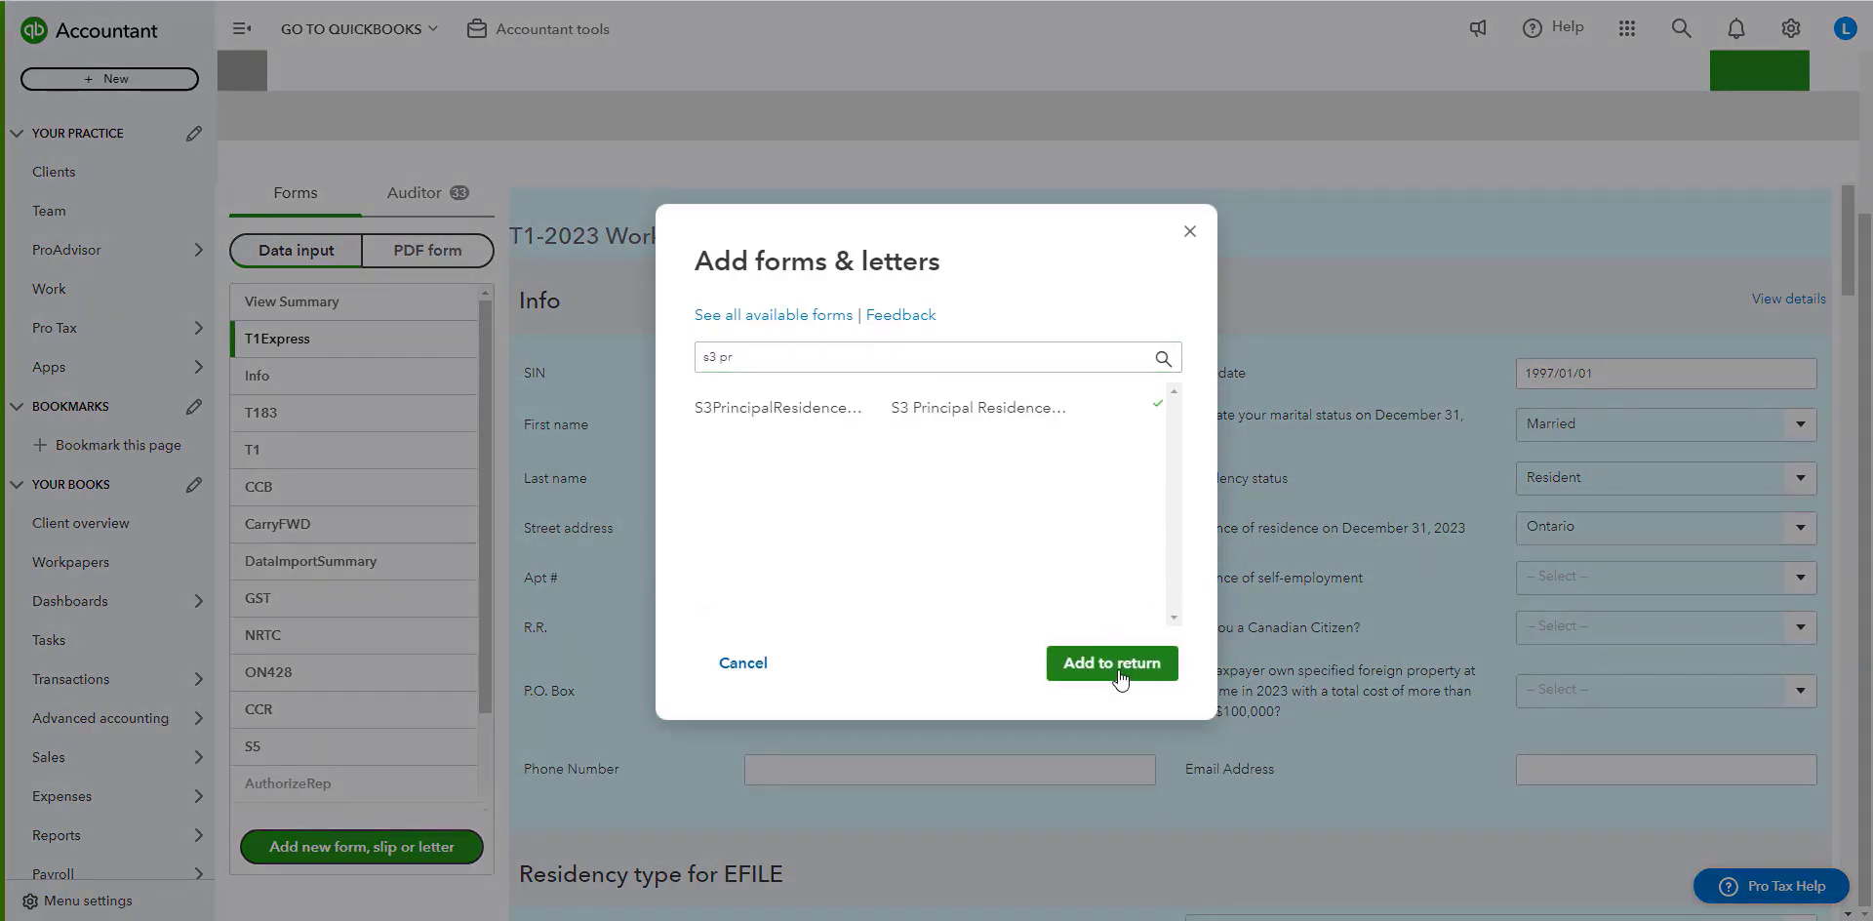
pyautogui.click(1118, 667)
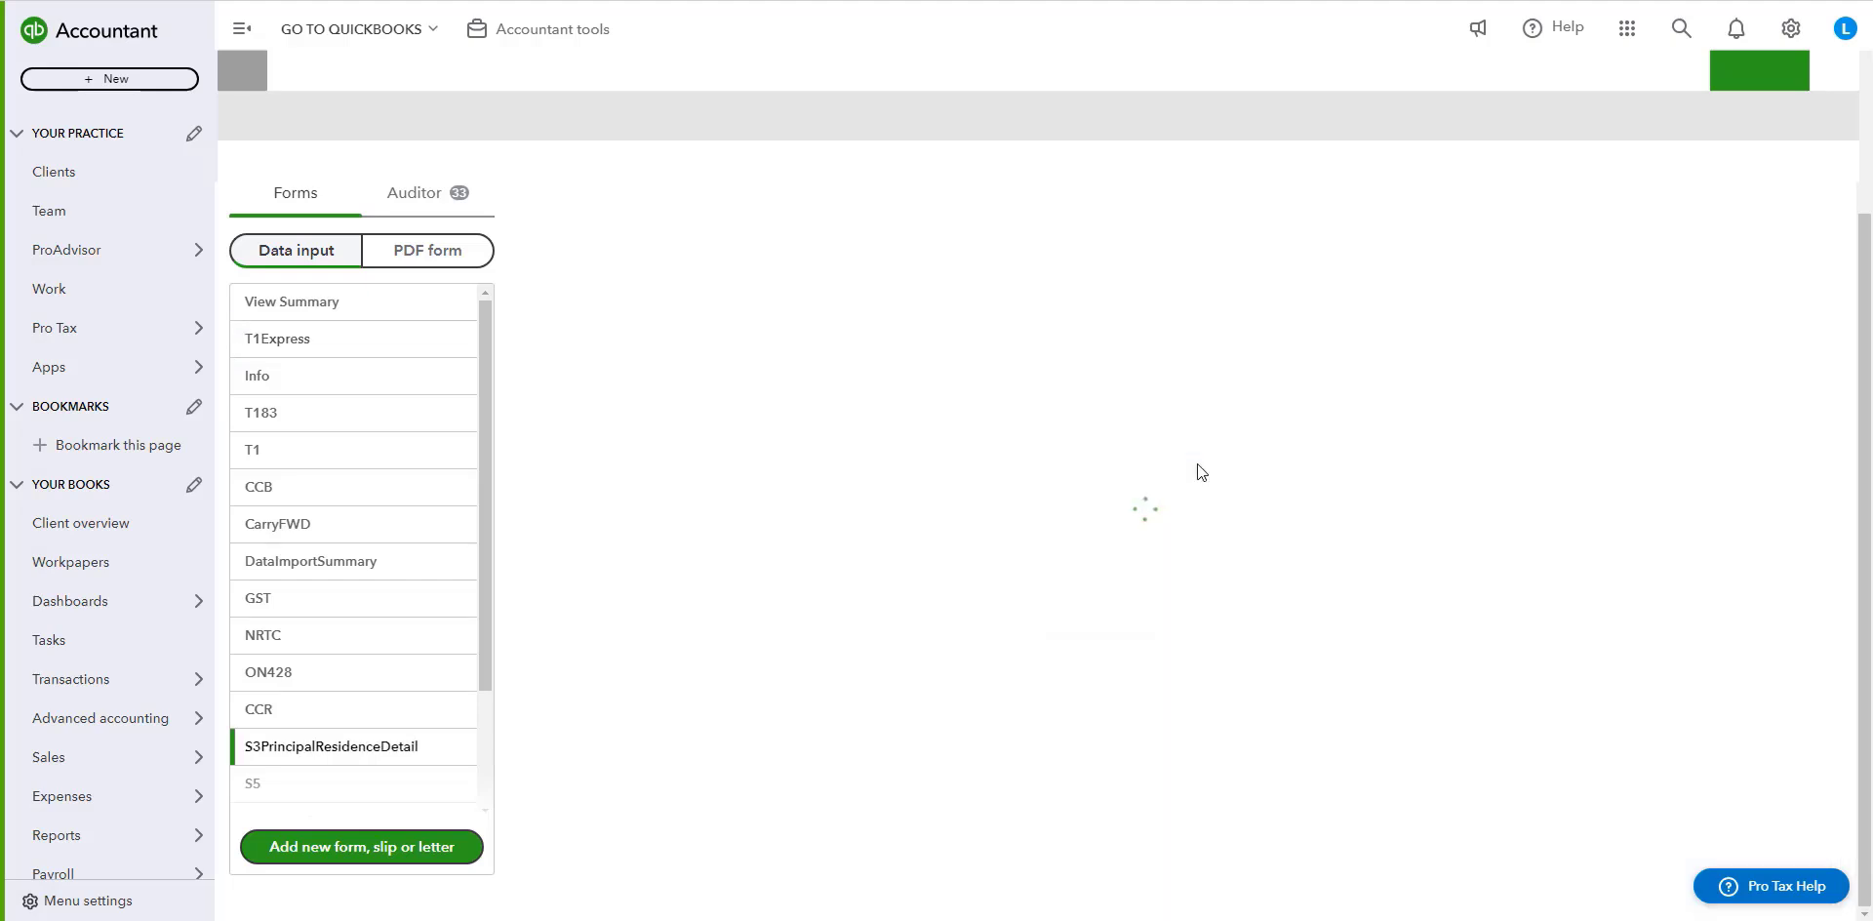
# Examine option 1 on line 17900 of the first spouse's principal residence designation.
pyautogui.scroll(-2, 1239, 557)
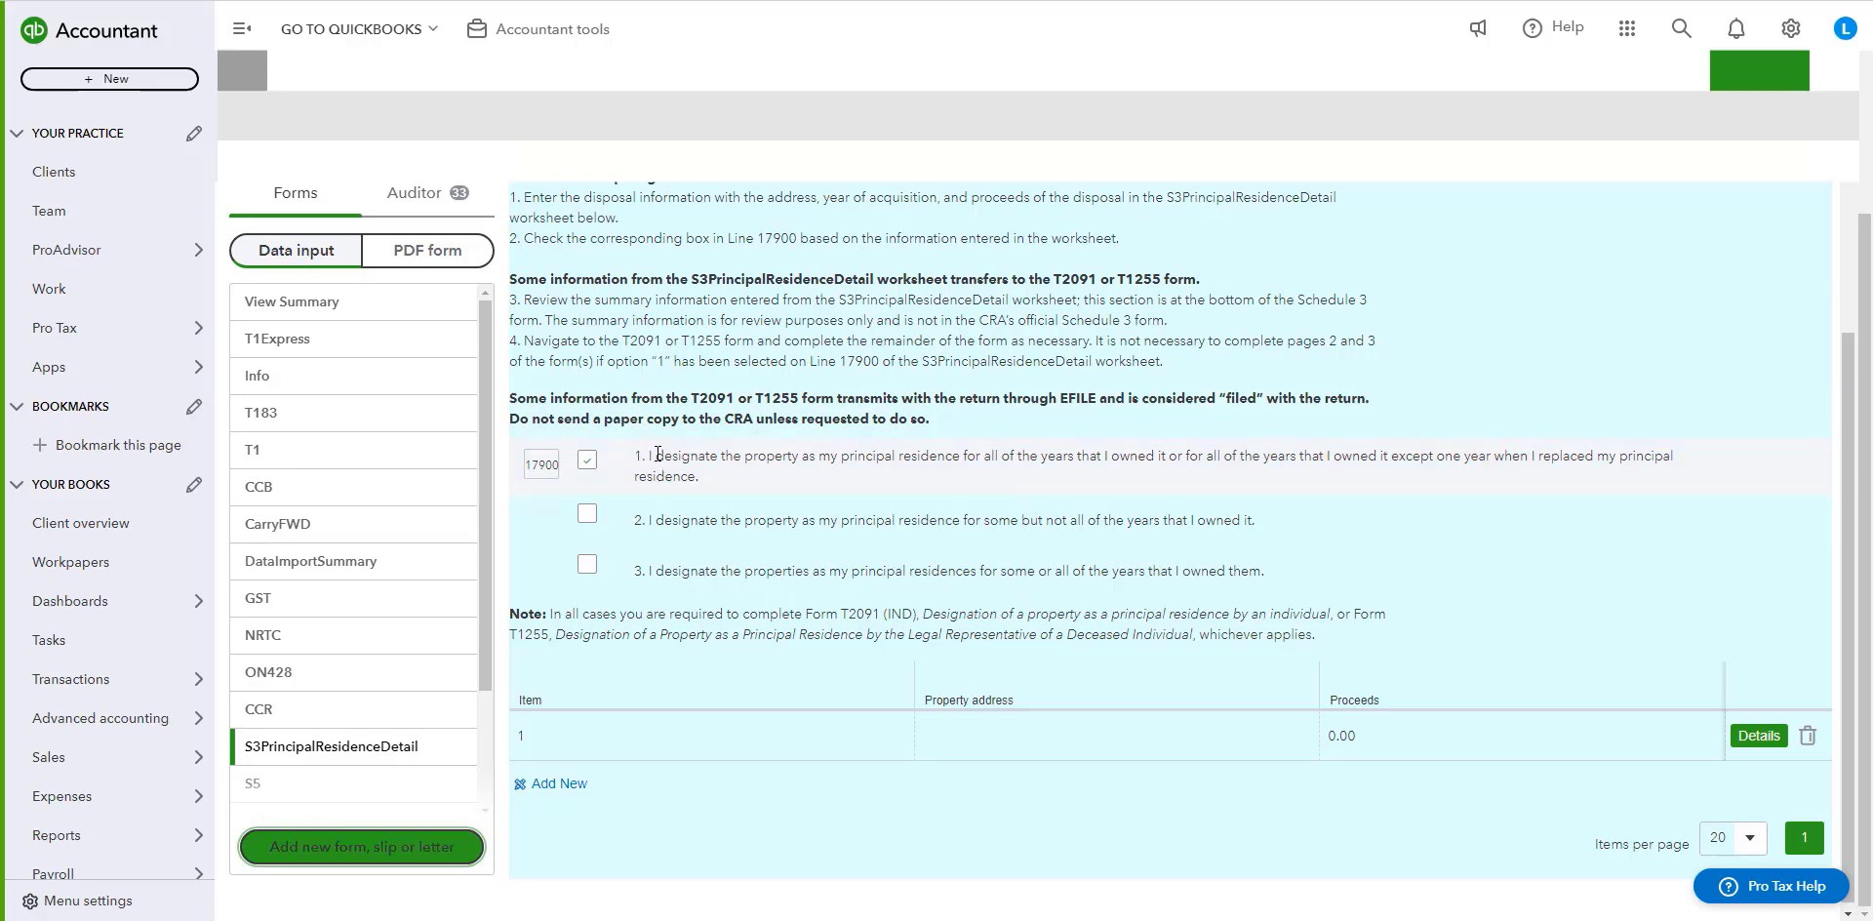
pyautogui.moveTo(658, 455); pyautogui.dragTo(1726, 477)
pyautogui.click(1500, 478)
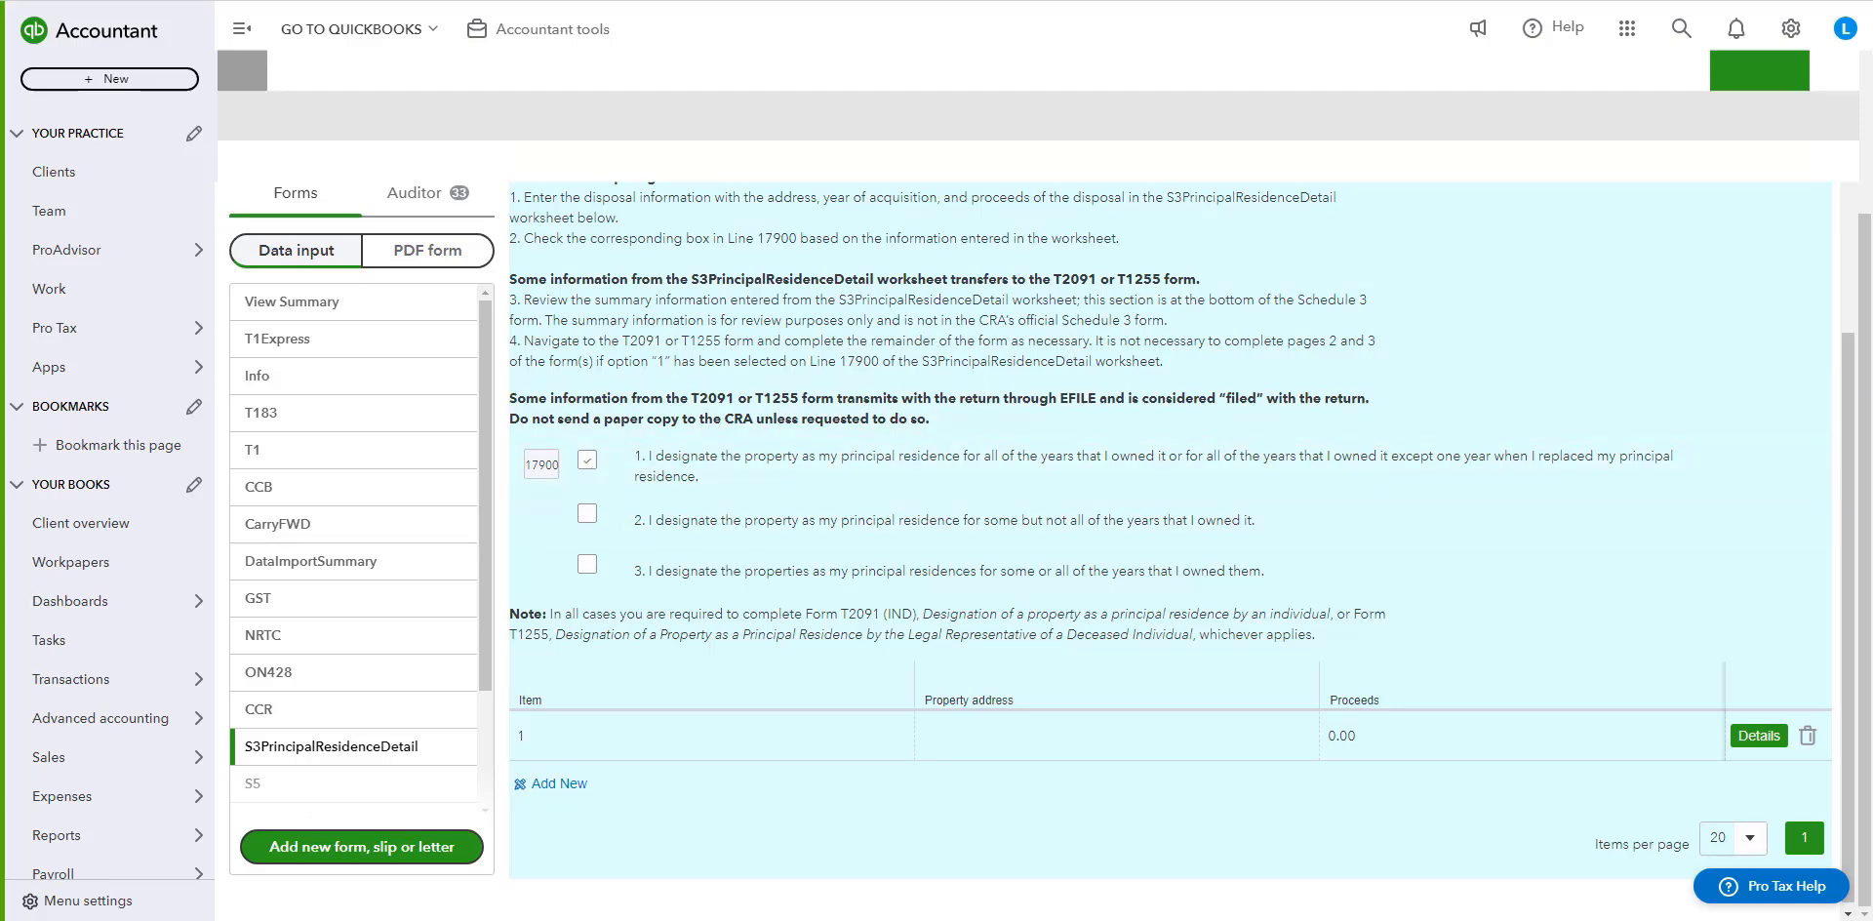
# Switch to the linked spouse's return, find S3PrincipalResidenceDetail with "s3 pri" and add it to that return.
pyautogui.scroll(2, 439, 136)
pyautogui.click(436, 198)
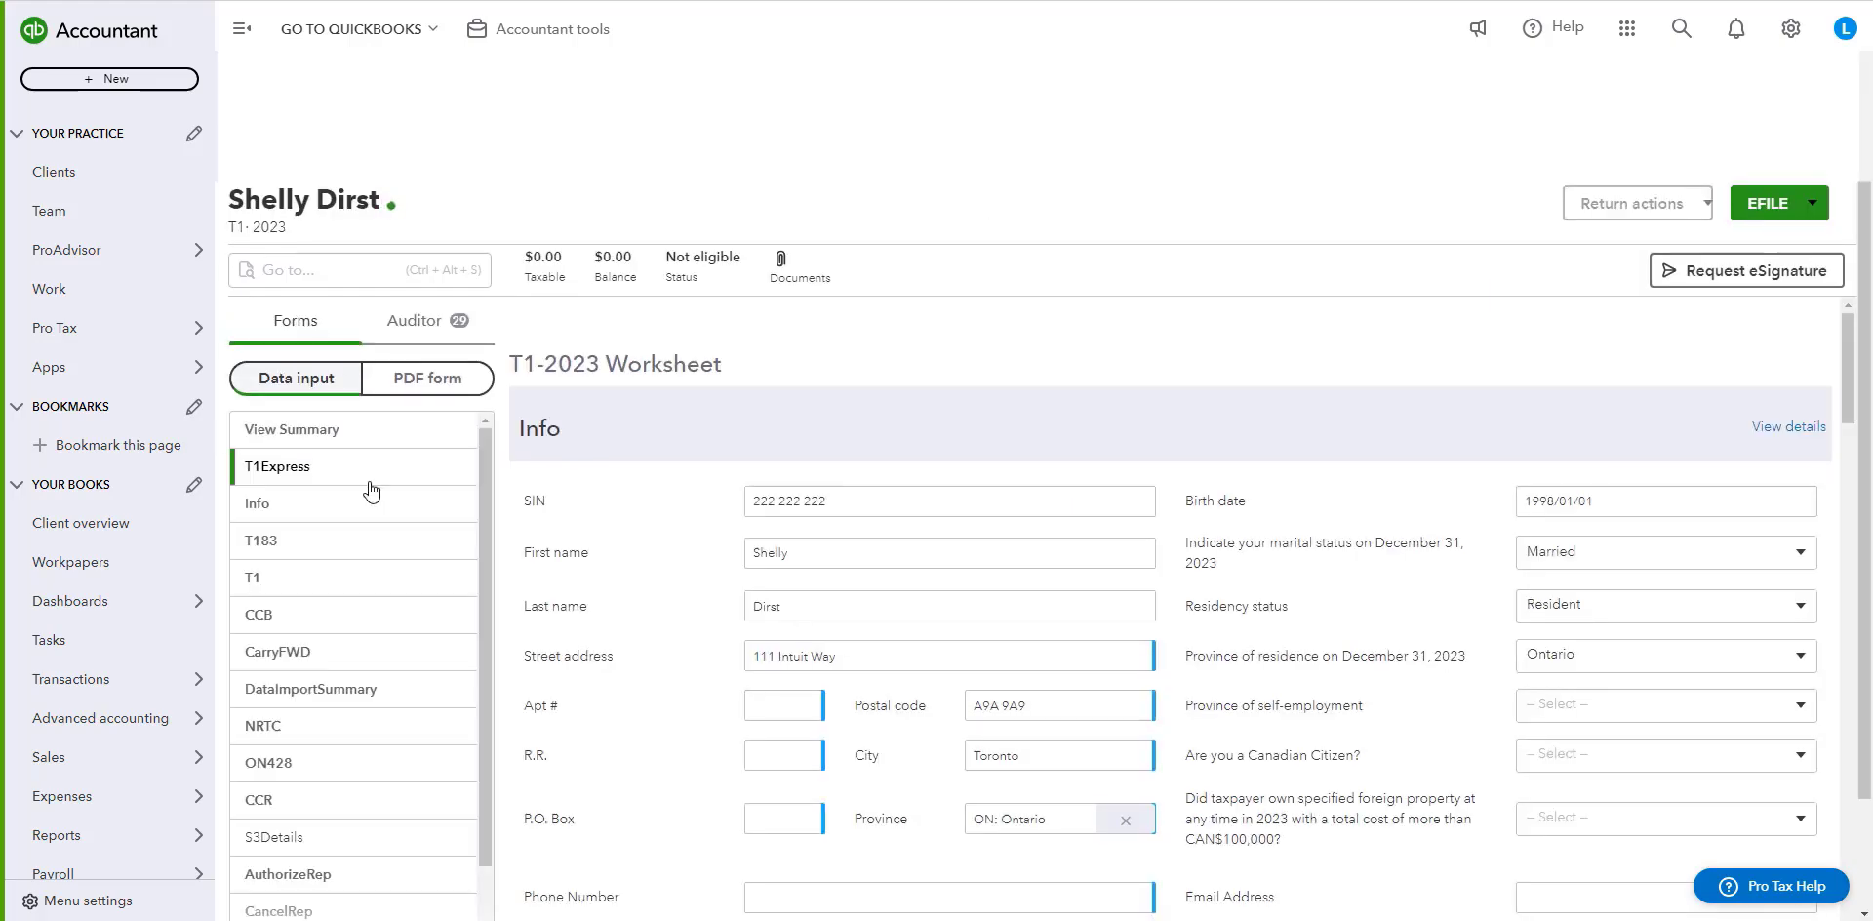
pyautogui.scroll(-2, 372, 492)
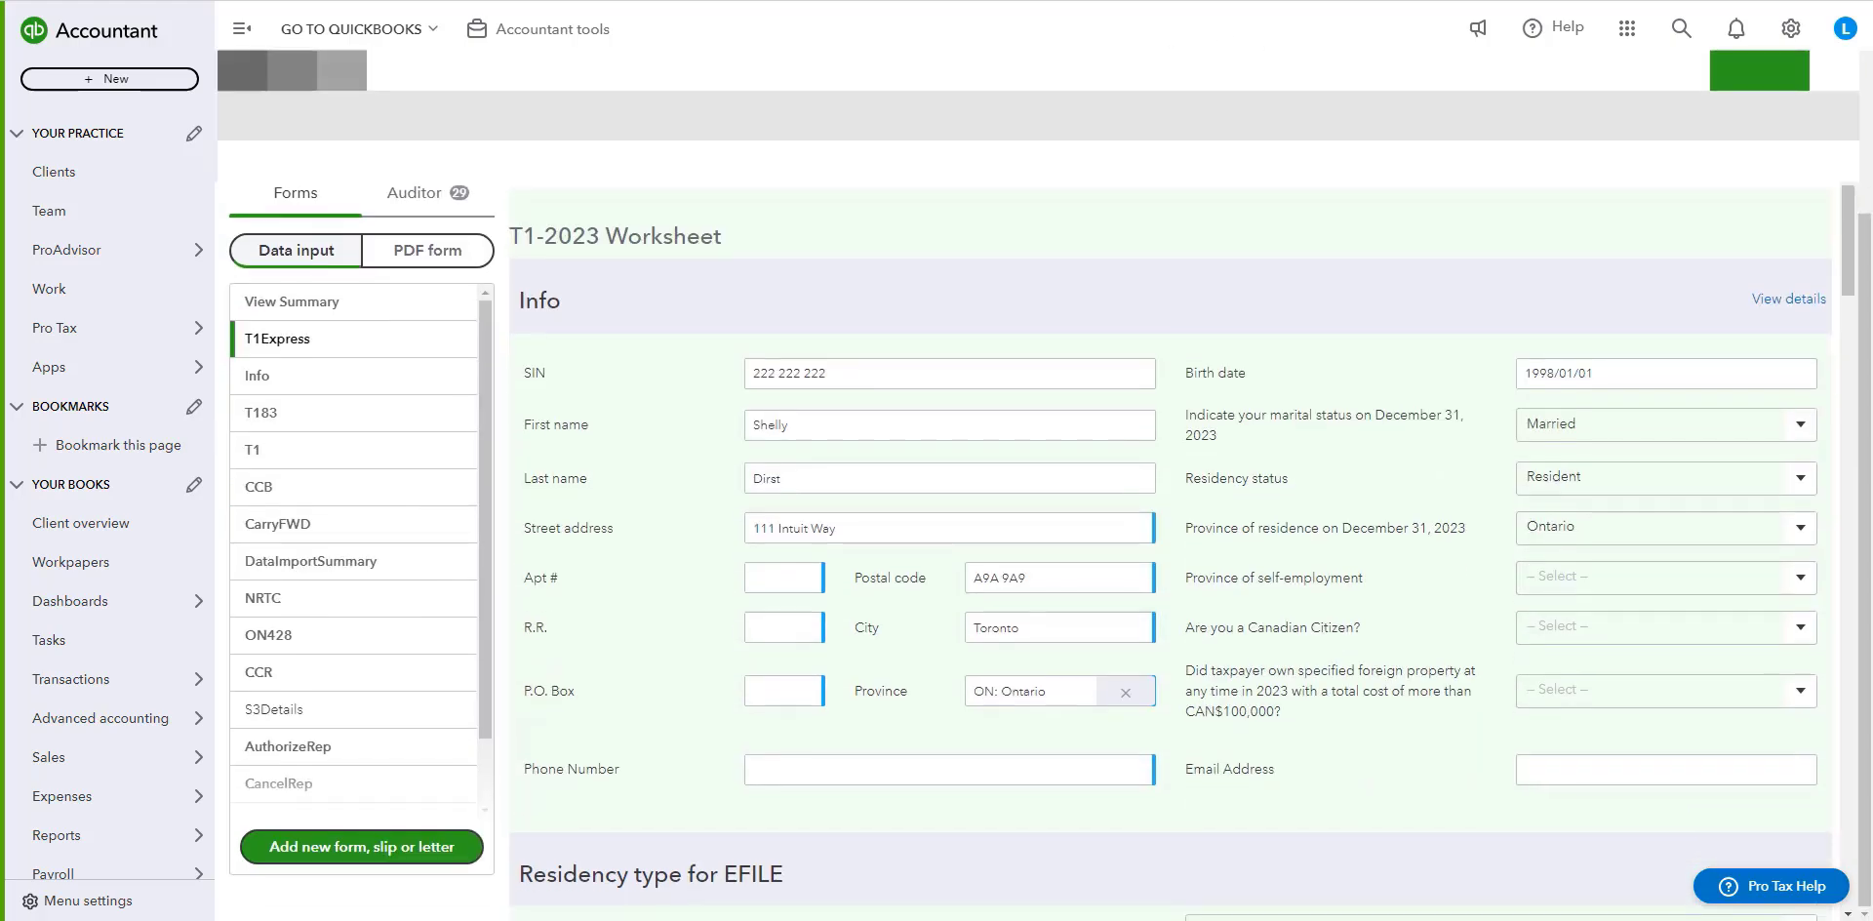
pyautogui.click(380, 865)
pyautogui.write('s3 pri')
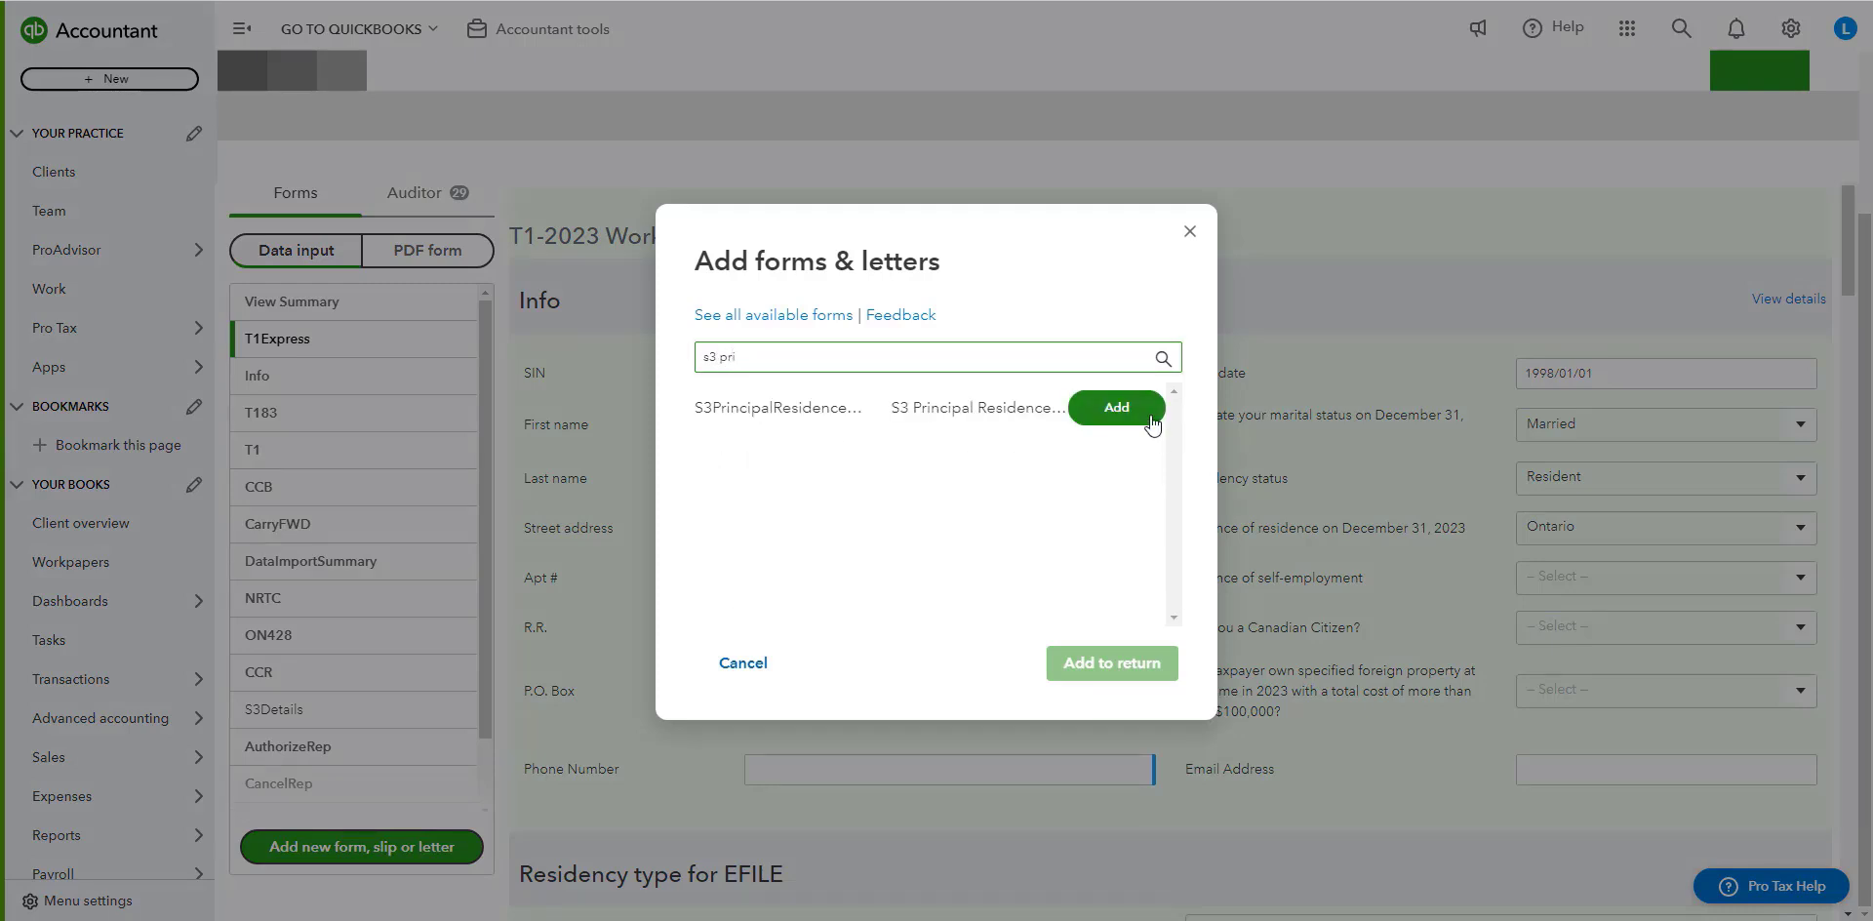
pyautogui.click(1120, 414)
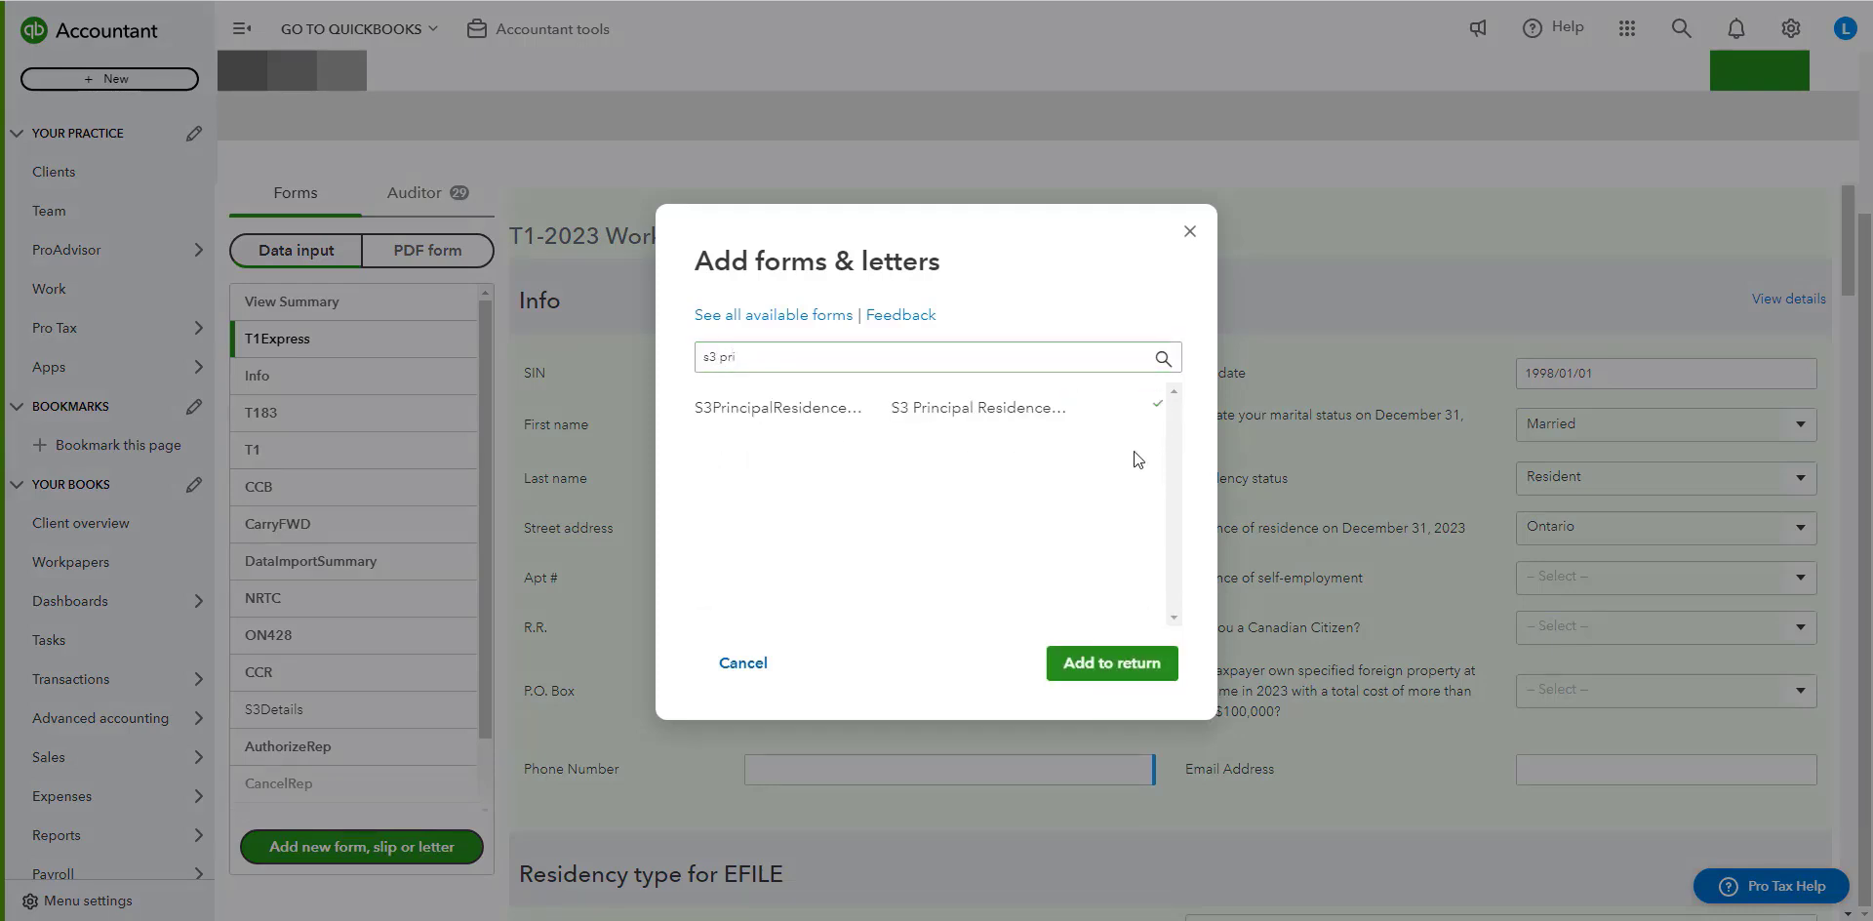
pyautogui.click(1138, 669)
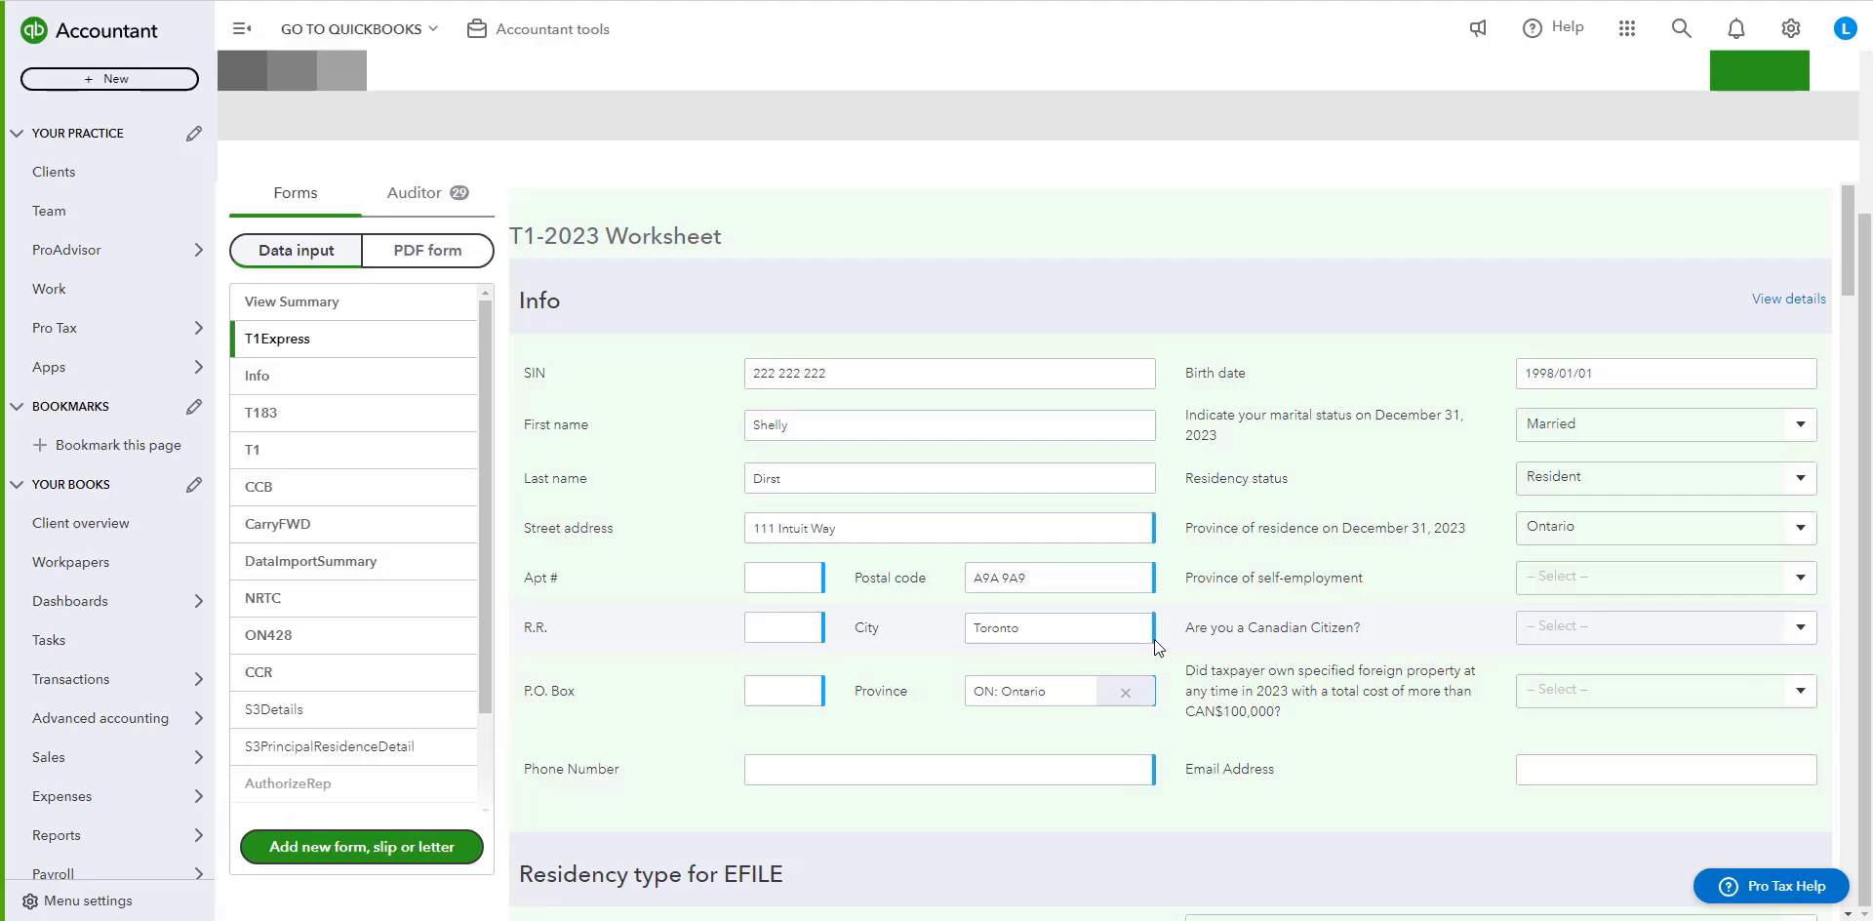
# Read the principal residence designation instructions and line 17900 options on the linked spouse's S3PrincipalResidenceDetail form.
pyautogui.scroll(-1, 654, 640)
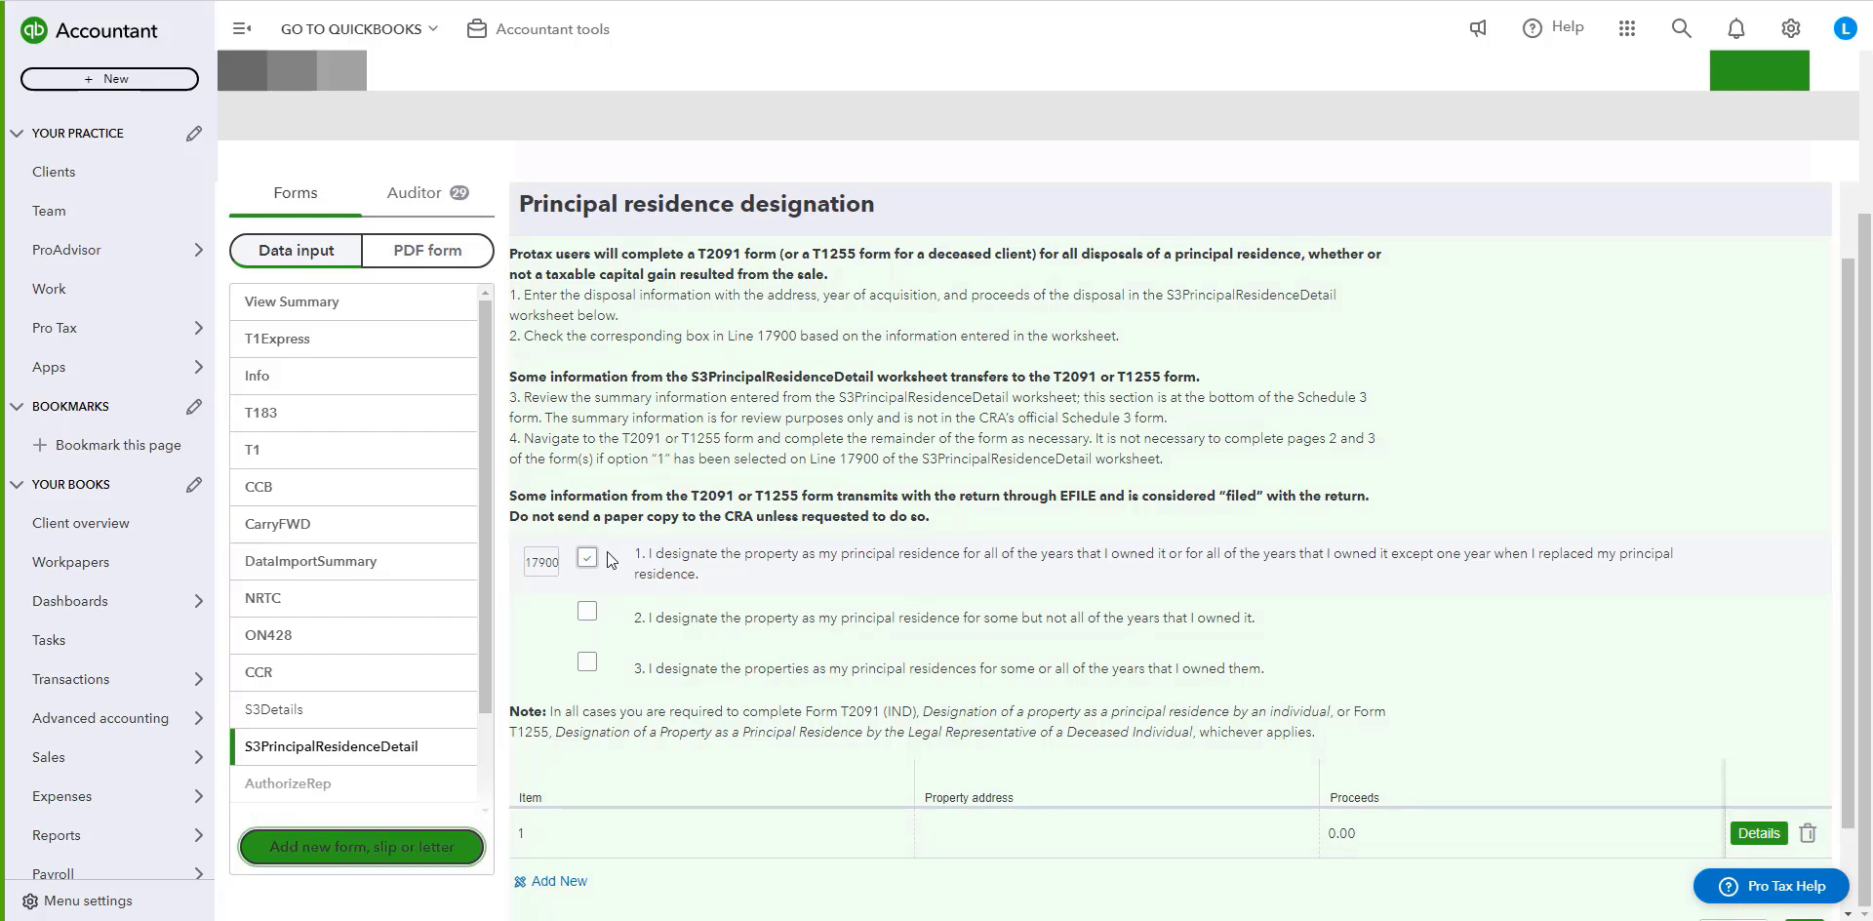
pyautogui.scroll(1, 429, 396)
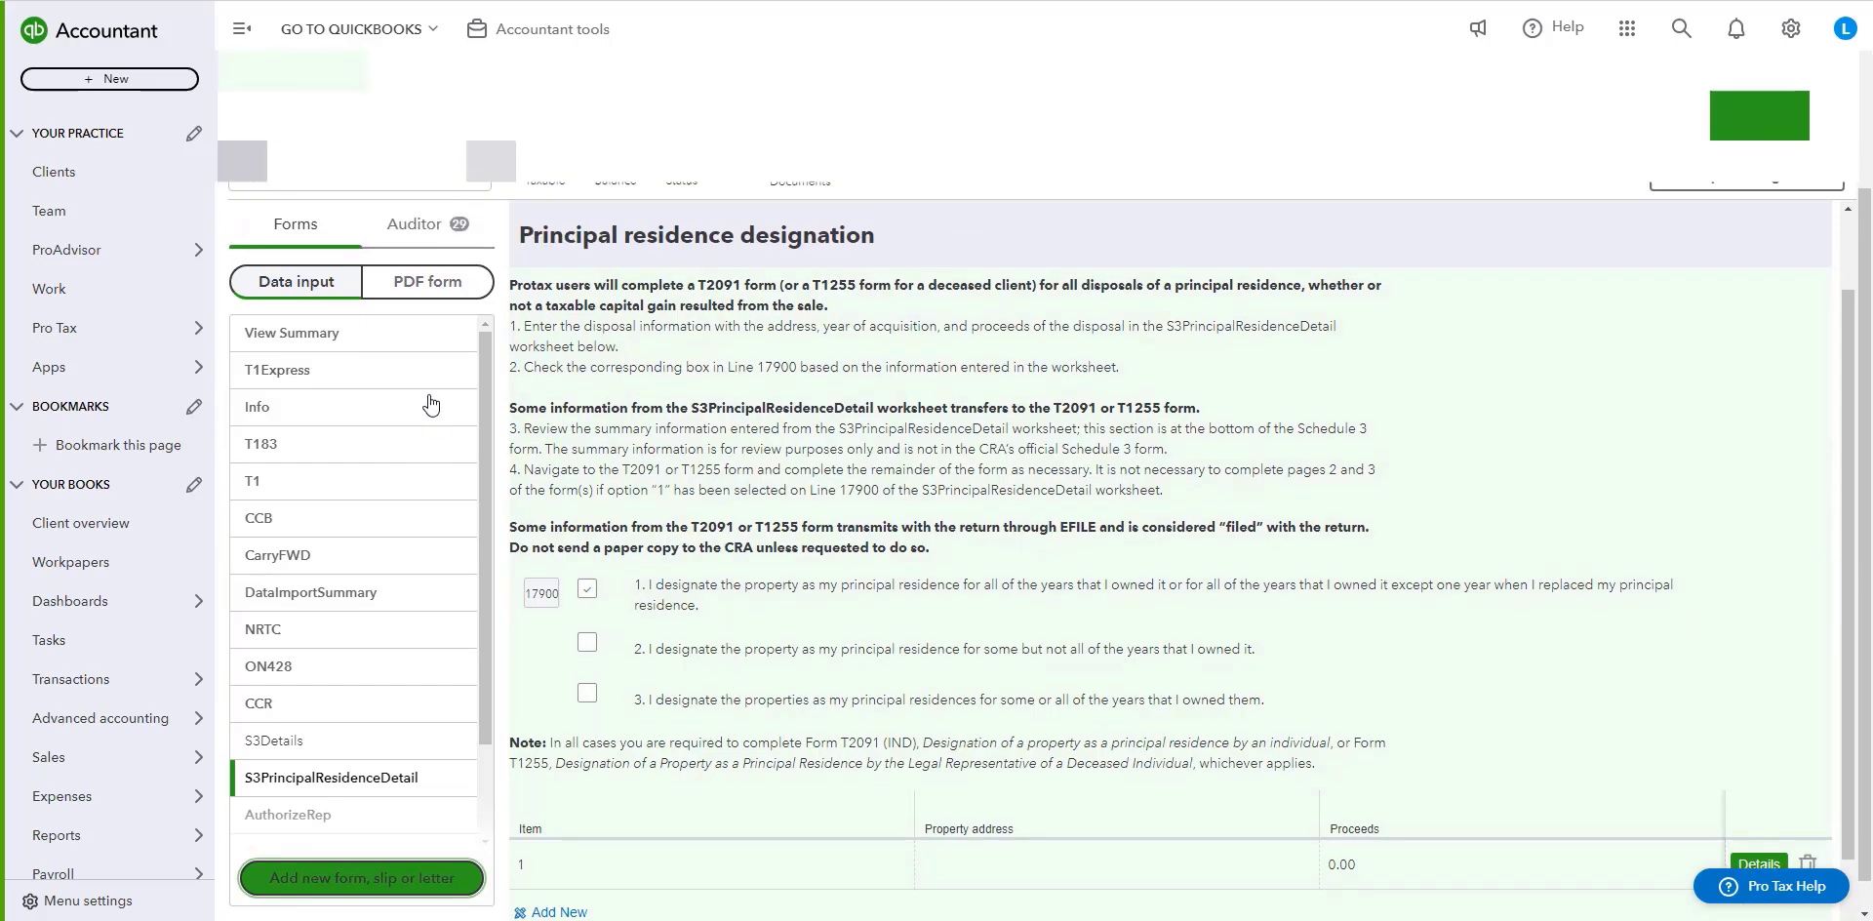
pyautogui.scroll(2, 430, 404)
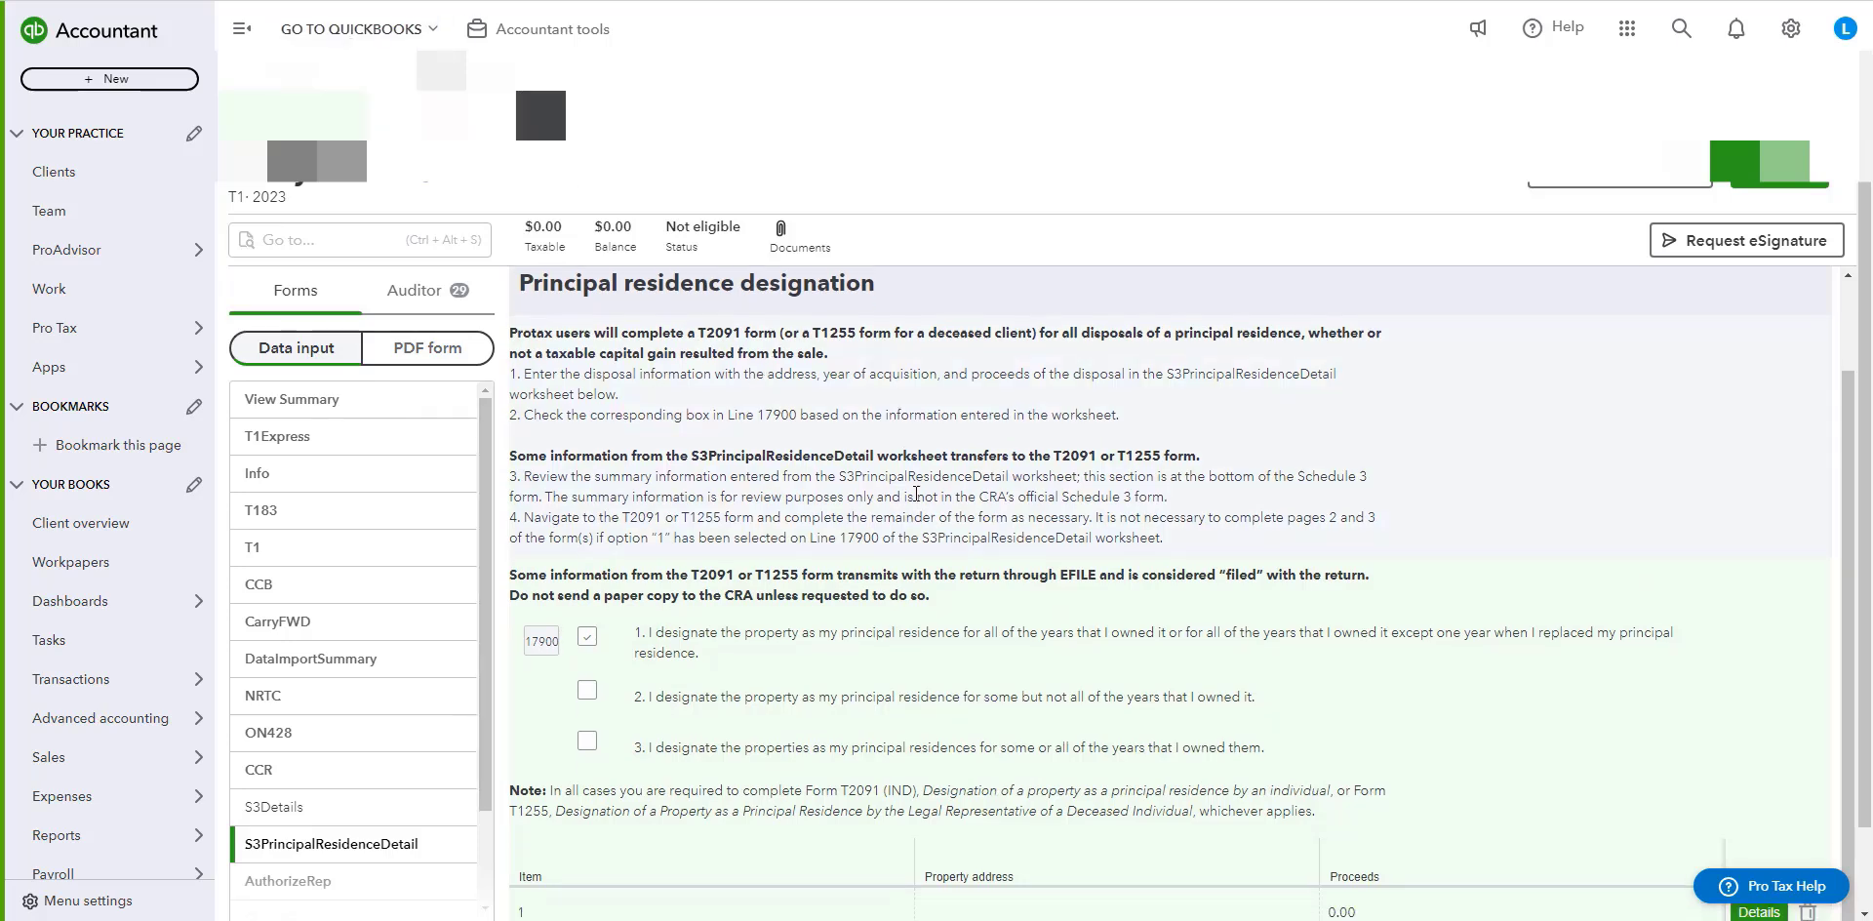
pyautogui.scroll(-3, 1081, 445)
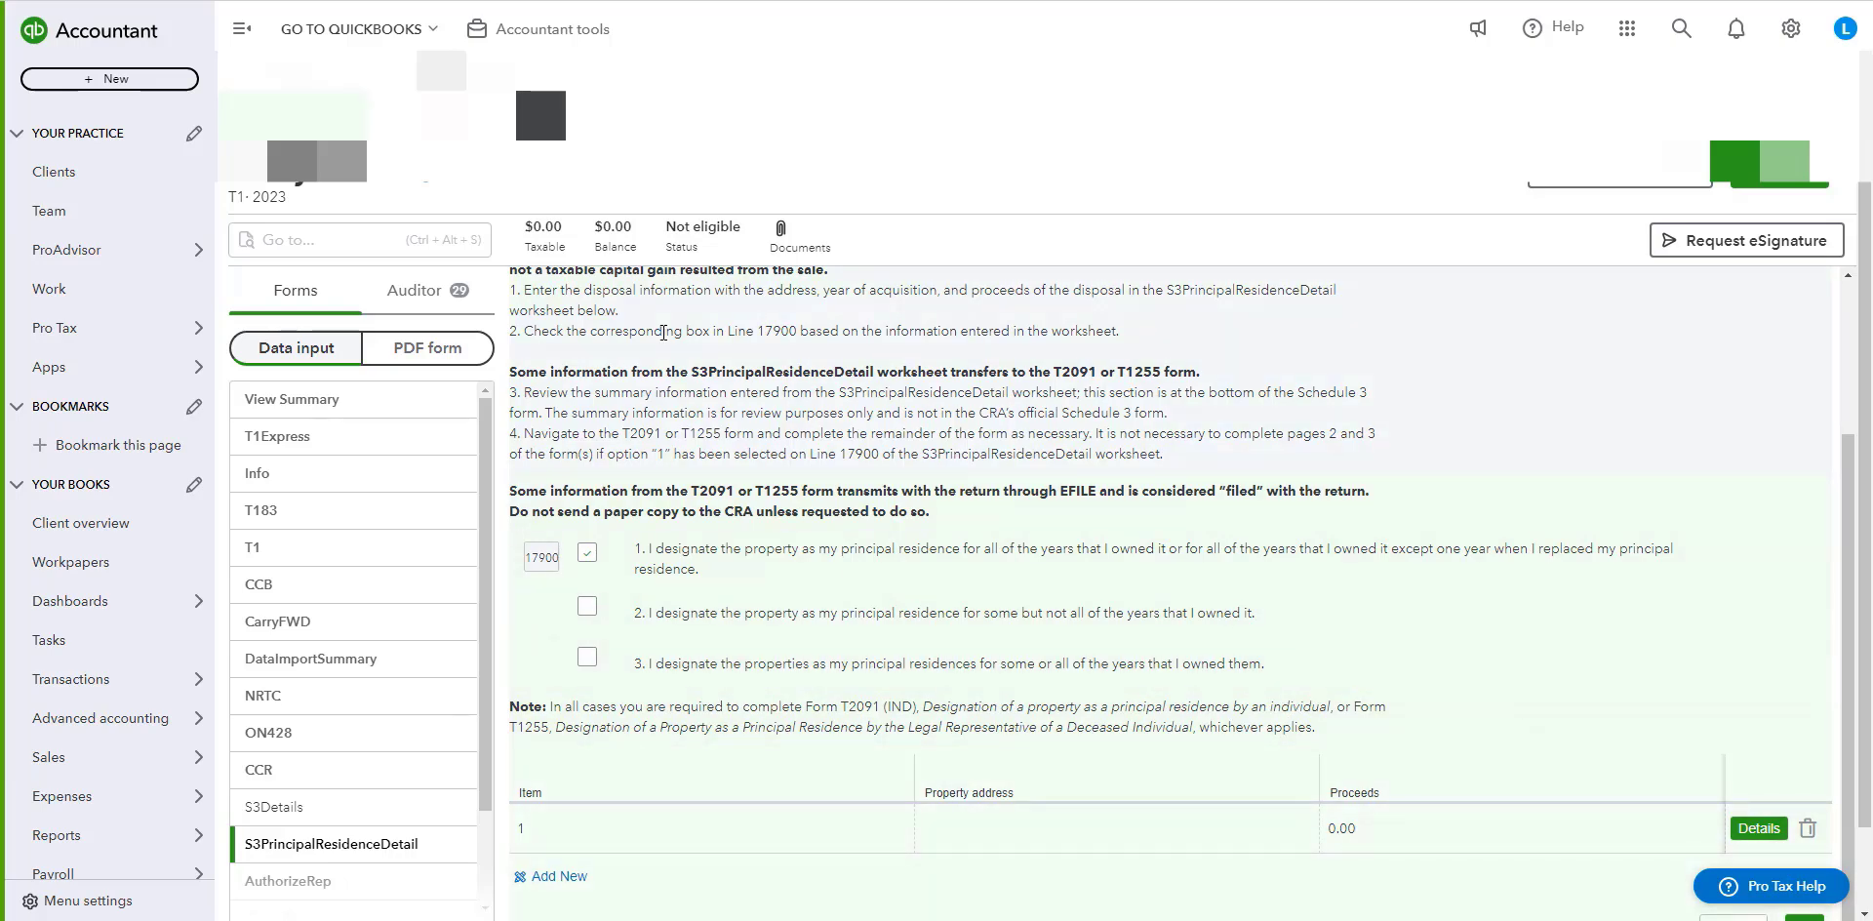
pyautogui.scroll(2, 884, 483)
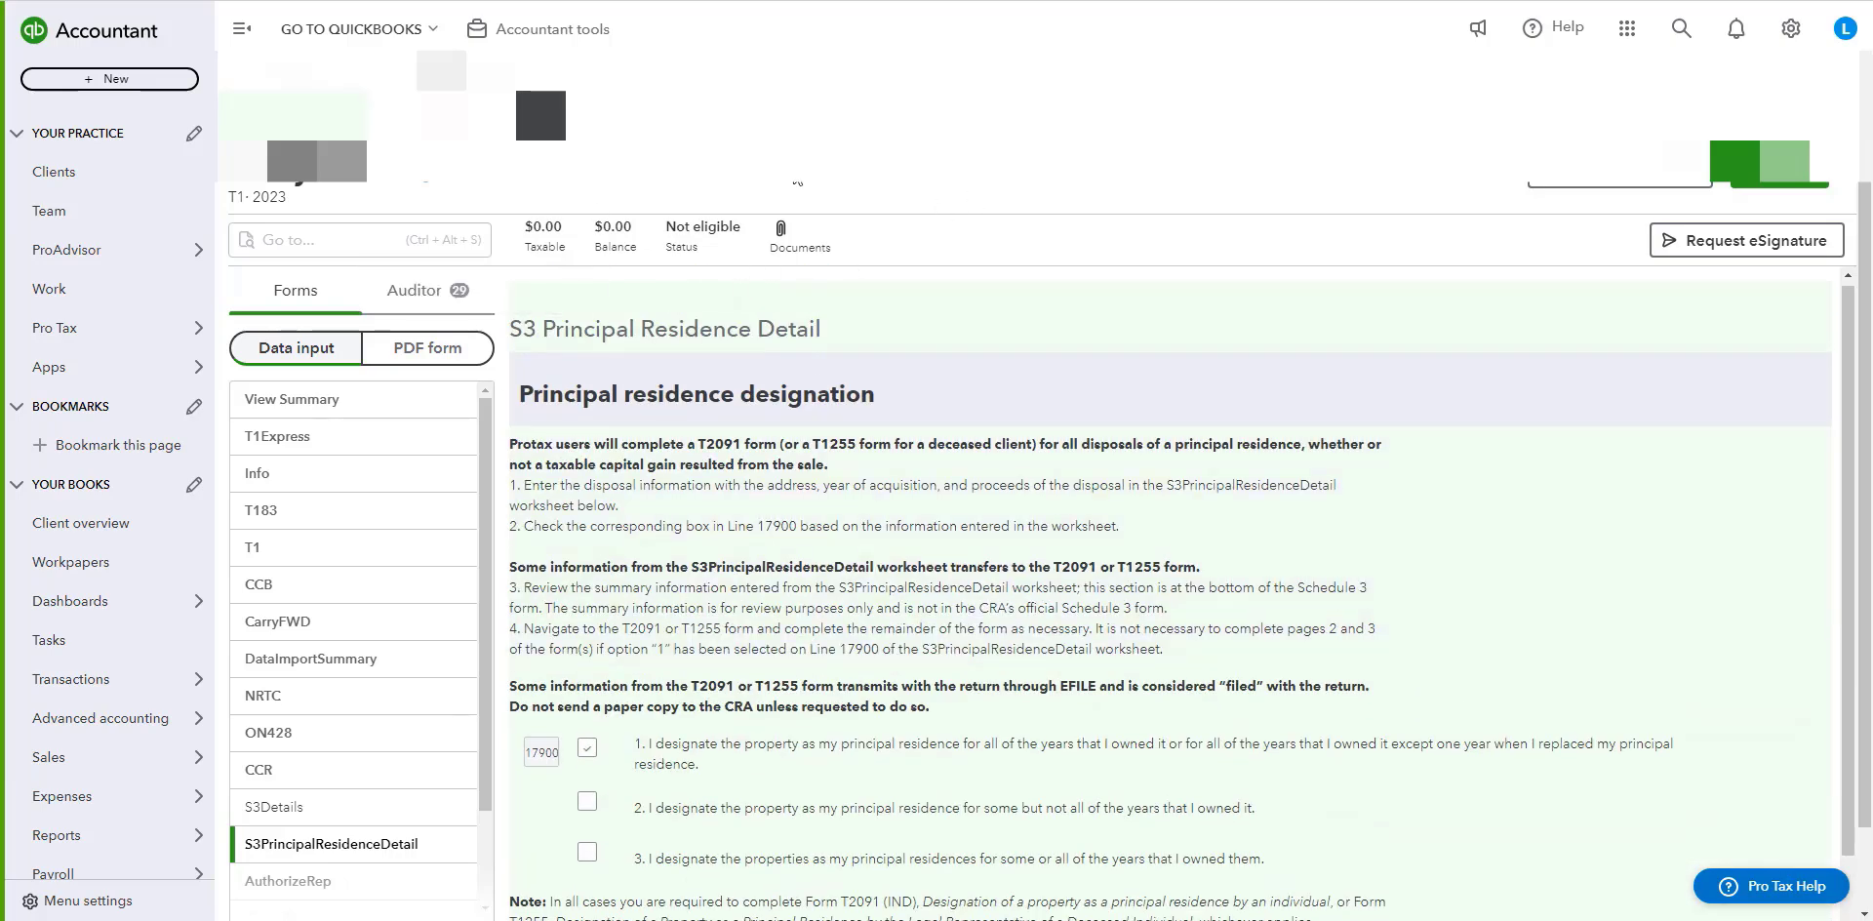
# Go back to the first spouse's S3PrincipalResidenceDetail form and open the details of property item 1.
pyautogui.click(442, 76)
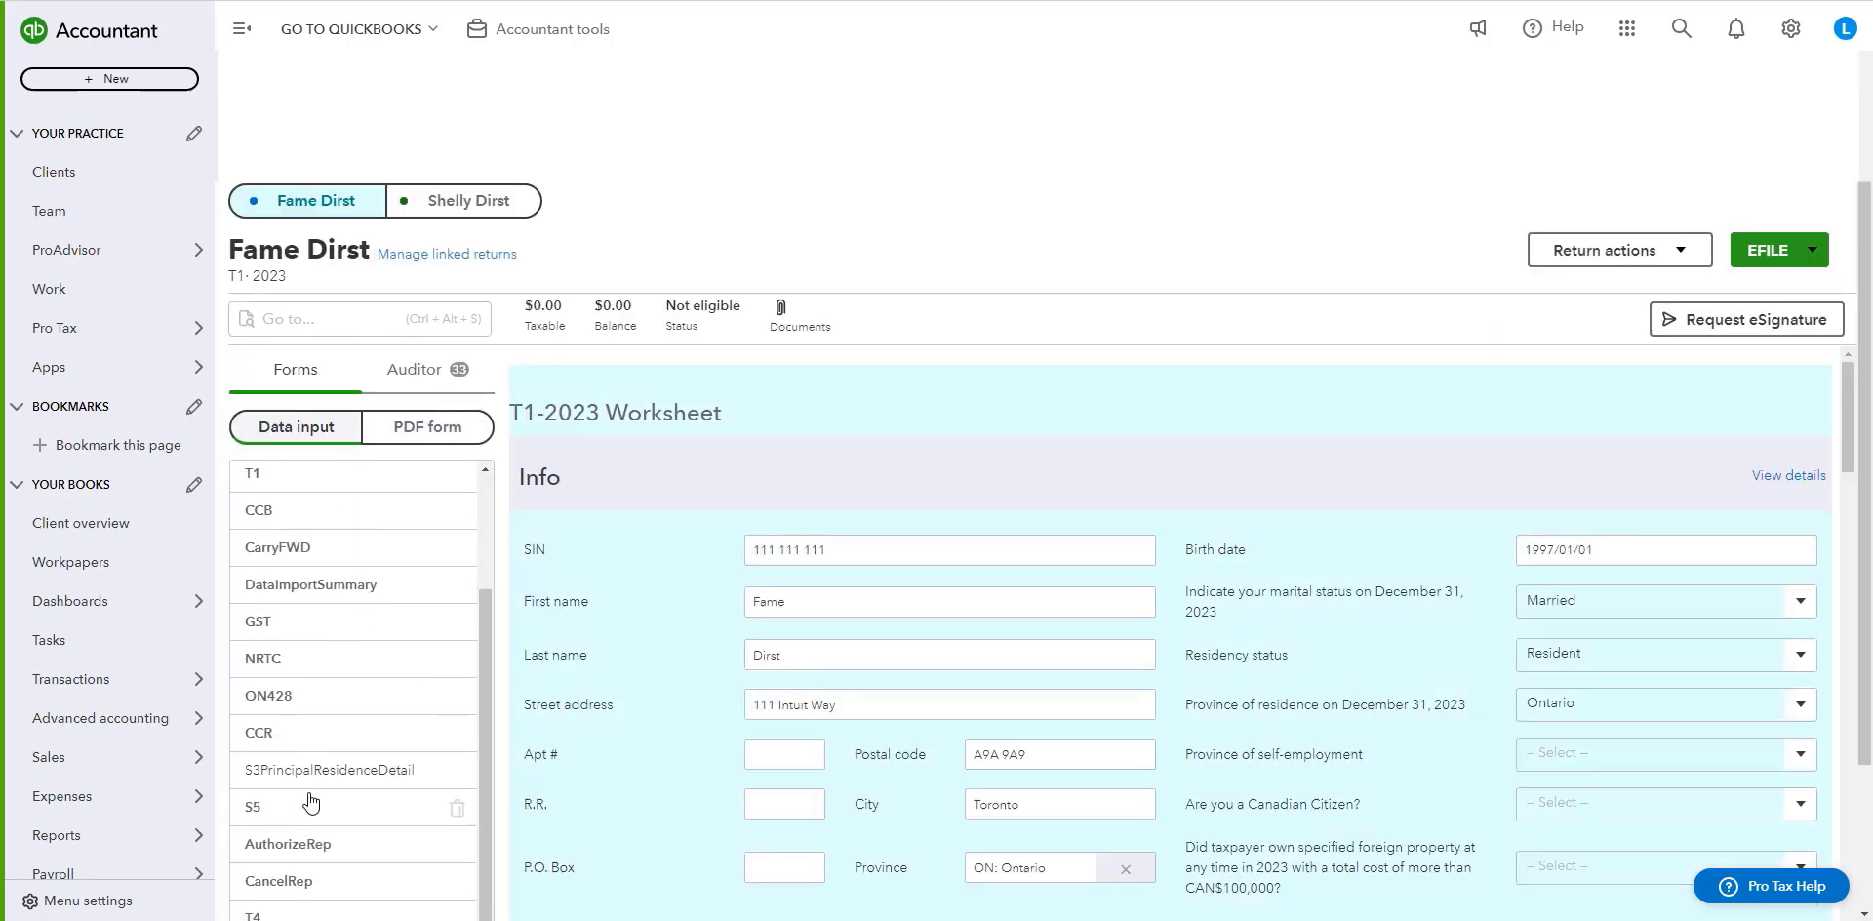
pyautogui.click(322, 773)
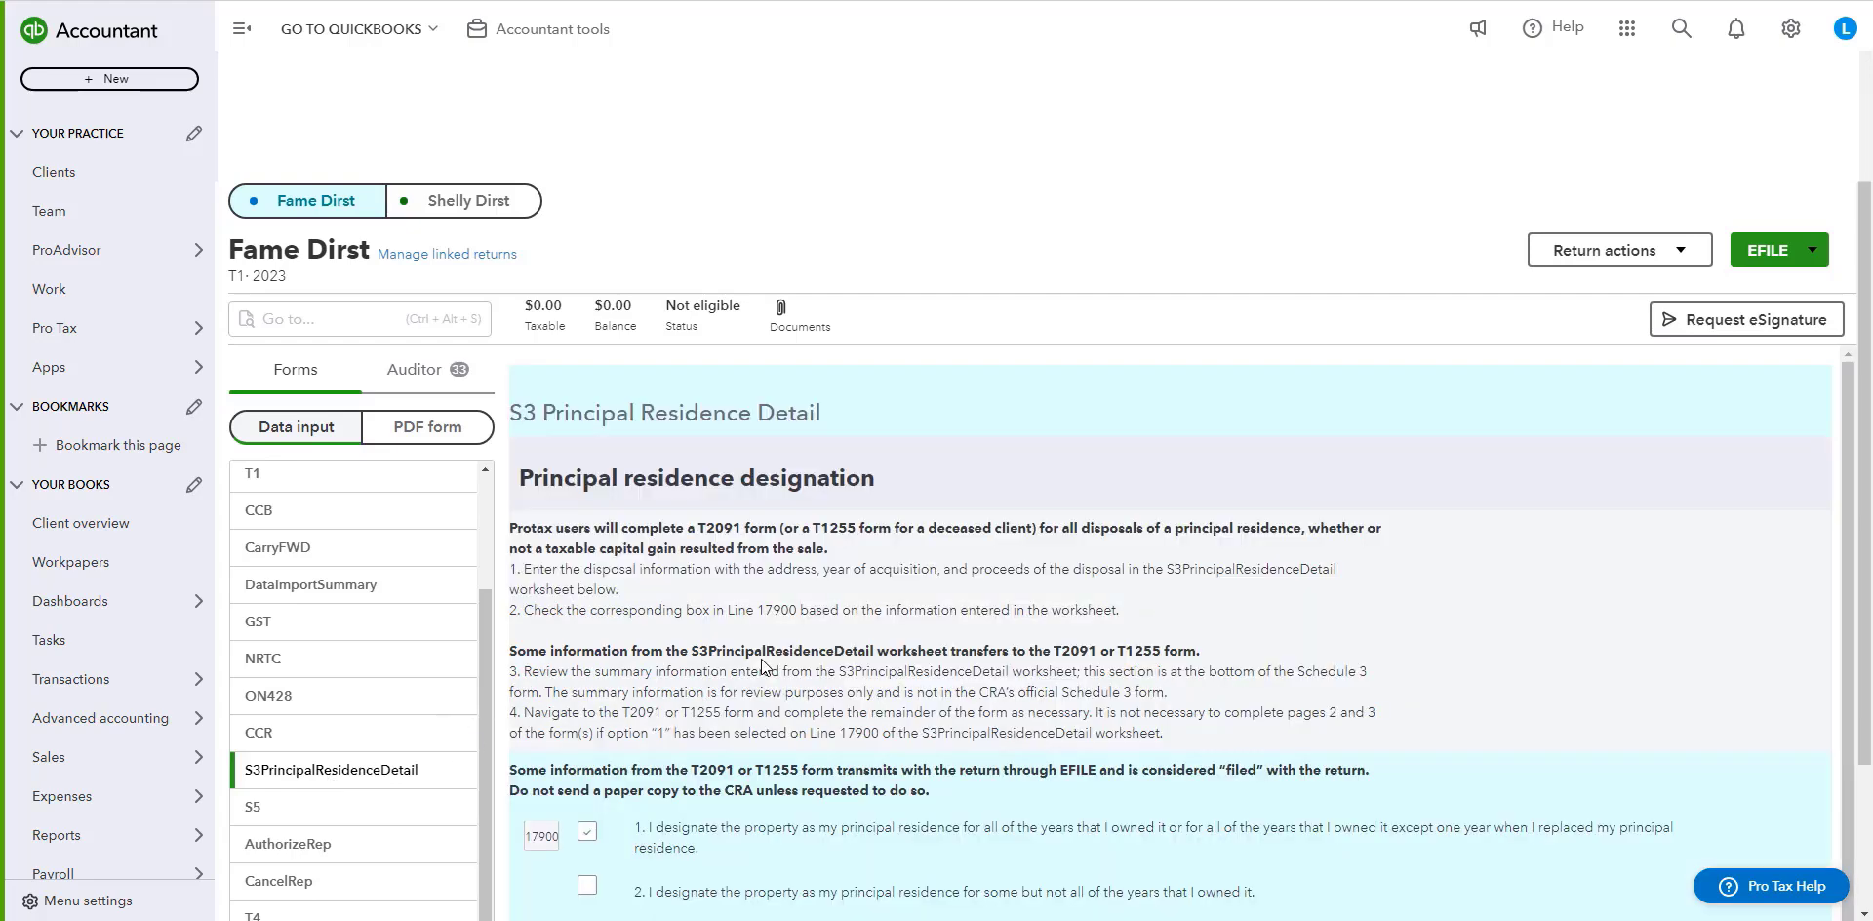
pyautogui.scroll(-5, 990, 616)
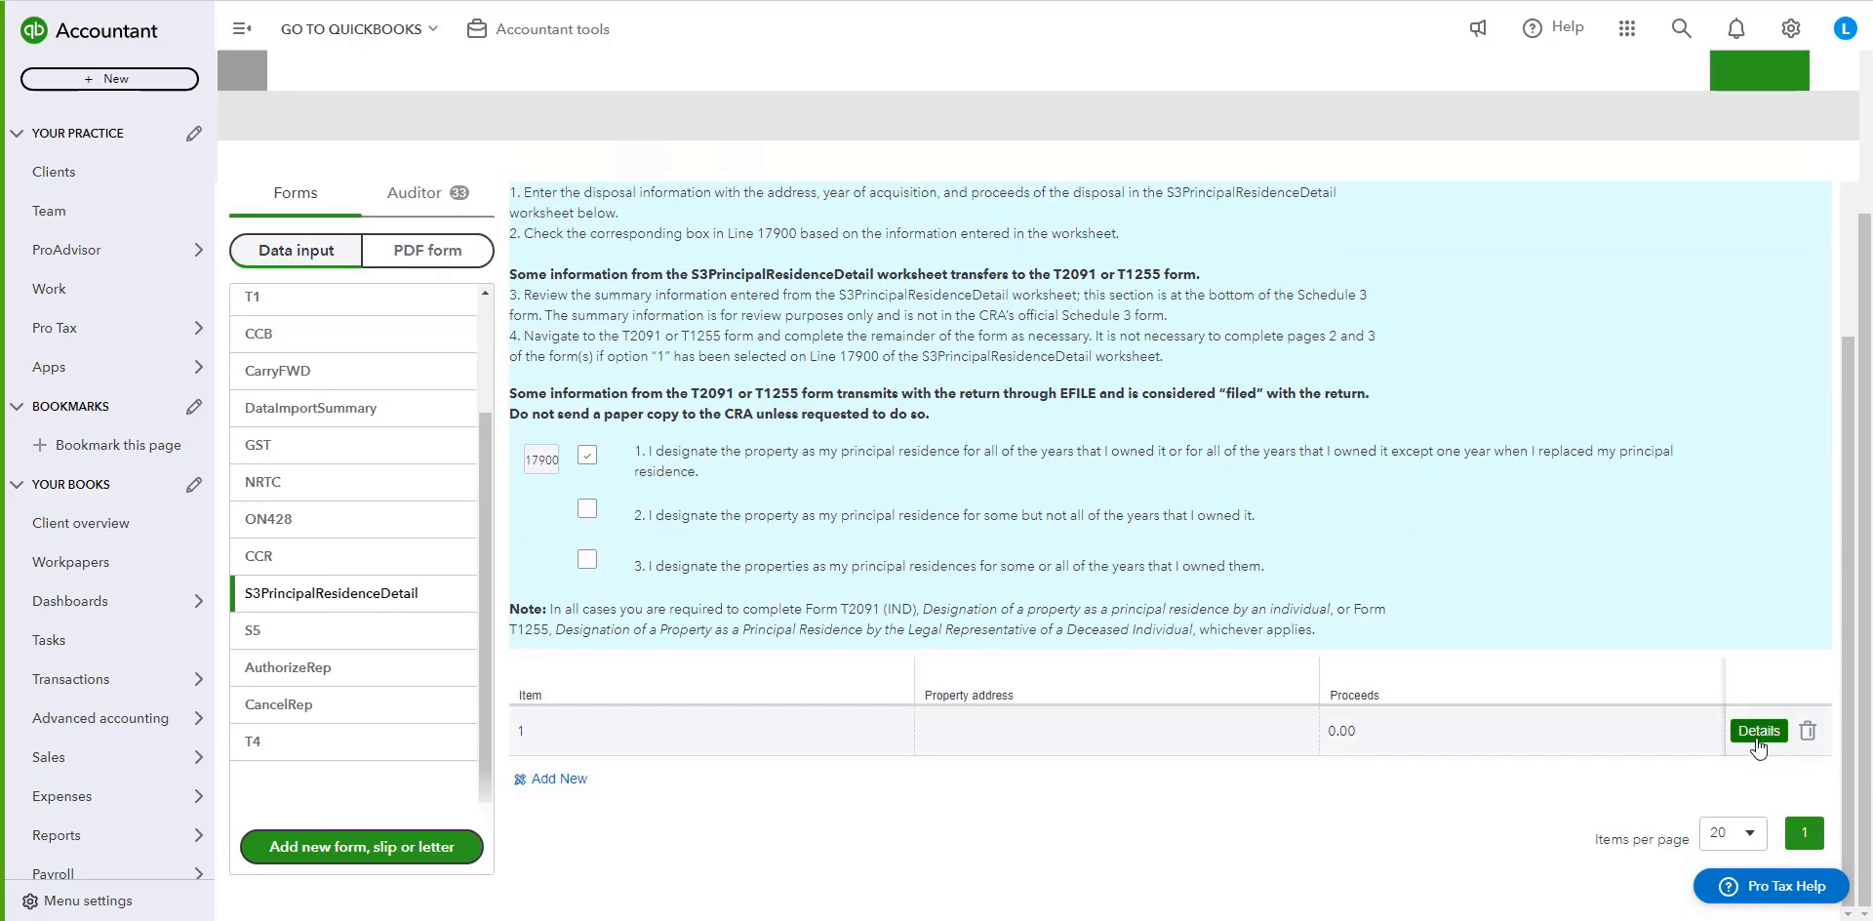
pyautogui.click(1759, 732)
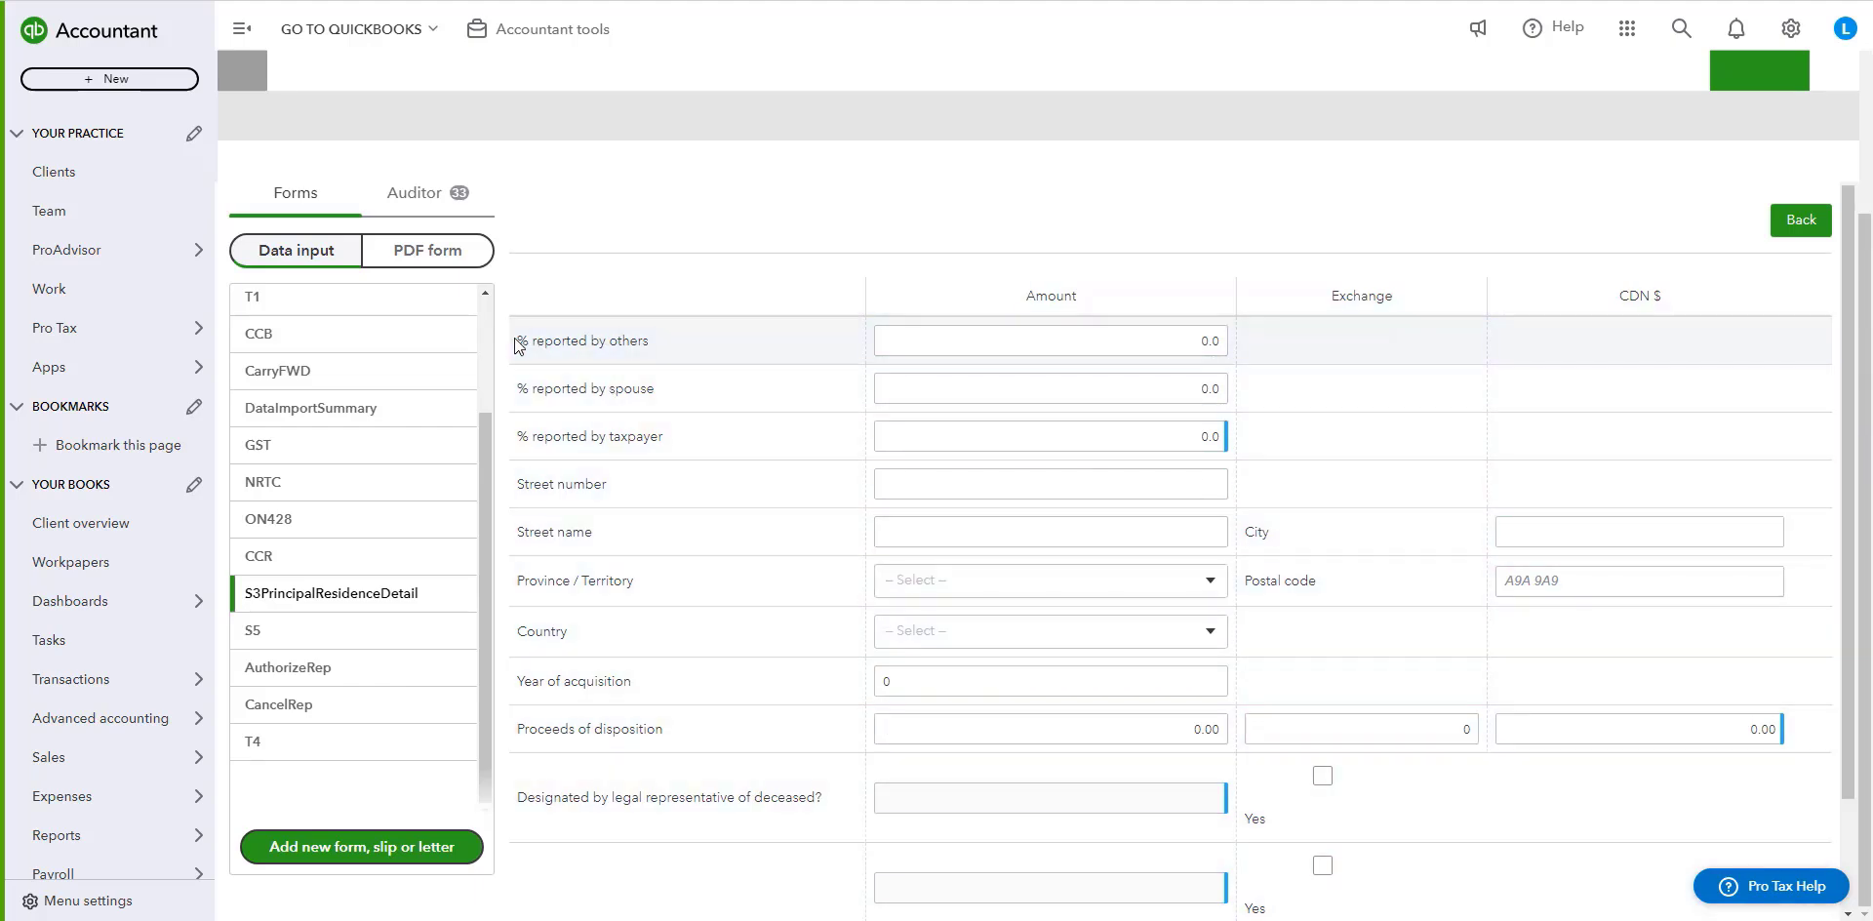
# Set the percentage of the property disposition reported by the spouse to 50.
pyautogui.moveTo(513, 341); pyautogui.dragTo(656, 343)
pyautogui.click(677, 345)
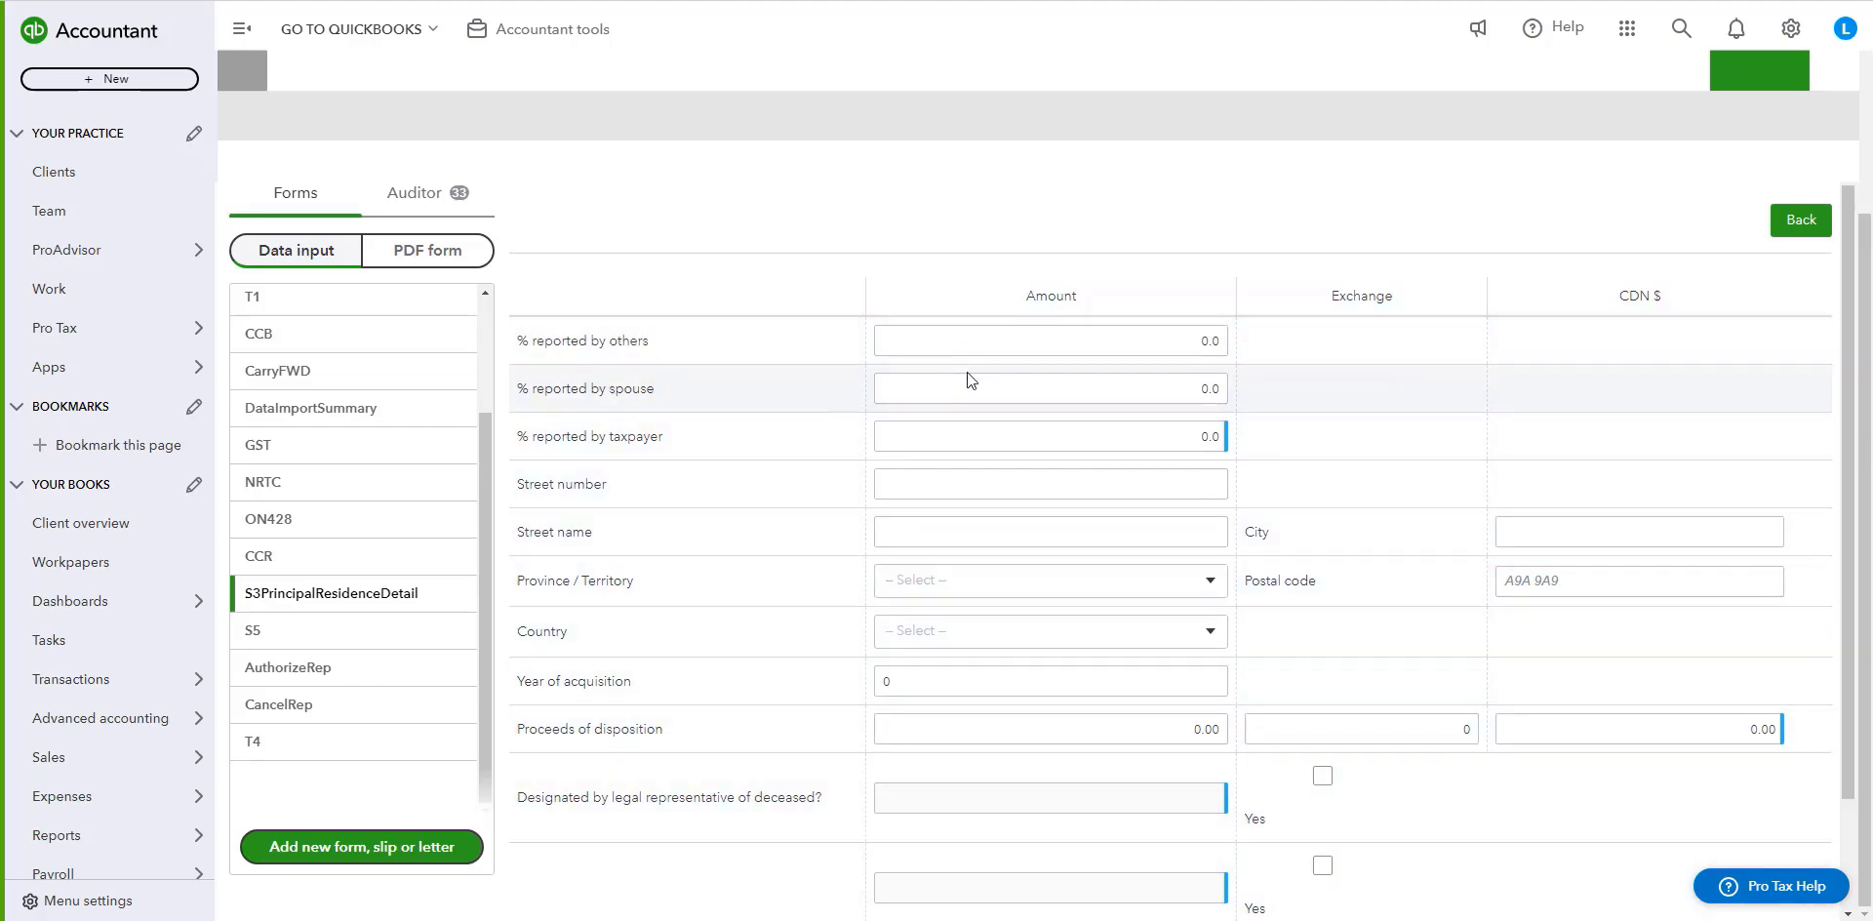
pyautogui.moveTo(514, 389); pyautogui.dragTo(656, 393)
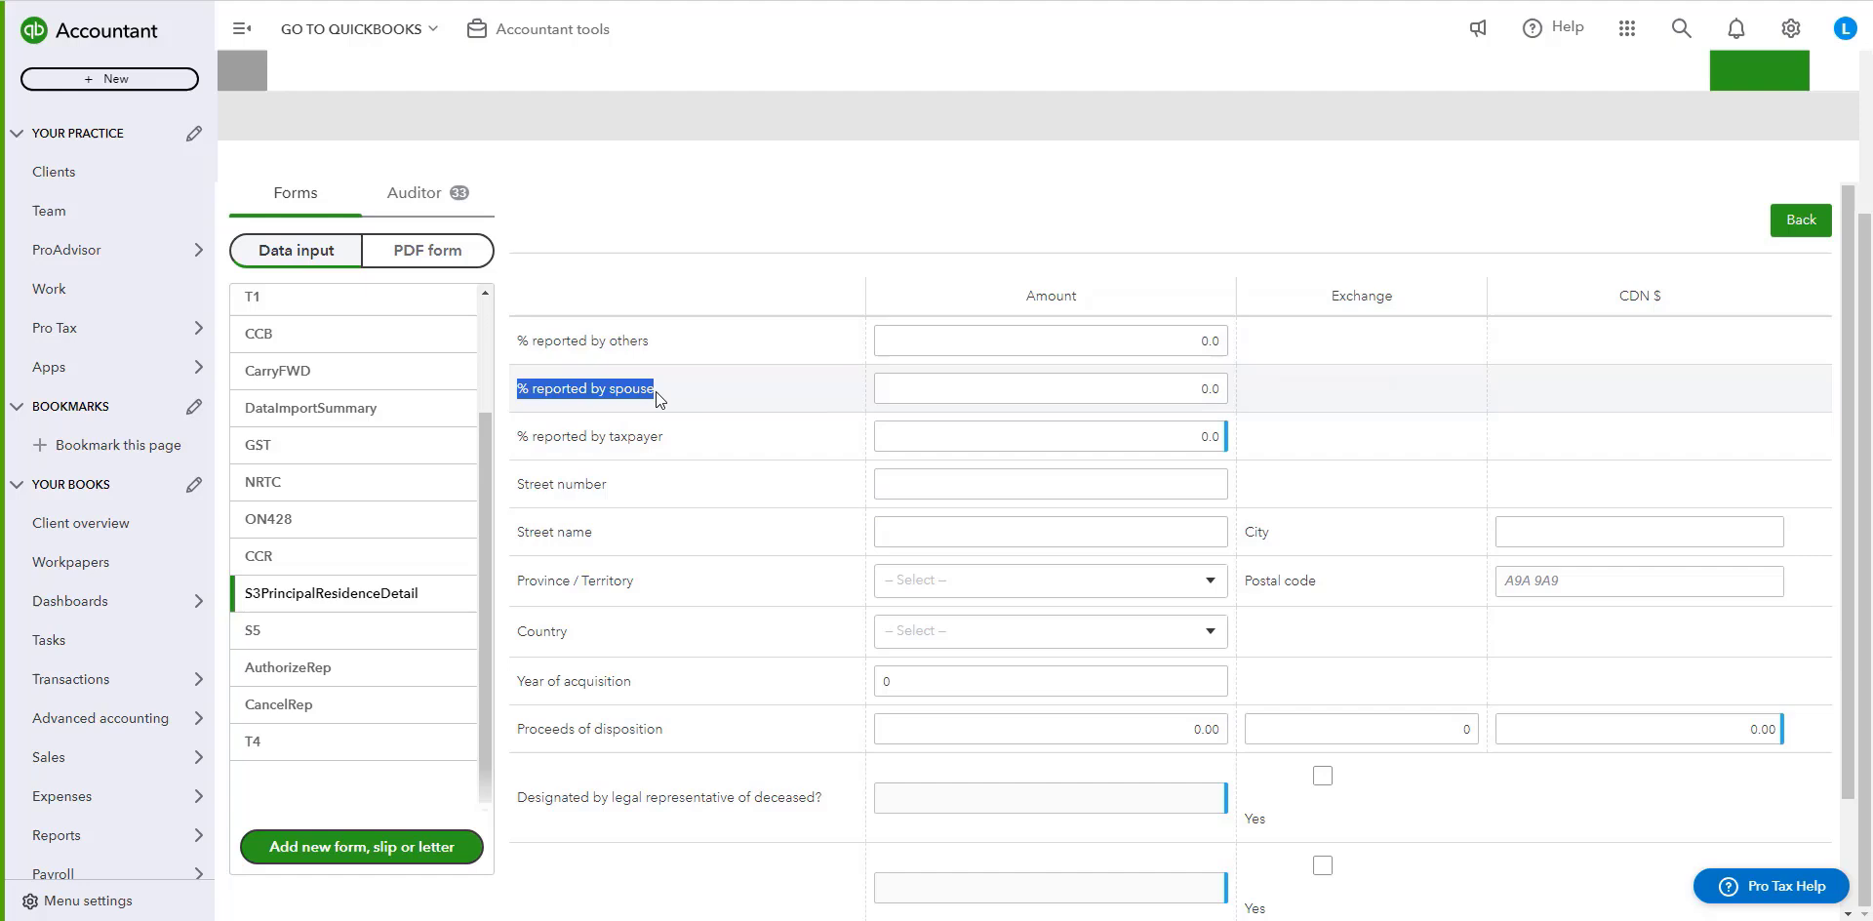
pyautogui.click(535, 337)
pyautogui.moveTo(515, 460); pyautogui.dragTo(532, 434)
pyautogui.click(940, 437)
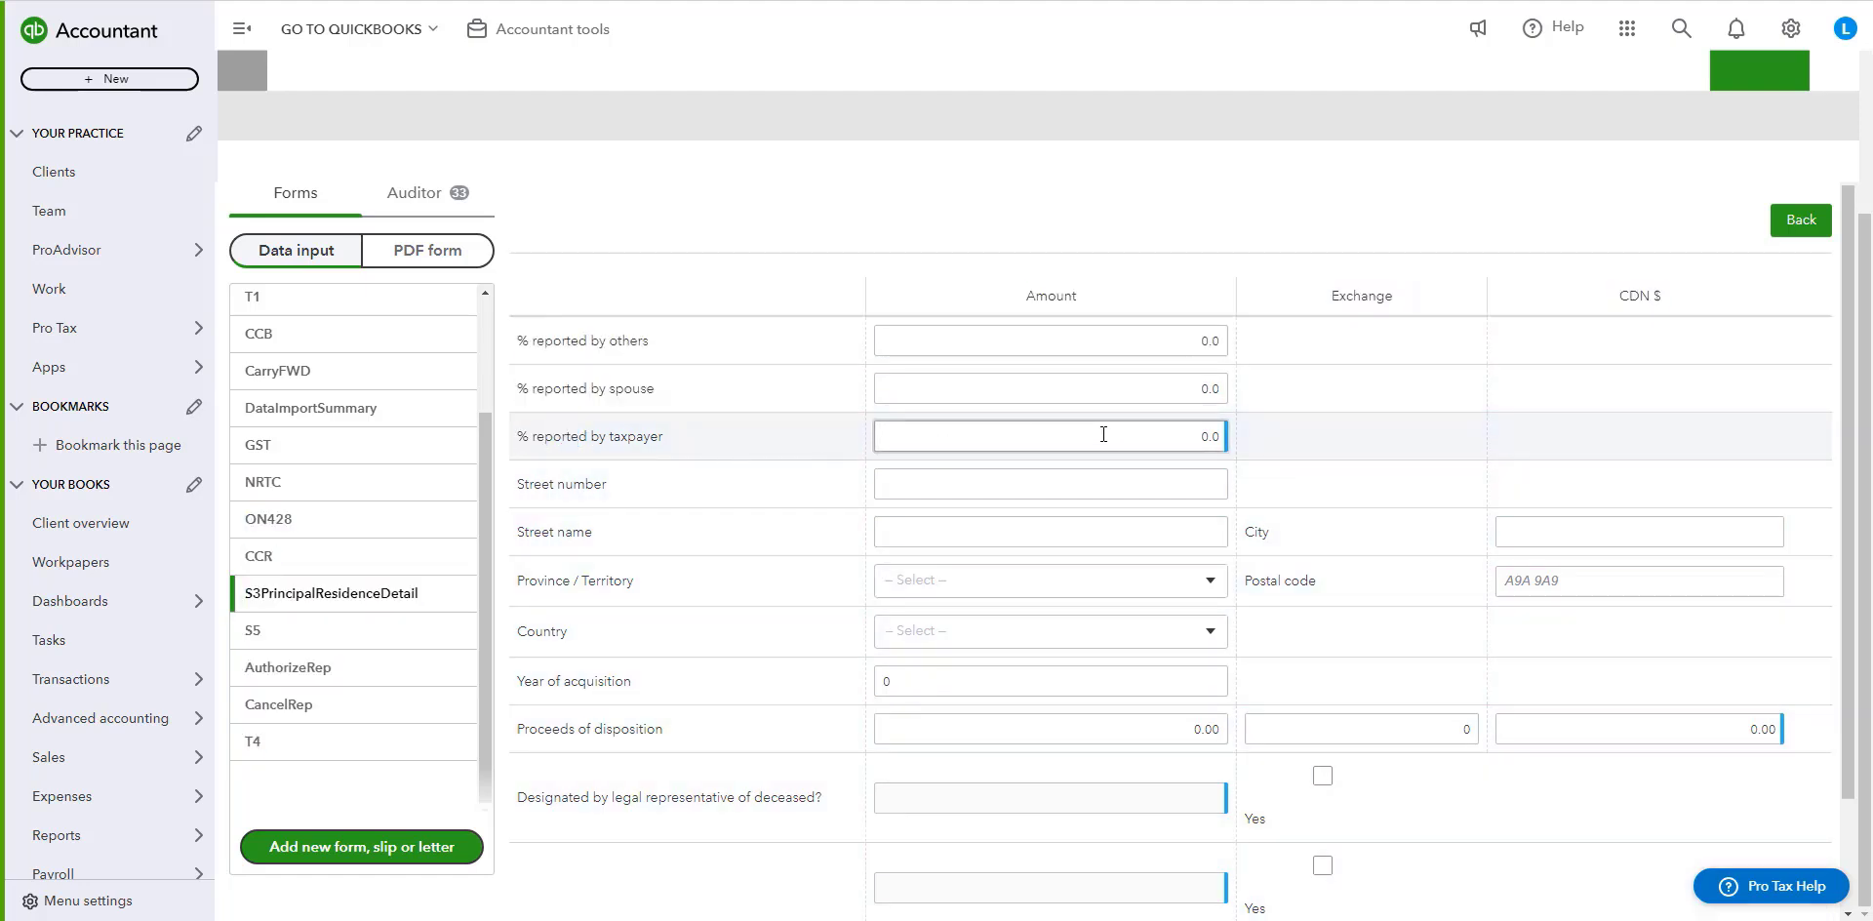
pyautogui.click(1151, 386)
pyautogui.click(1276, 396)
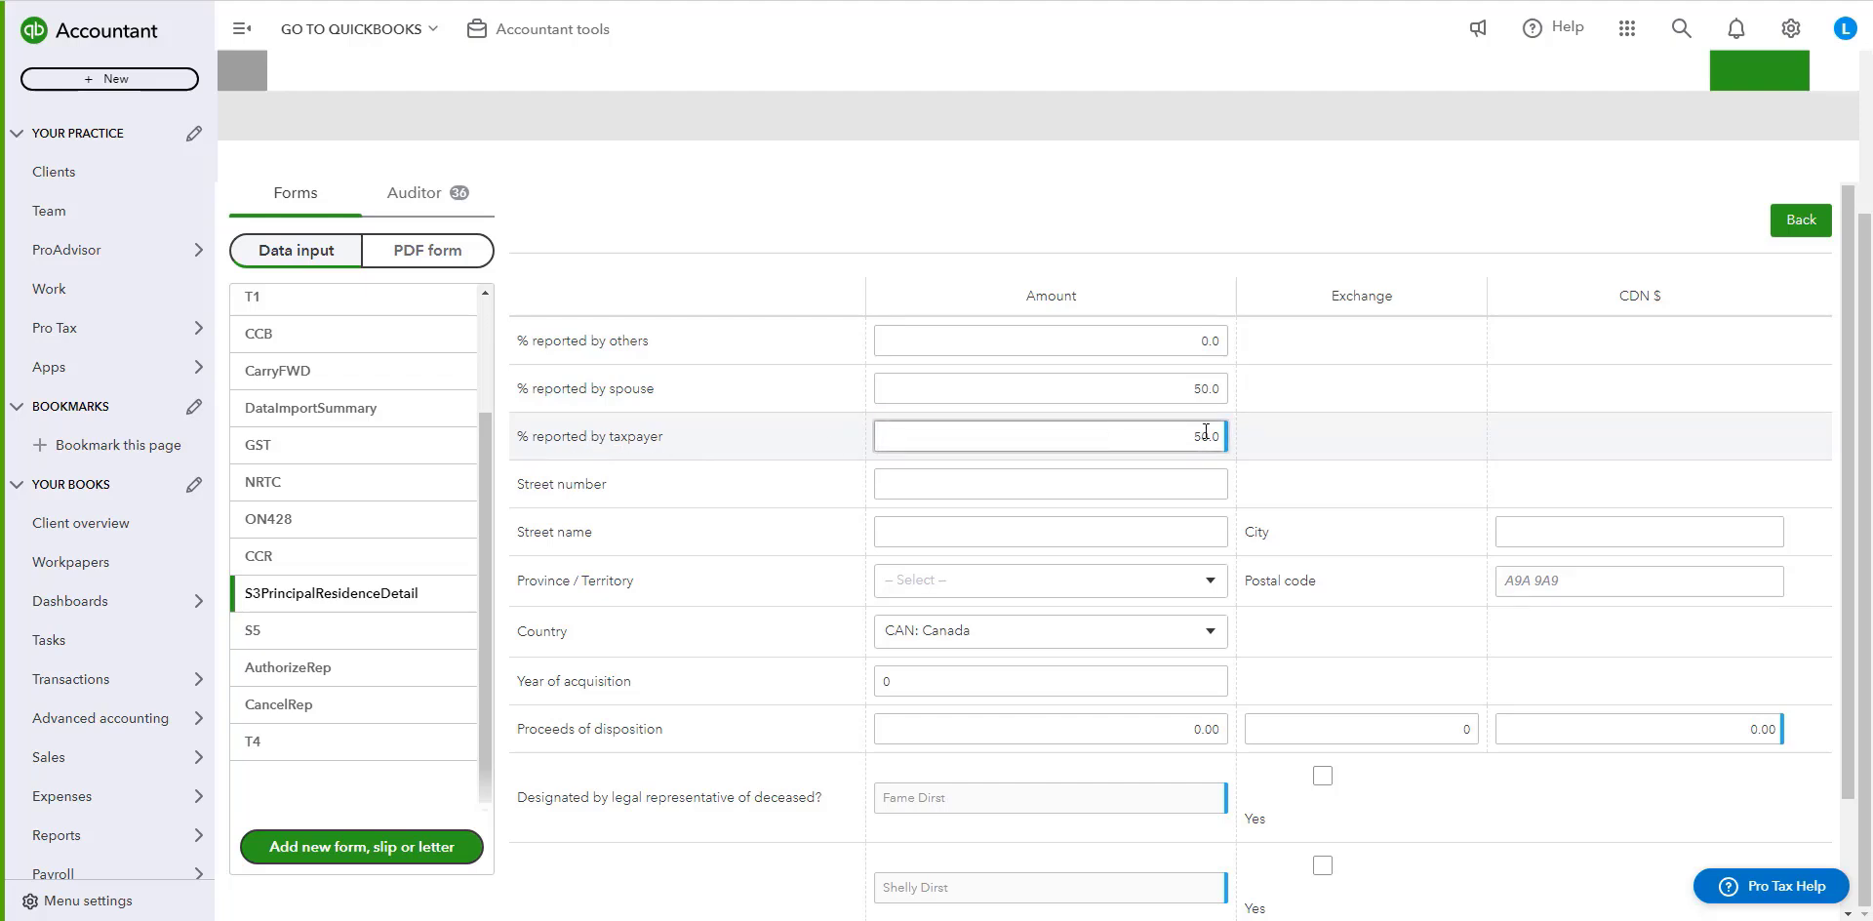
# Enter the property's street number, street name and city, and set its province to ON: Ontario.
pyautogui.click(1108, 483)
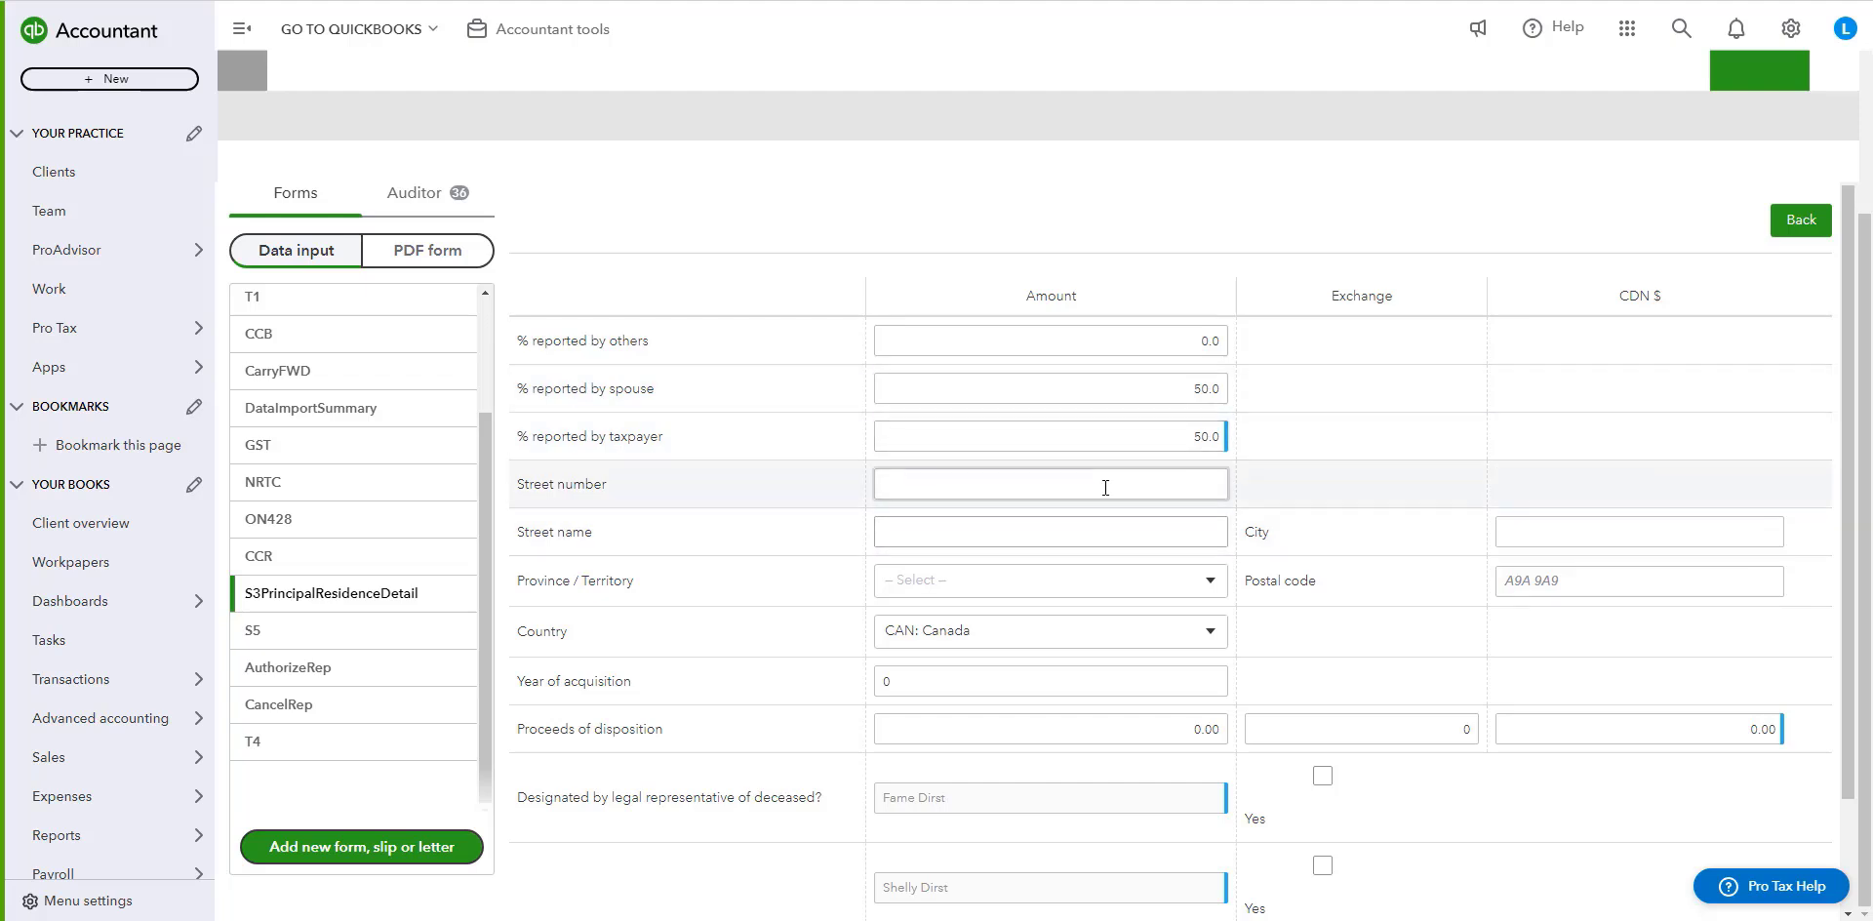
pyautogui.write('123')
pyautogui.click(1220, 544)
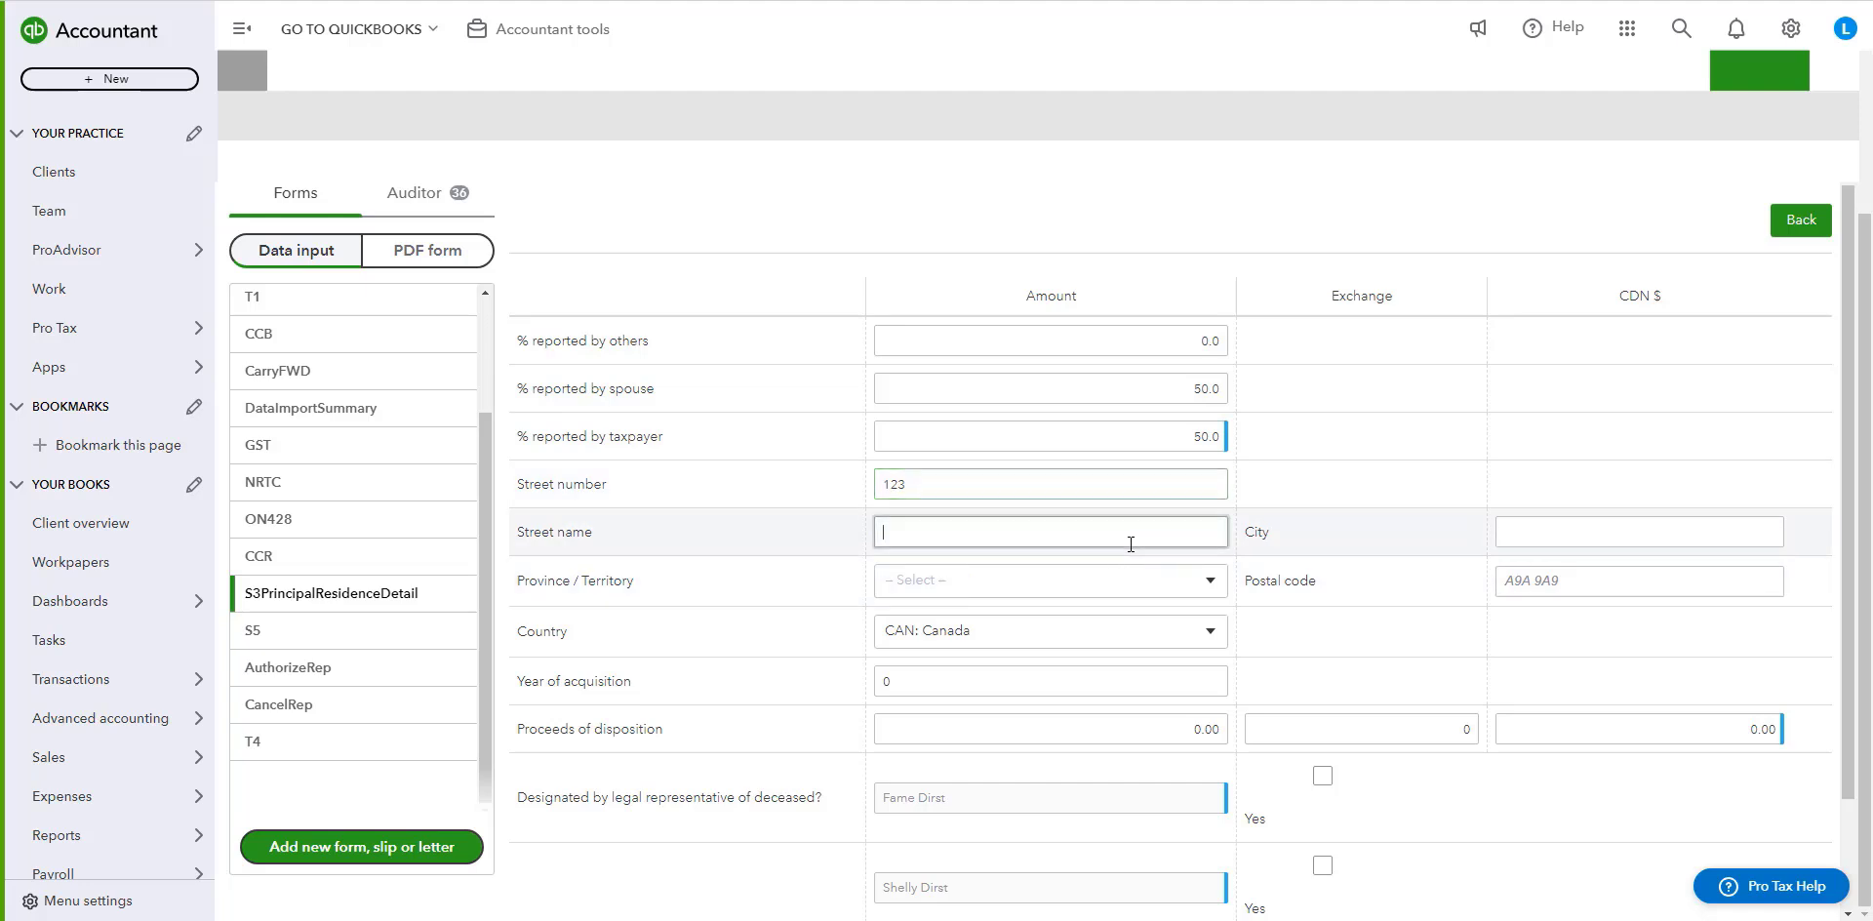
pyautogui.write('Intuit')
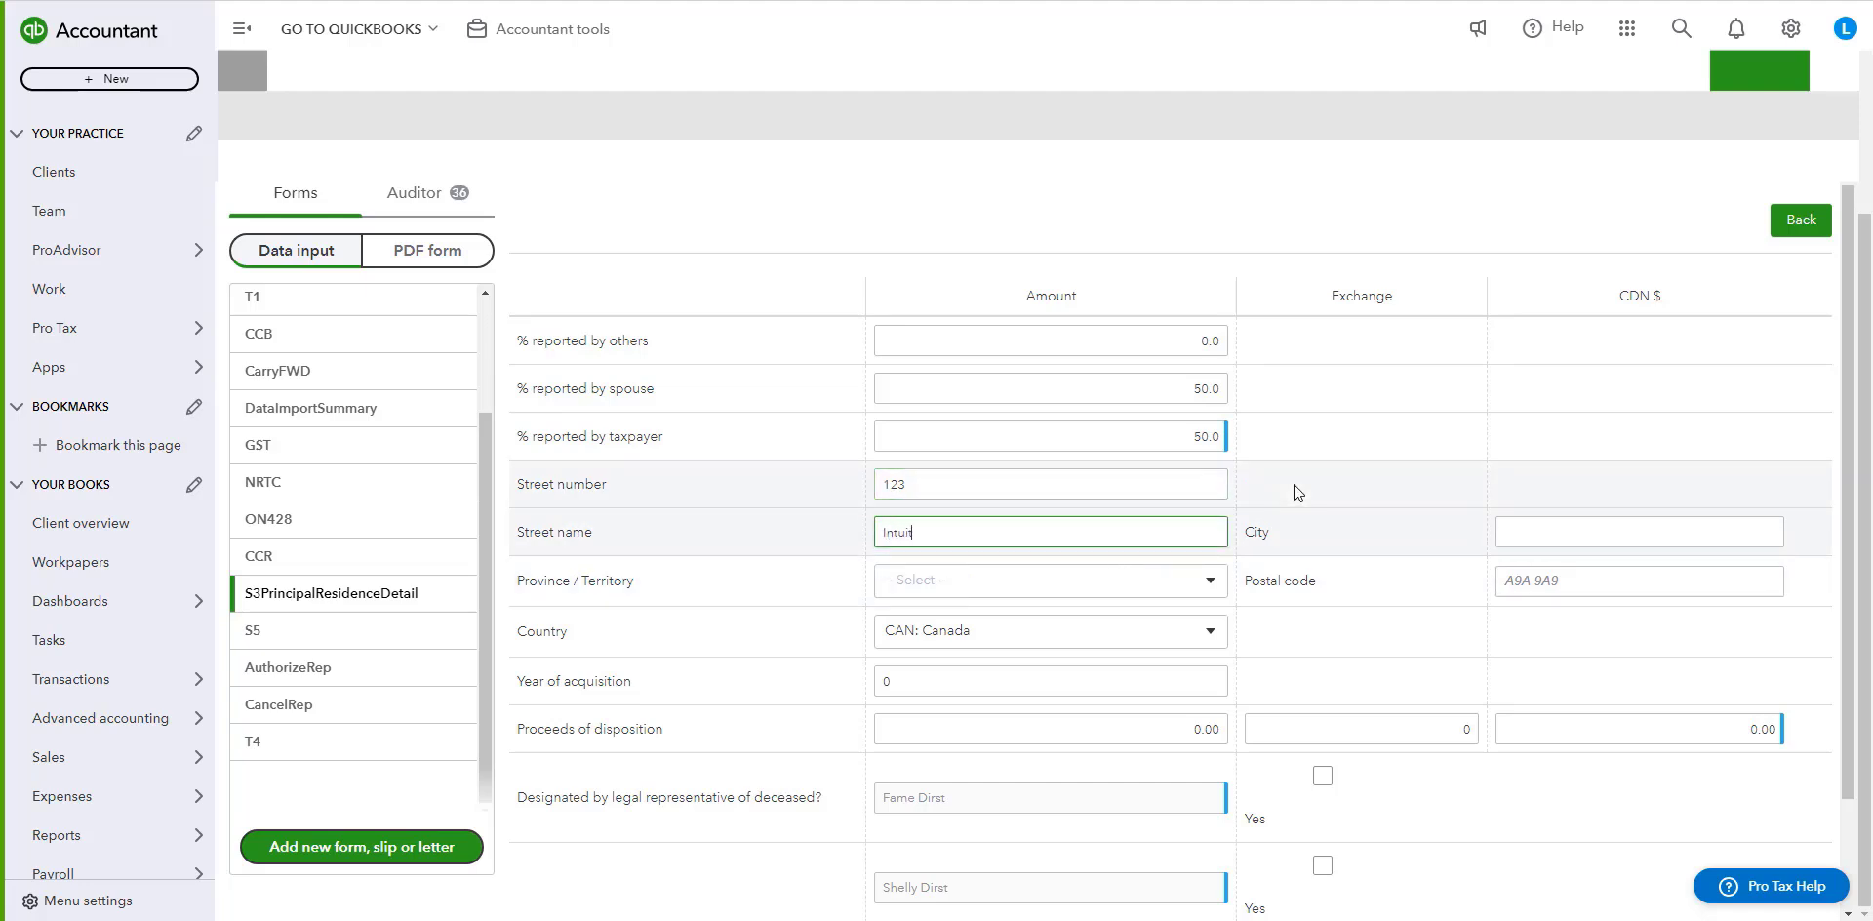
pyautogui.click(1600, 532)
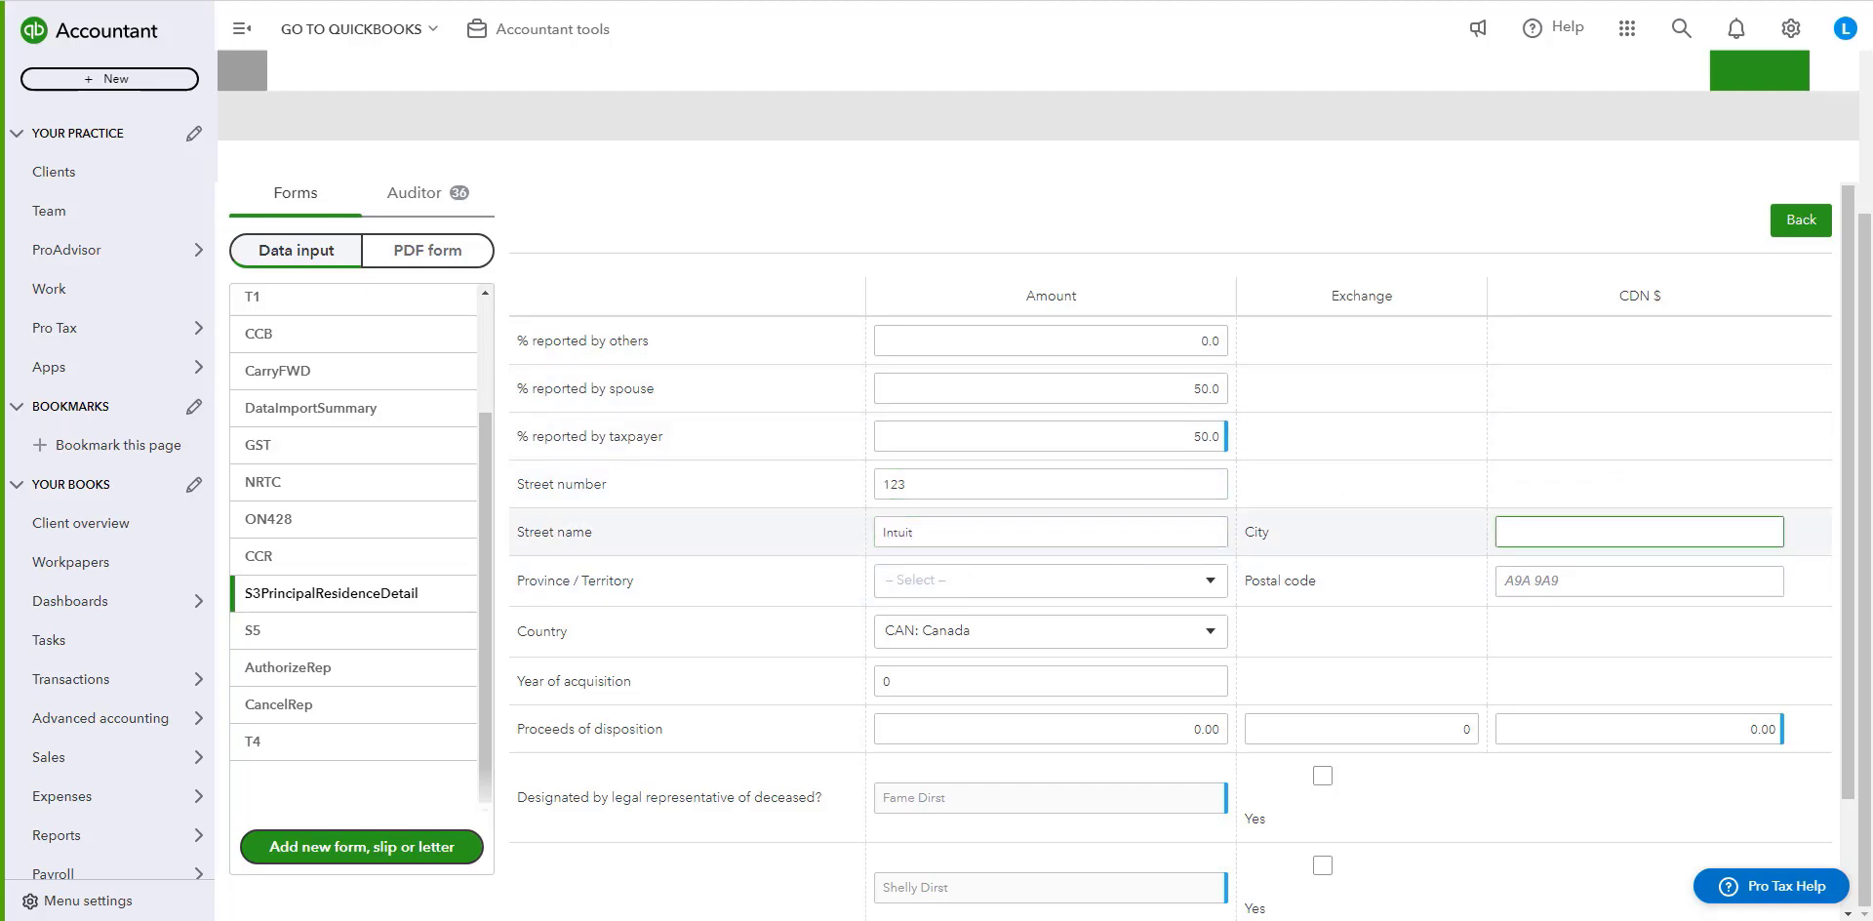
pyautogui.write('Toronto')
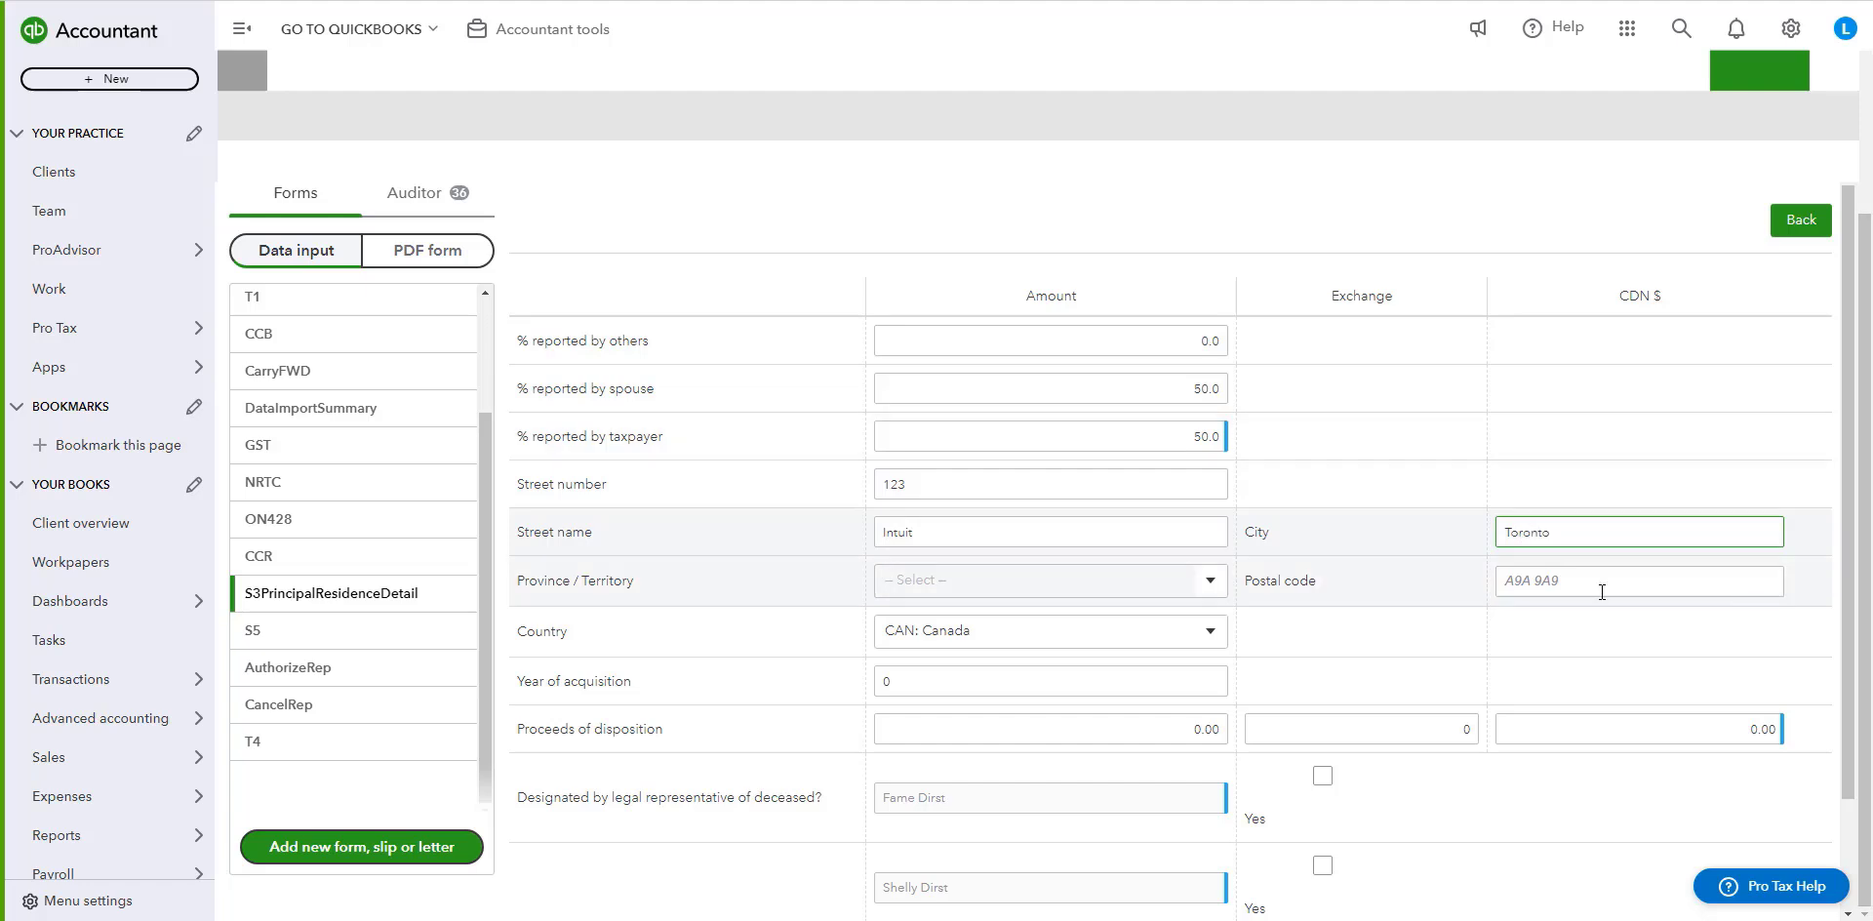
pyautogui.click(1067, 584)
pyautogui.click(966, 310)
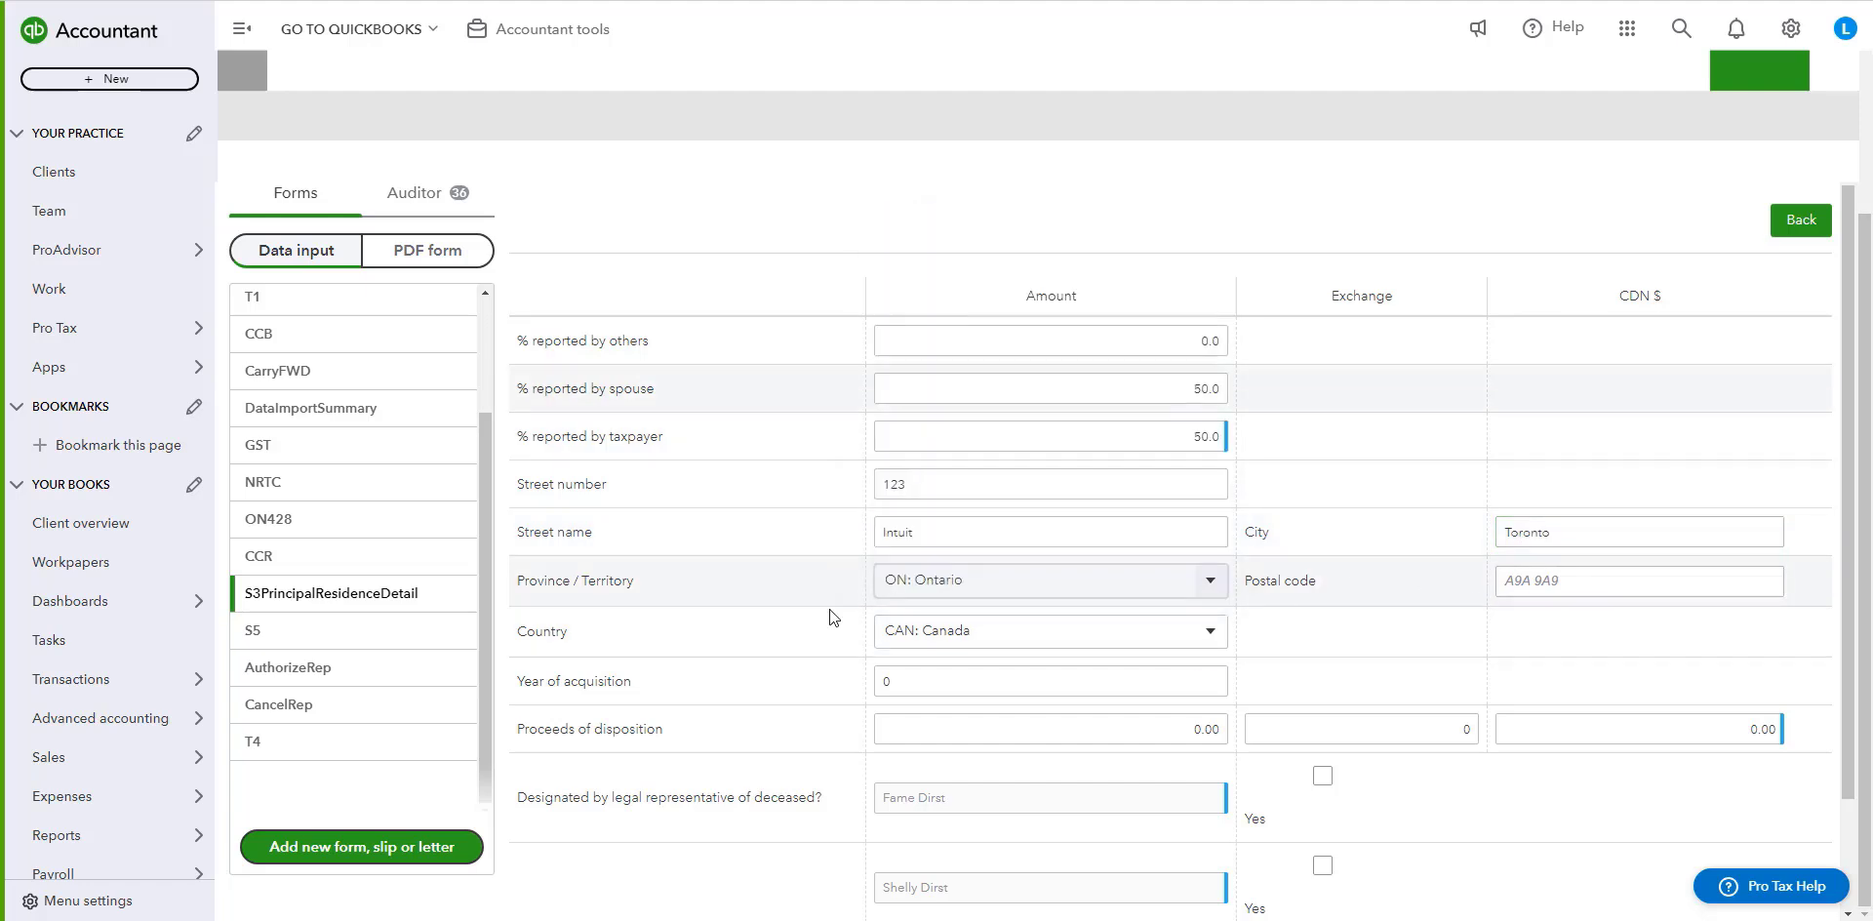
# Set the property's year of acquisition to 2012 and its proceeds of disposition to 250,000.
pyautogui.click(920, 681)
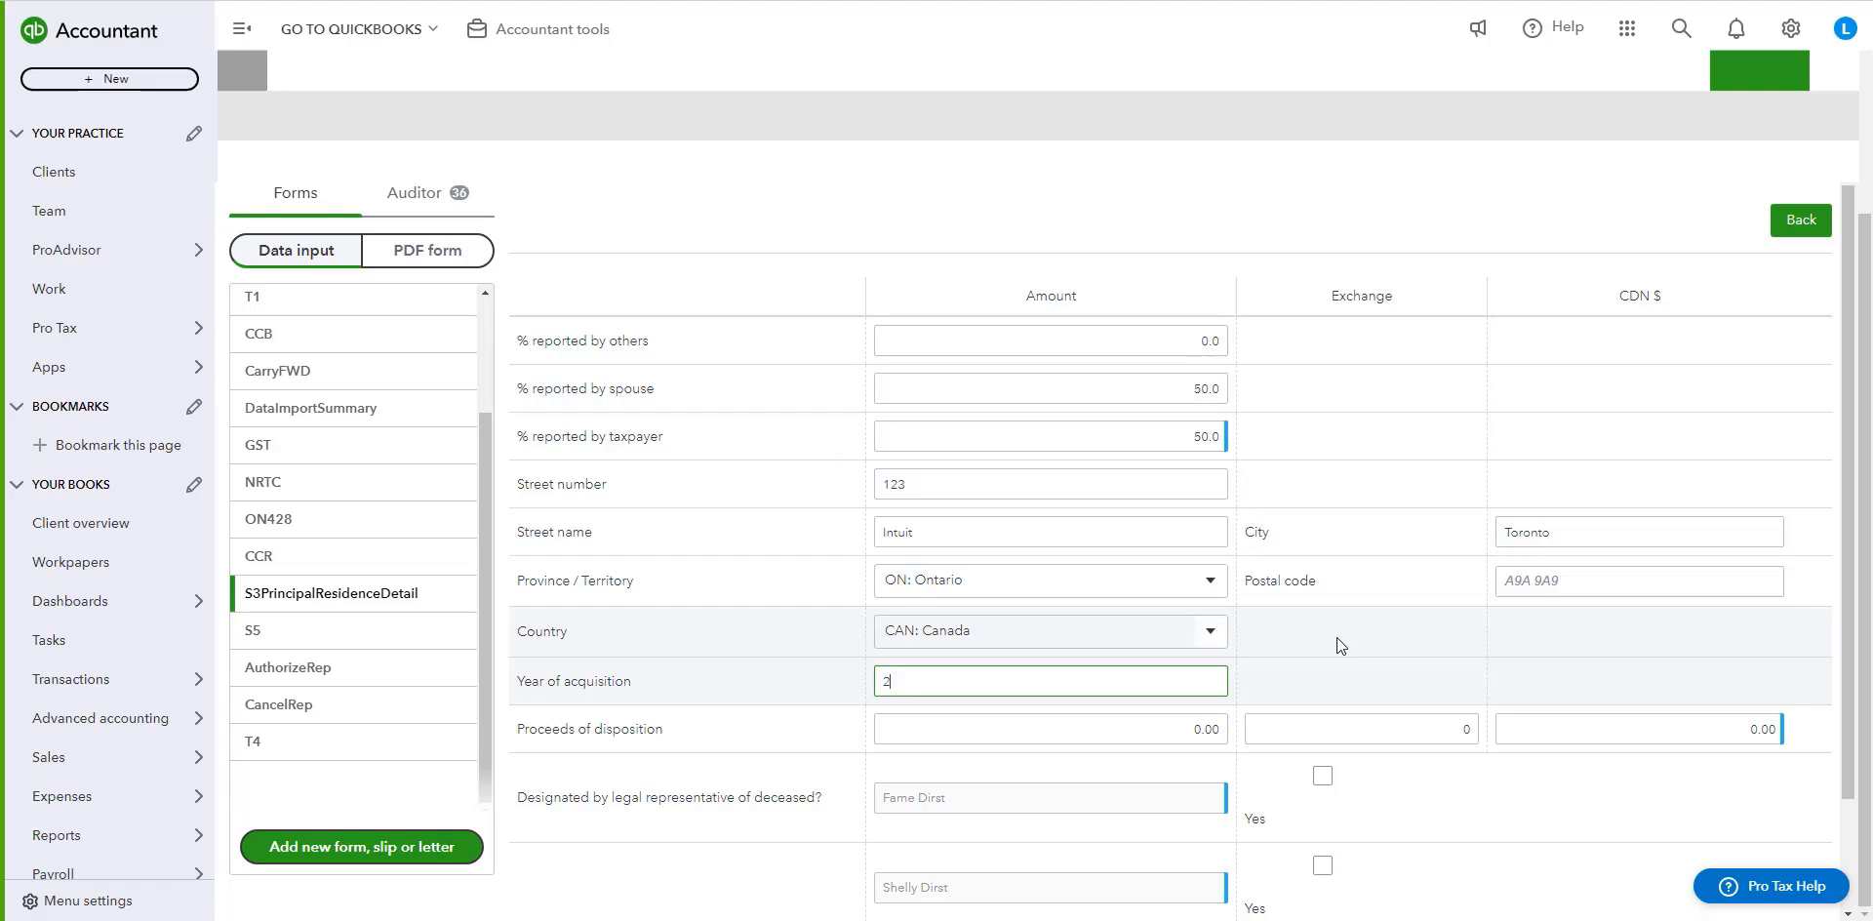
pyautogui.write('2012')
pyautogui.scroll(-1, 1263, 656)
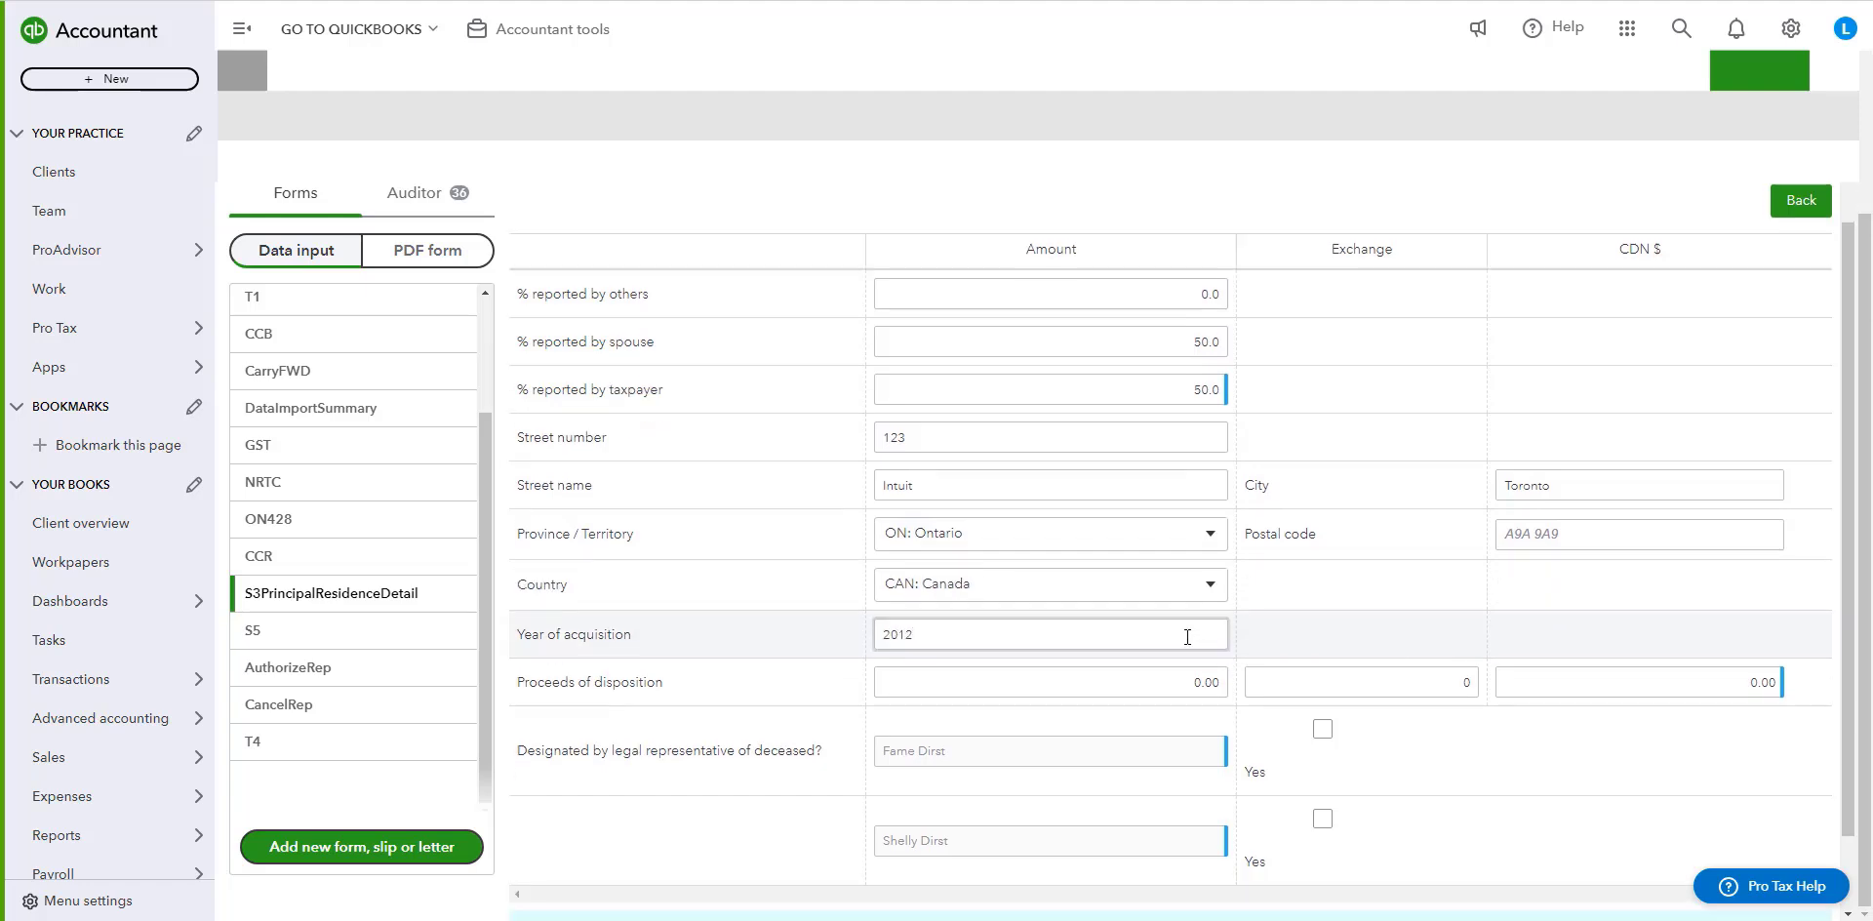
pyautogui.click(1038, 634)
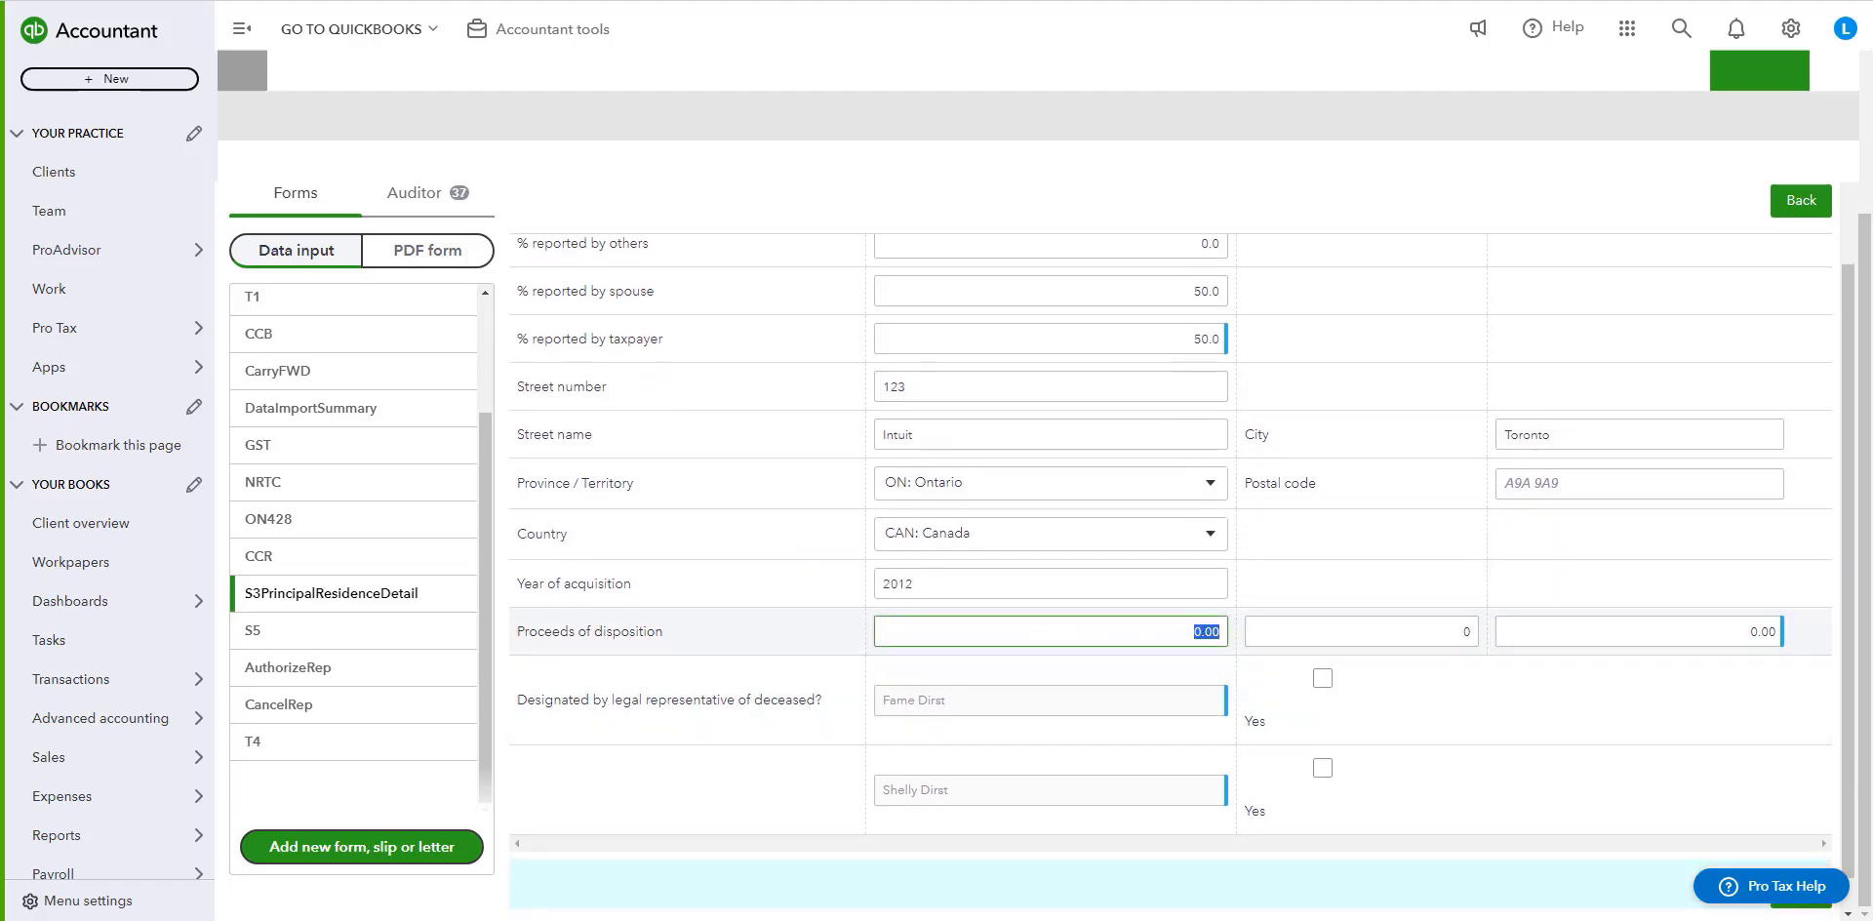
pyautogui.write('250')
pyautogui.click(1385, 597)
pyautogui.scroll(1, 1010, 262)
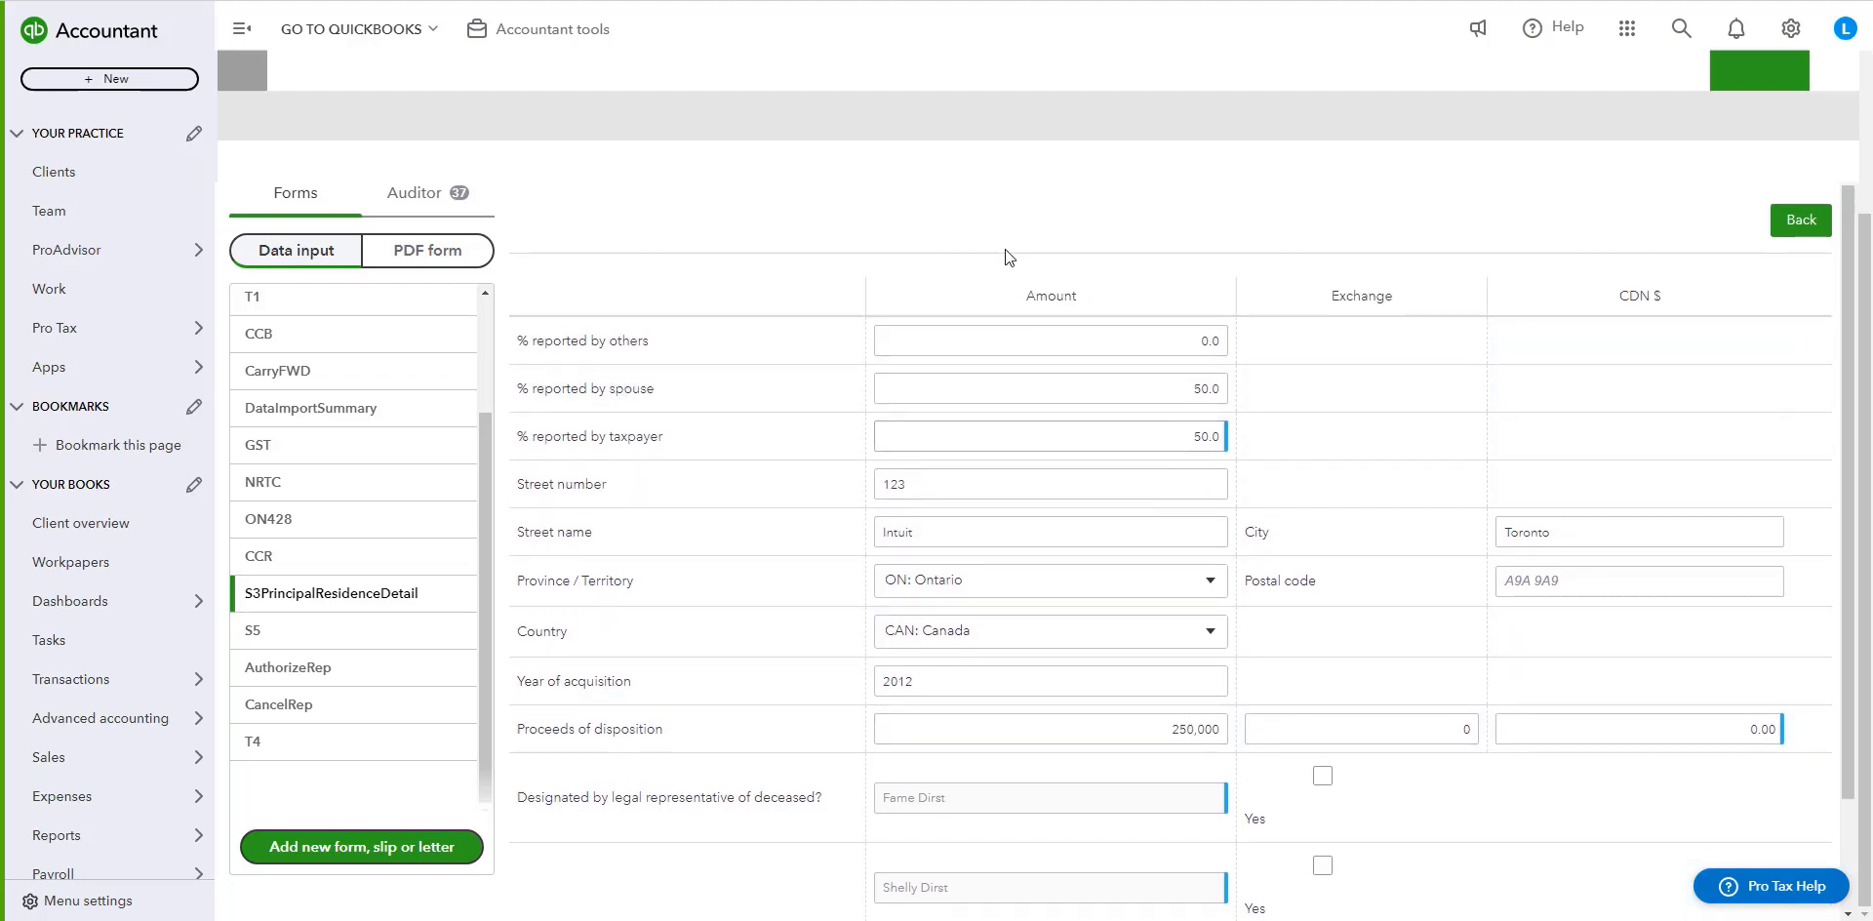
pyautogui.scroll(-1, 1370, 630)
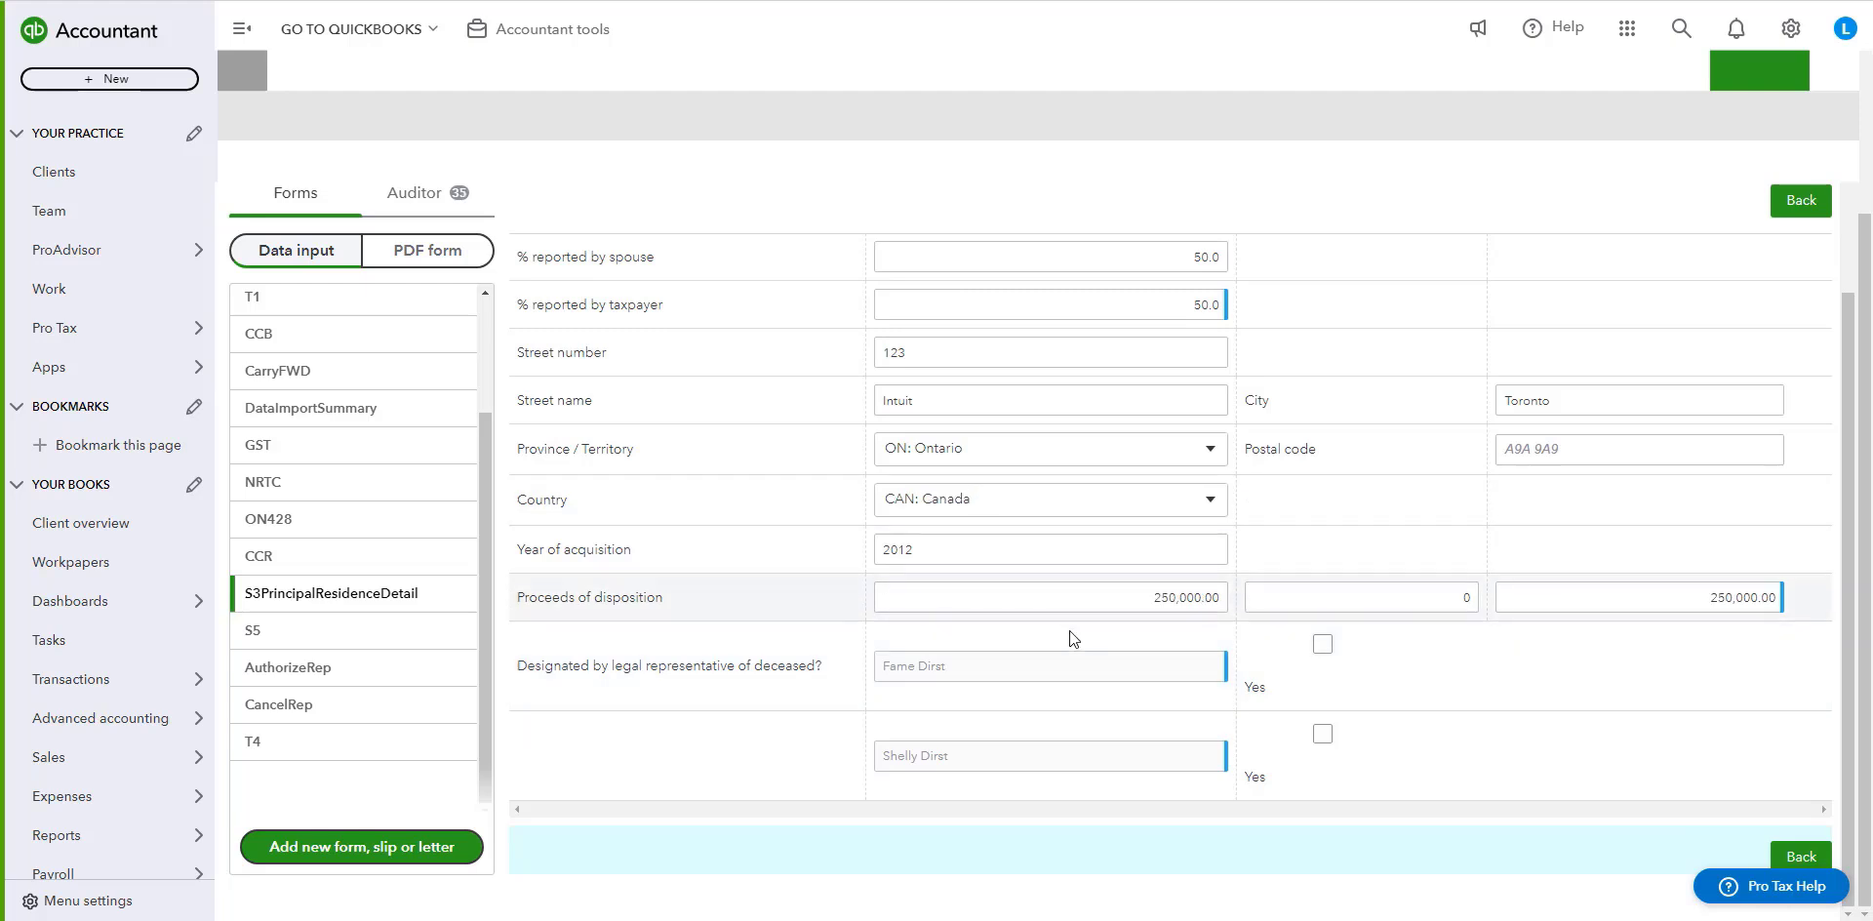
# Switch to the linked spouse's return and examine the capital gains sections of the S3 form through line 19900.
pyautogui.scroll(4, 1005, 468)
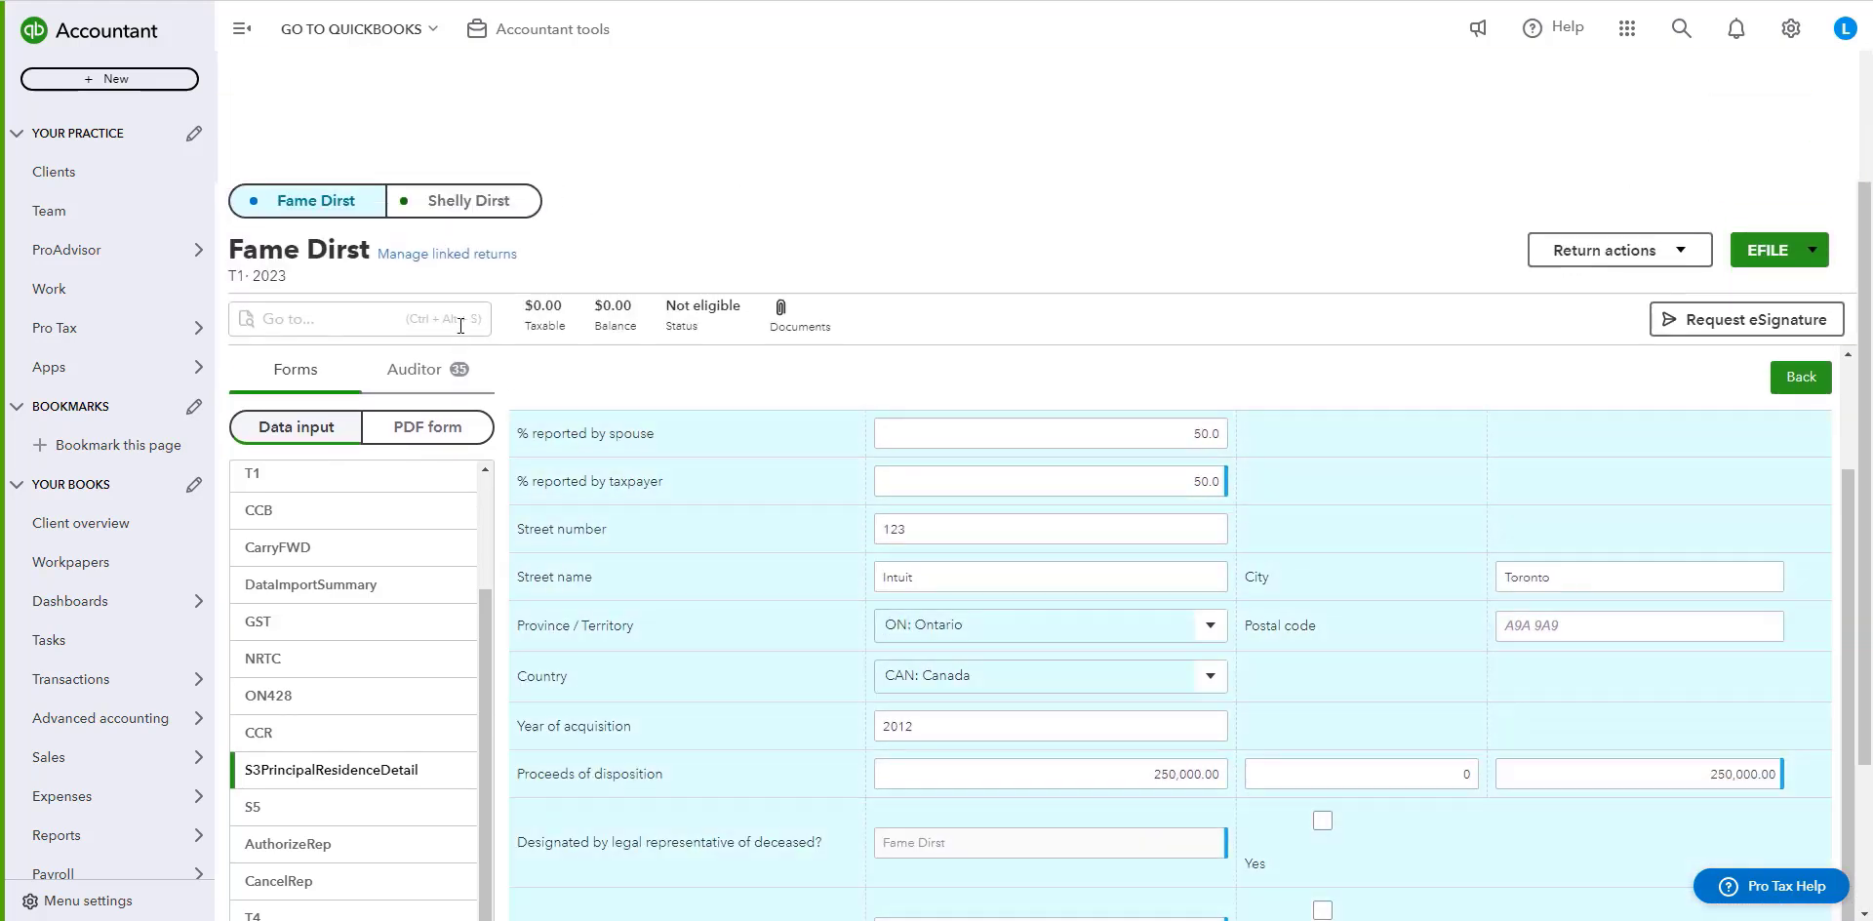
pyautogui.click(485, 207)
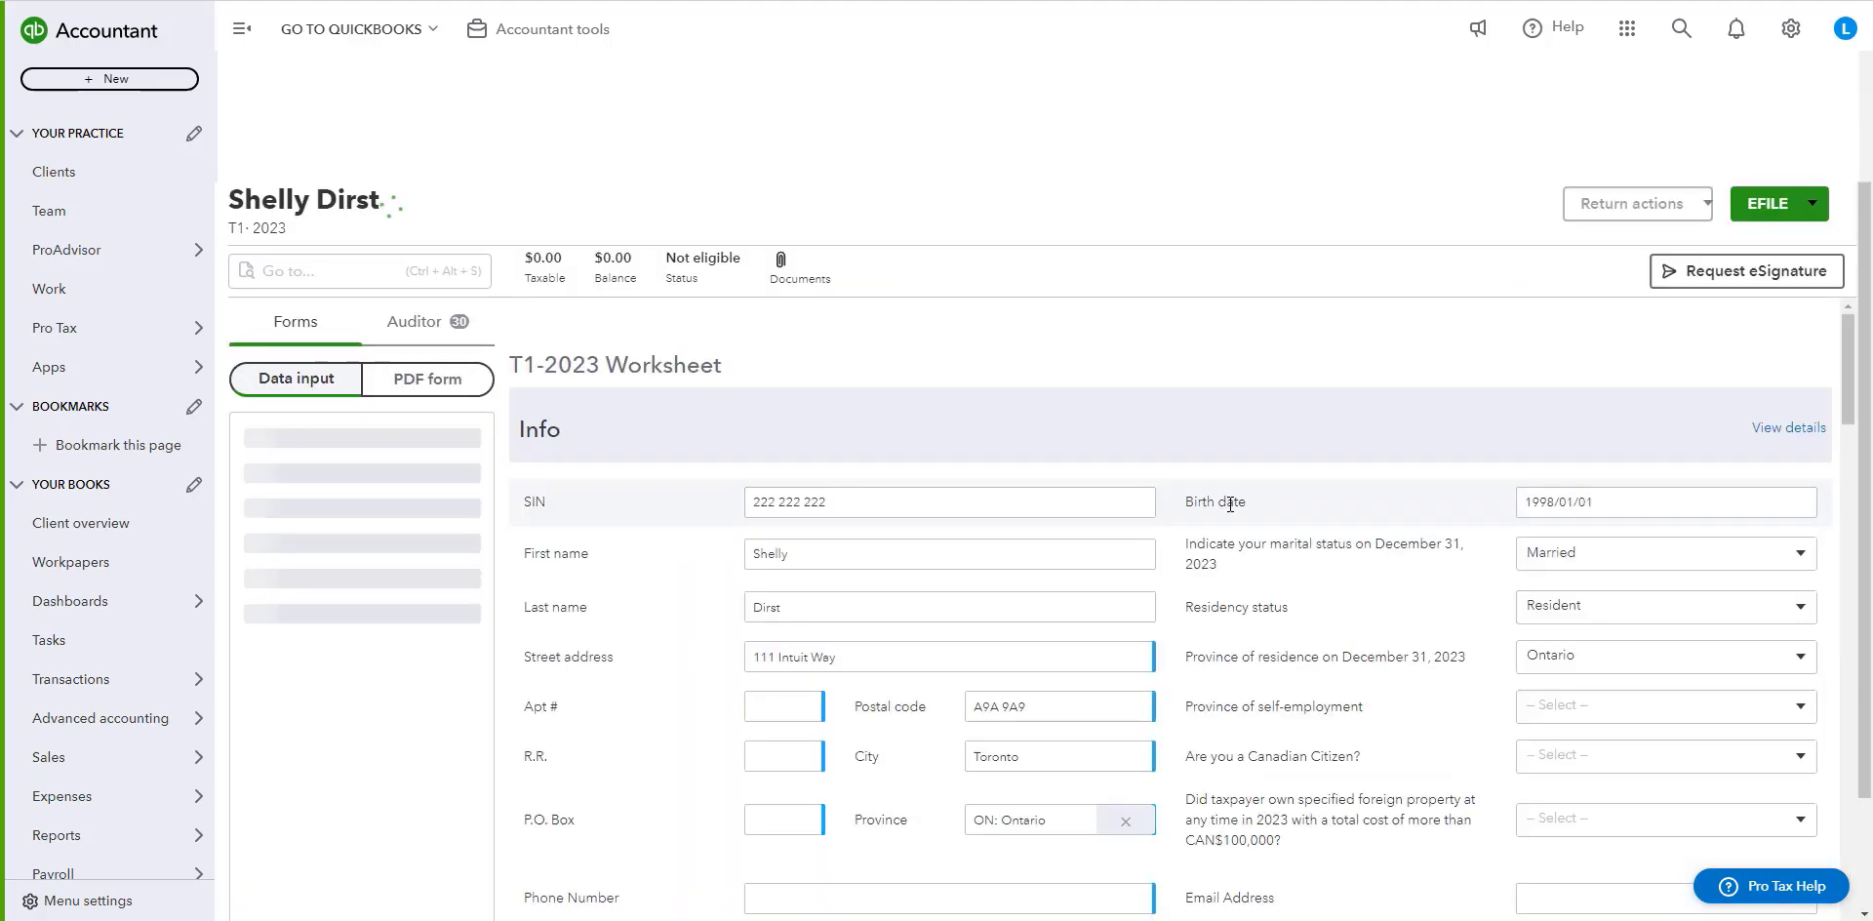
pyautogui.scroll(-2, 424, 577)
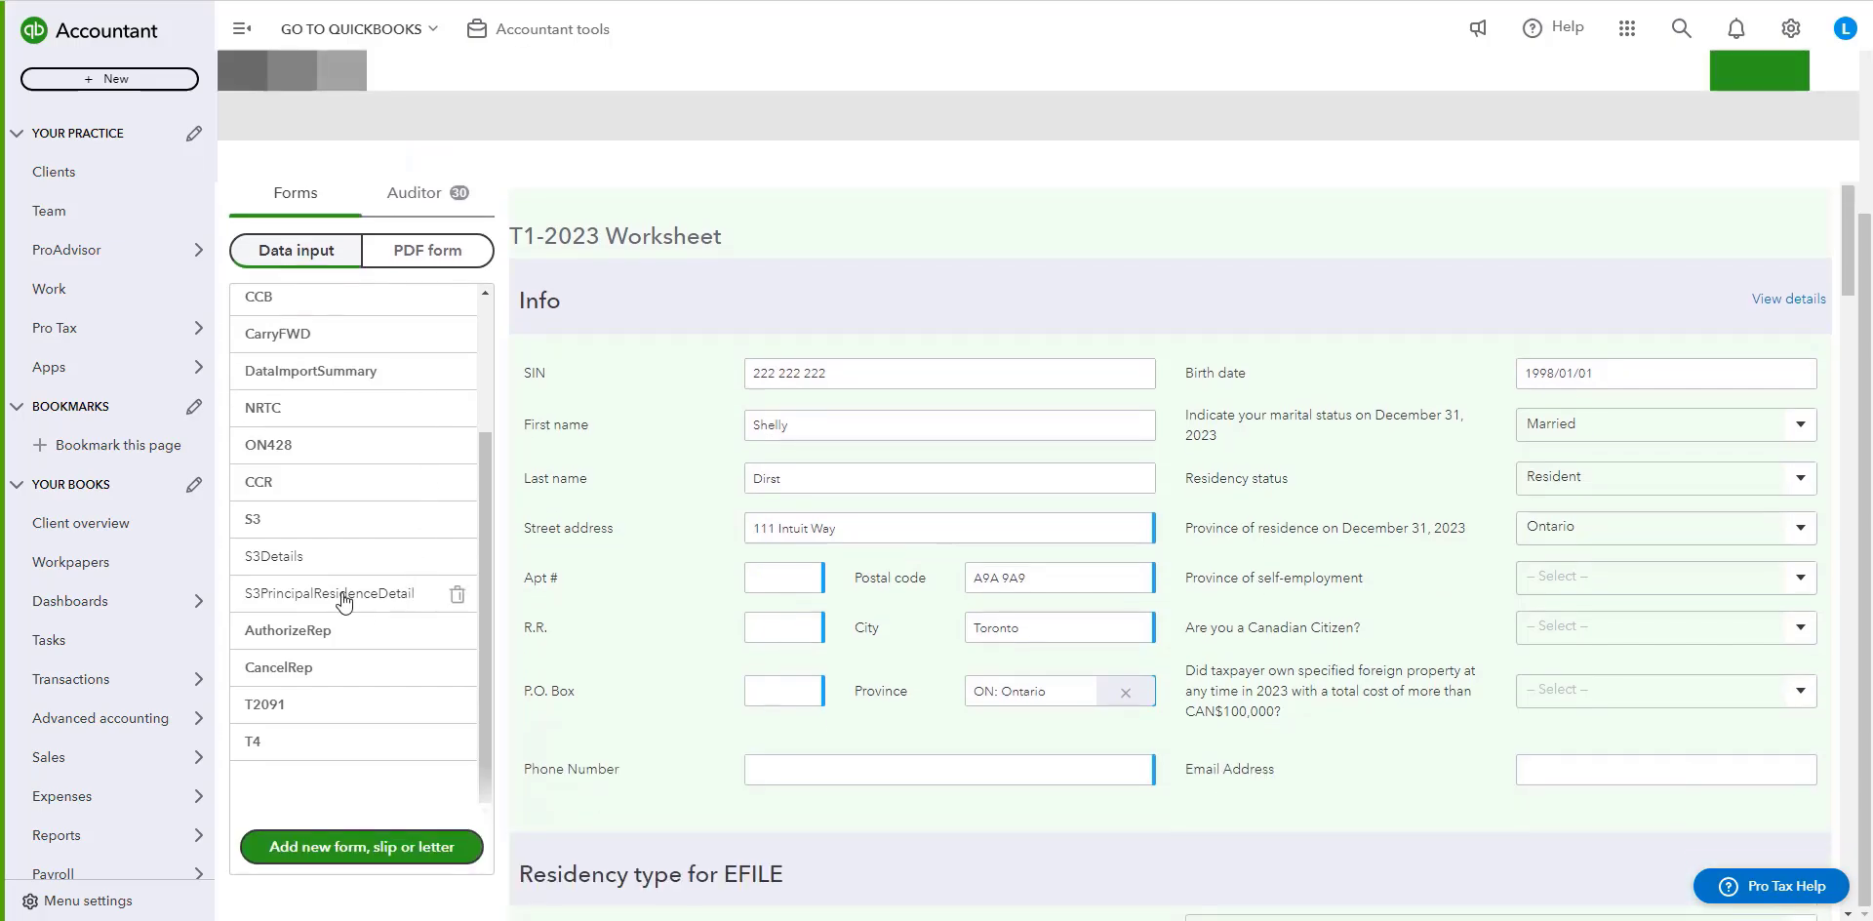
pyautogui.click(334, 522)
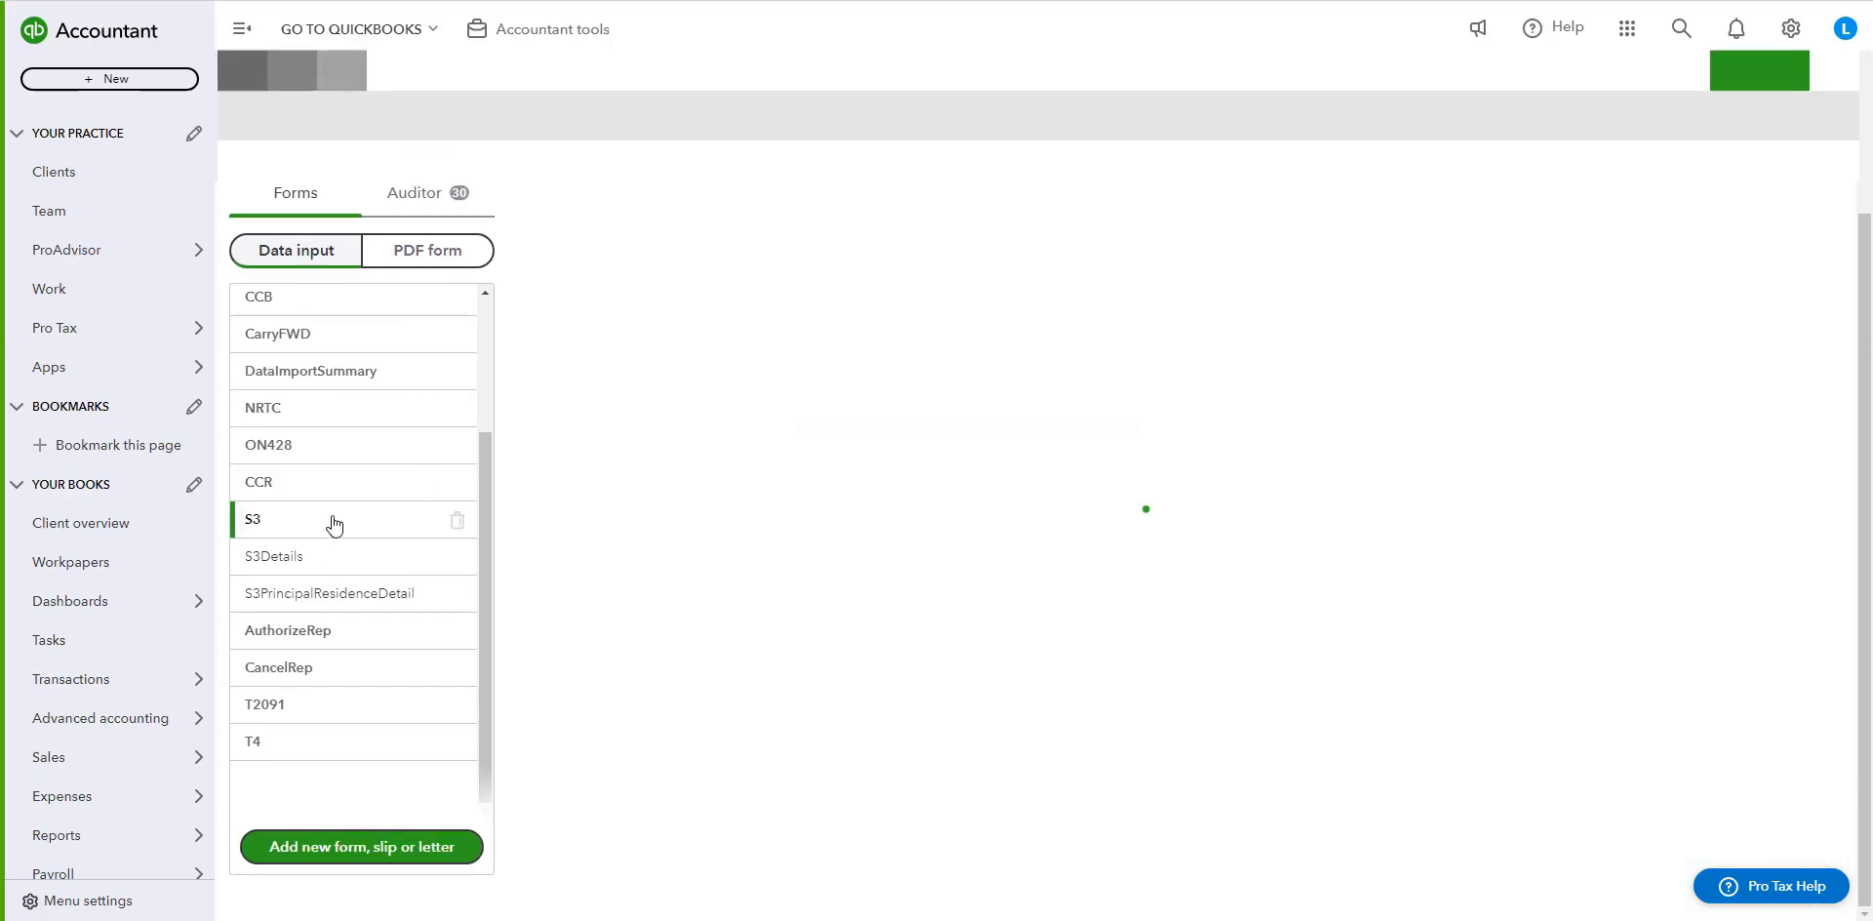
pyautogui.scroll(-15, 1143, 488)
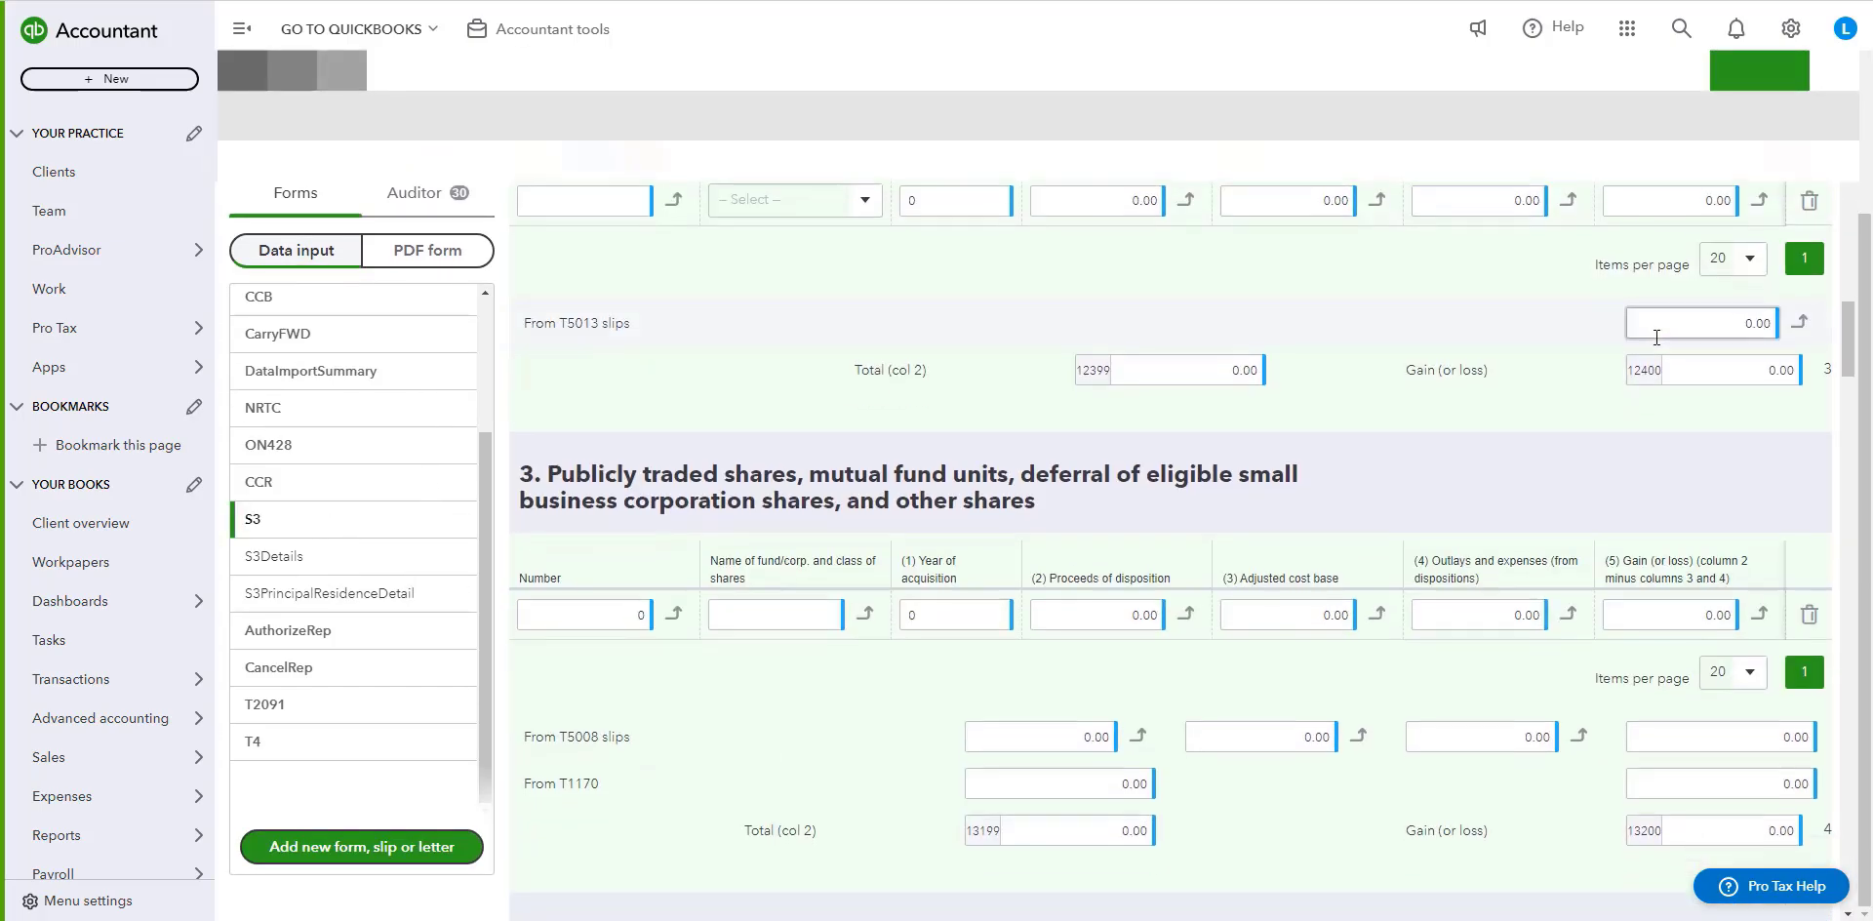
pyautogui.scroll(-20, 1437, 419)
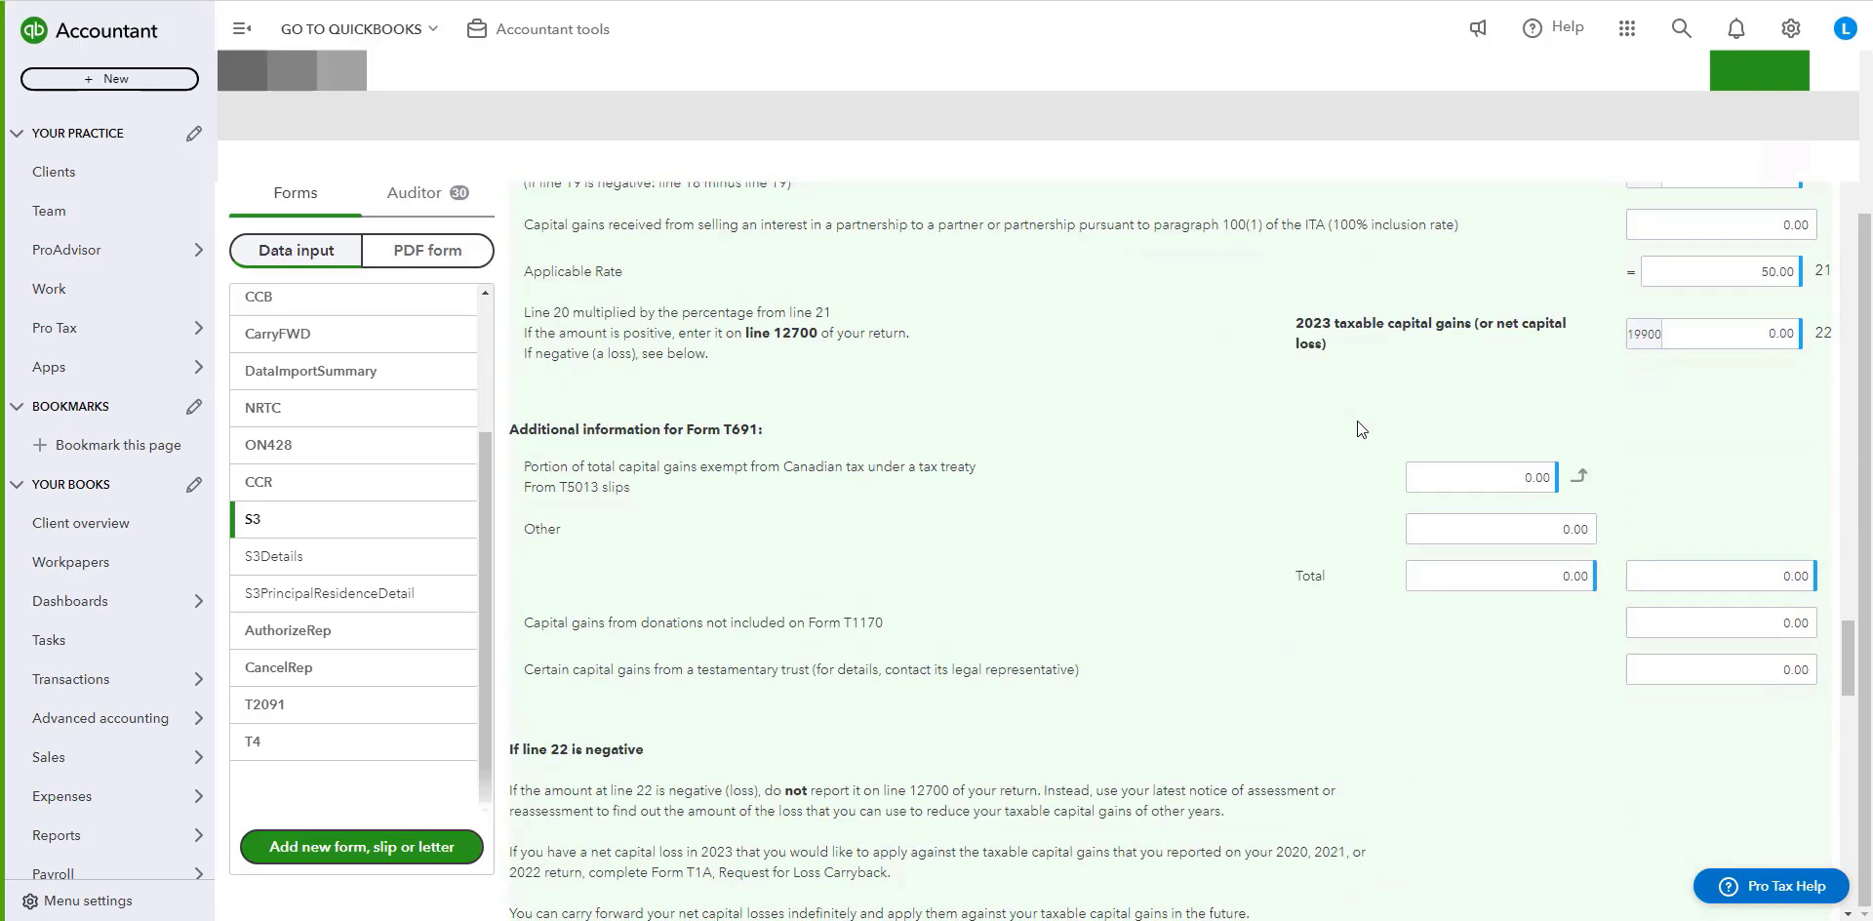
pyautogui.scroll(-4, 1356, 420)
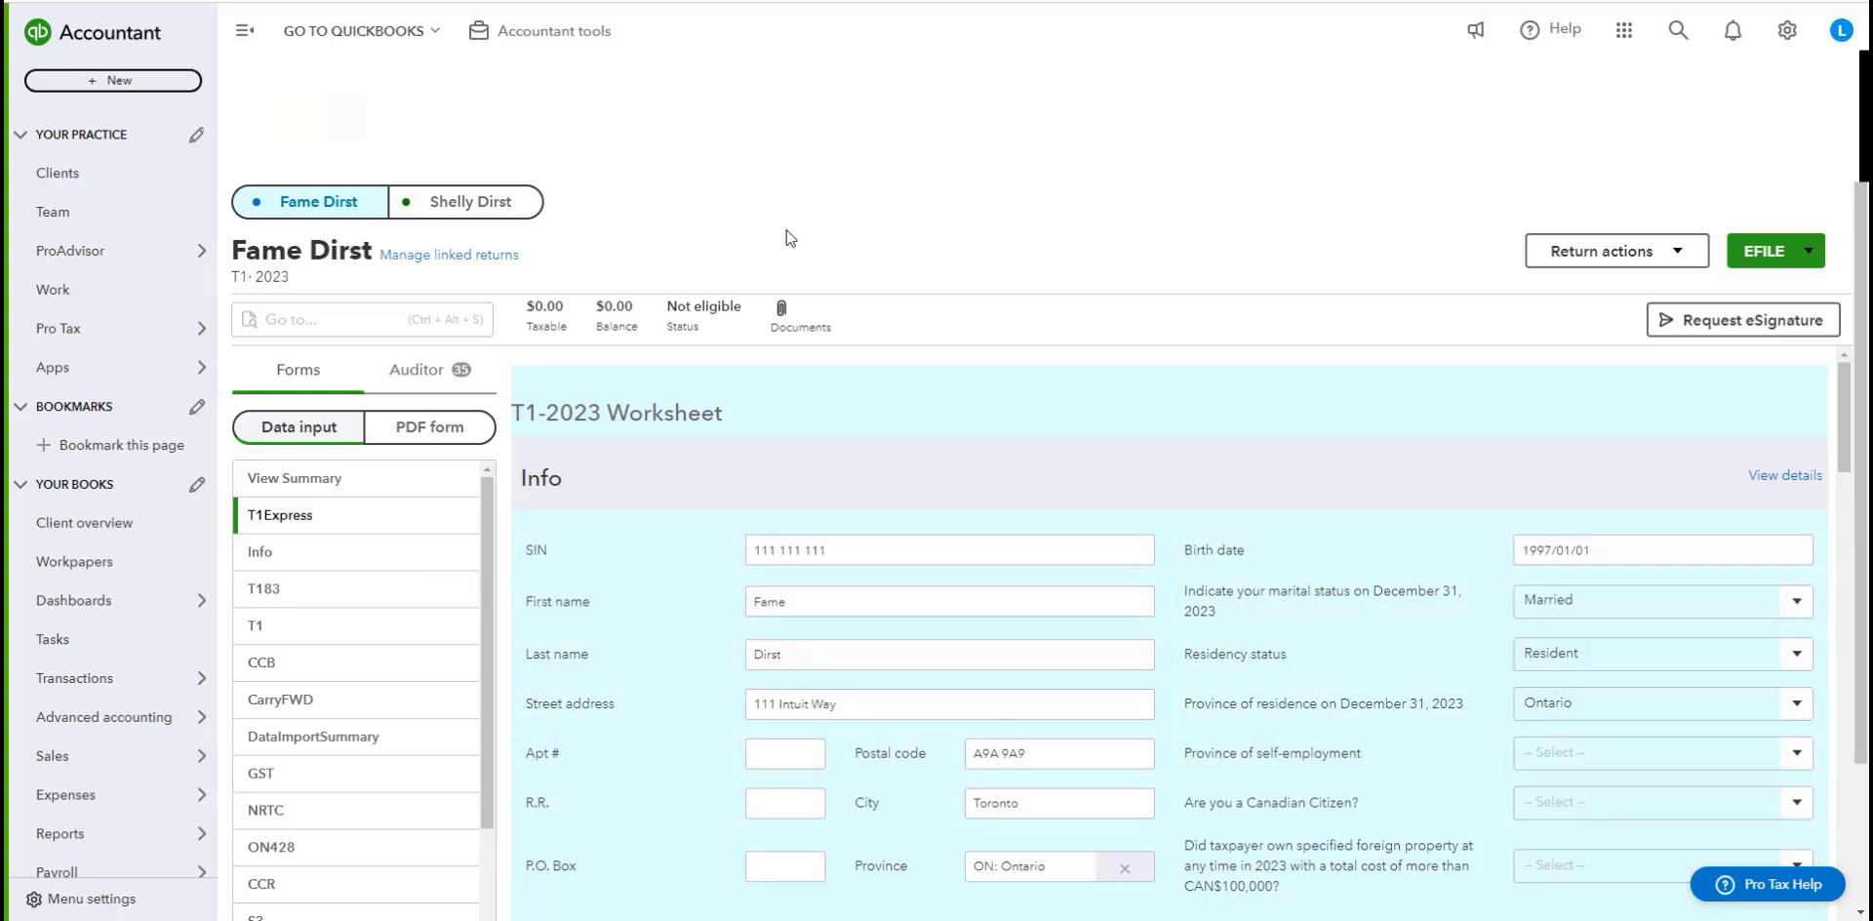
# Check the form lists of both linked spouses' returns for form T2091.
pyautogui.scroll(-3, 474, 384)
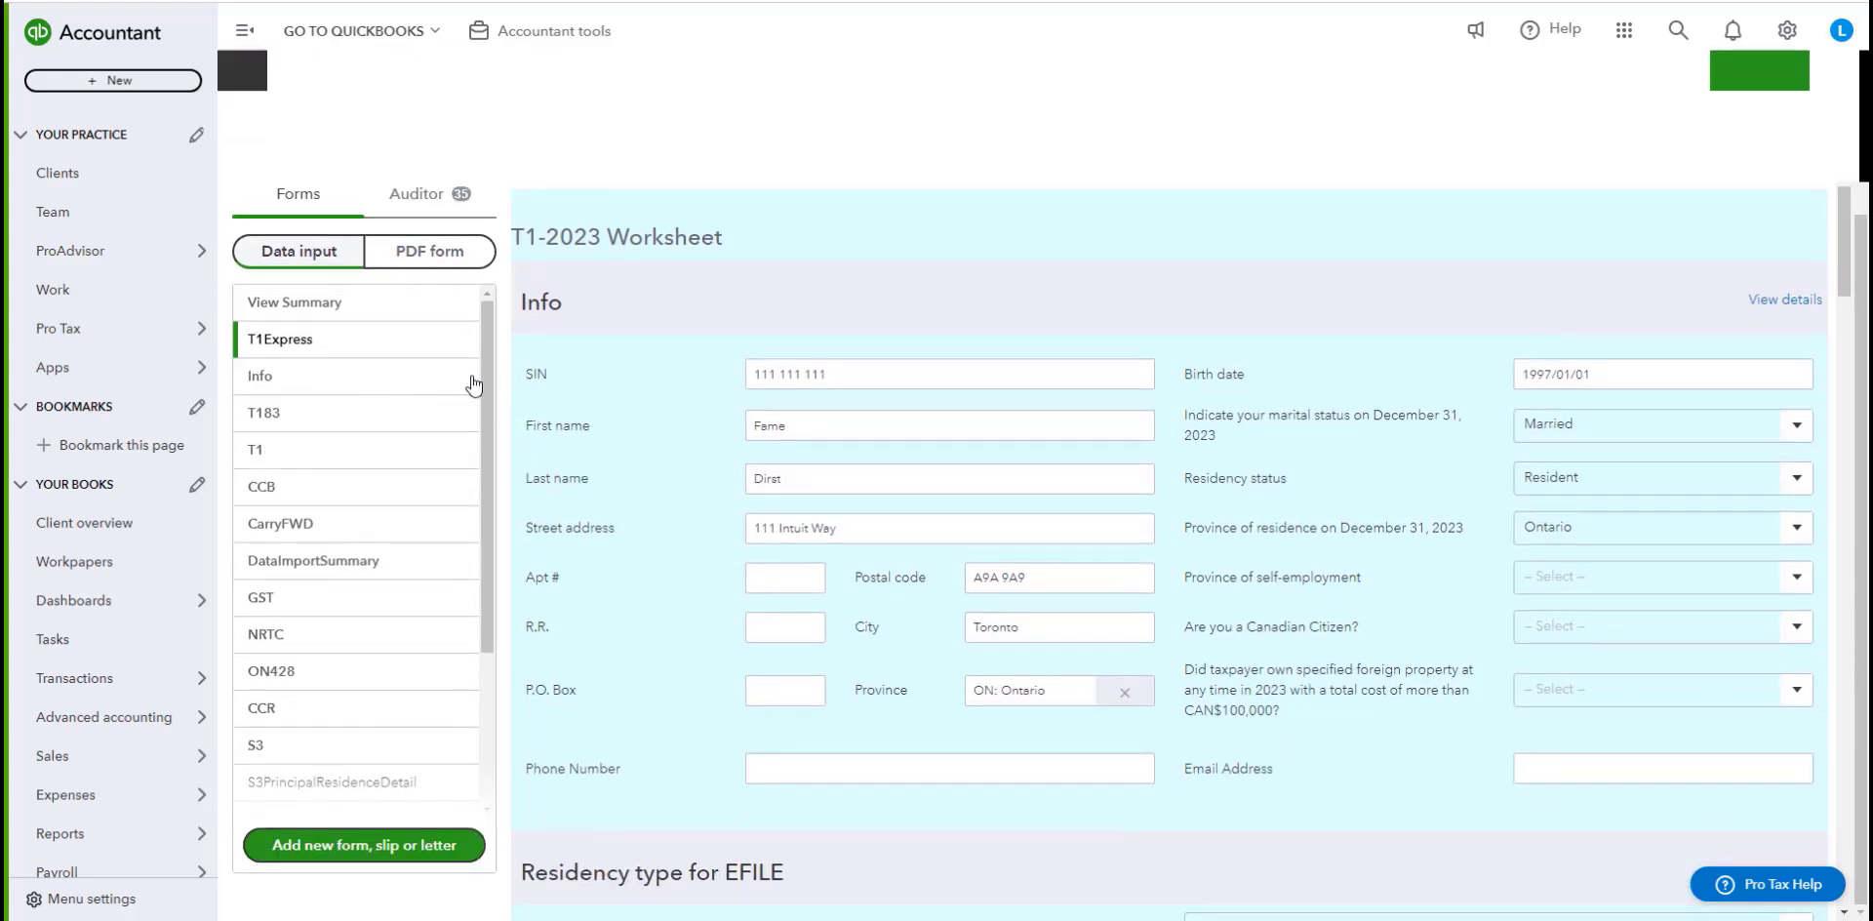
pyautogui.scroll(-3, 475, 385)
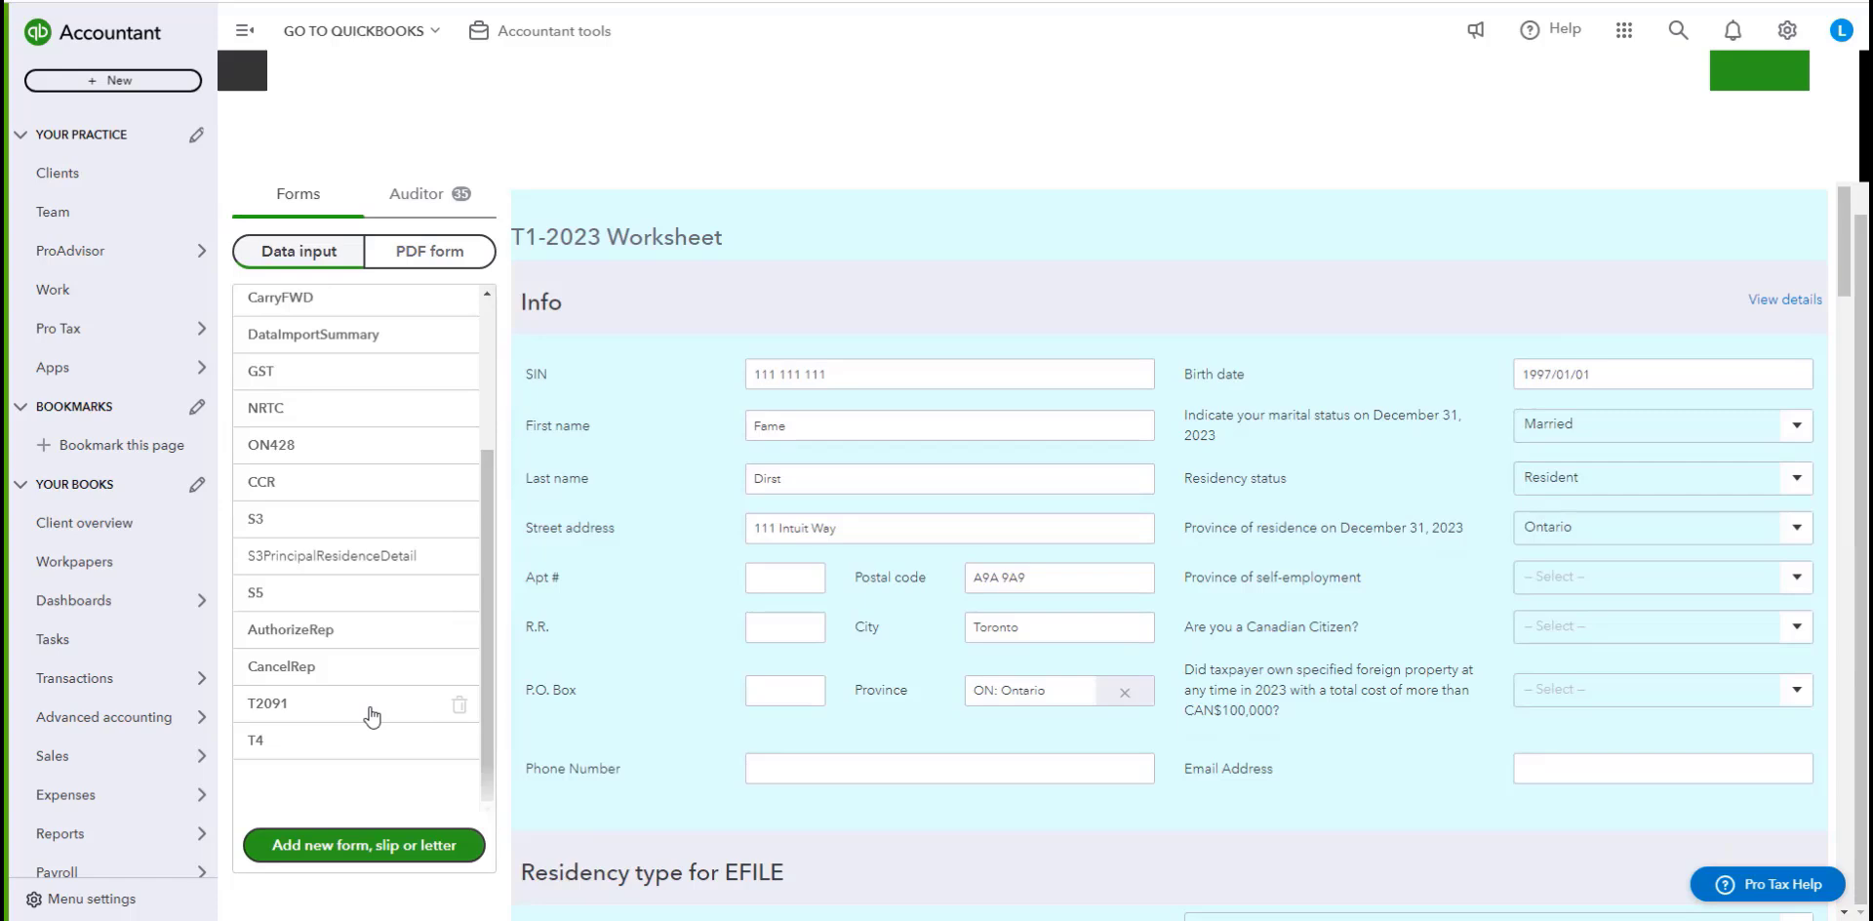
pyautogui.scroll(3, 372, 715)
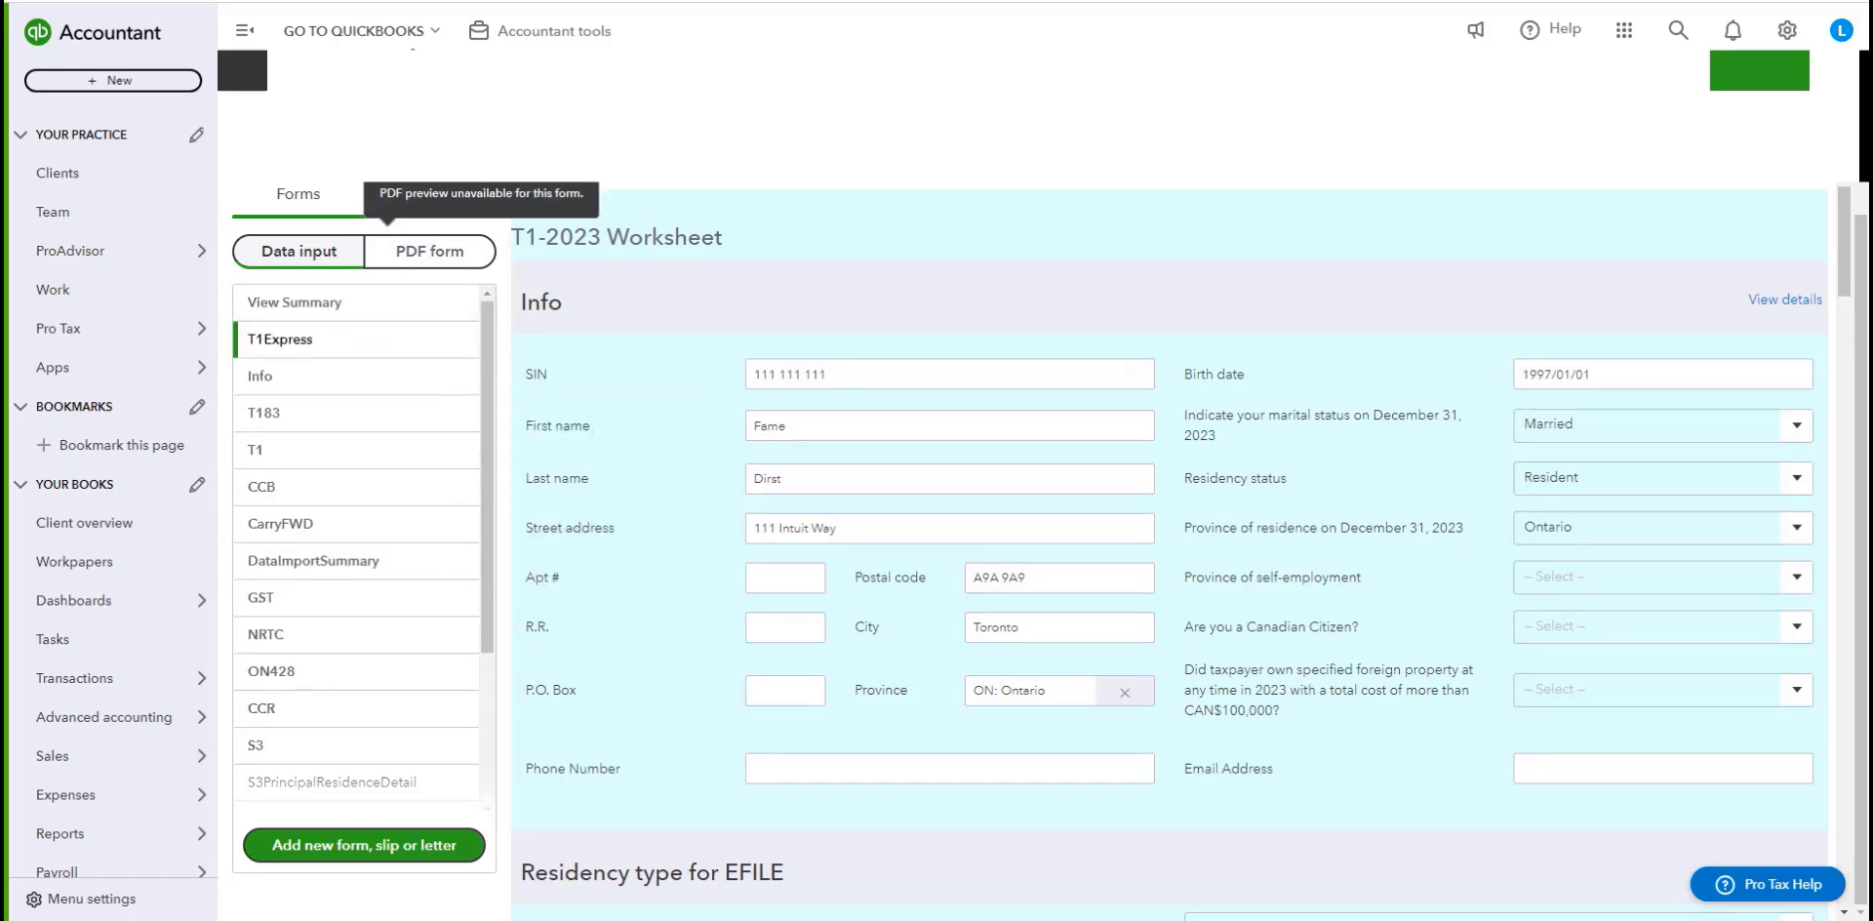
pyautogui.scroll(3, 576, 195)
pyautogui.click(447, 196)
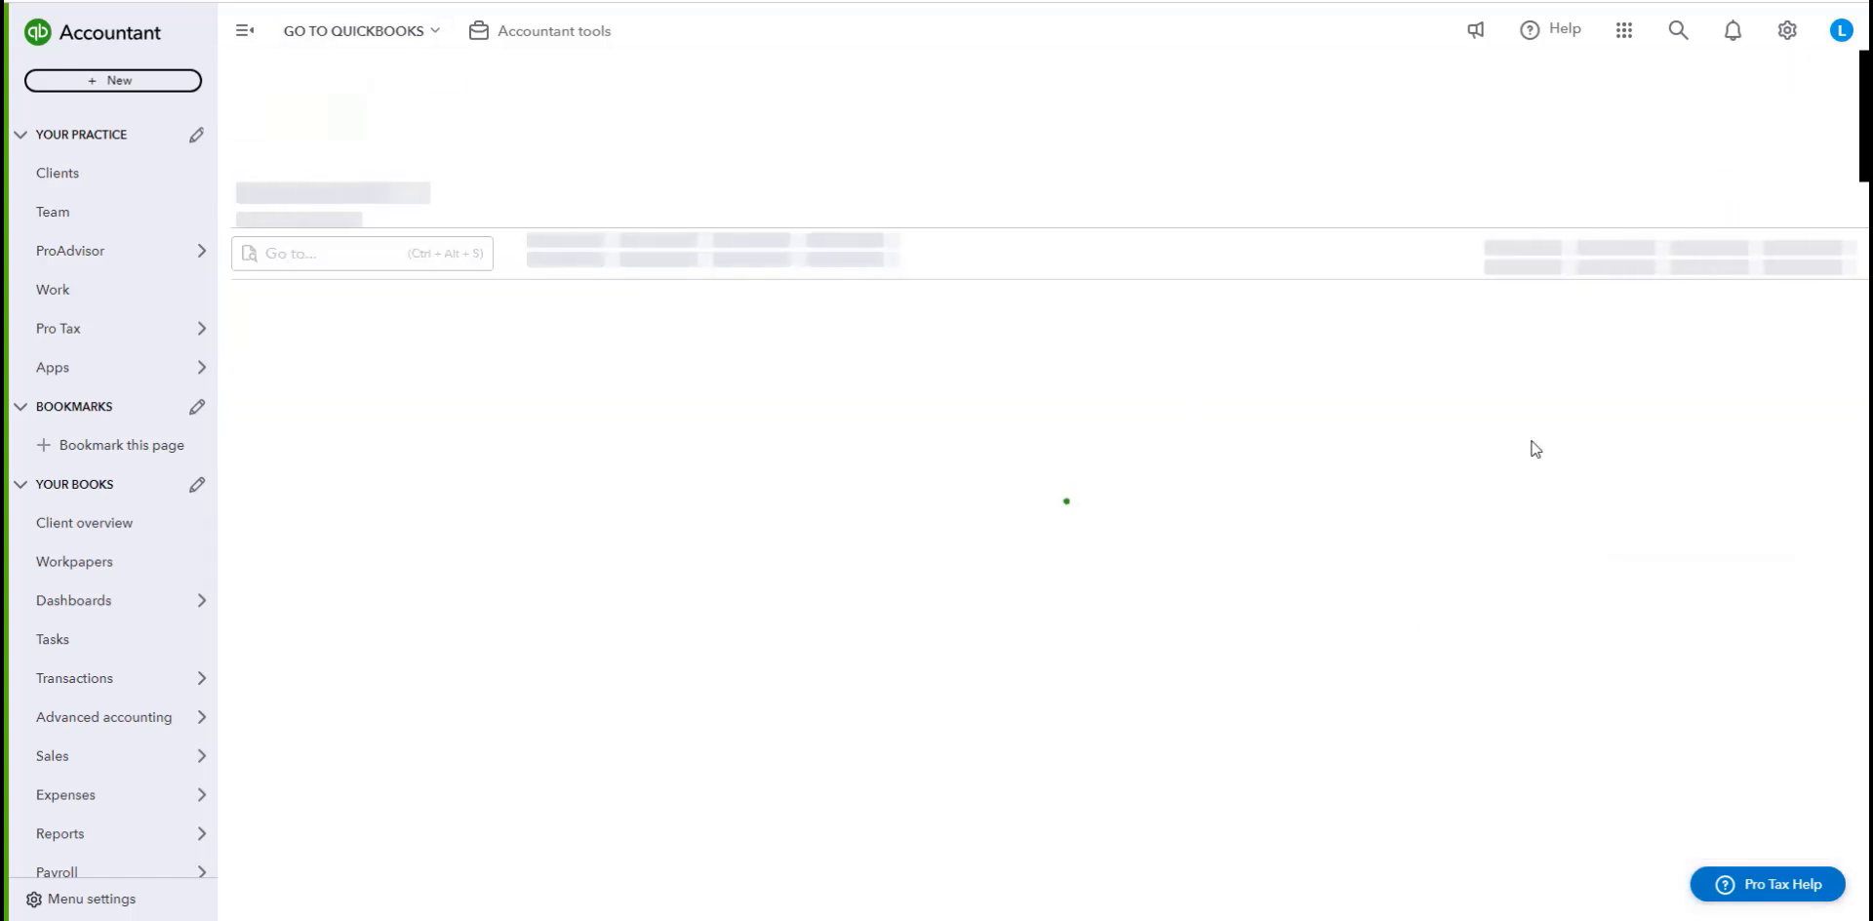
pyautogui.scroll(-5, 385, 556)
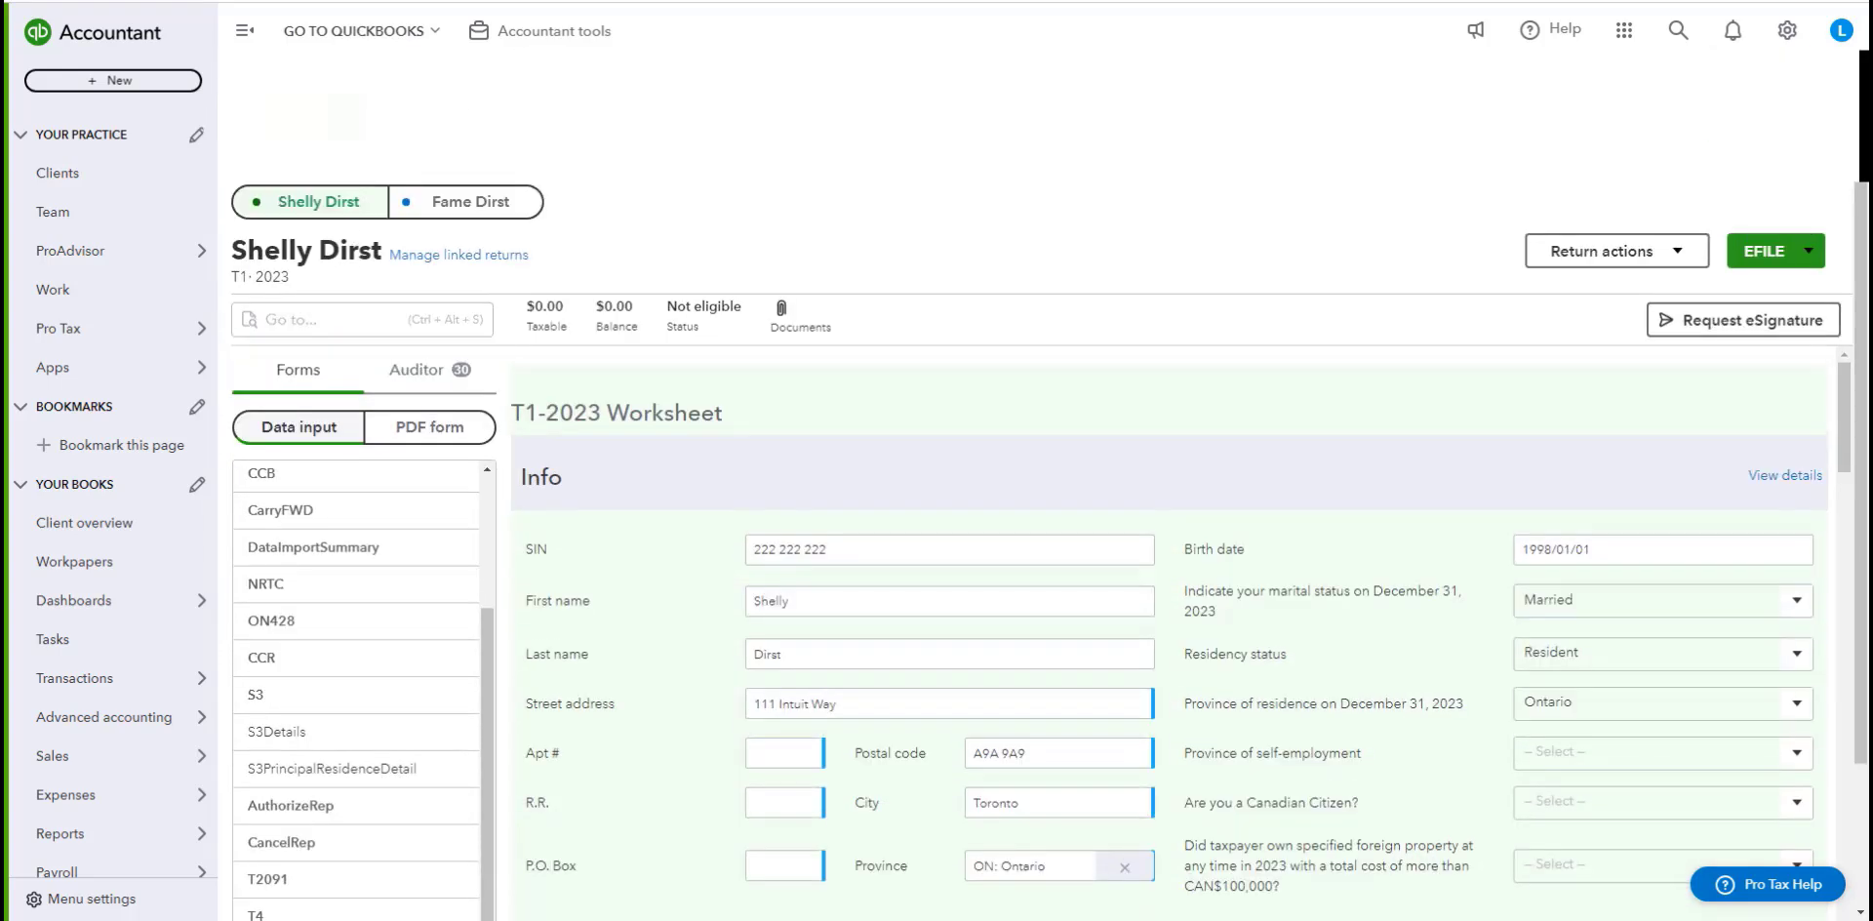
# Go back to the first spouse's return and open the property's details on form T2091.
pyautogui.click(443, 203)
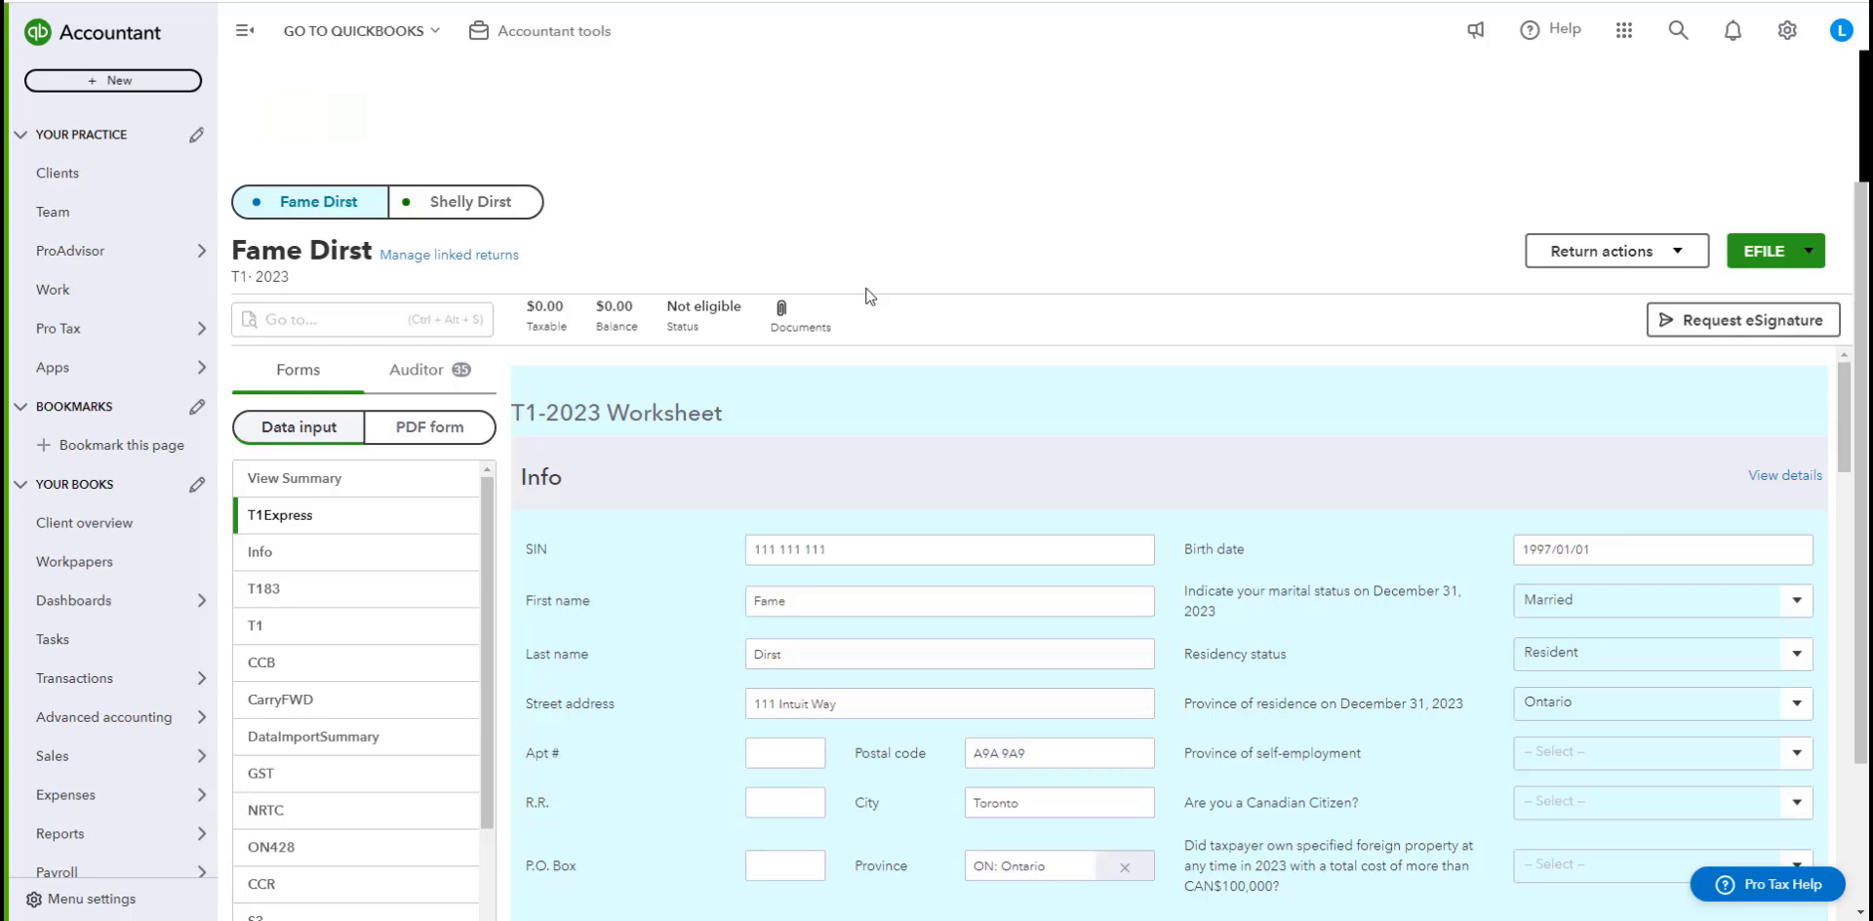
pyautogui.scroll(-1, 1124, 443)
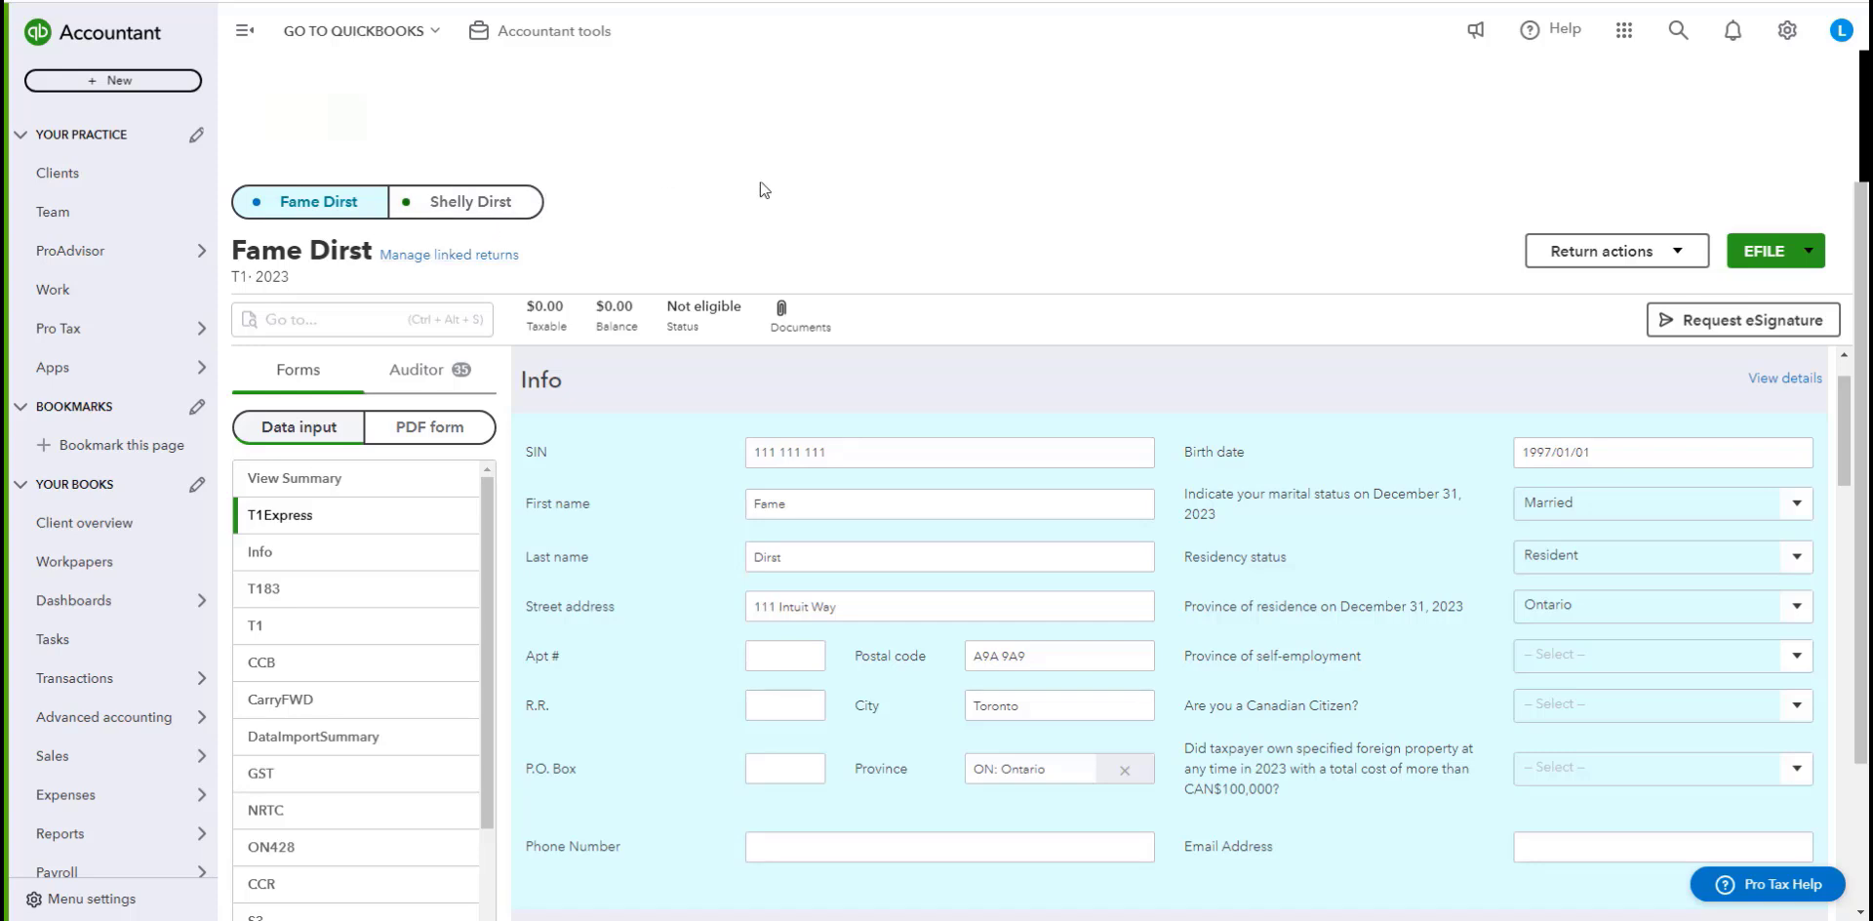
pyautogui.scroll(-5, 376, 615)
pyautogui.click(333, 709)
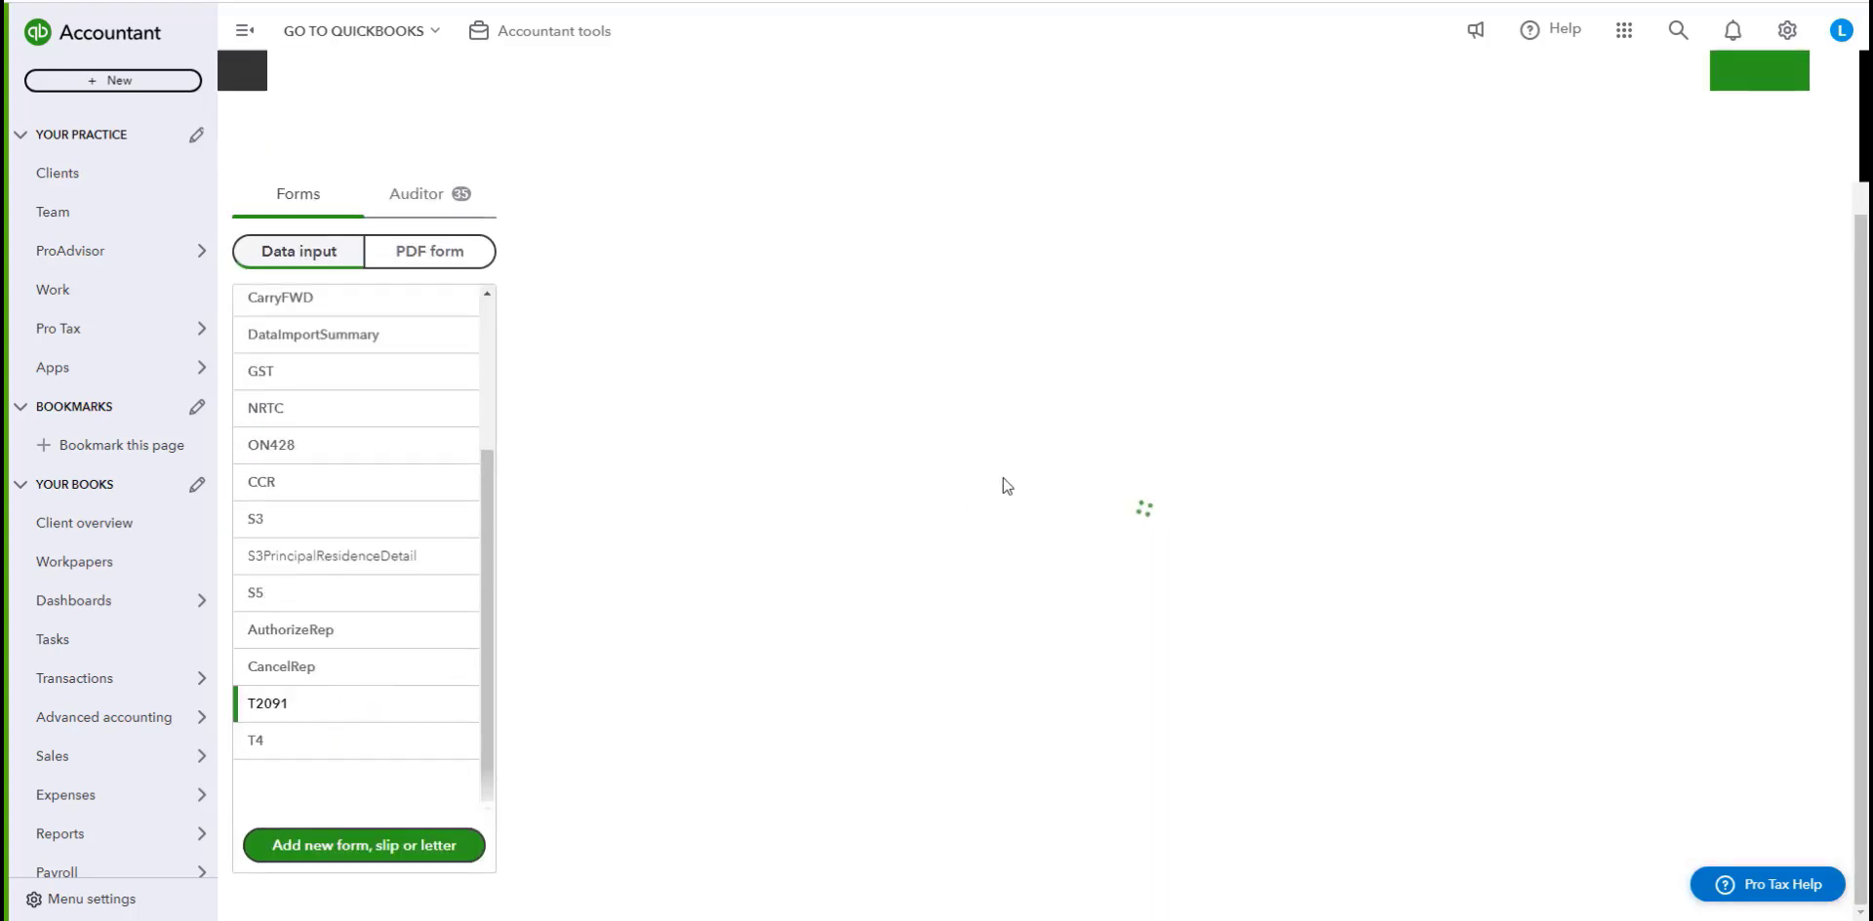
pyautogui.click(1790, 410)
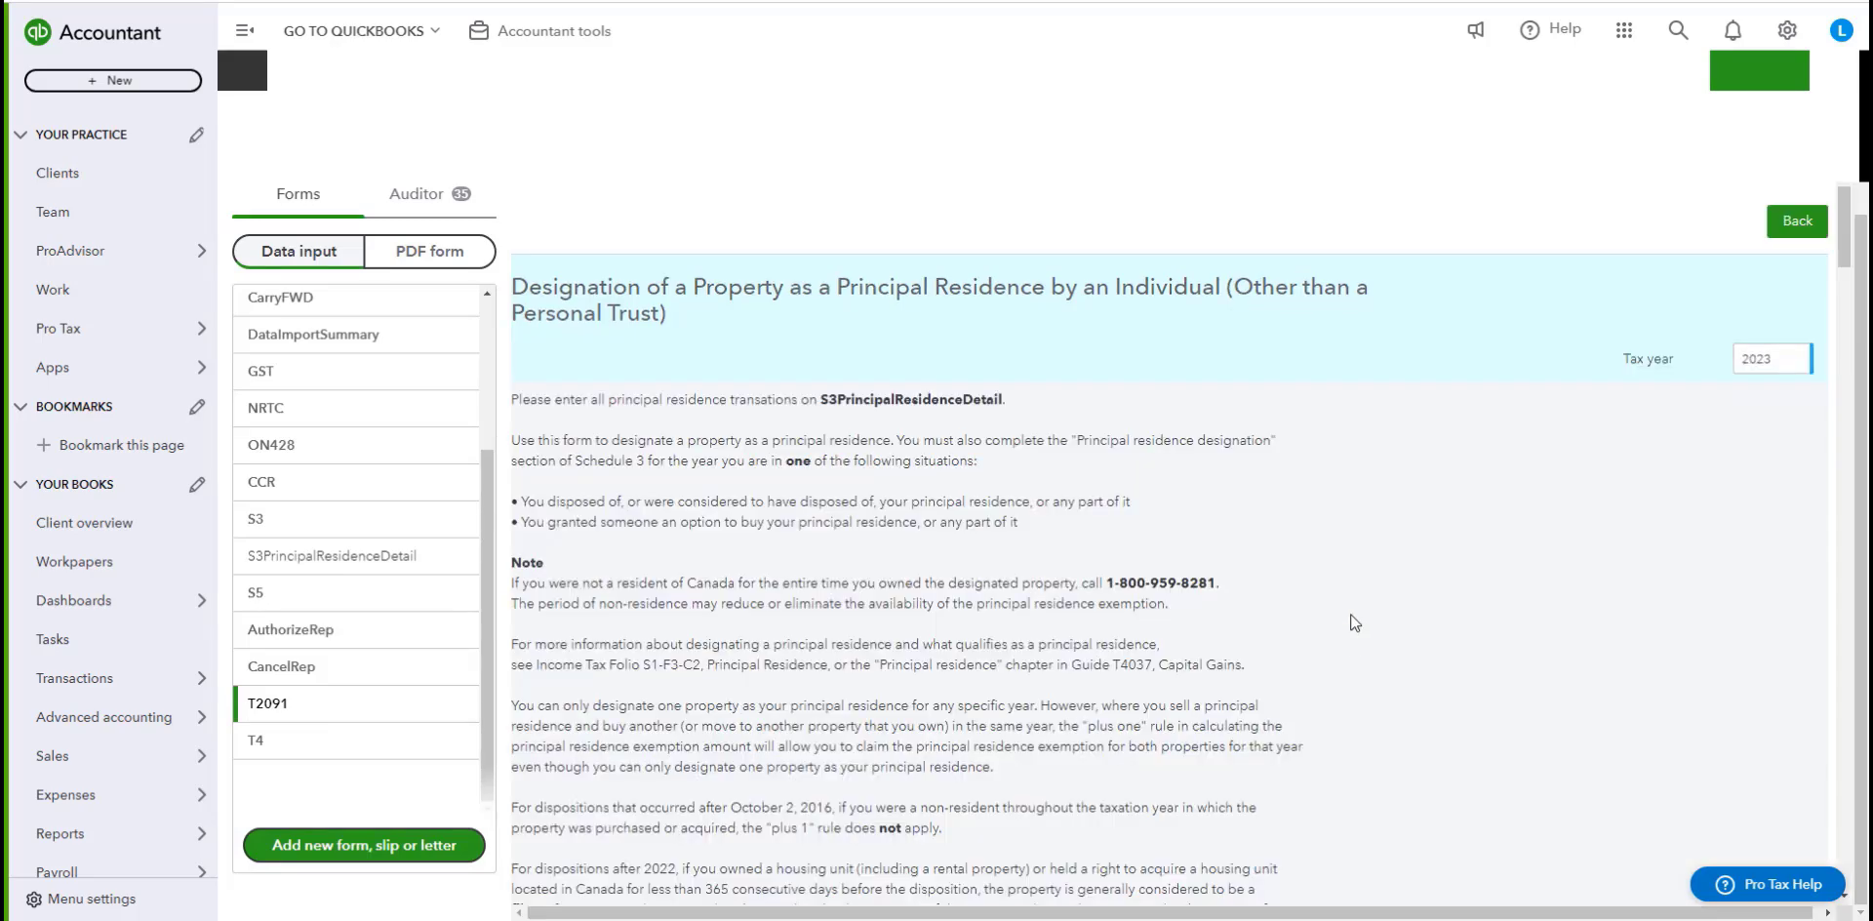
# Examine the property description, years designated and confirmation notes in Section 1 of form T2091, through to the start of Section 2.
pyautogui.scroll(-2, 1171, 409)
pyautogui.scroll(-10, 1265, 400)
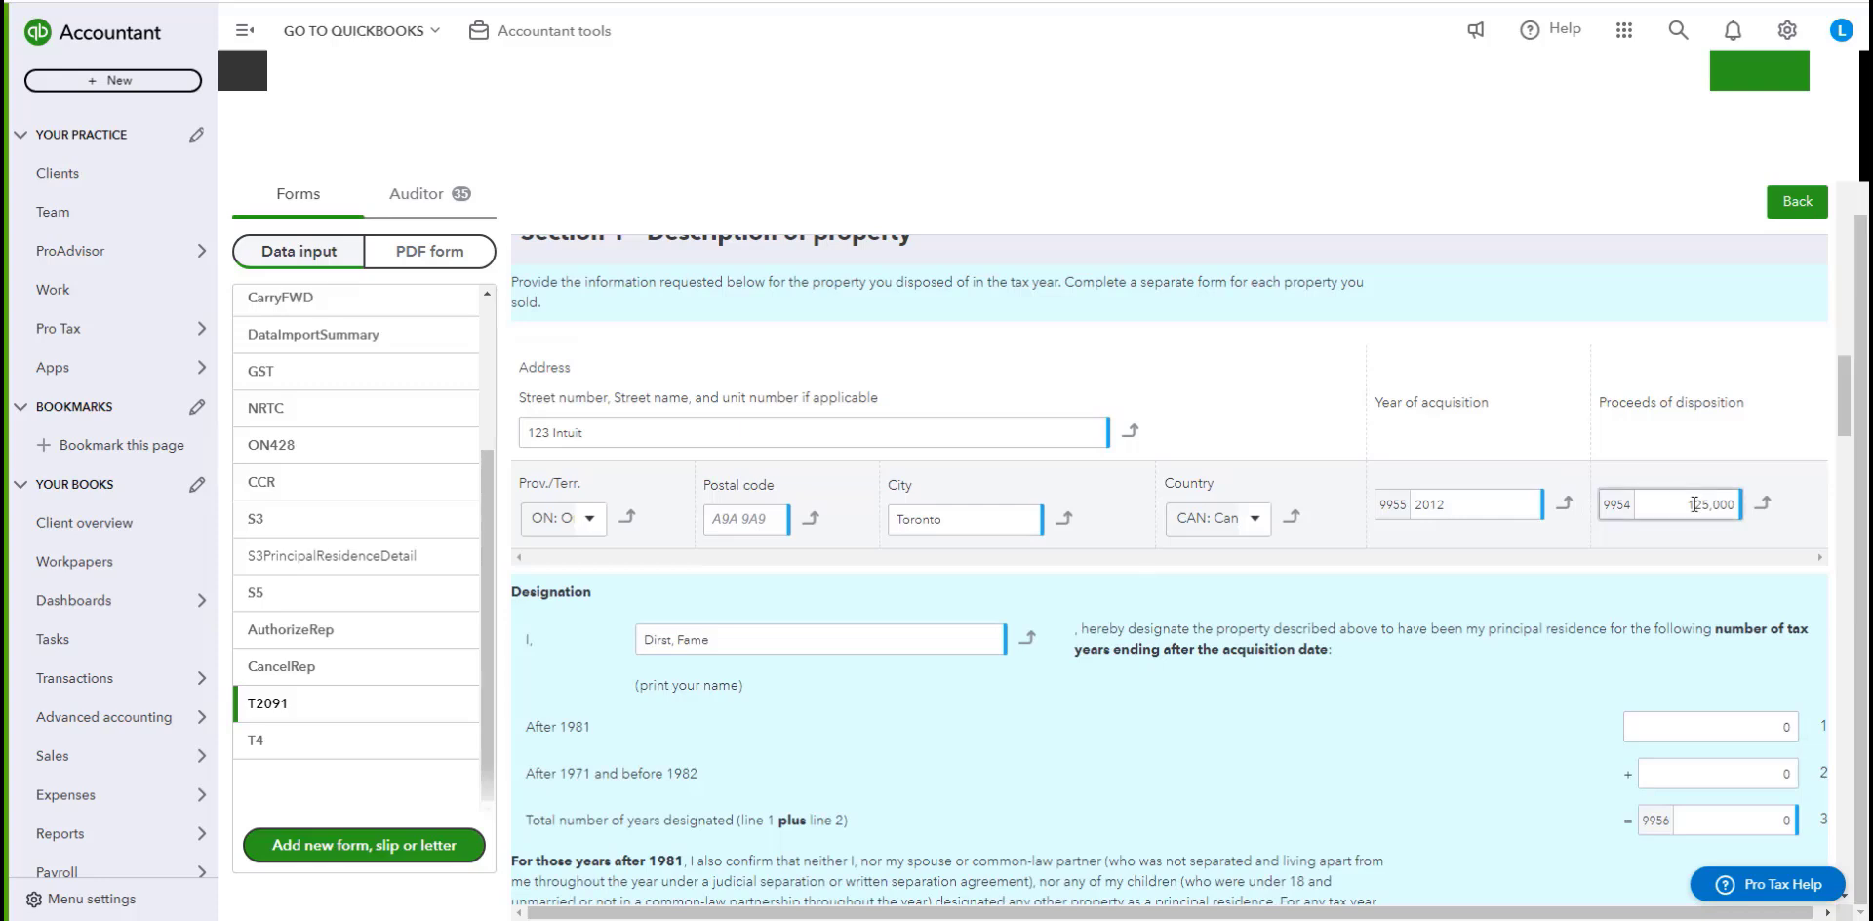
pyautogui.scroll(1, 1331, 524)
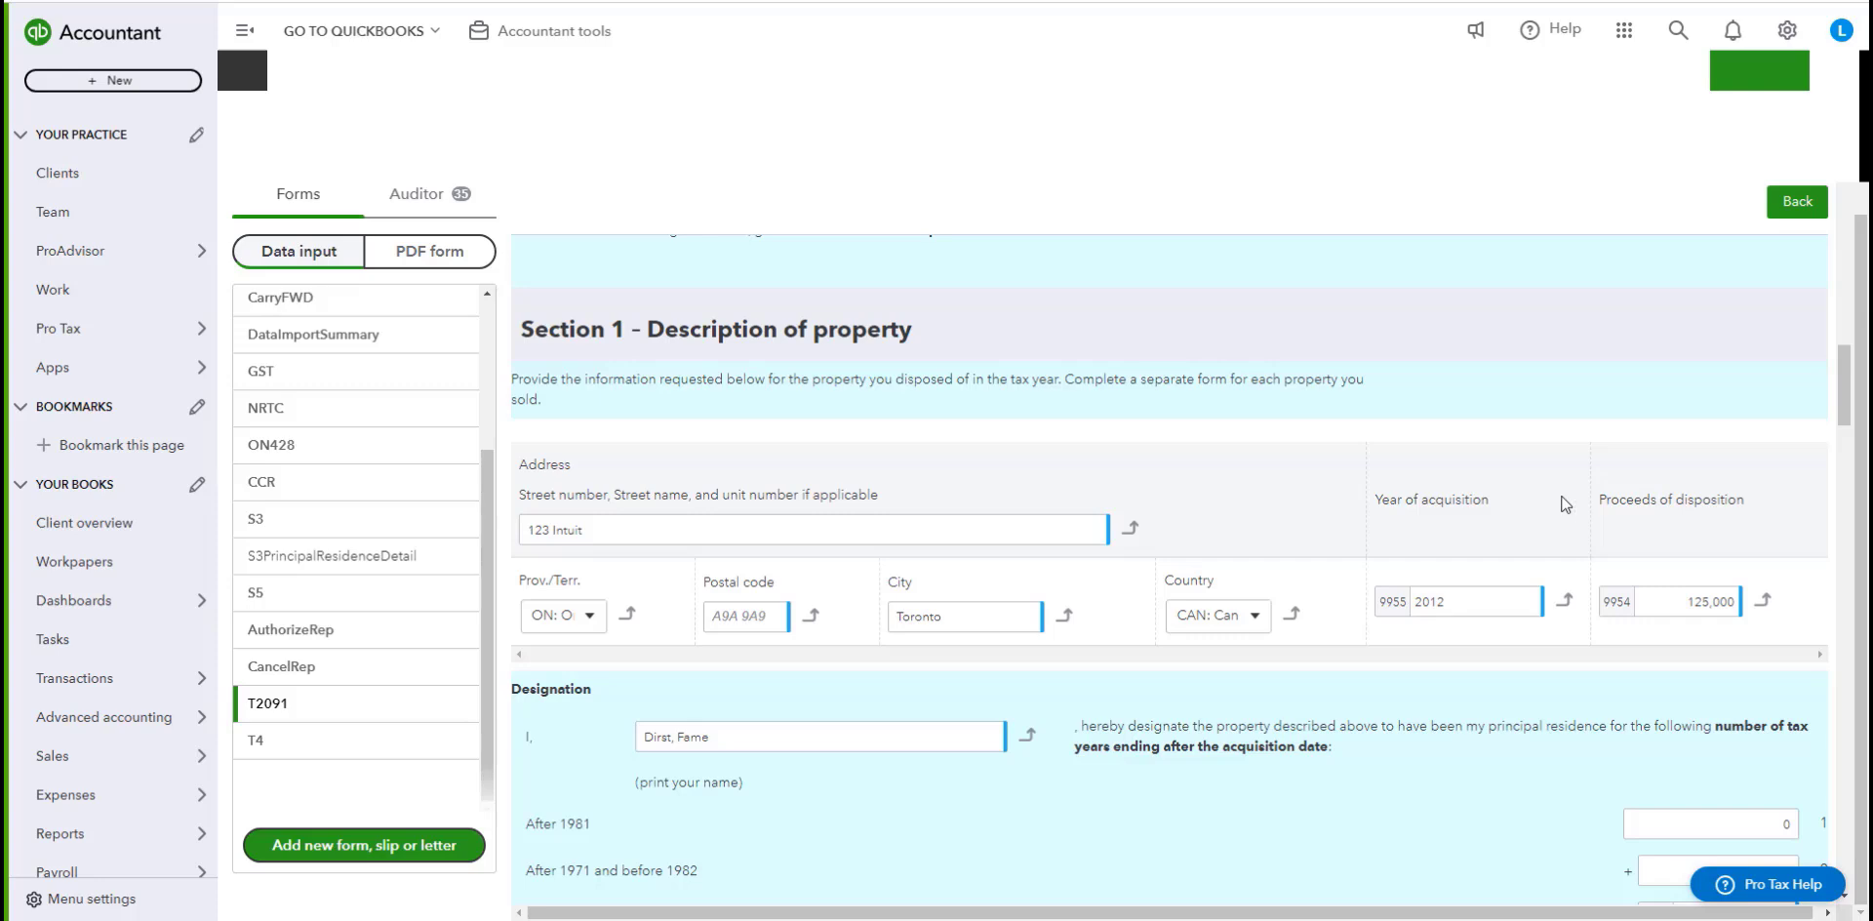
pyautogui.scroll(-2, 565, 517)
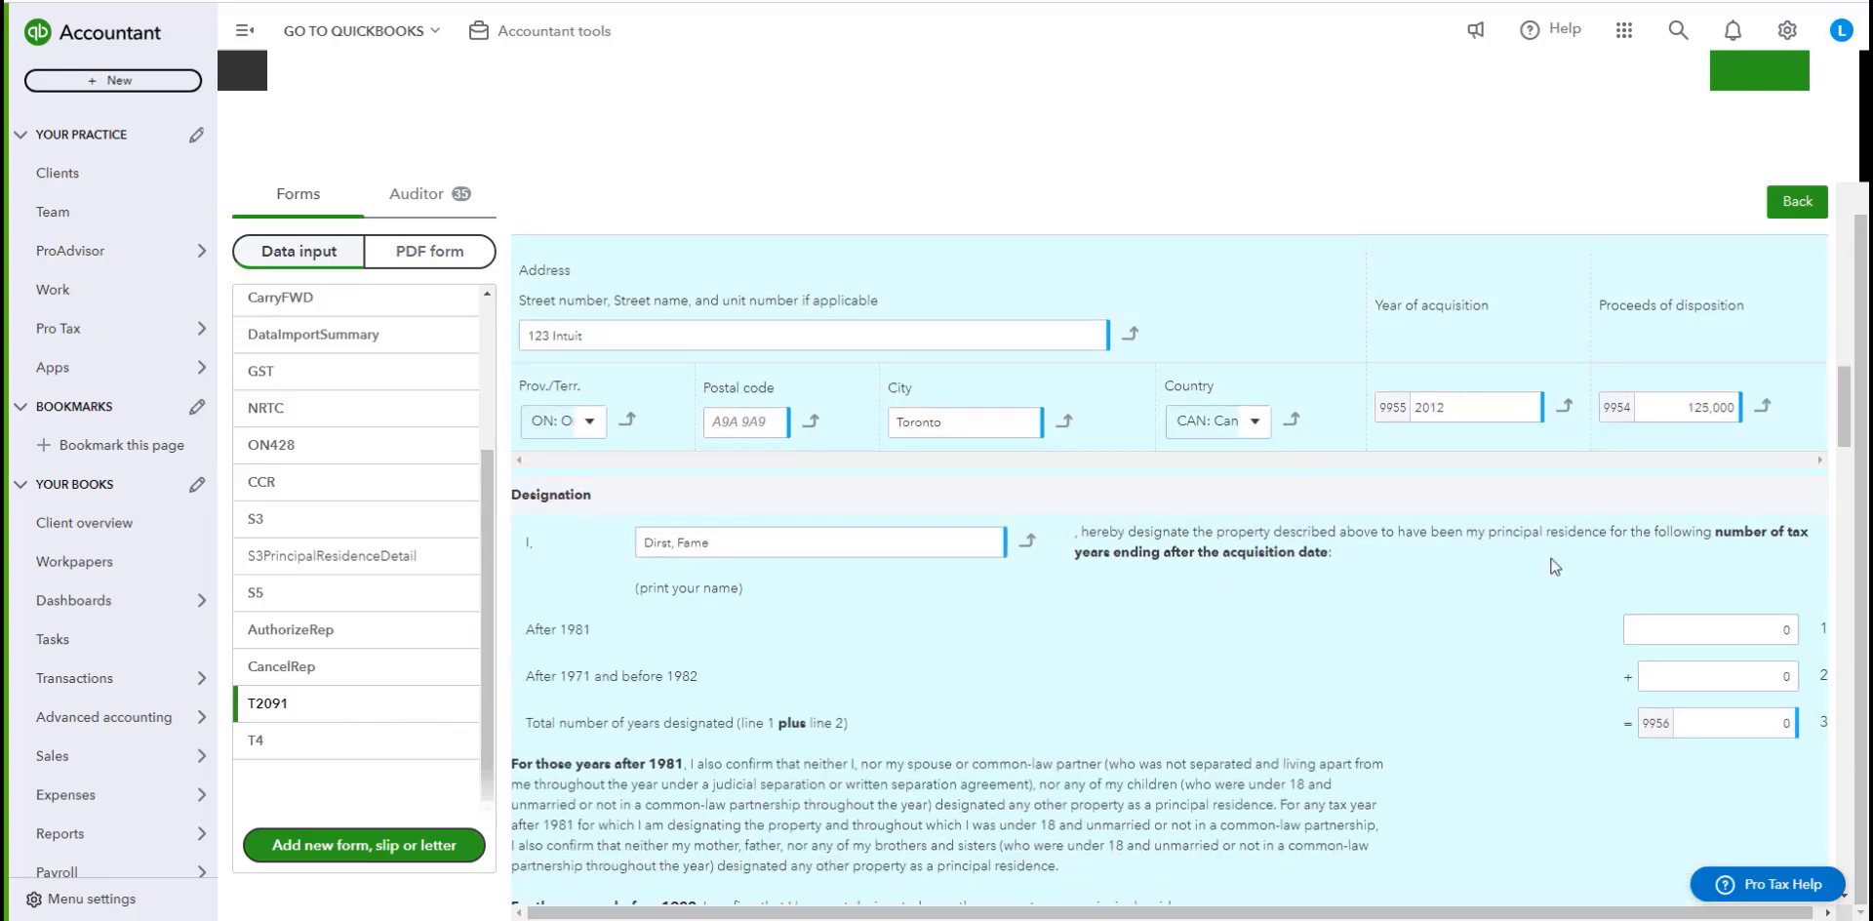
pyautogui.scroll(-3, 1713, 629)
pyautogui.scroll(-2, 951, 613)
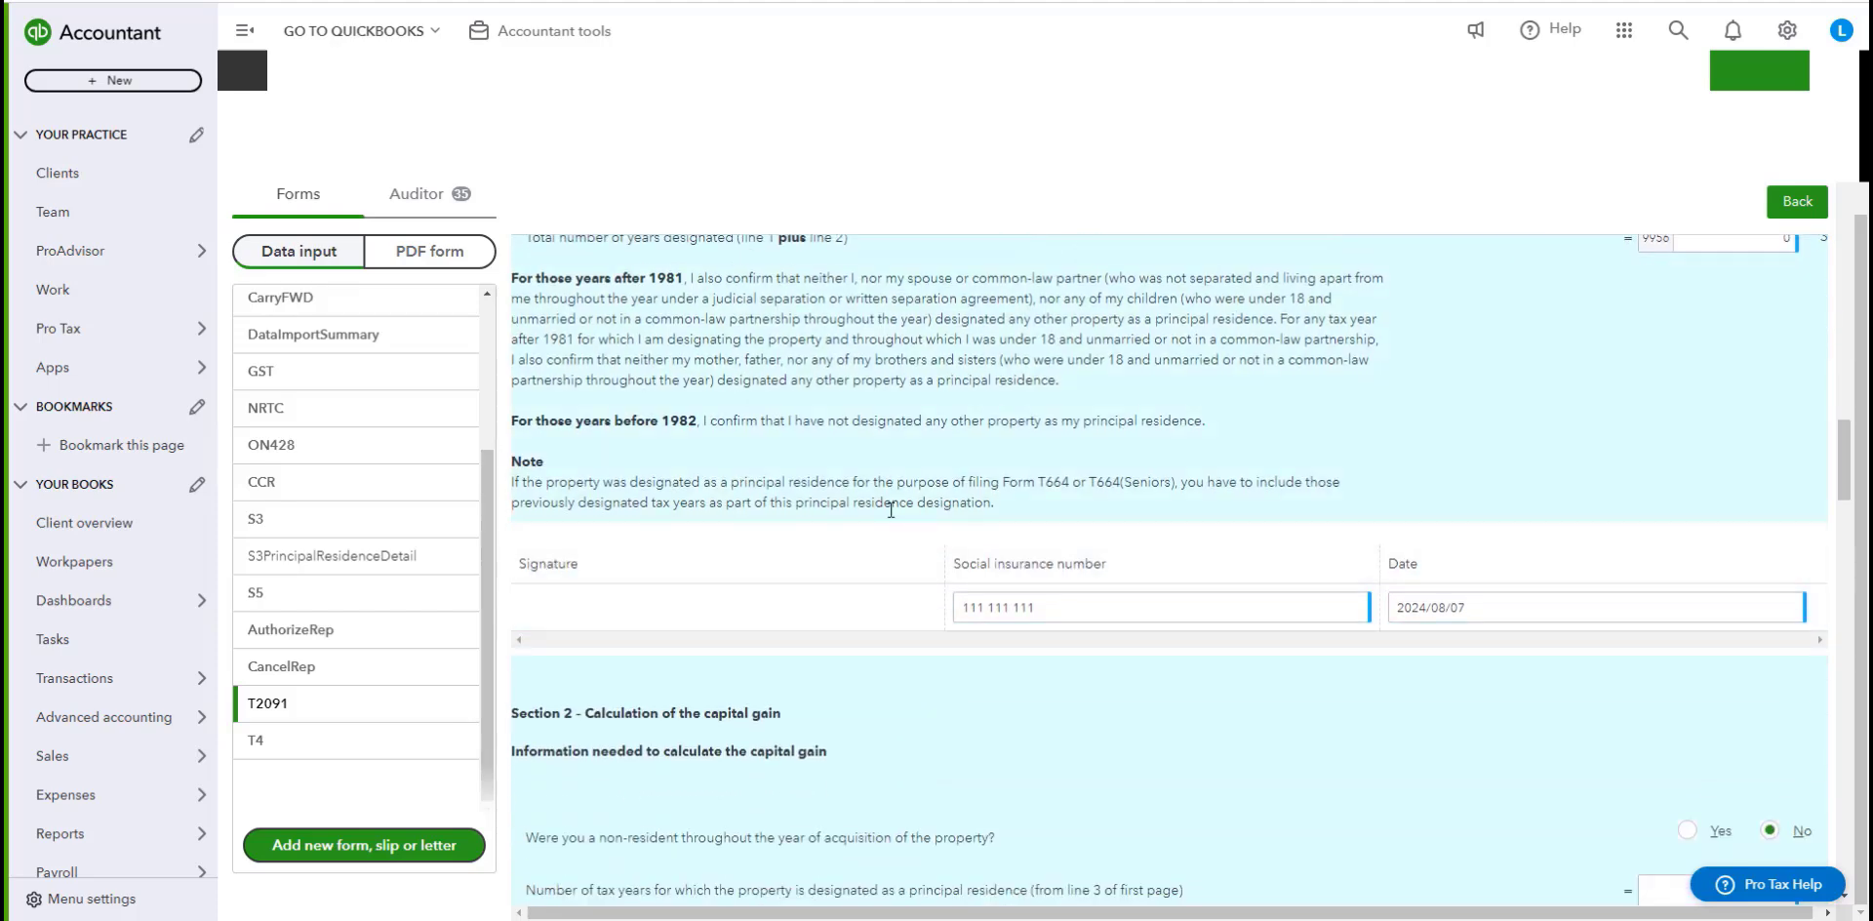
# Open the first spouse's S3PrincipalResidenceDetail worksheet and examine the line 17900 designation and the listed property.
pyautogui.scroll(2, 673, 419)
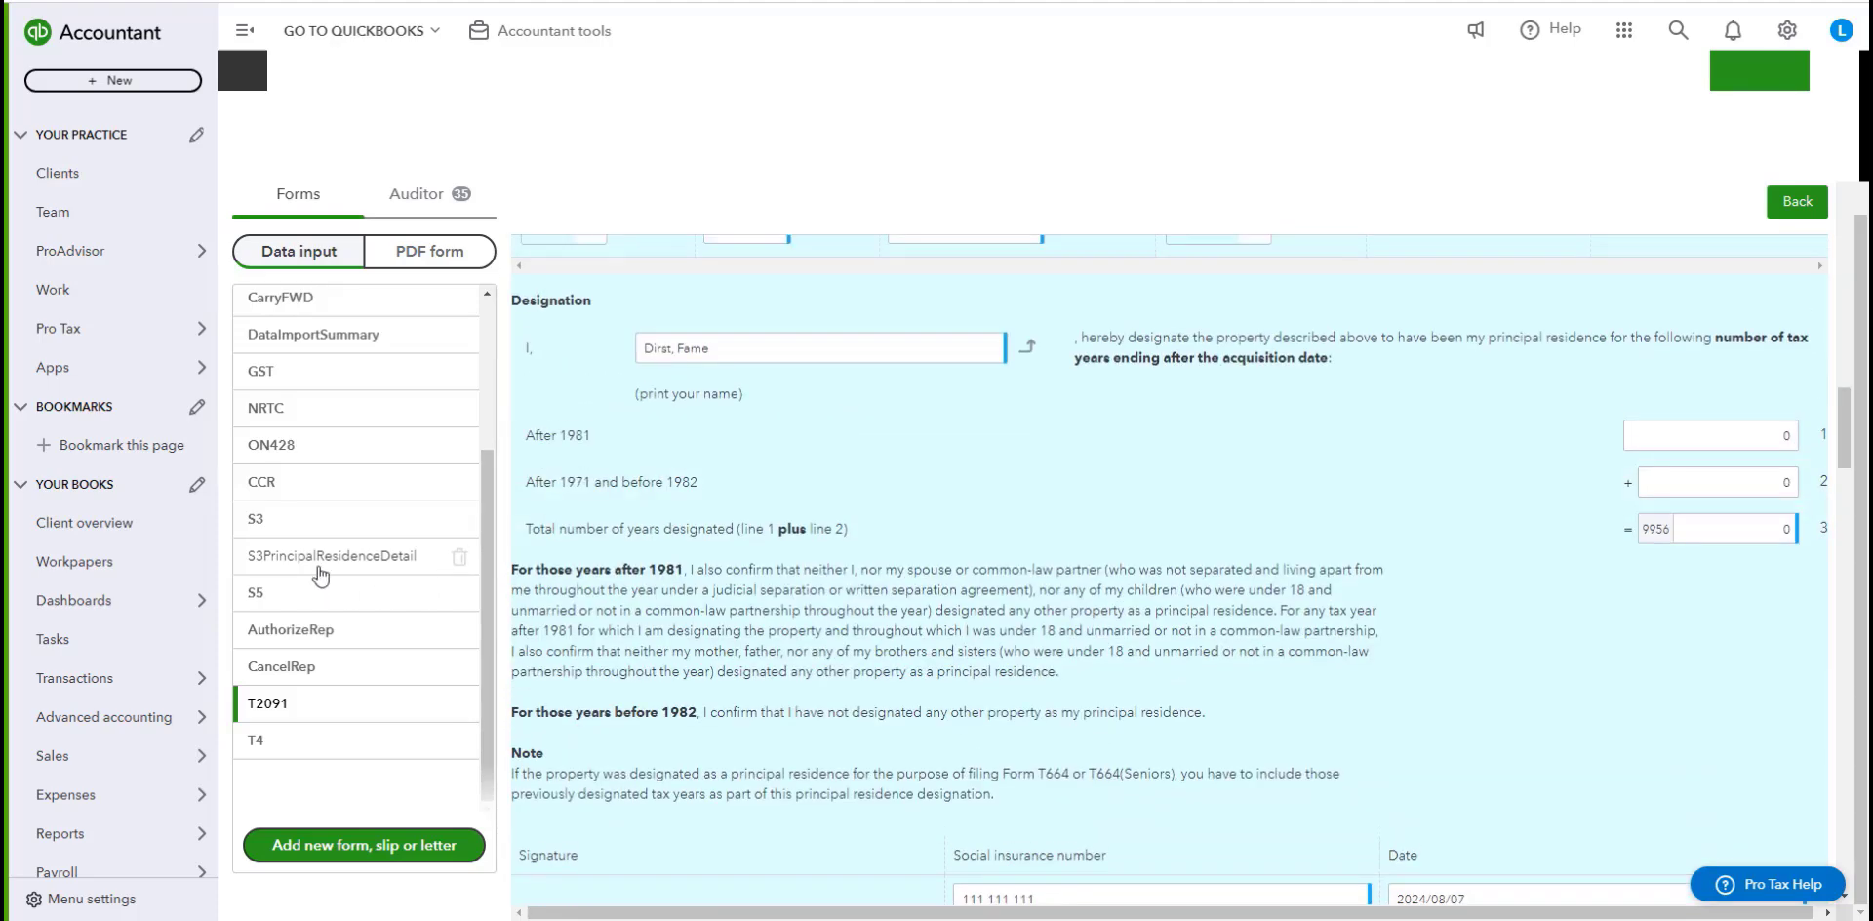
pyautogui.click(283, 559)
pyautogui.scroll(-2, 871, 581)
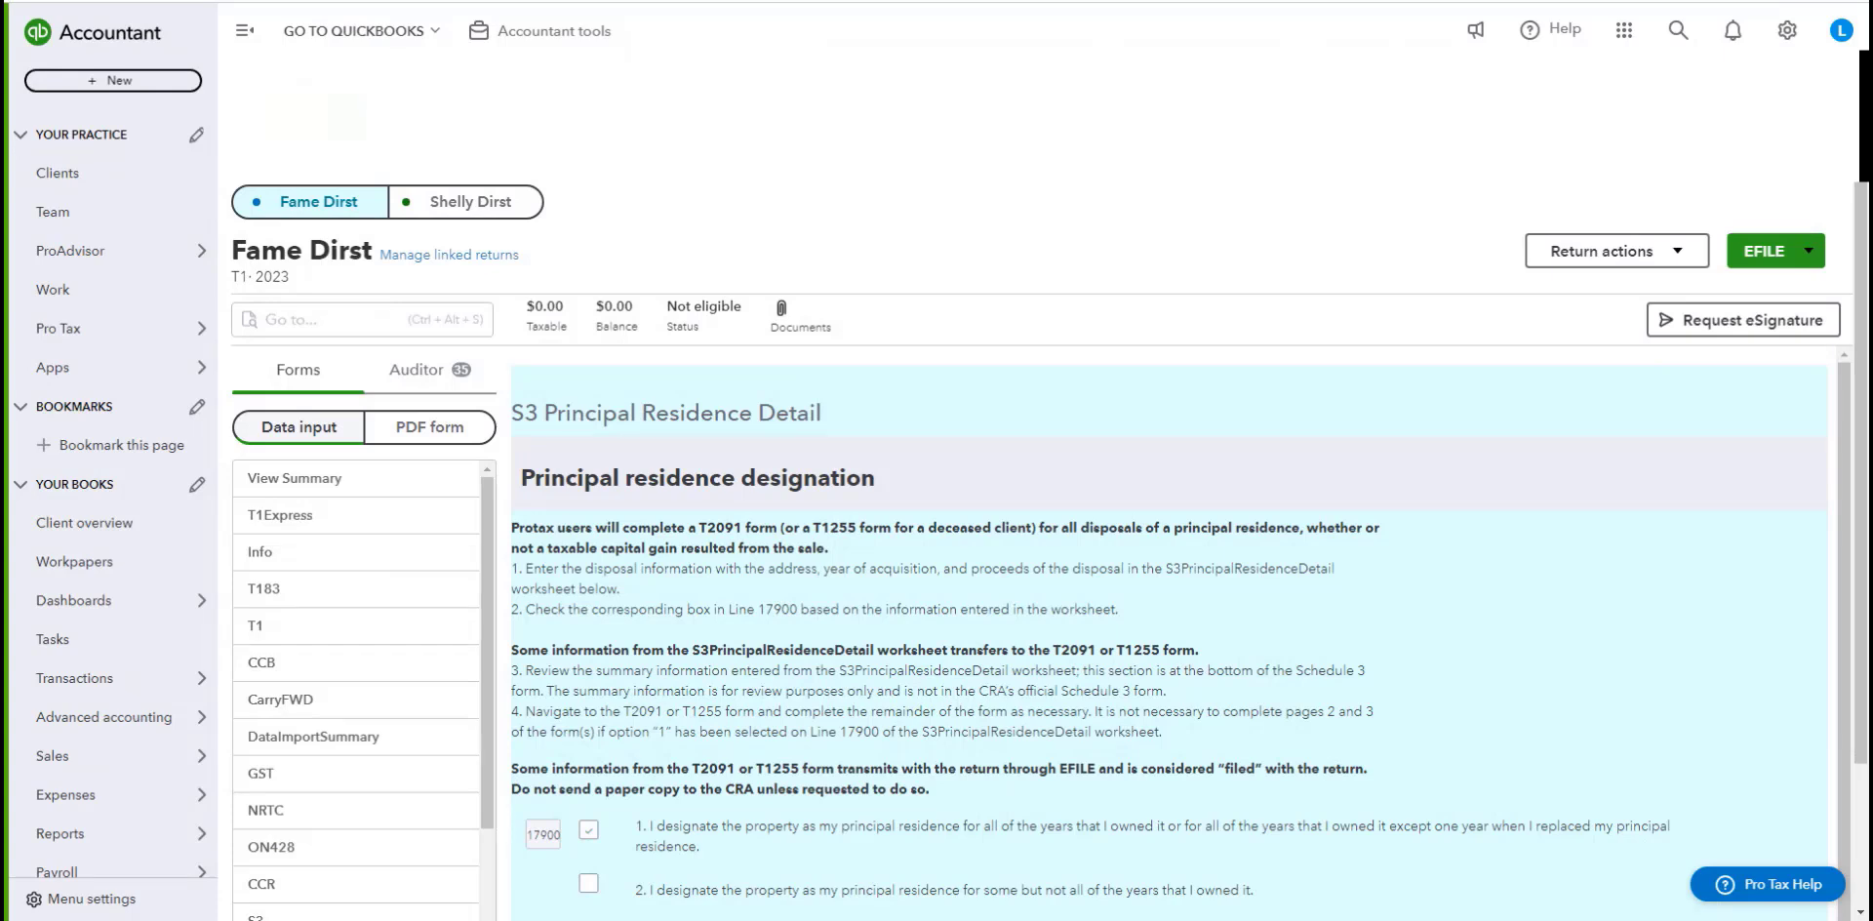
pyautogui.scroll(-3, 376, 683)
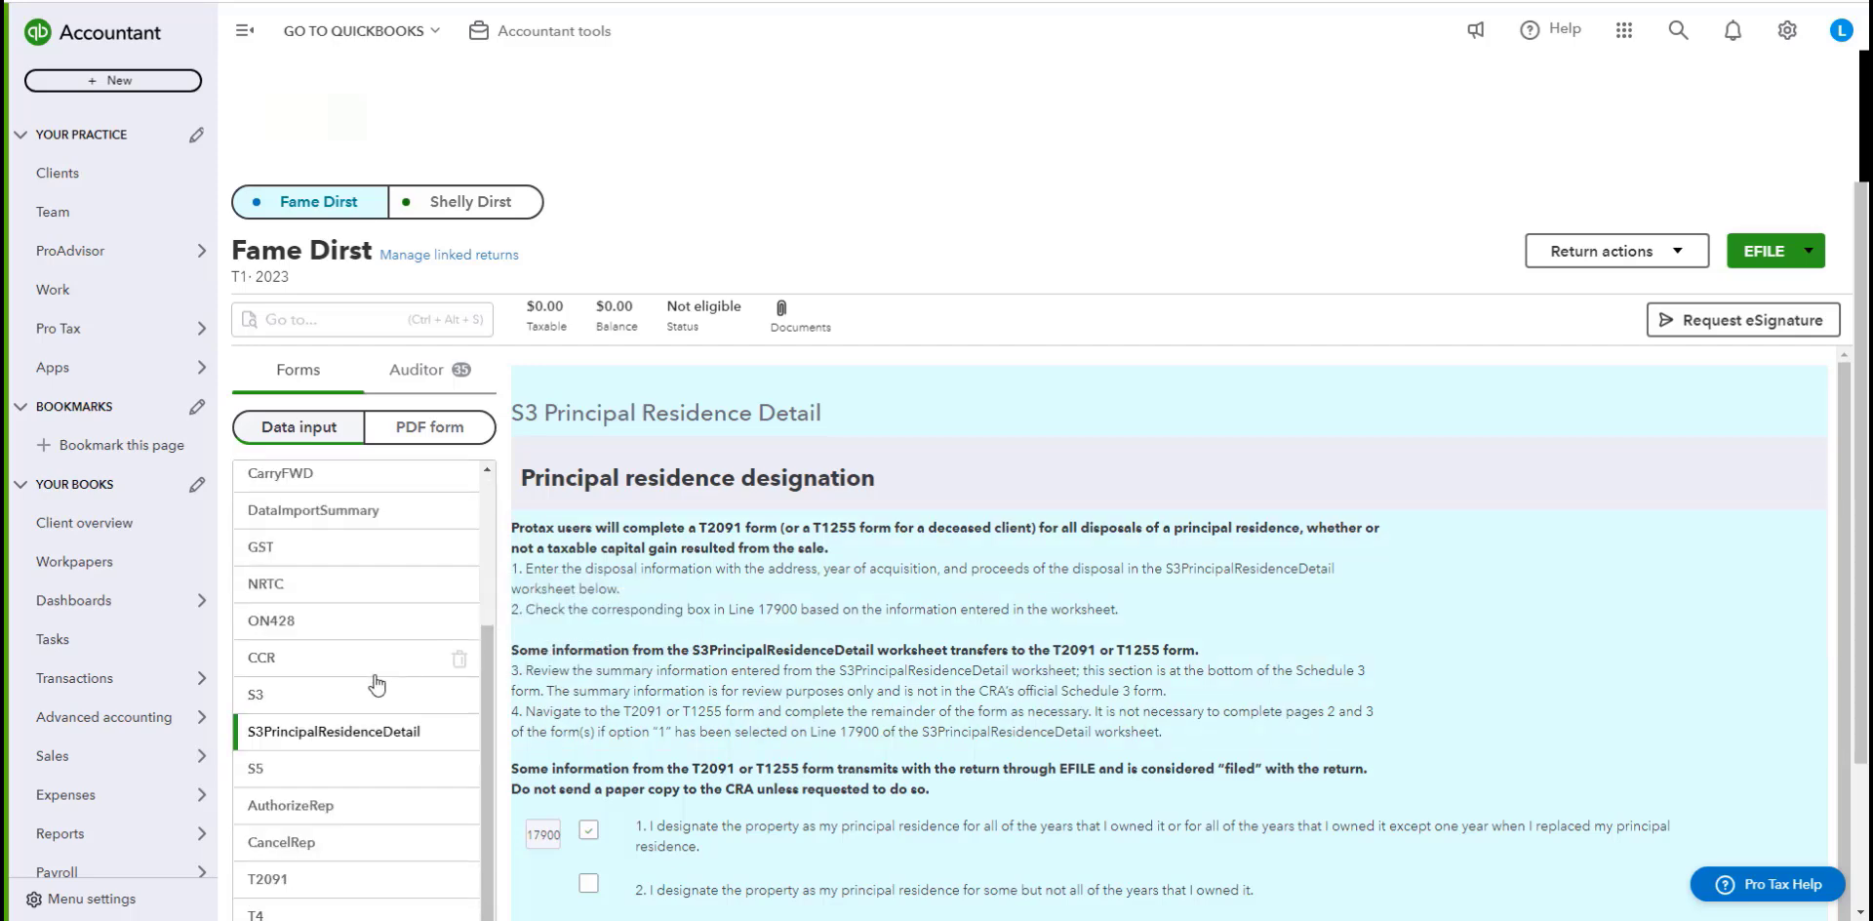
pyautogui.scroll(-4, 801, 567)
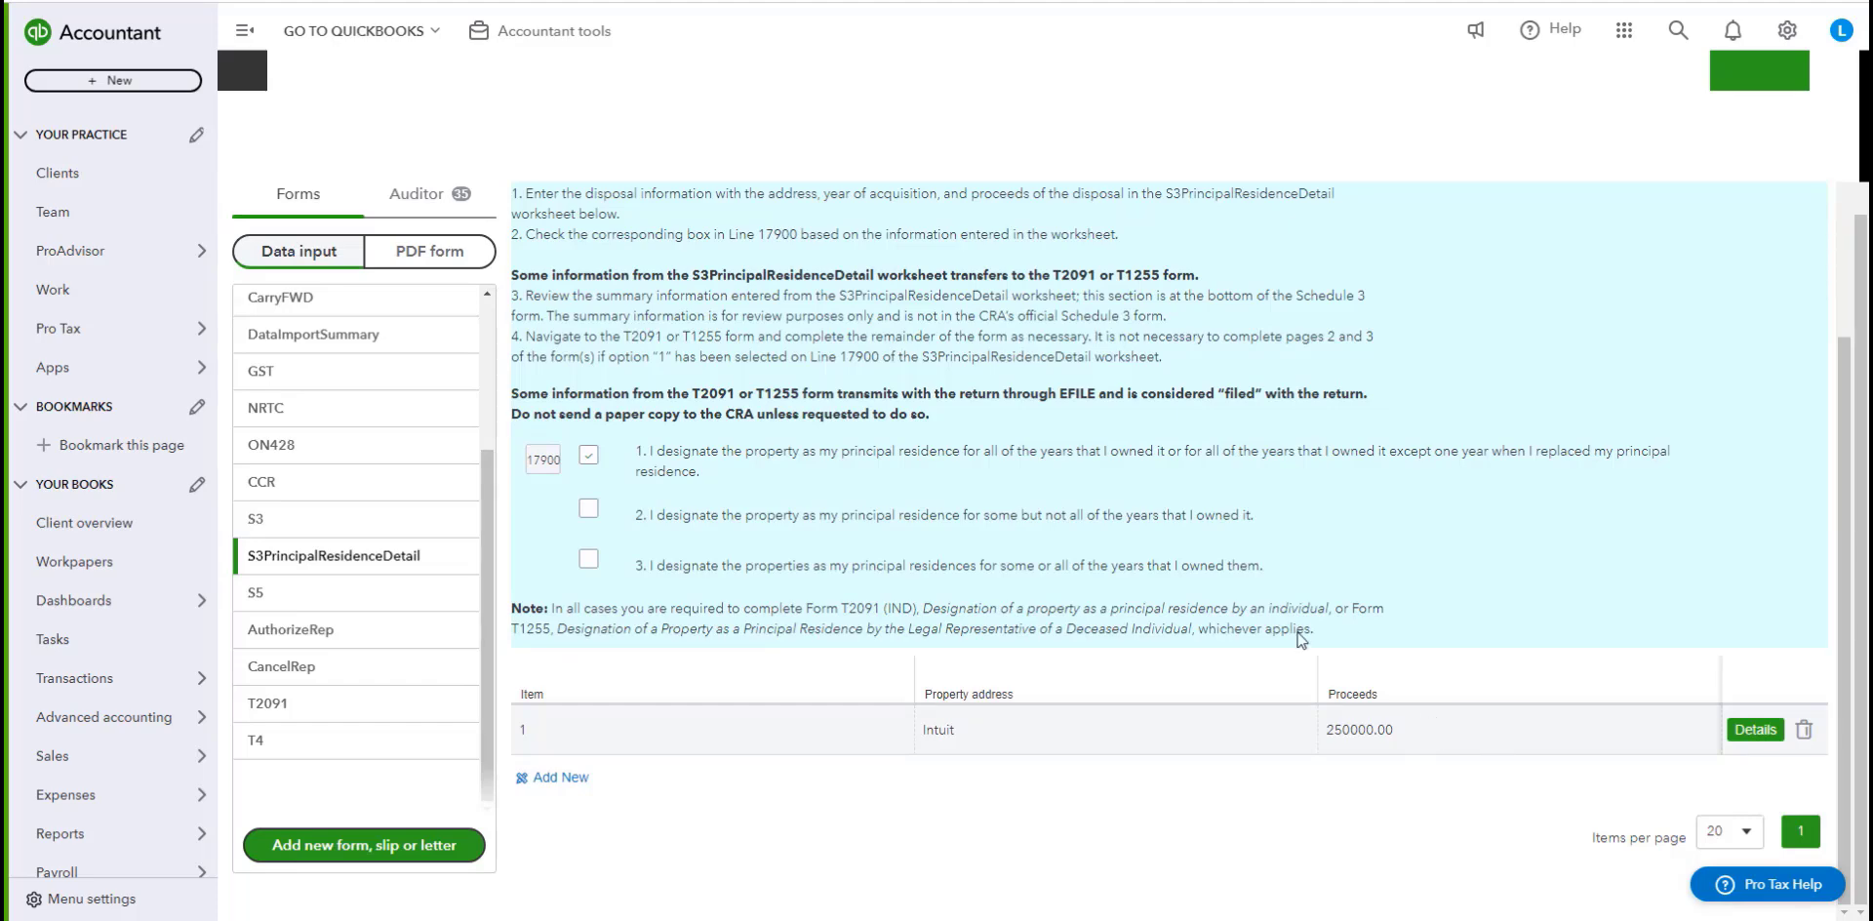
pyautogui.scroll(2, 1441, 727)
pyautogui.scroll(2, 634, 243)
# Switch to the linked spouse's return and examine the property entry's details in its S3PrincipalResidenceDetail worksheet.
pyautogui.click(435, 202)
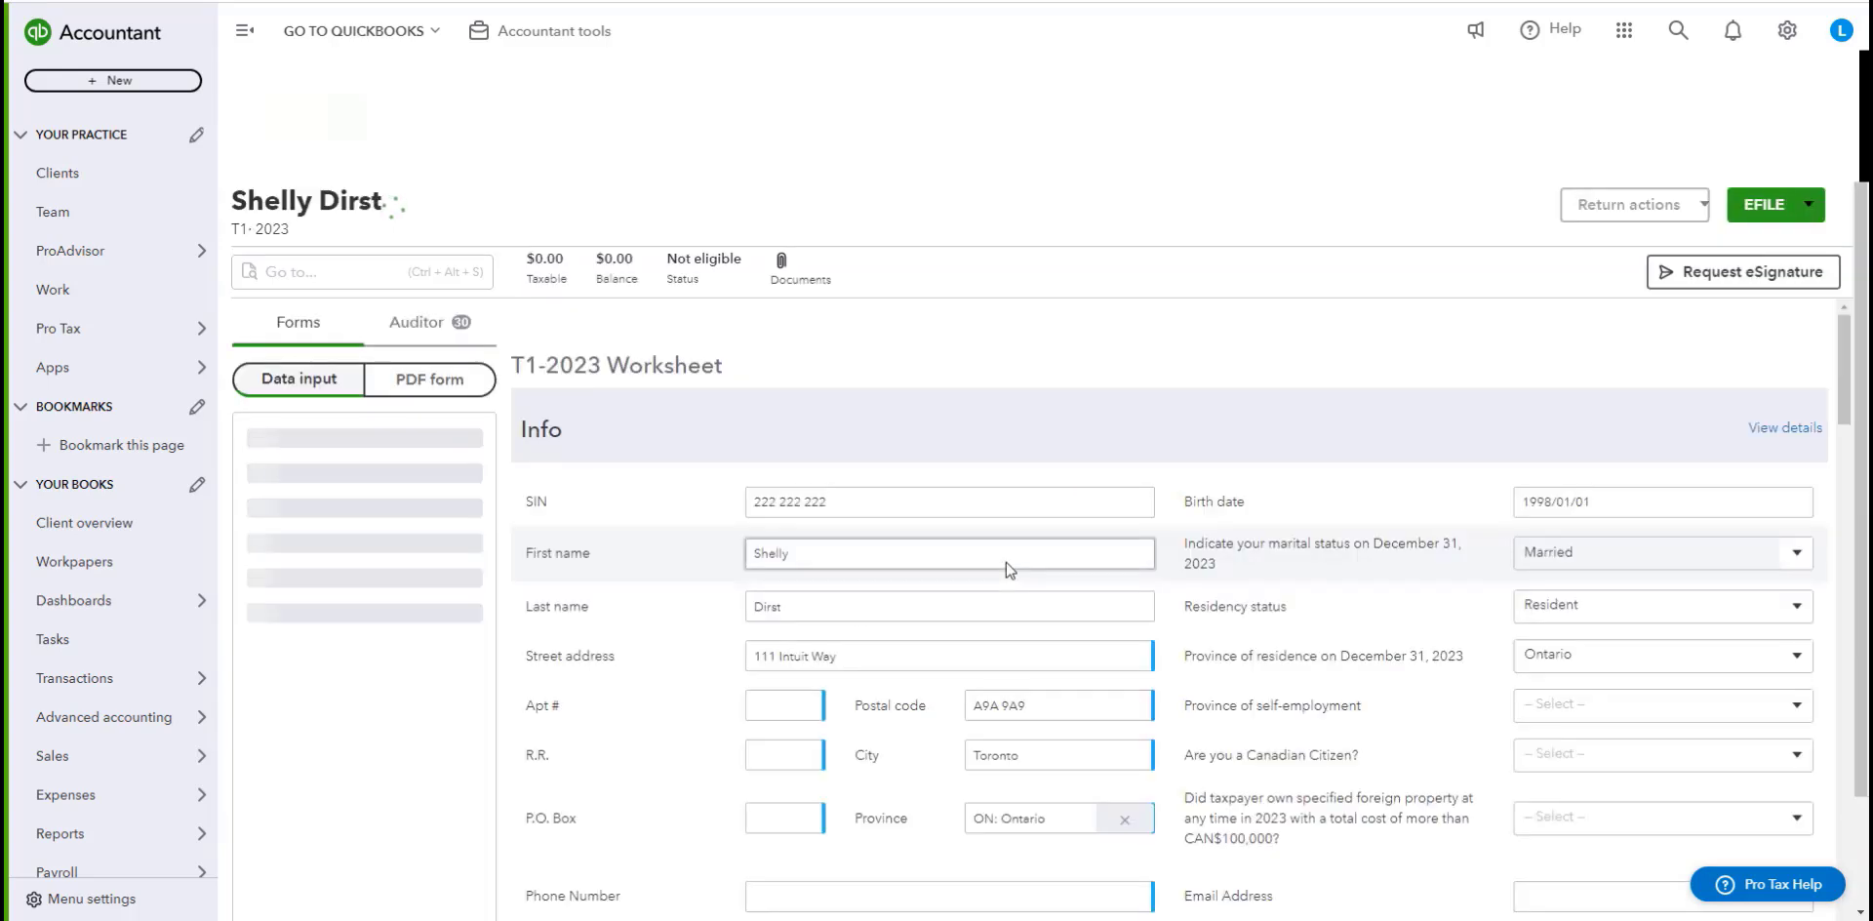
pyautogui.scroll(-2, 383, 528)
pyautogui.click(332, 767)
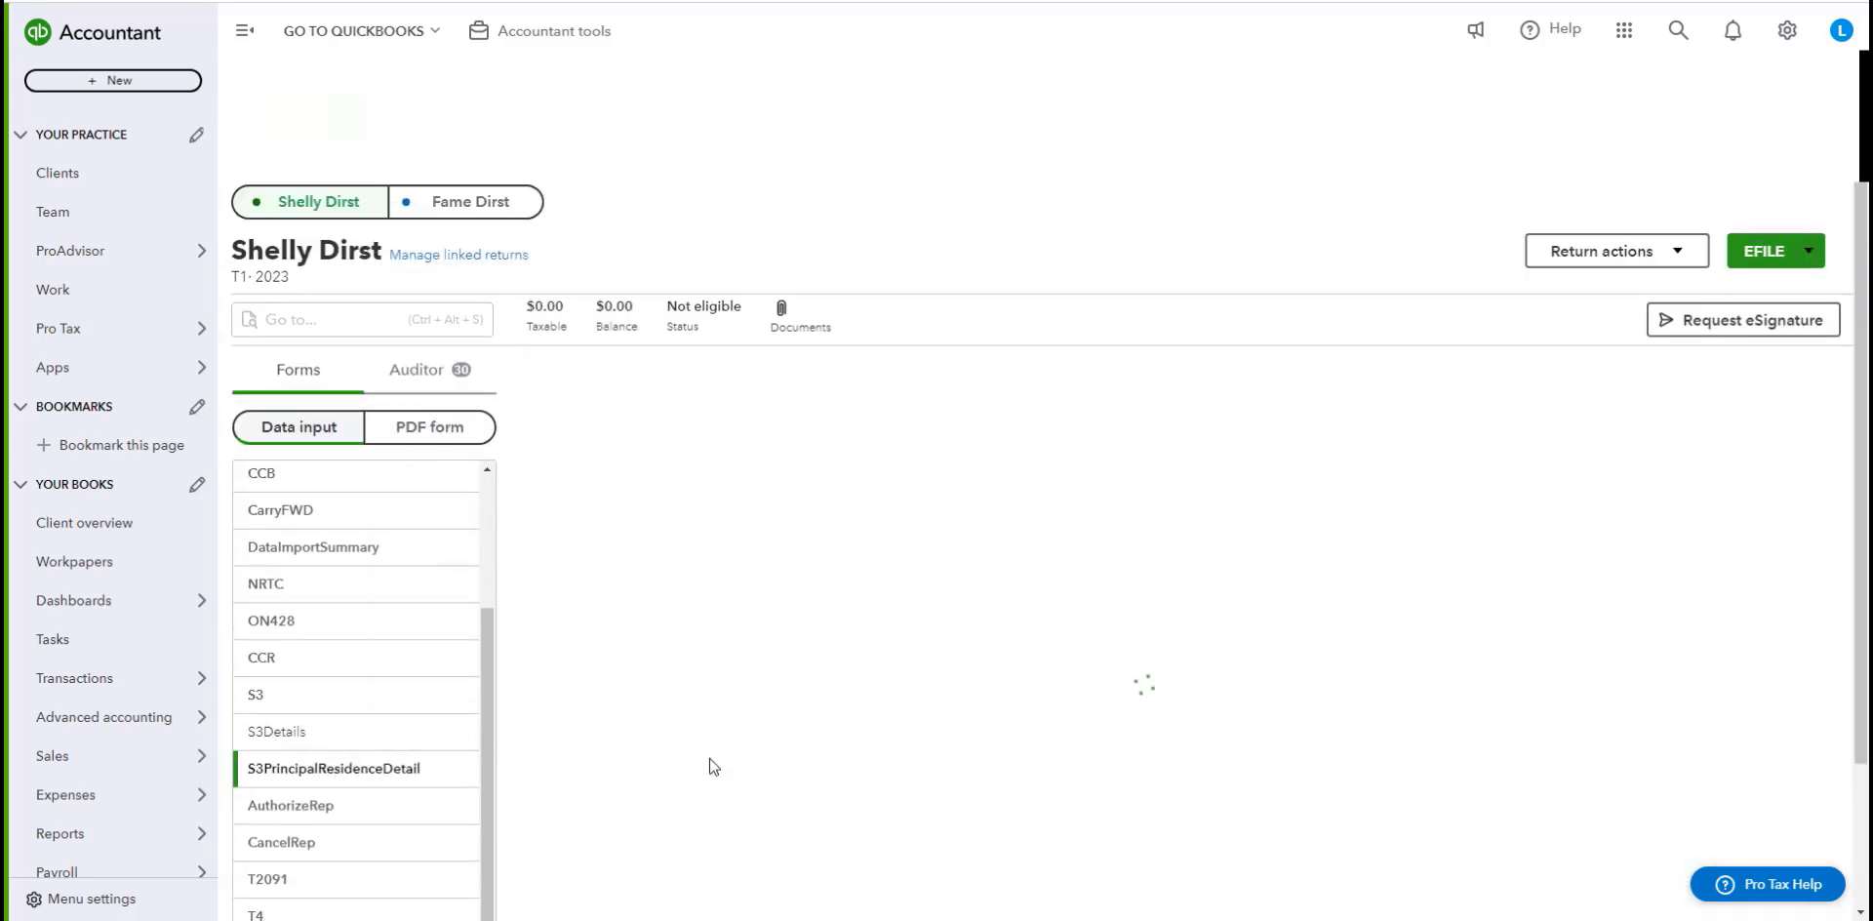
pyautogui.scroll(-5, 1161, 792)
pyautogui.click(1754, 730)
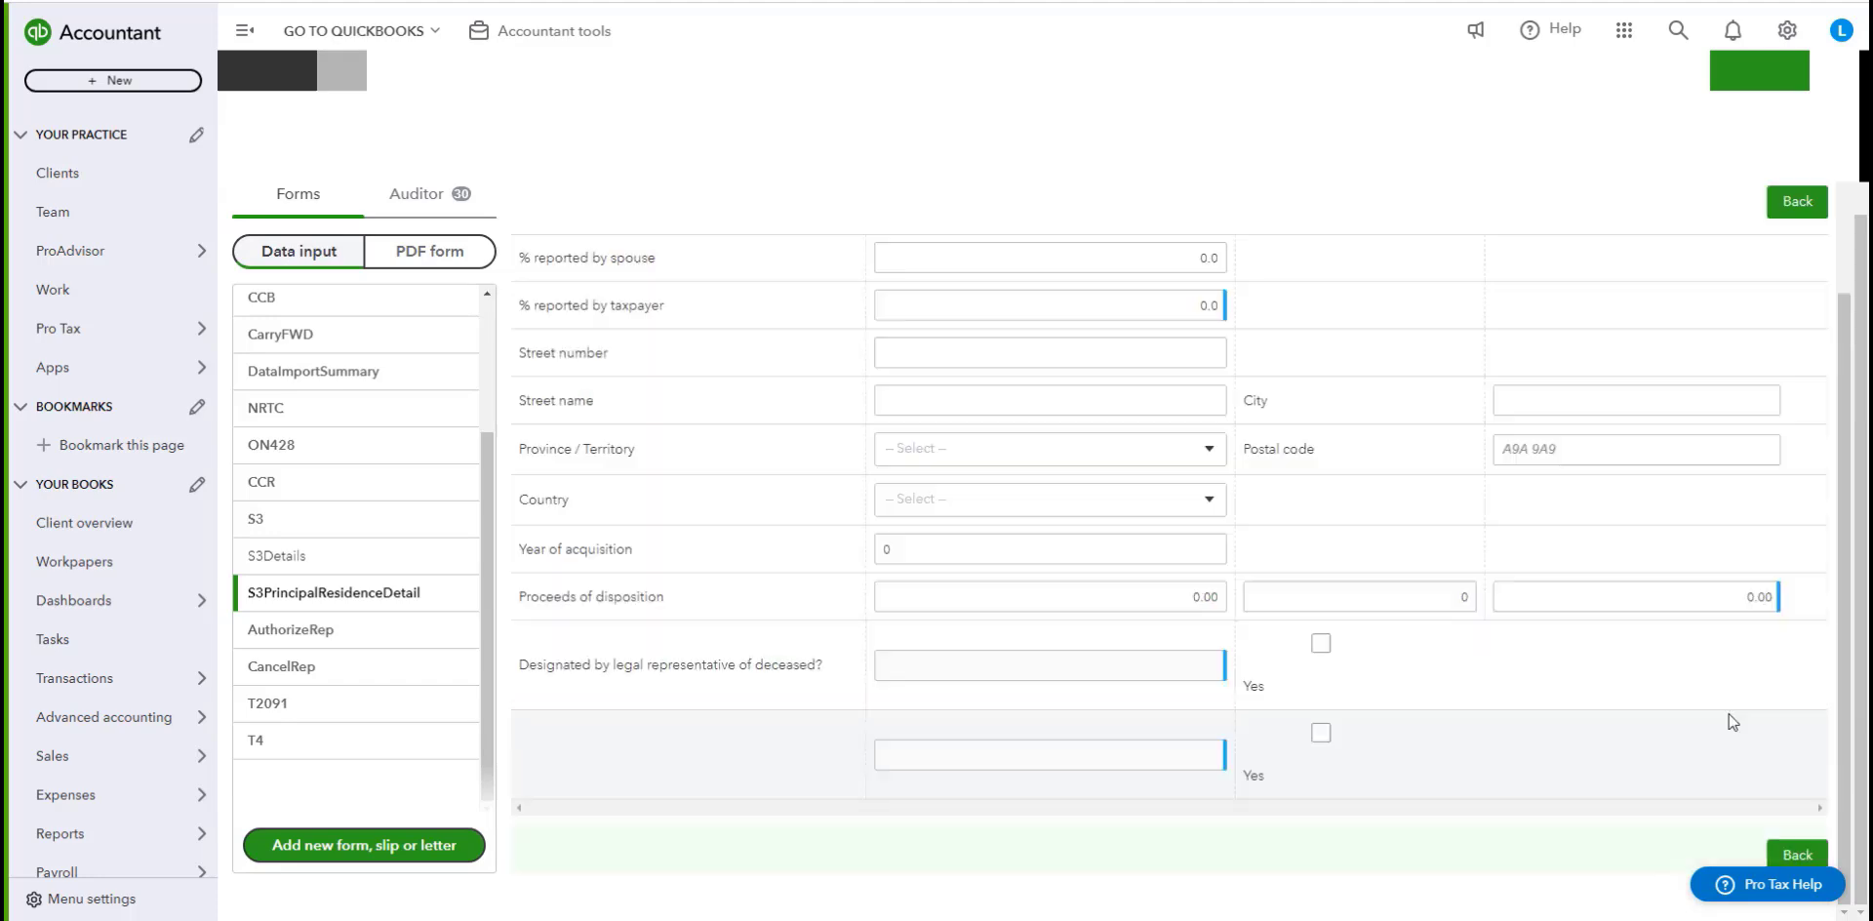
pyautogui.scroll(2, 1116, 473)
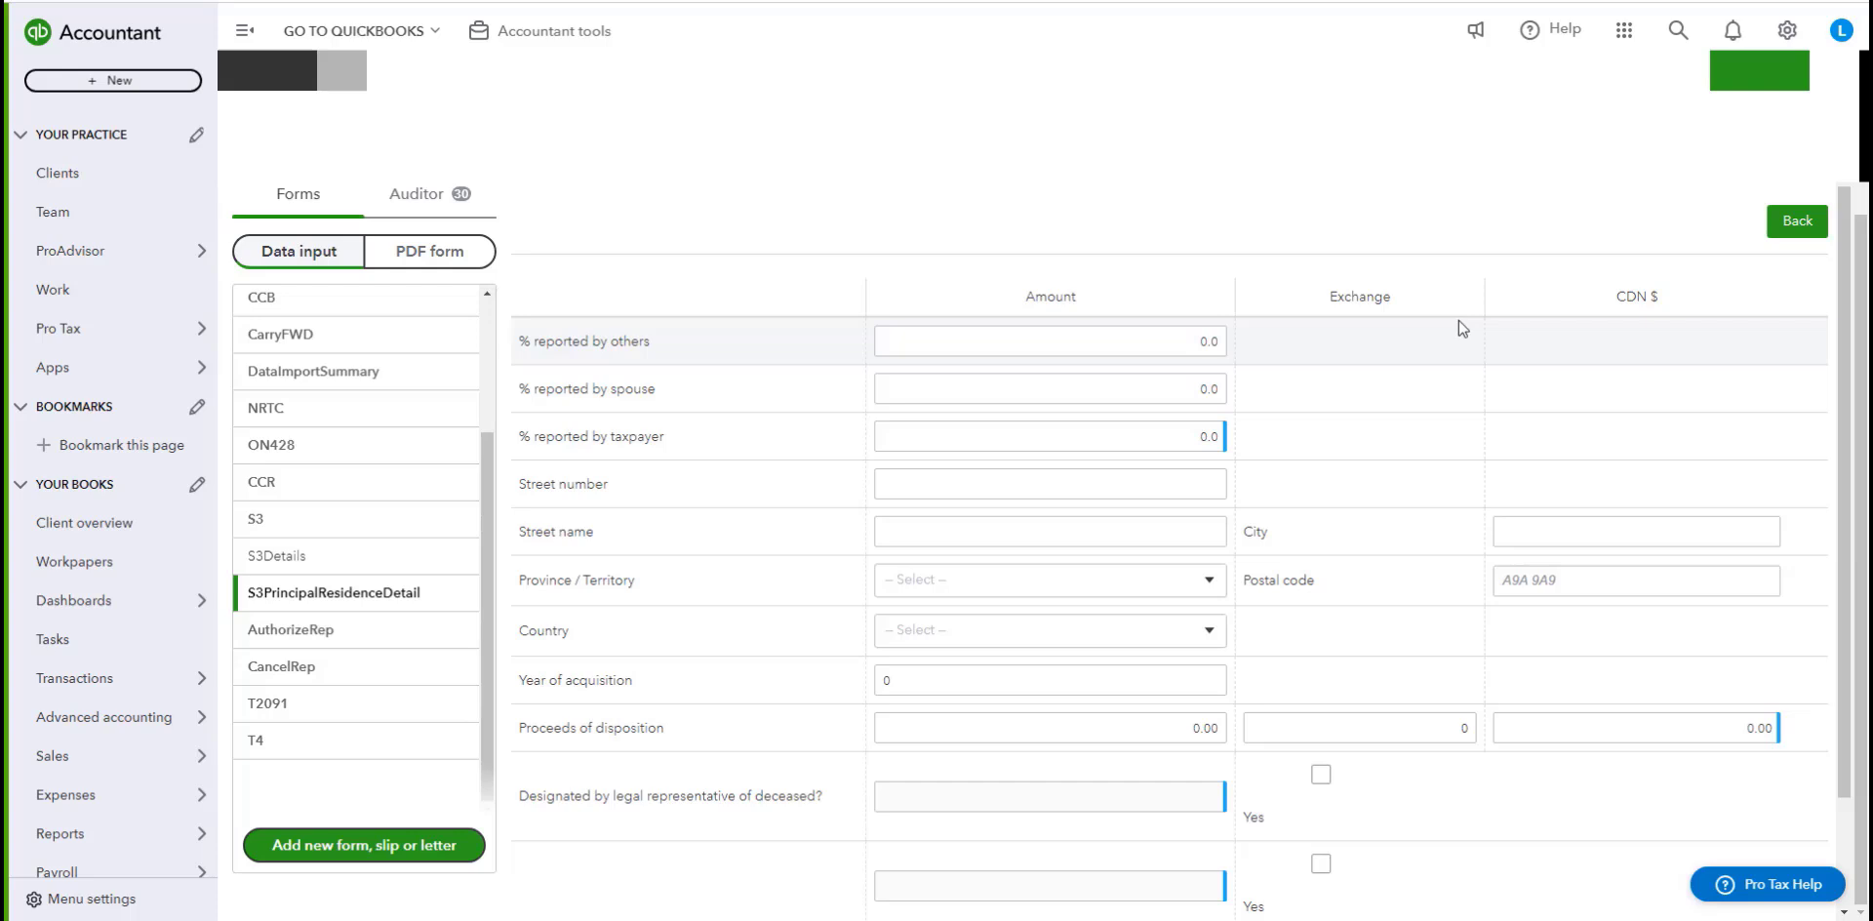
pyautogui.scroll(-2, 1561, 683)
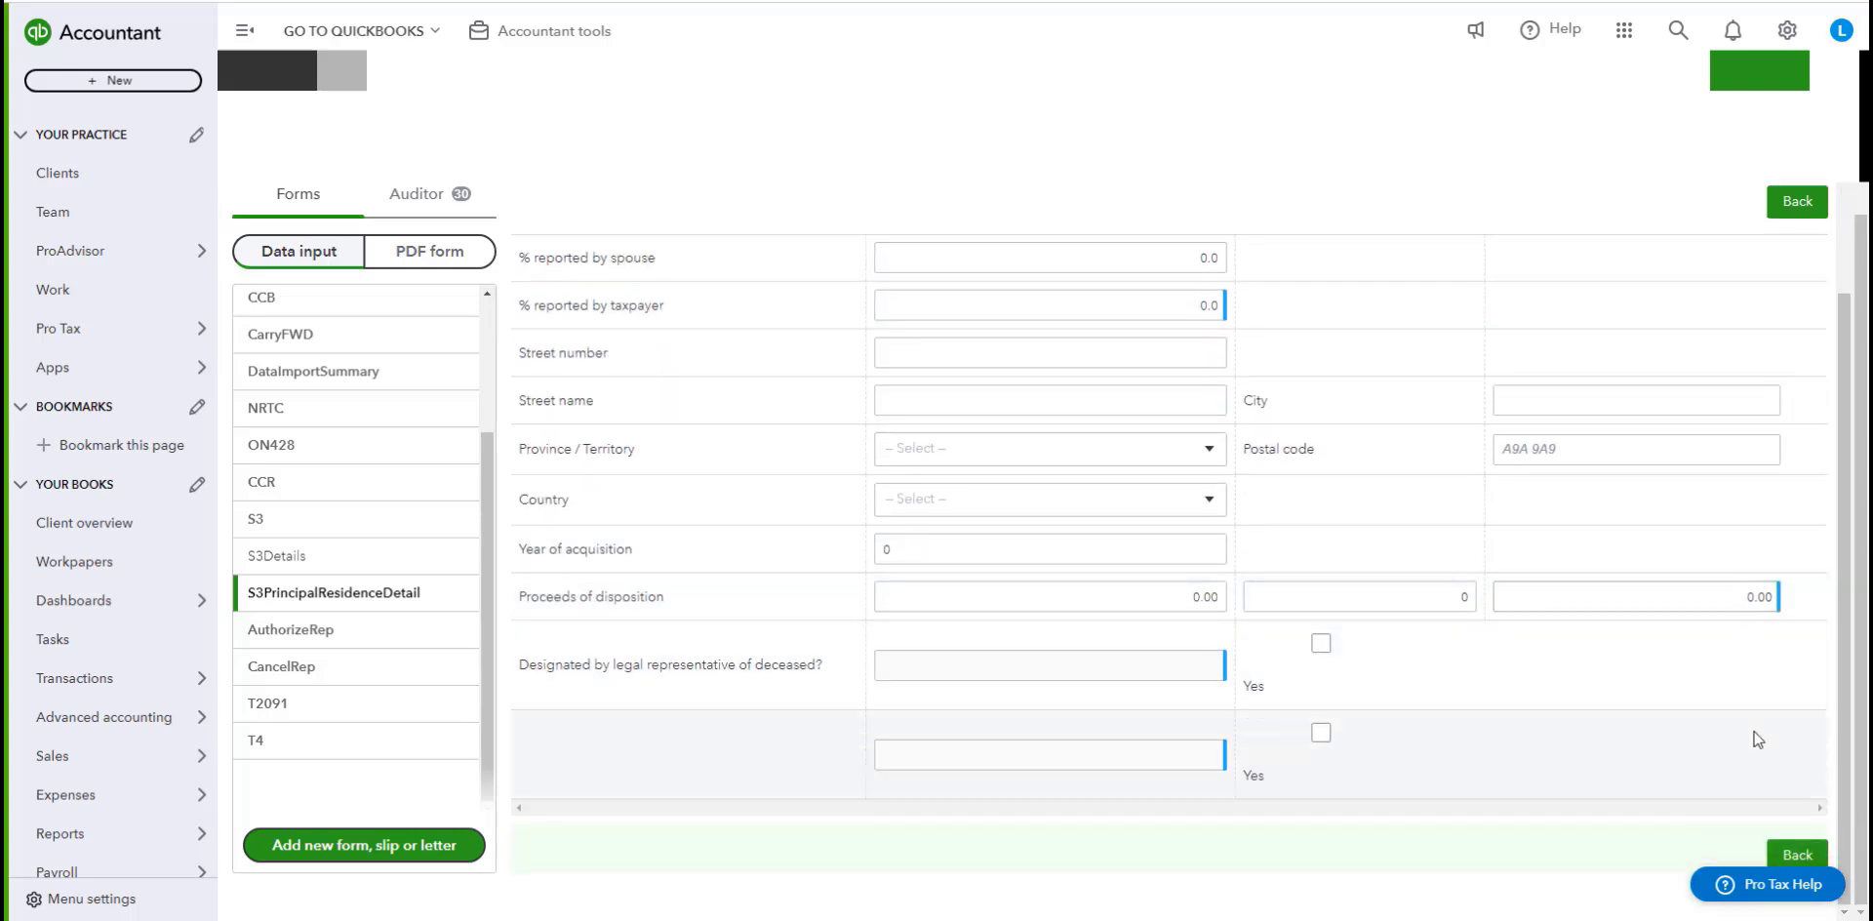
# Return to the linked spouse's property list and try to delete the blank property entry.
pyautogui.click(1797, 856)
pyautogui.scroll(-1, 1708, 742)
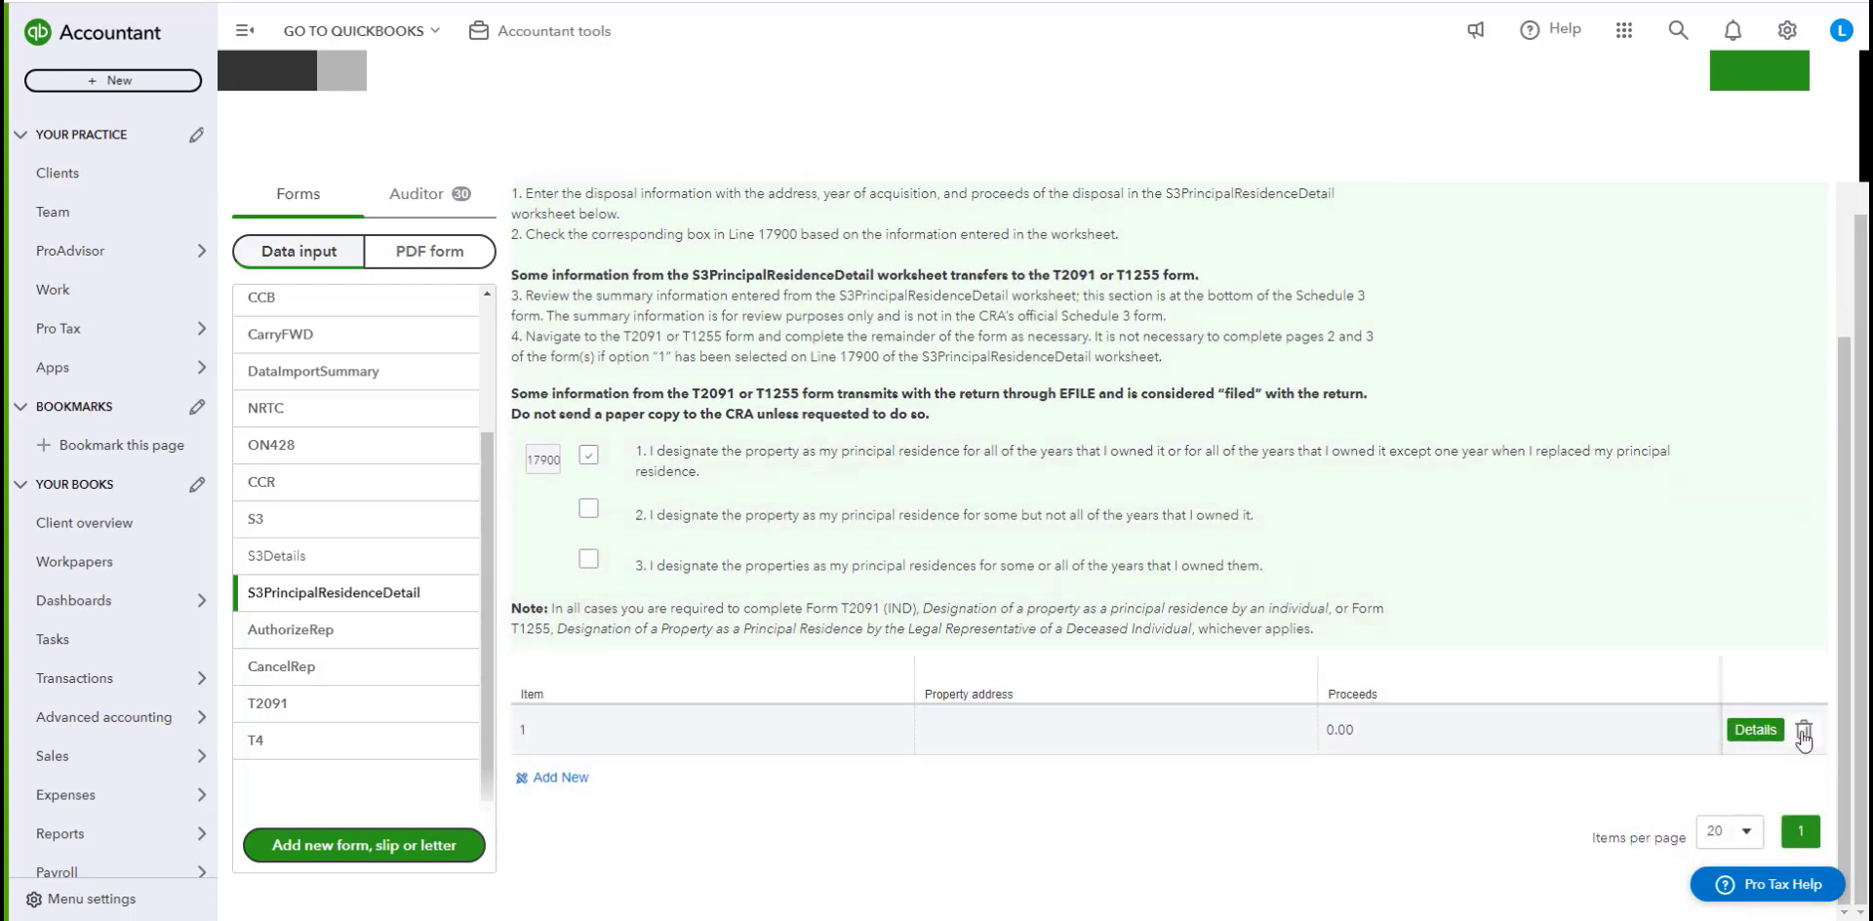
pyautogui.click(1804, 731)
pyautogui.click(1032, 569)
pyautogui.scroll(2, 417, 206)
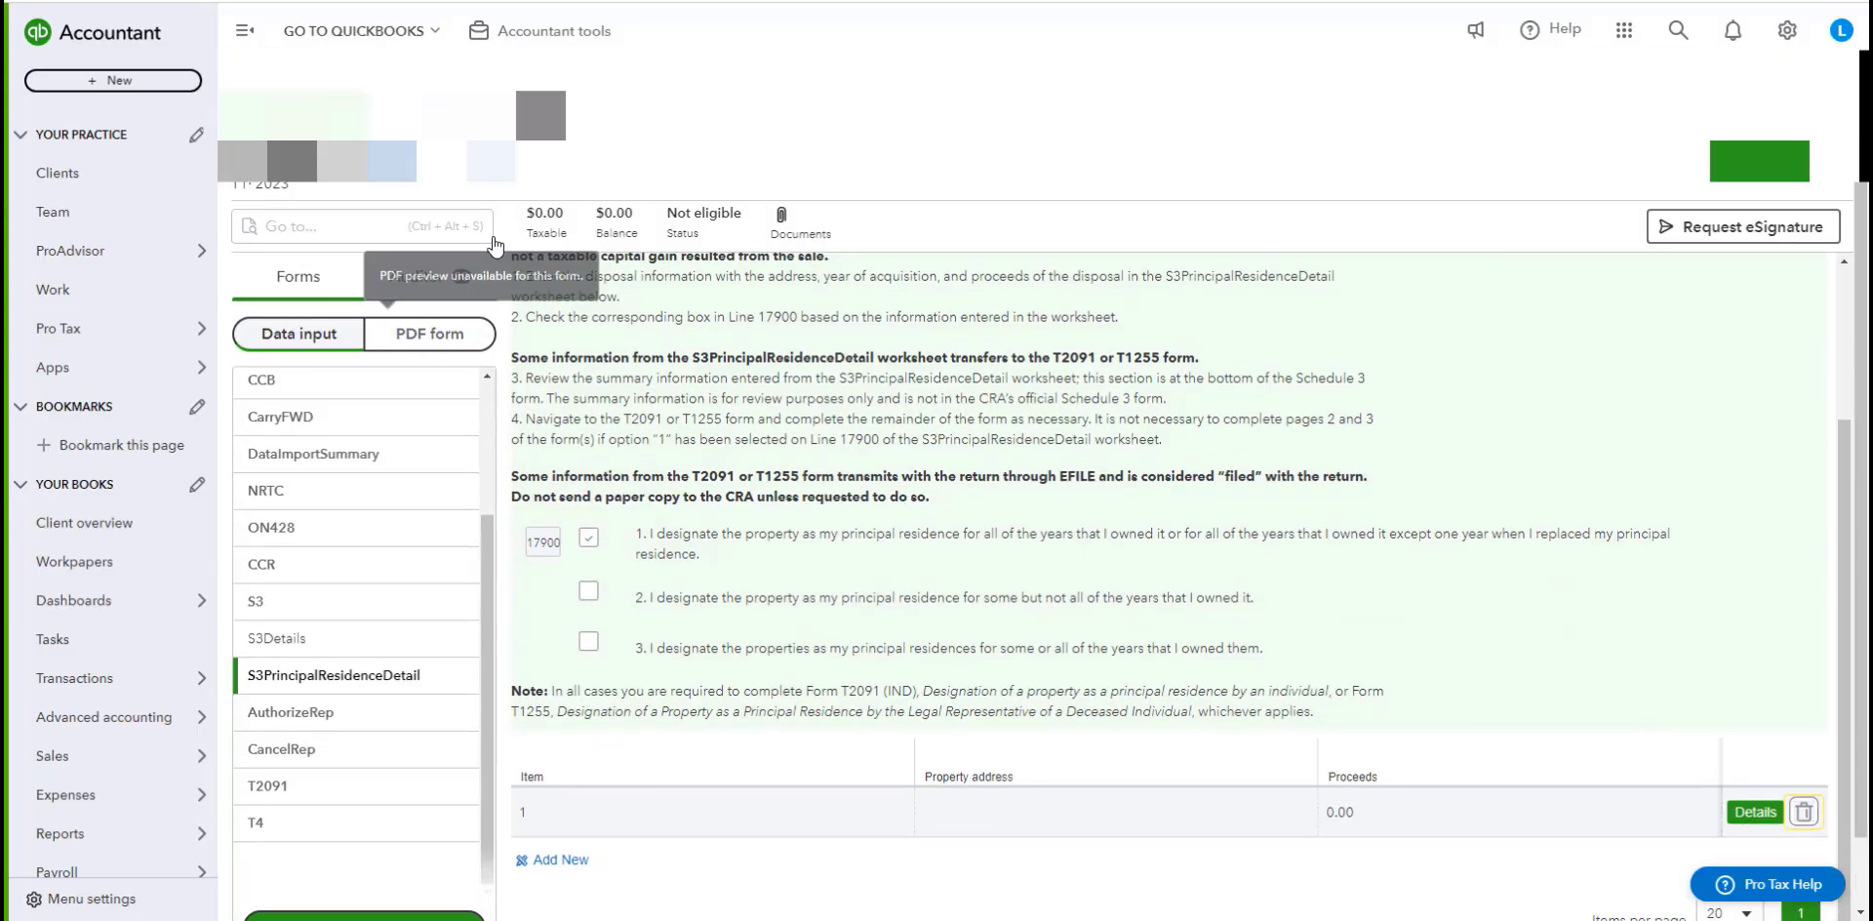